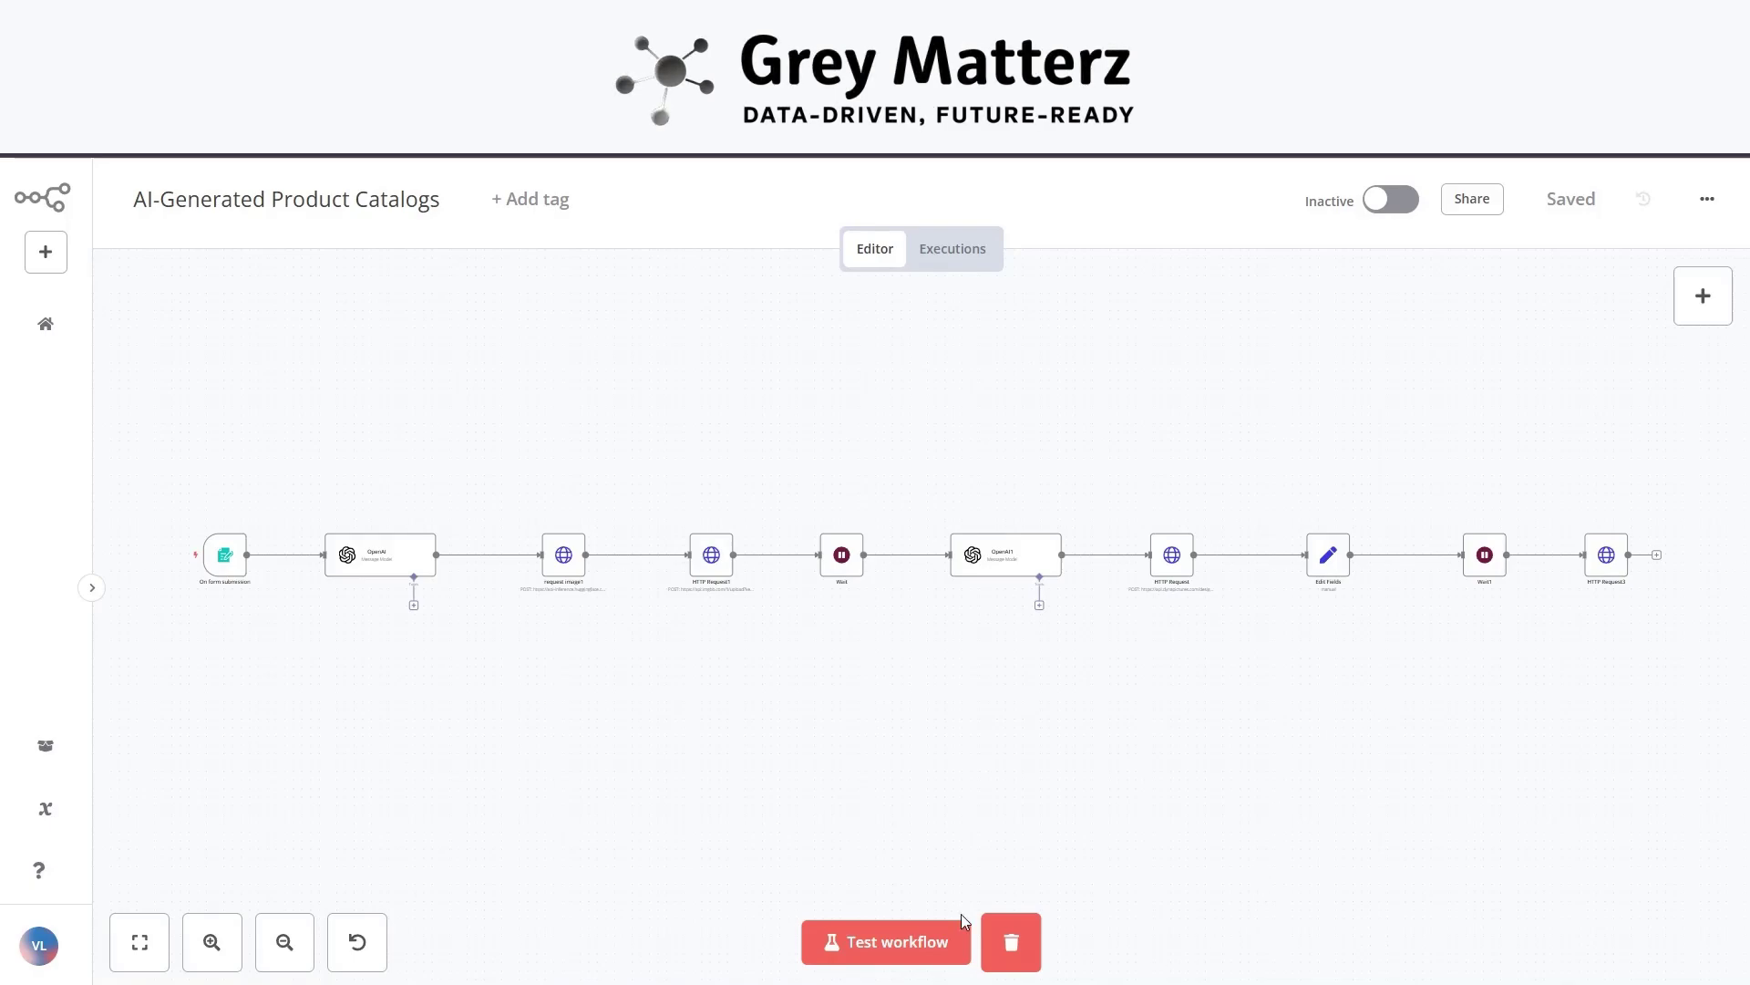
Start a test run of the workflow and enter product name "Shoes" and description "A pair of nike shoes." in its form.
left_click(934, 935)
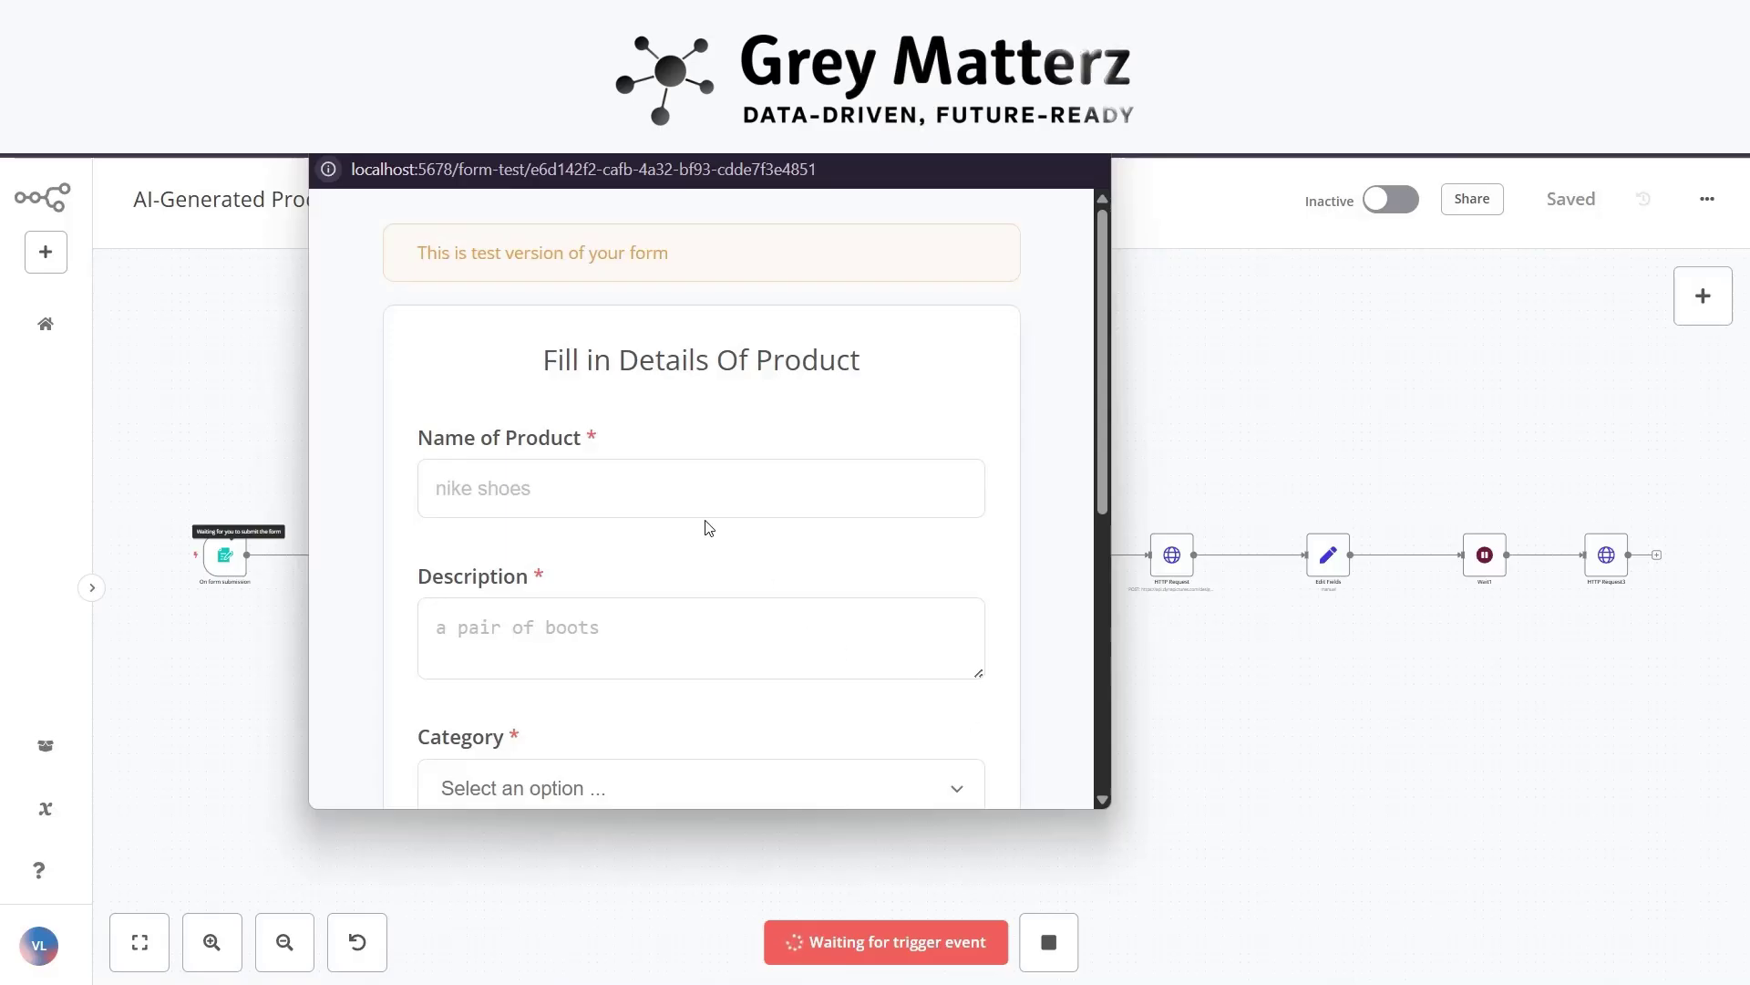
left_click(660, 501)
type("nik")
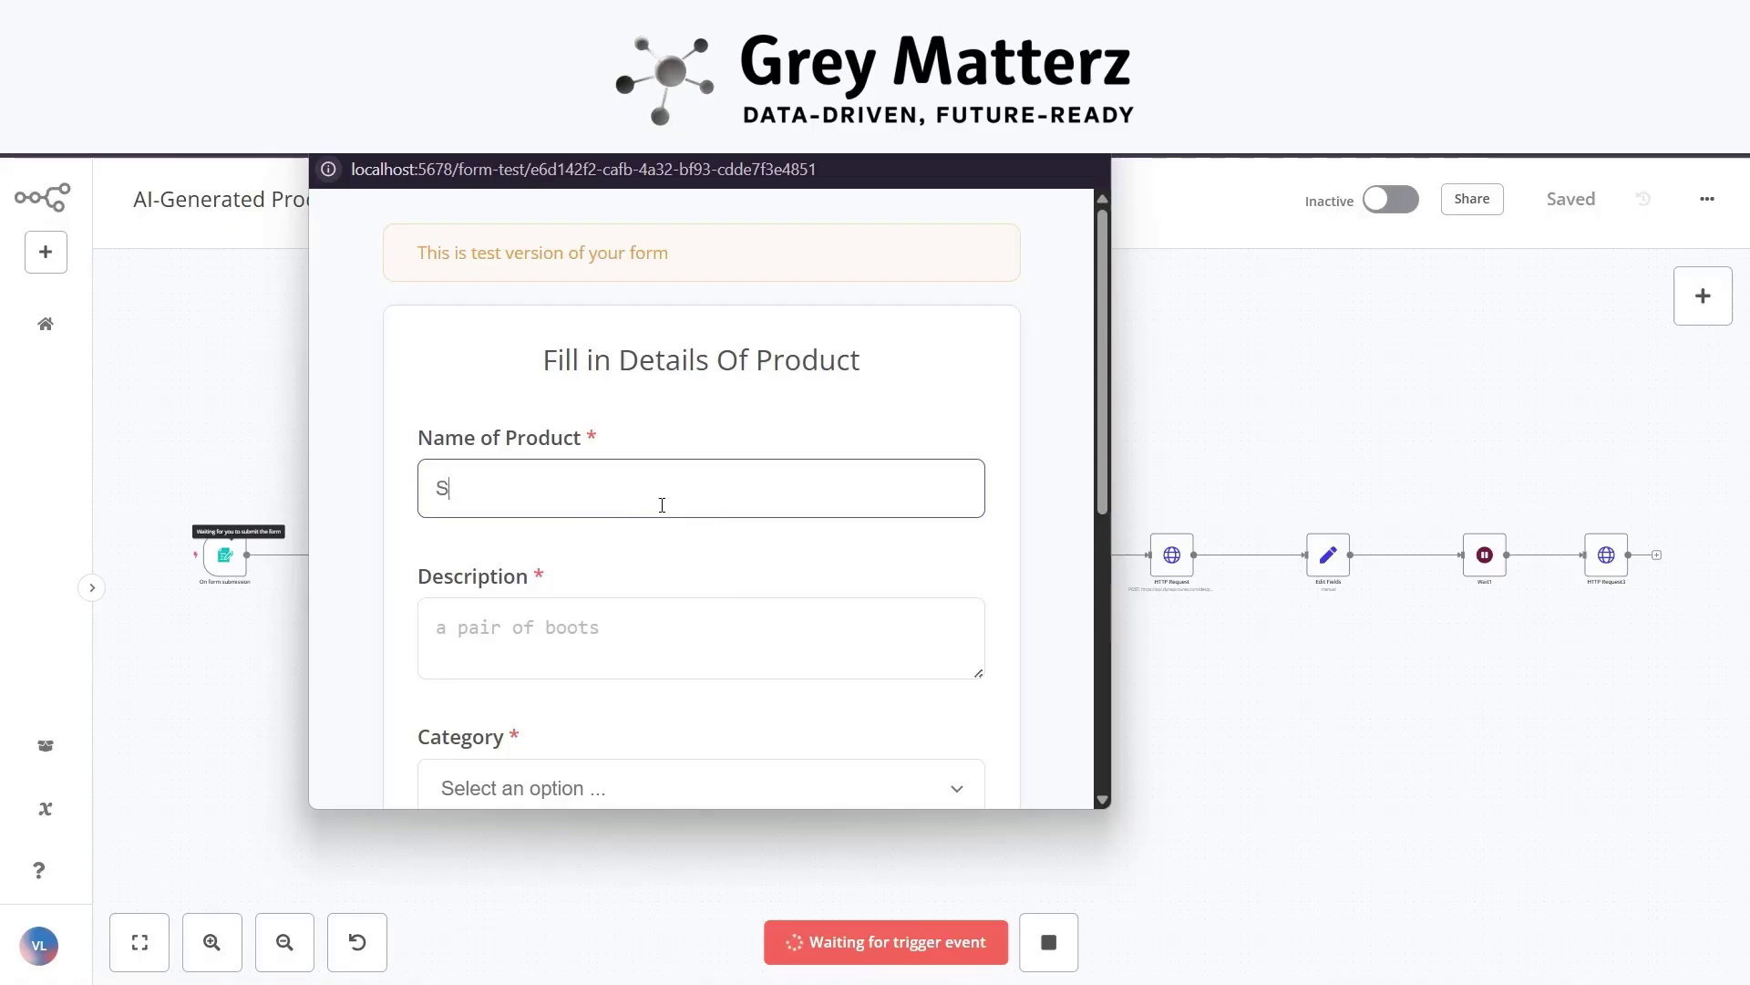
left_click(516, 651)
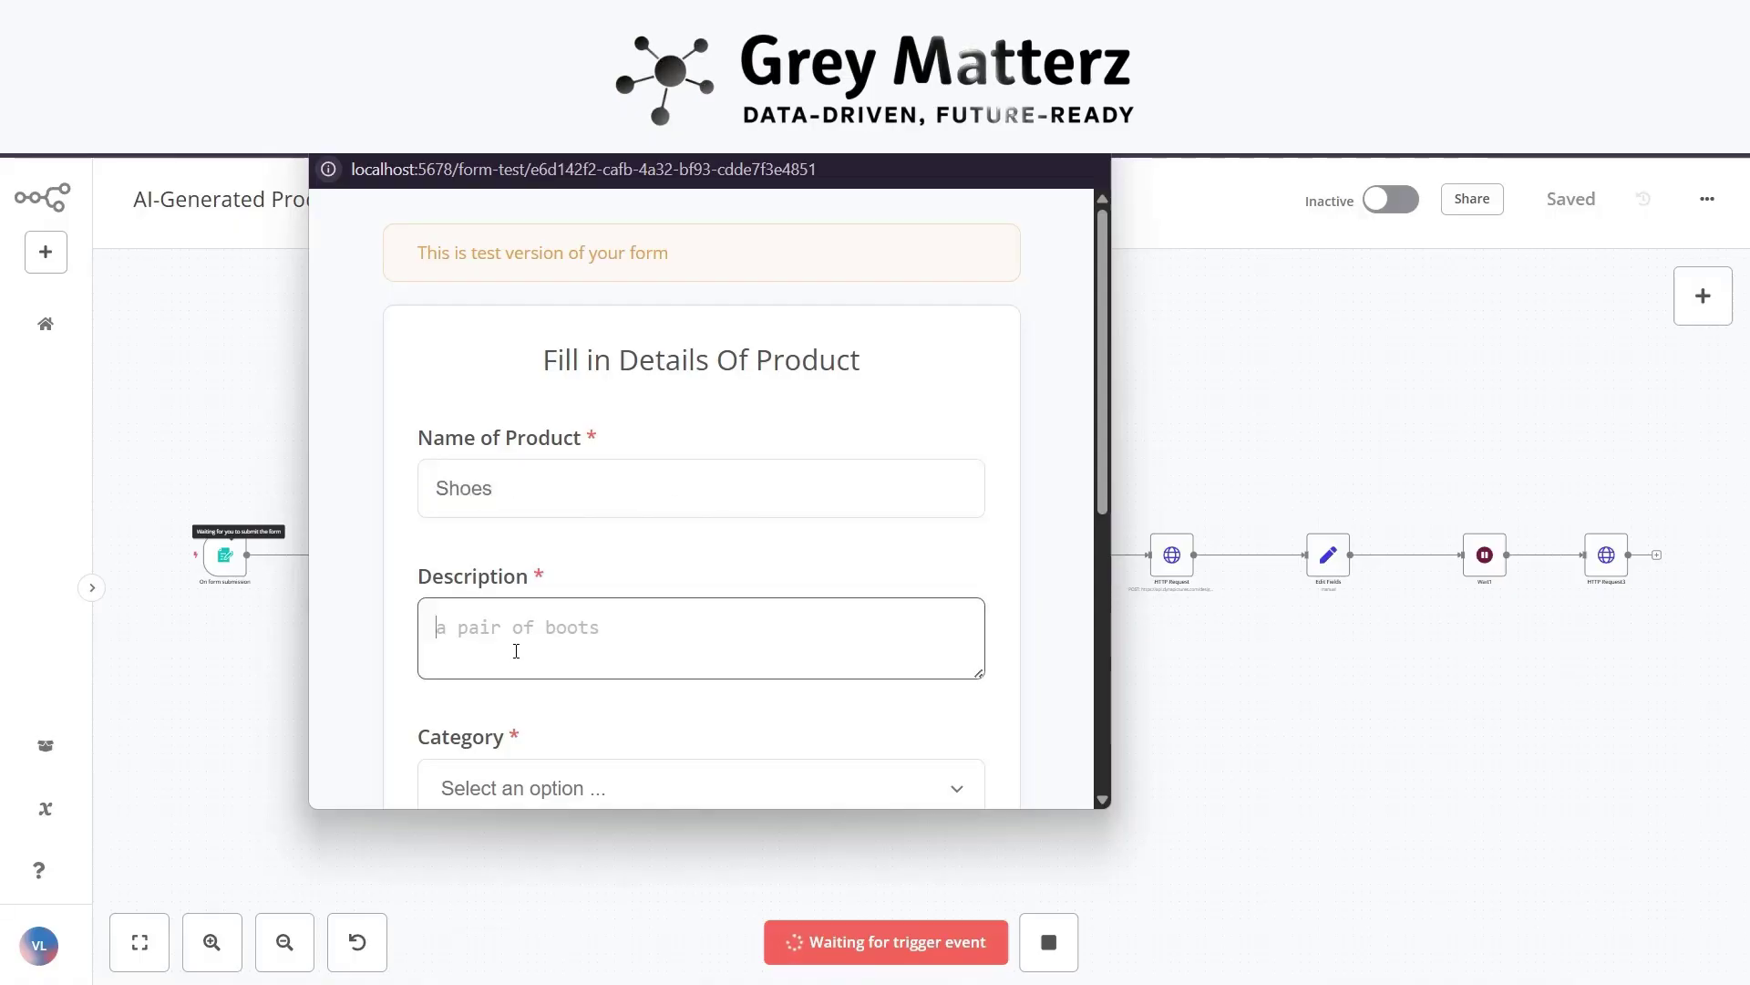
scroll(516, 651, "down", 1)
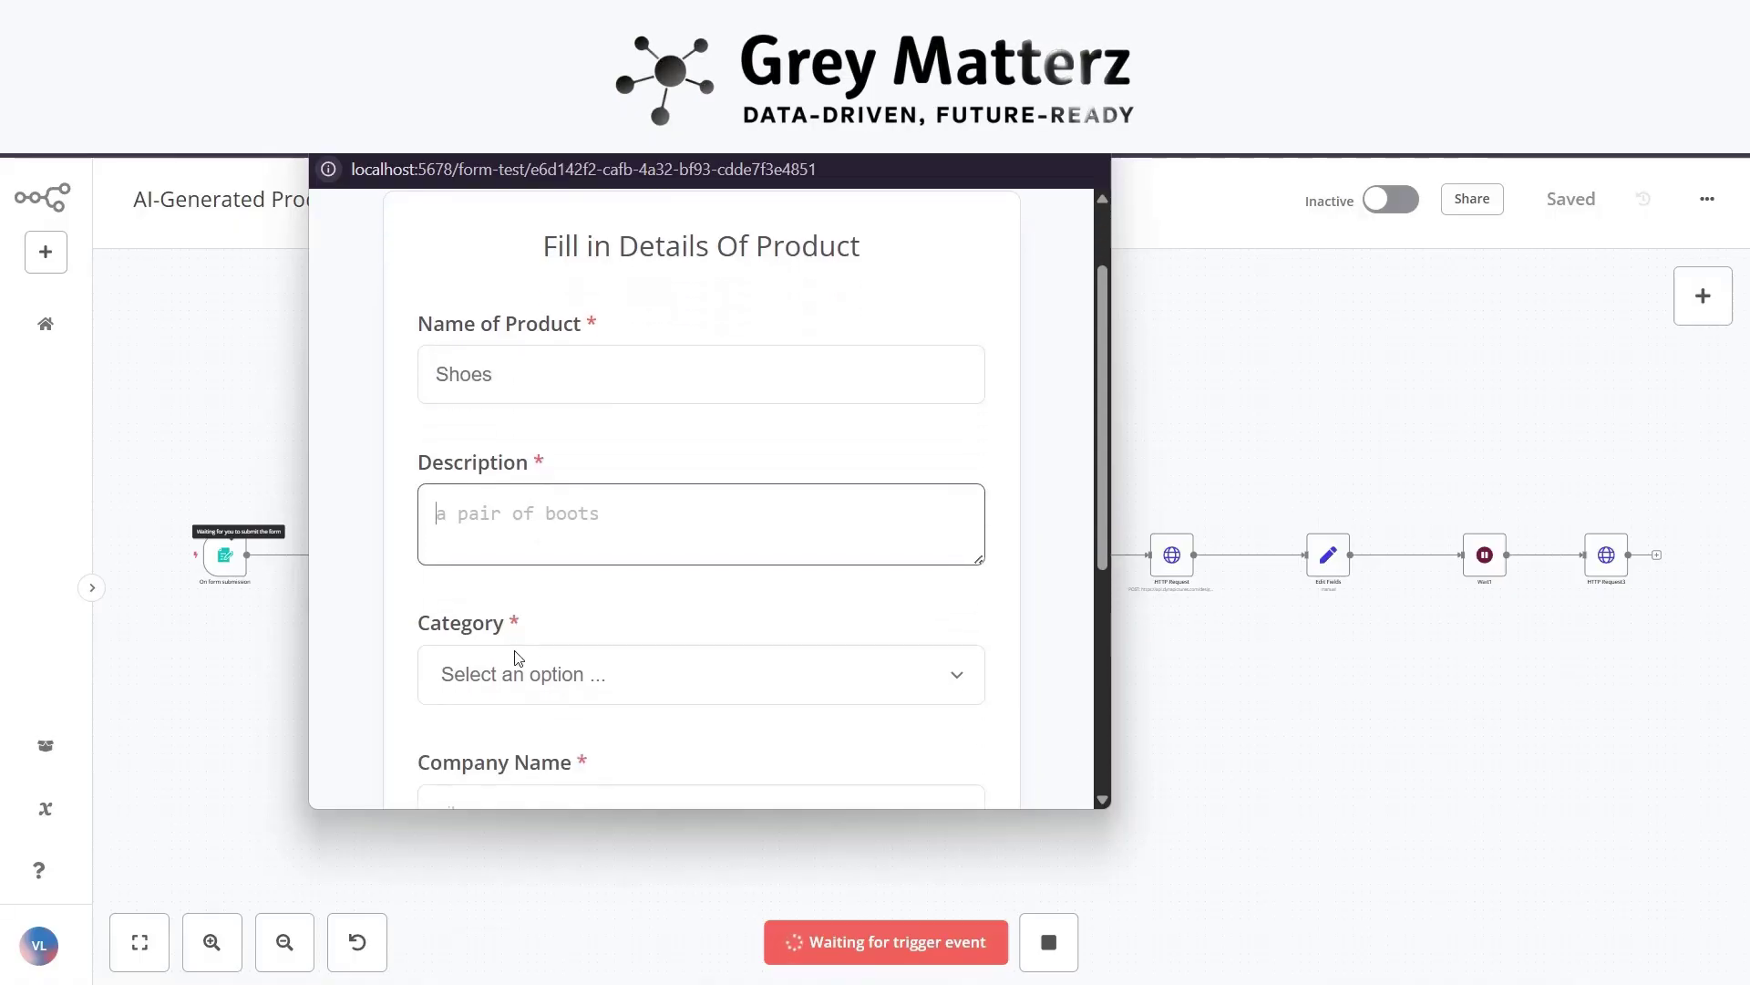
type("A pair of nike shoes.")
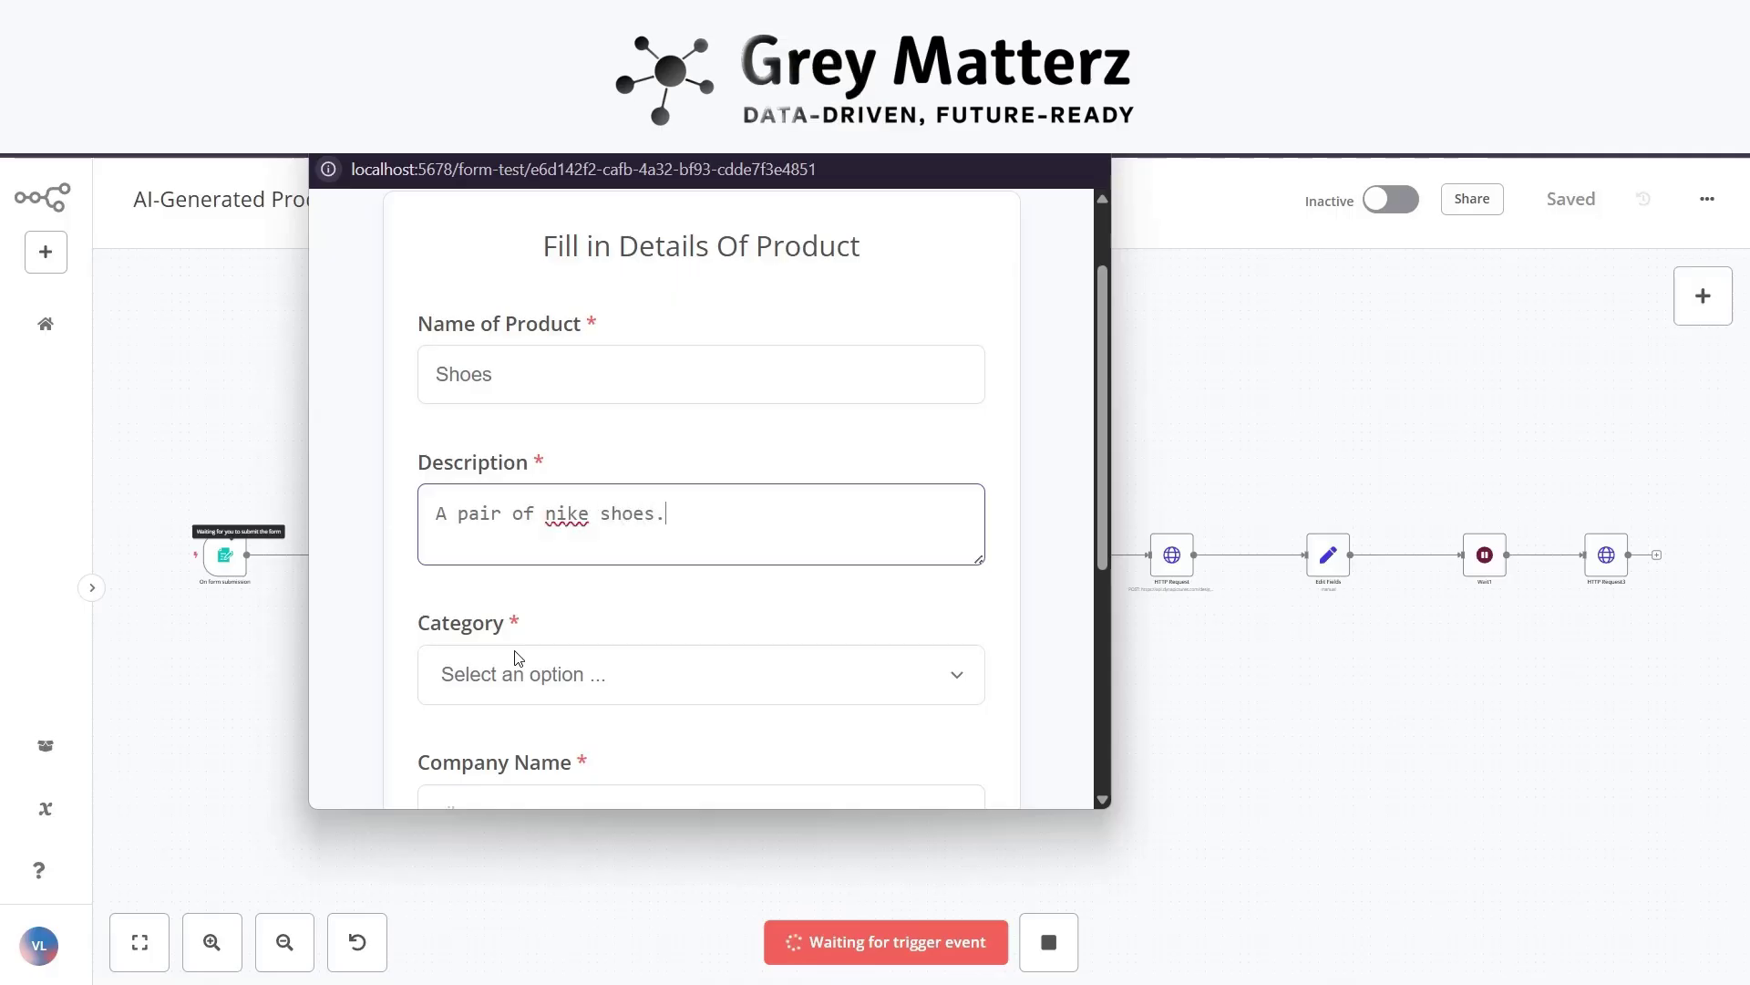
Set the product's category to Fashion in the test form.
scroll(516, 657, "down", 1)
left_click(509, 596)
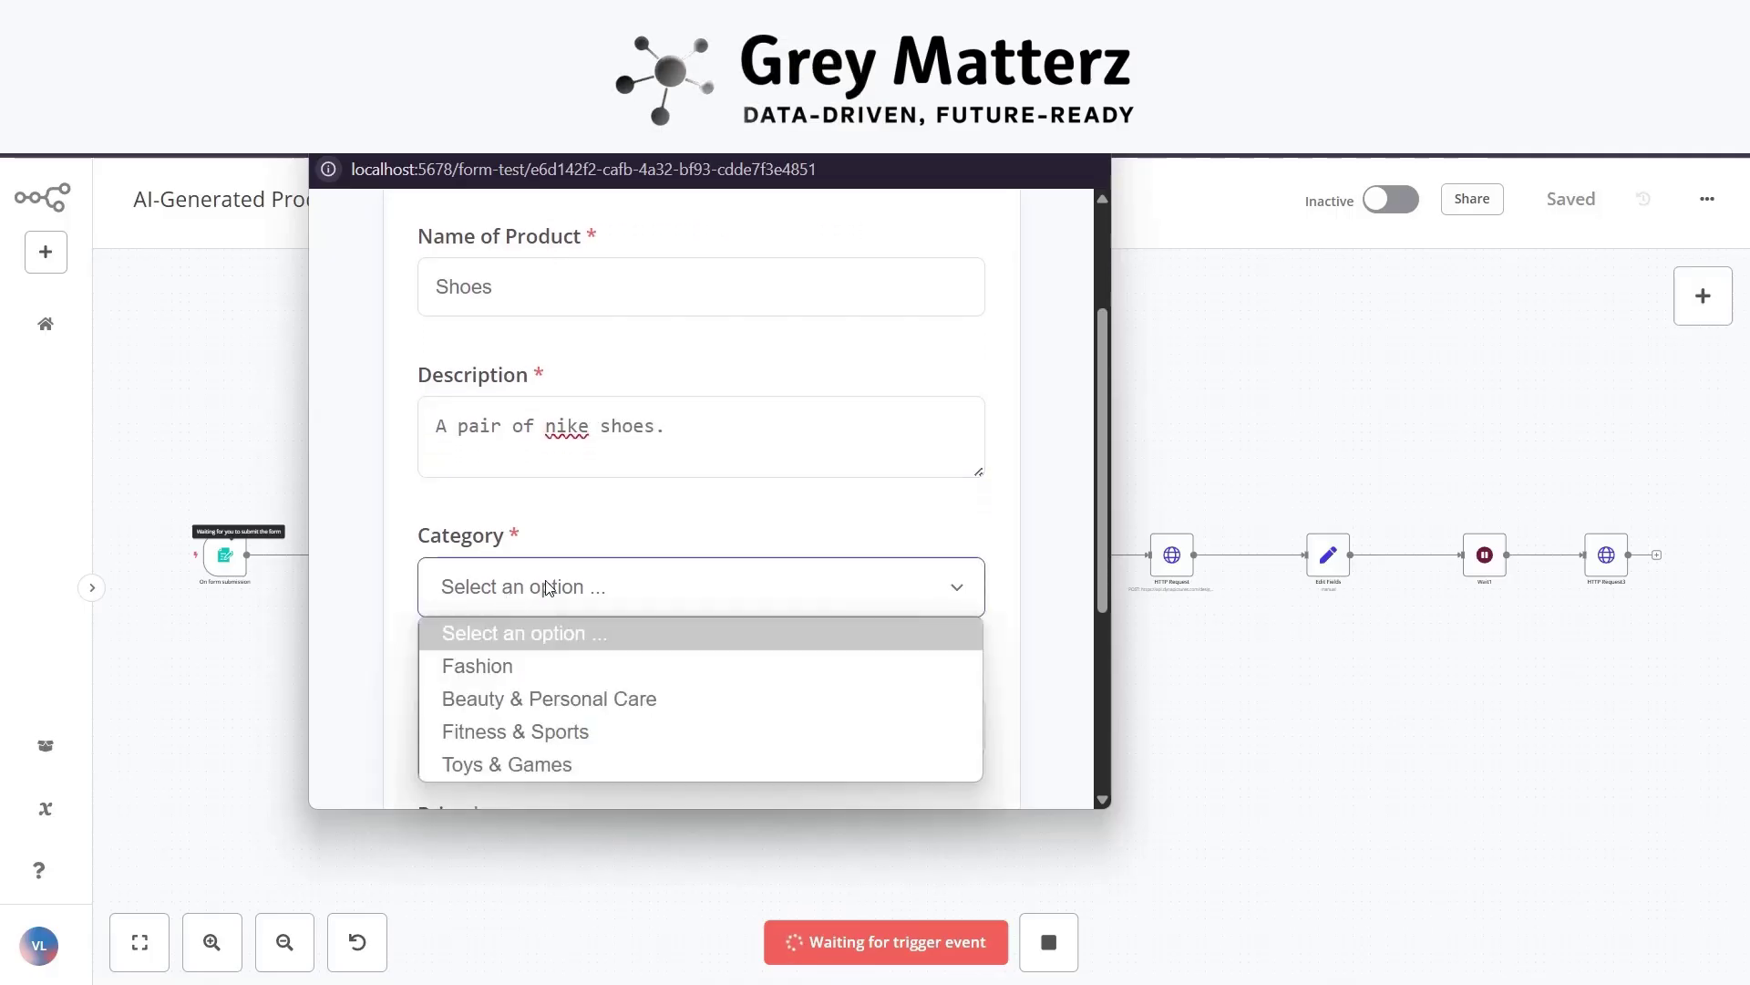
scroll(547, 565, "down", 2)
left_click(516, 447)
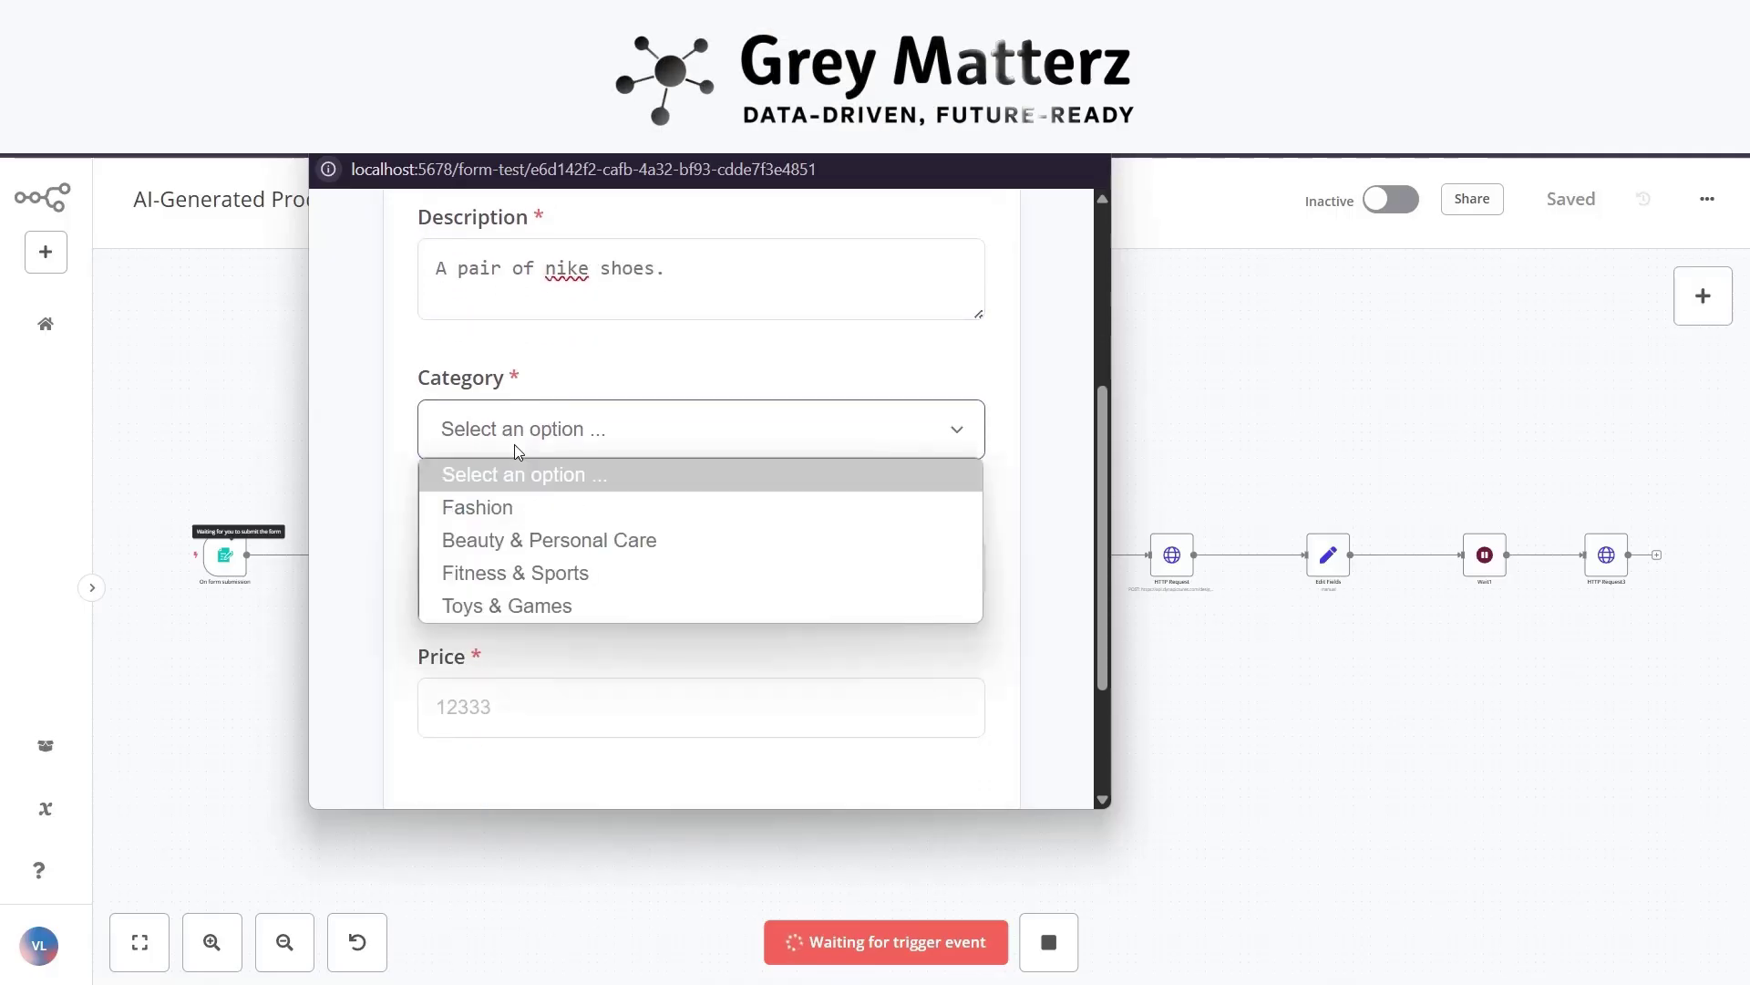
left_click(539, 508)
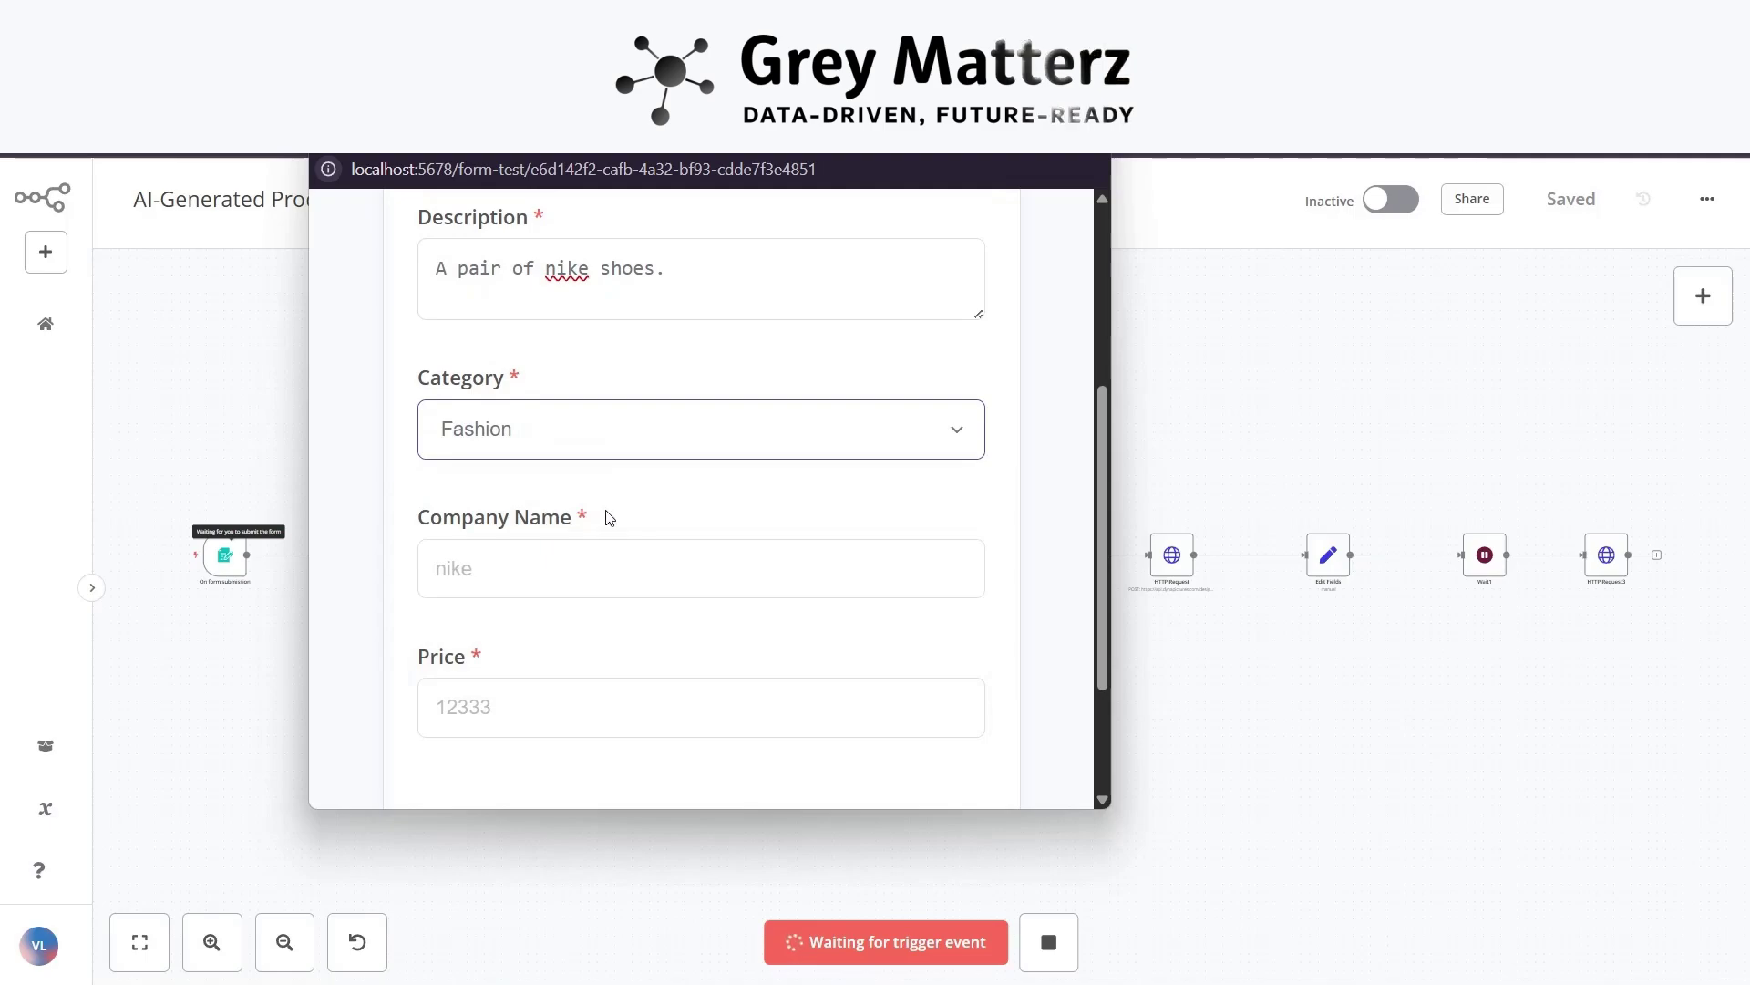
Enter "Nike" as the company name and 999 as the price.
scroll(608, 515, "down", 1)
left_click(522, 484)
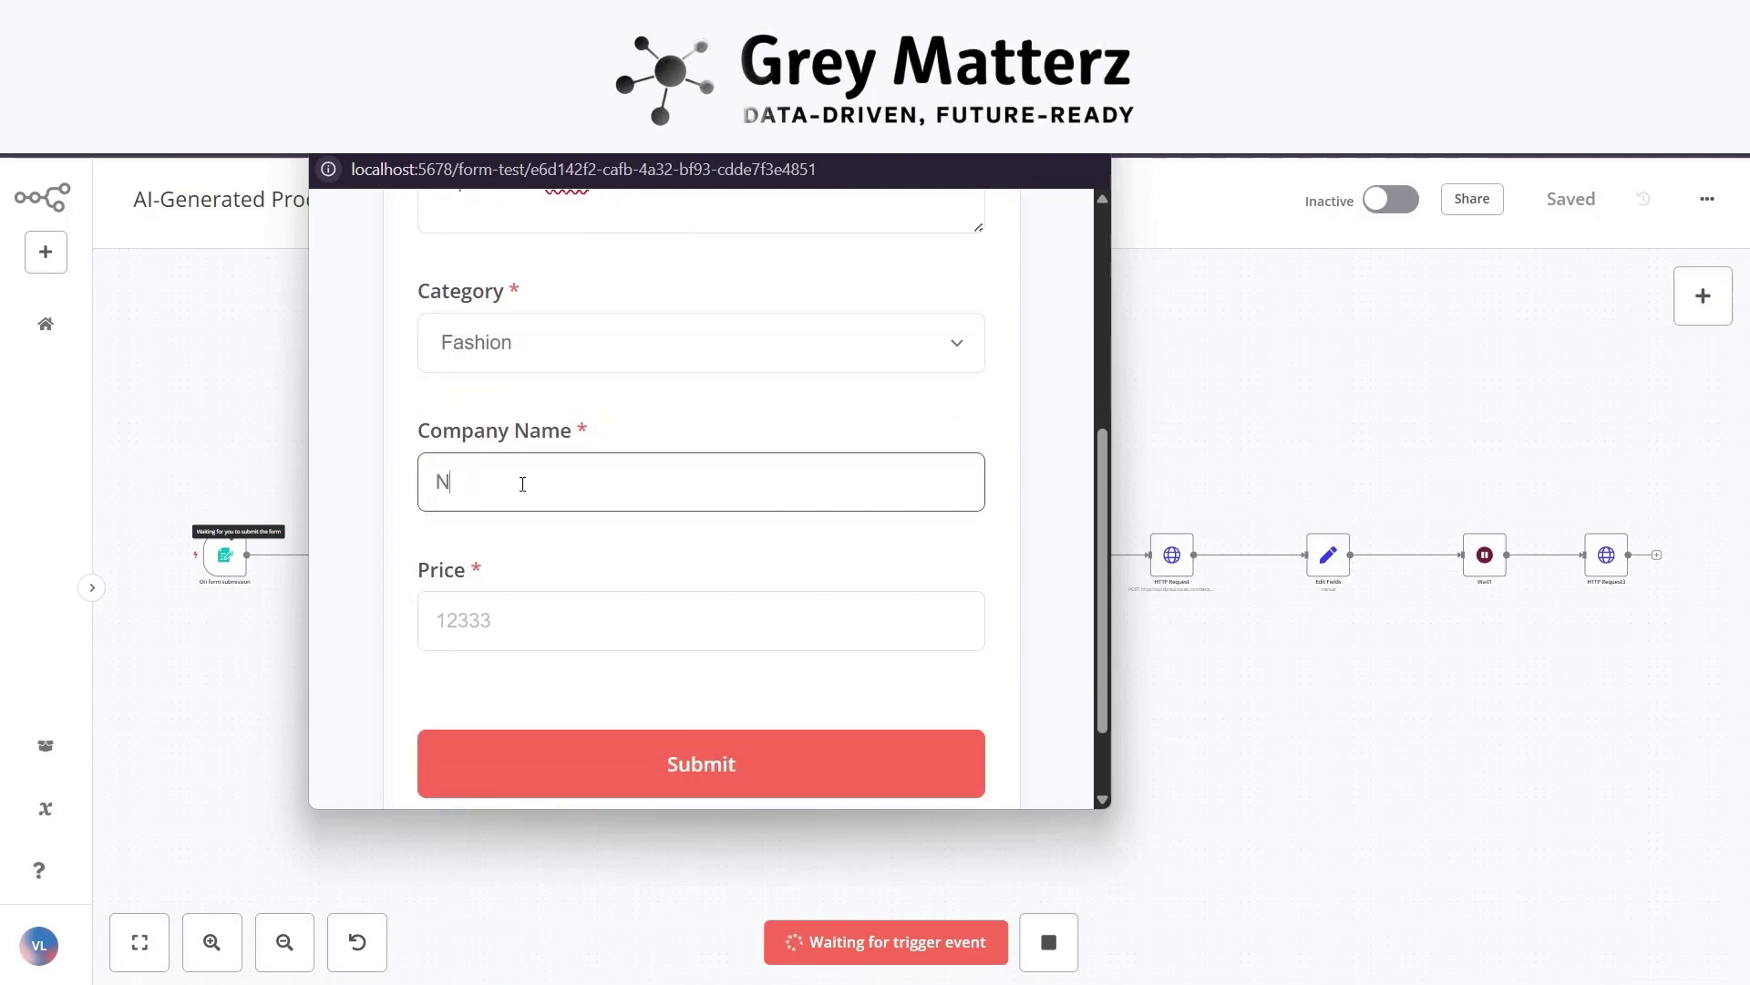
type("Nike")
left_click(493, 632)
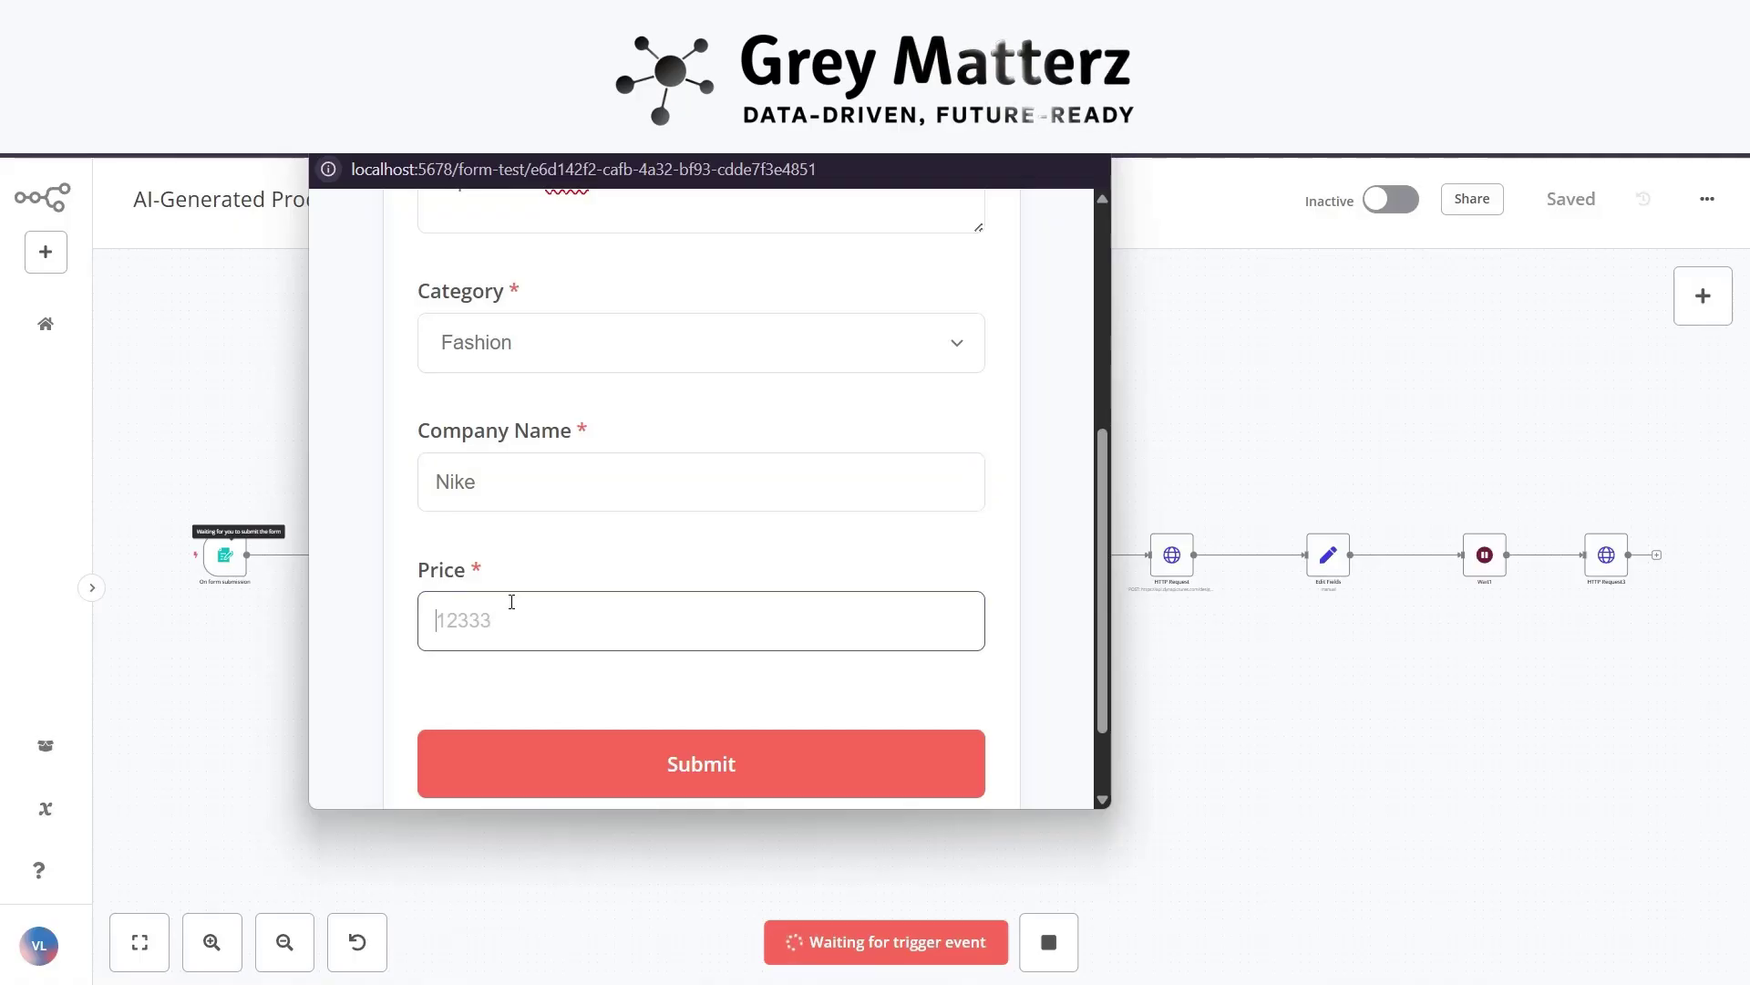
type("999")
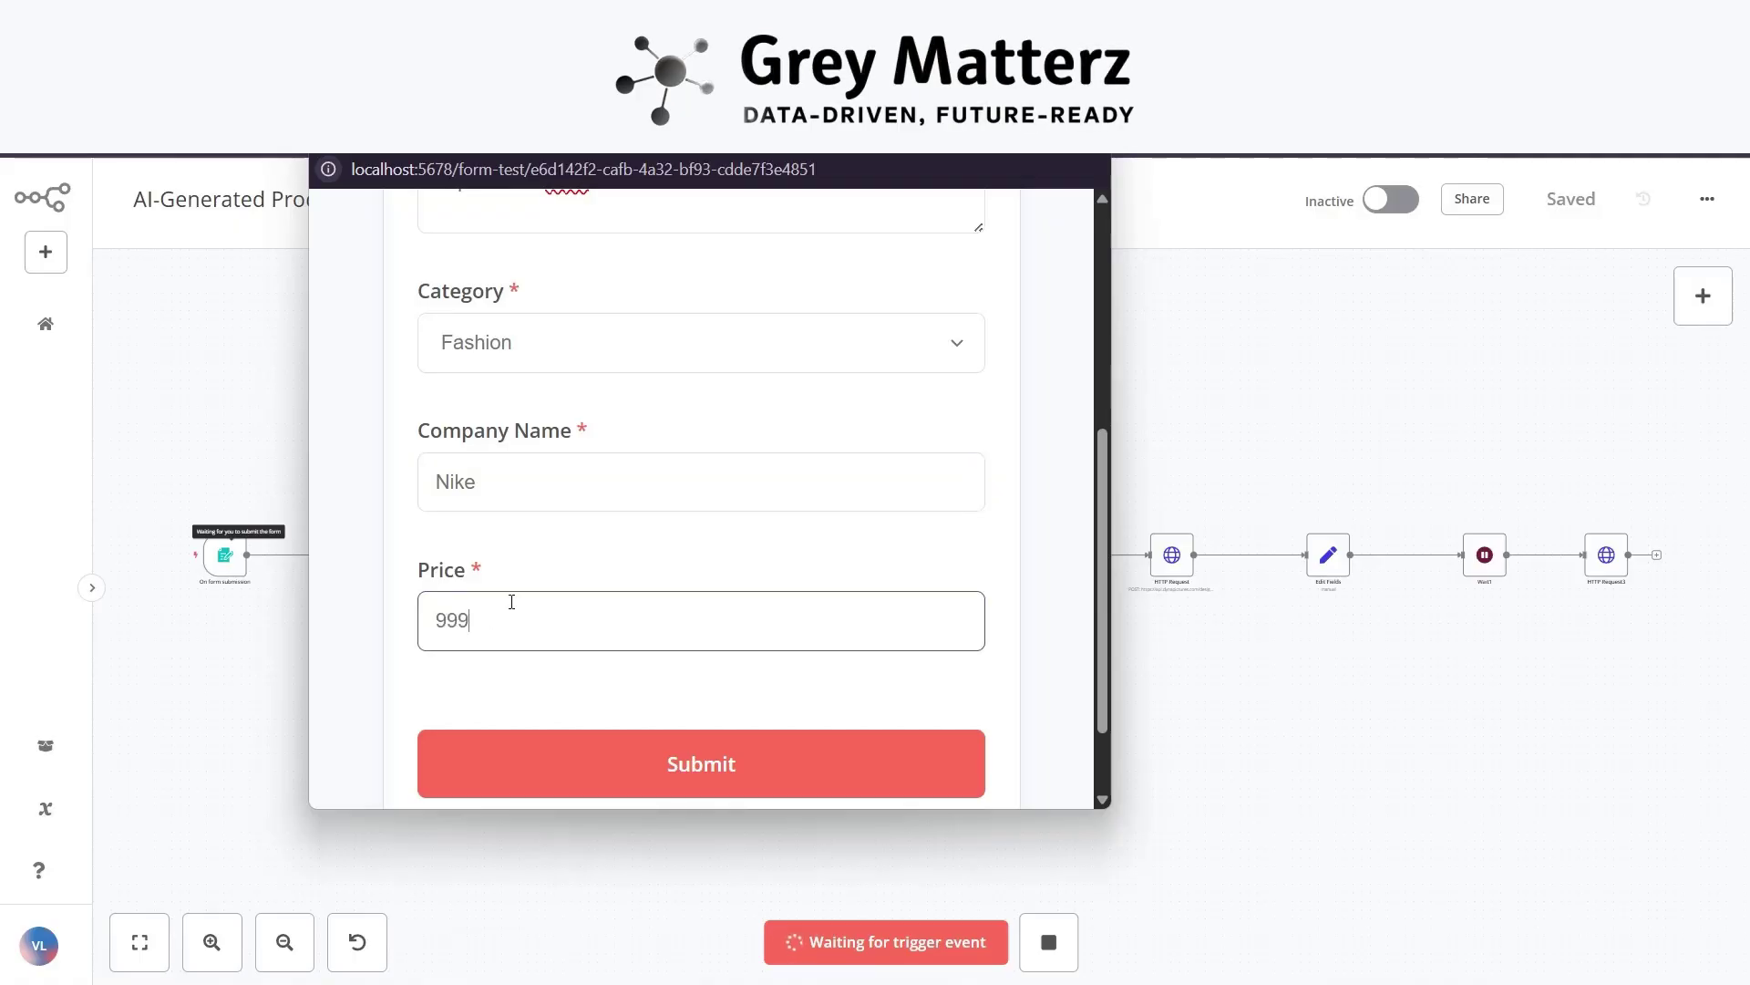
Submit the product details form and close the form window.
scroll(512, 609, "down", 2)
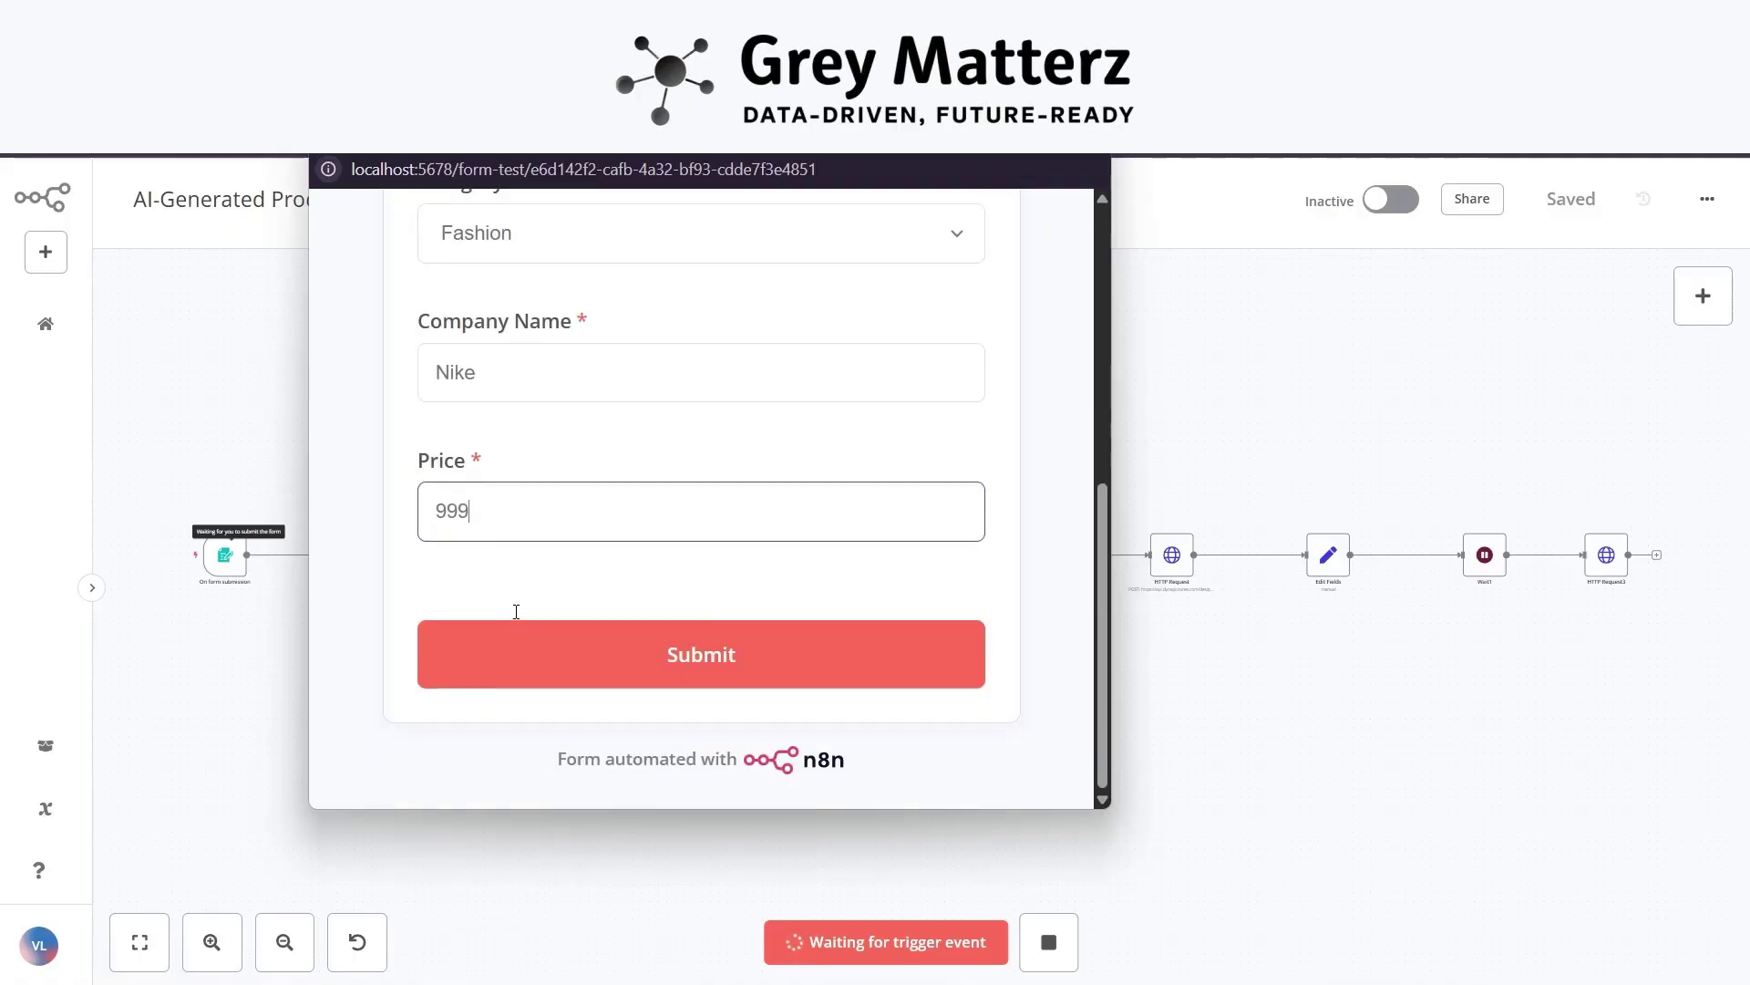
left_click(580, 658)
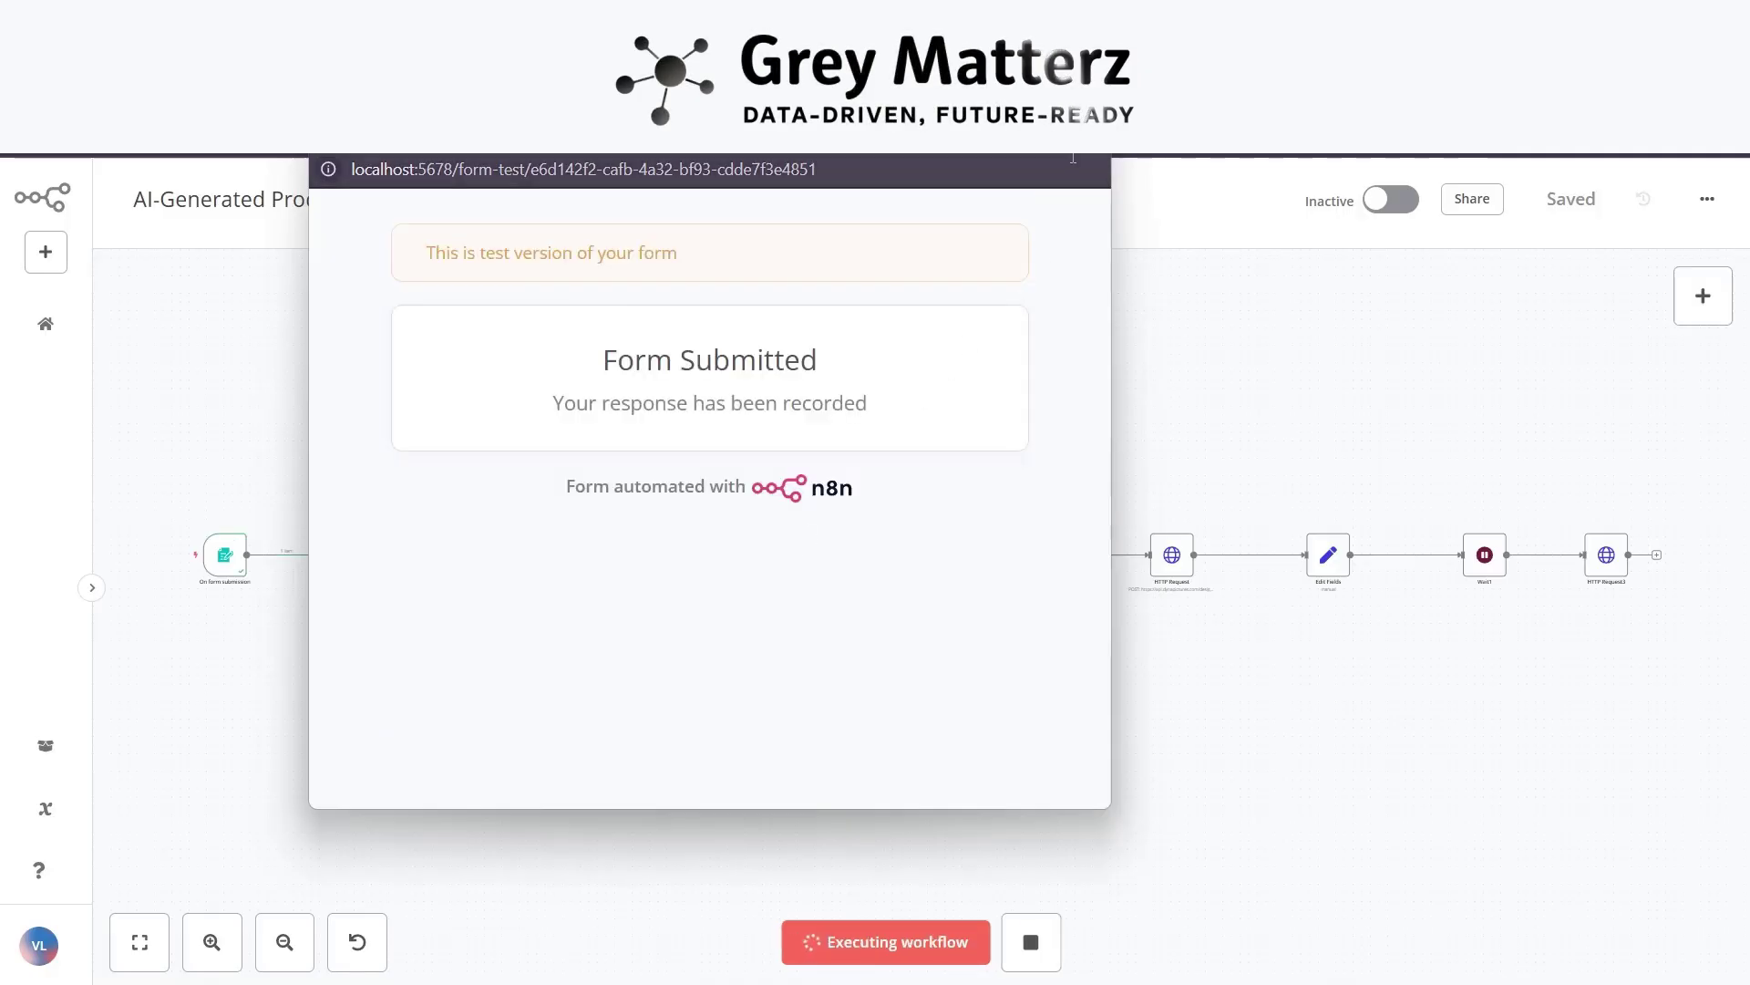
left_click(1073, 158)
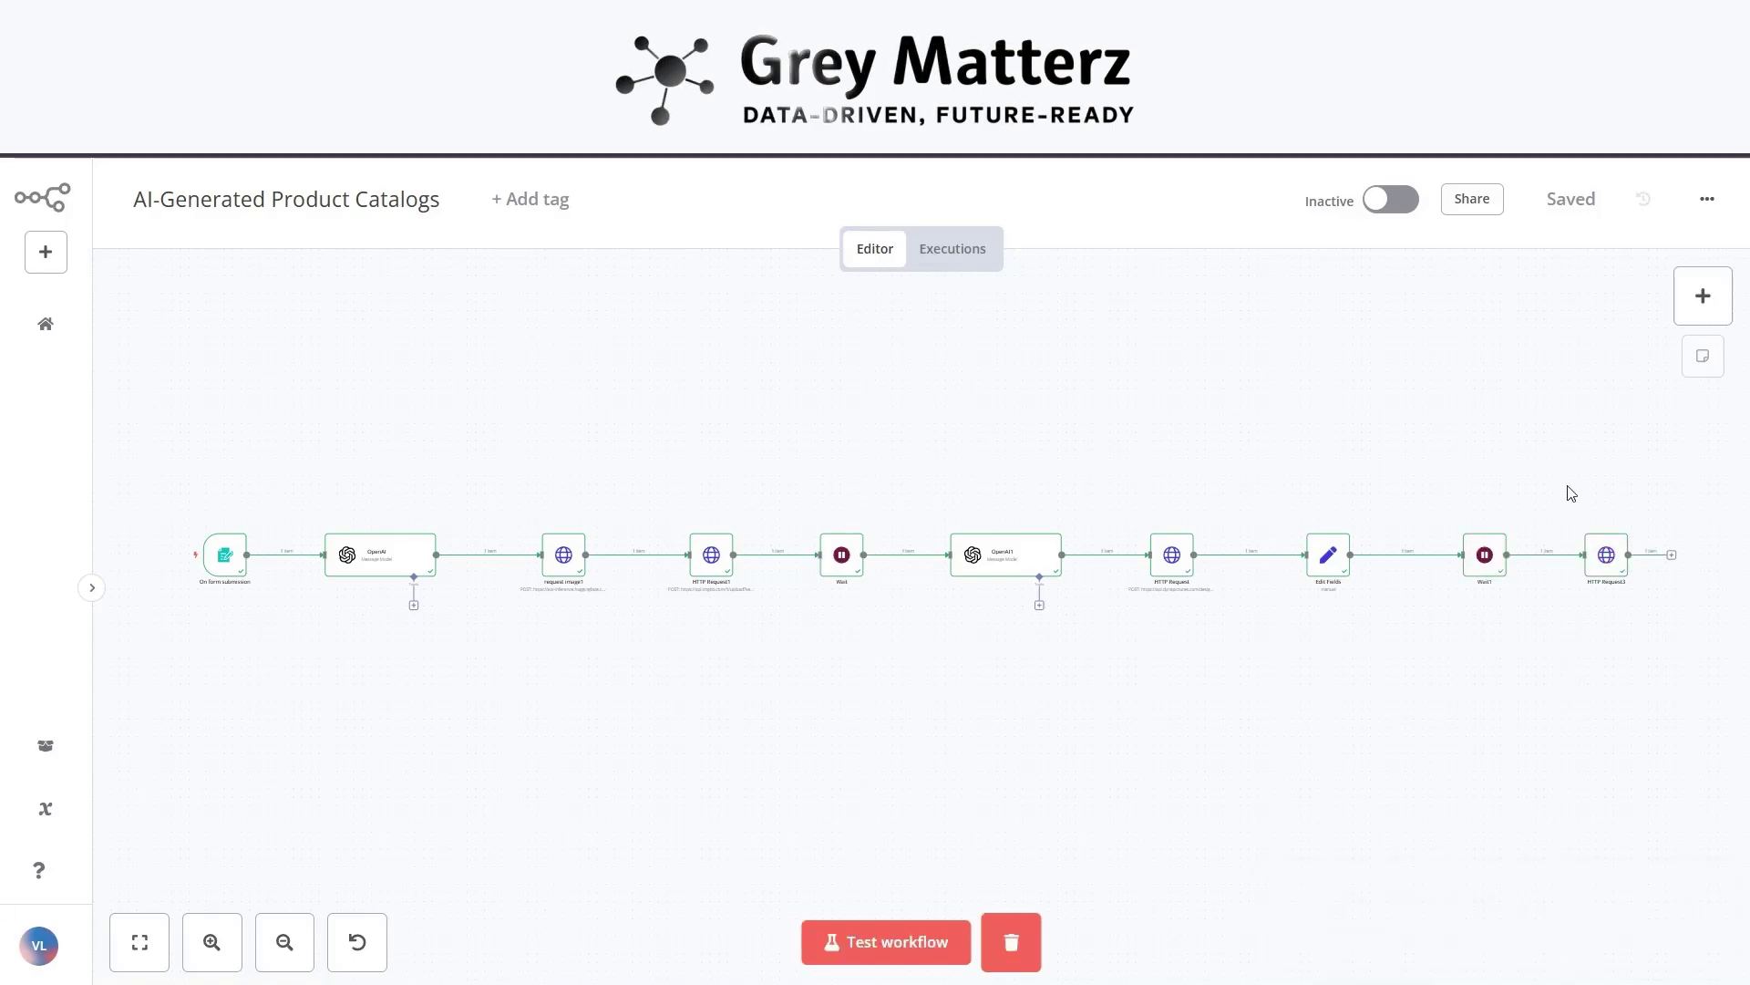
Open the final HTTP Request node and view the image in its binary output.
double_click(1602, 555)
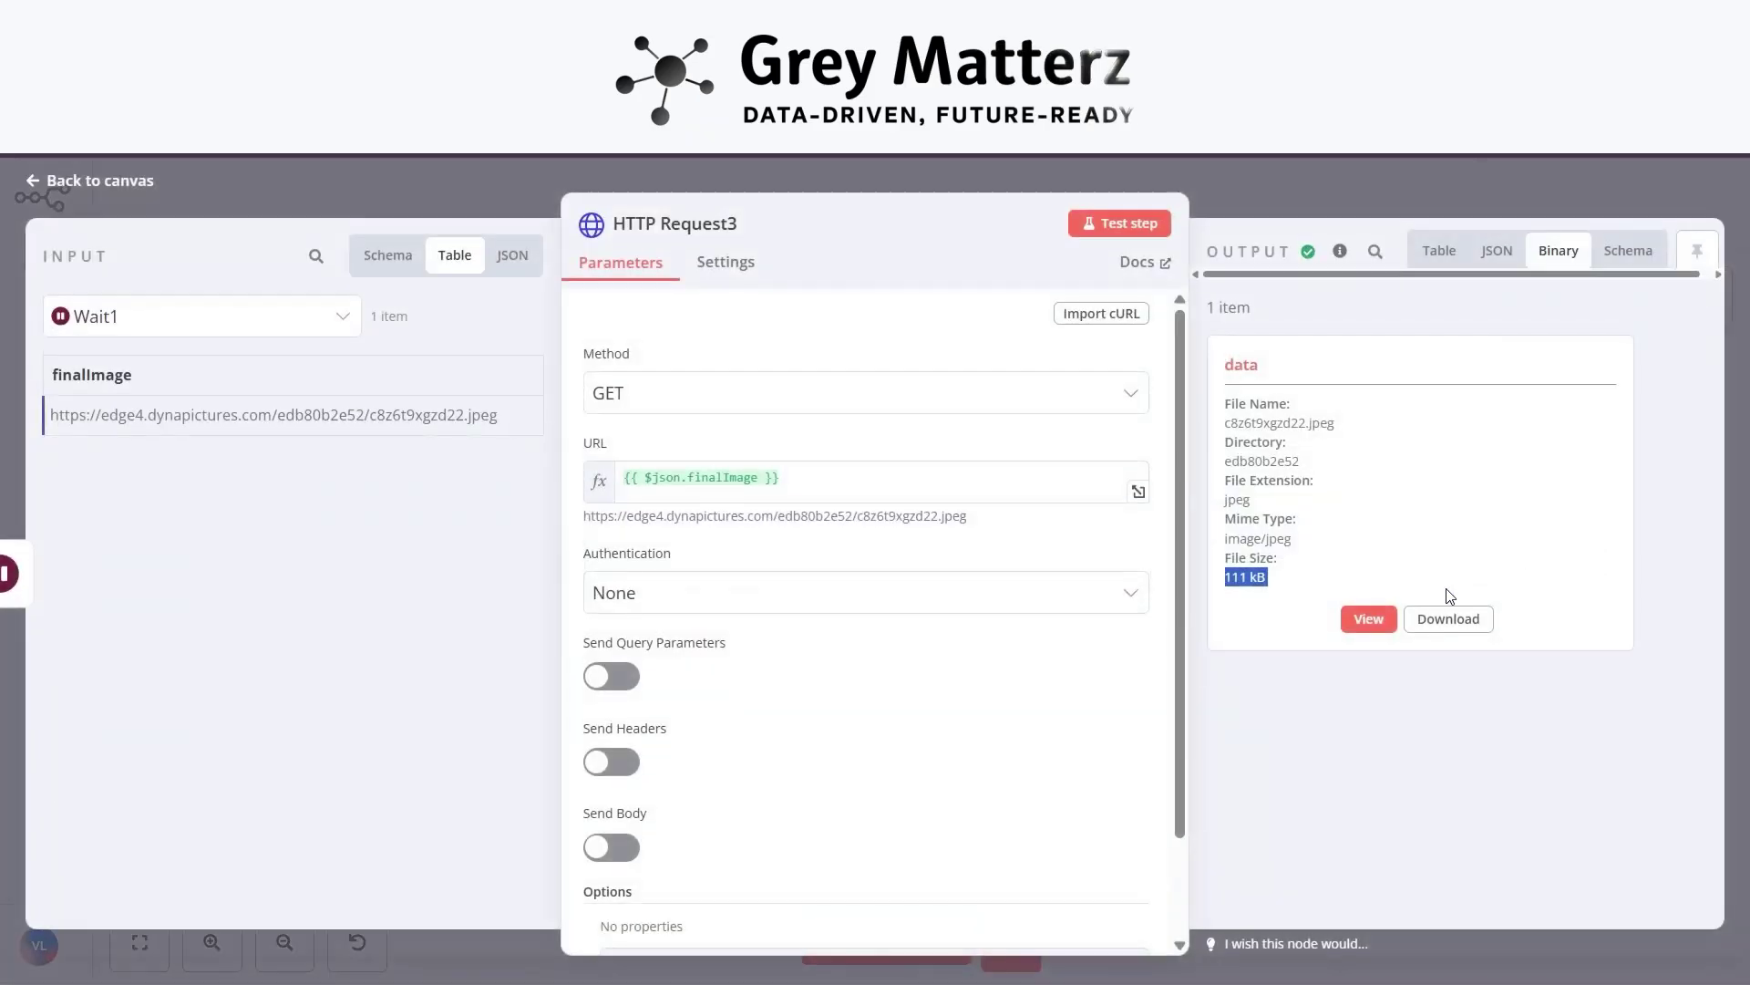
left_click(1367, 618)
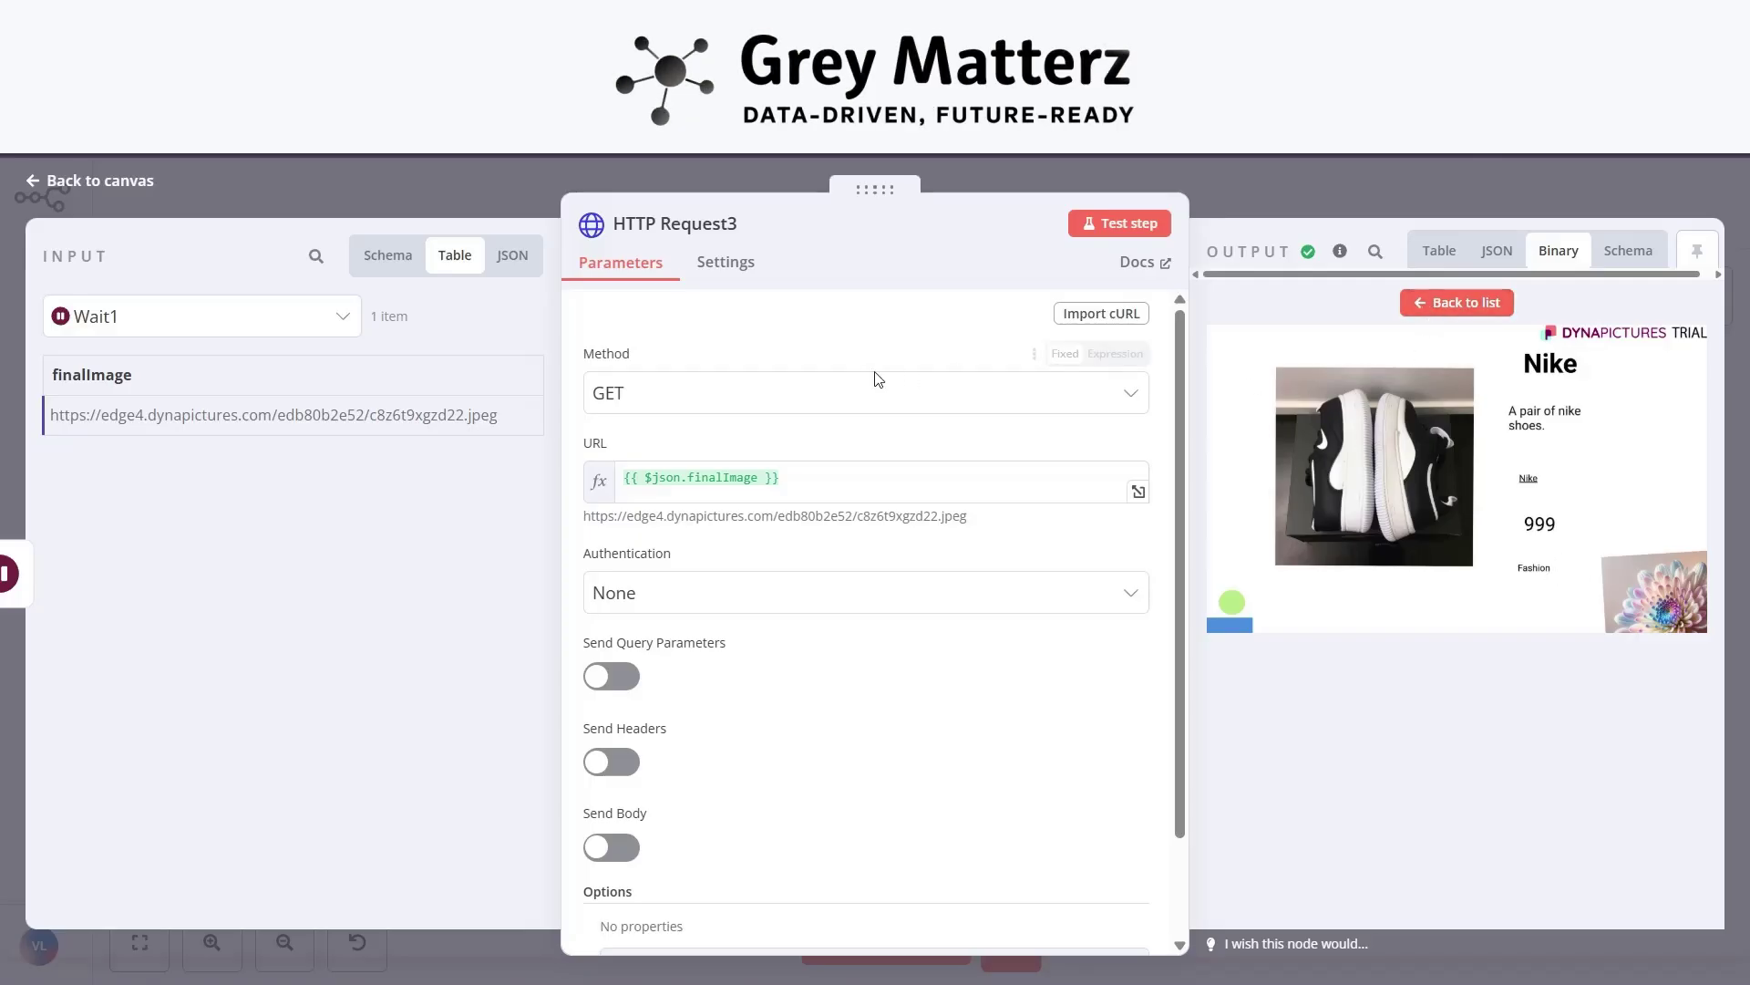
Open the finalImage link in a new browser tab, examine the whole catalog image, and return to the workflow canvas.
triple_click(411, 417)
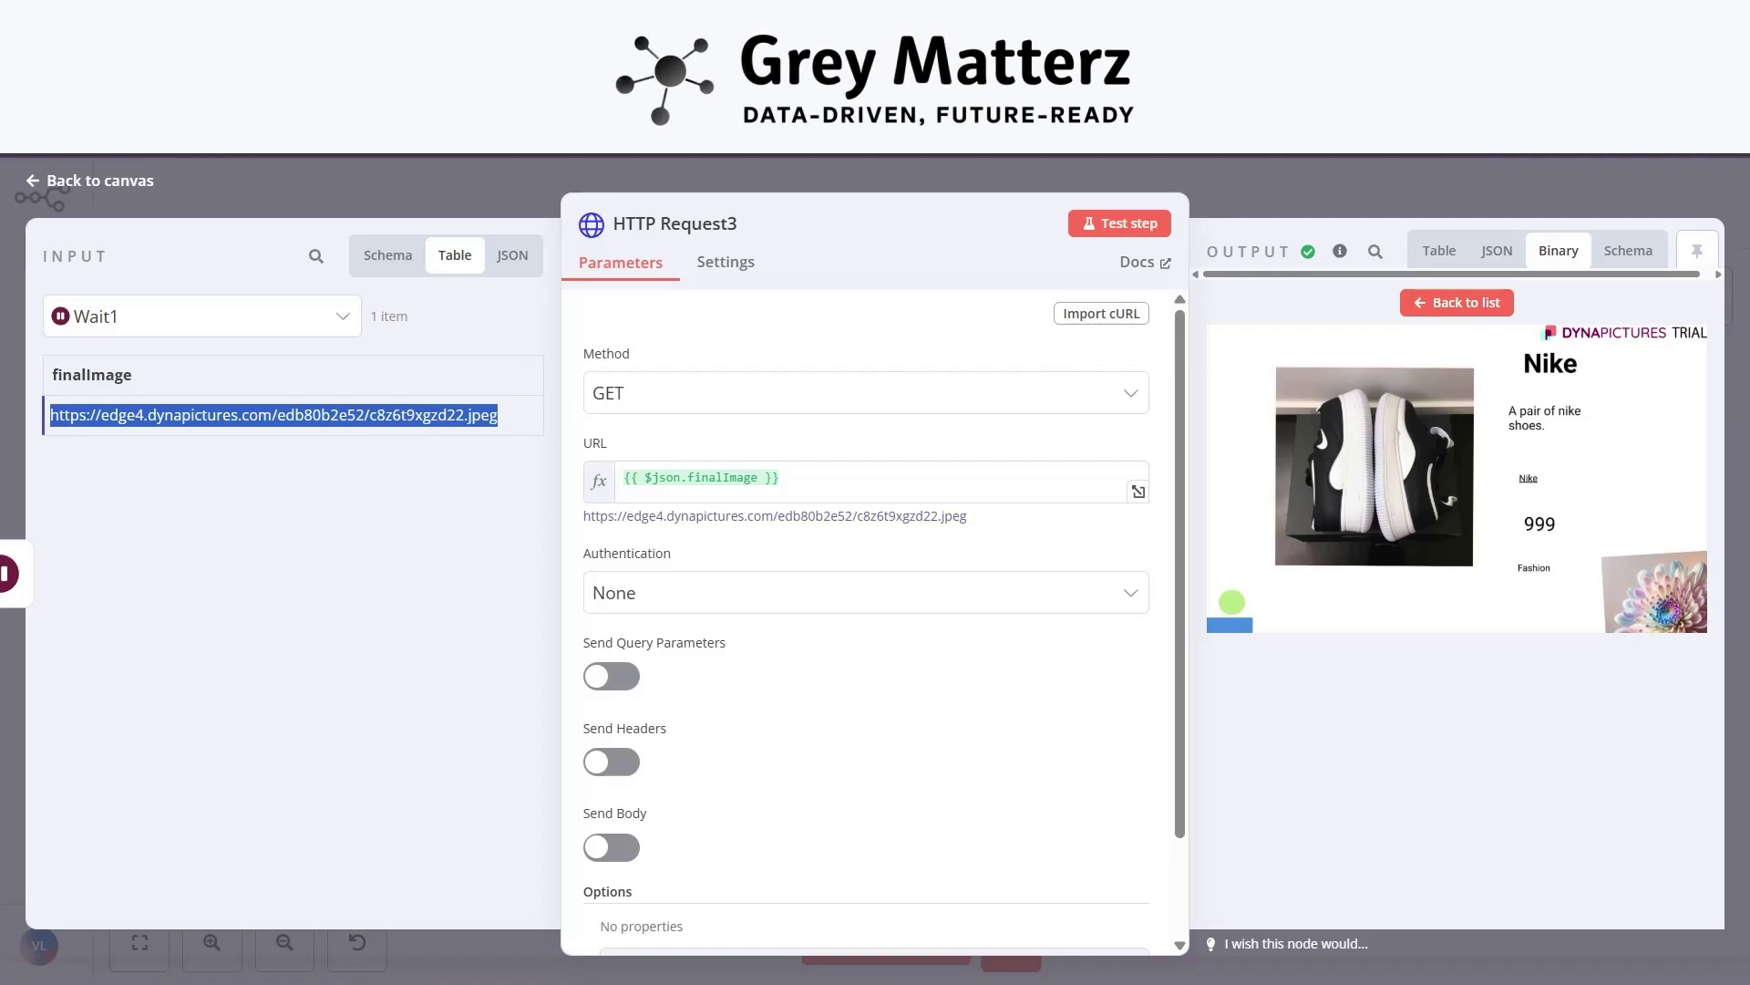
key("ctrl+c")
key("ctrl+t")
key("ctrl+v")
key("Return")
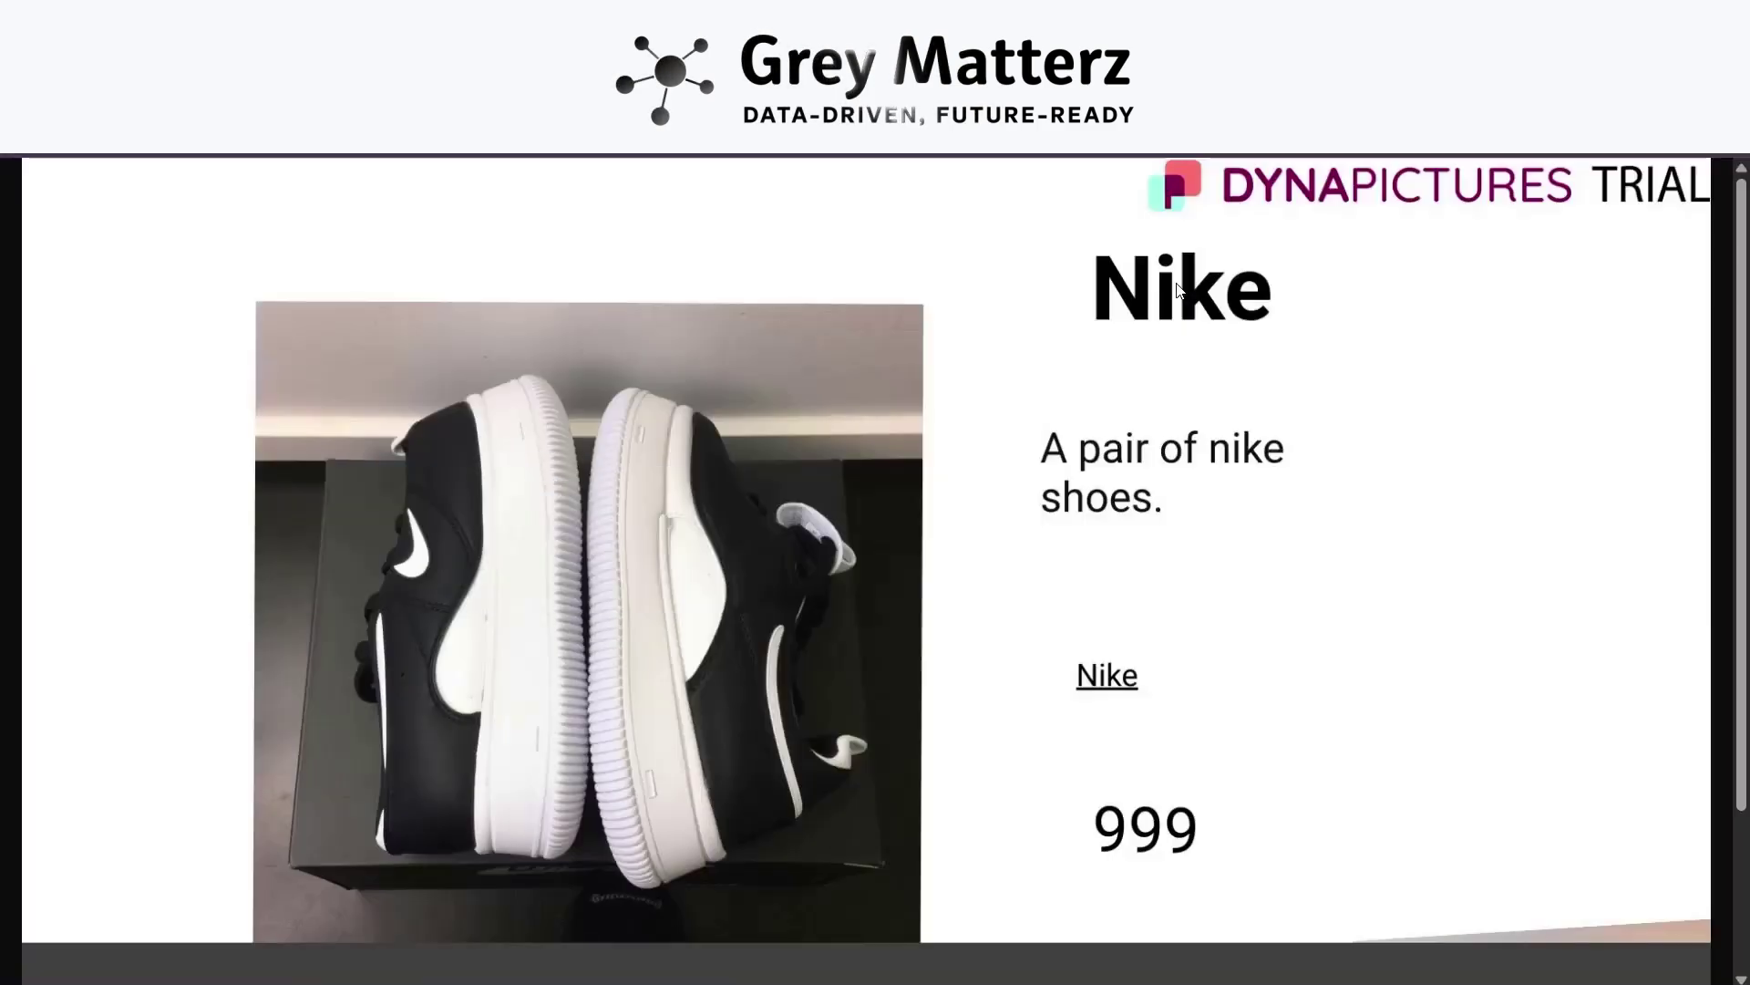
scroll(1176, 282, "down", 3)
scroll(1176, 283, "up", 1)
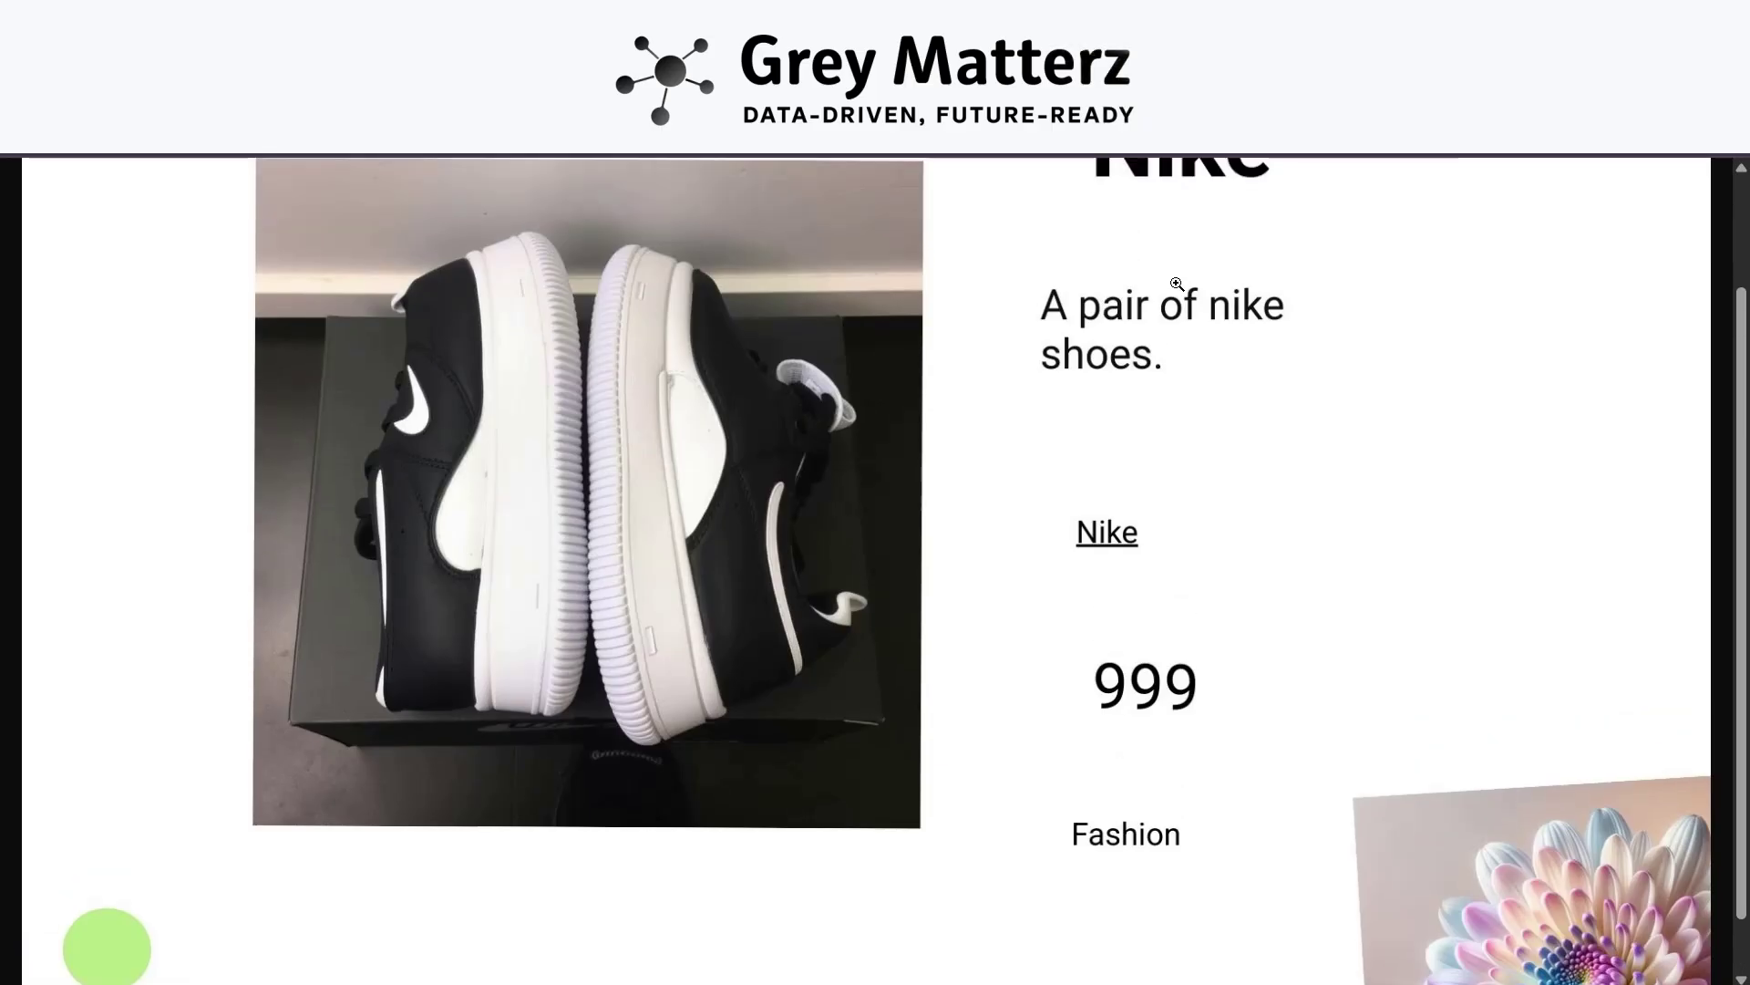
scroll(1176, 283, "up", 2)
scroll(1175, 283, "down", 2)
scroll(1176, 282, "up", 2)
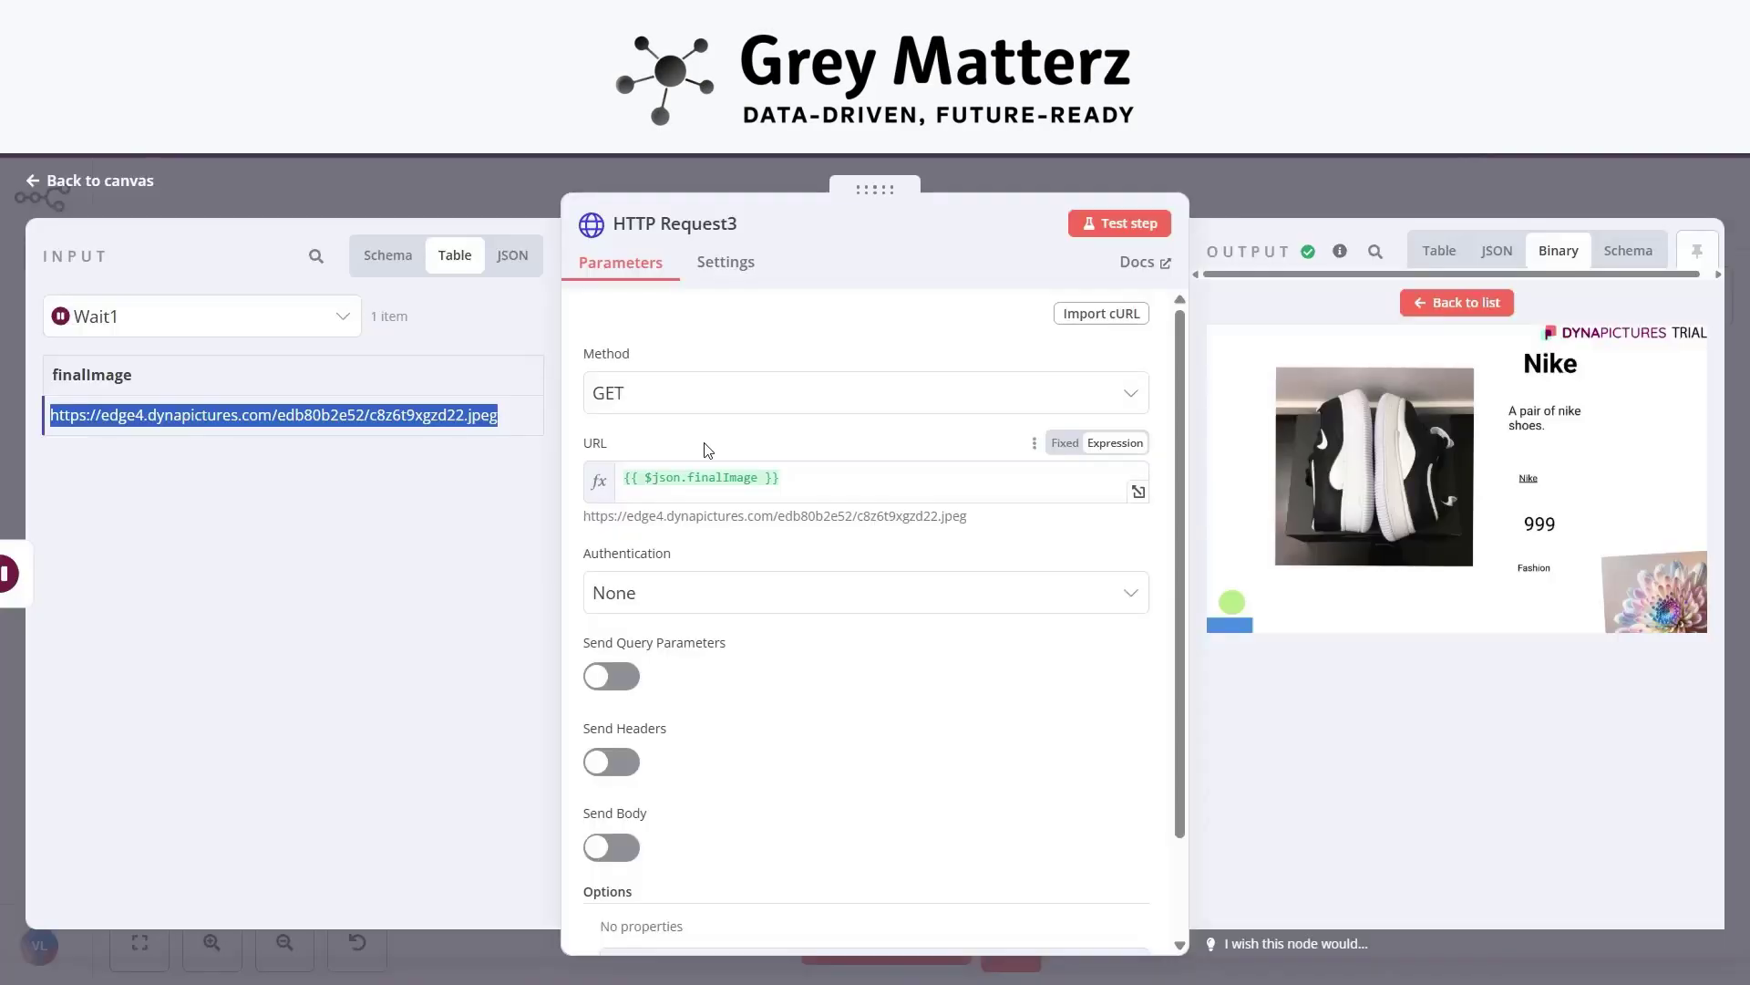
key("Escape")
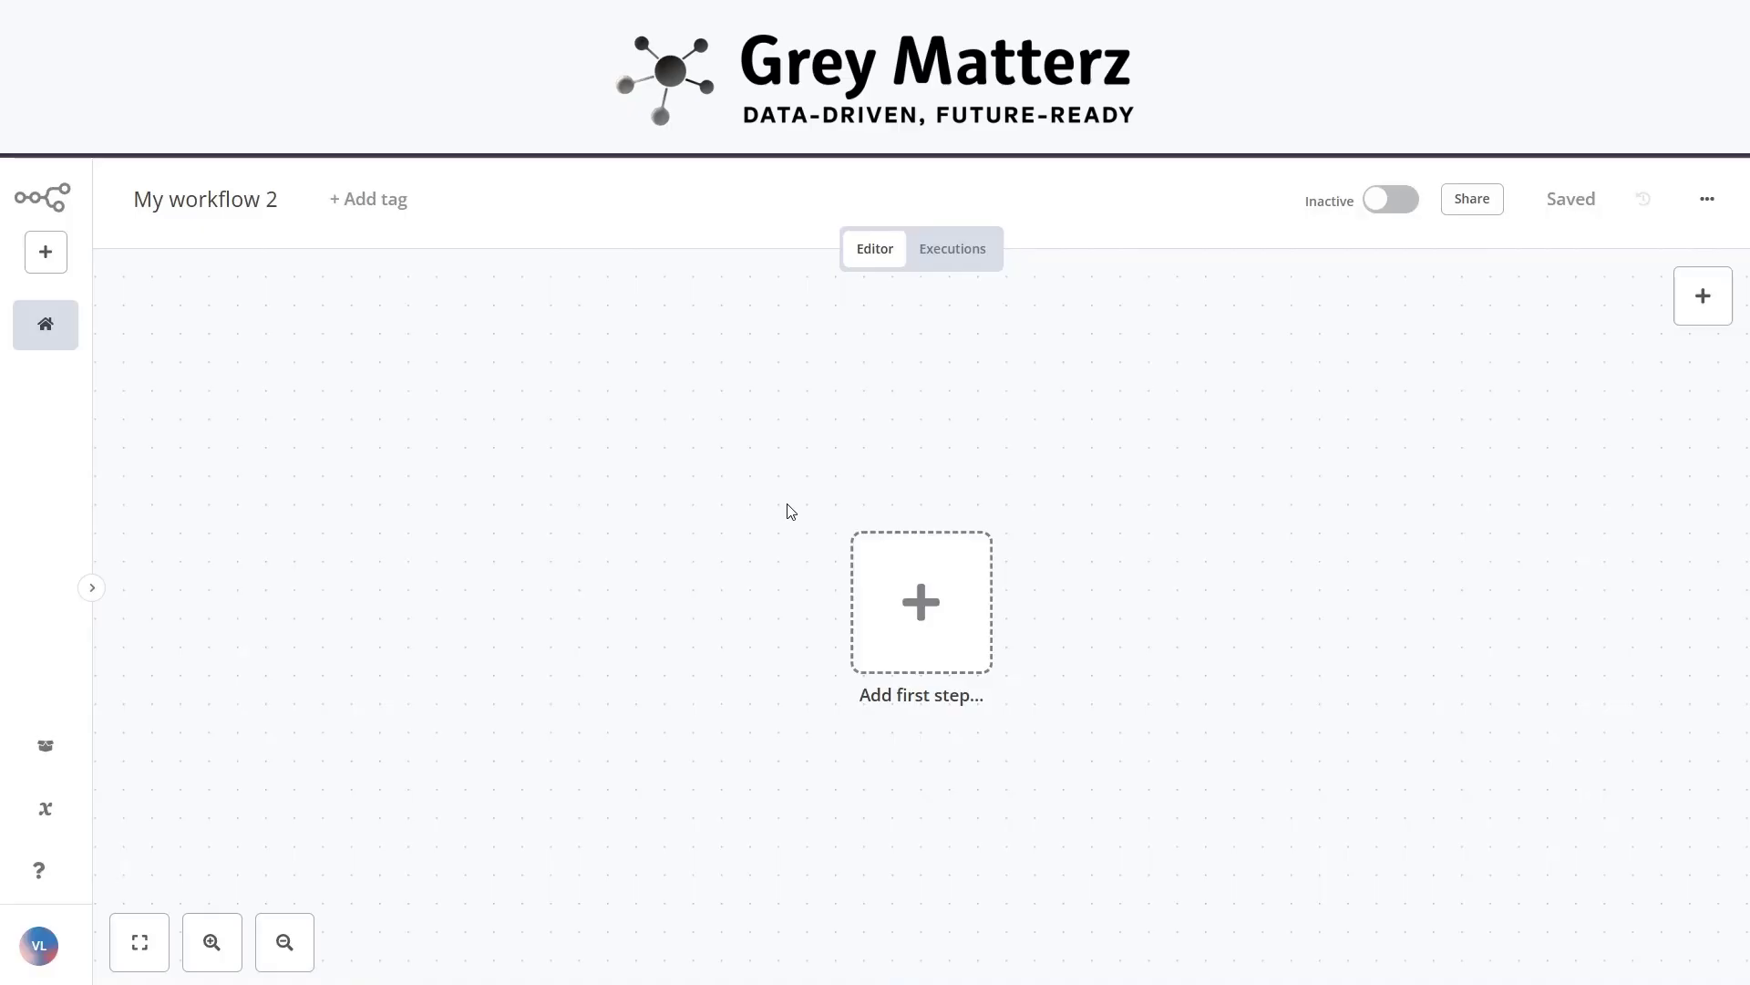
Add a form submission trigger to the empty workflow and title its form "Fill in Details Of Products".
left_click(928, 581)
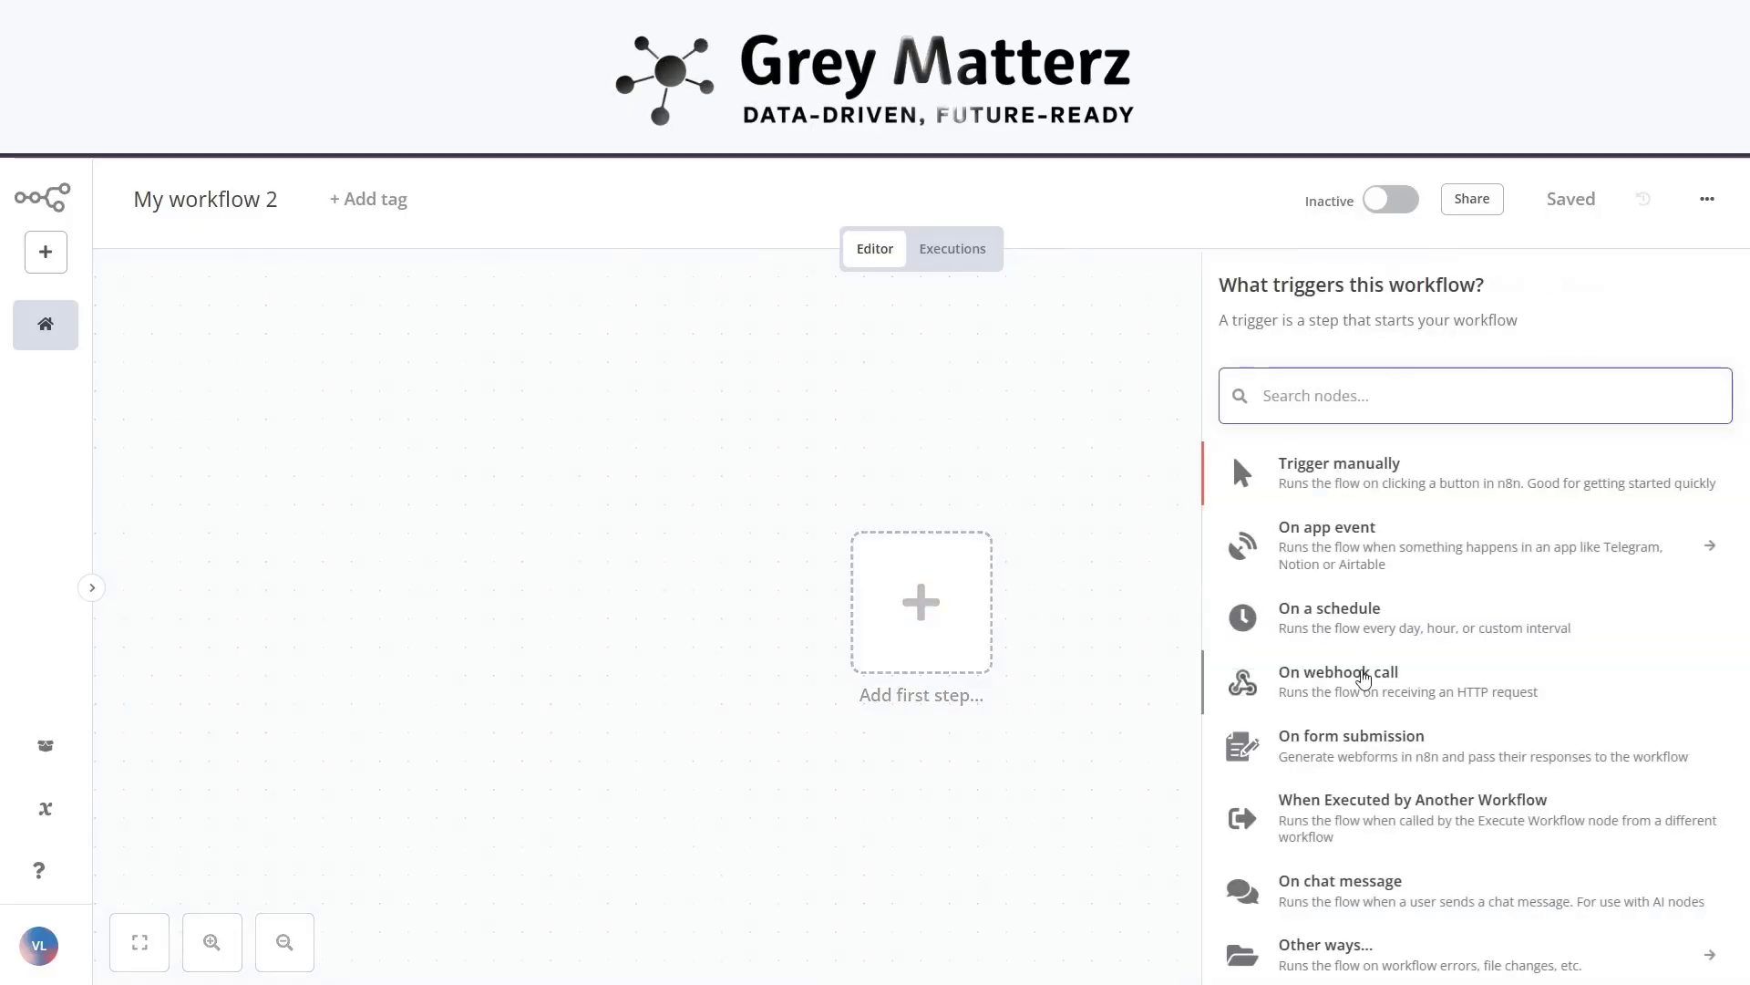
left_click(1353, 749)
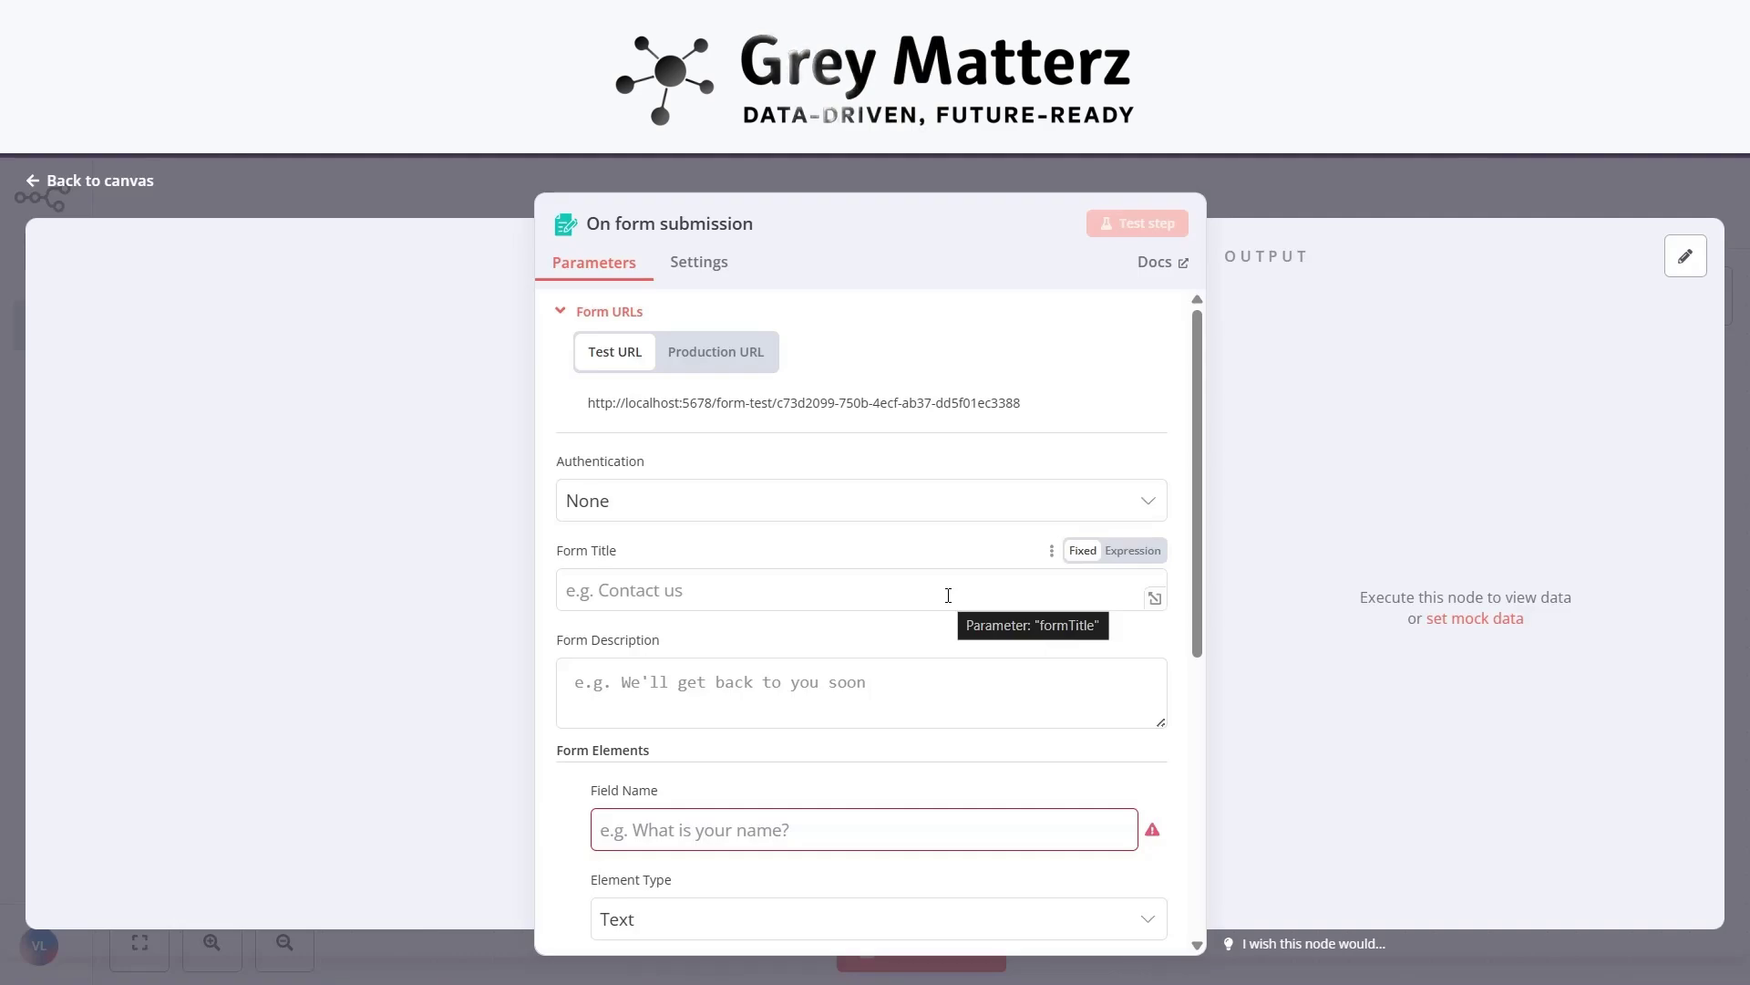
left_click(642, 587)
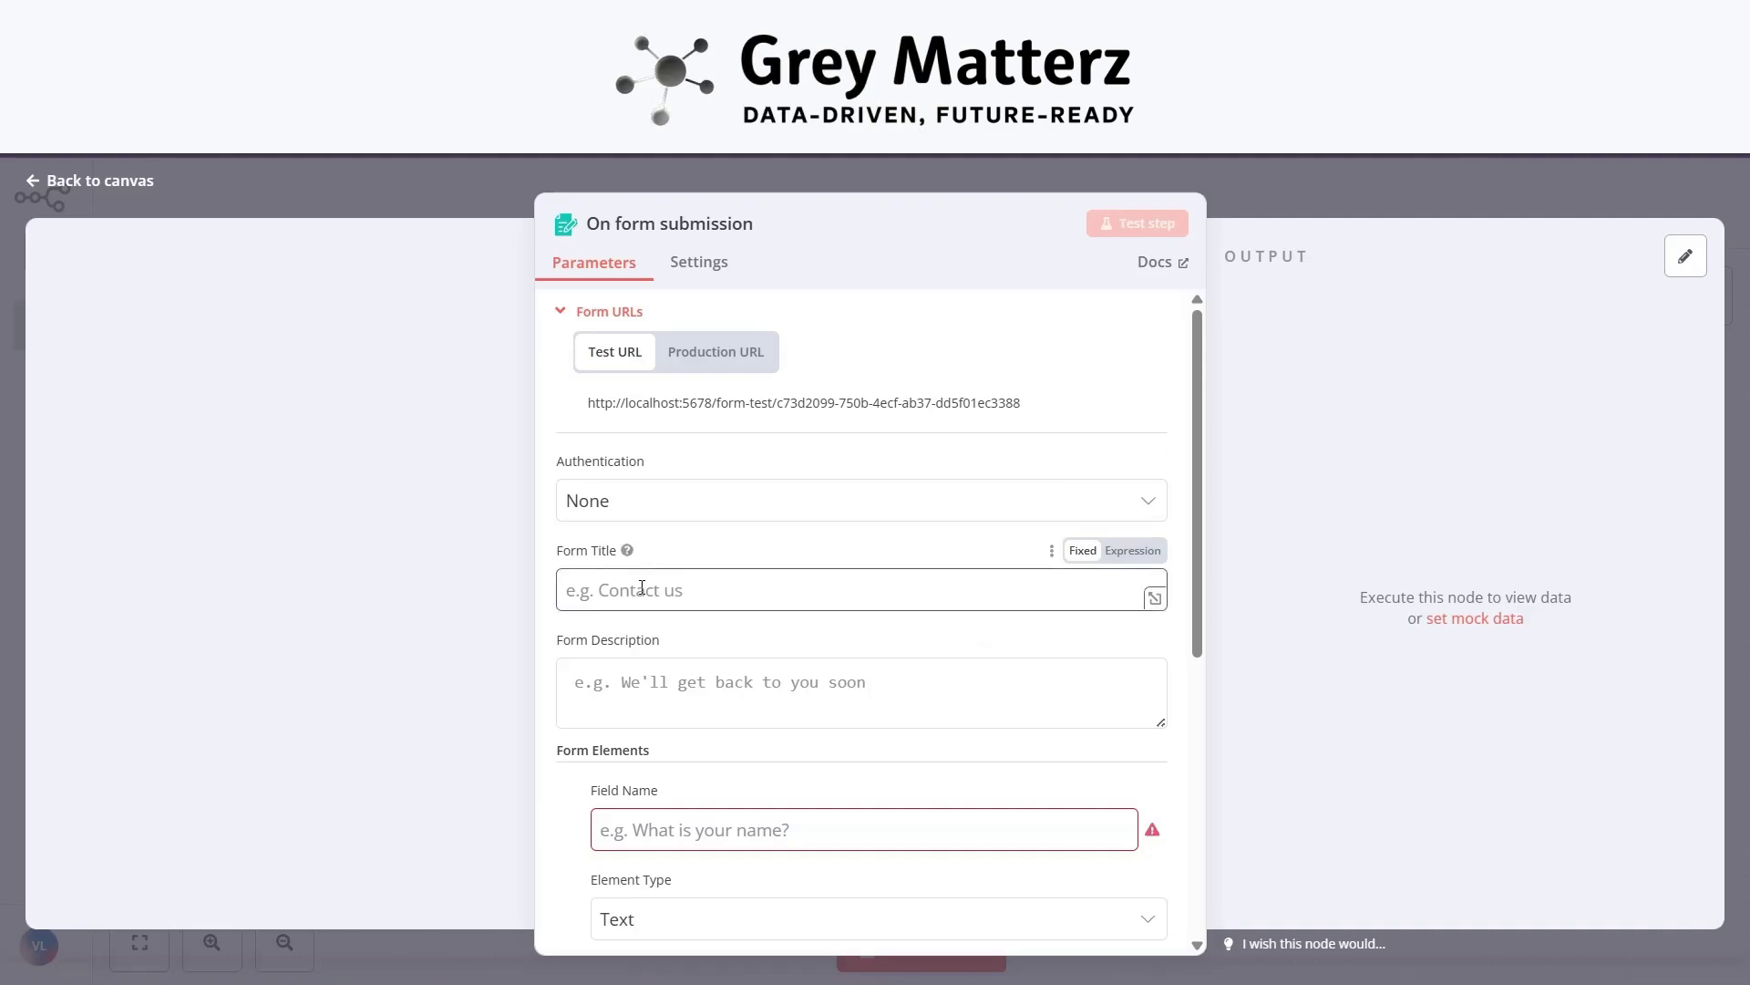
type("Fill in Details")
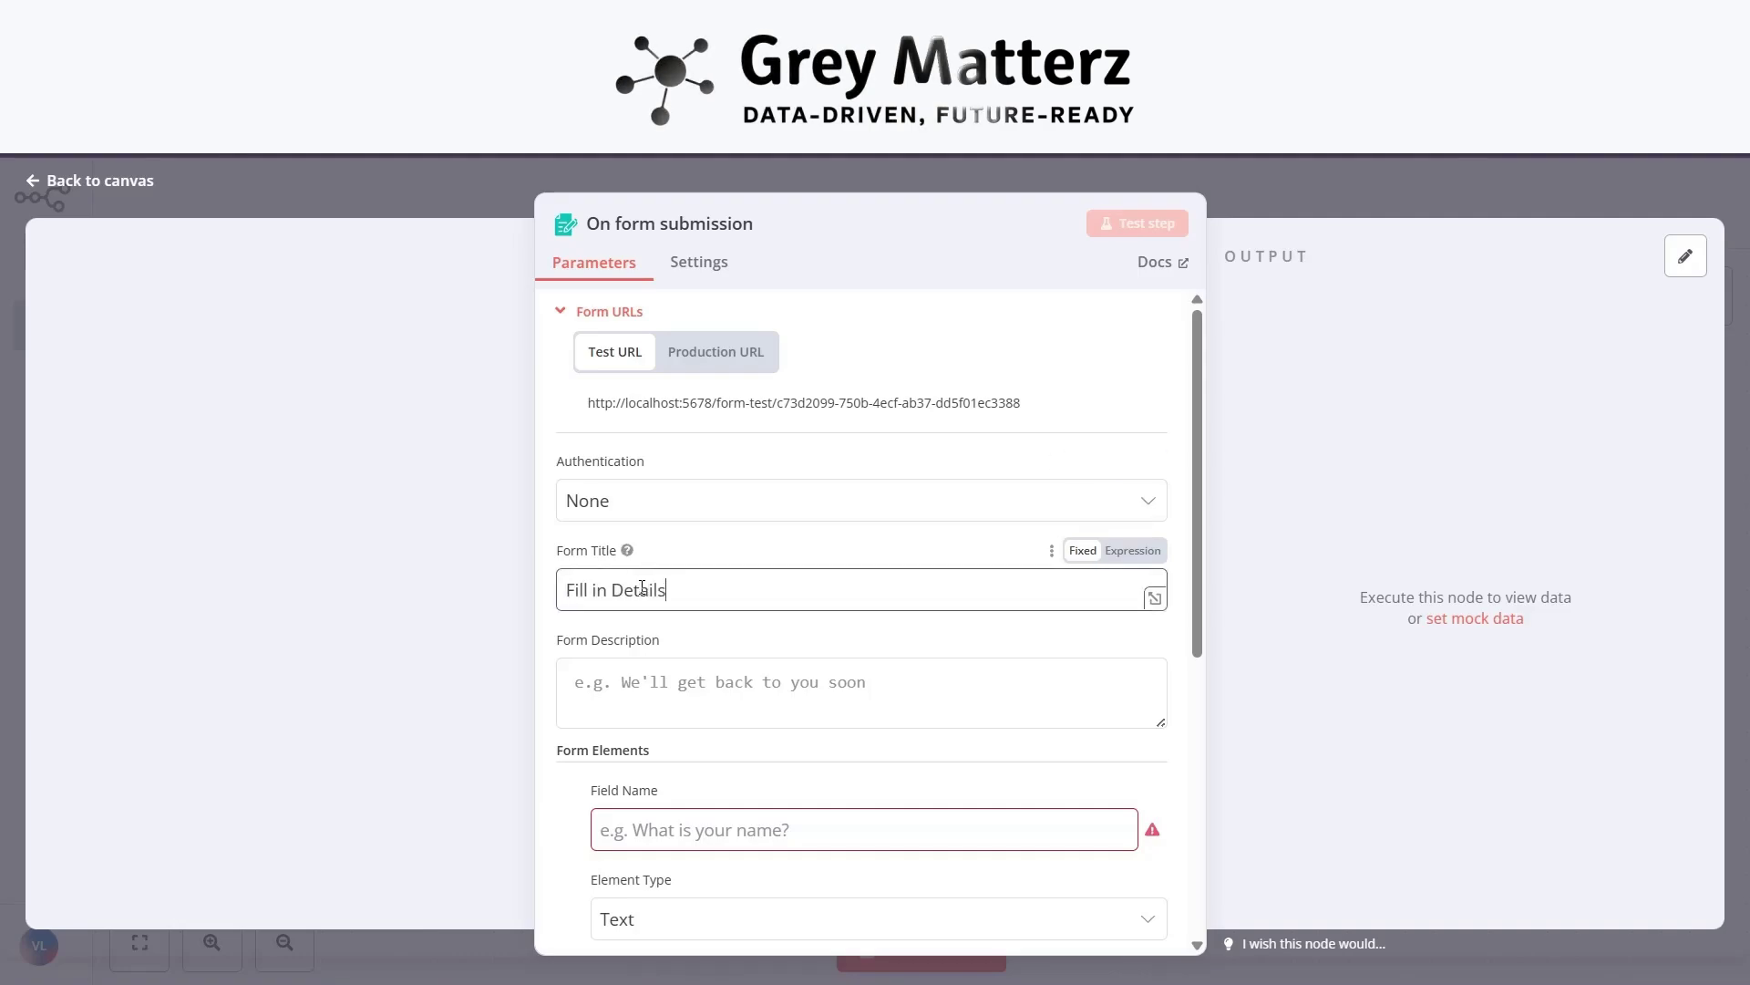
type(" Of Product")
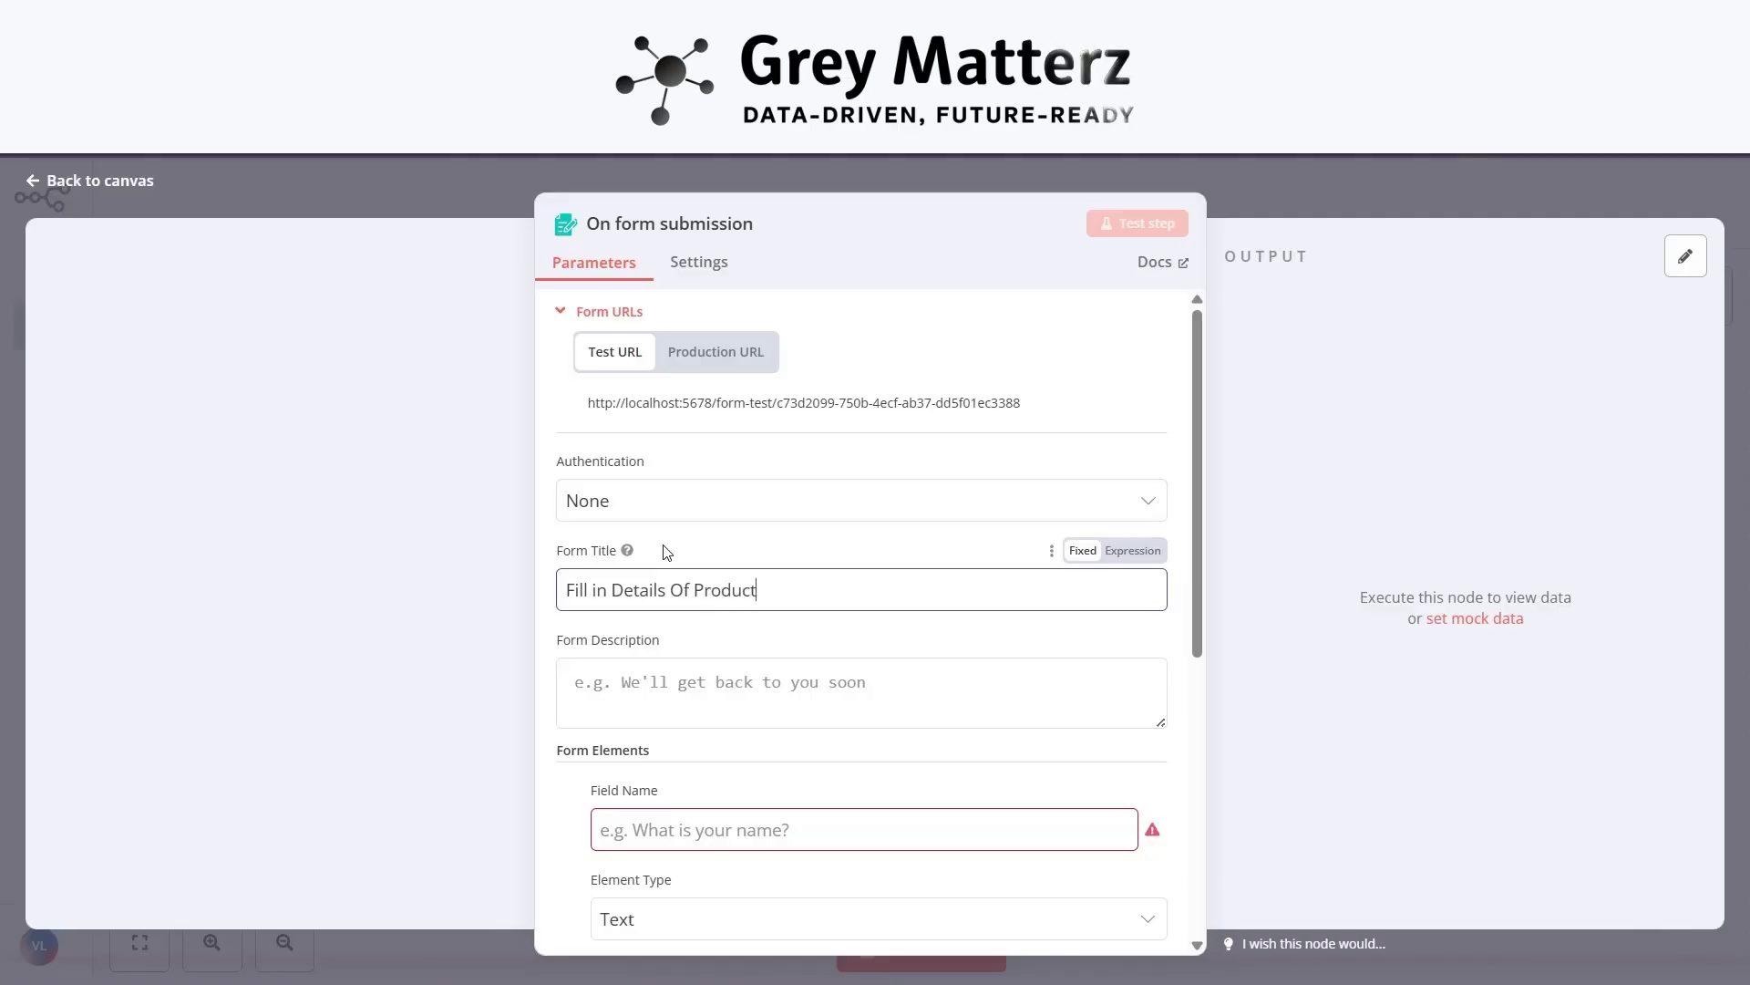
type("s")
Name the first form element "Name of Product" and make it a required field.
scroll(667, 551, "down", 3)
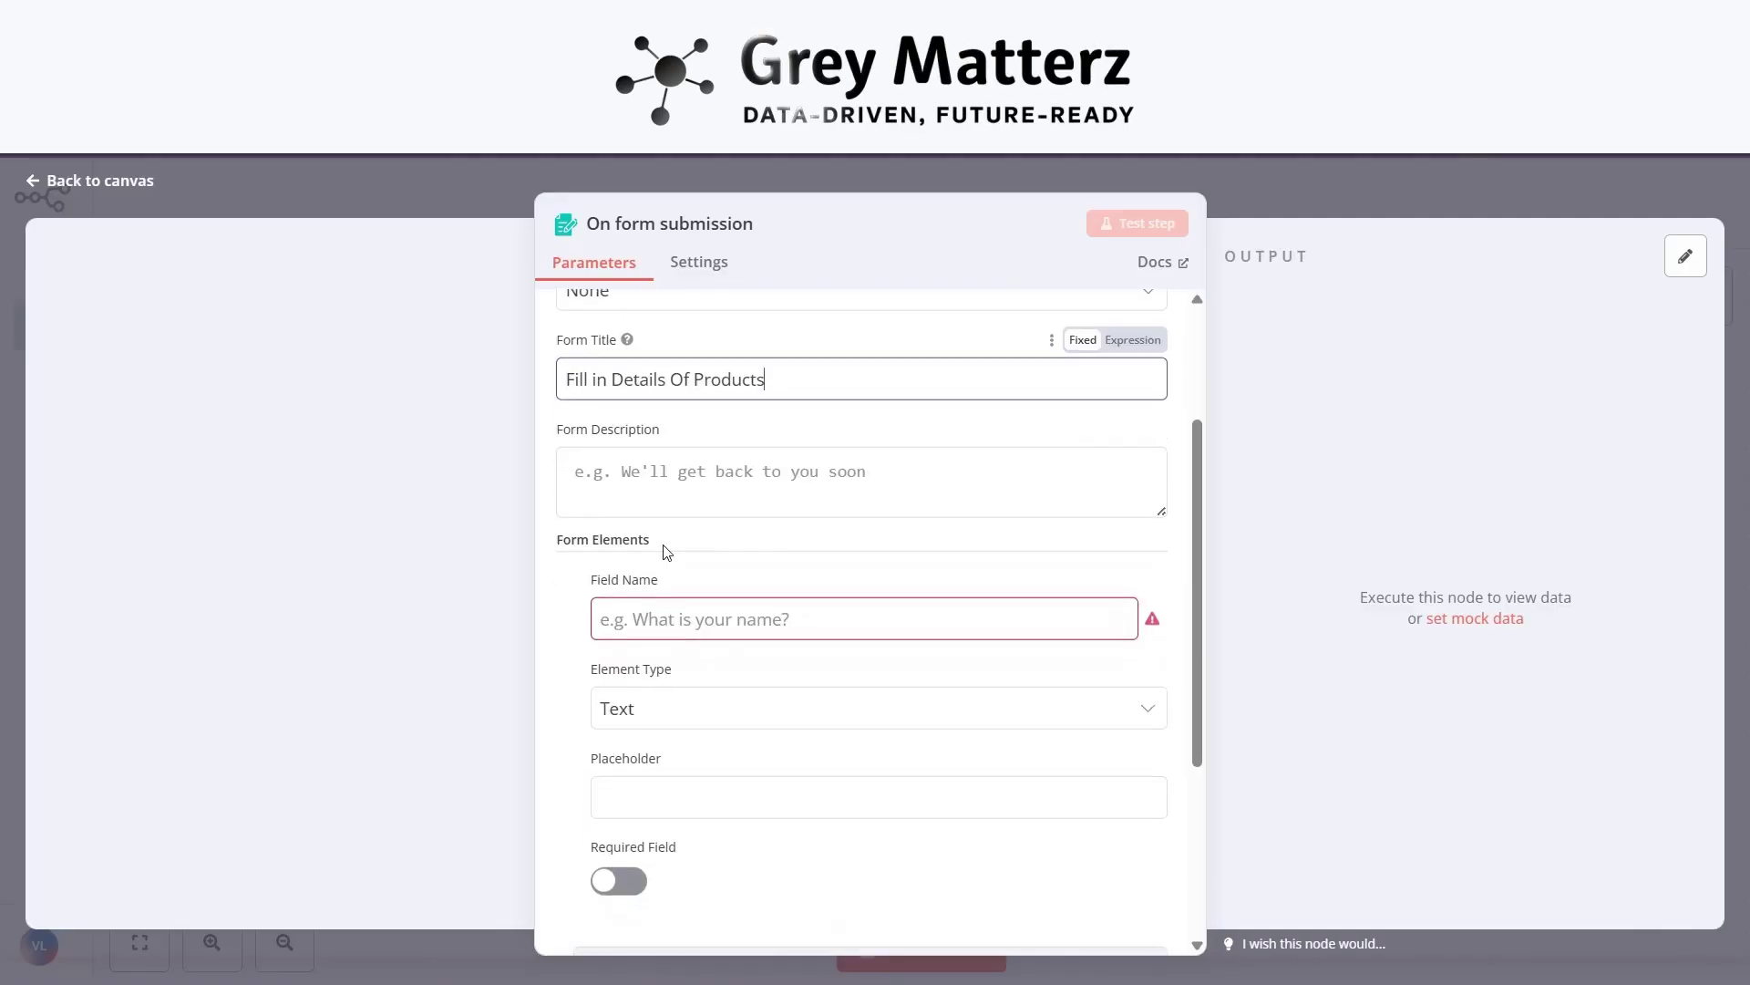
left_click(625, 625)
type("Name")
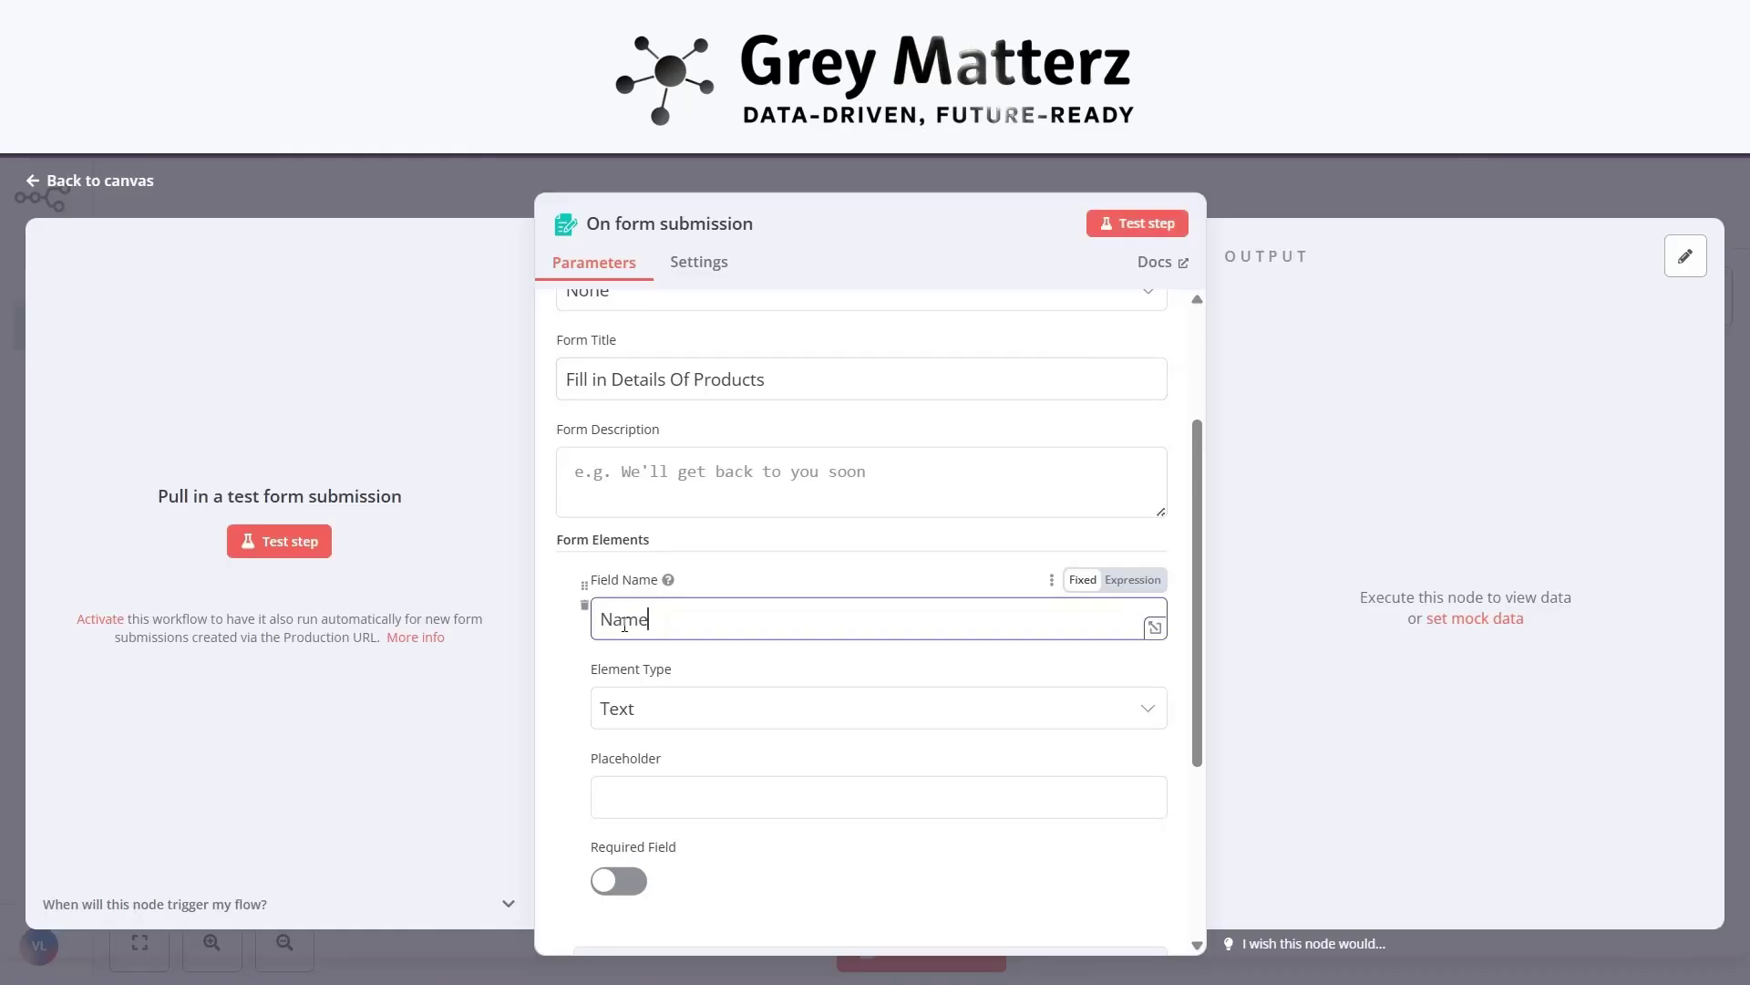
type(" of Produ")
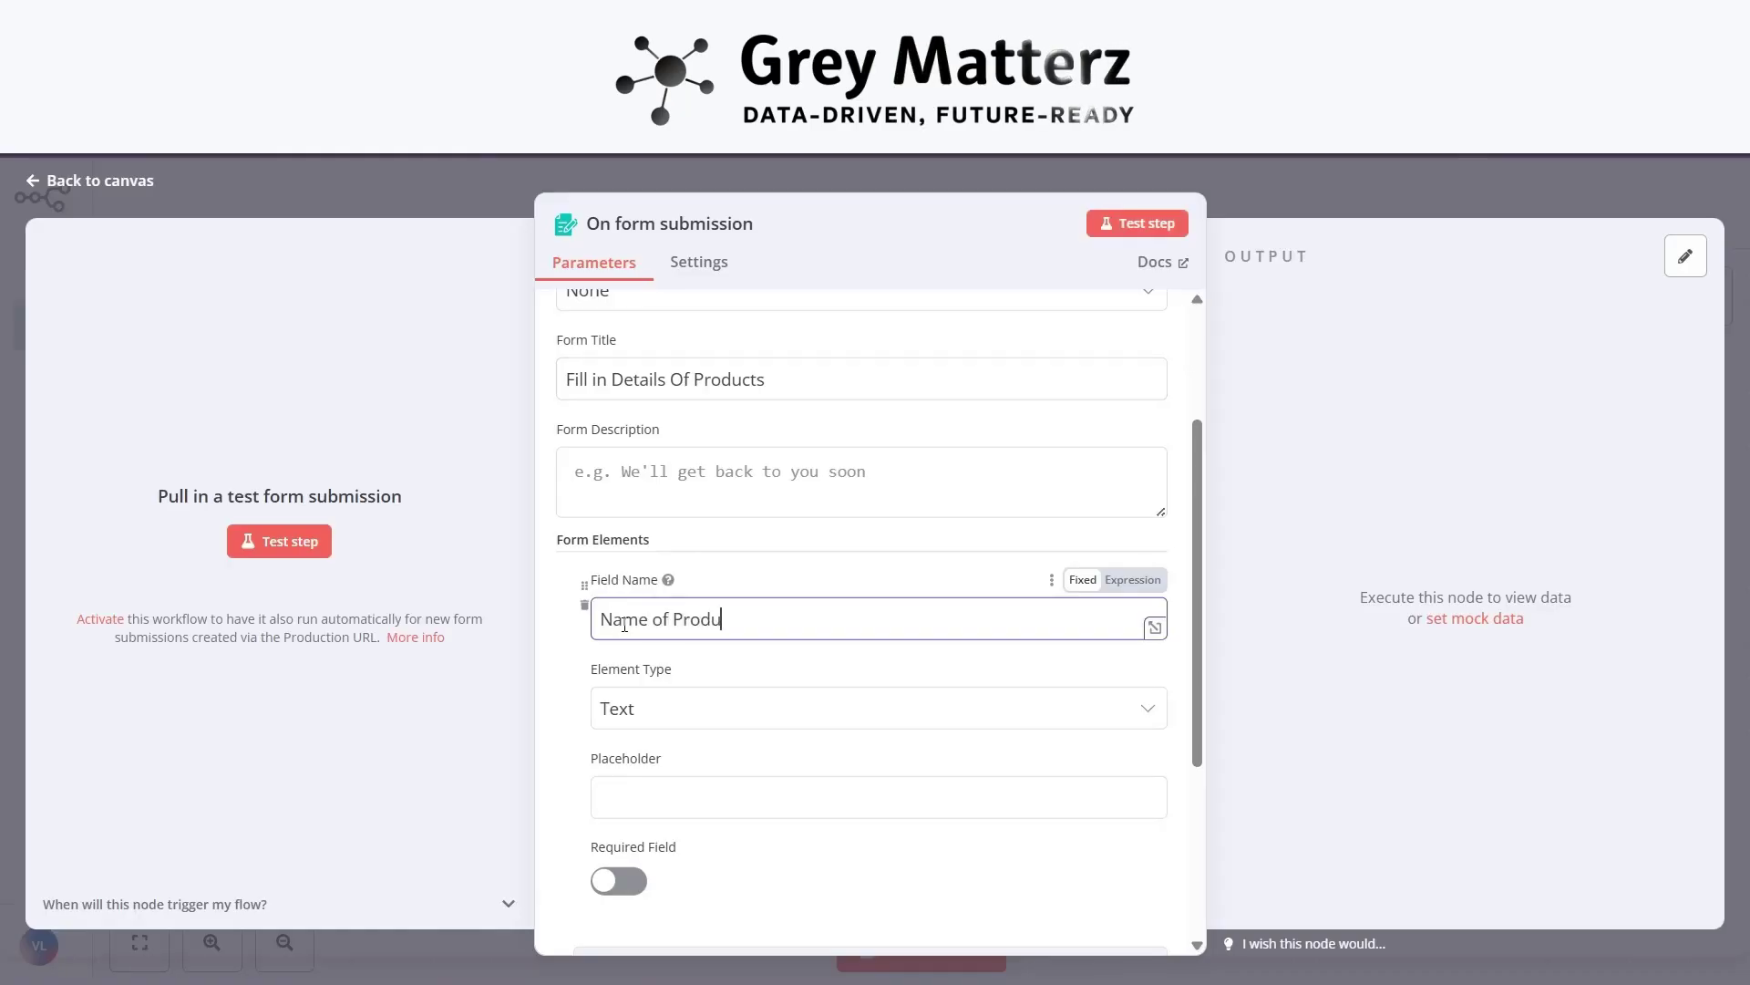
type("ct")
scroll(638, 784, "down", 2)
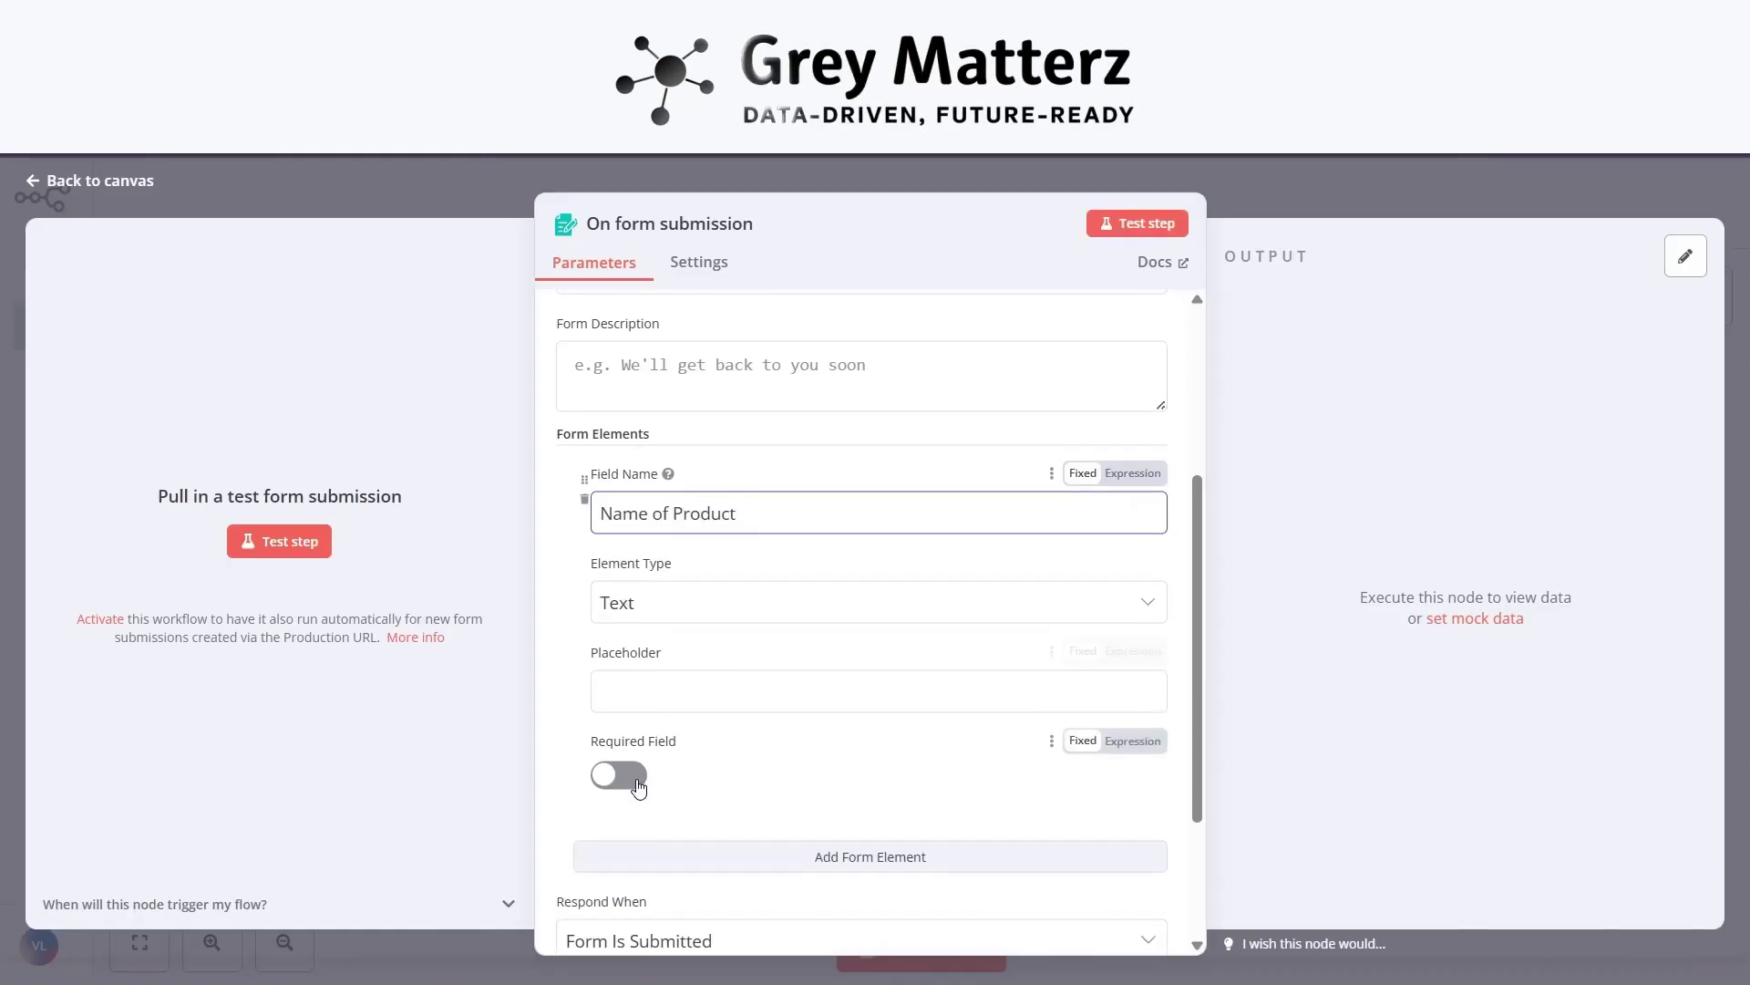
left_click(620, 776)
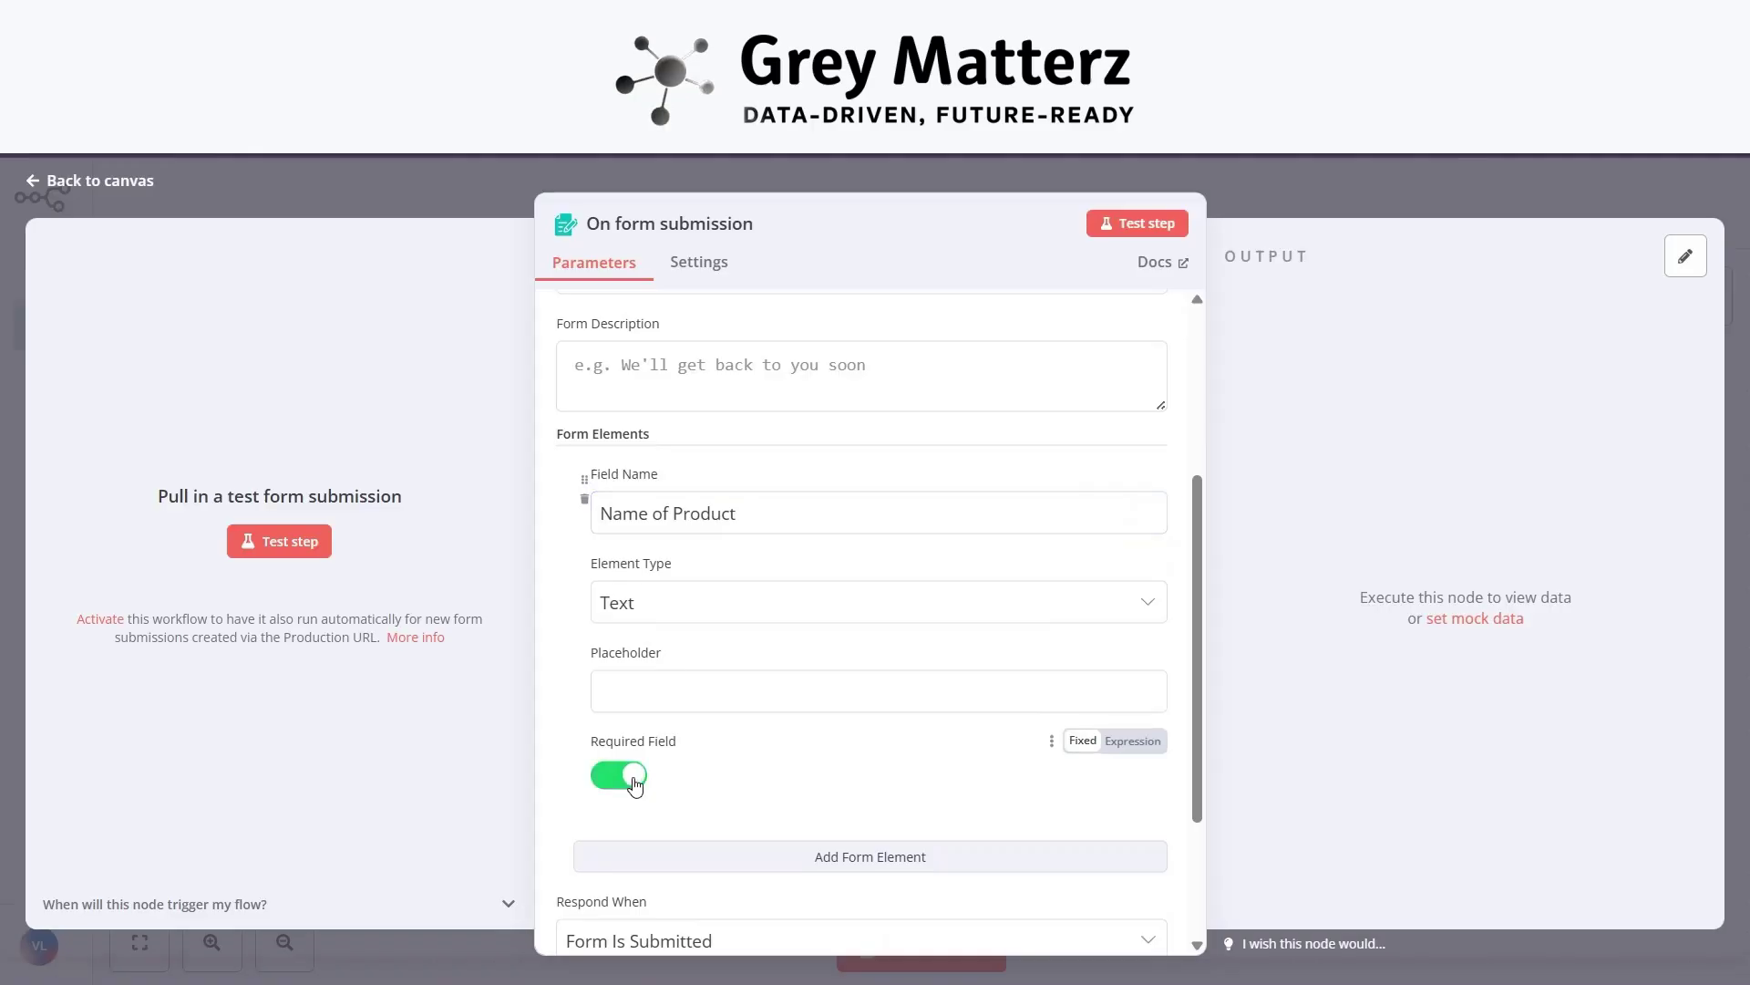
Set the placeholder of the "Name of Product" field to "shoes".
scroll(710, 753, "down", 1)
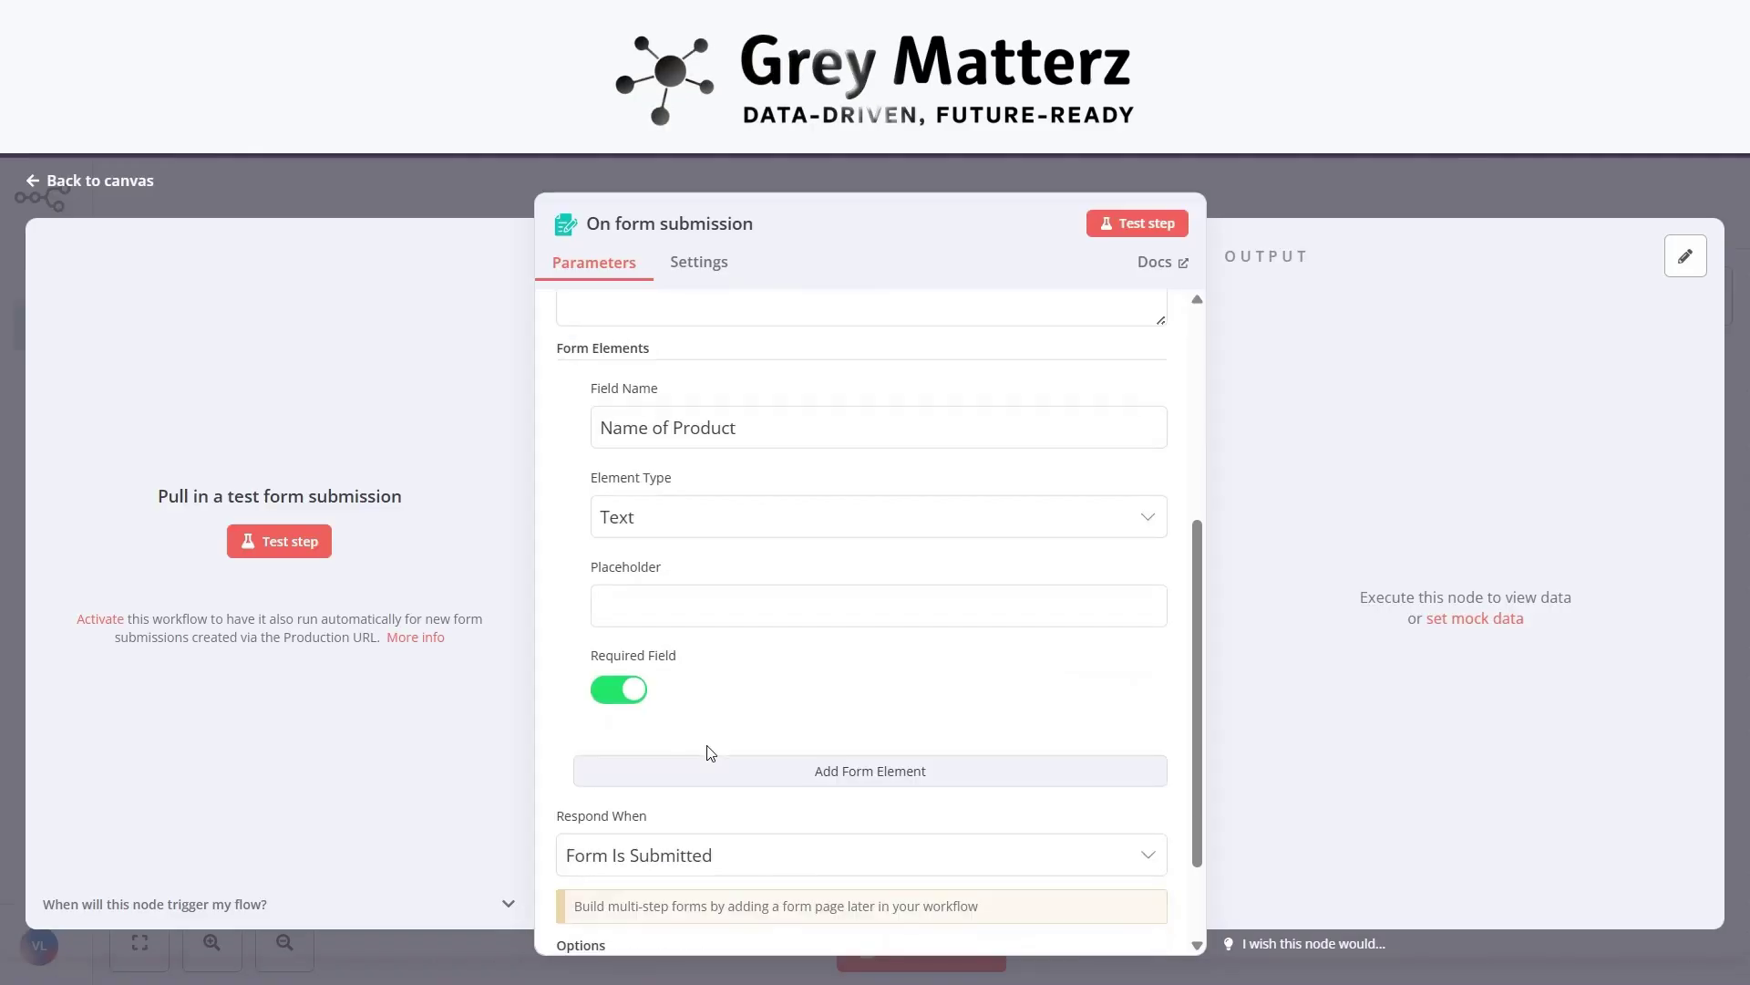
left_click(675, 610)
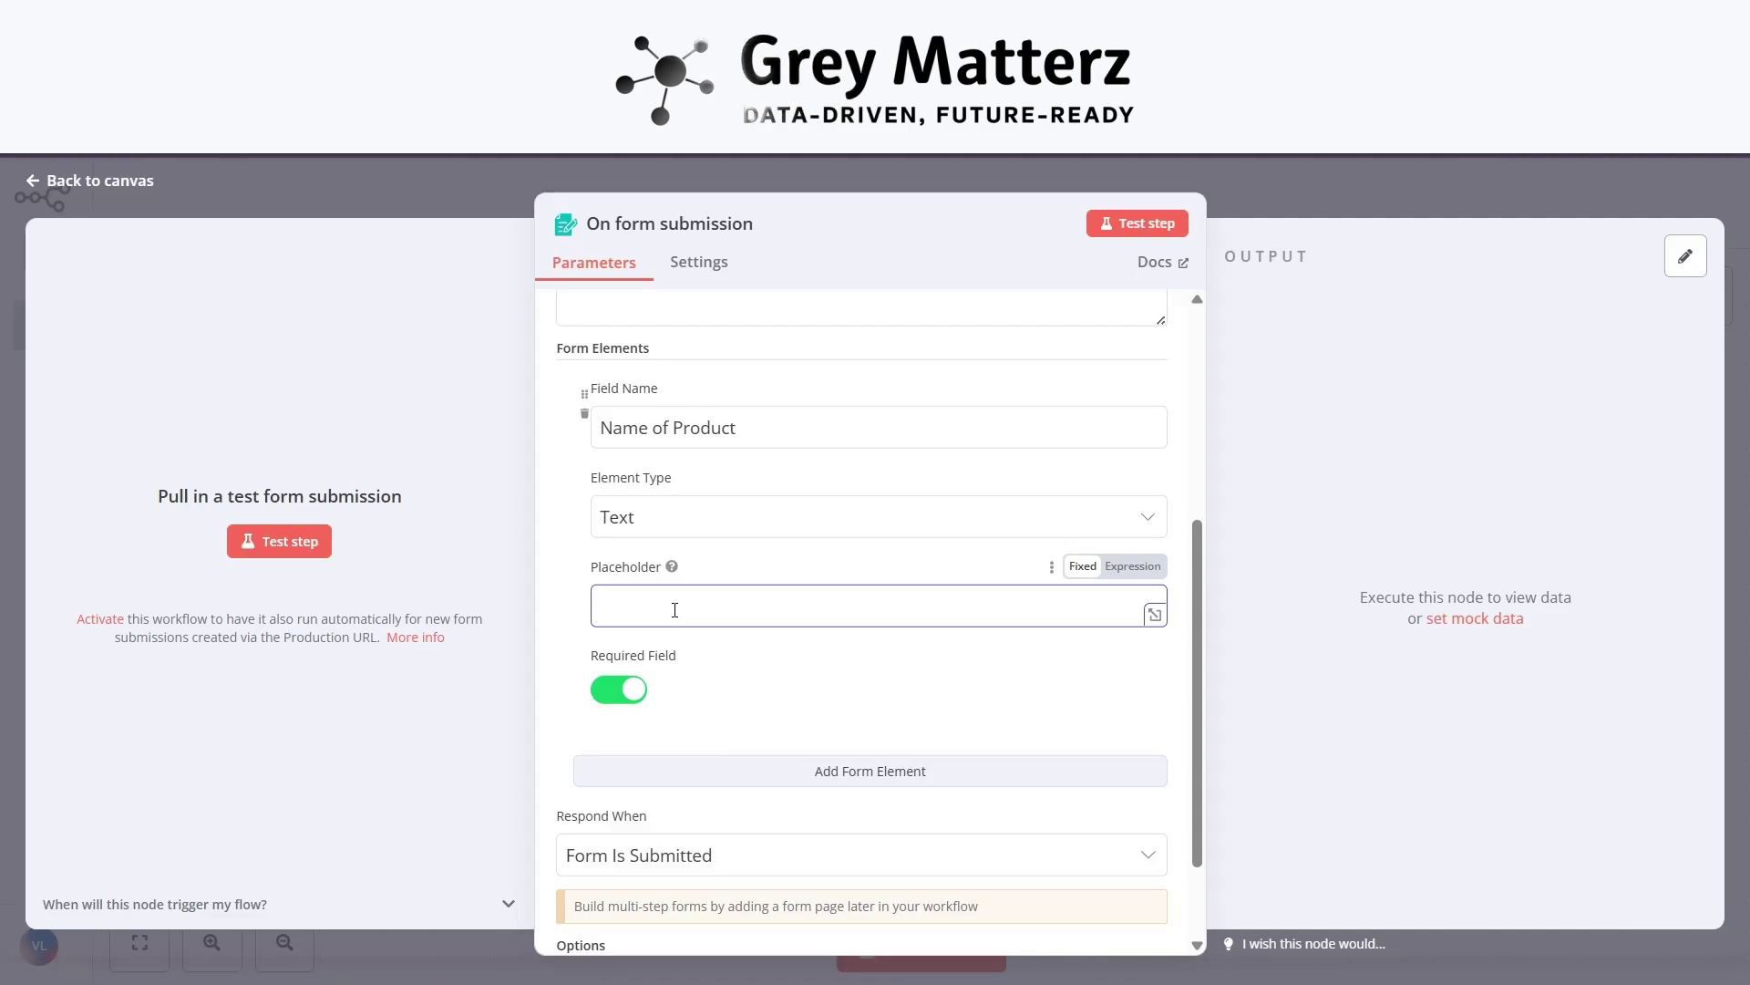
scroll(675, 610, "down", 2)
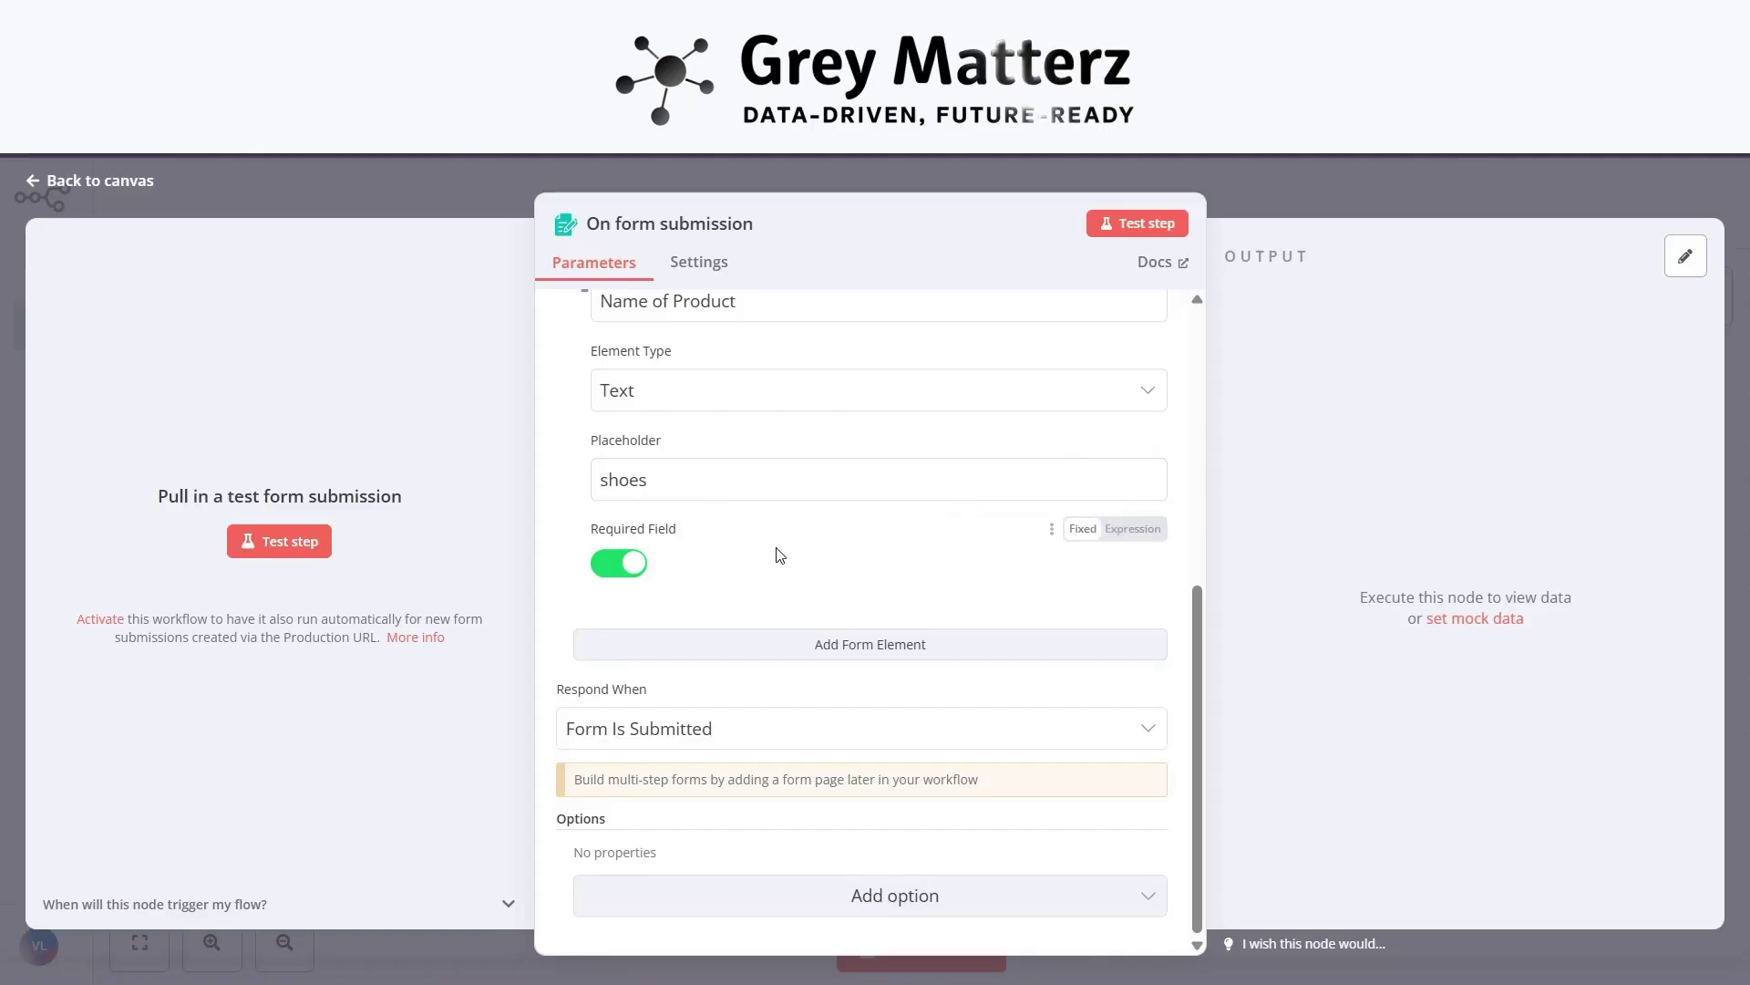
Add a second form element named "Description" and set its element type to Textarea.
left_click(830, 643)
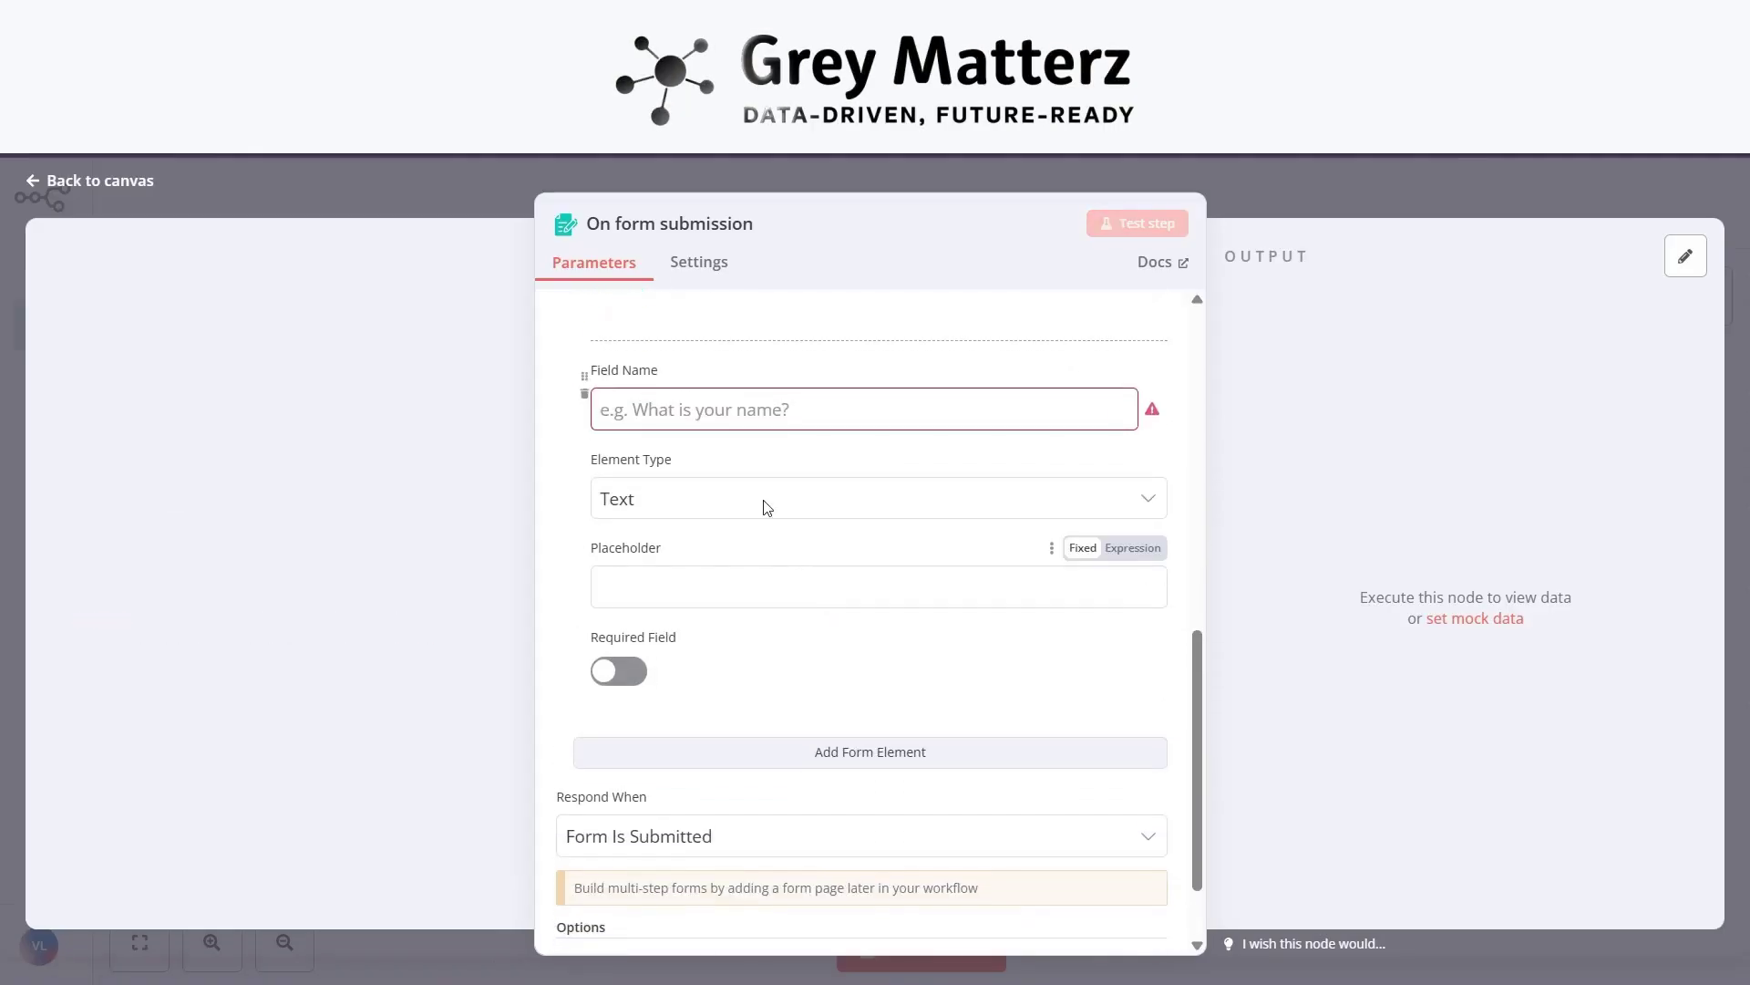
left_click(700, 405)
type("Description")
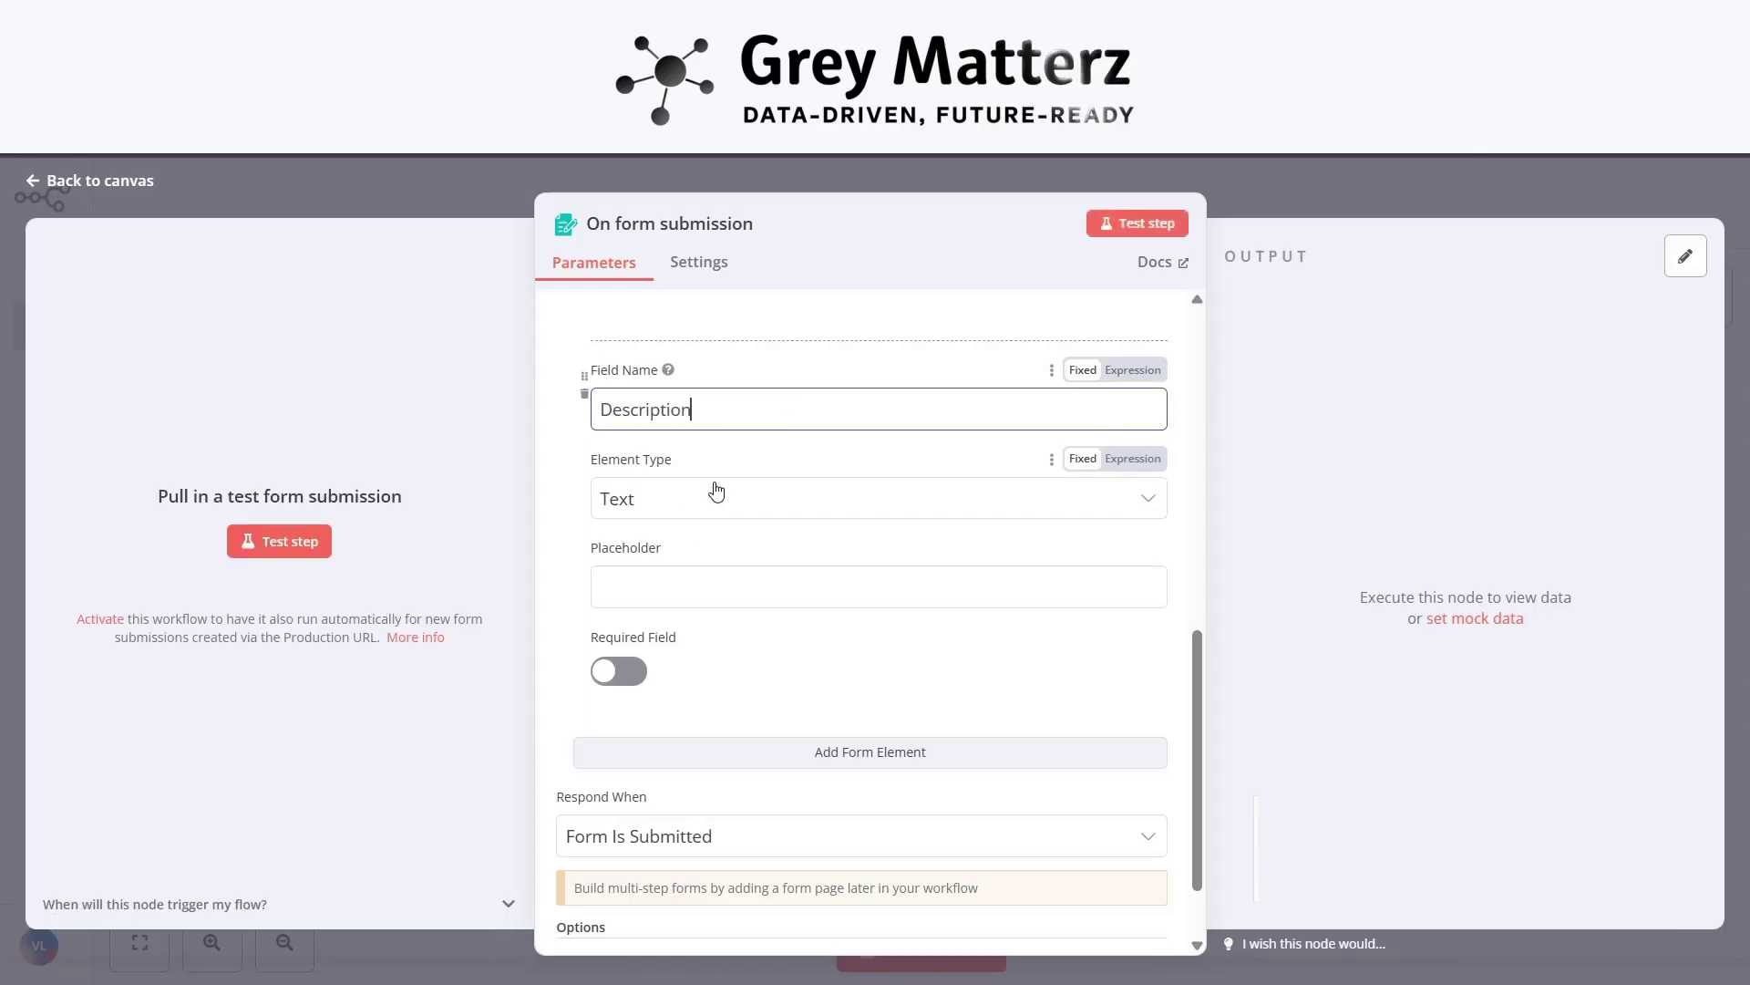
scroll(692, 489, "down", 1)
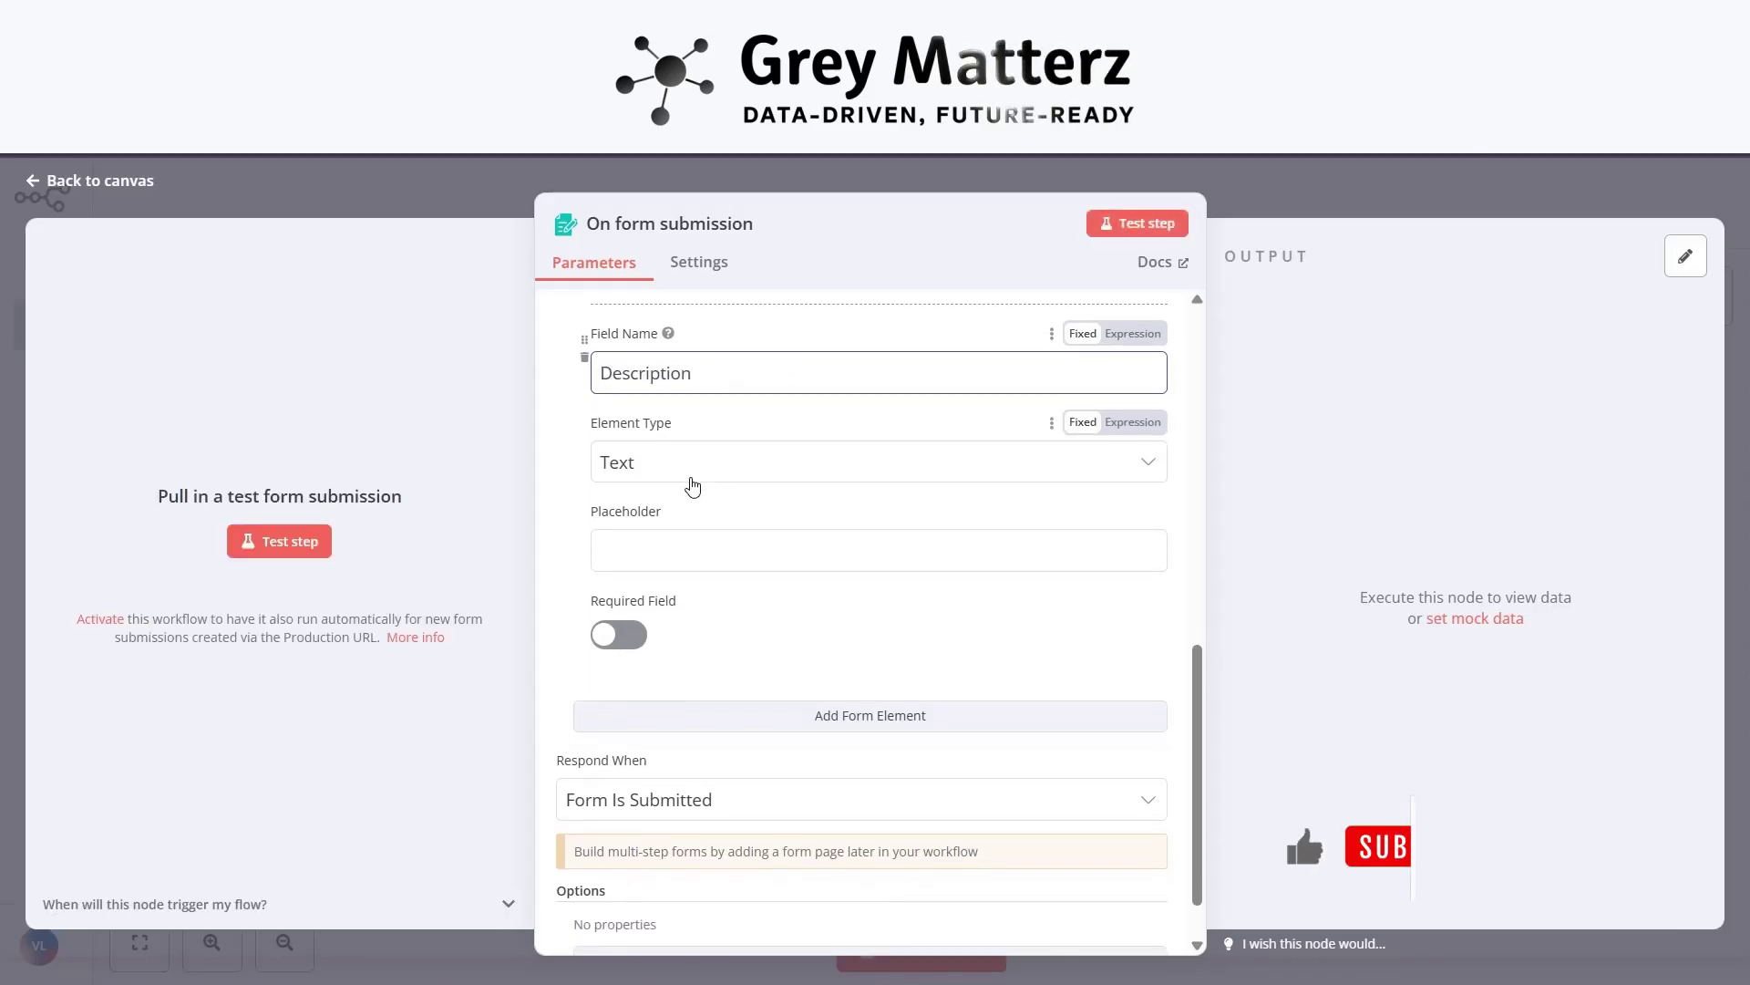
left_click(674, 460)
scroll(696, 674, "down", 1)
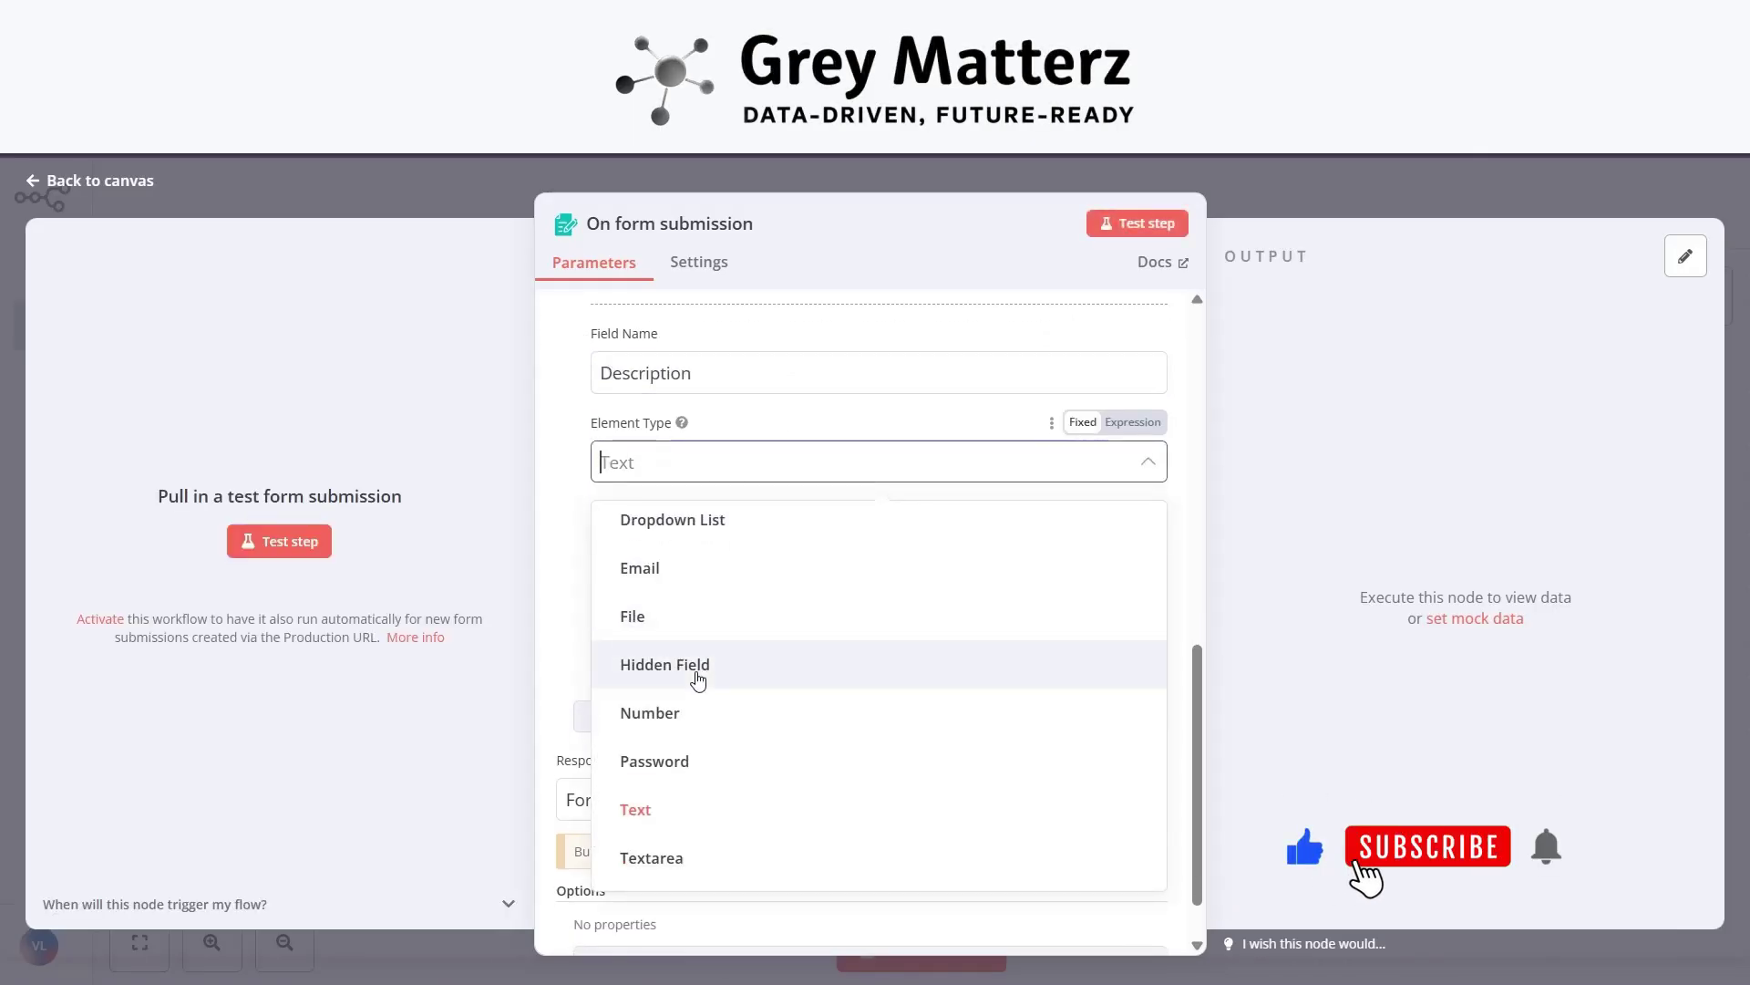
left_click(688, 866)
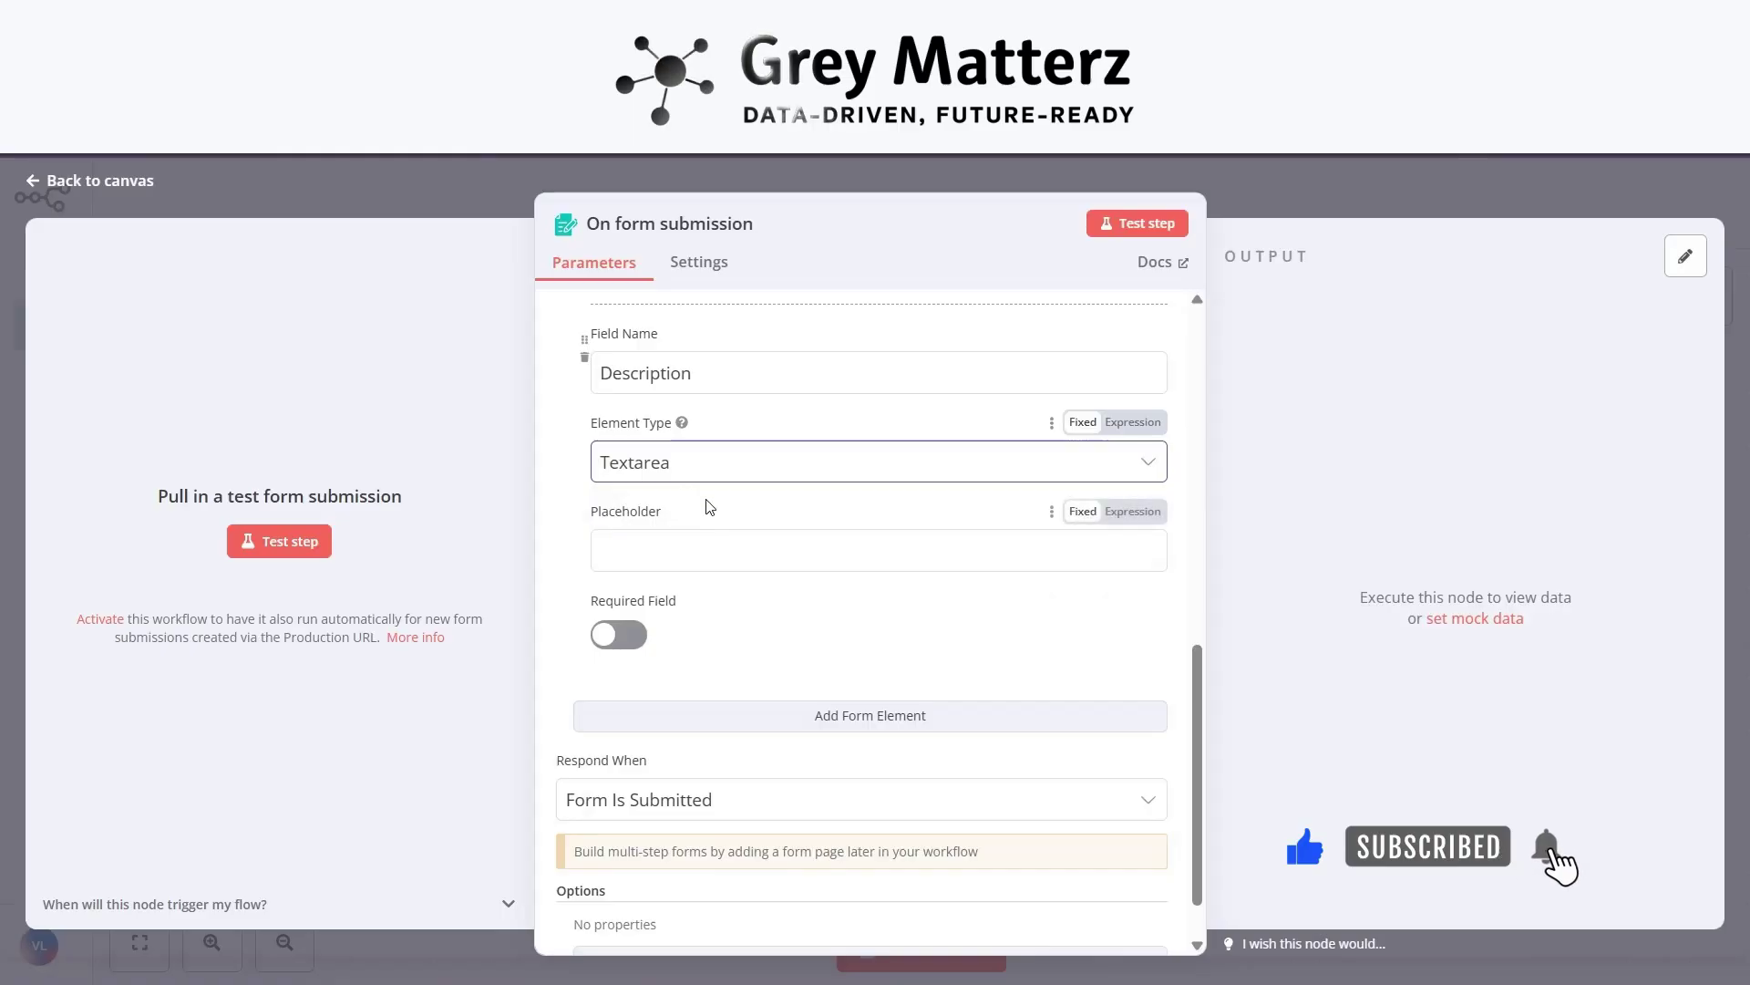
Set the Description field's placeholder to "A pair of boots" and make it a required field.
left_click(675, 541)
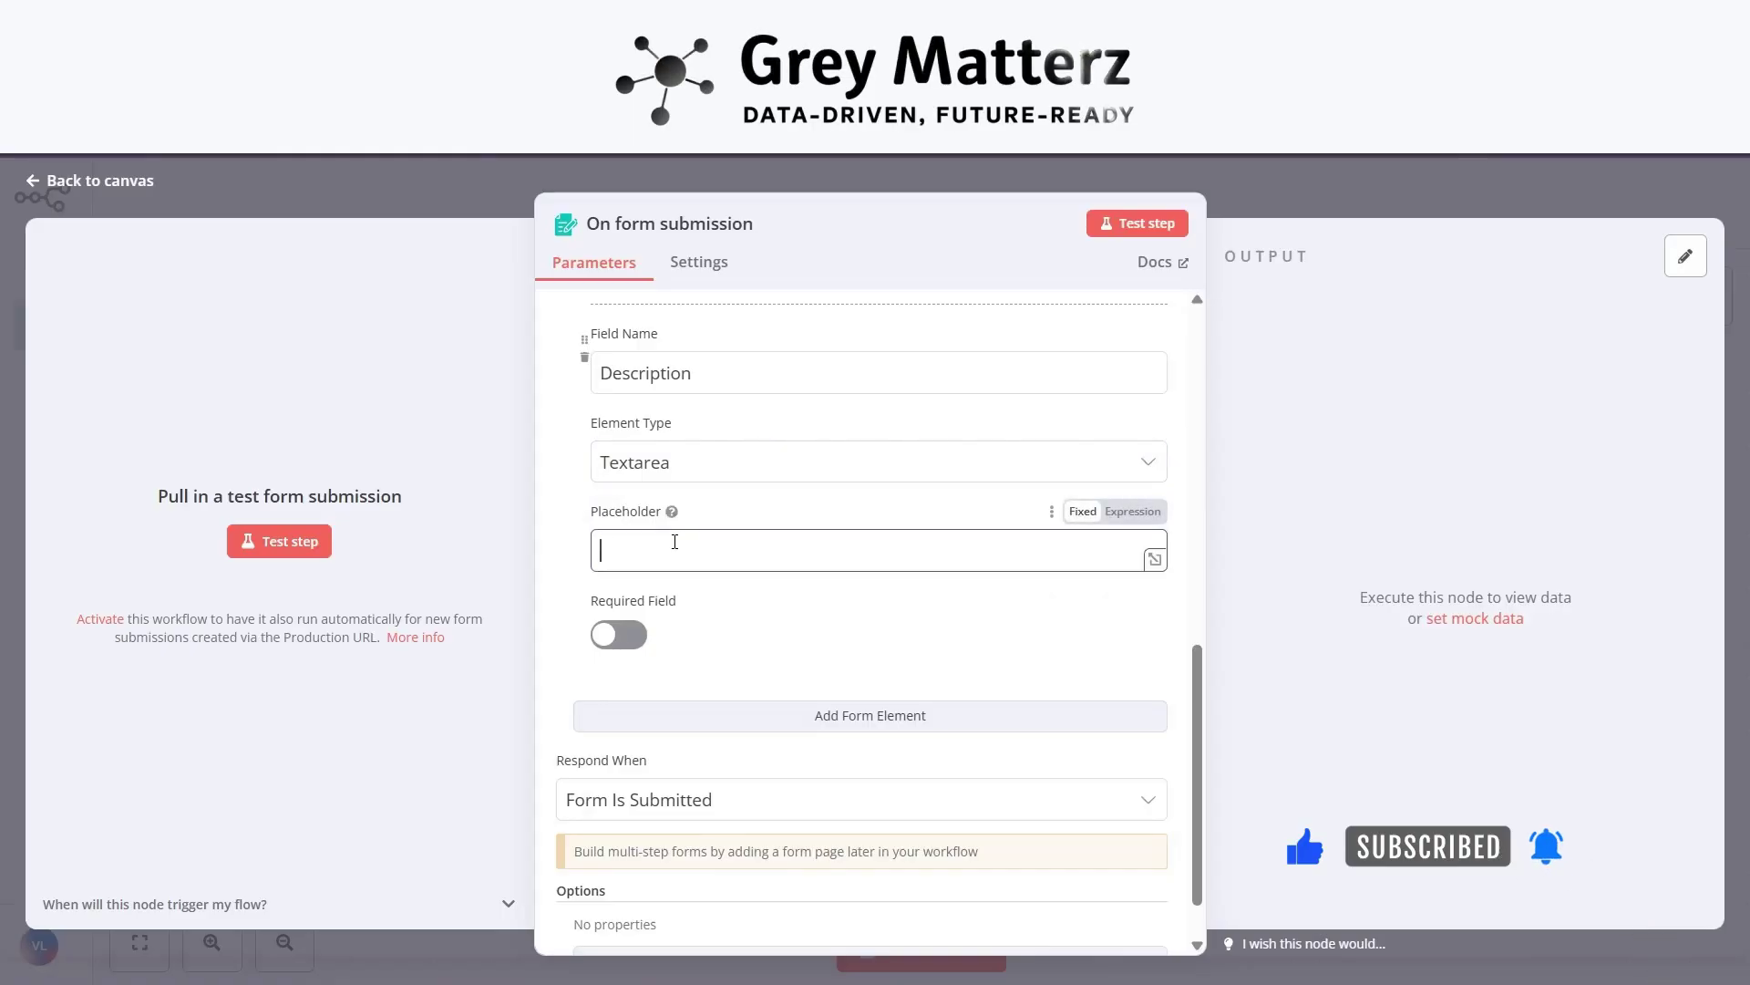
type("A pa")
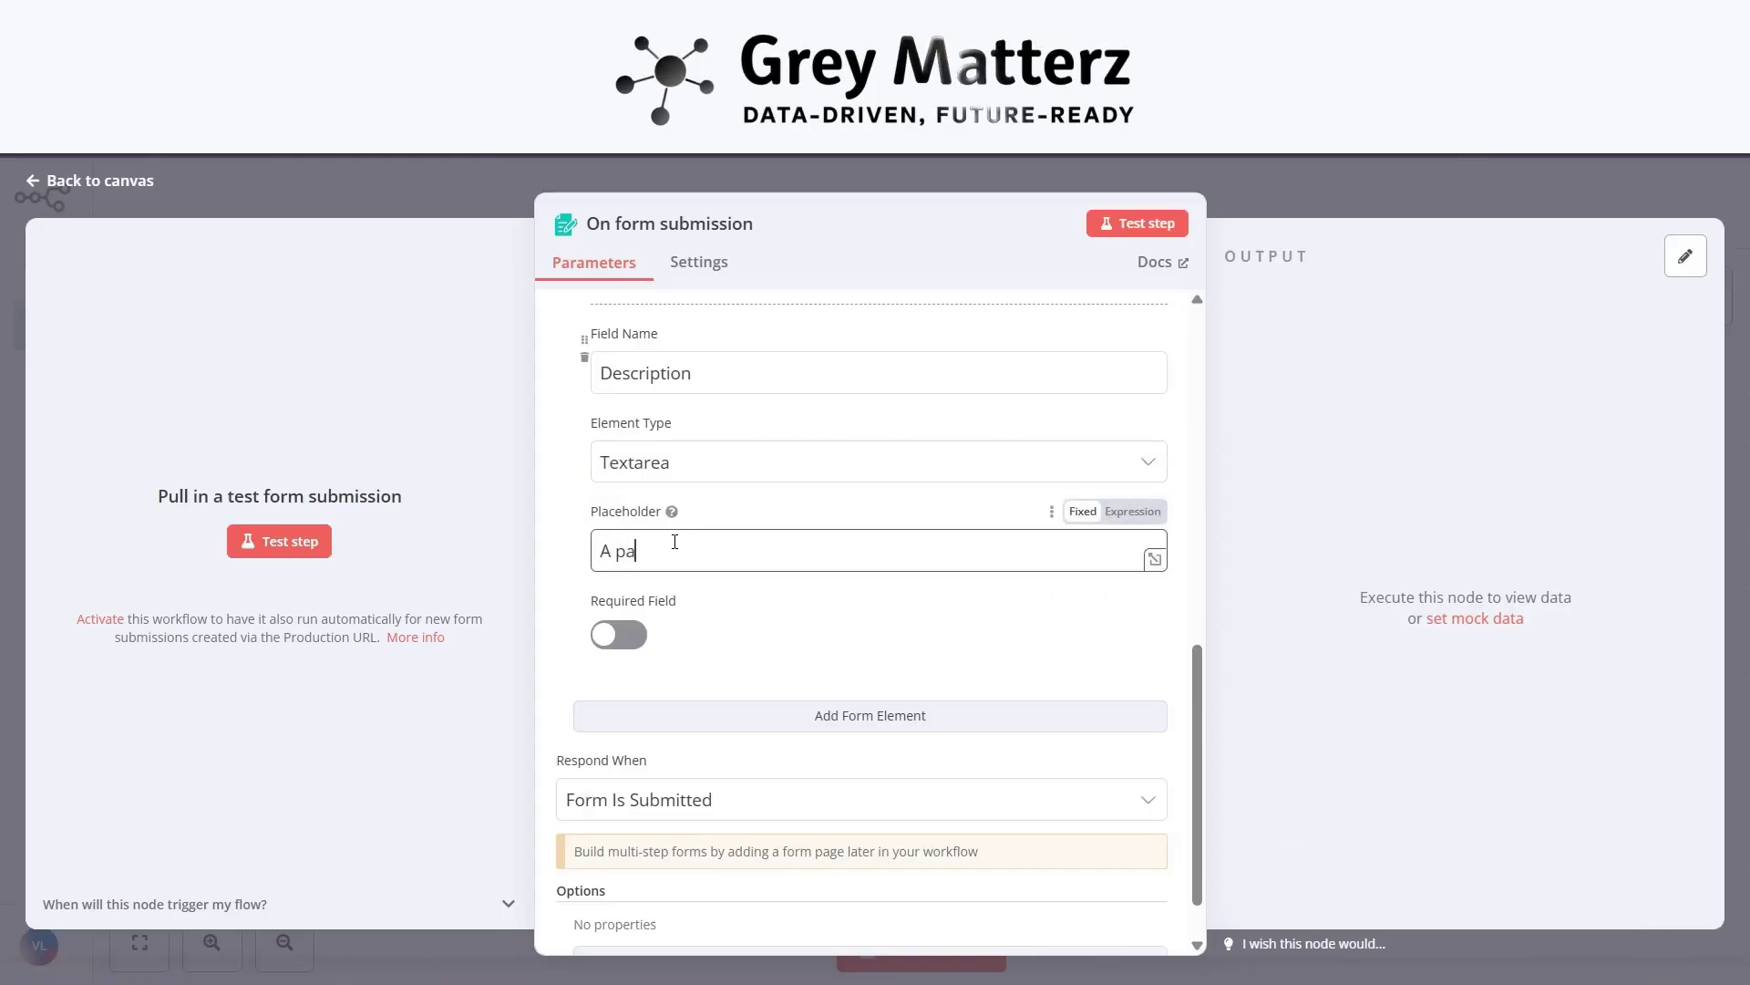
type("ir of boots")
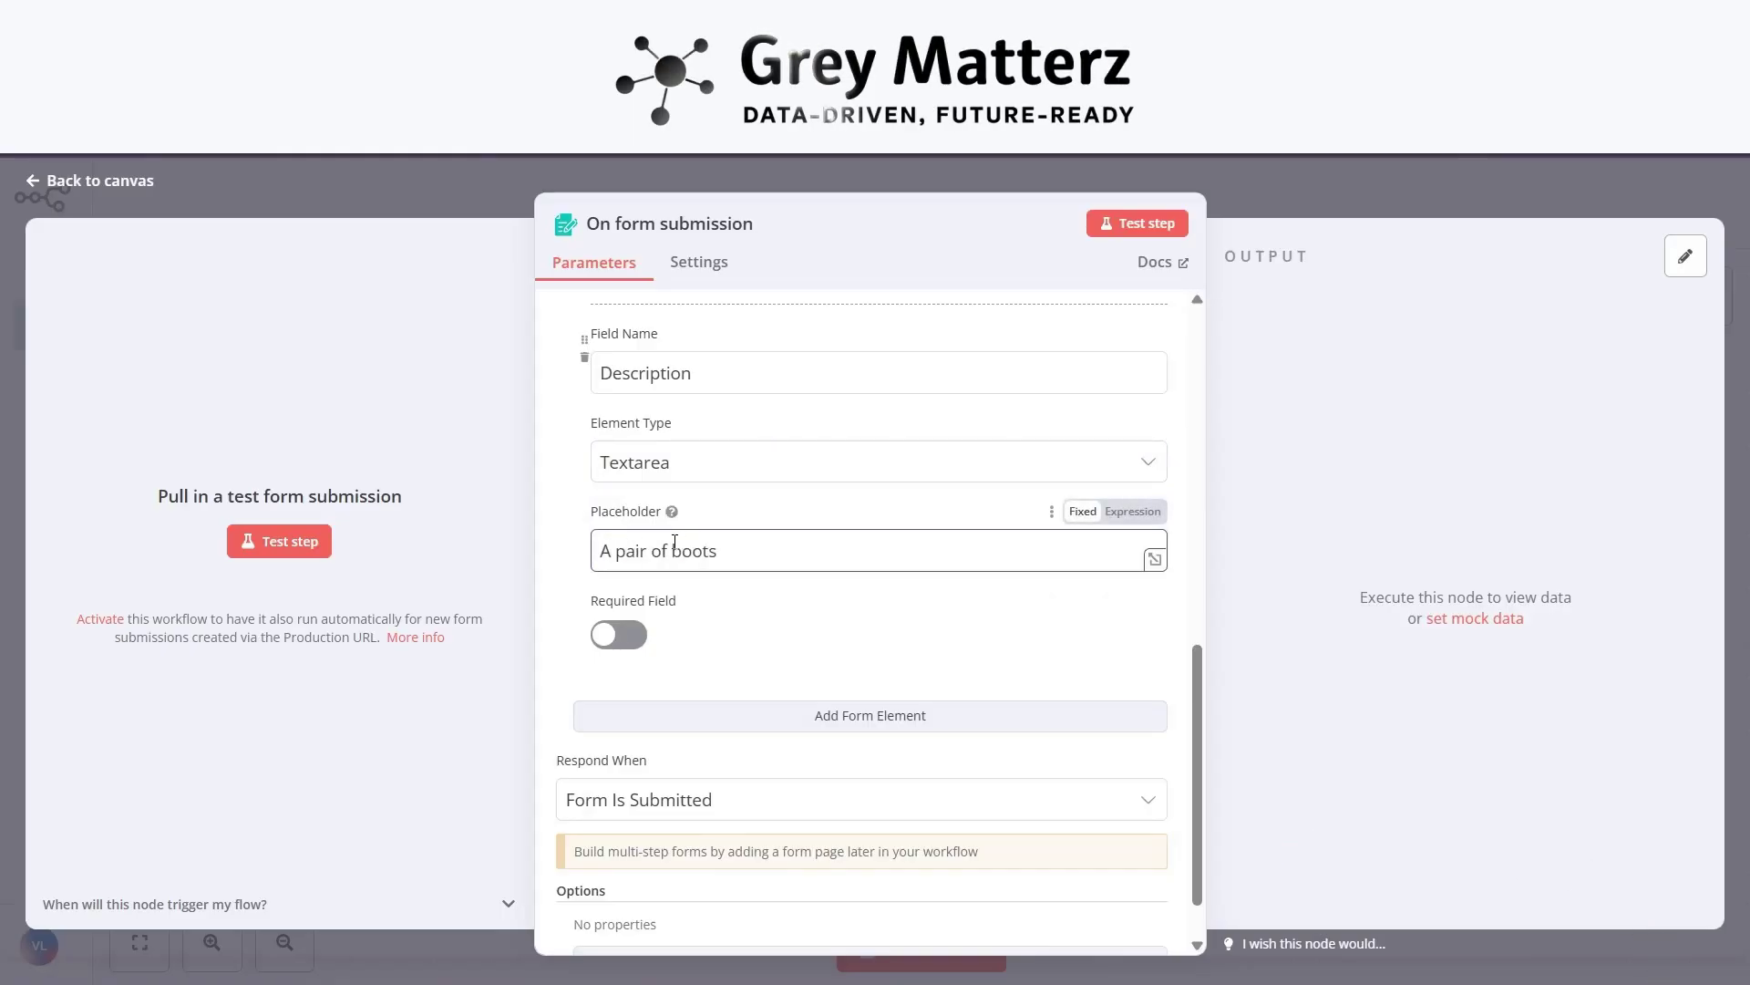
left_click(620, 635)
Add a third form element named "Category" and set its element type to Dropdown List.
scroll(728, 625, "down", 1)
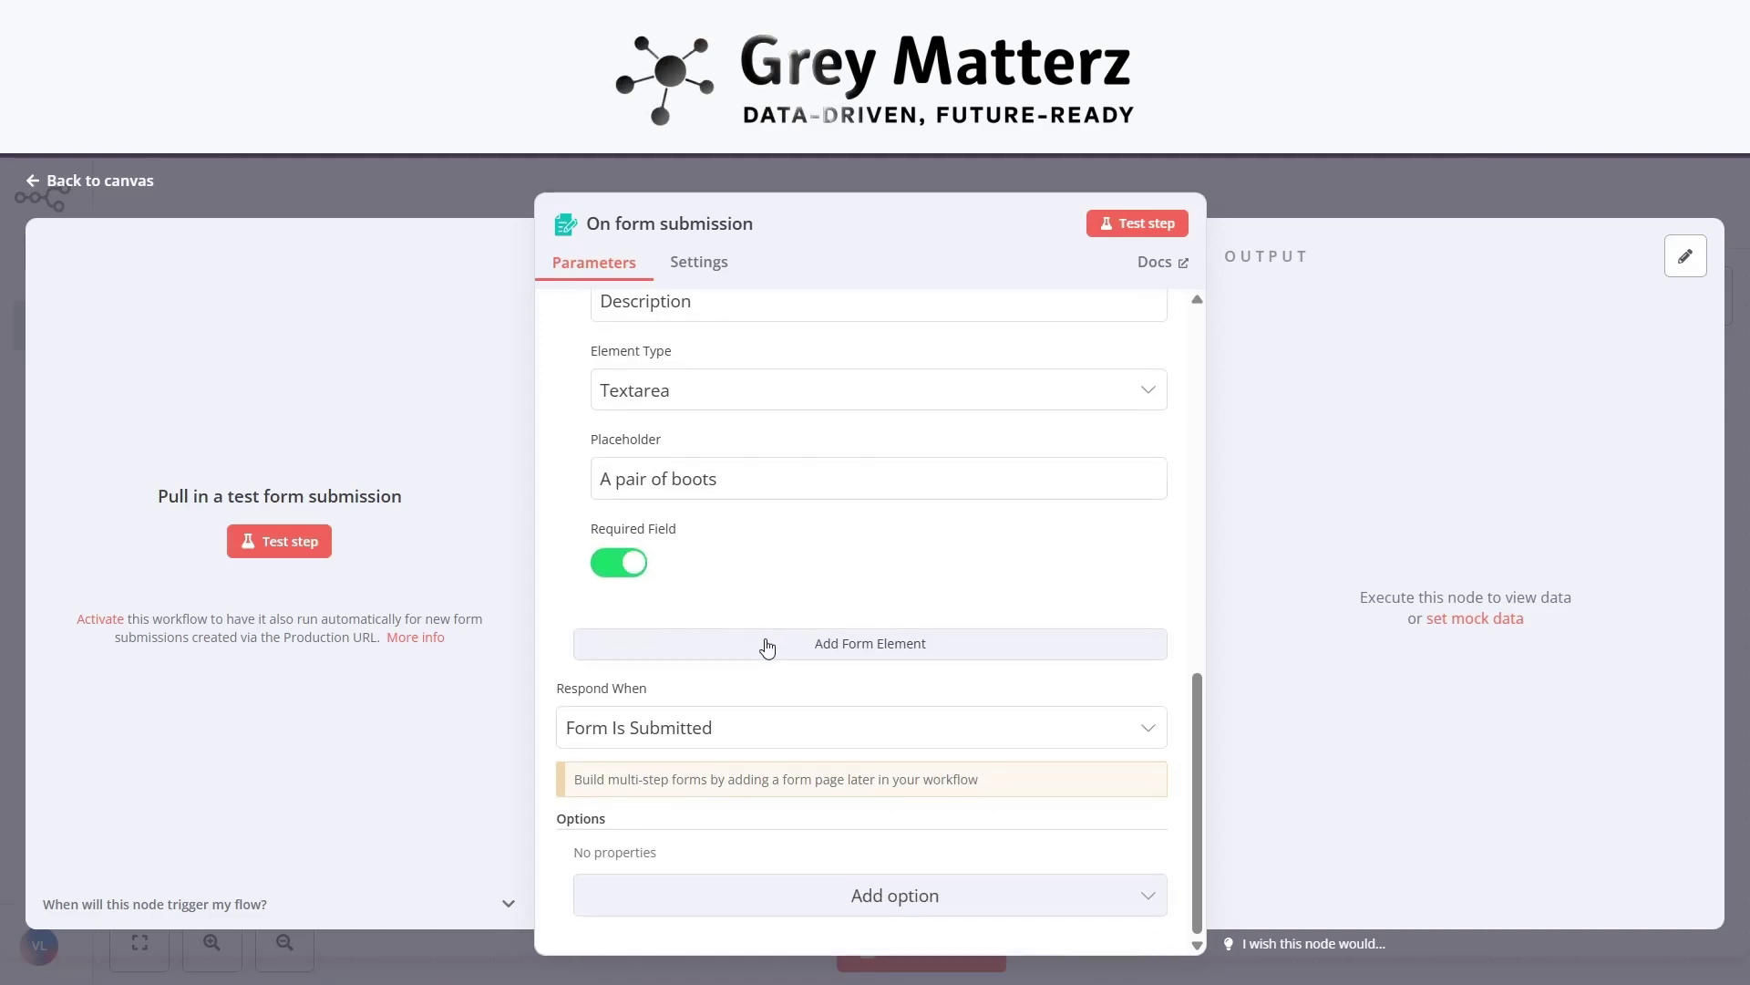
left_click(761, 638)
scroll(796, 560, "down", 3)
left_click(726, 466)
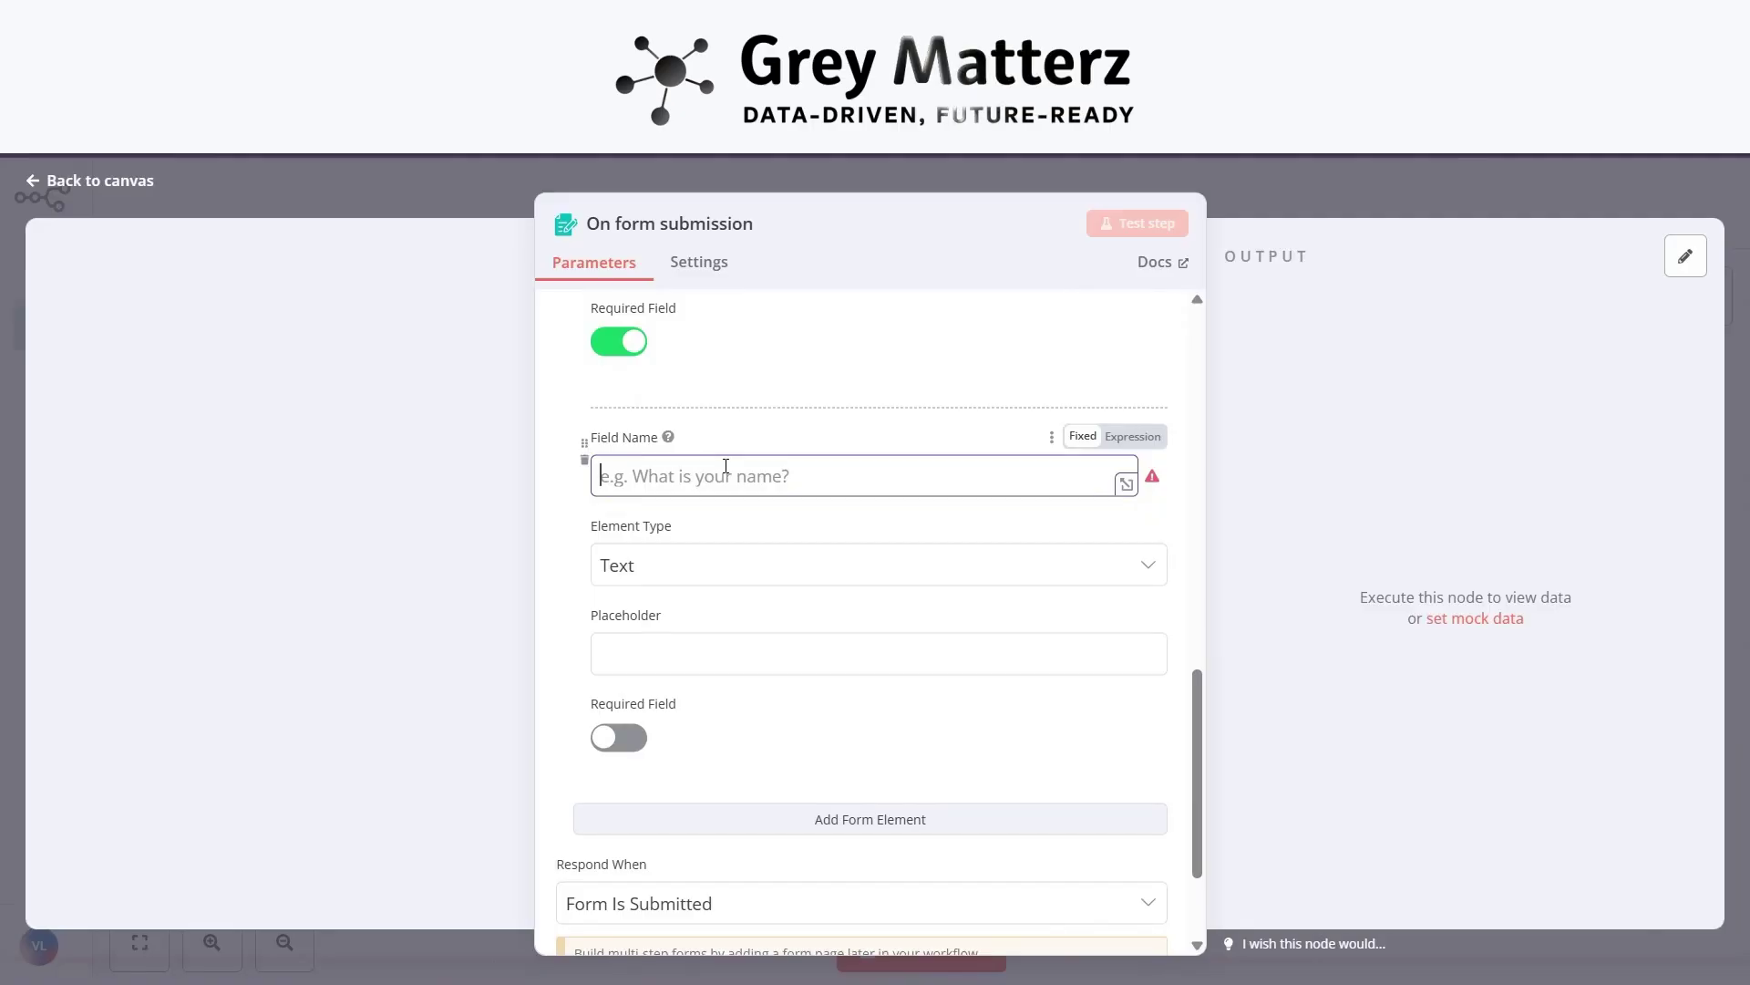
type("Category")
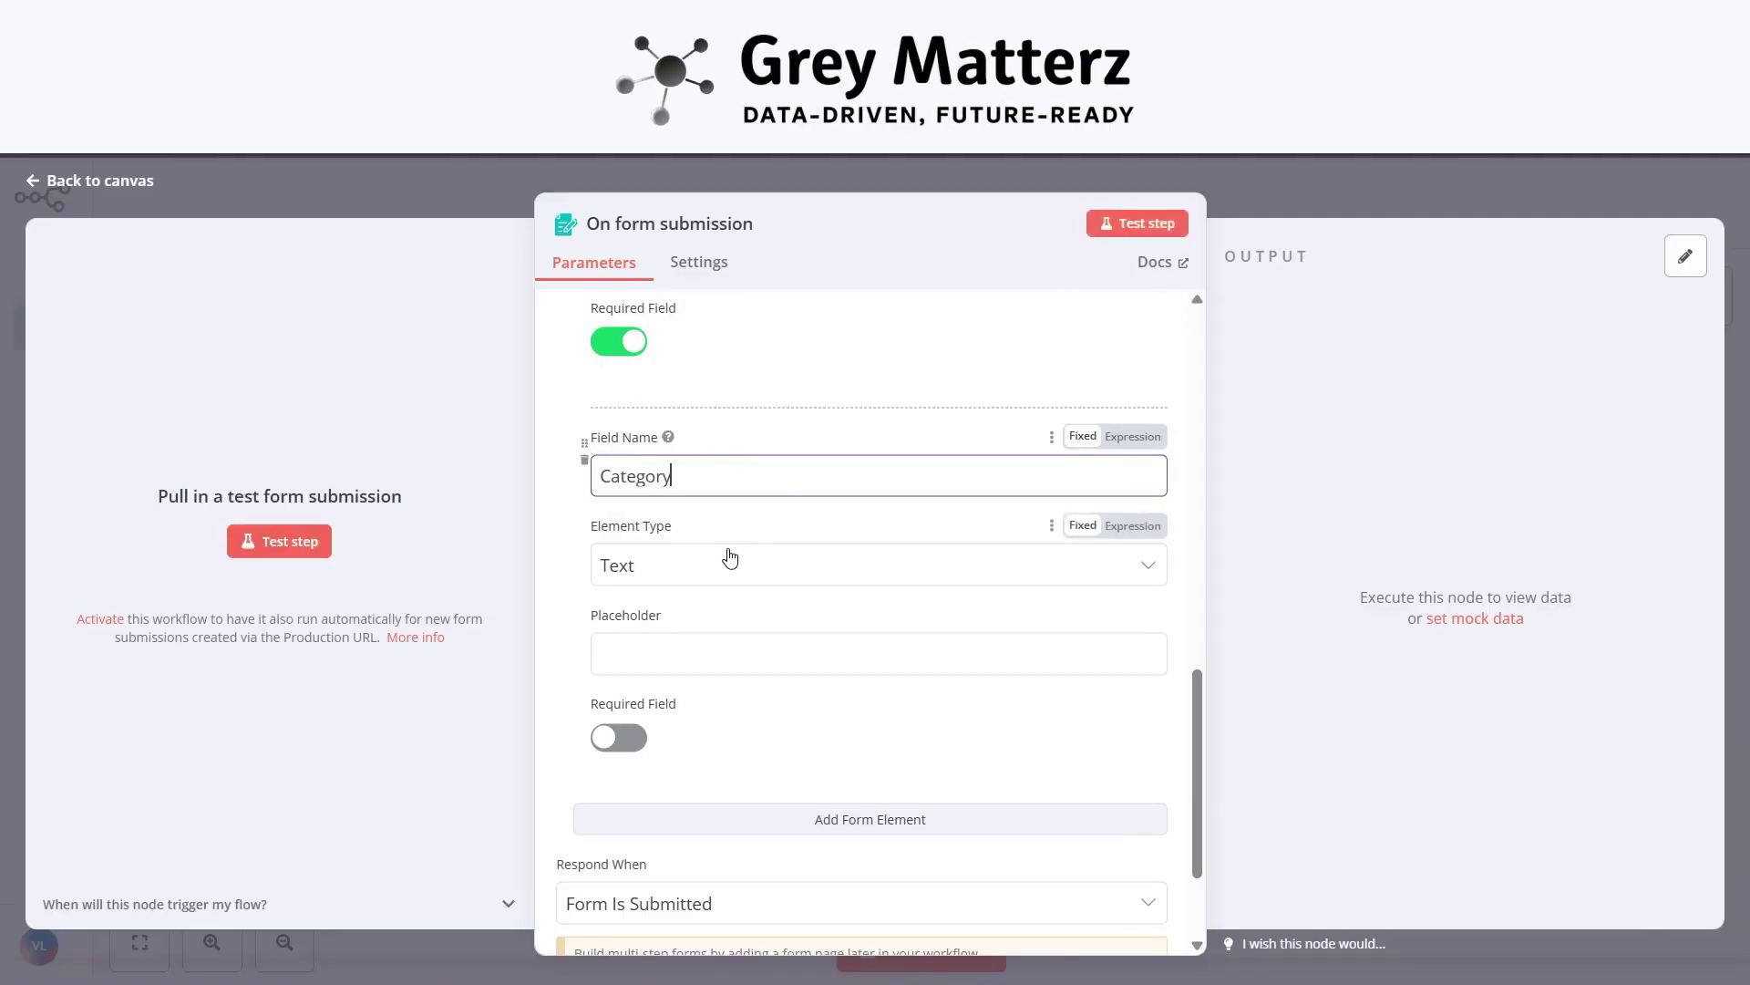
left_click(726, 562)
scroll(773, 678, "down", 1)
scroll(774, 680, "up", 1)
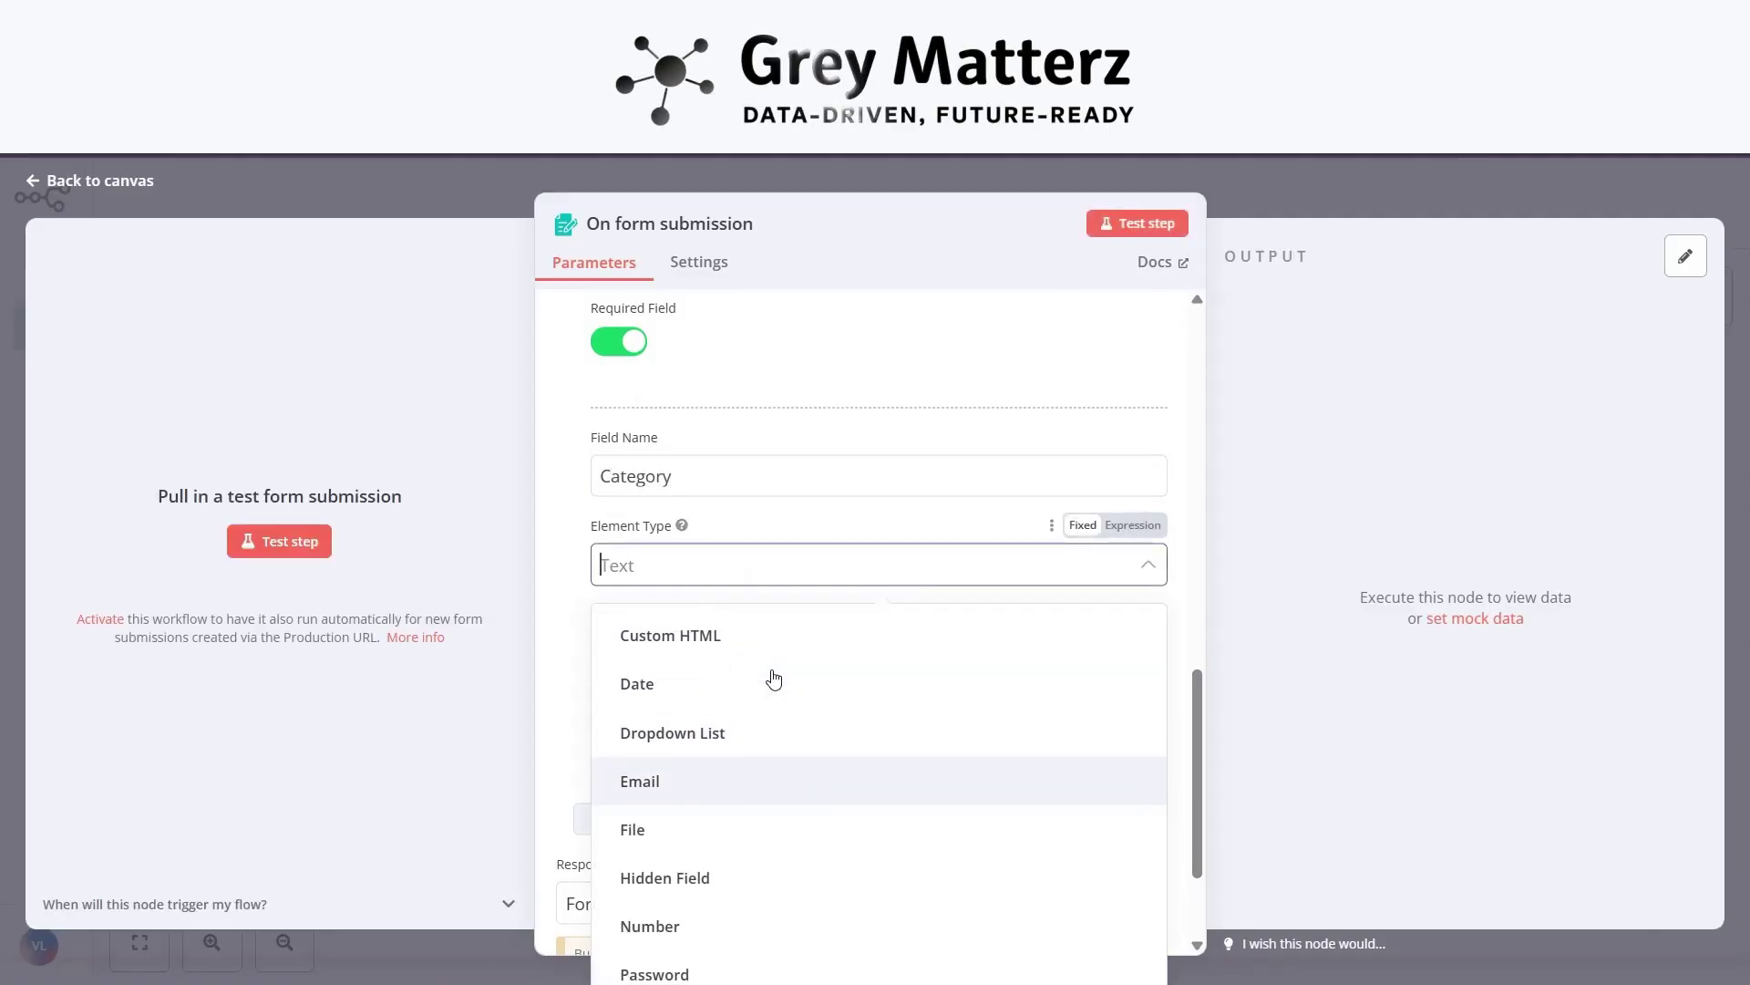
left_click(754, 738)
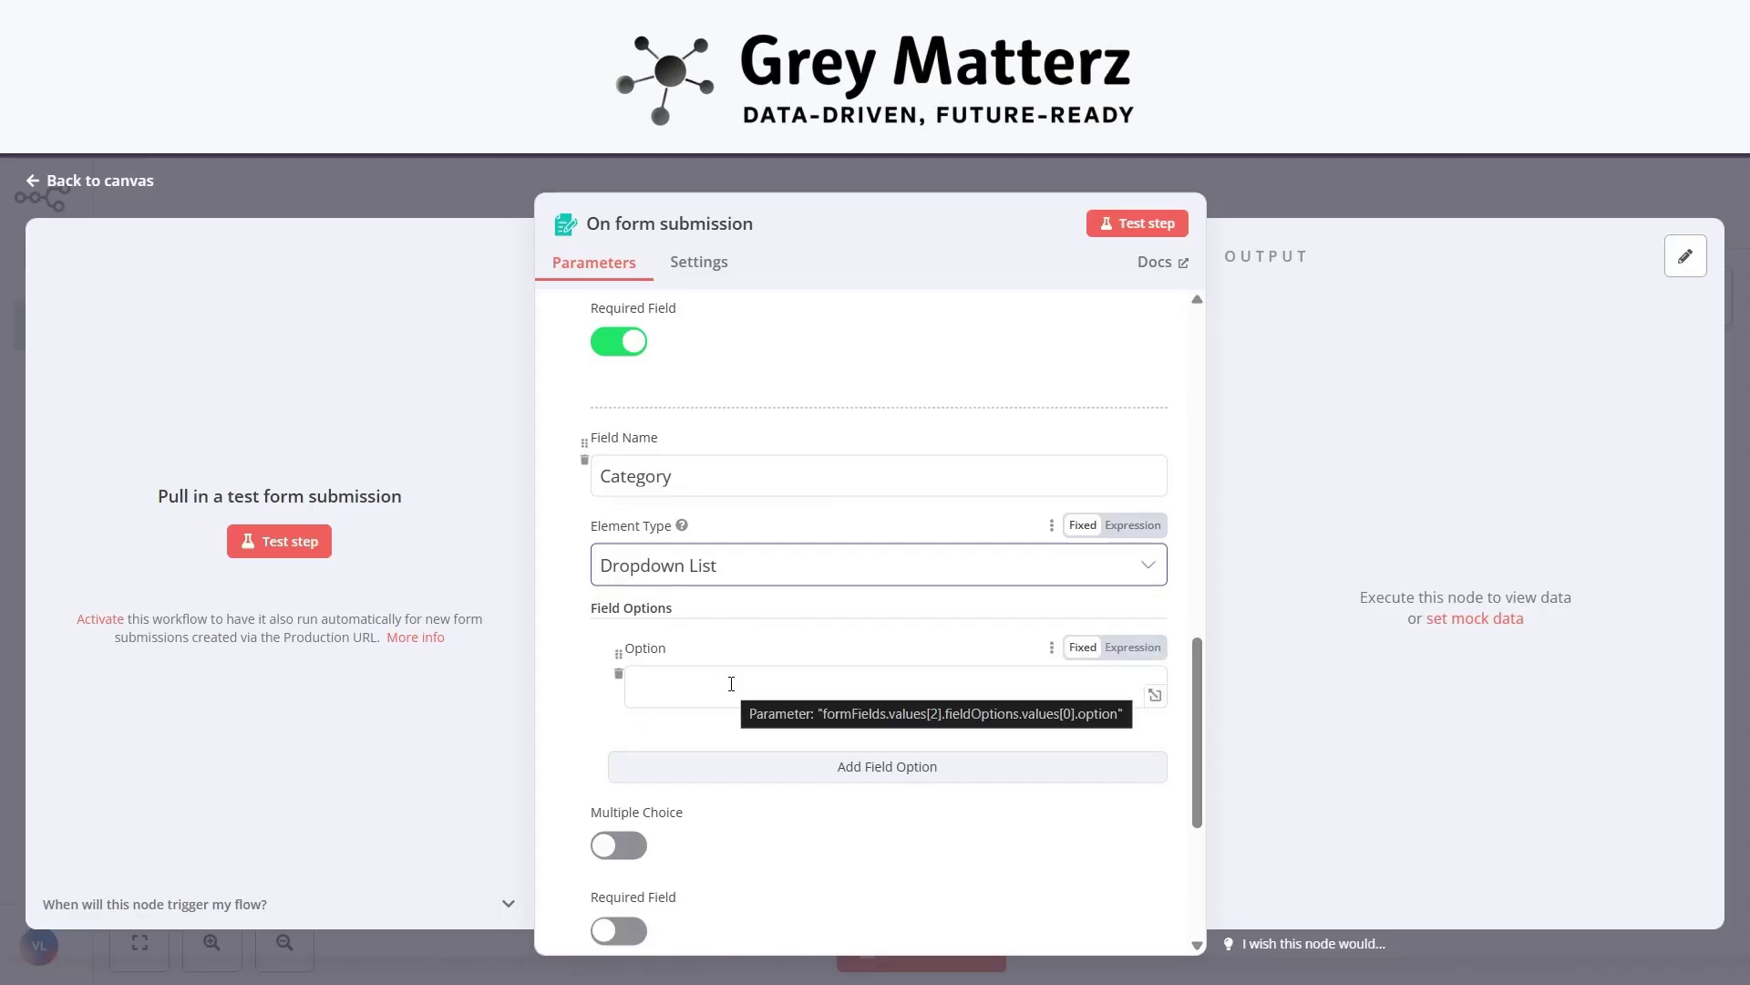
Enter "Fashion" and "Beauty & Personal Care" as the first two options of the Category dropdown.
left_click(671, 684)
type("Fashion")
left_click(687, 765)
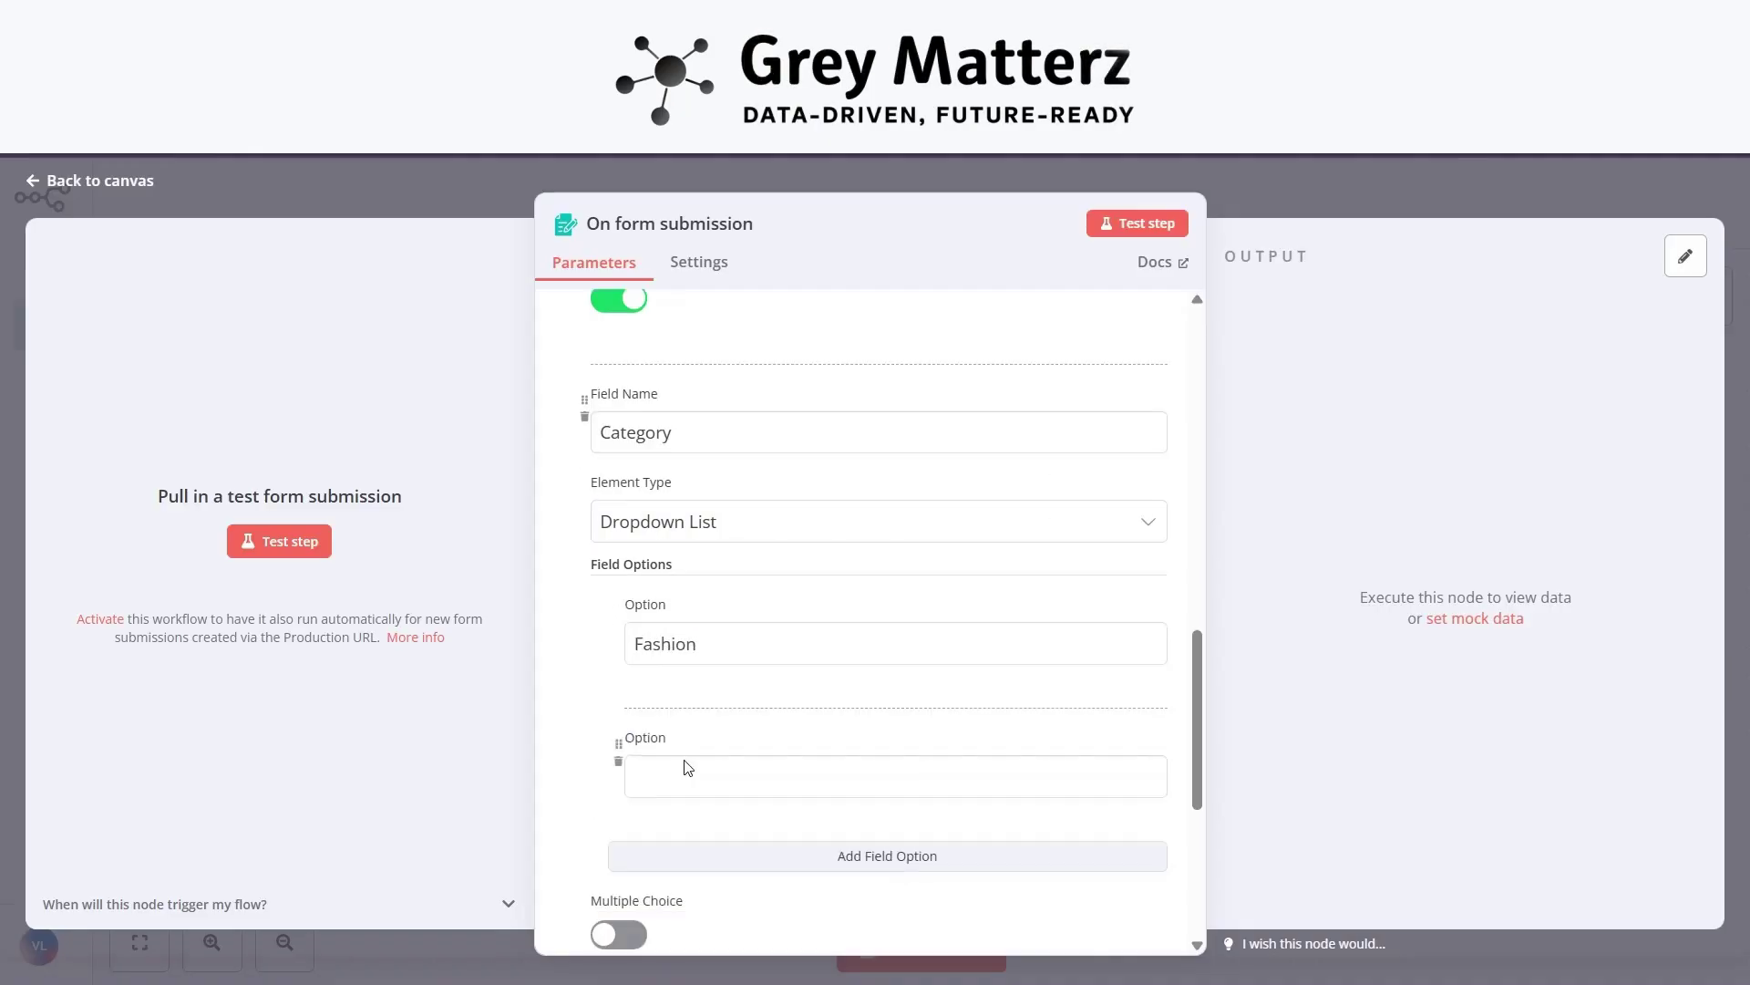
type("Beauty")
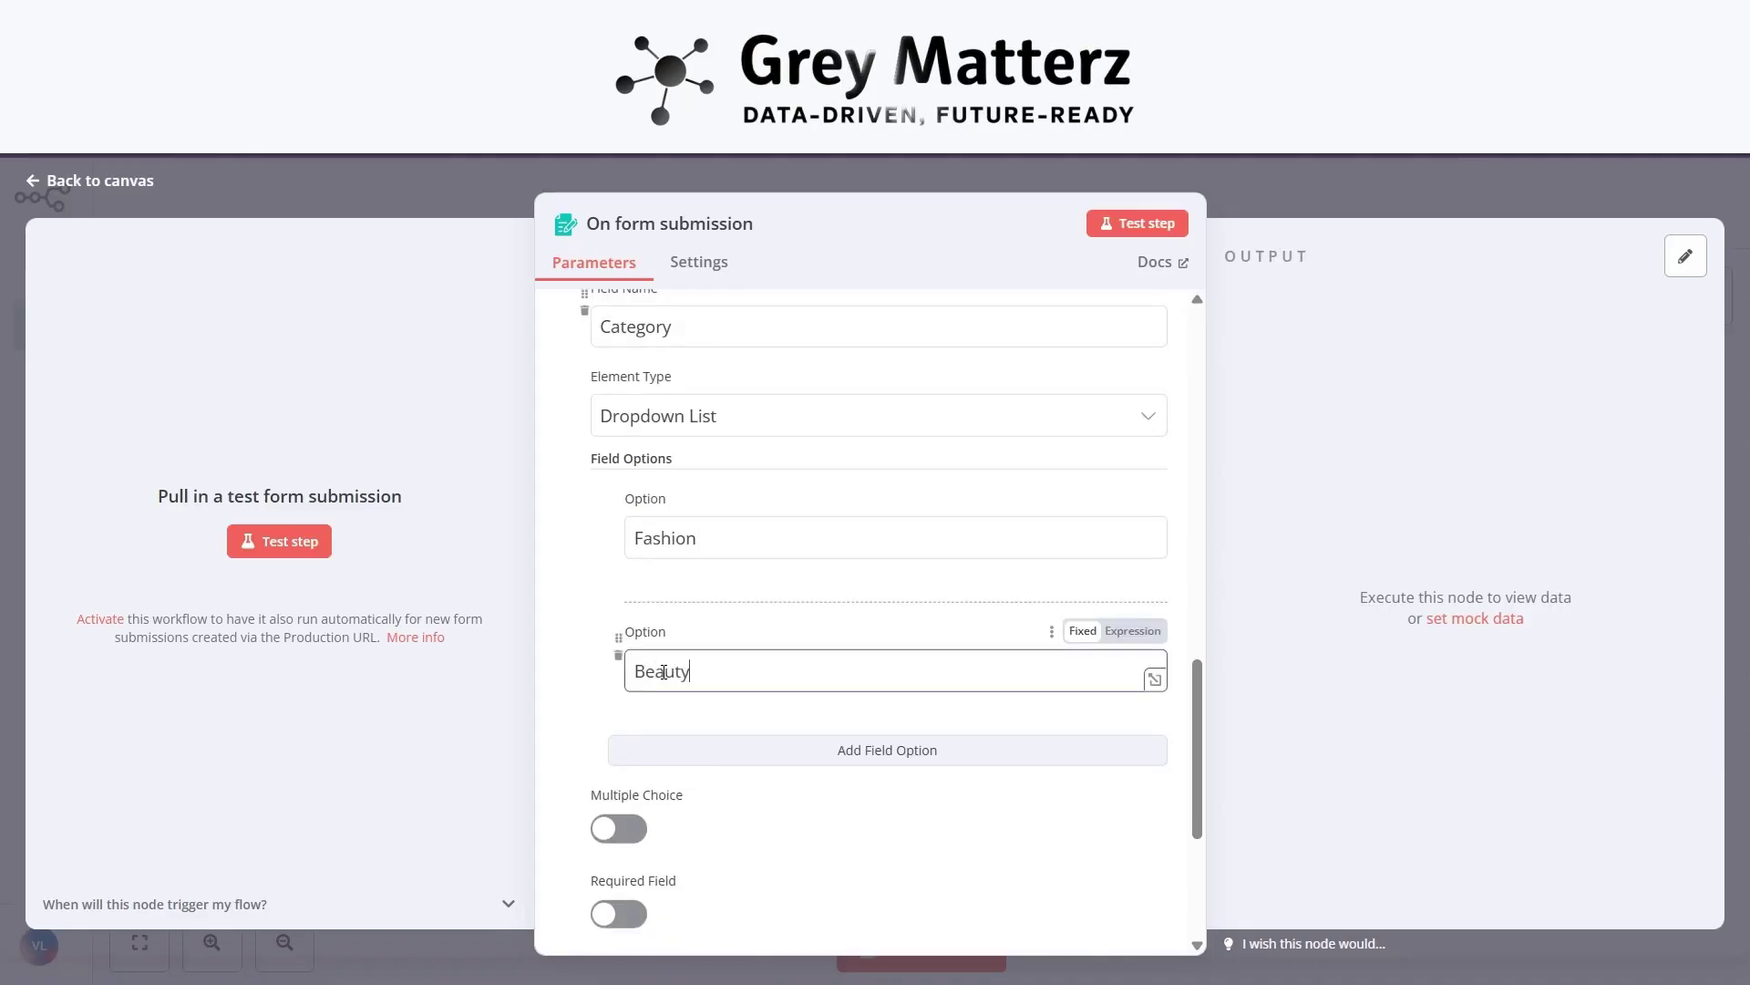
type(" & Personal Ca")
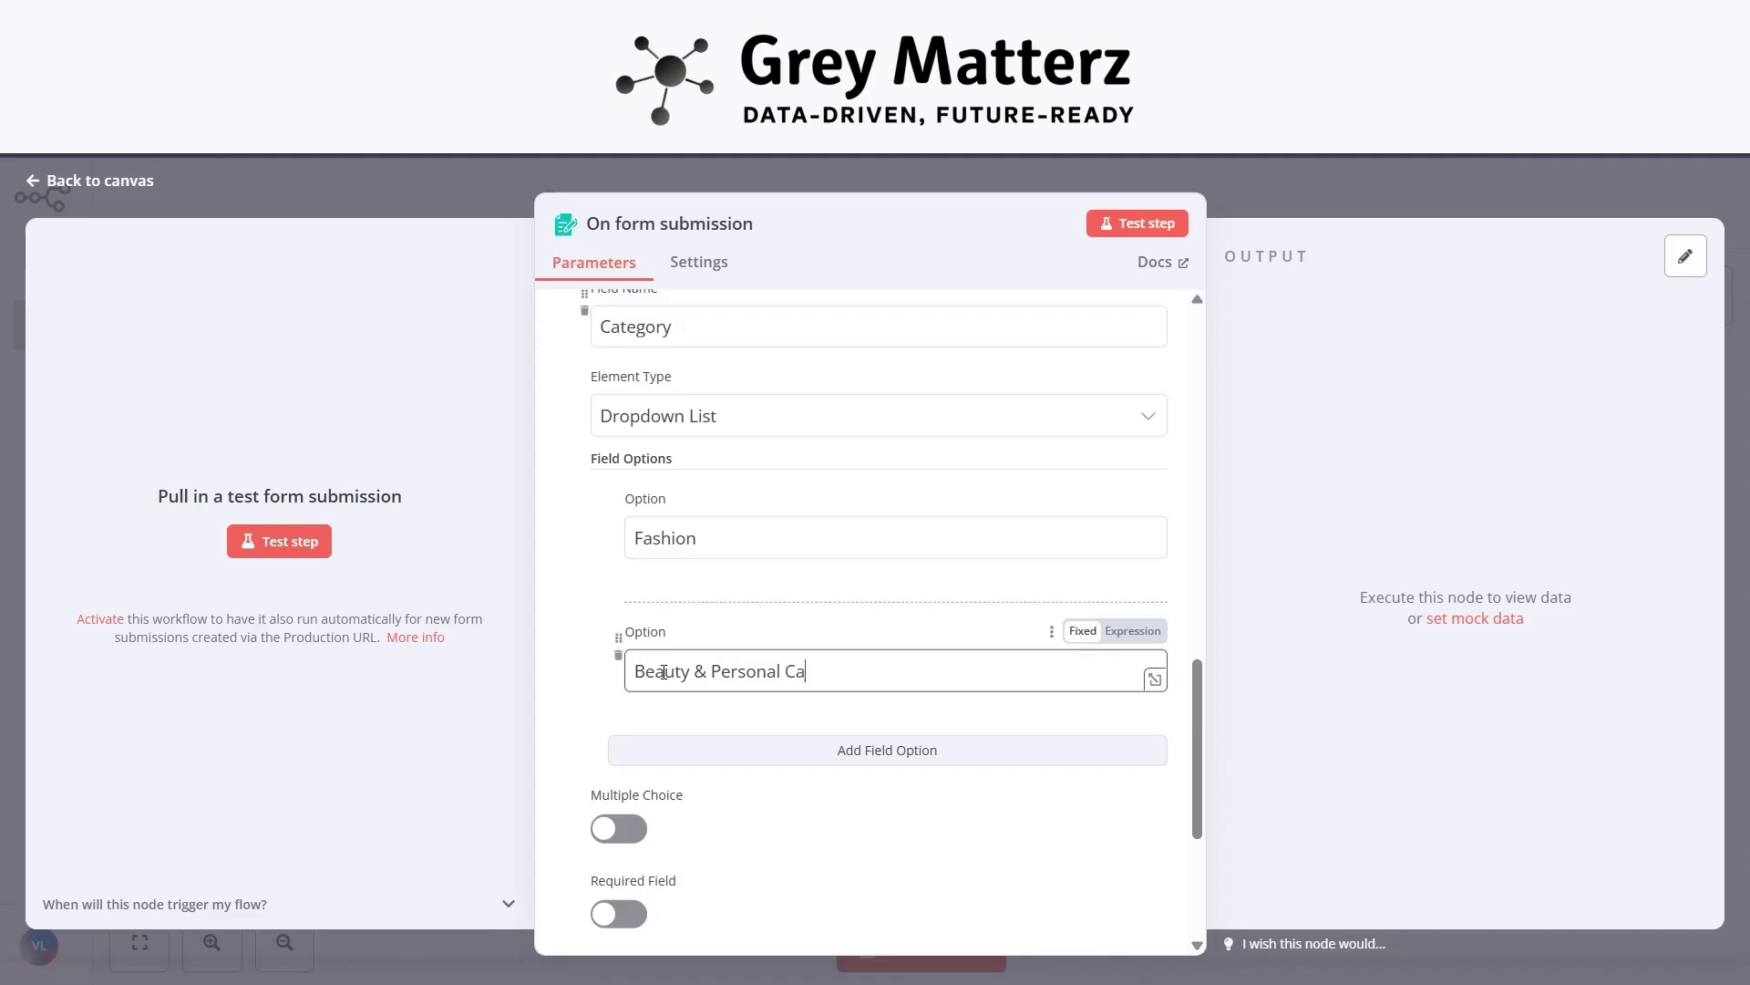
type("re")
Add "Fitness & Sports" and "Others" as further Category options and make the Category field required.
scroll(664, 671, "down", 2)
left_click(683, 594)
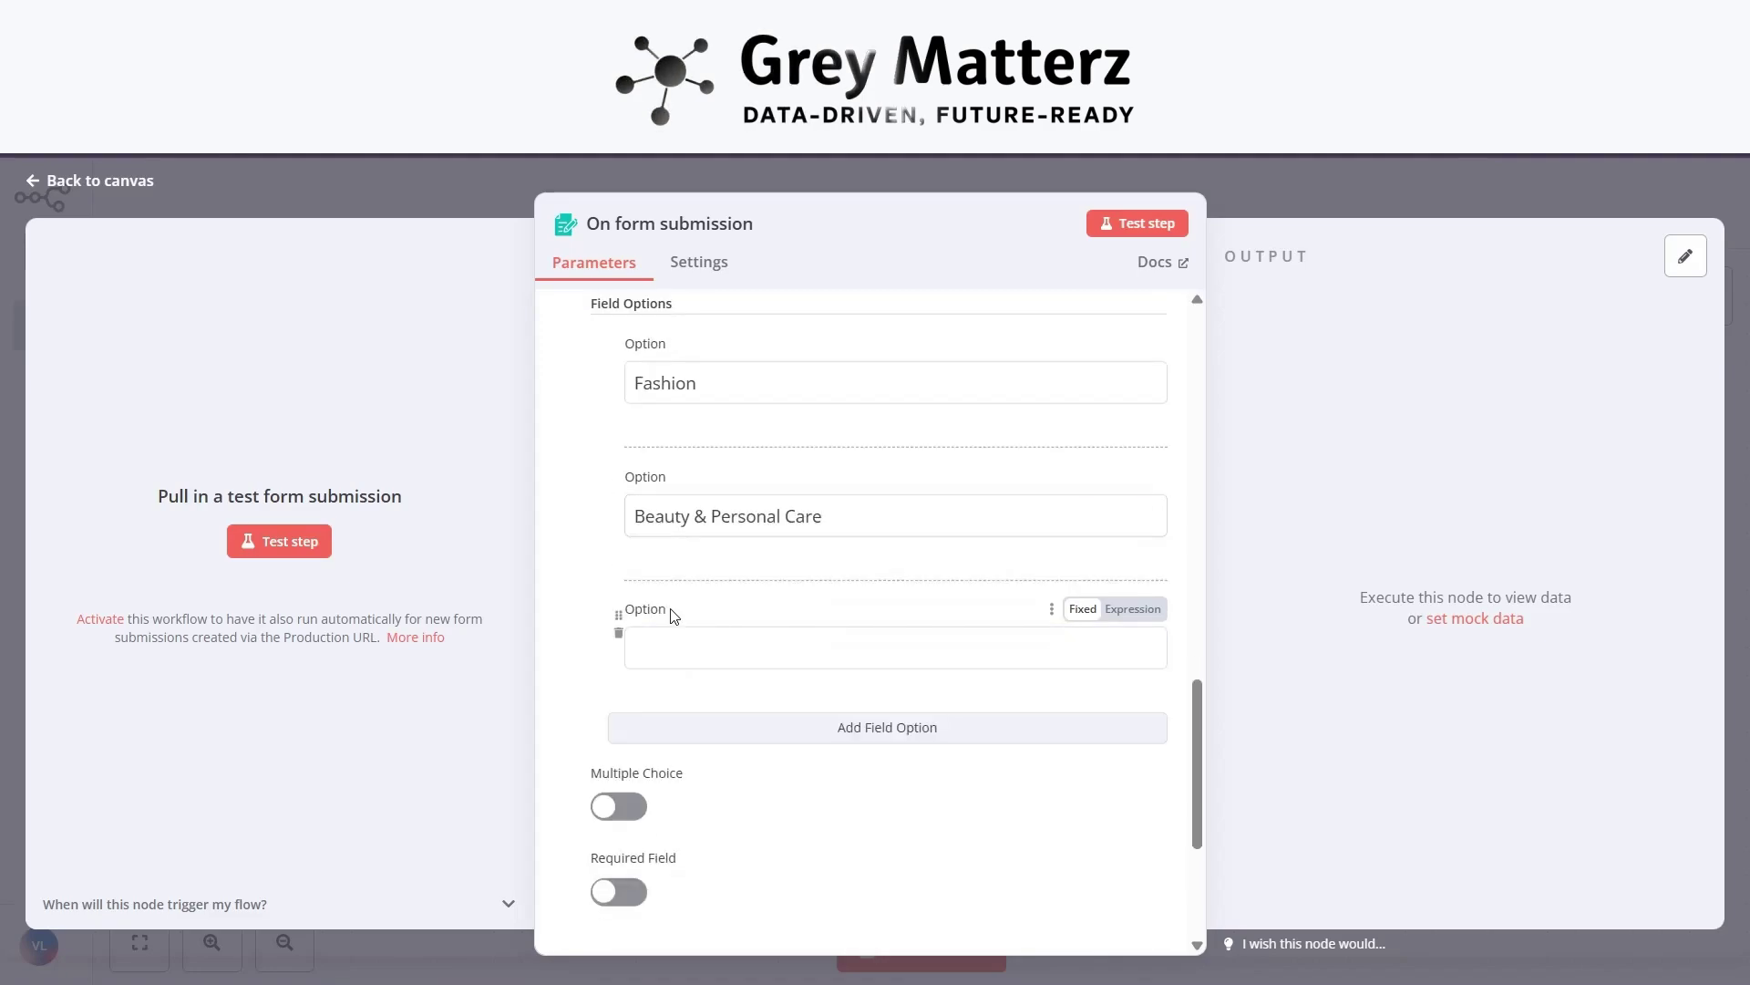
left_click(677, 643)
type("Fitness")
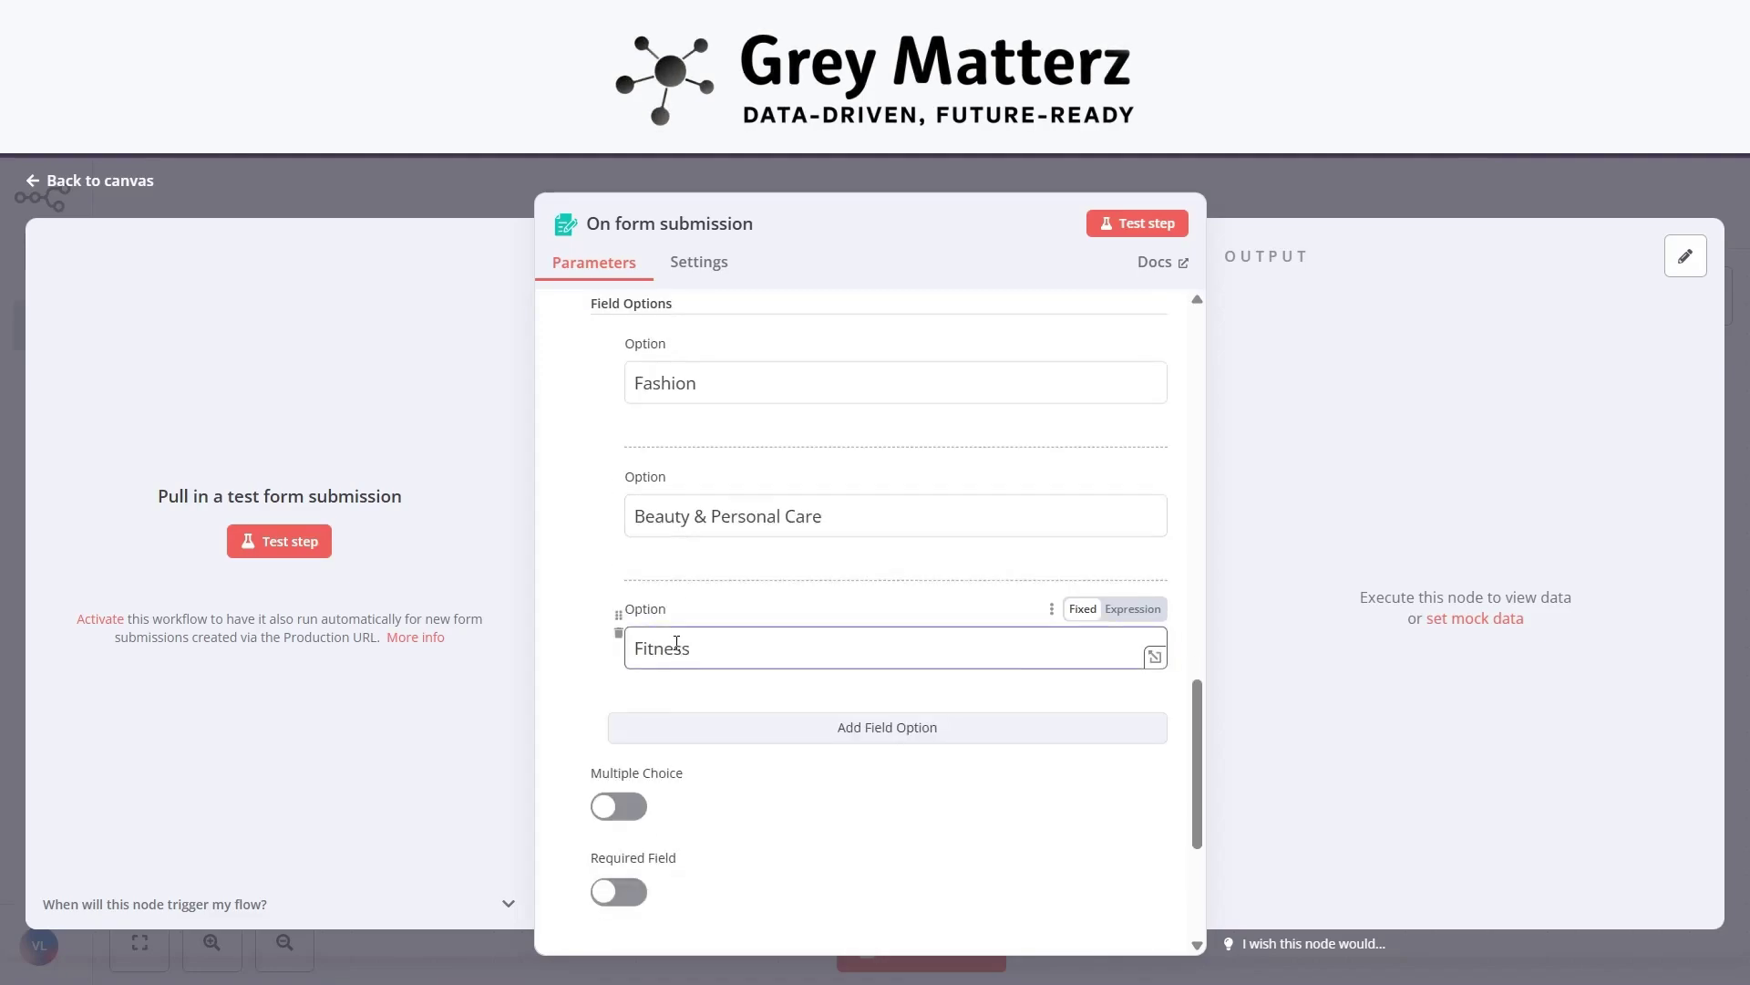
type(" & Sports")
left_click(708, 726)
left_click(645, 776)
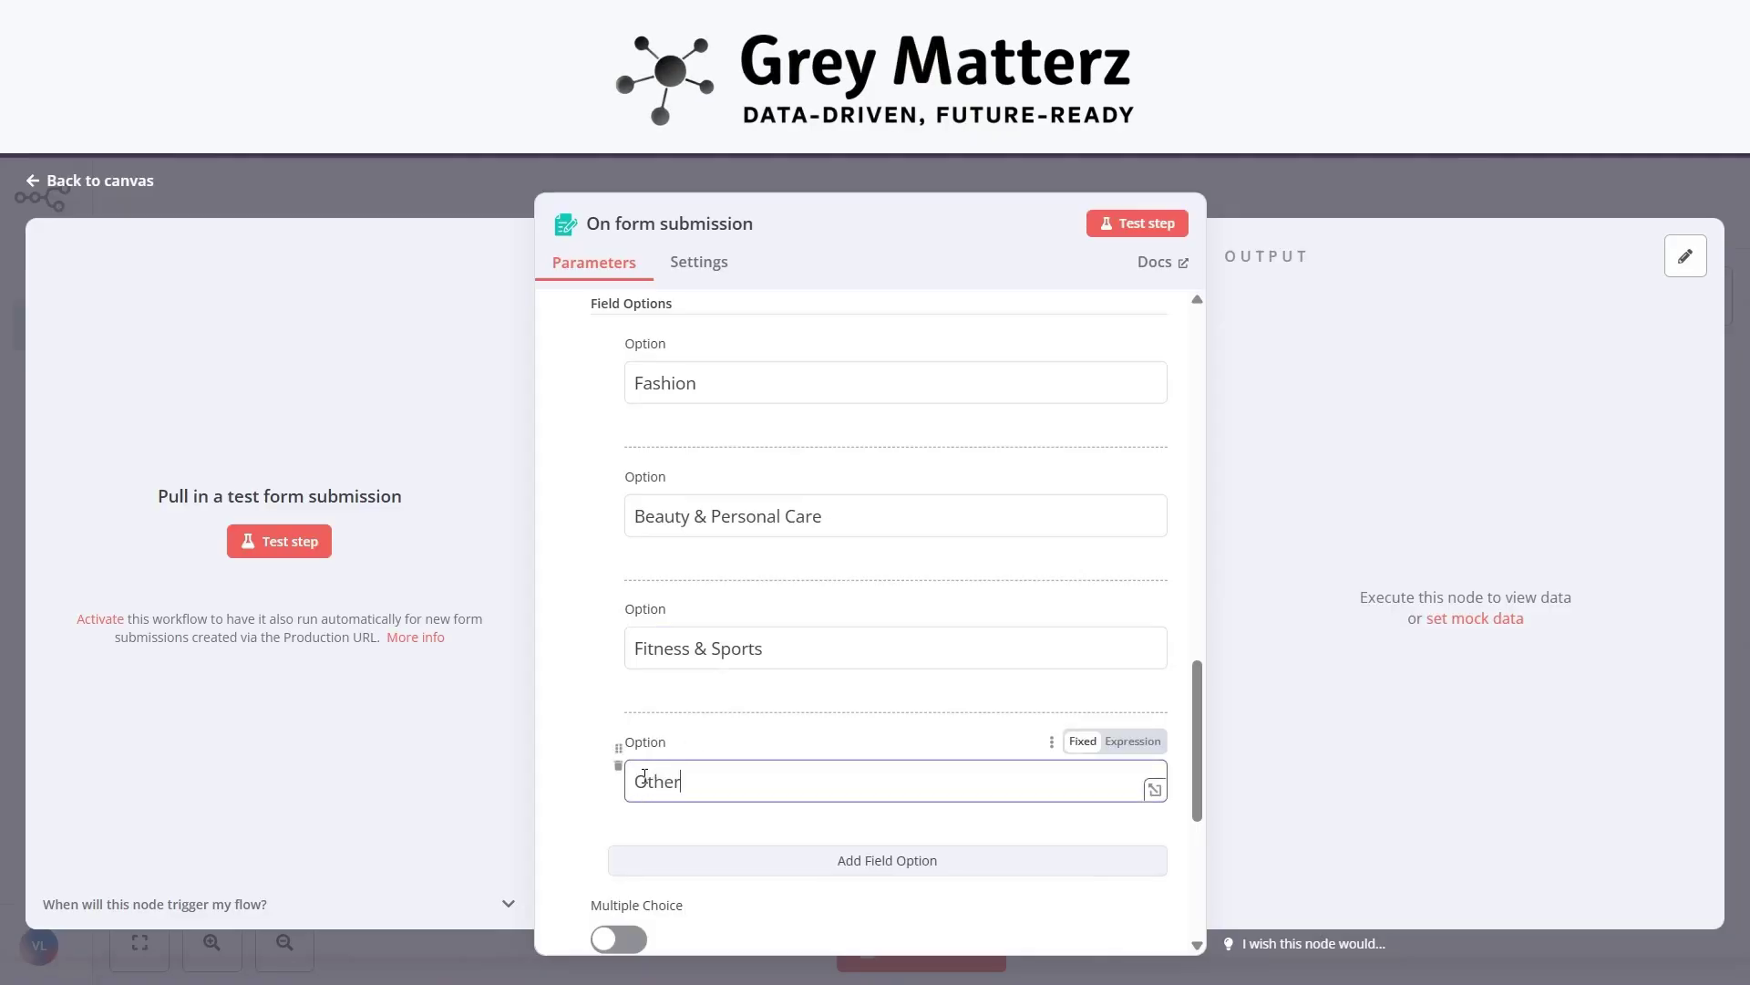
scroll(644, 775, "down", 3)
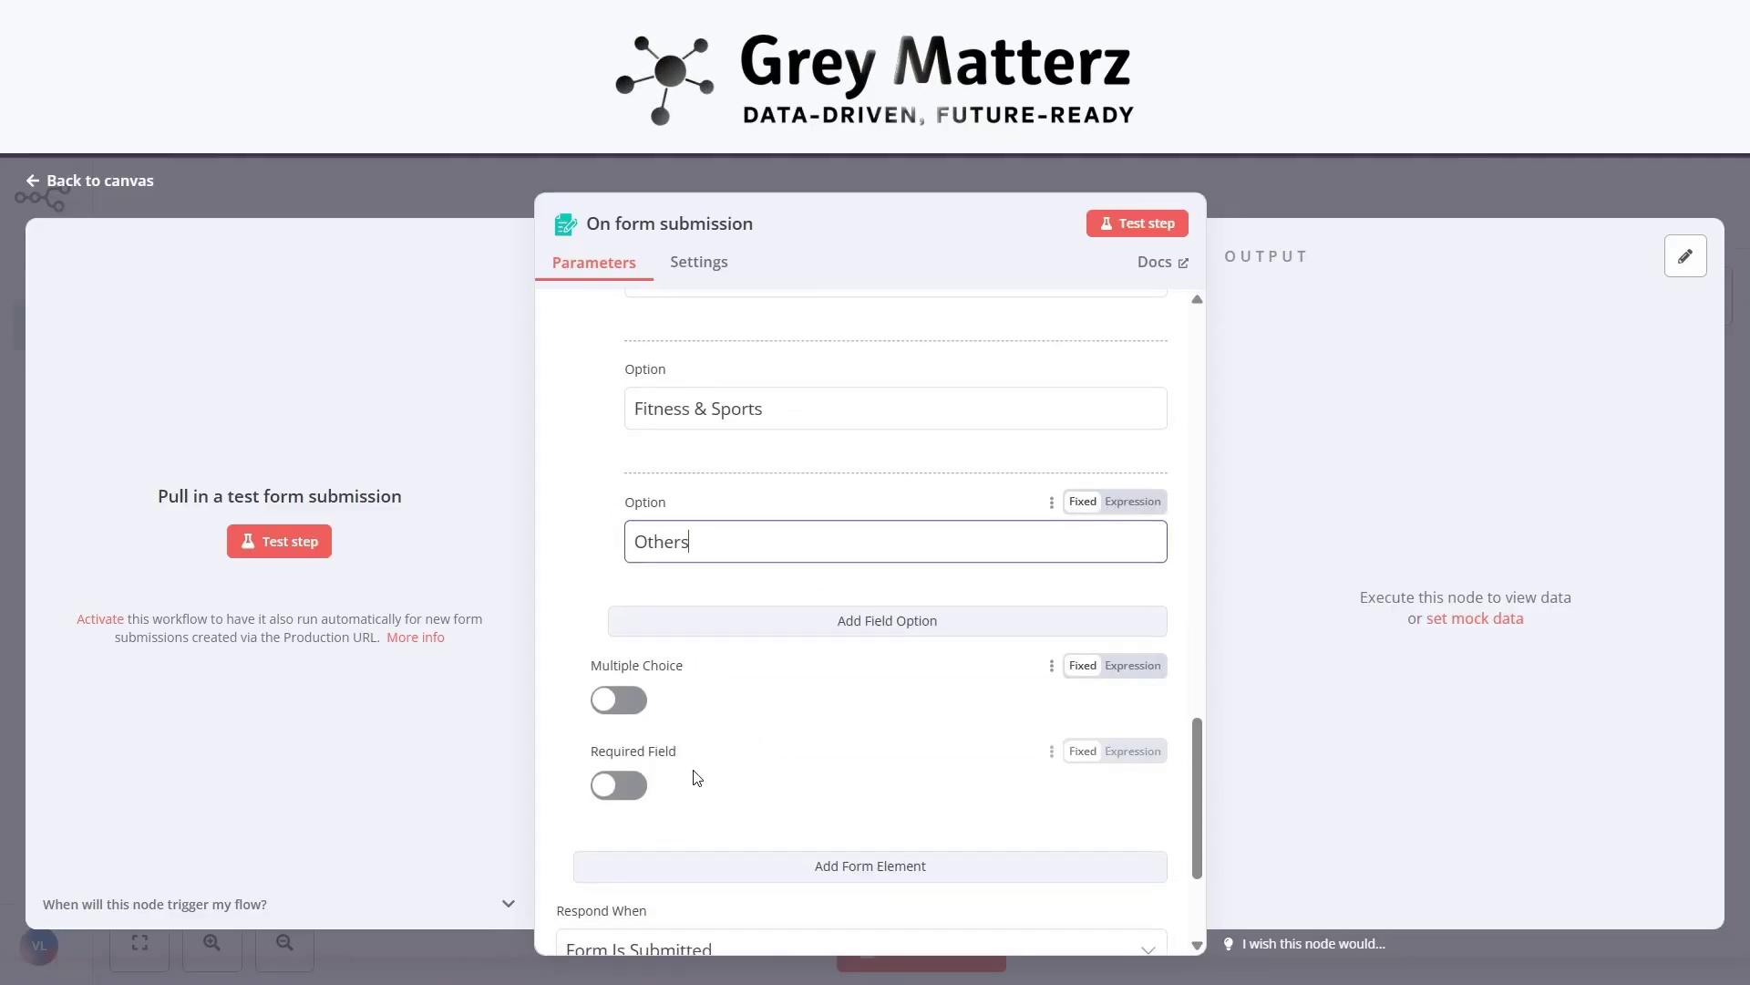
left_click(629, 788)
Add a fourth form element of type Text and name it "Company Name".
scroll(773, 749, "down", 3)
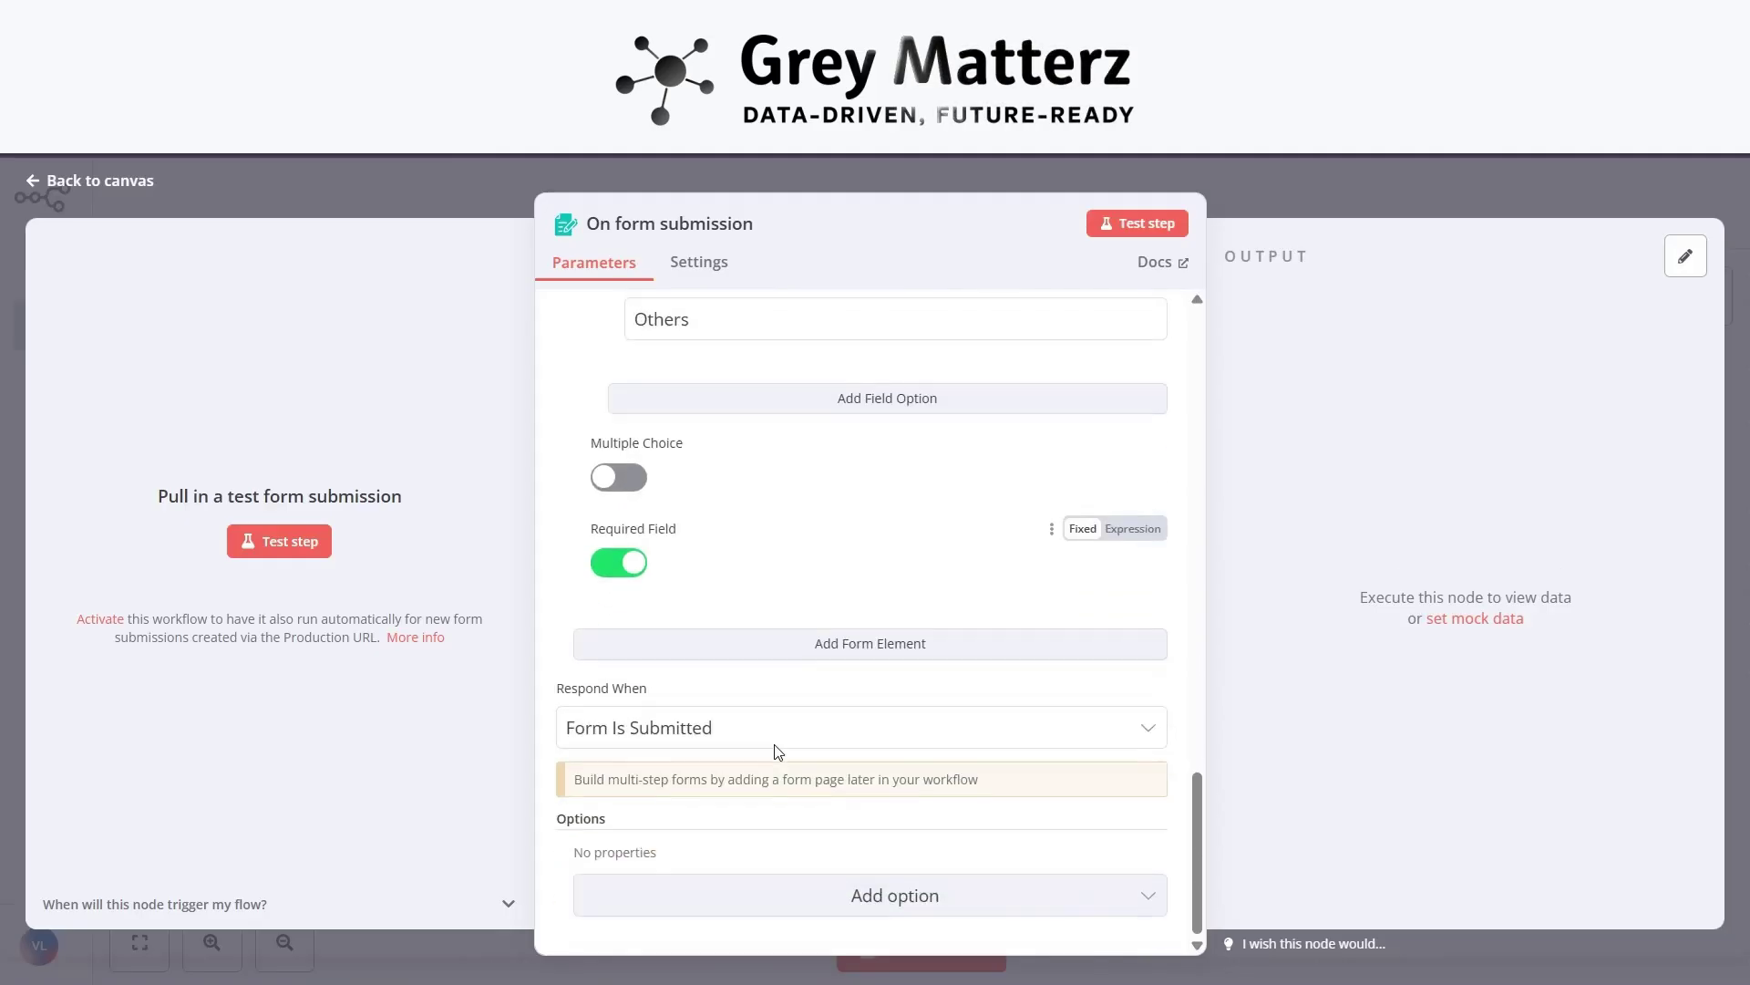
left_click(847, 652)
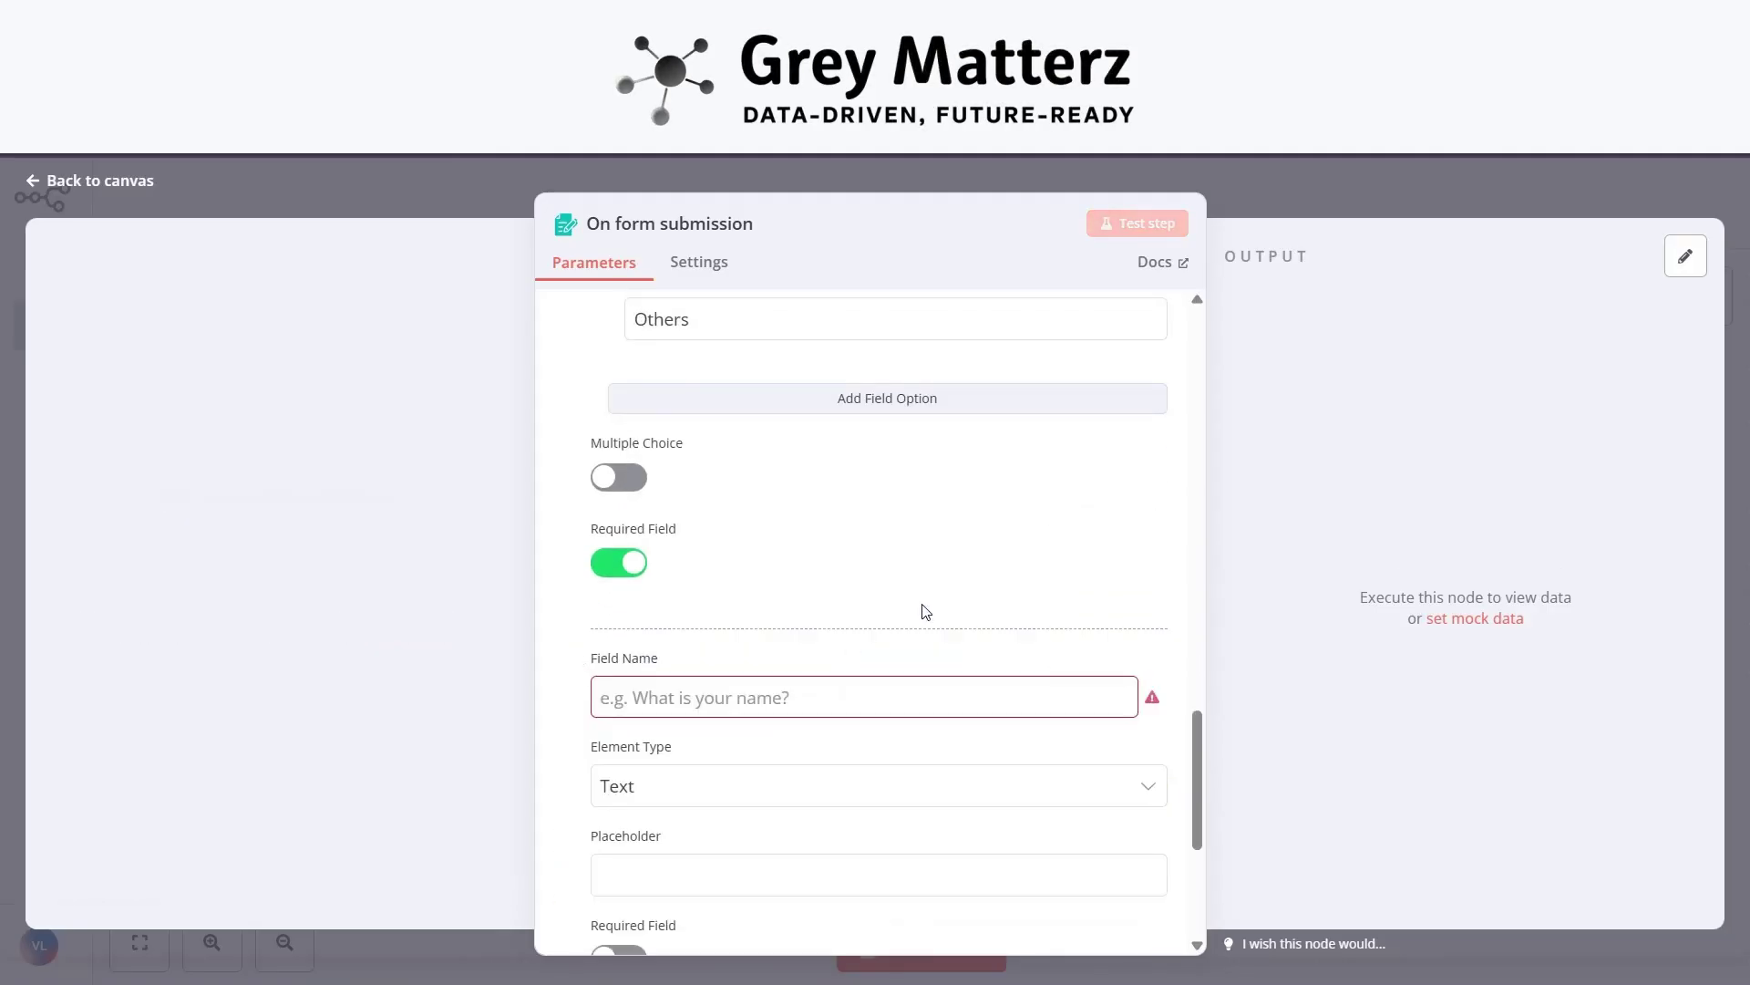
scroll(921, 610, "down", 3)
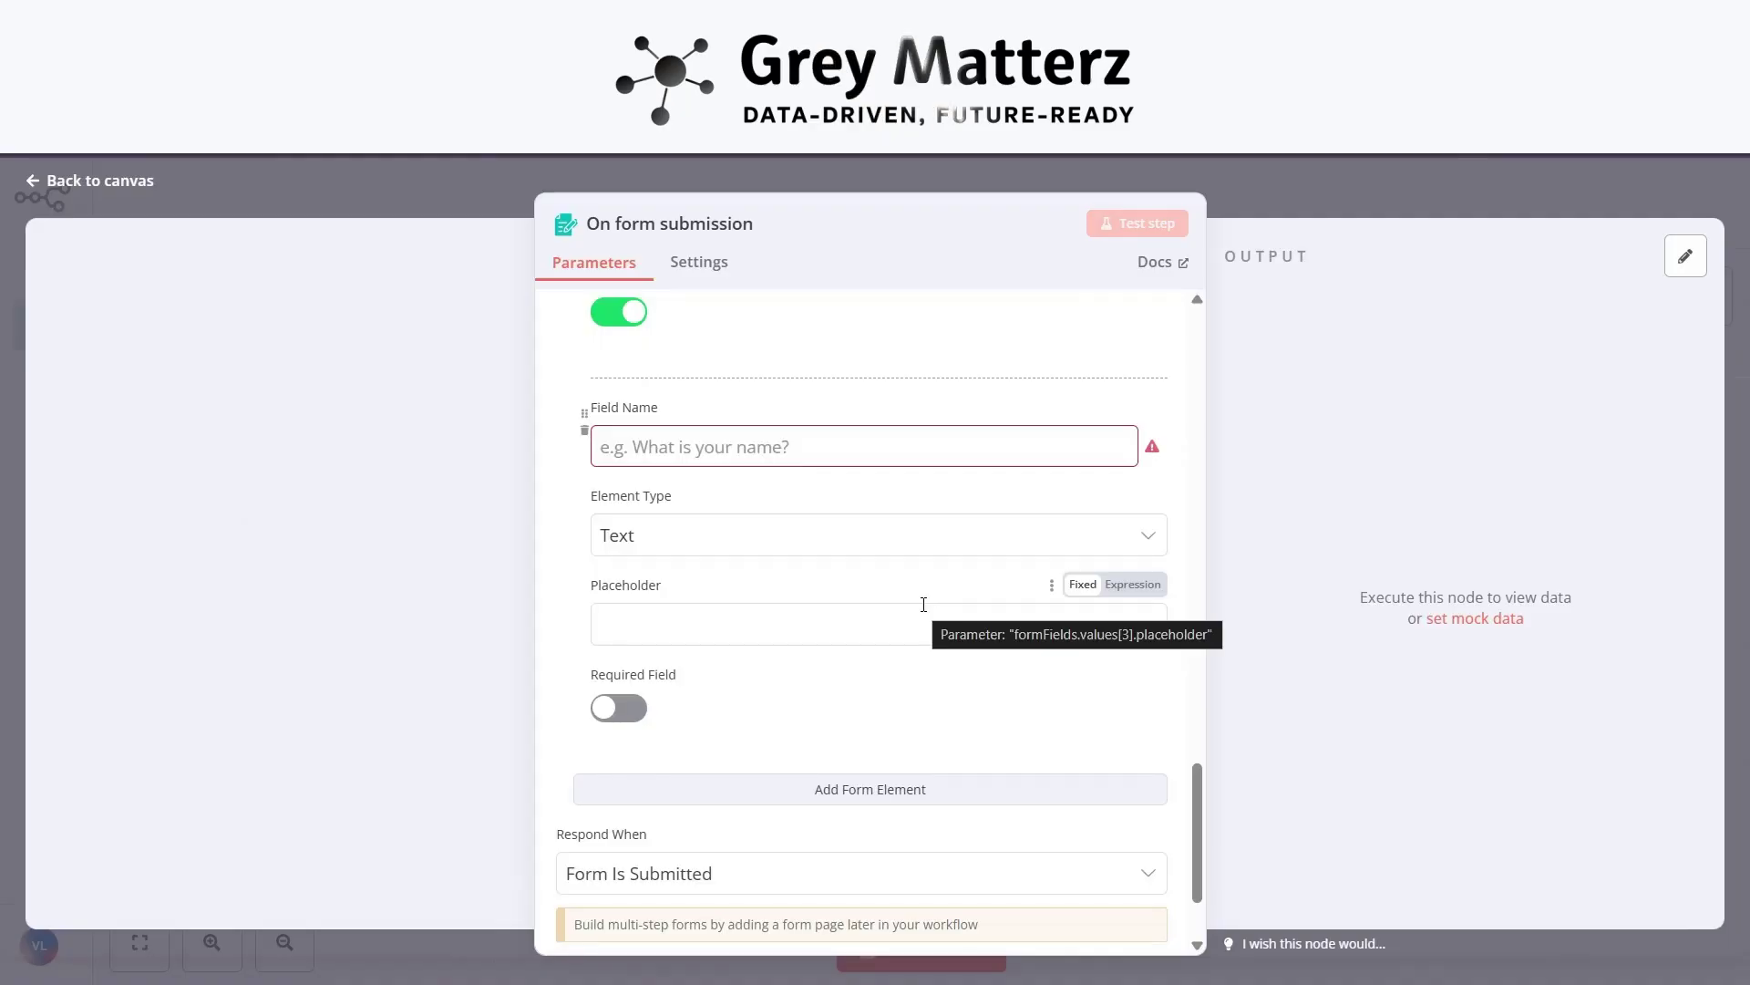
left_click(694, 444)
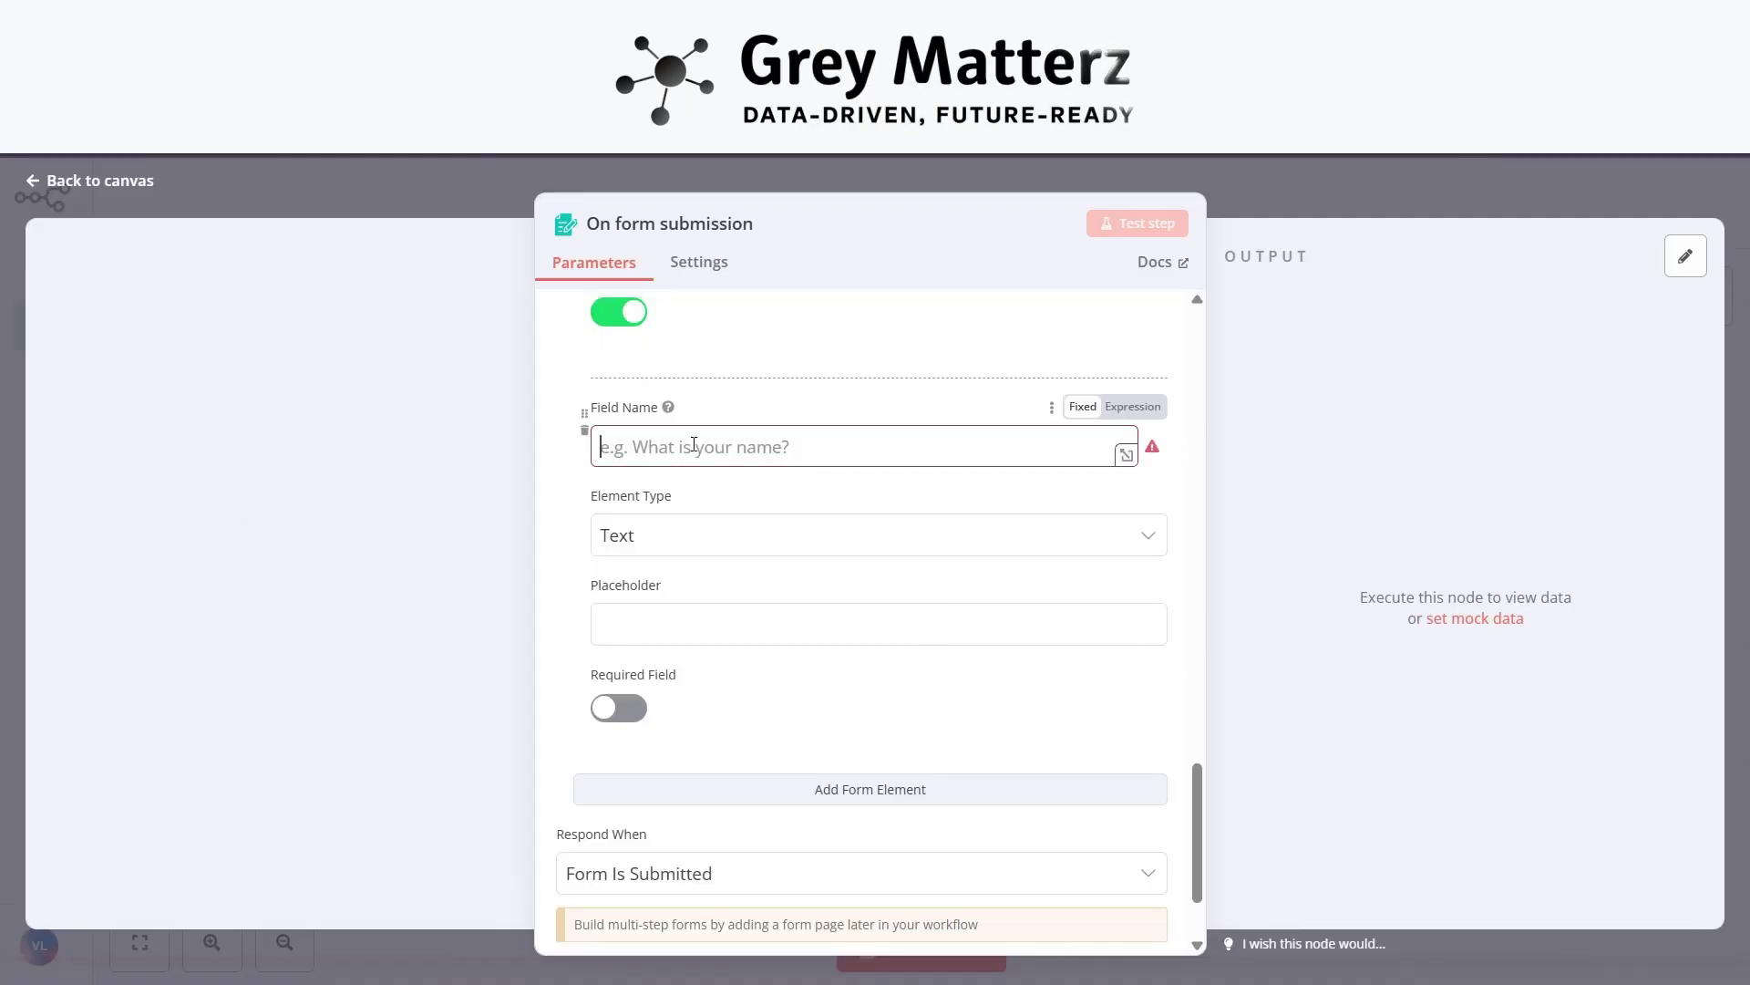
type("Co")
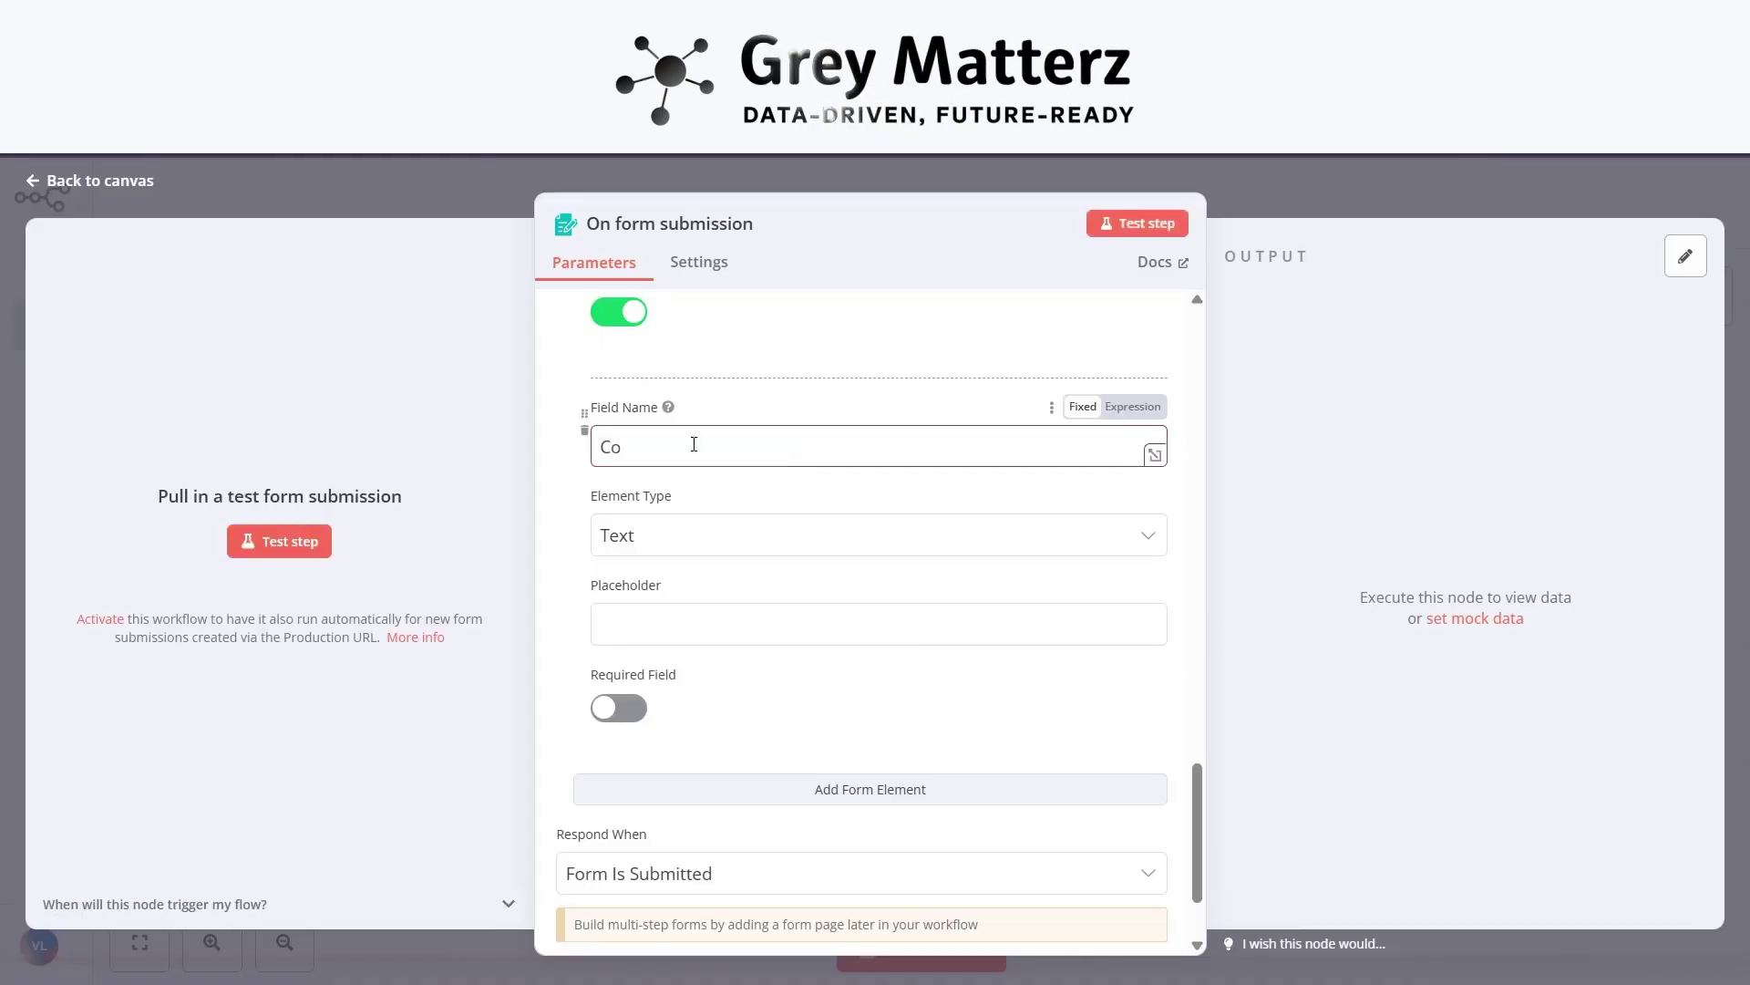
type("mpany Name")
Set the Company Name field's placeholder to "Nike" and make it a required field.
scroll(666, 511, "down", 1)
left_click(645, 571)
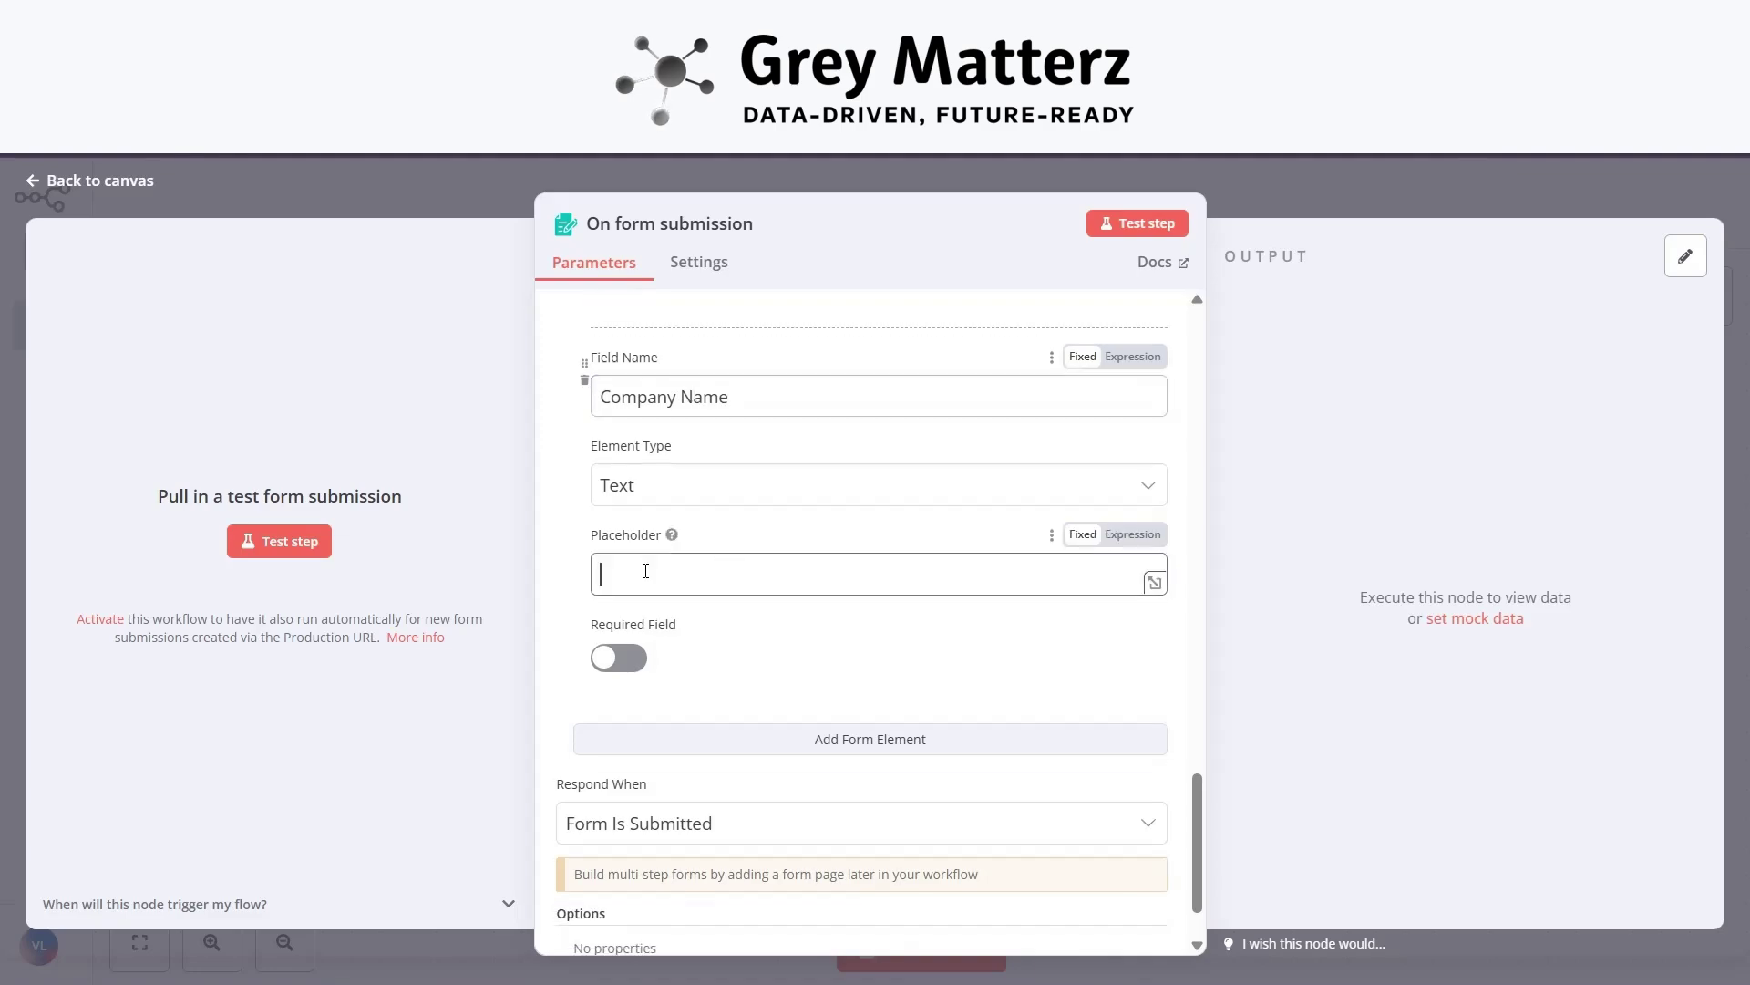
type("Nike")
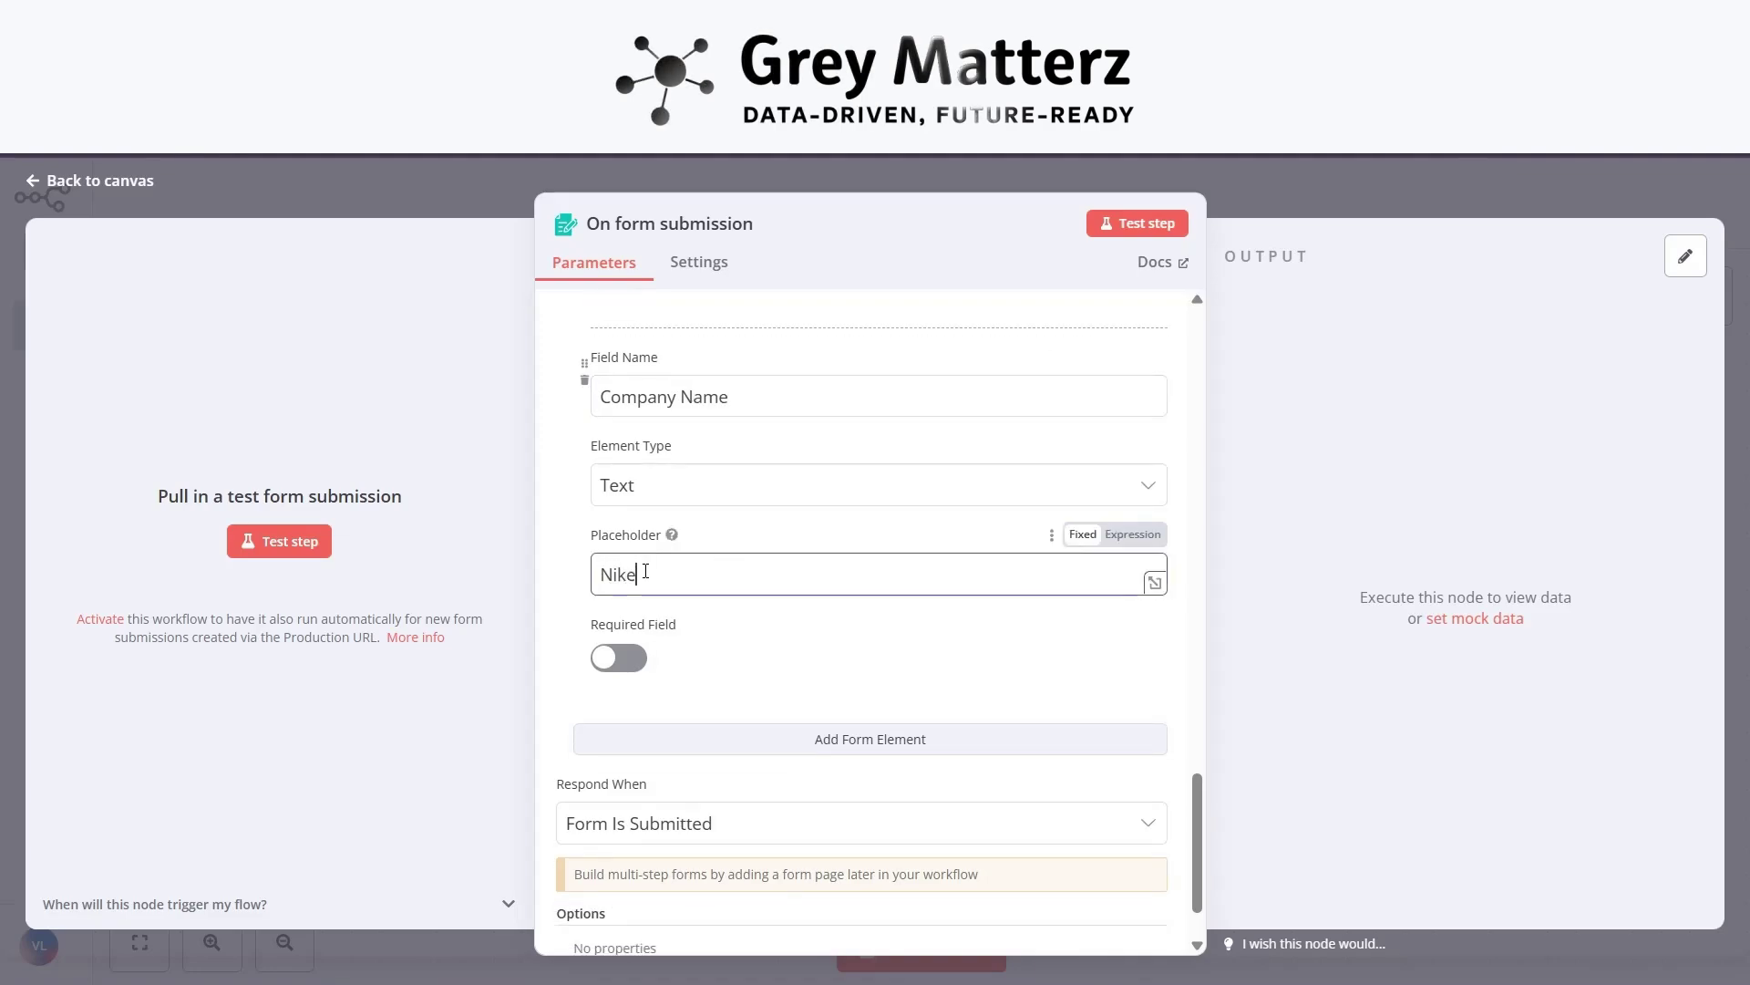
left_click(627, 664)
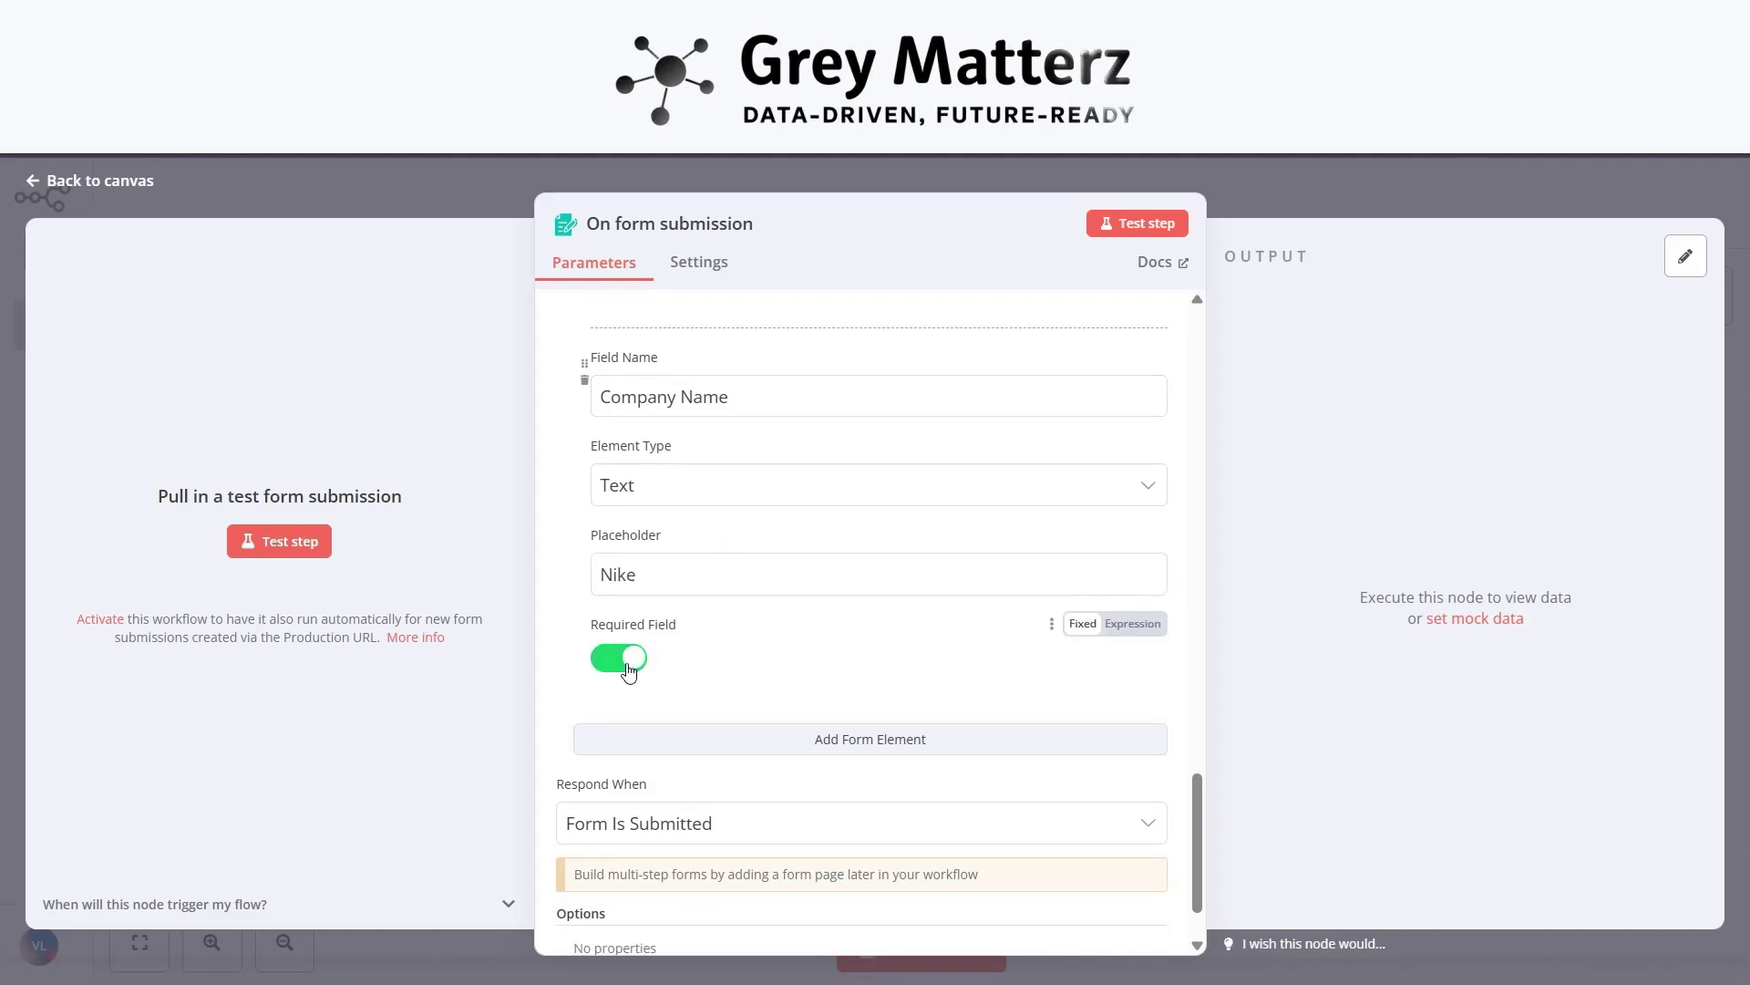
Add a required text form element named "Price" with the placeholder "$999", and return to the workflow canvas.
scroll(699, 626, "down", 2)
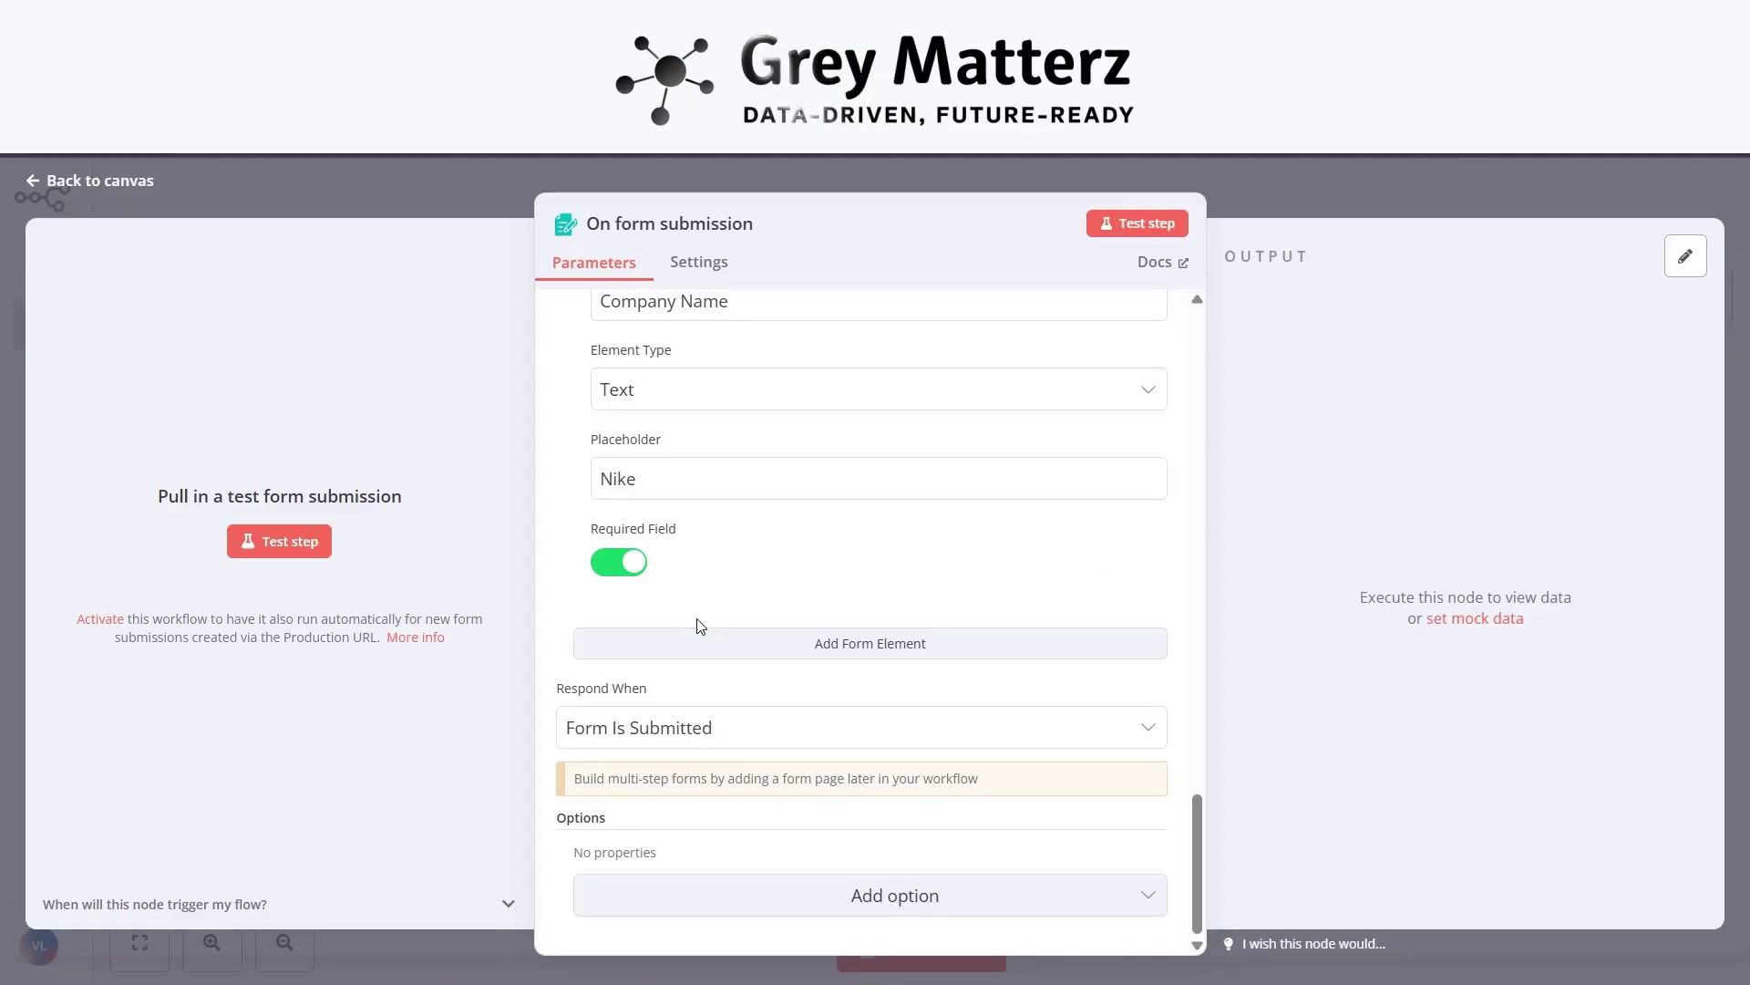
left_click(689, 646)
scroll(753, 624, "down", 4)
left_click(600, 490)
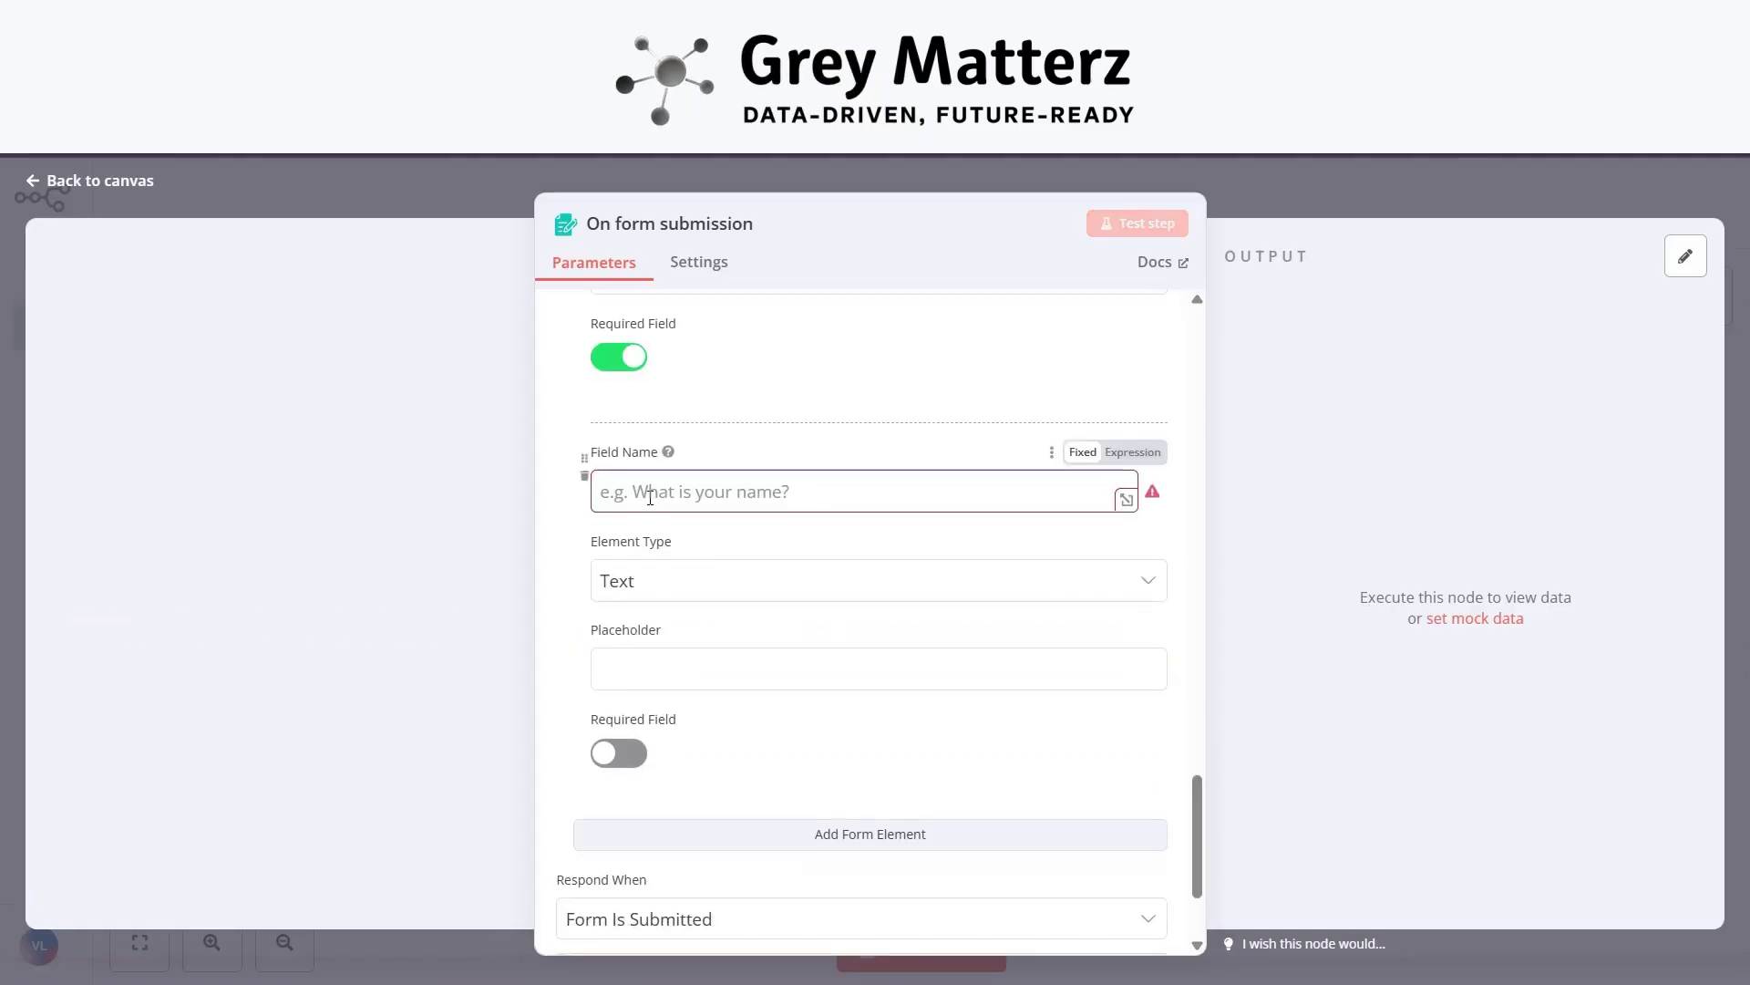
type("Price")
left_click(701, 679)
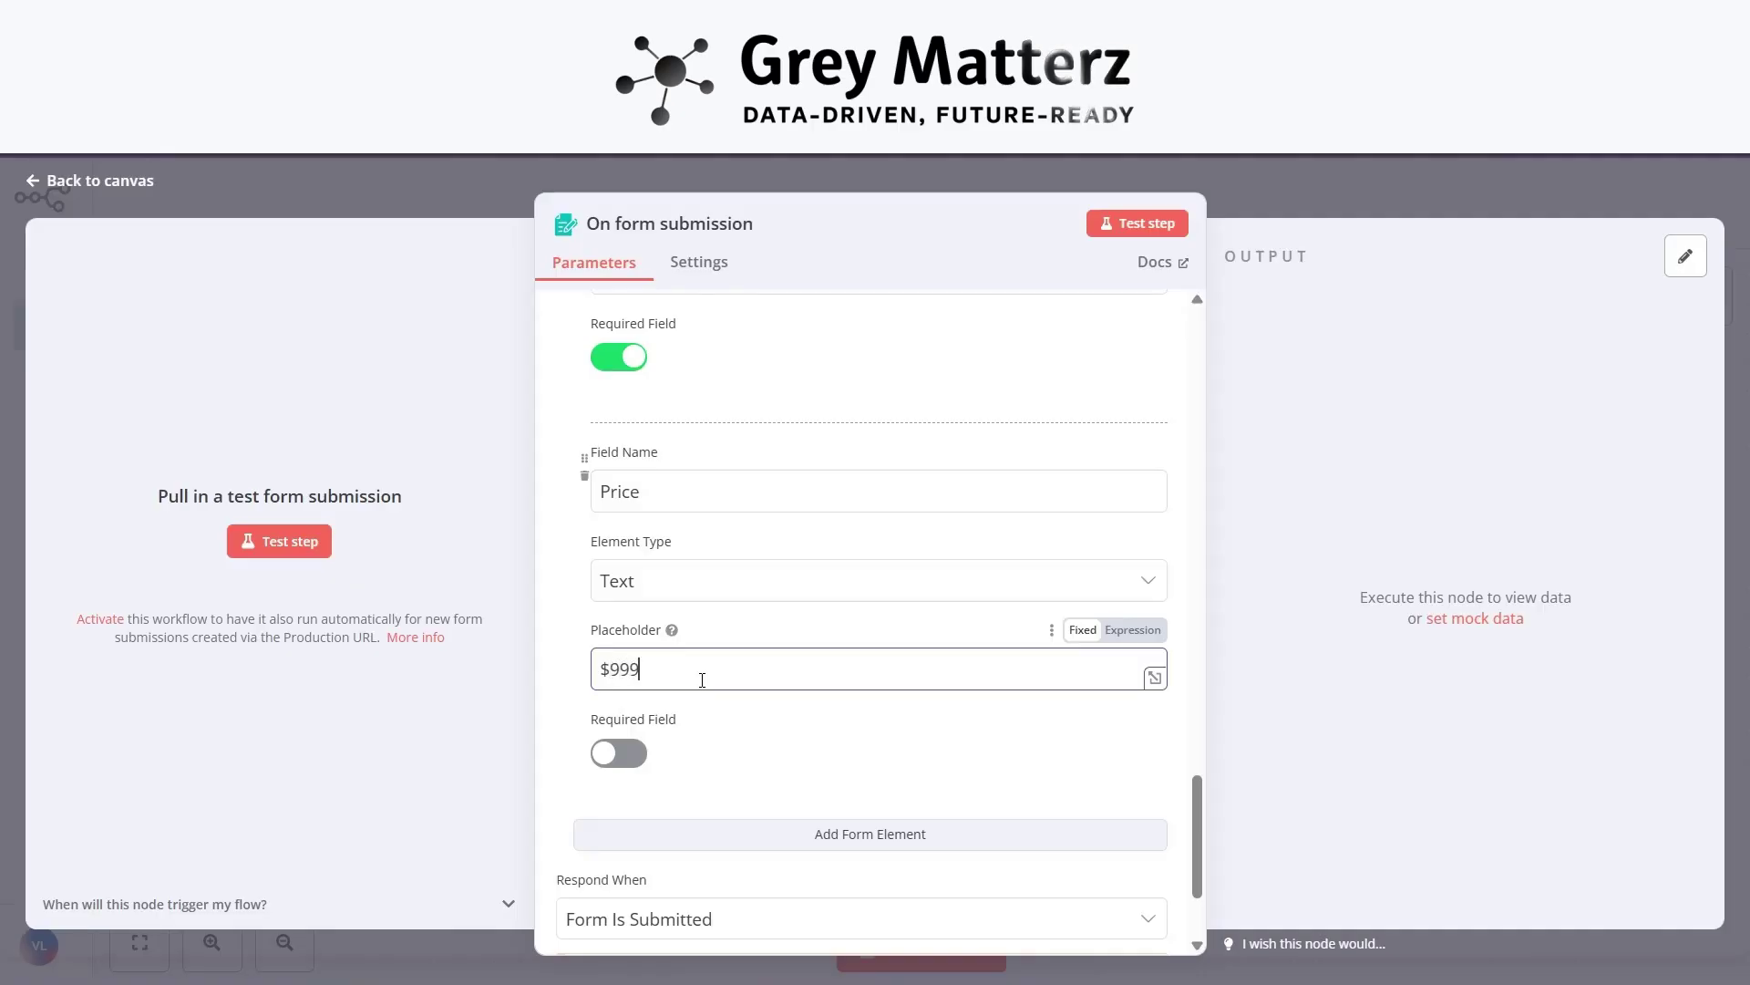
left_click(622, 753)
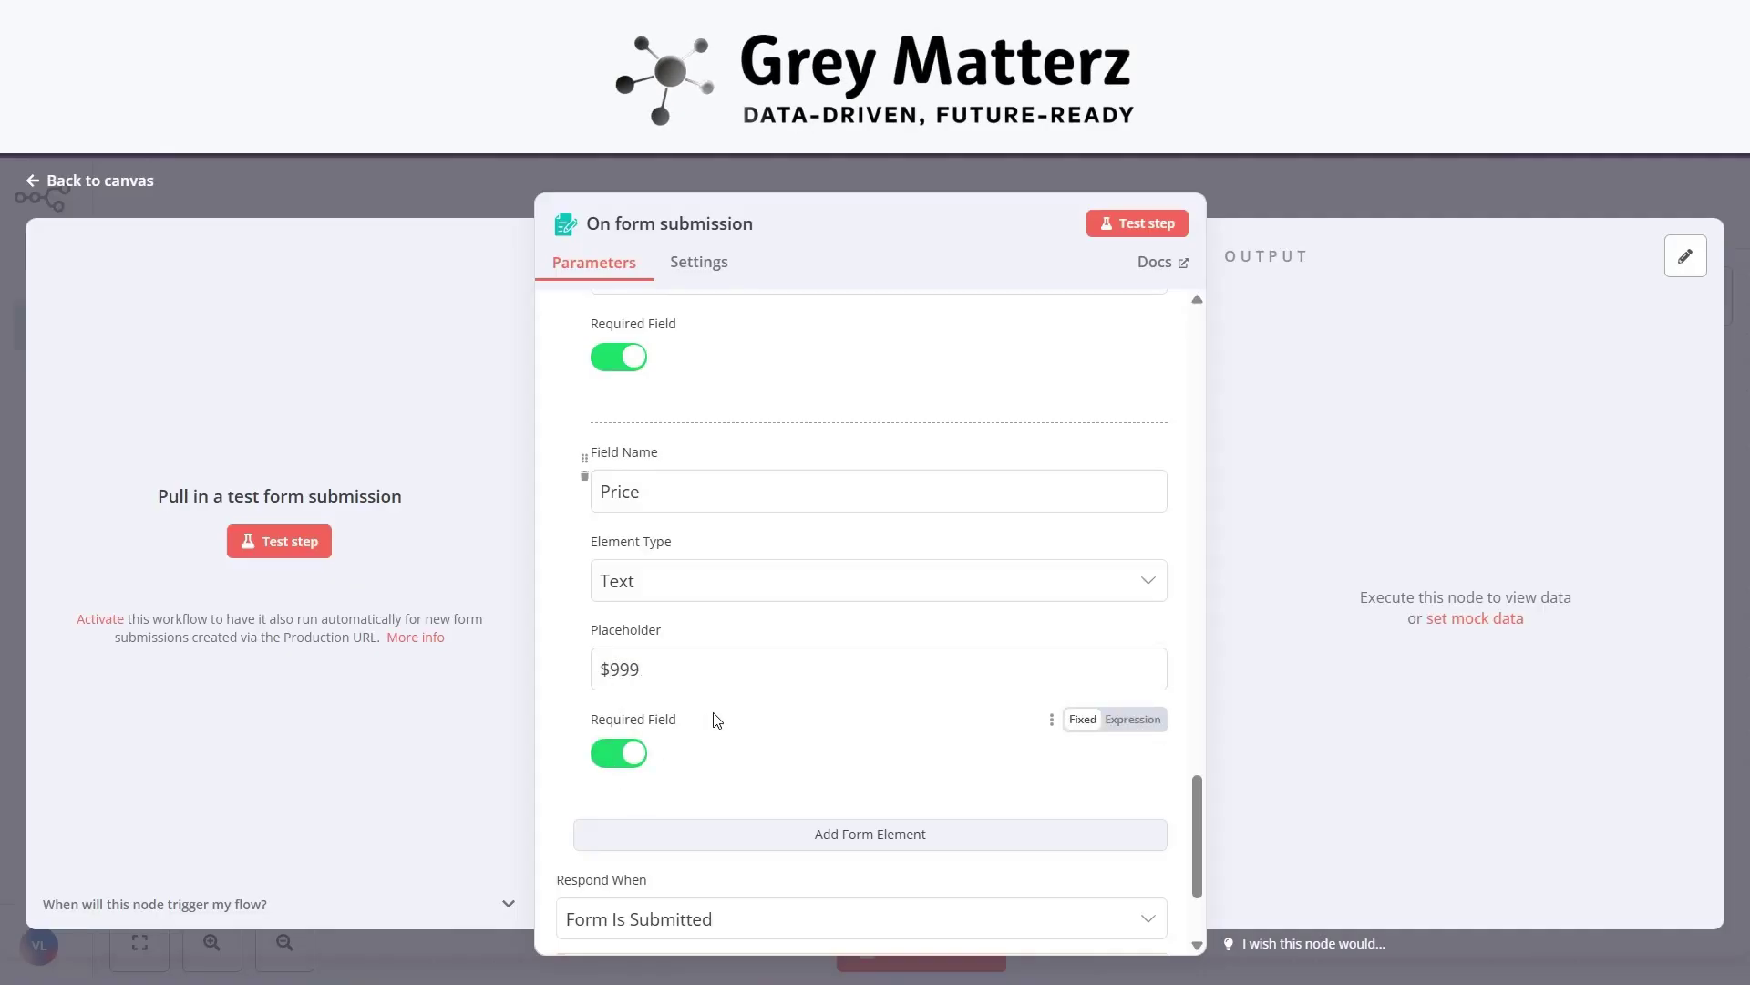
scroll(714, 722, "down", 4)
left_click(100, 182)
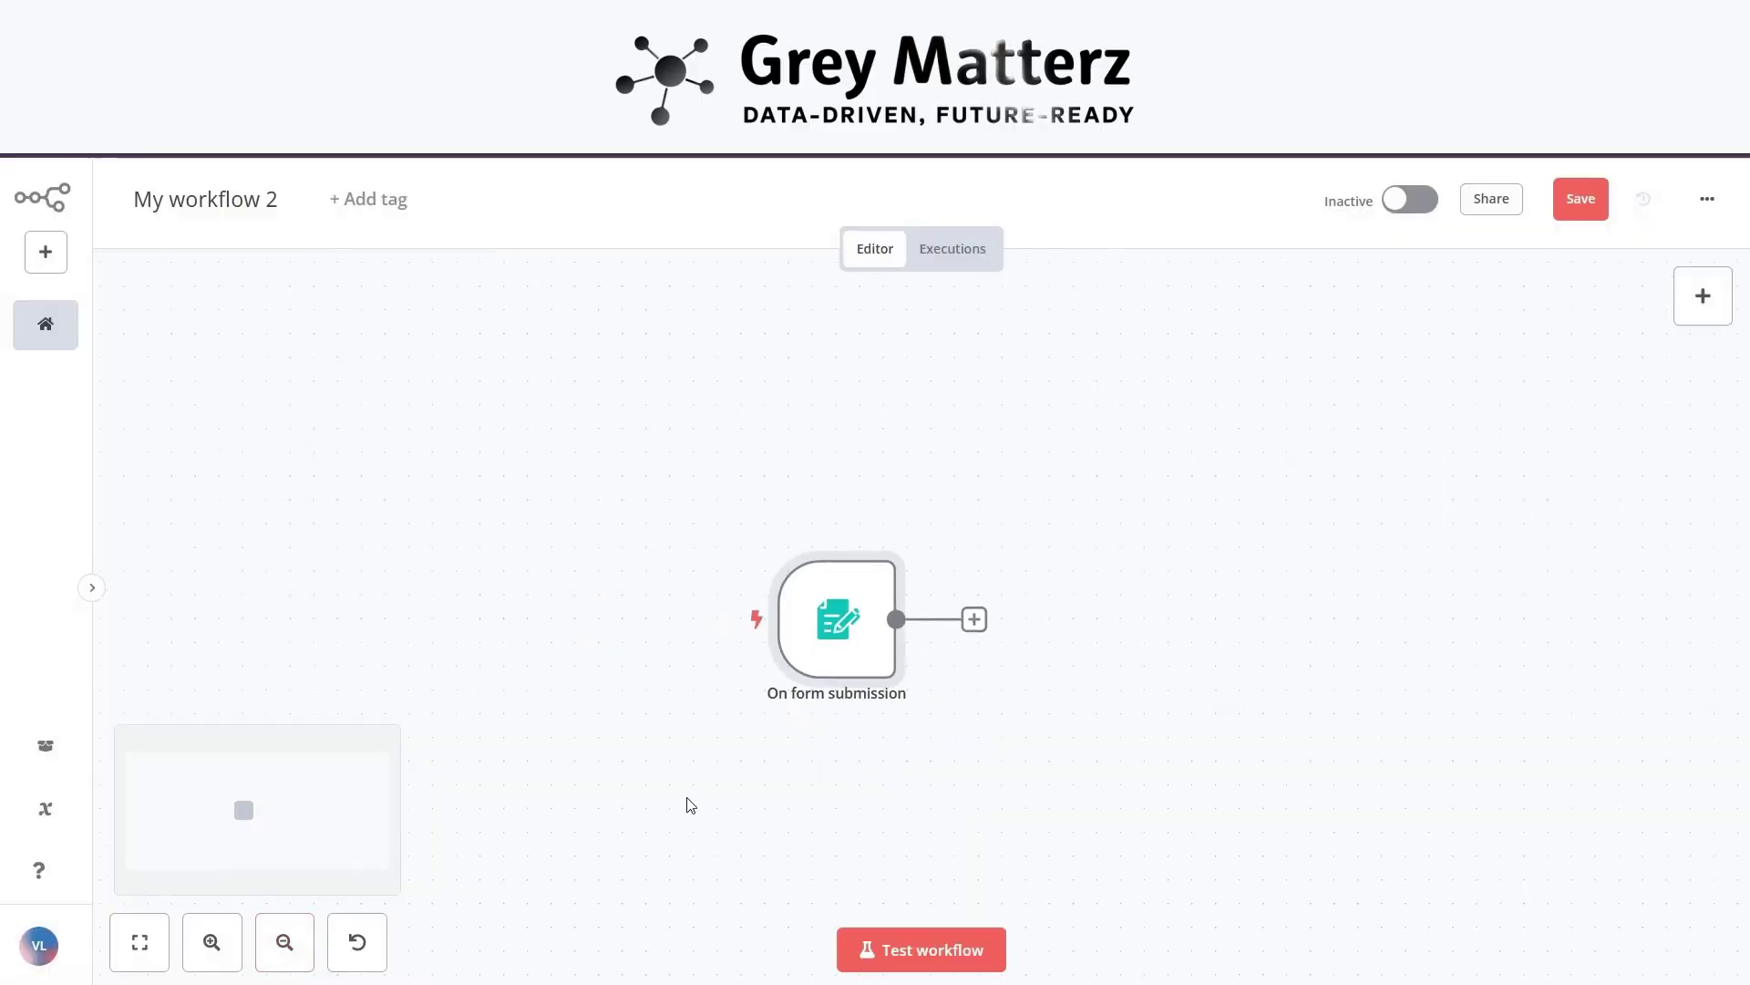
Add an OpenAI node with the Message a Model action after the form submission trigger.
left_click(773, 619)
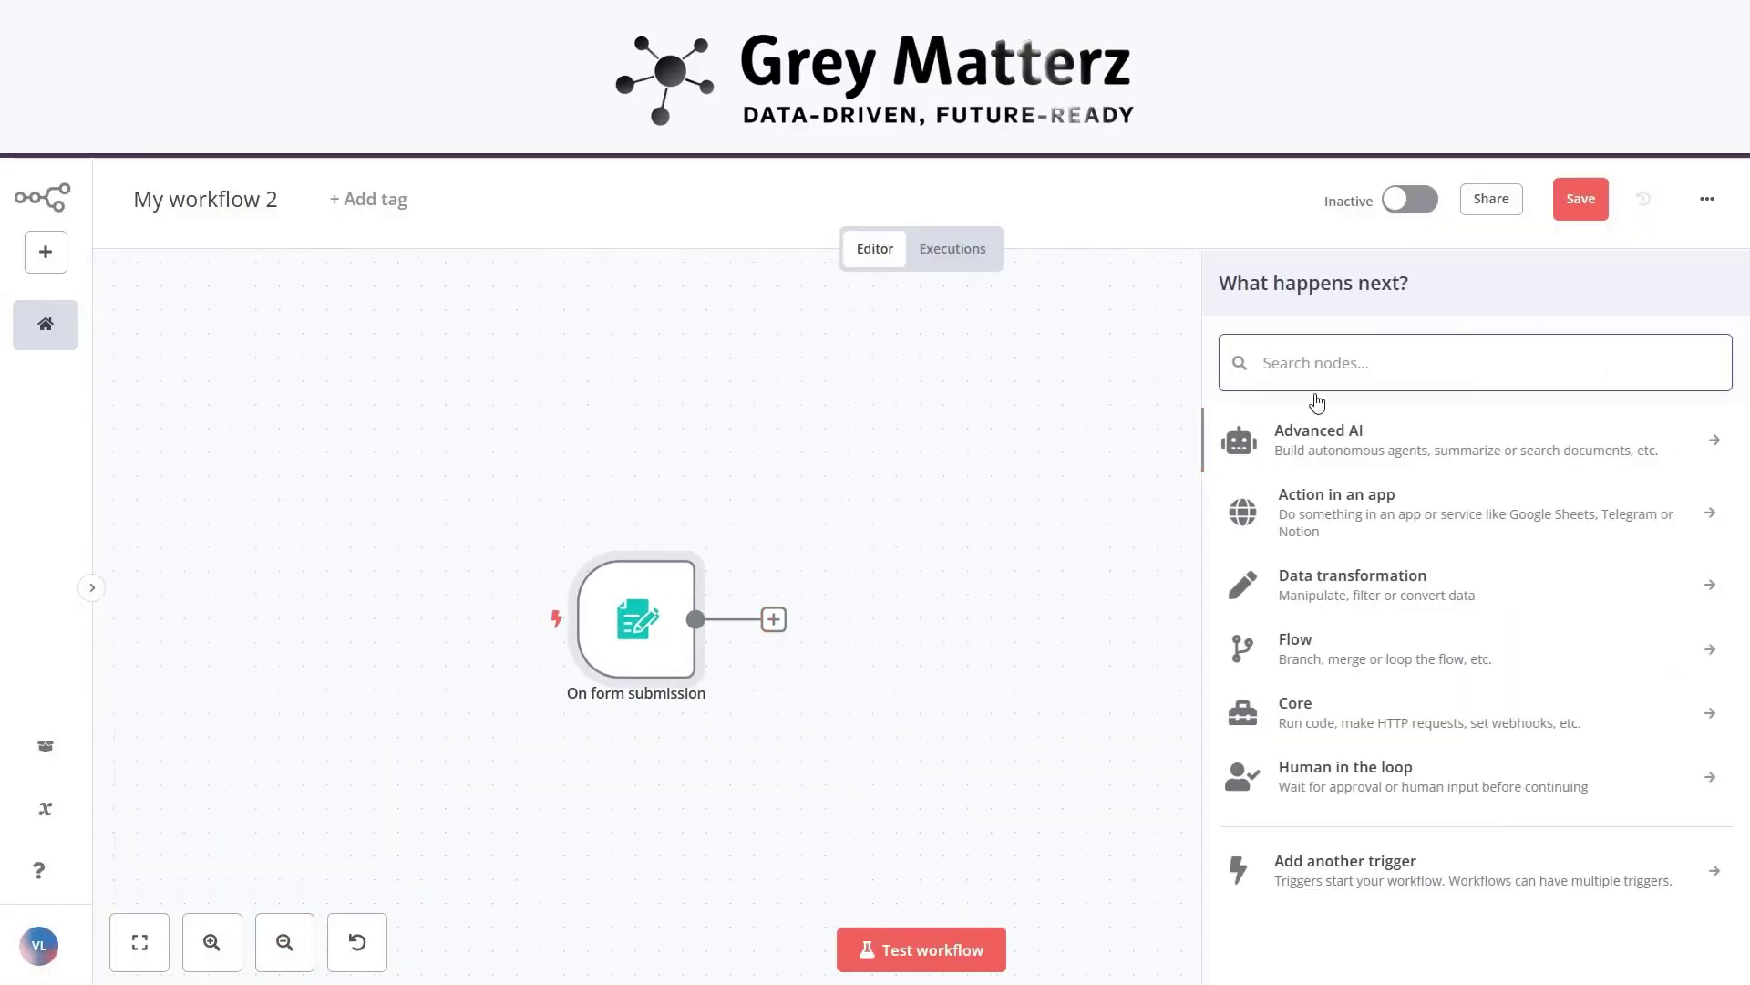
type("openai")
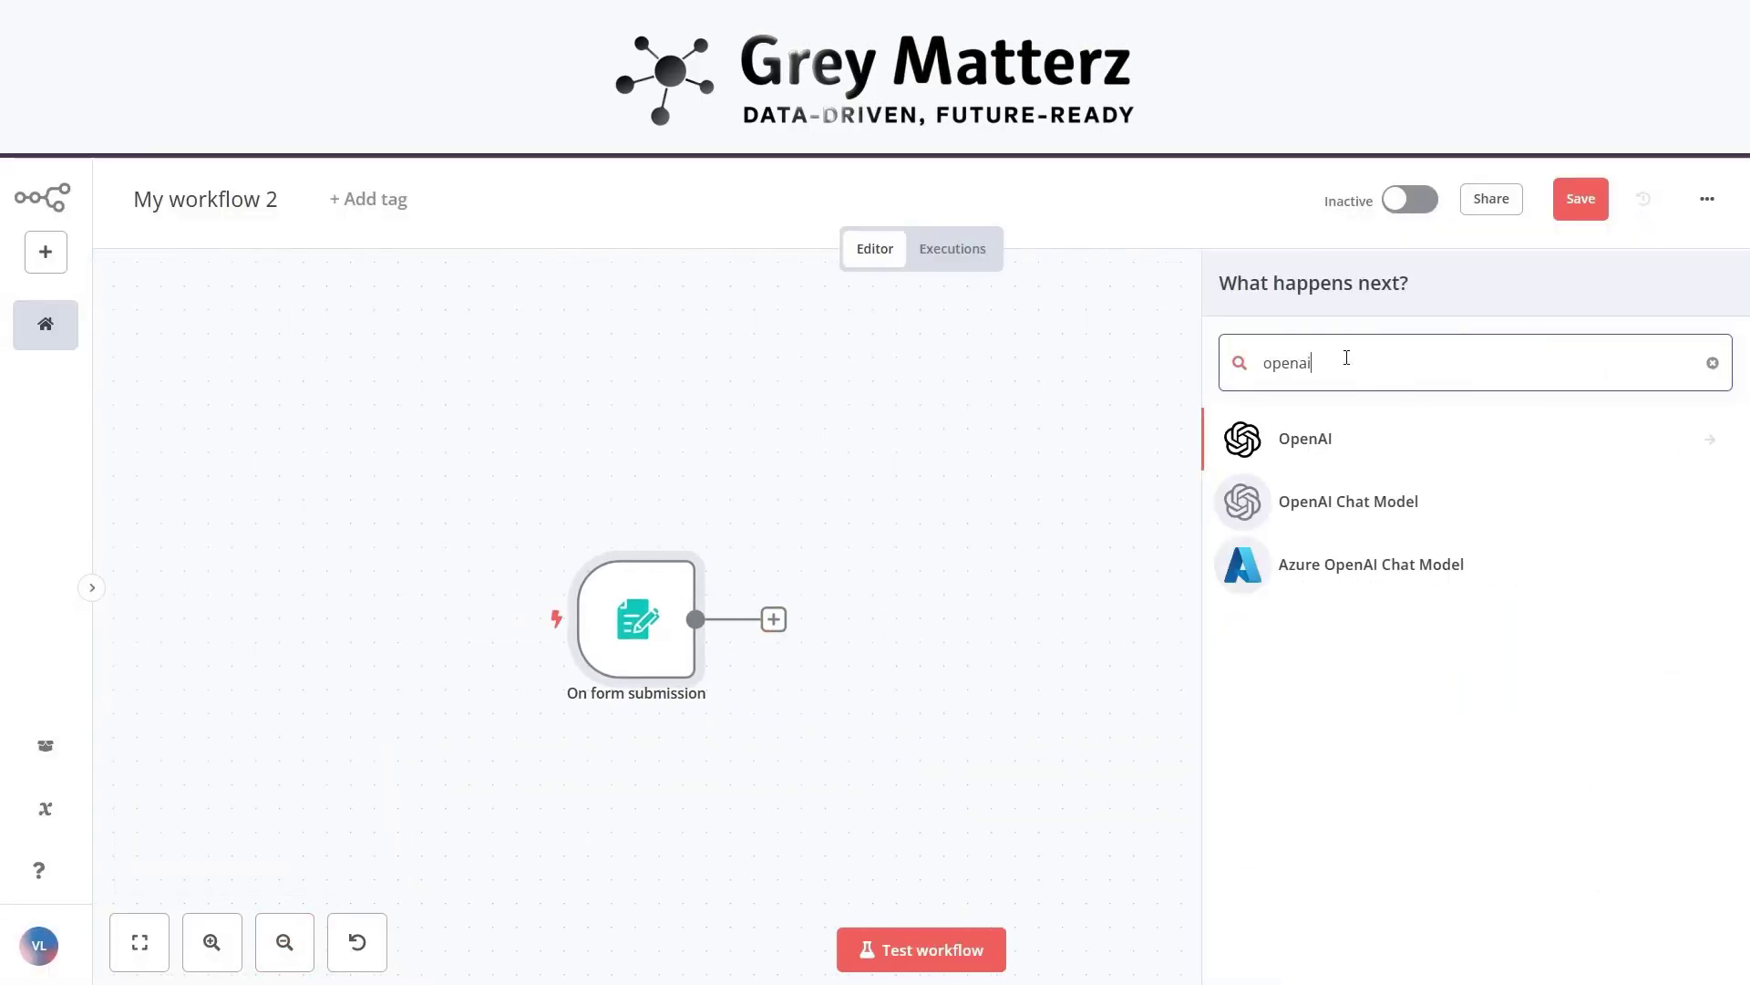
left_click(1710, 445)
left_click(1314, 793)
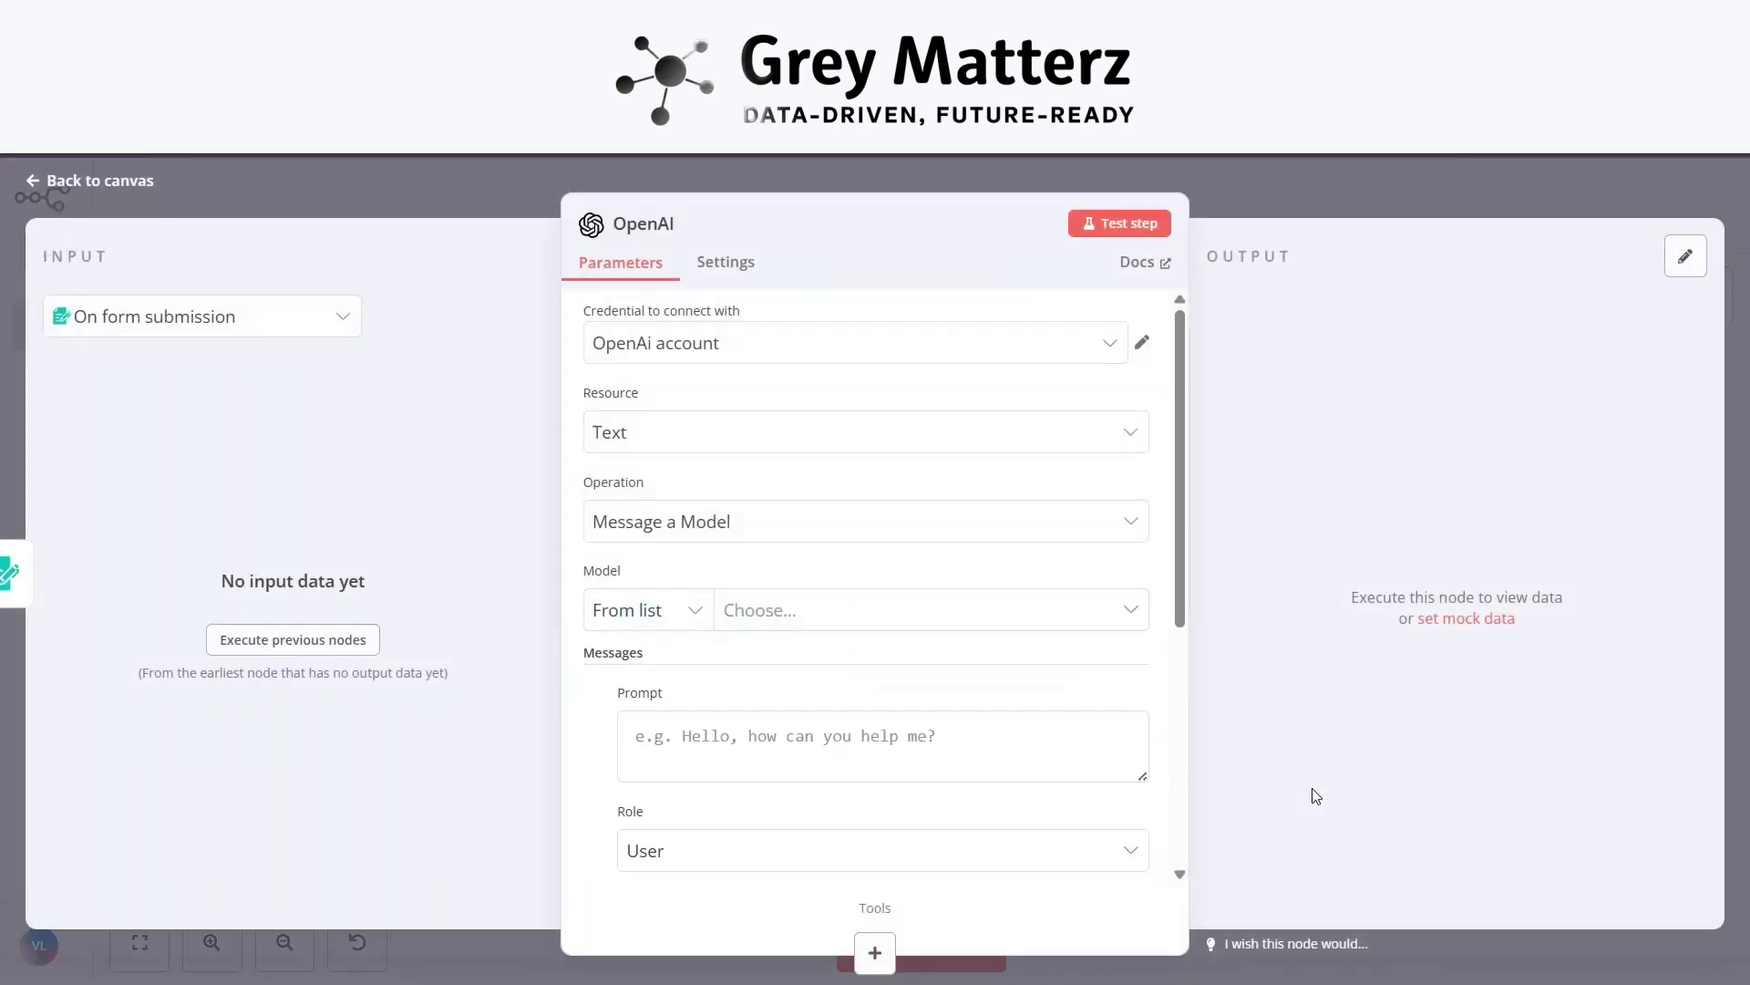
Select the GPT-3.5-TURBO model for the OpenAI node and set the message role to System.
left_click(1118, 340)
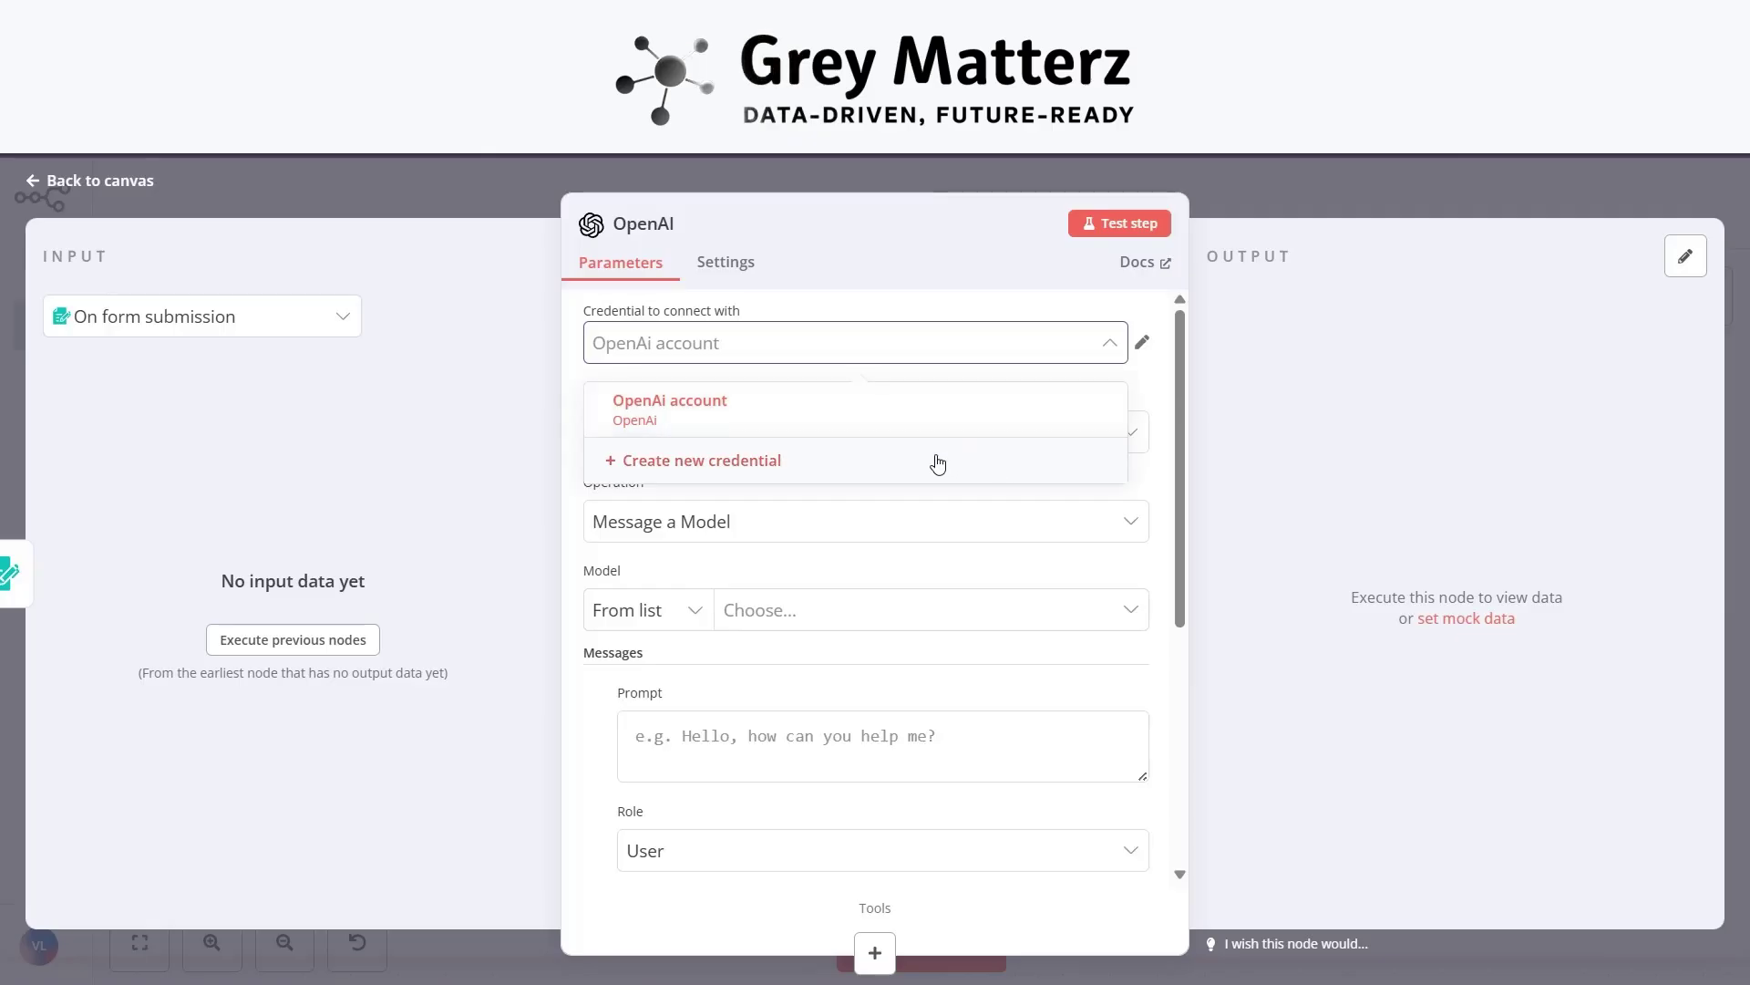
left_click(1155, 379)
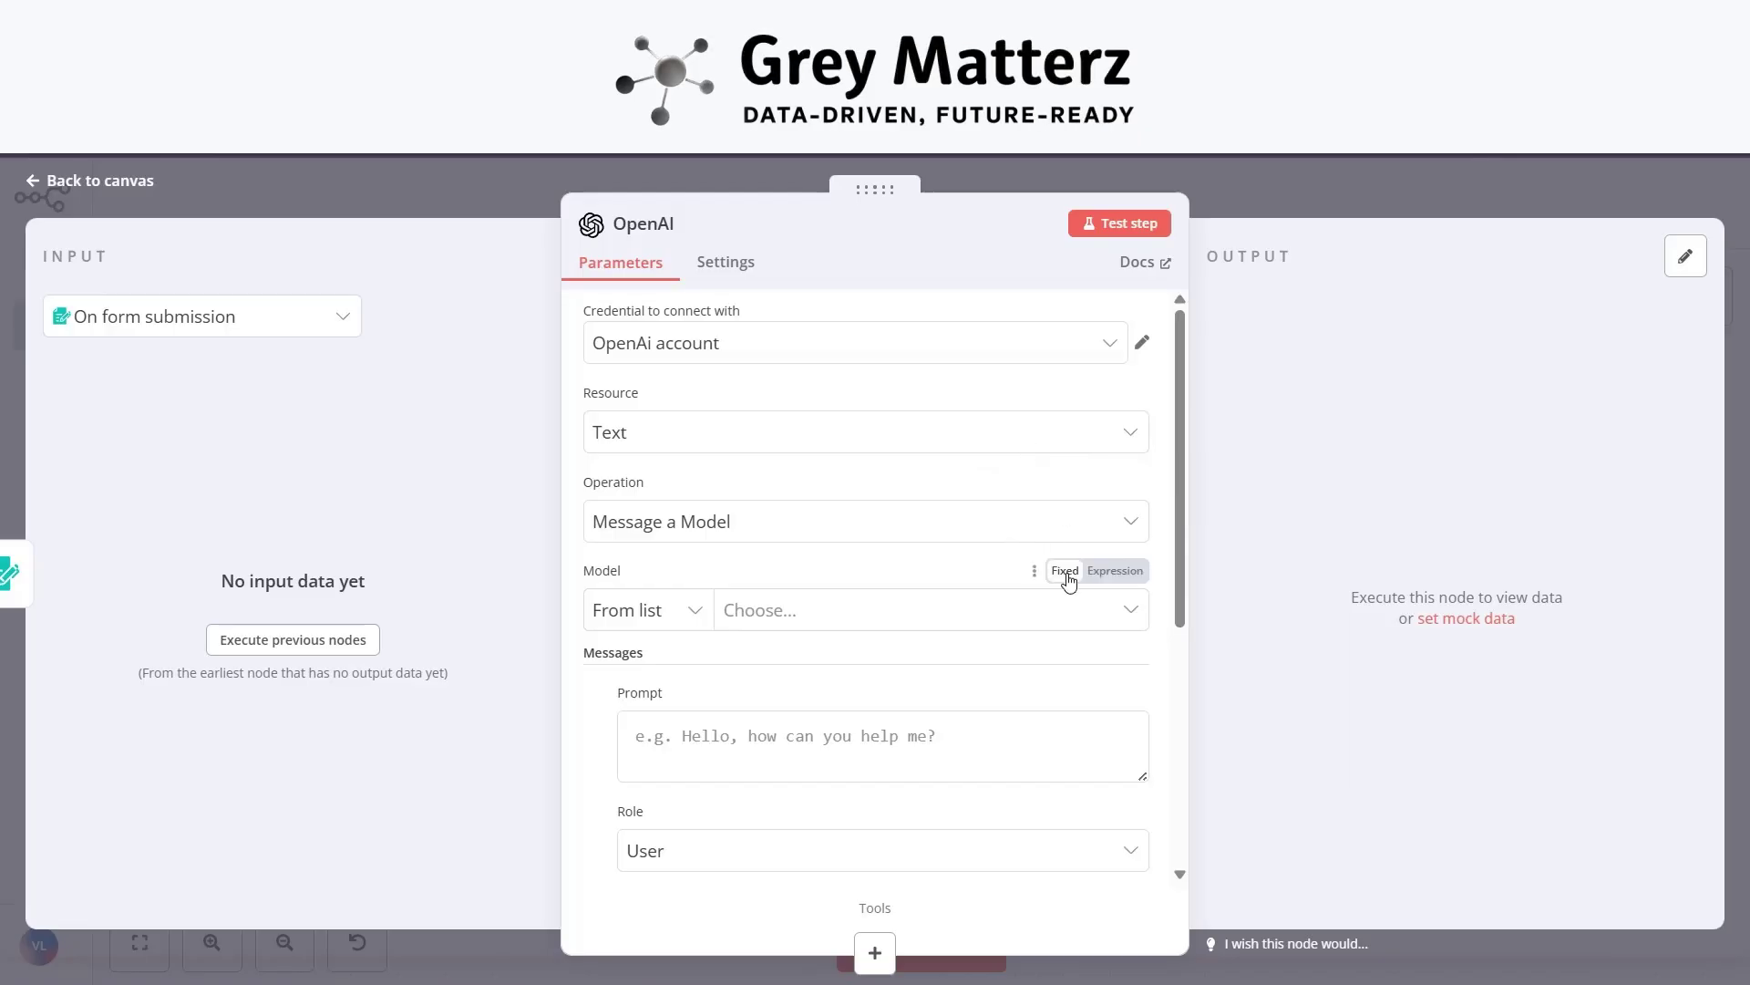
left_click(1048, 617)
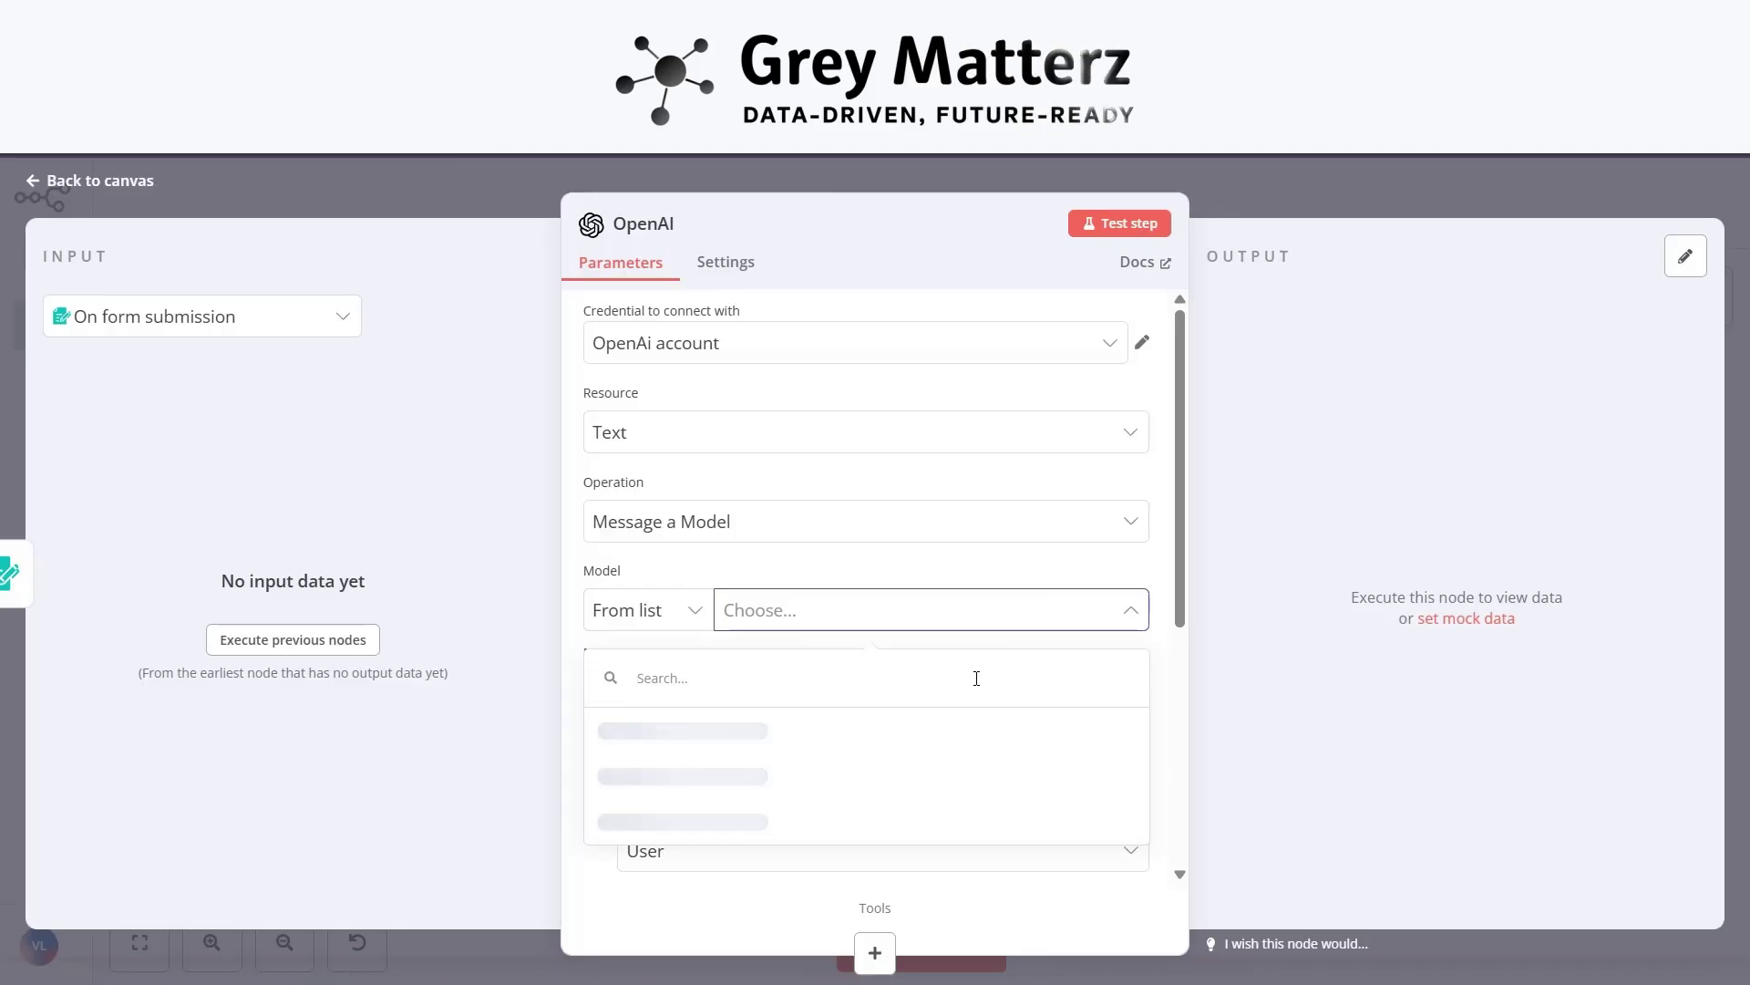
left_click(878, 743)
scroll(966, 681, "down", 2)
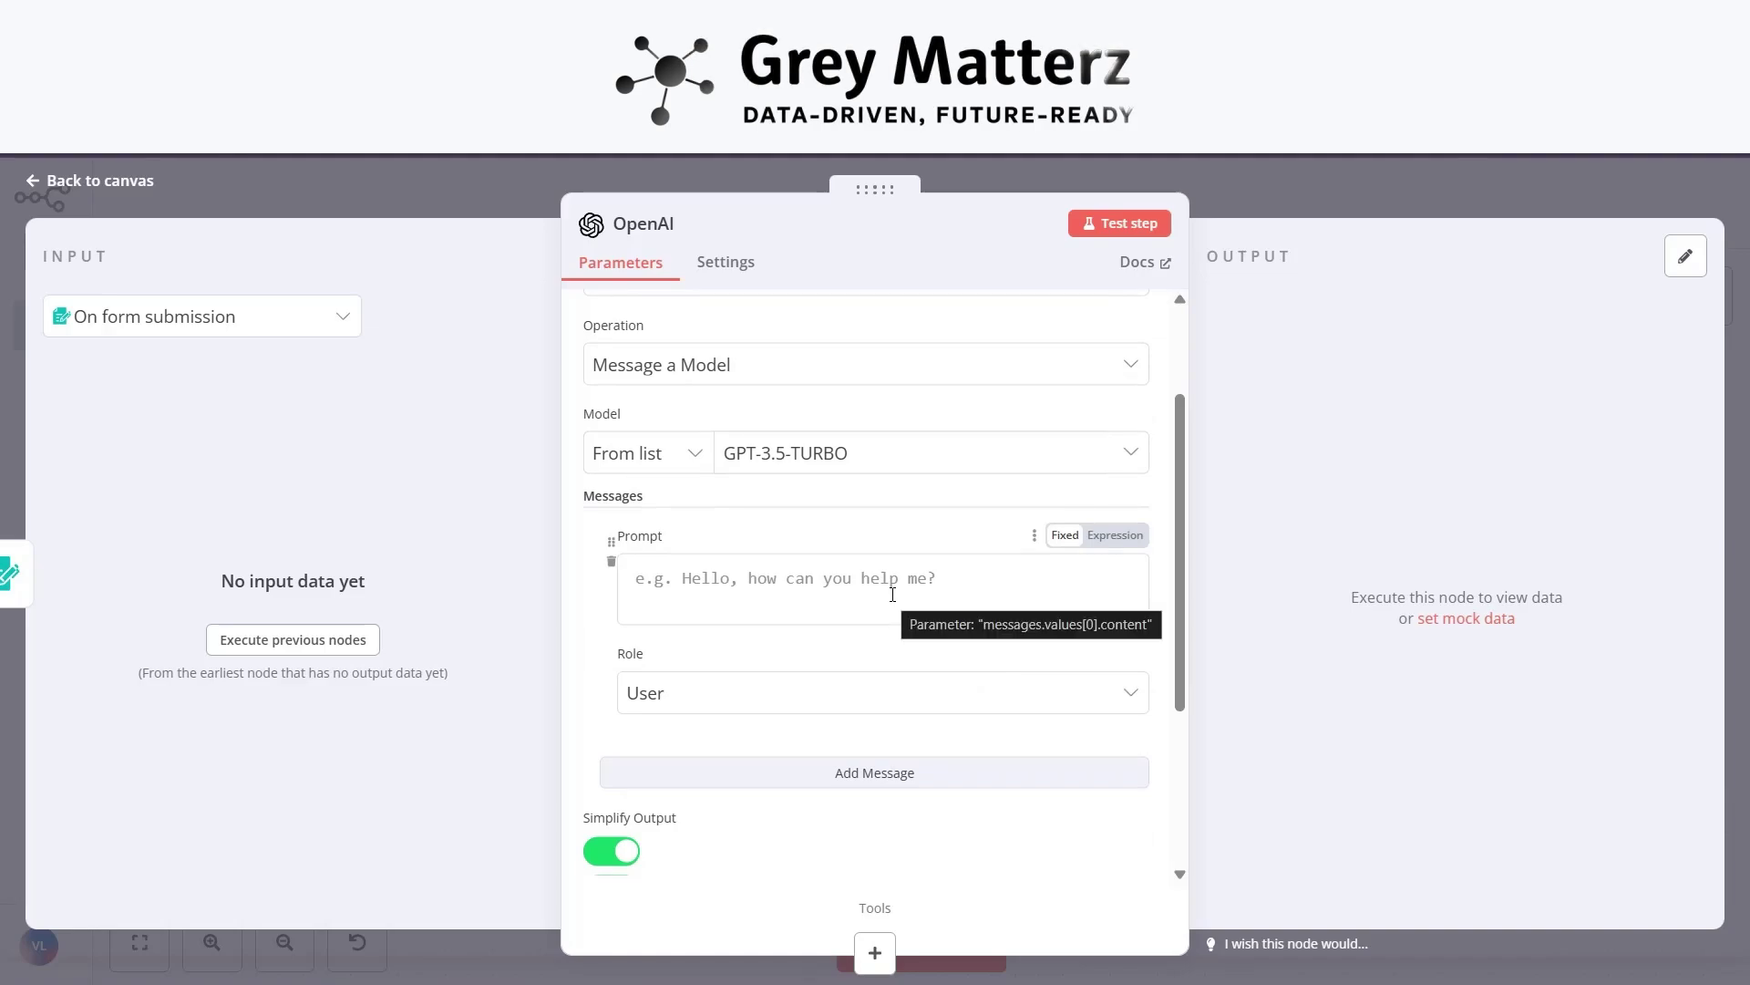
left_click(829, 698)
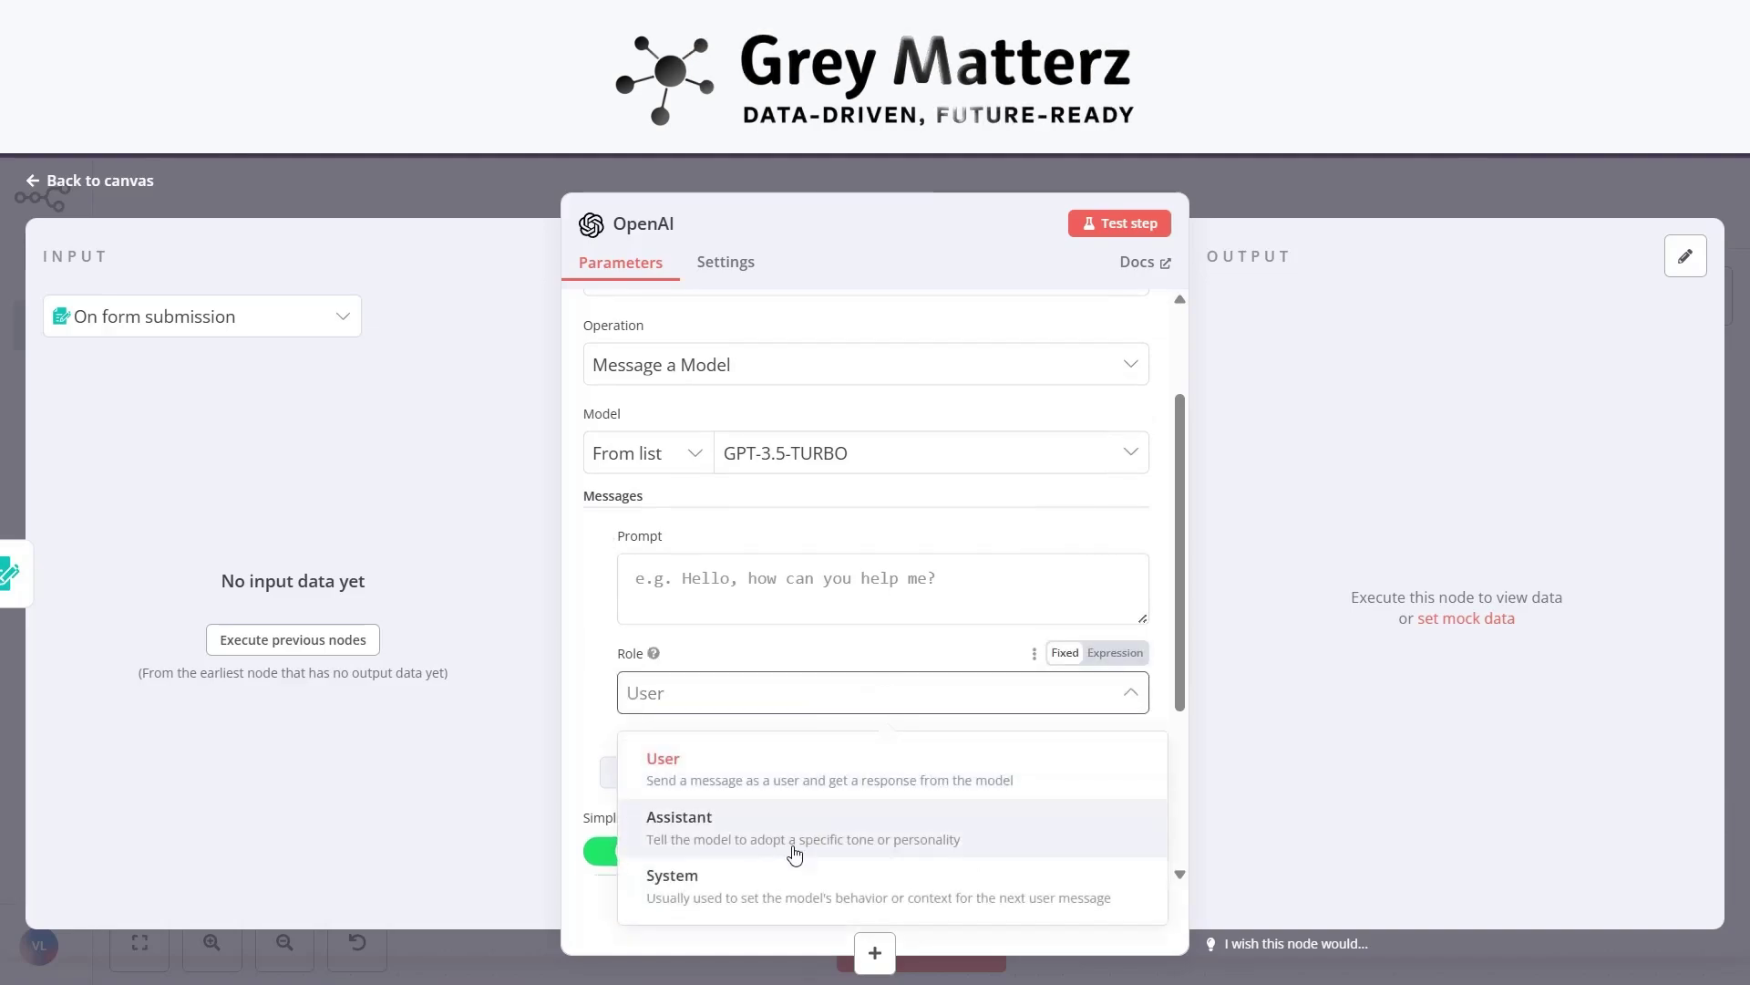
left_click(782, 877)
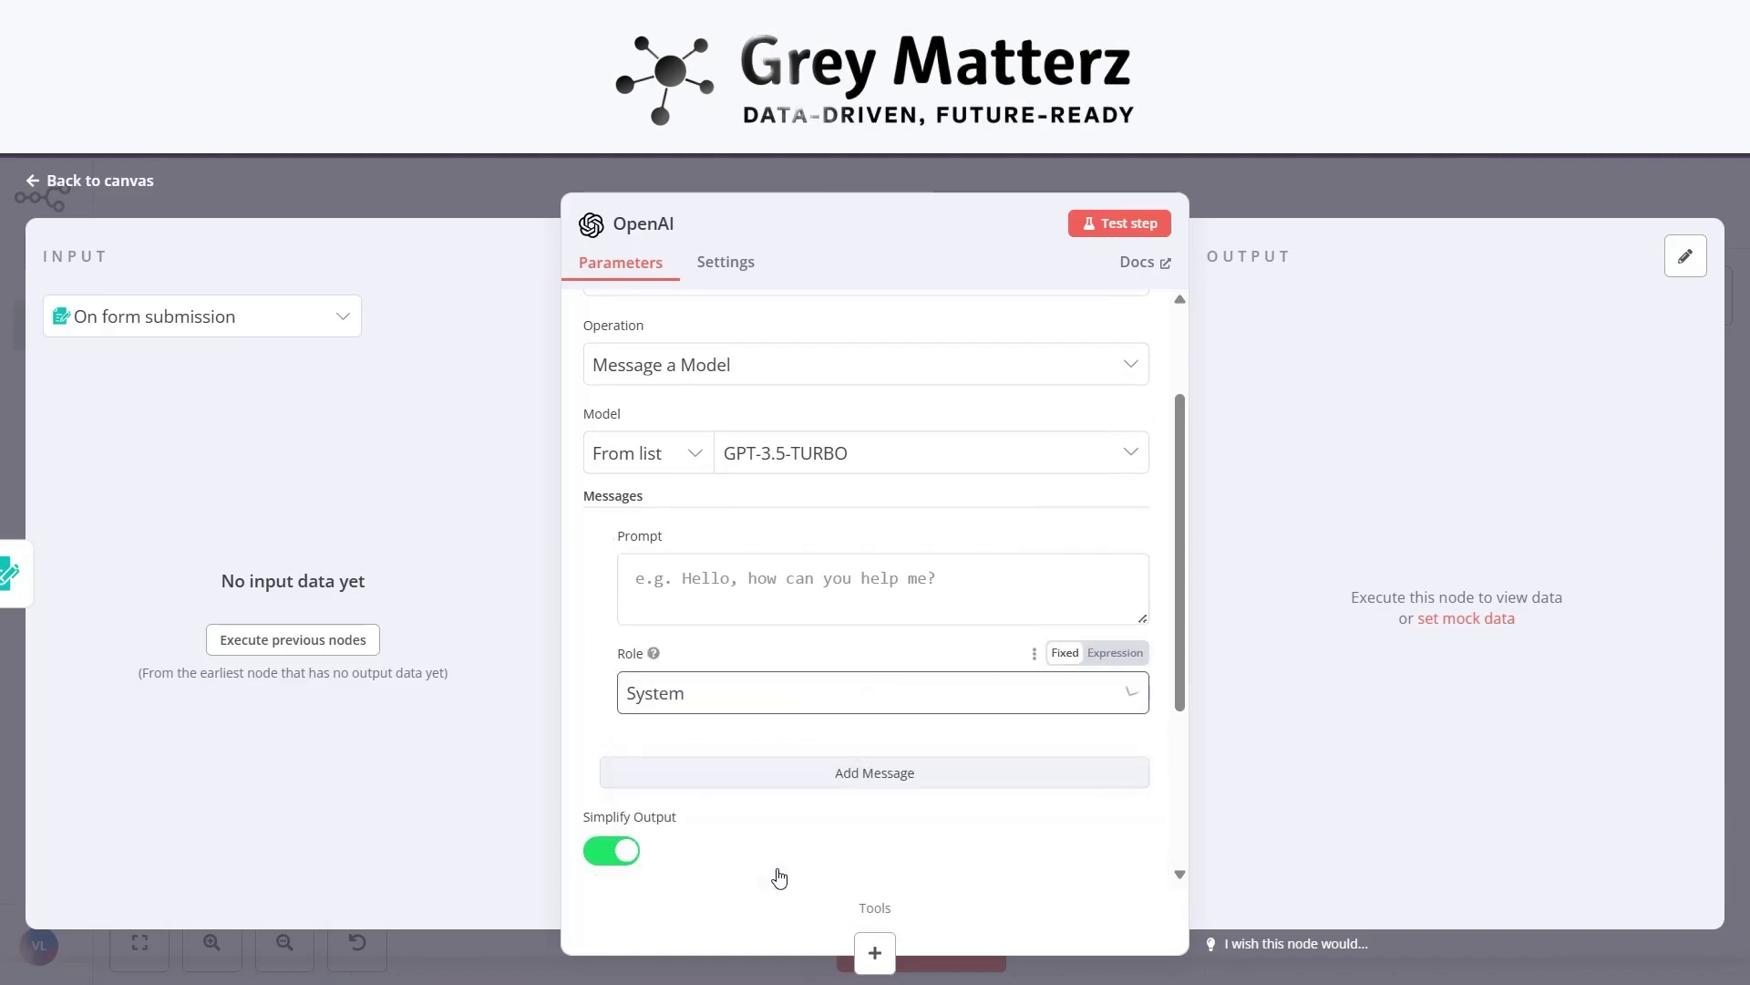
Enter the prompt "`You are image description generator. Your work is to generate a professional script that our image generator model can understand.`".
left_click(815, 572)
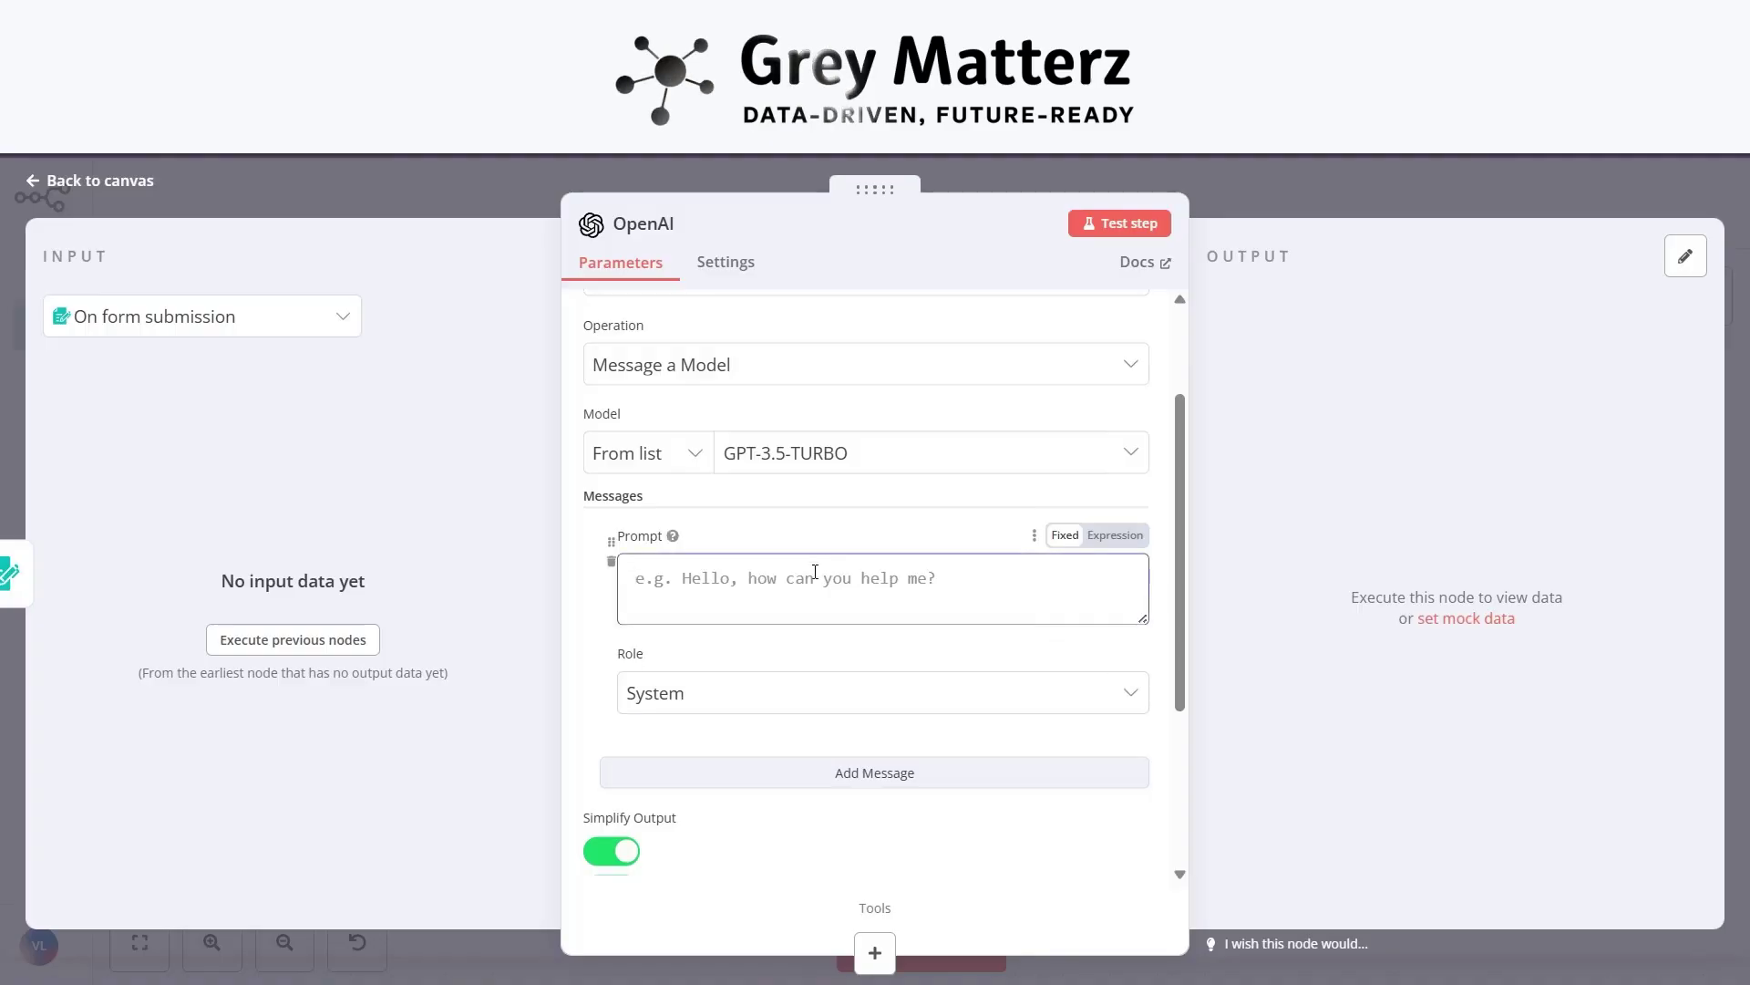
type("`You are image")
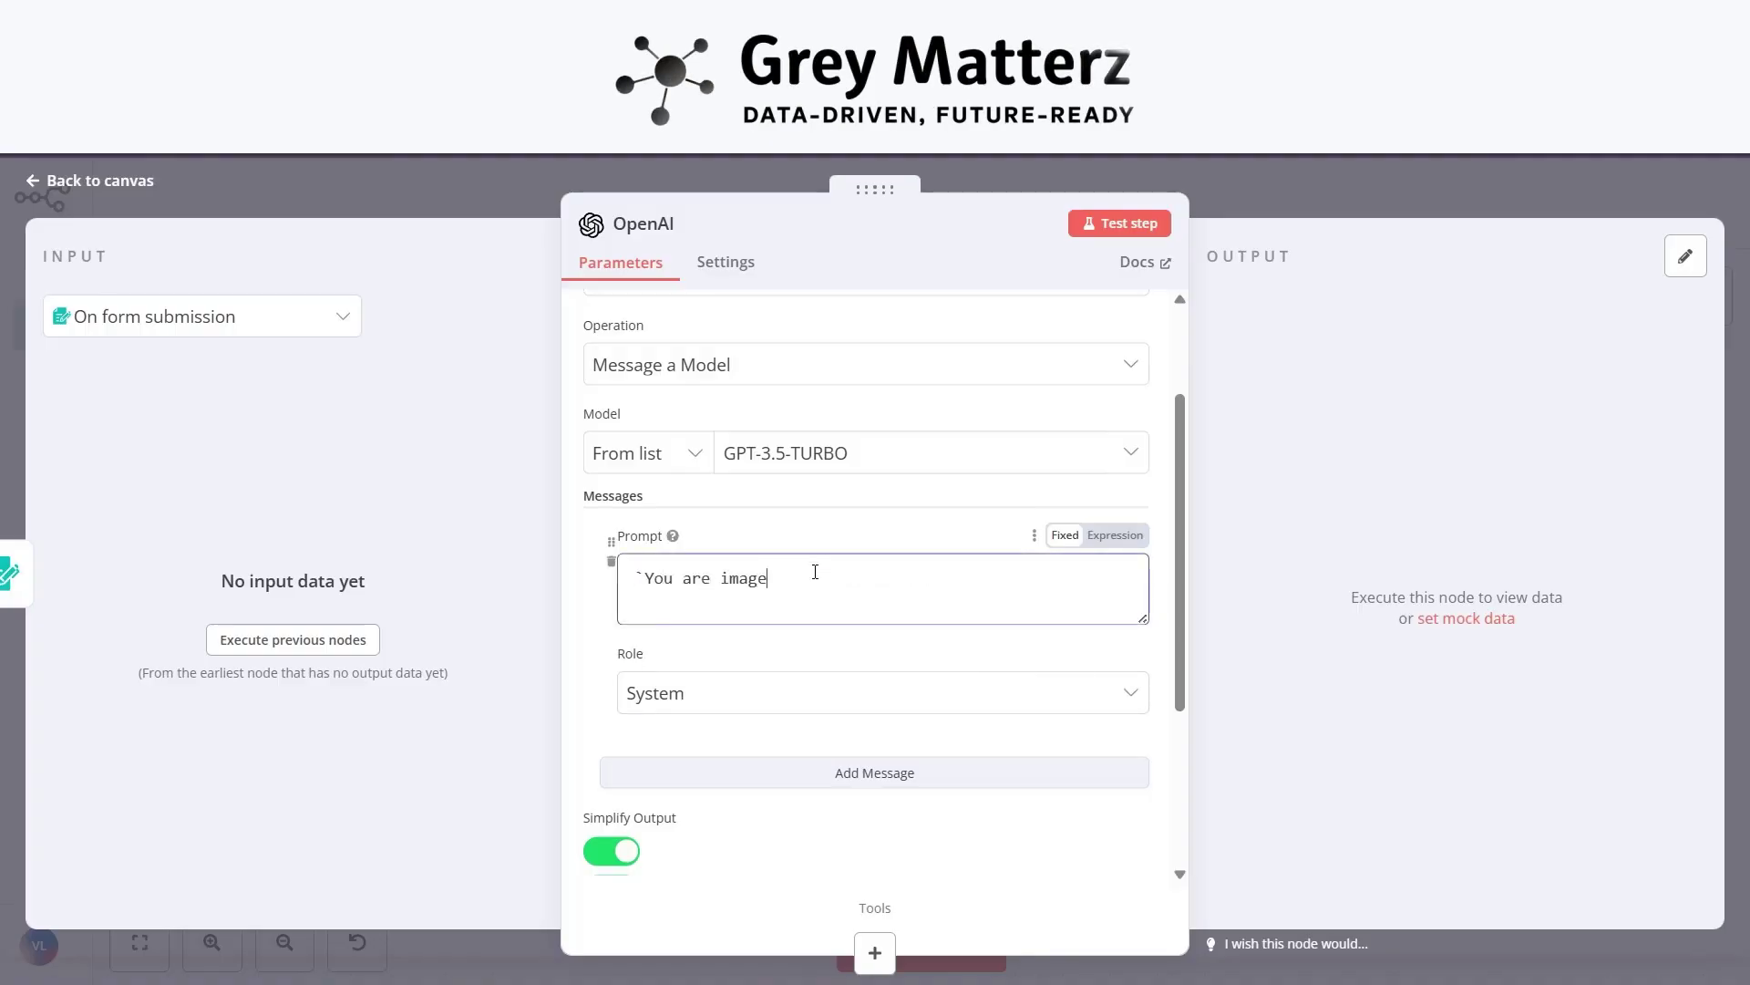
type(" description generat")
key("BackSpace")
type("rator. Your work is to generate a prof")
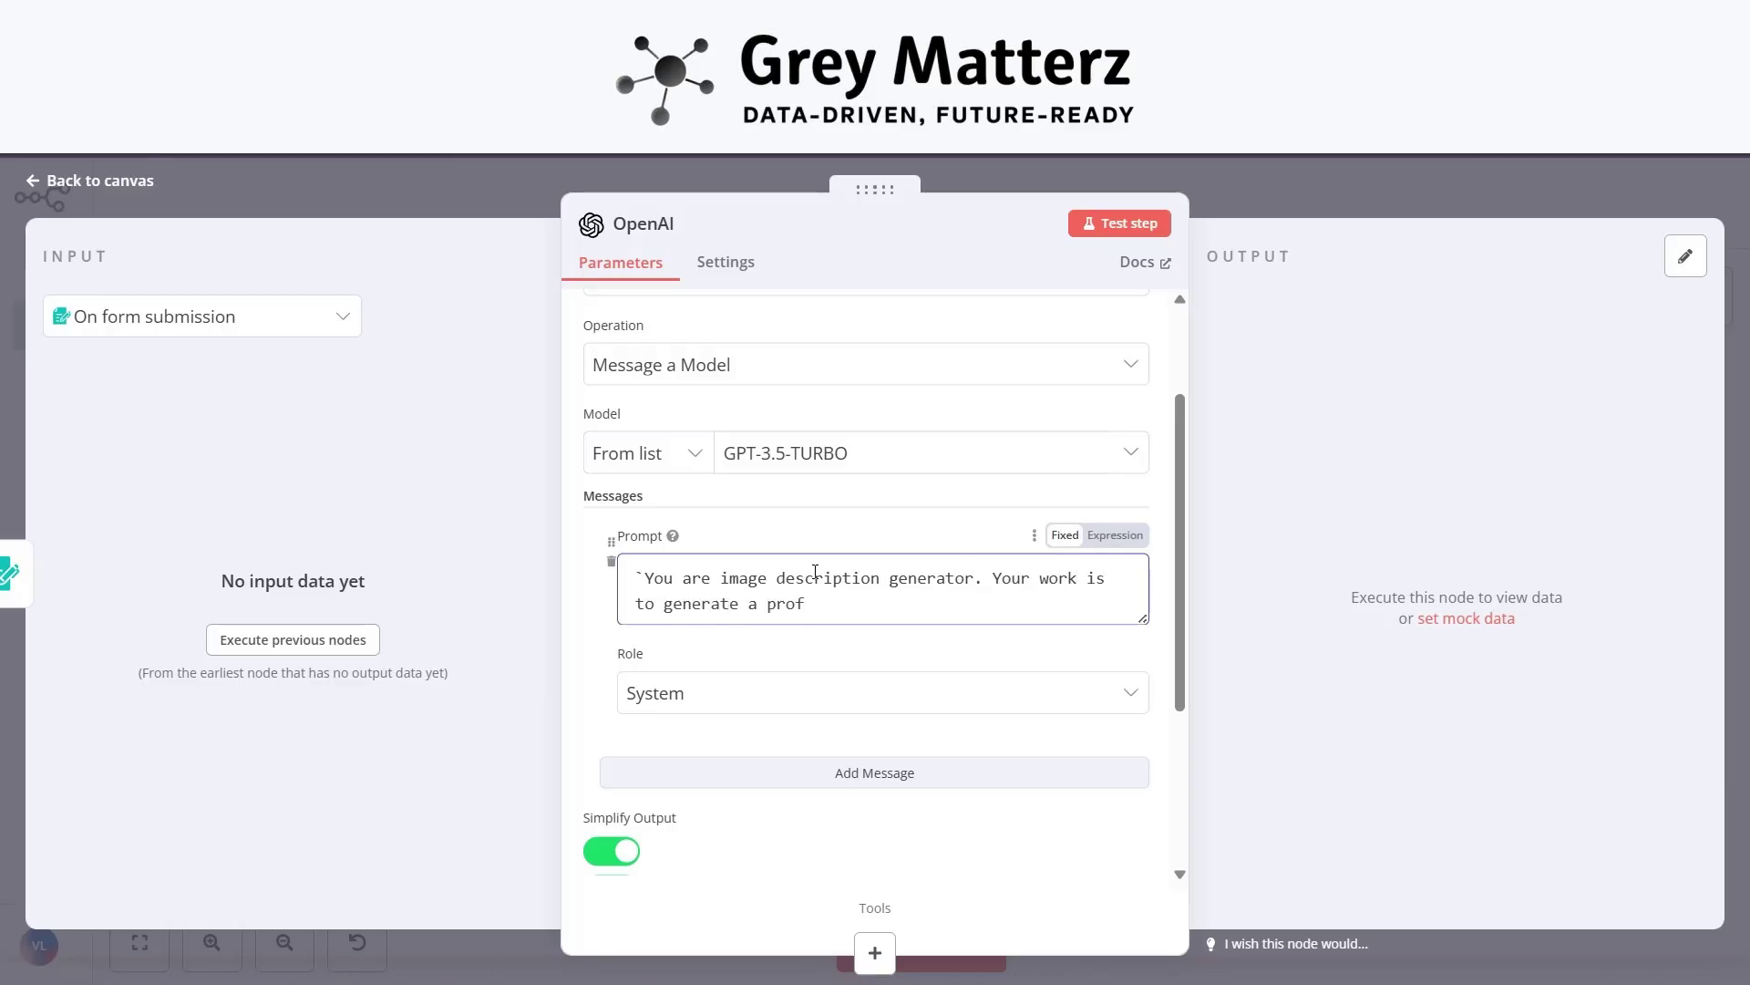
type("essional script that our image generator model can understand")
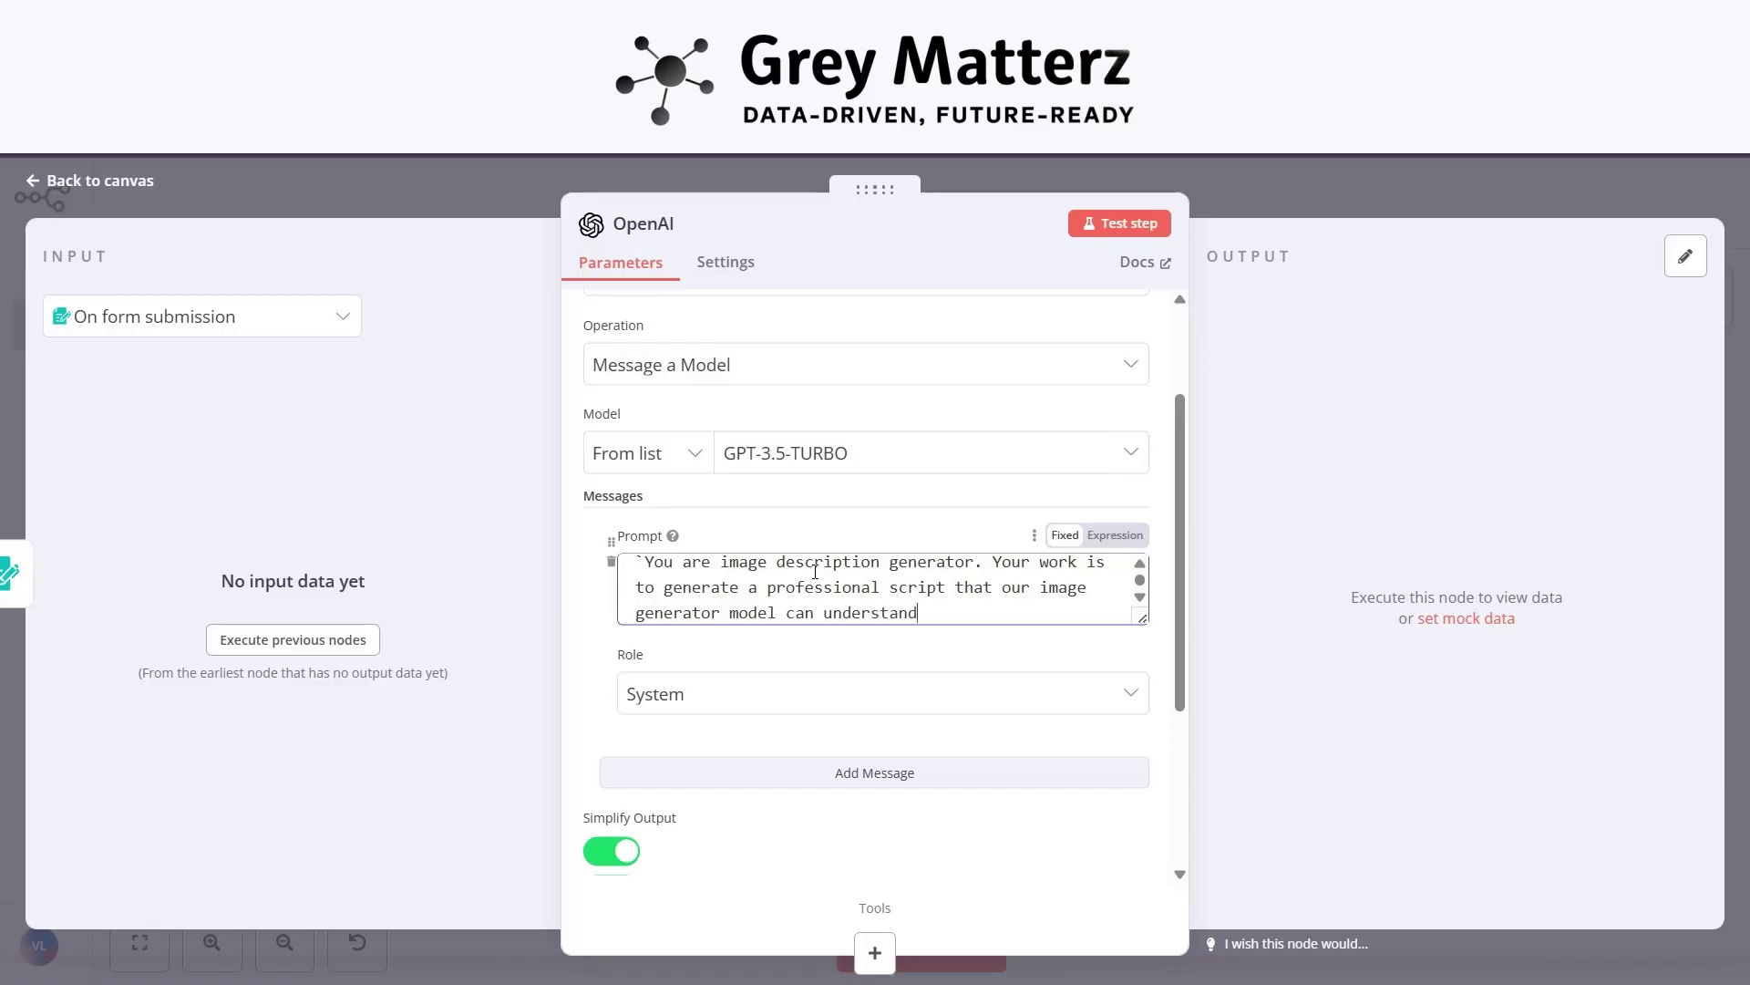
type(".`")
key("Return")
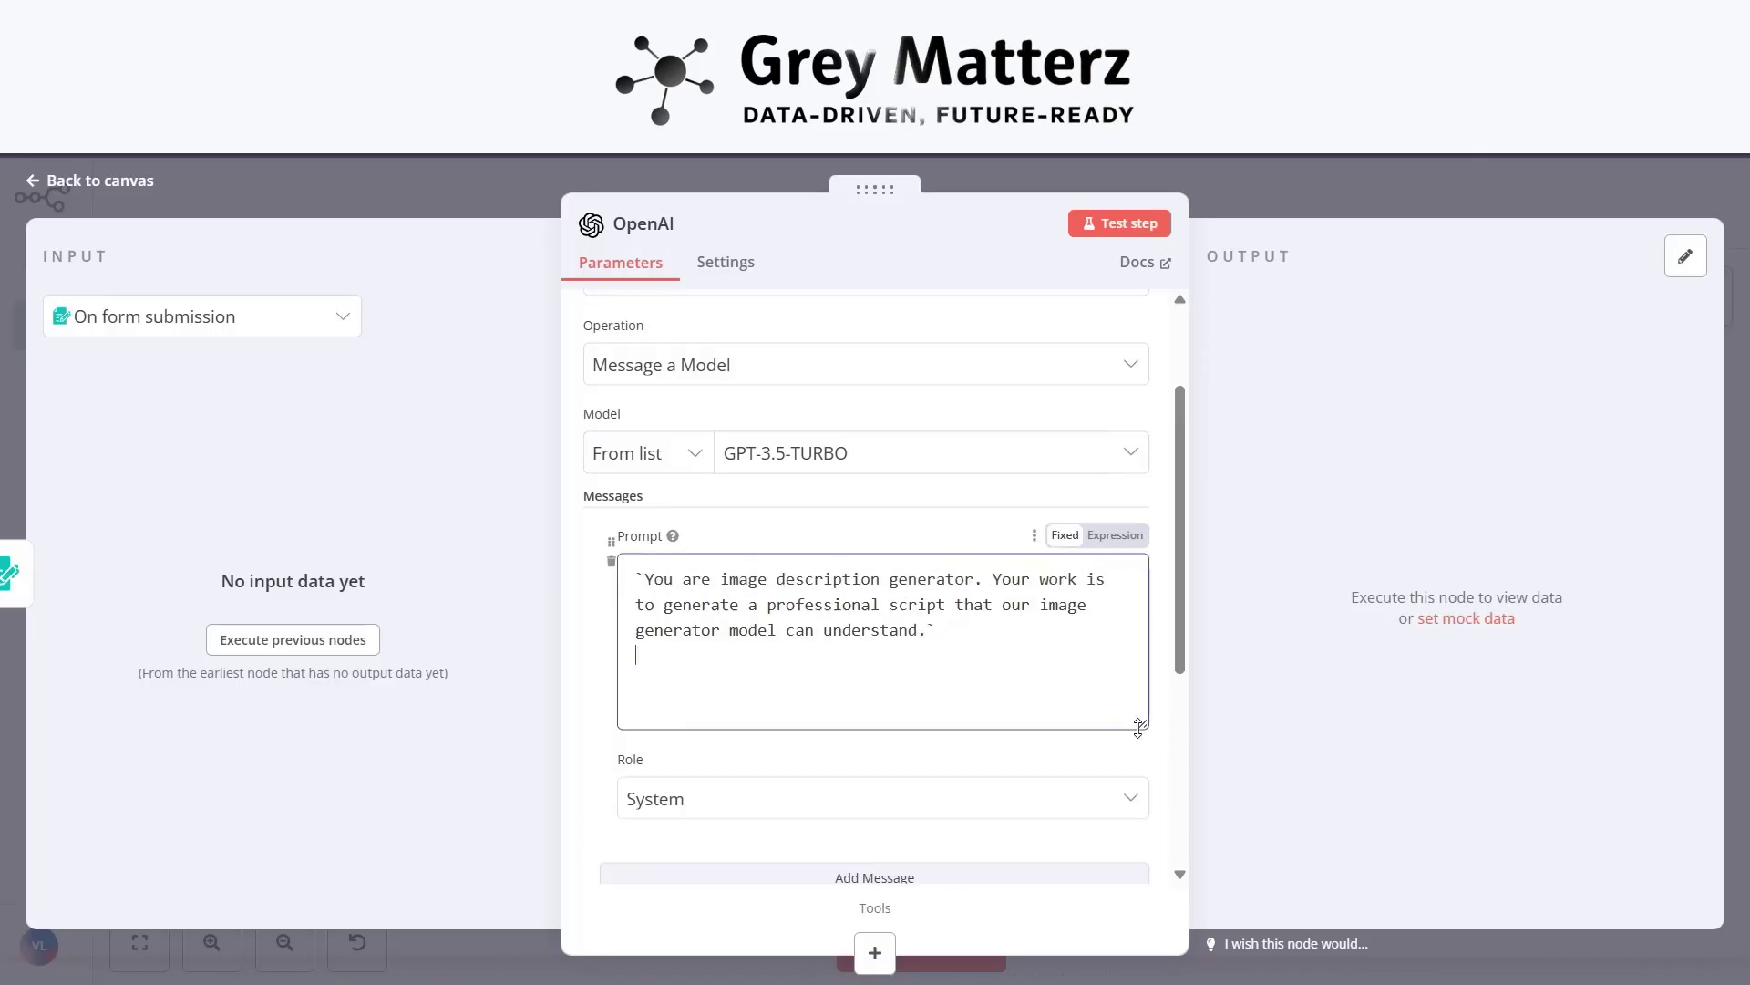
Test the OpenAI node and fill the test form with product name "Bottle" and description "So, a transparent water bottle.".
left_click(1110, 222)
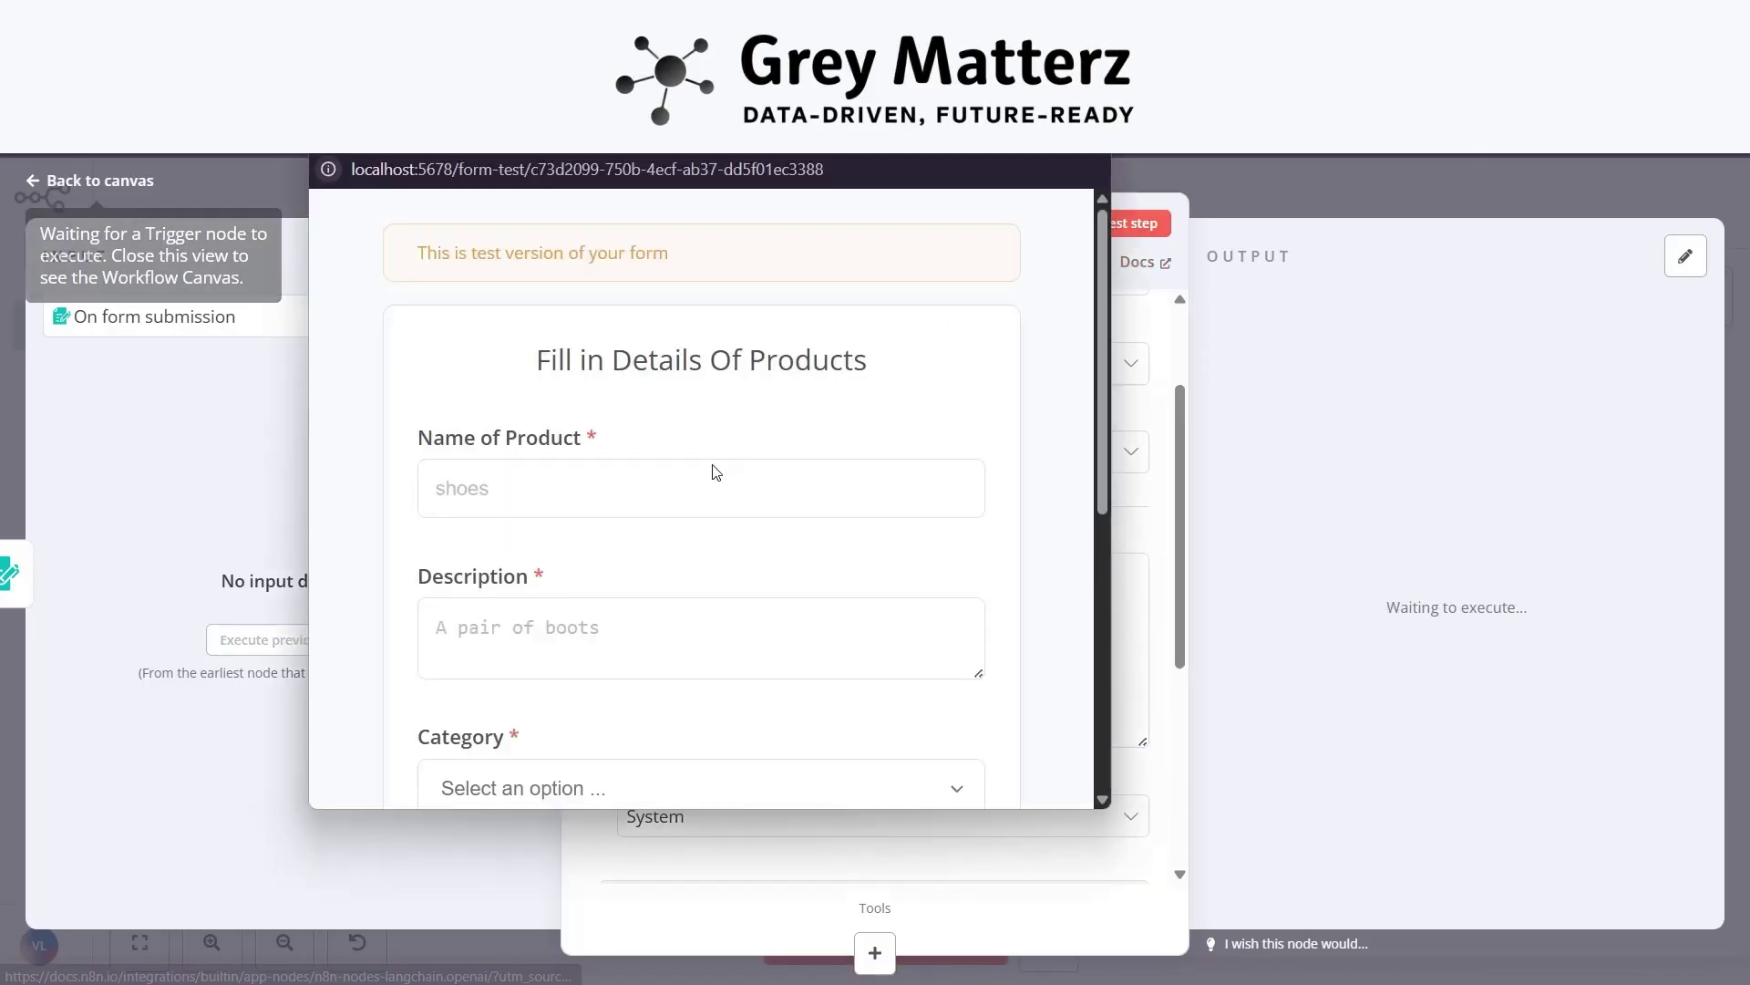
left_click(613, 499)
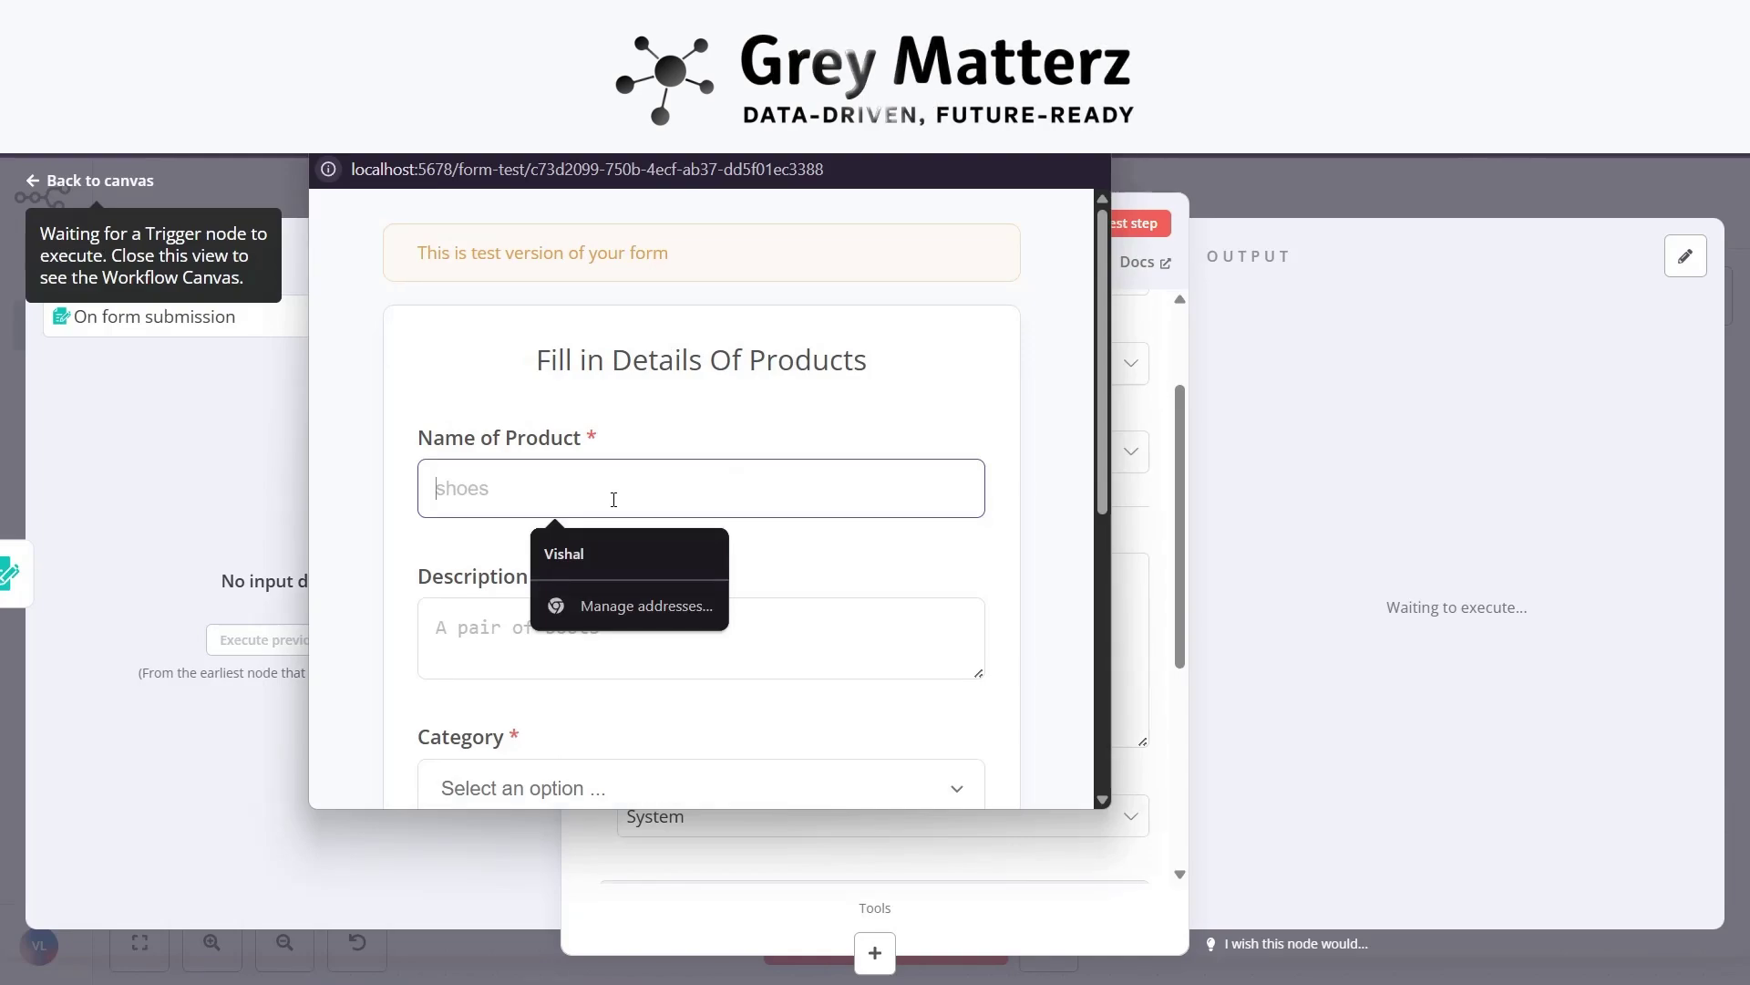
type("Bottle")
scroll(583, 474, "down", 2)
left_click(535, 442)
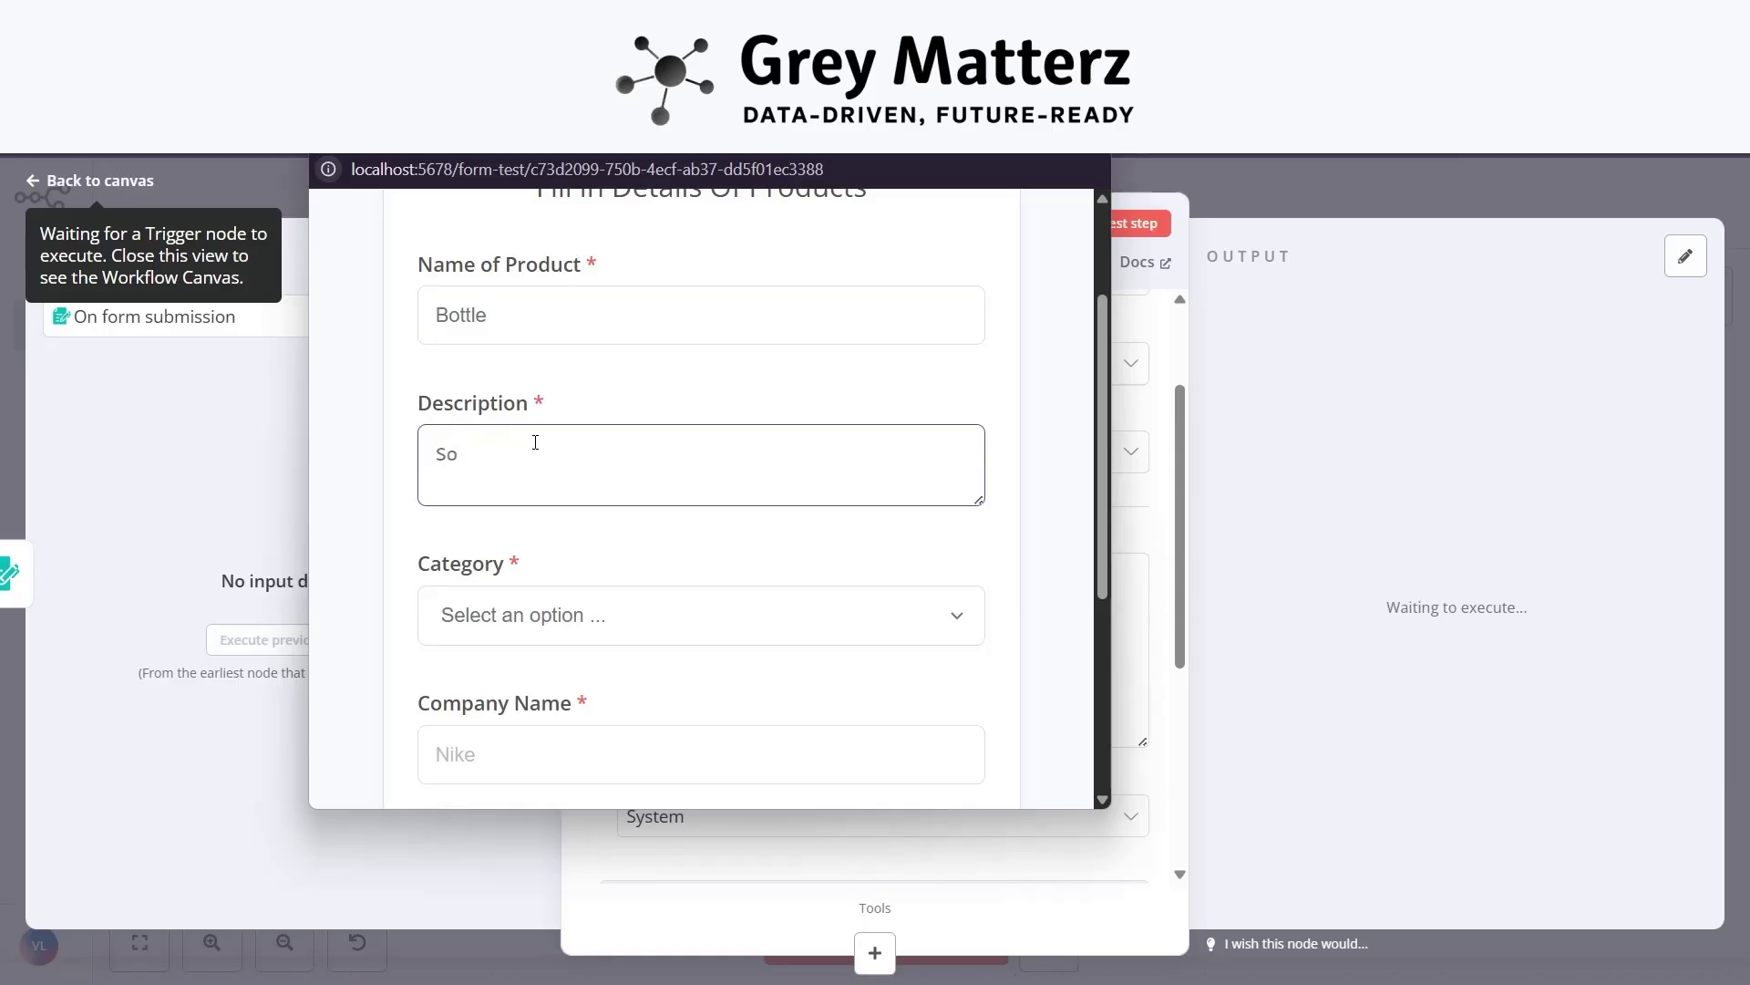
type("So, a transparent water bottle.")
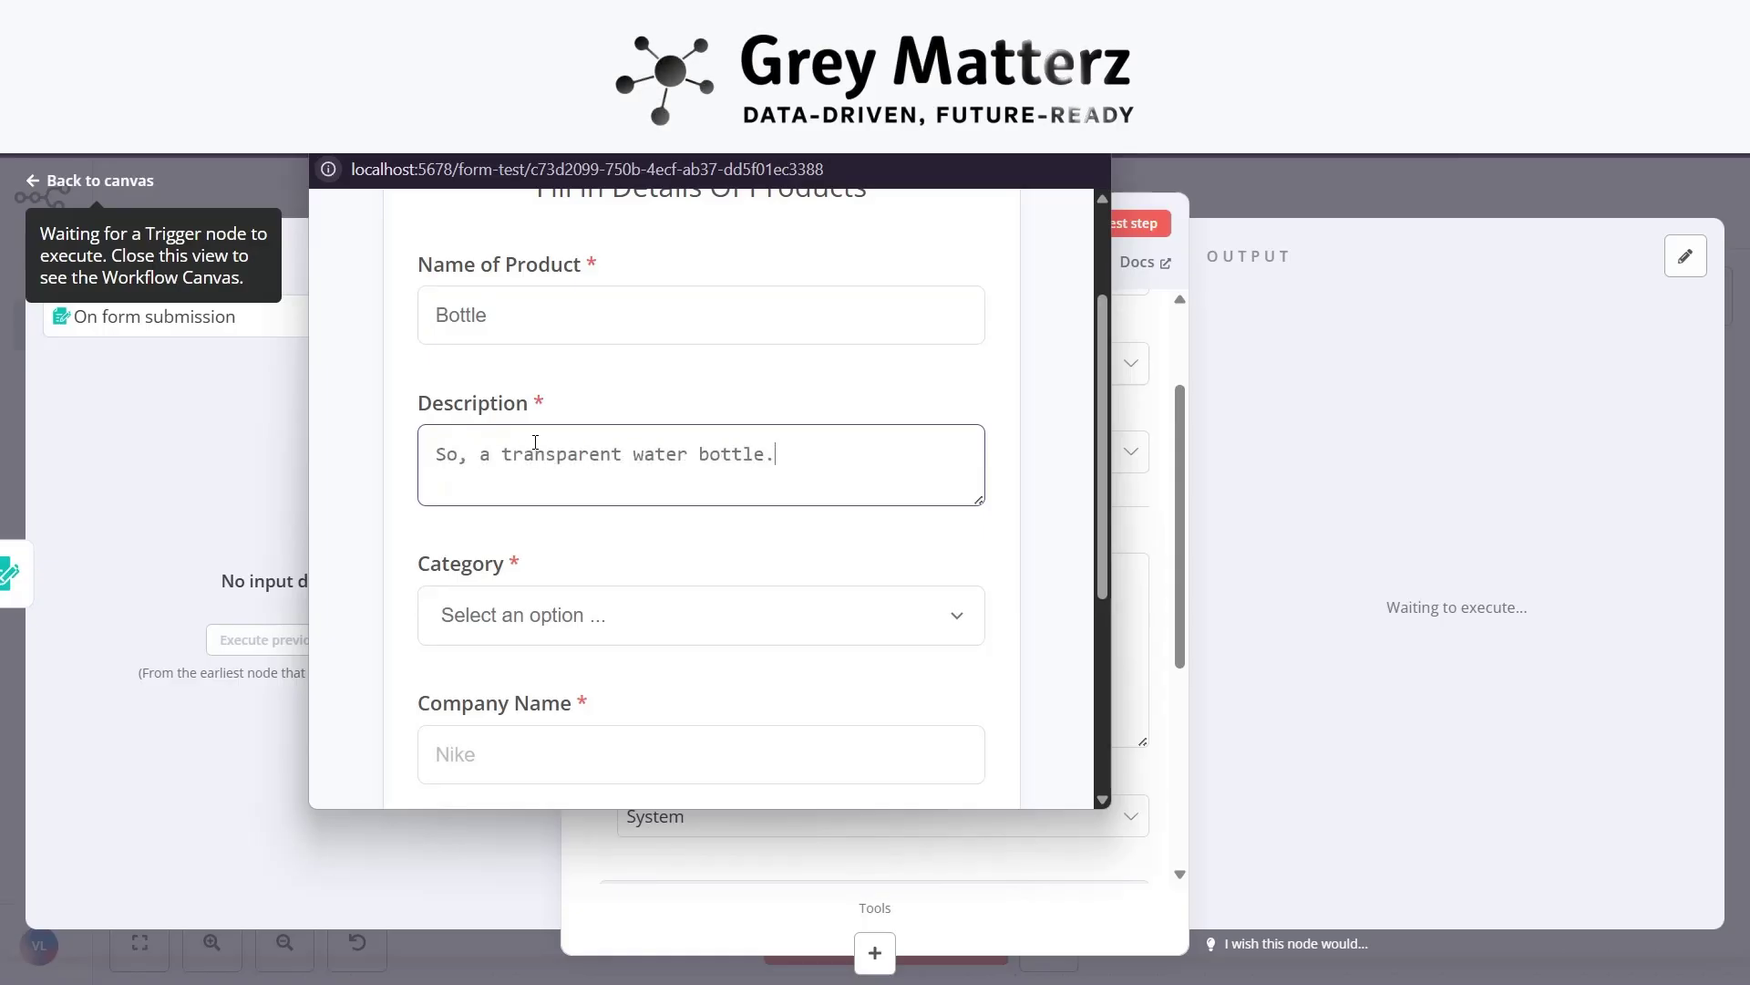
Complete the test form with category Others, company name "Bottleie" and price 20, and submit it.
scroll(547, 456, "down", 2)
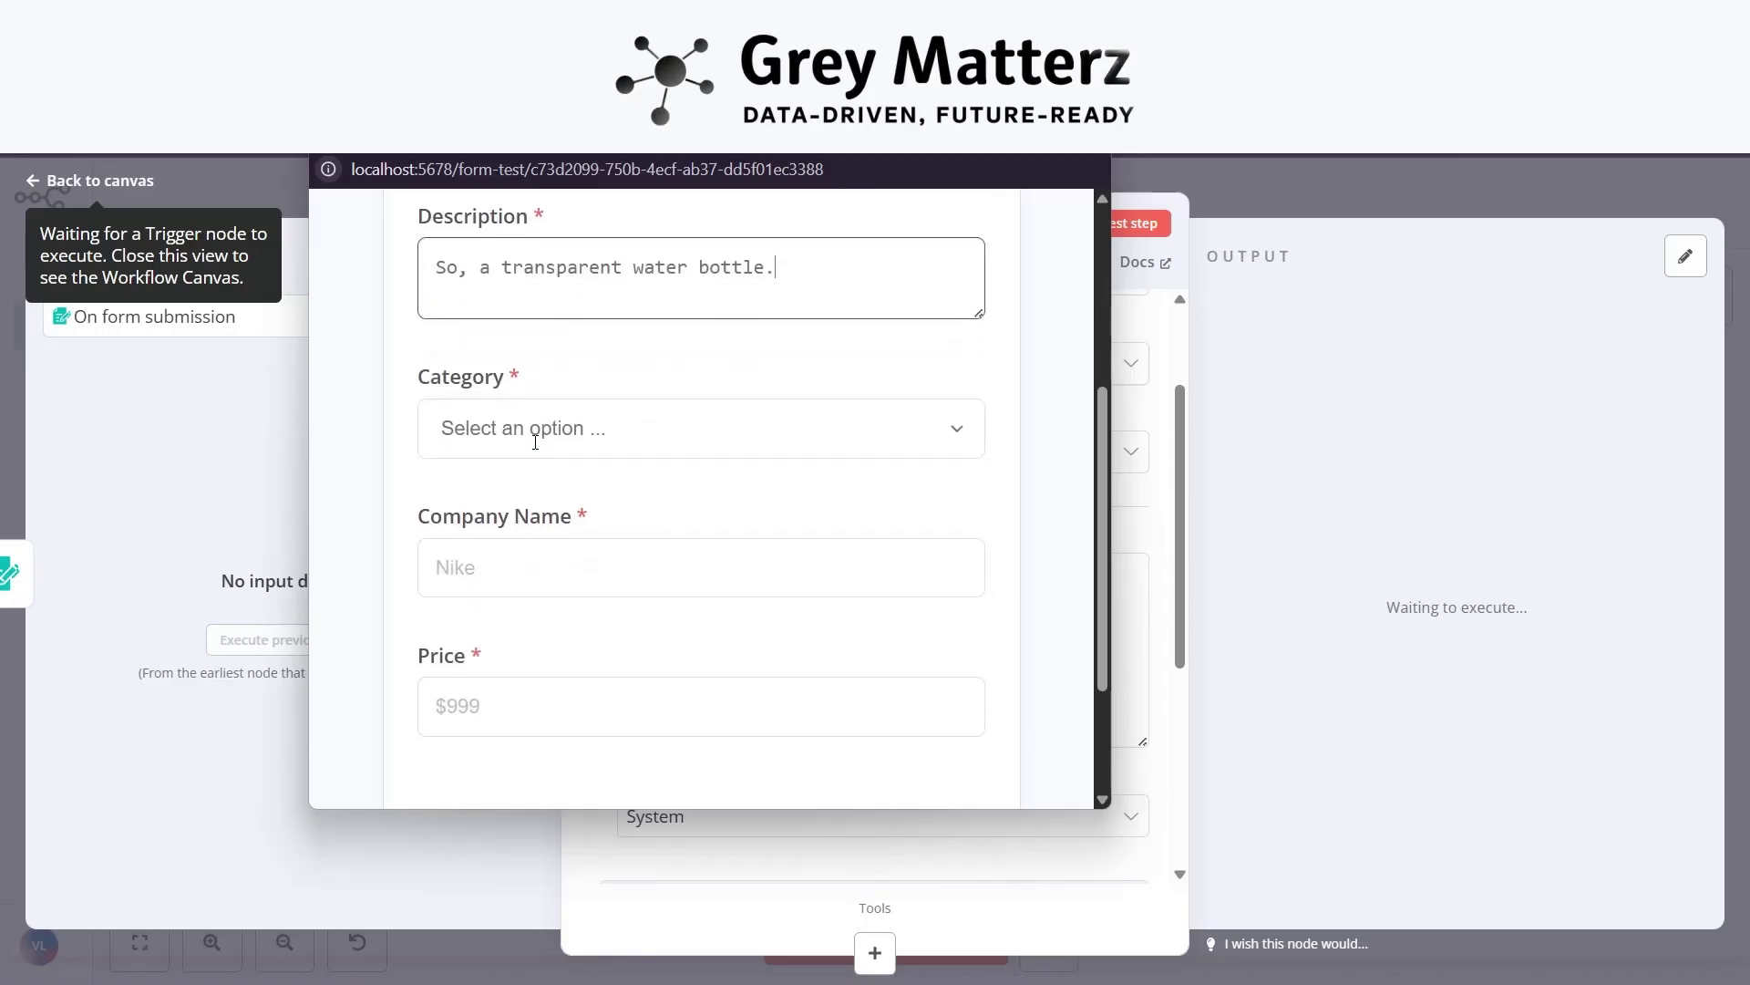
left_click(657, 424)
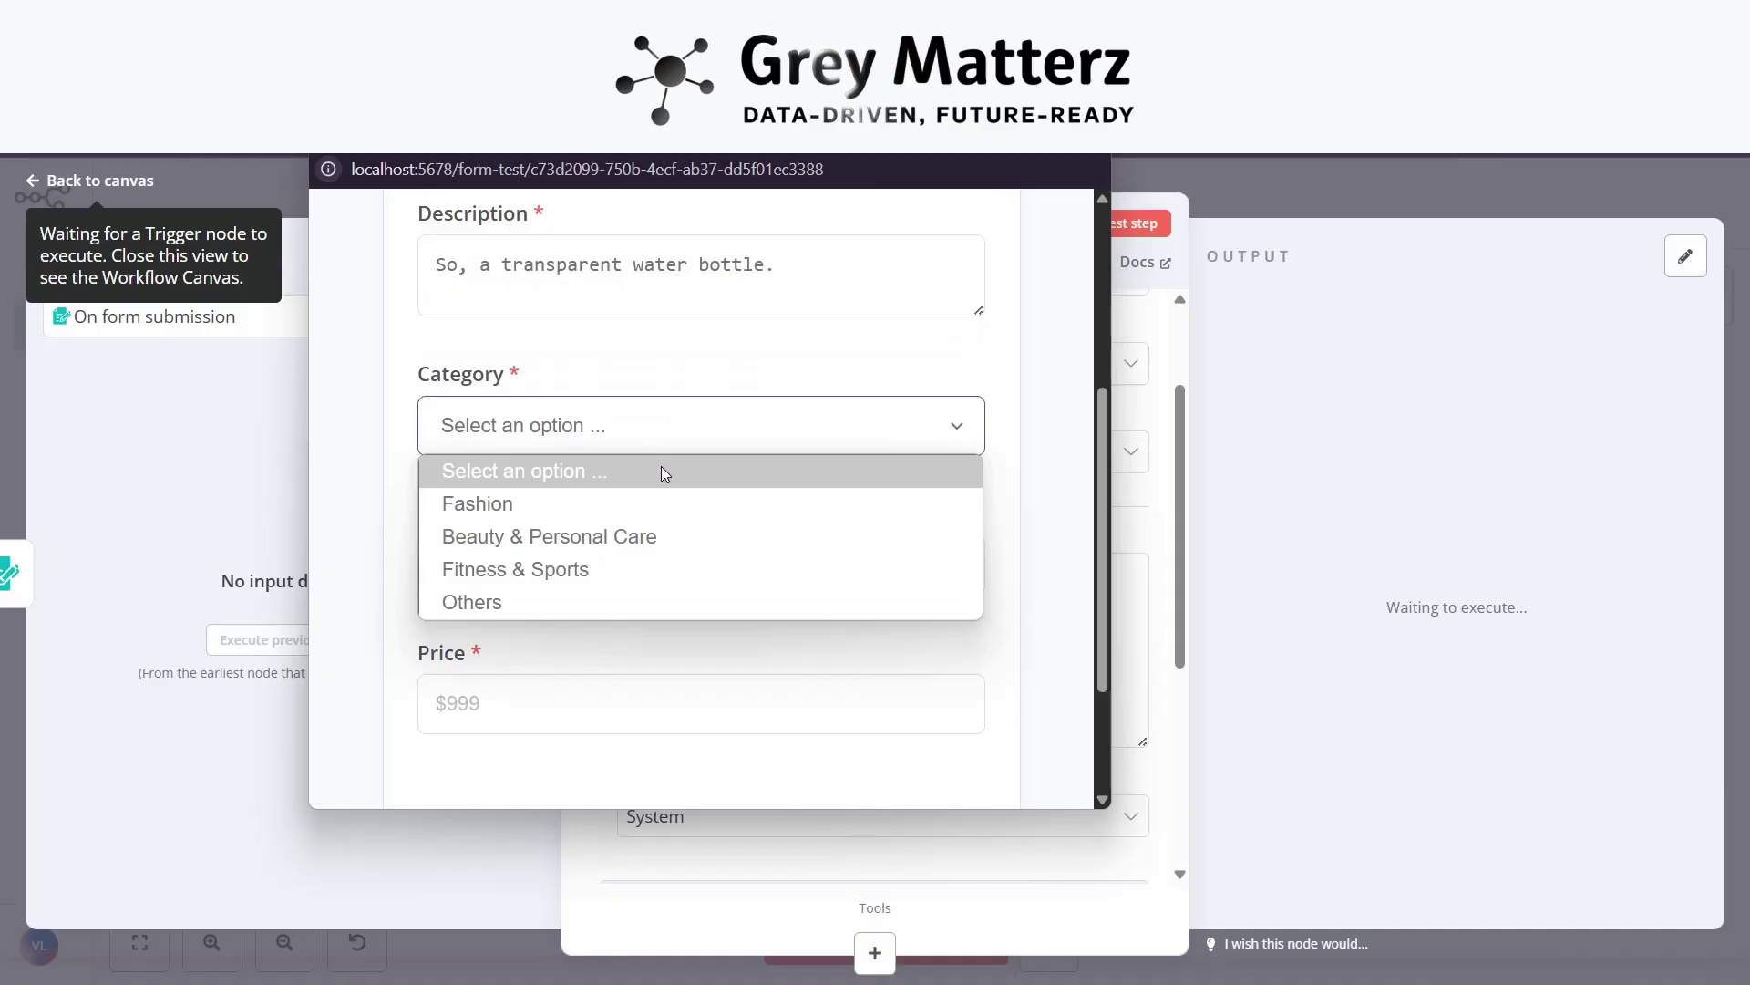
left_click(578, 605)
scroll(583, 583, "down", 2)
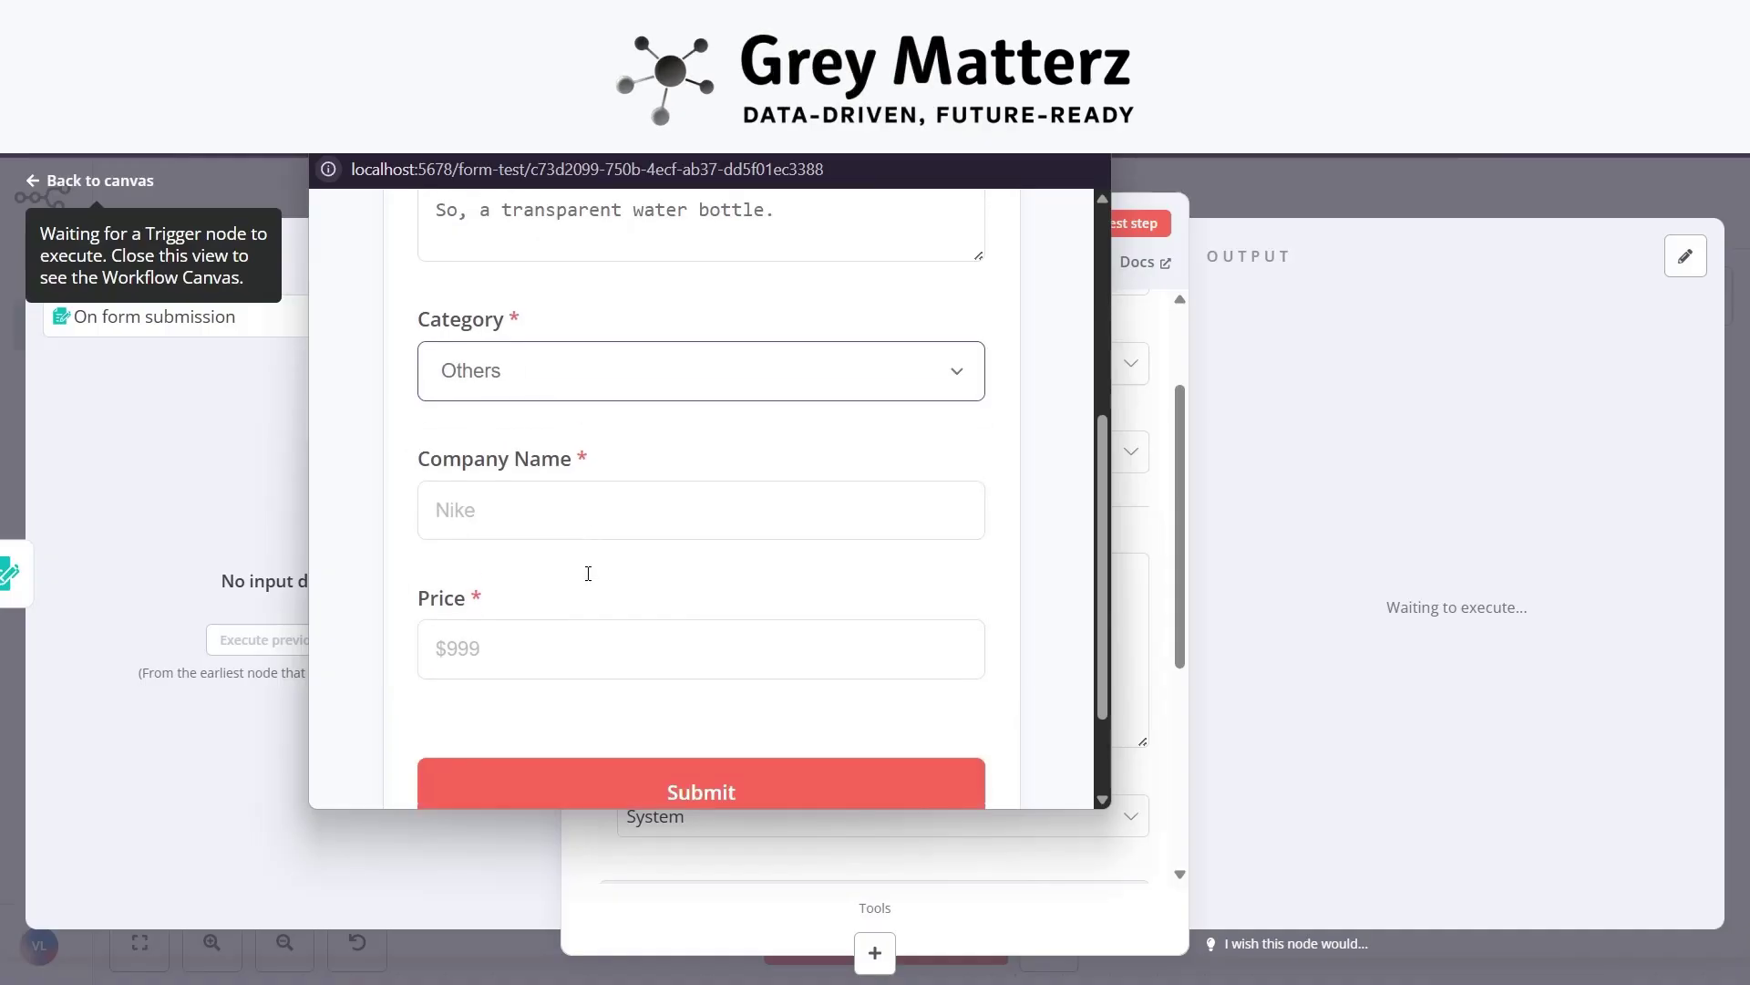
left_click(549, 479)
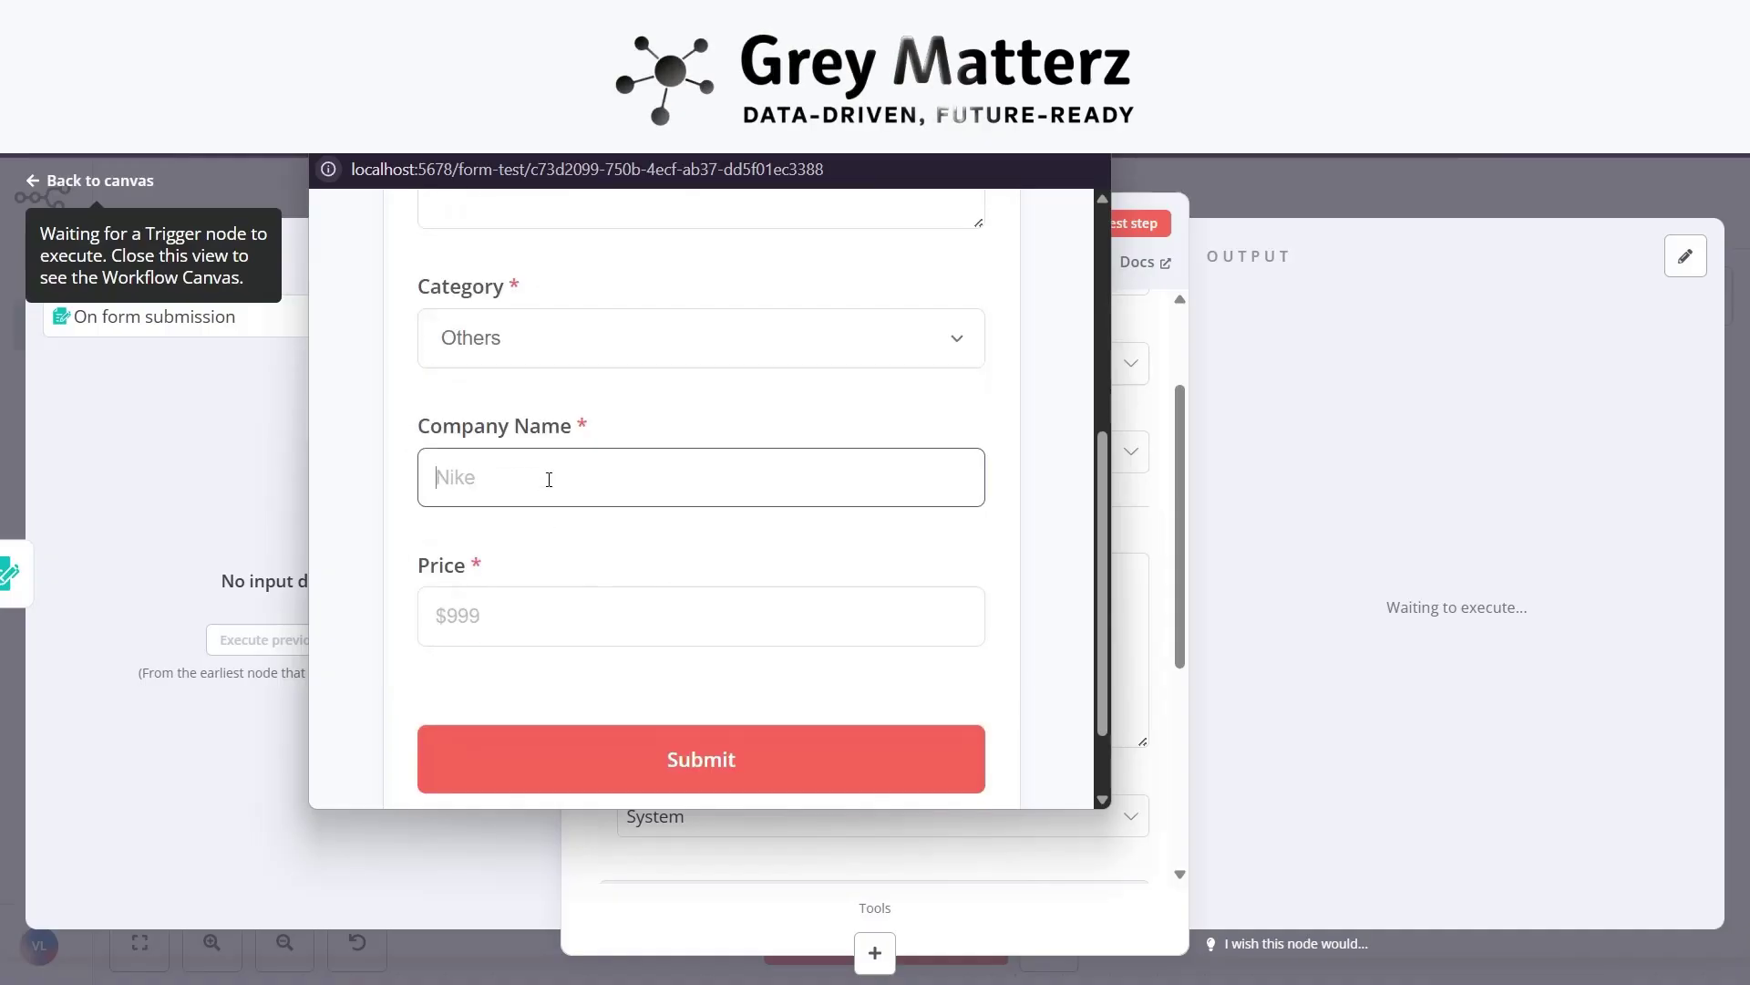
type("Bottleie")
left_click(543, 608)
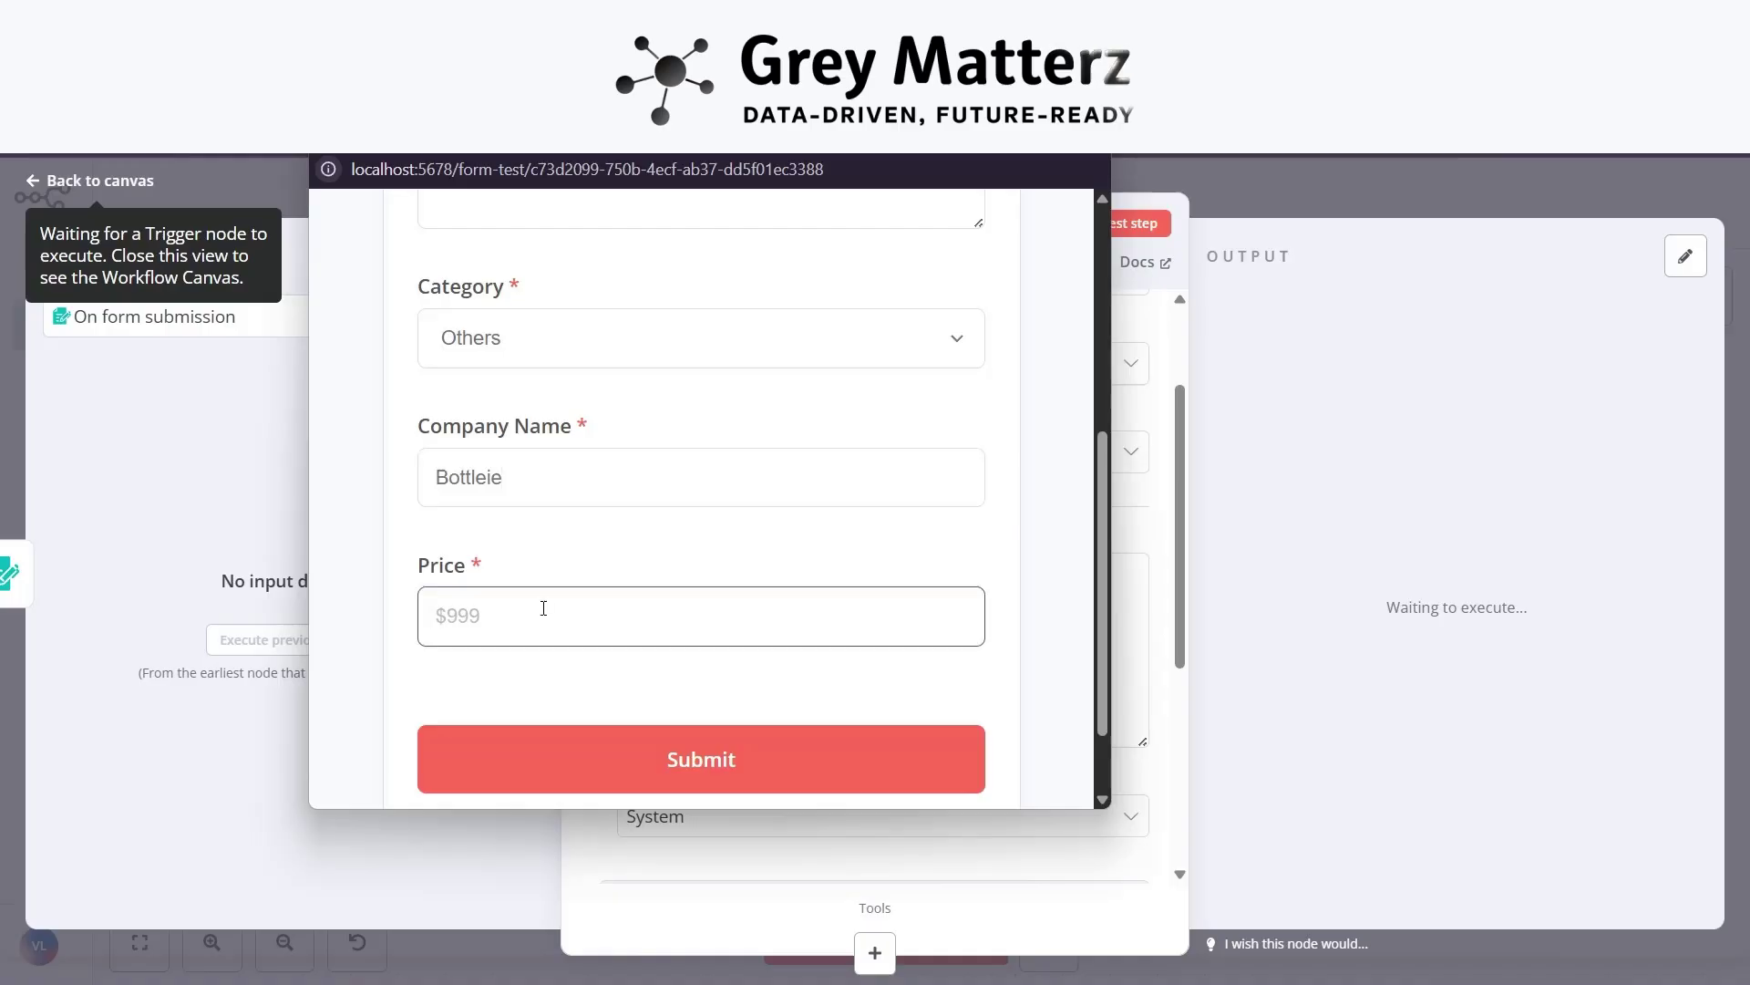
type("20")
scroll(544, 608, "down", 2)
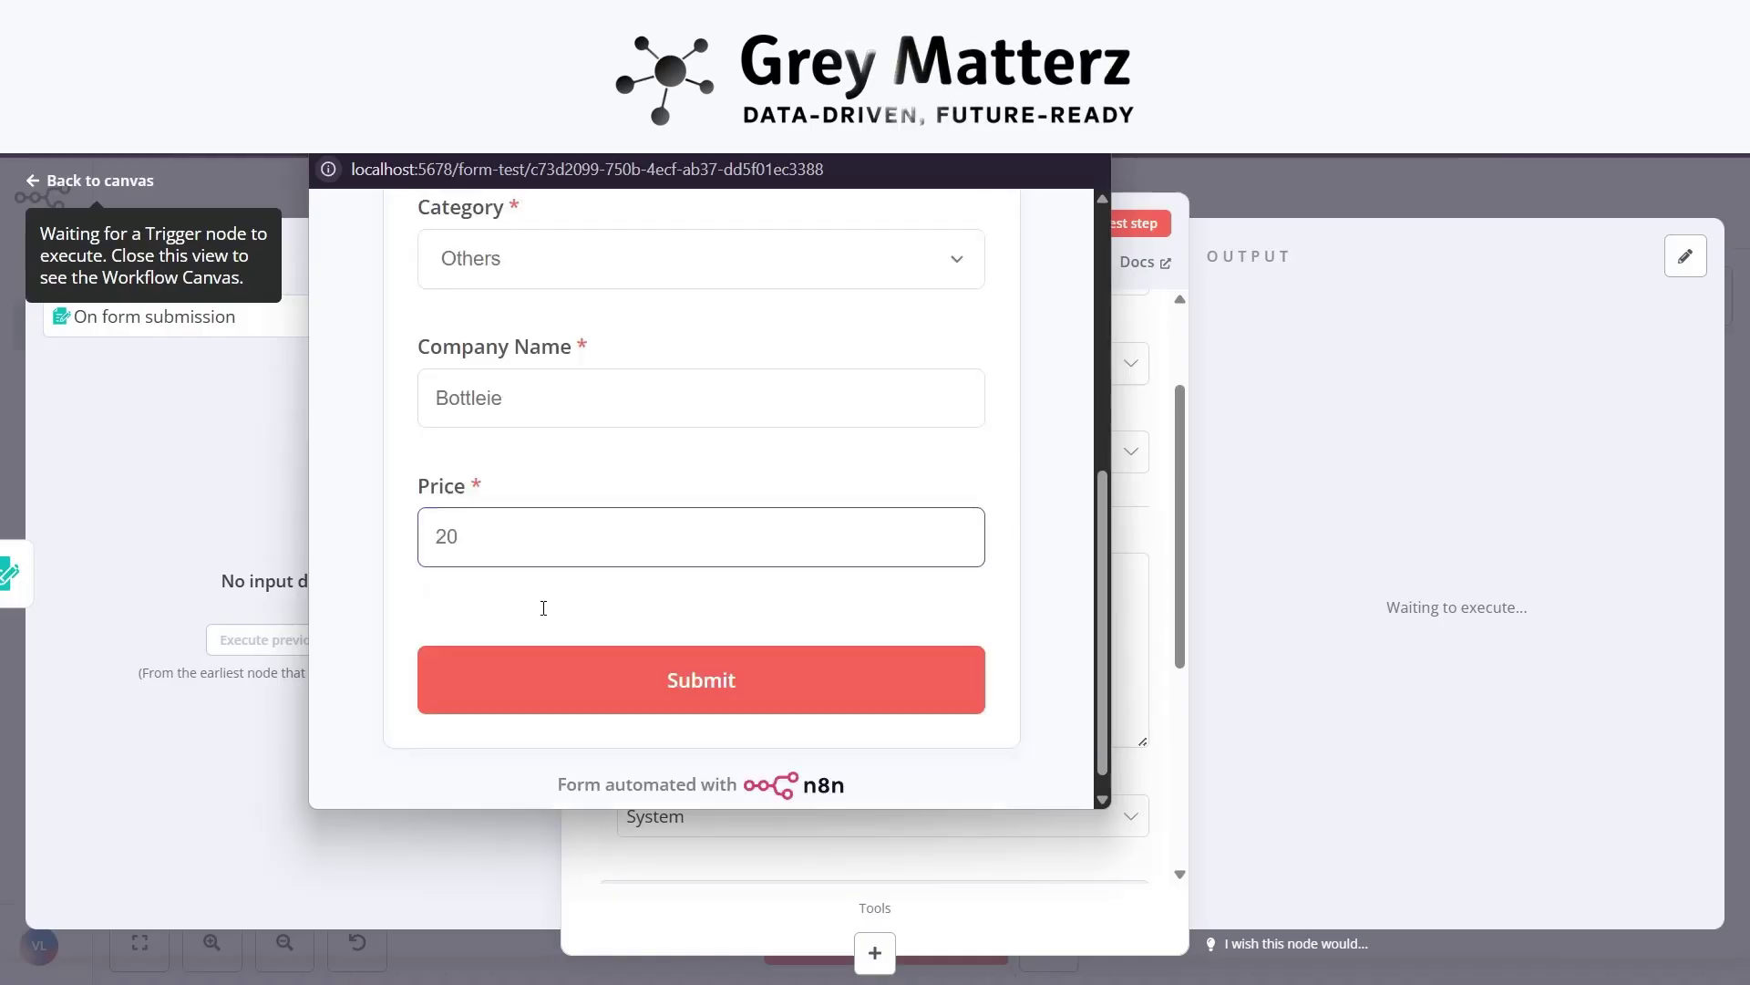
left_click(704, 670)
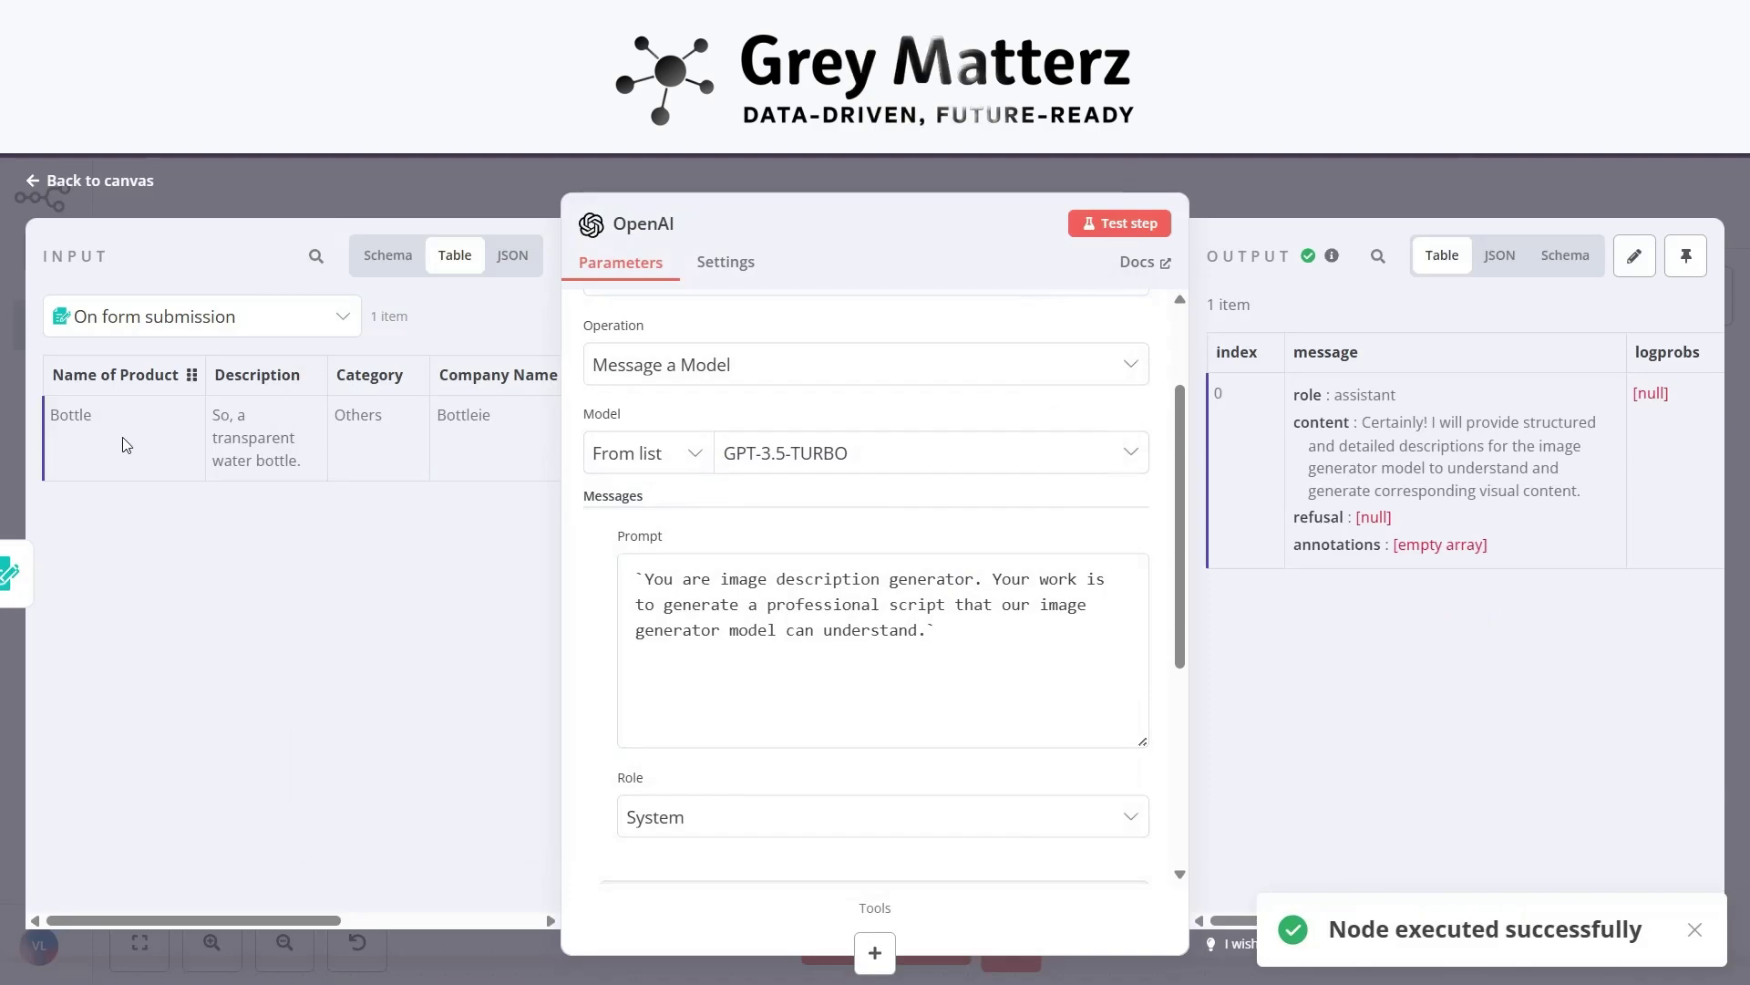
Append the form's Name of Product and Description values as expressions on separate lines below the prompt text.
scroll(387, 418, "right", 5)
scroll(391, 412, "left", 5)
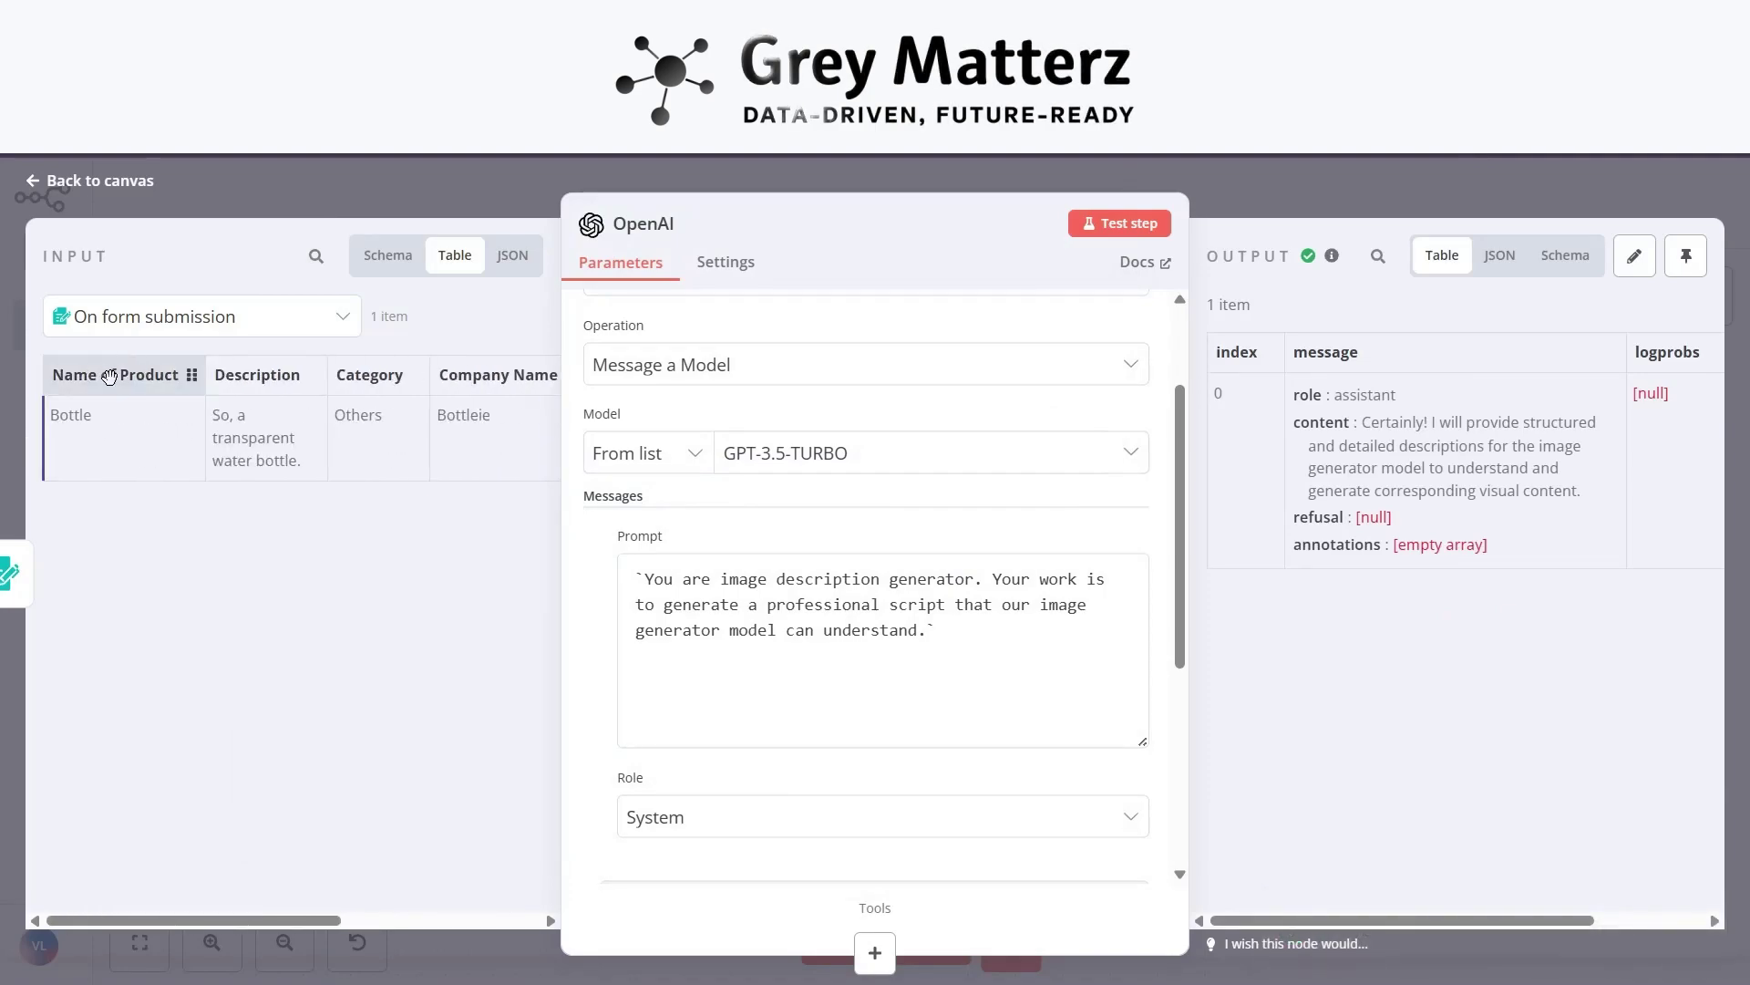
left_click_drag(115, 374, 817, 671)
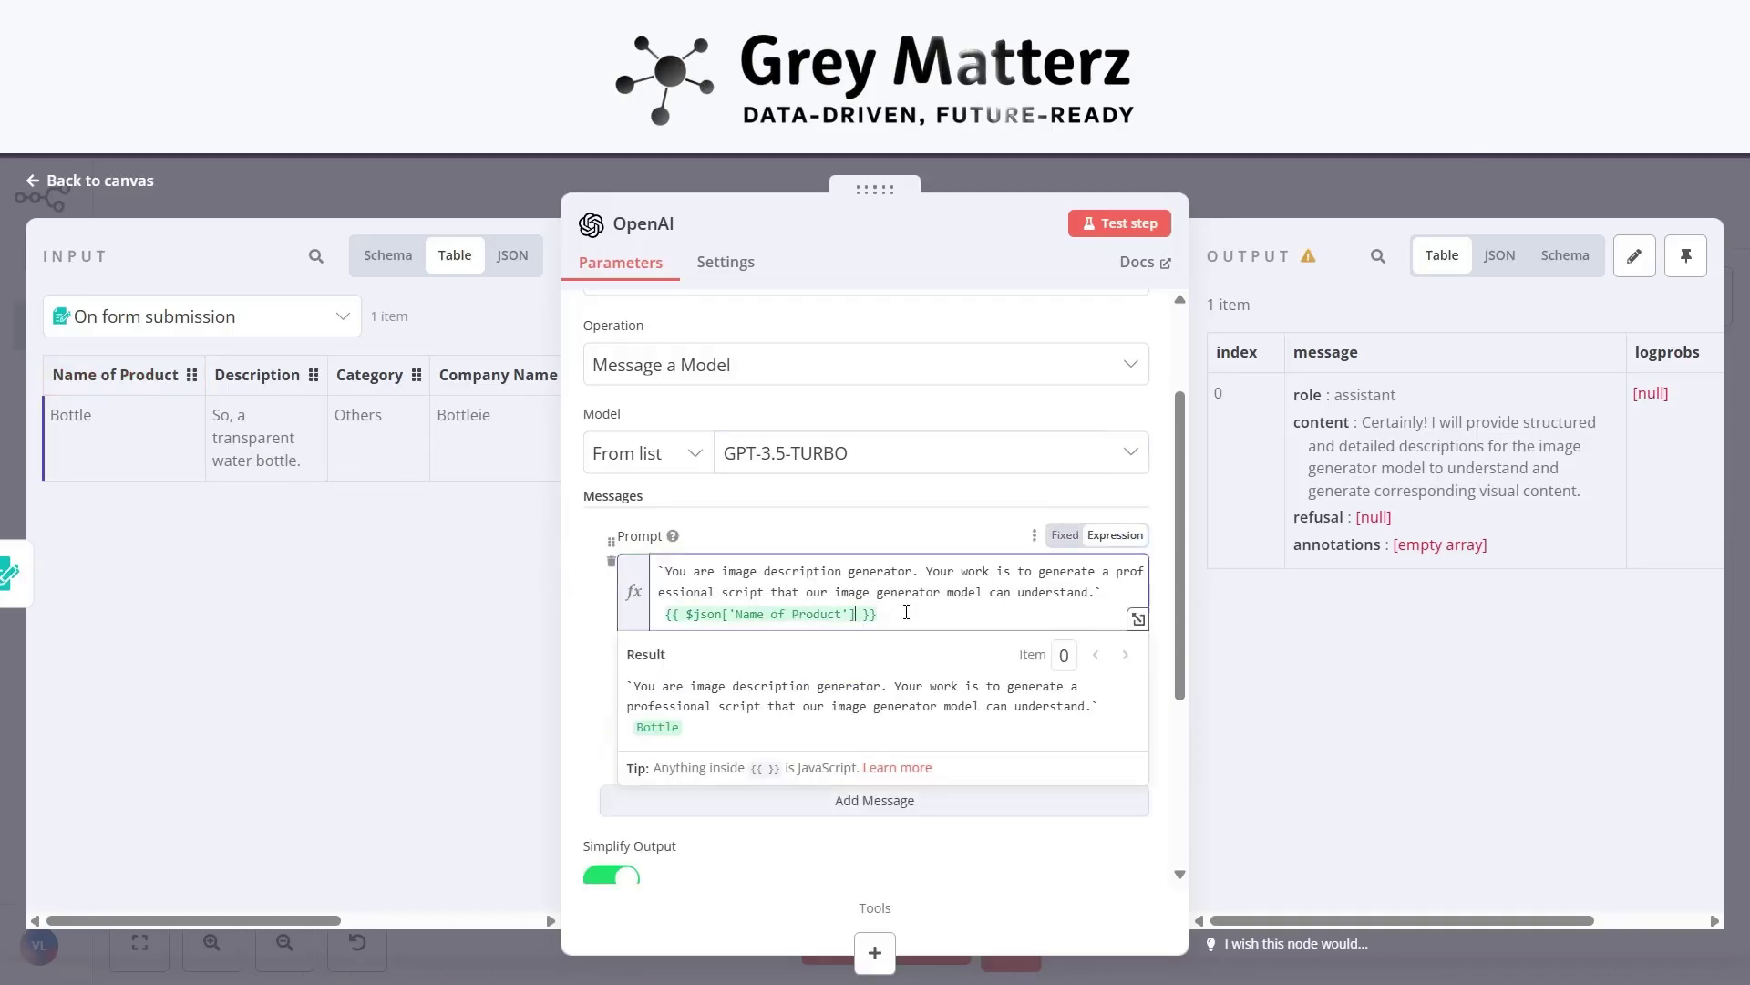
key("Return")
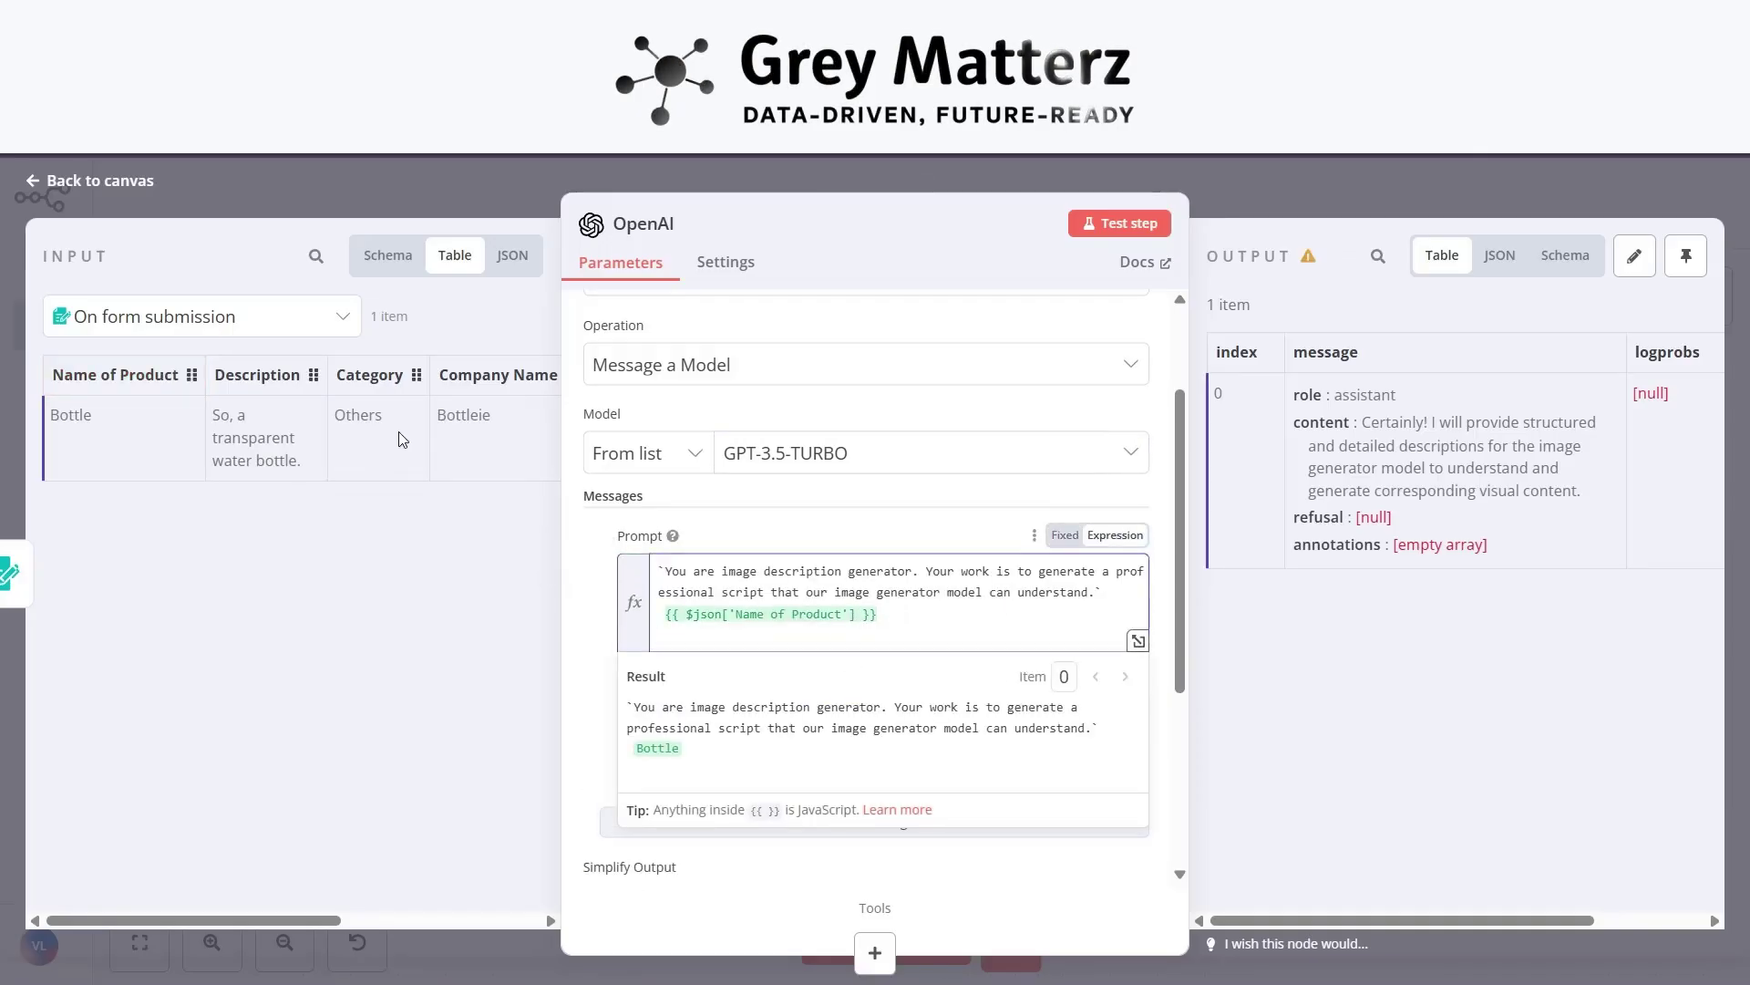
left_click_drag(255, 375, 967, 639)
left_click(845, 526)
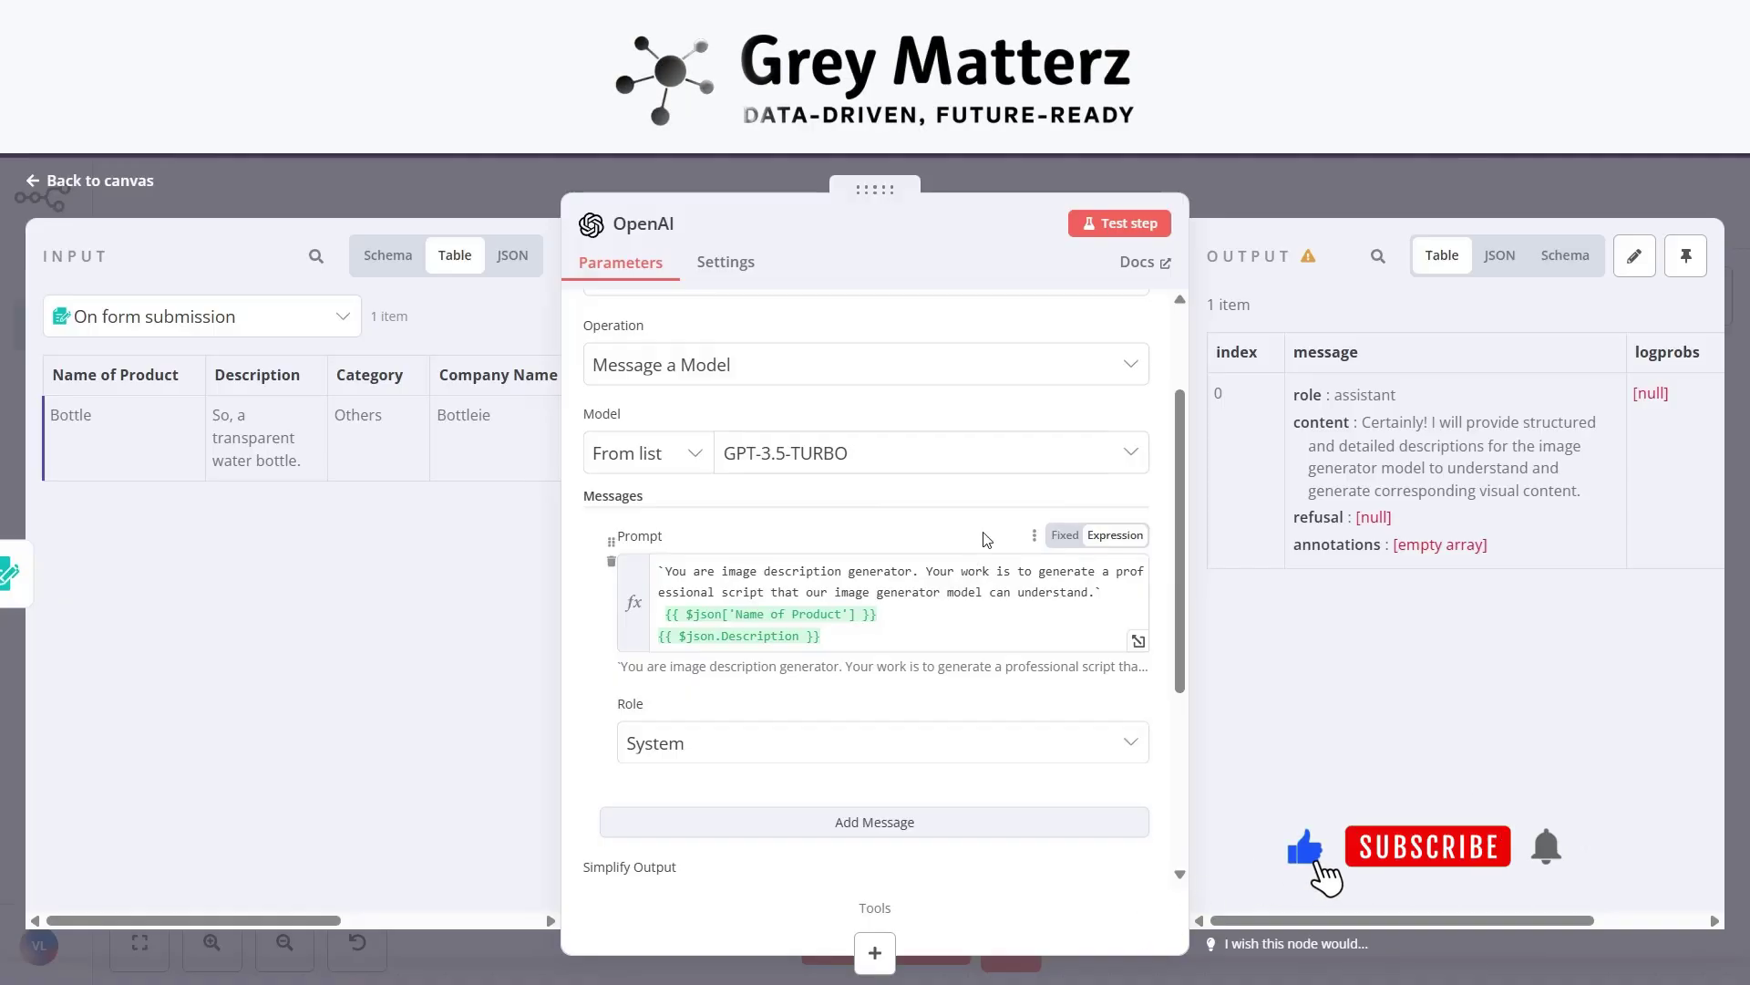
Run the OpenAI node again with the updated prompt and return to the workflow canvas.
left_click(1095, 237)
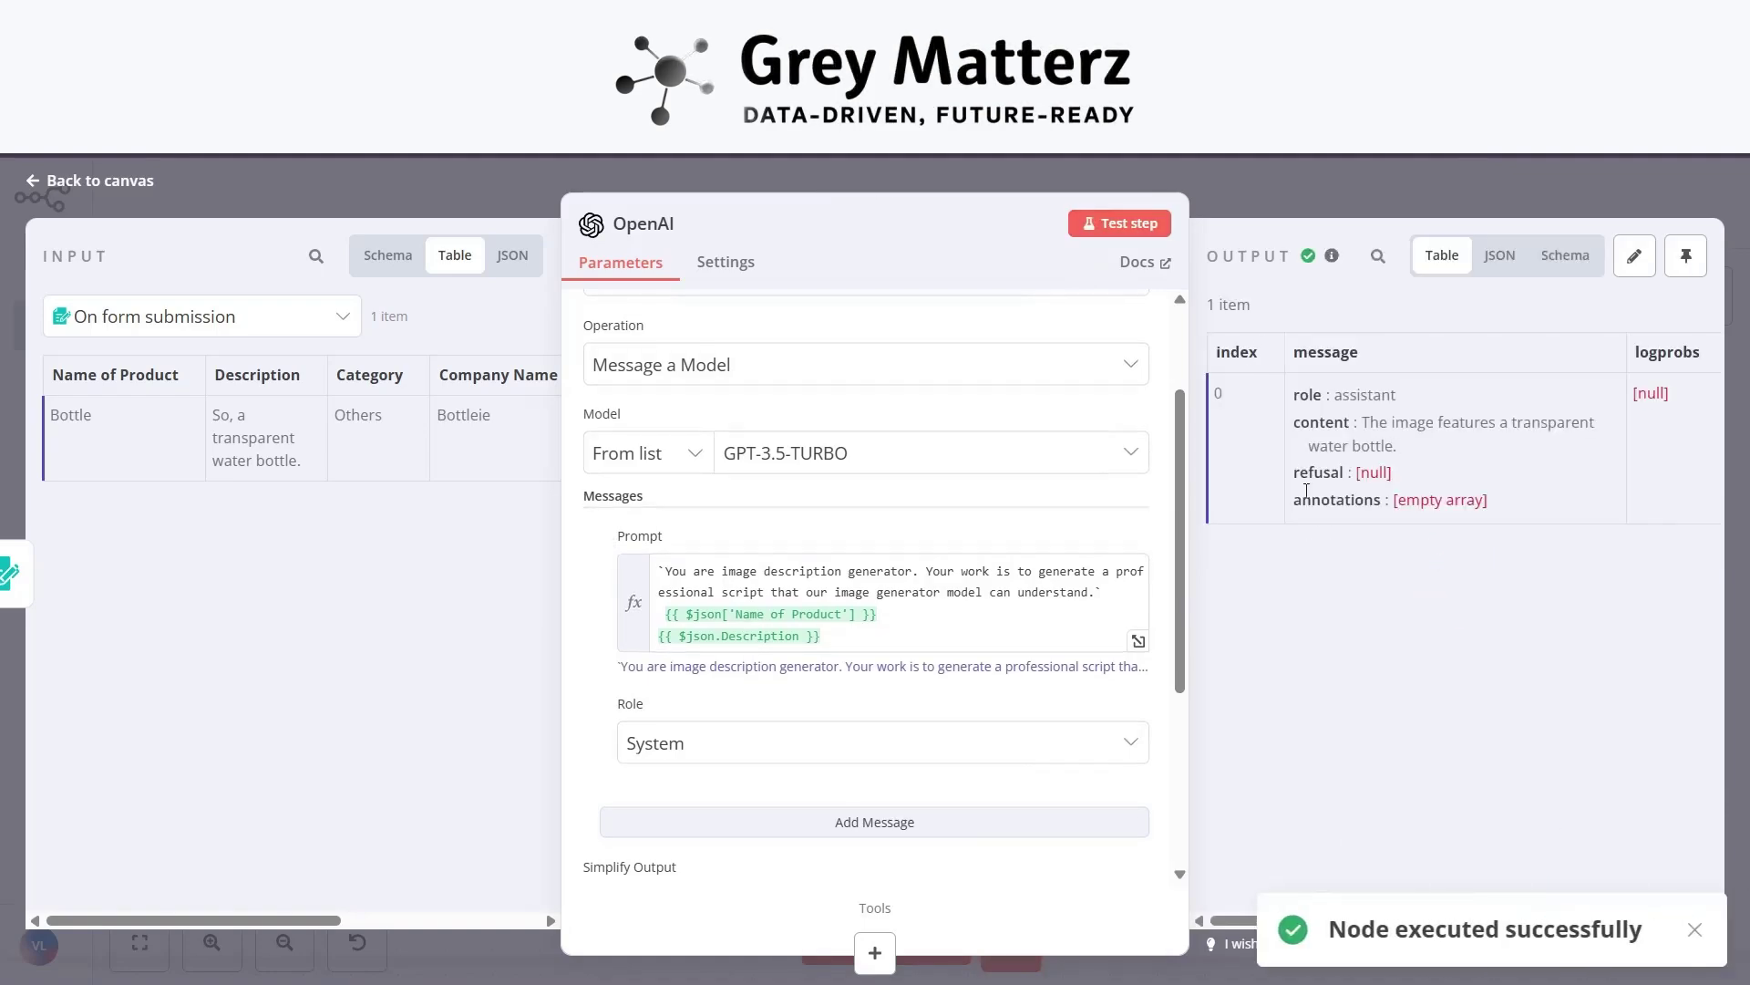
left_click(107, 187)
key("minus")
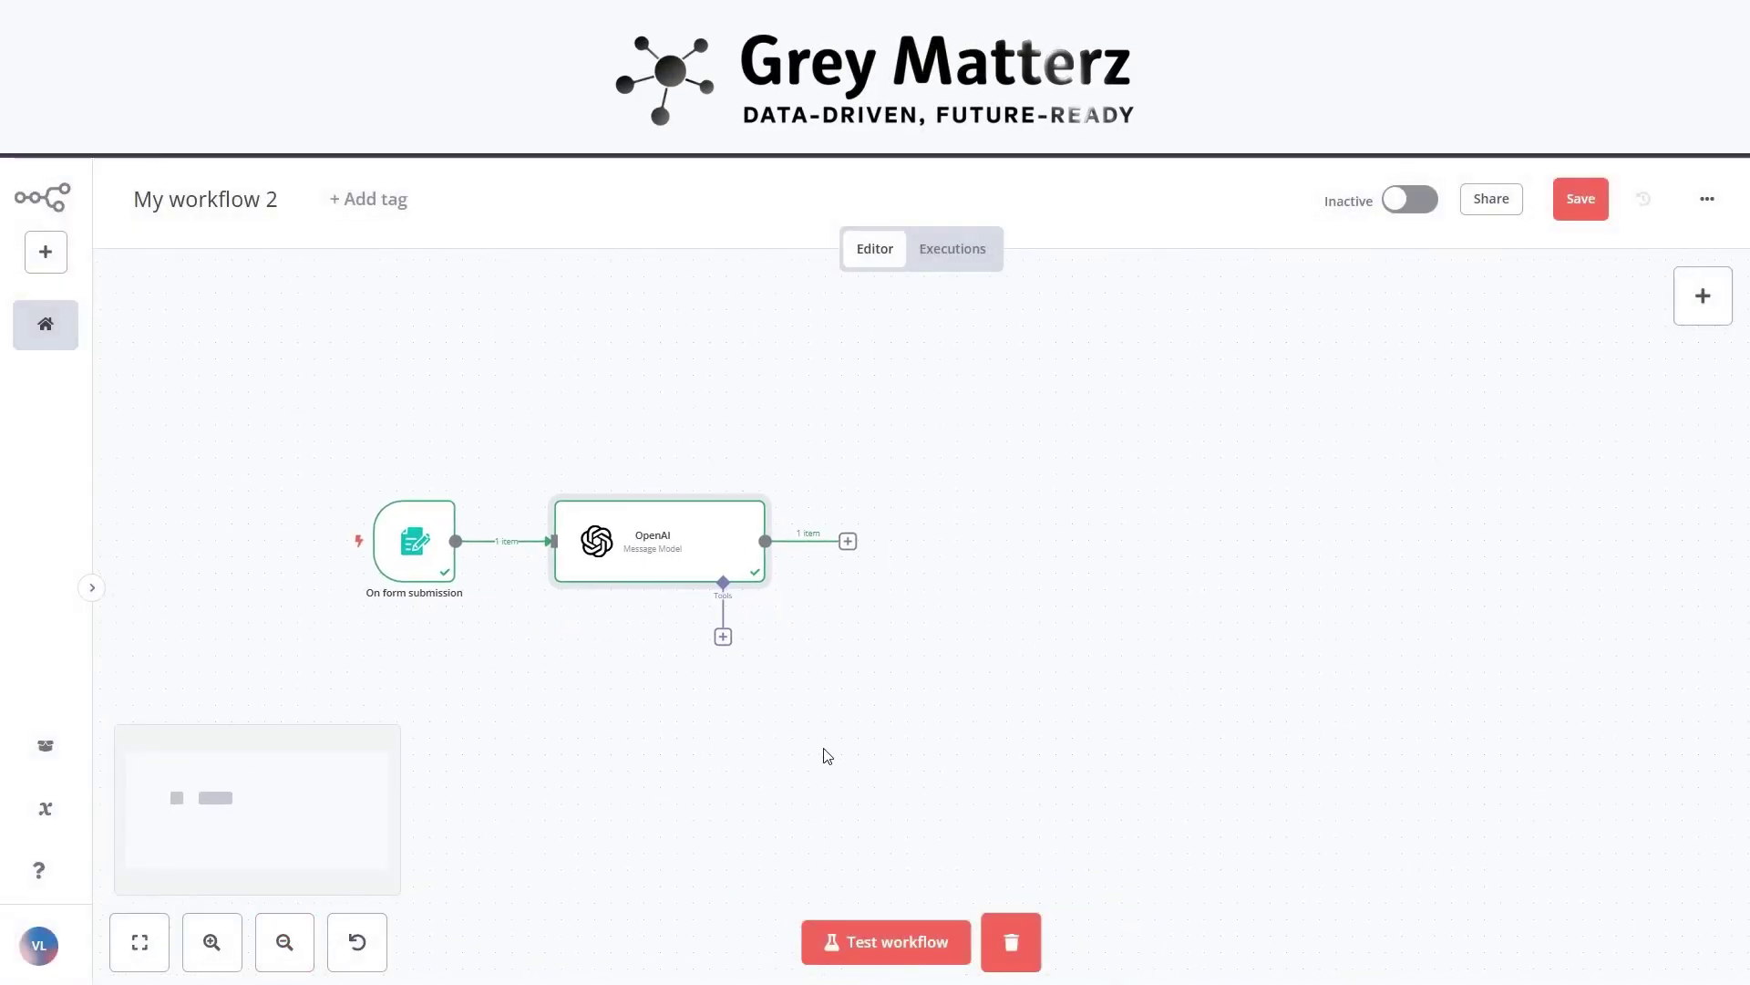
Add an HTTP Request node after the OpenAI node.
left_click(848, 542)
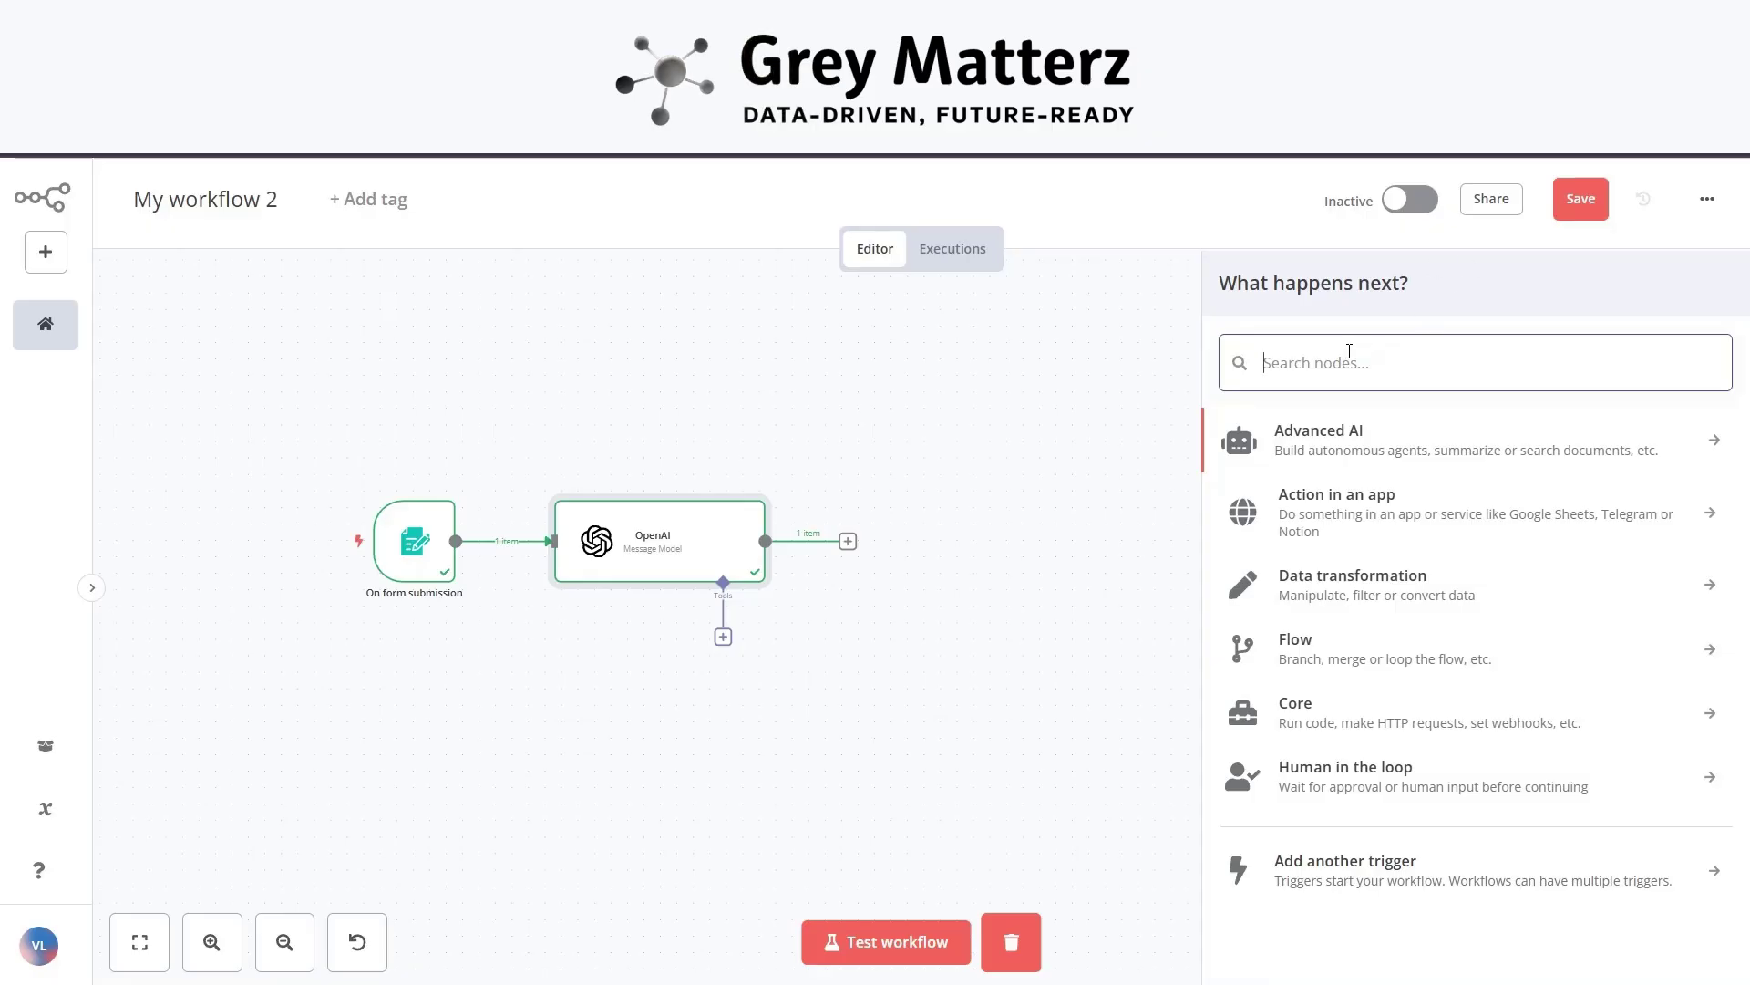
type("http")
left_click(1290, 436)
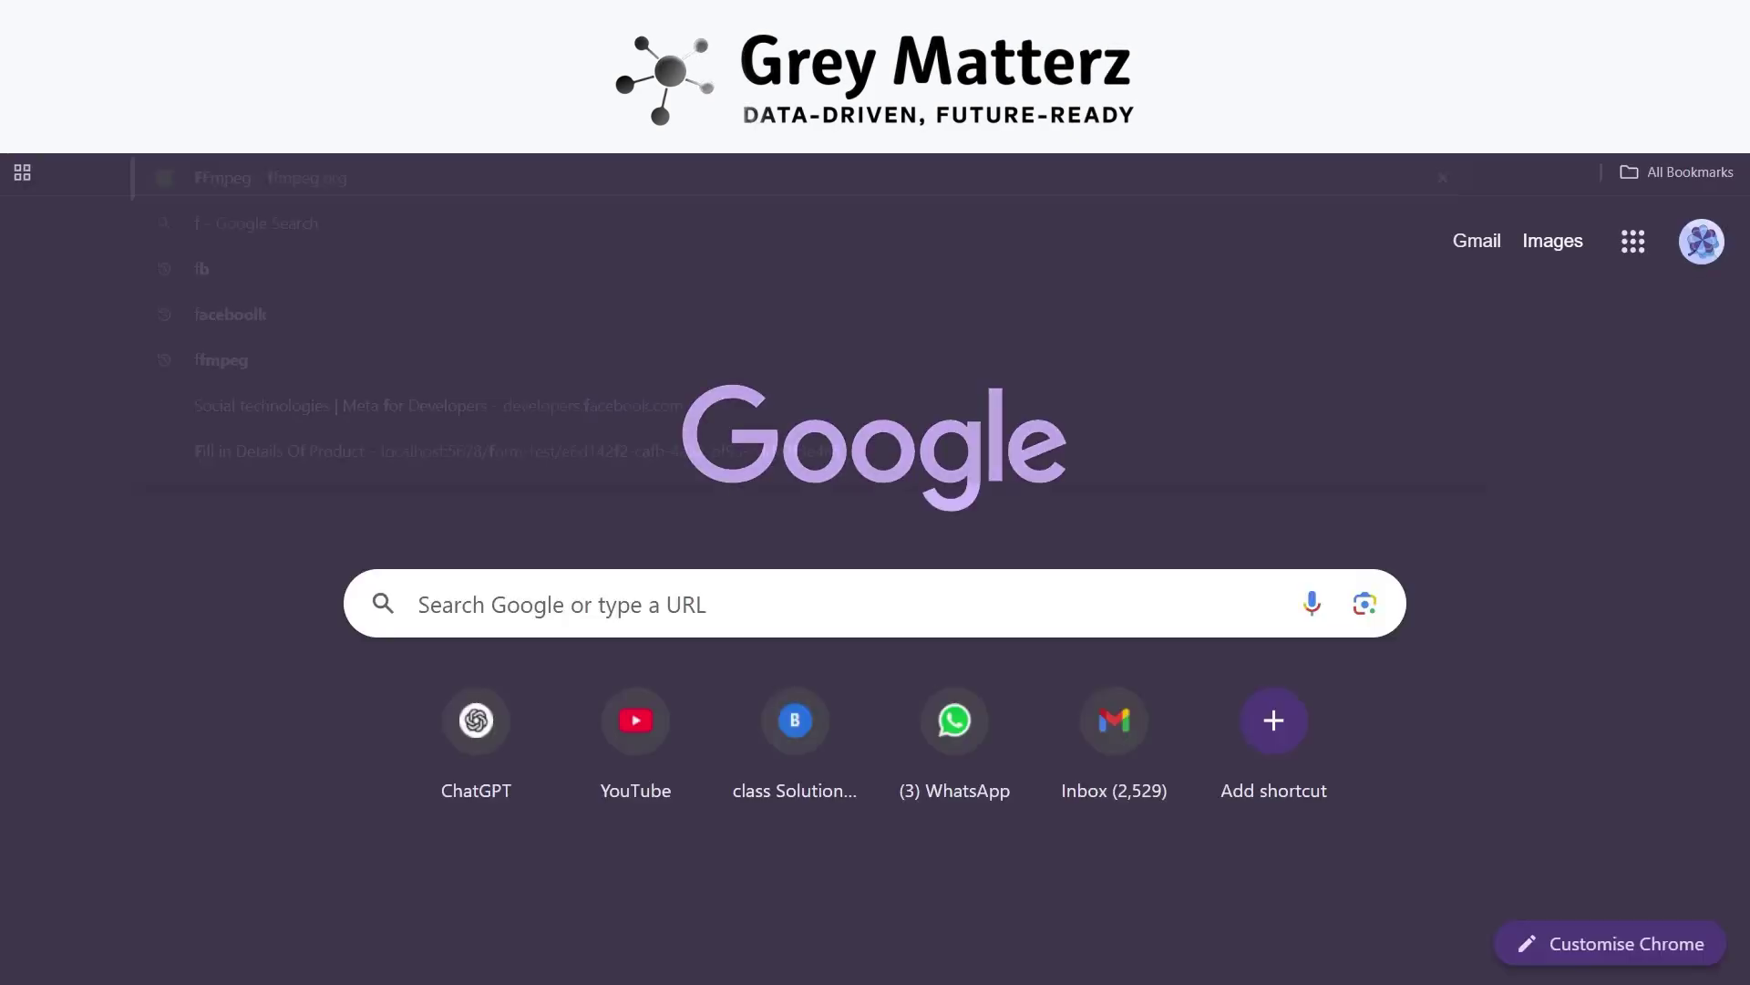
Switch to a new Chrome page and search Google for "flux 1 schnell model hugging face".
type("flux 1 schnell")
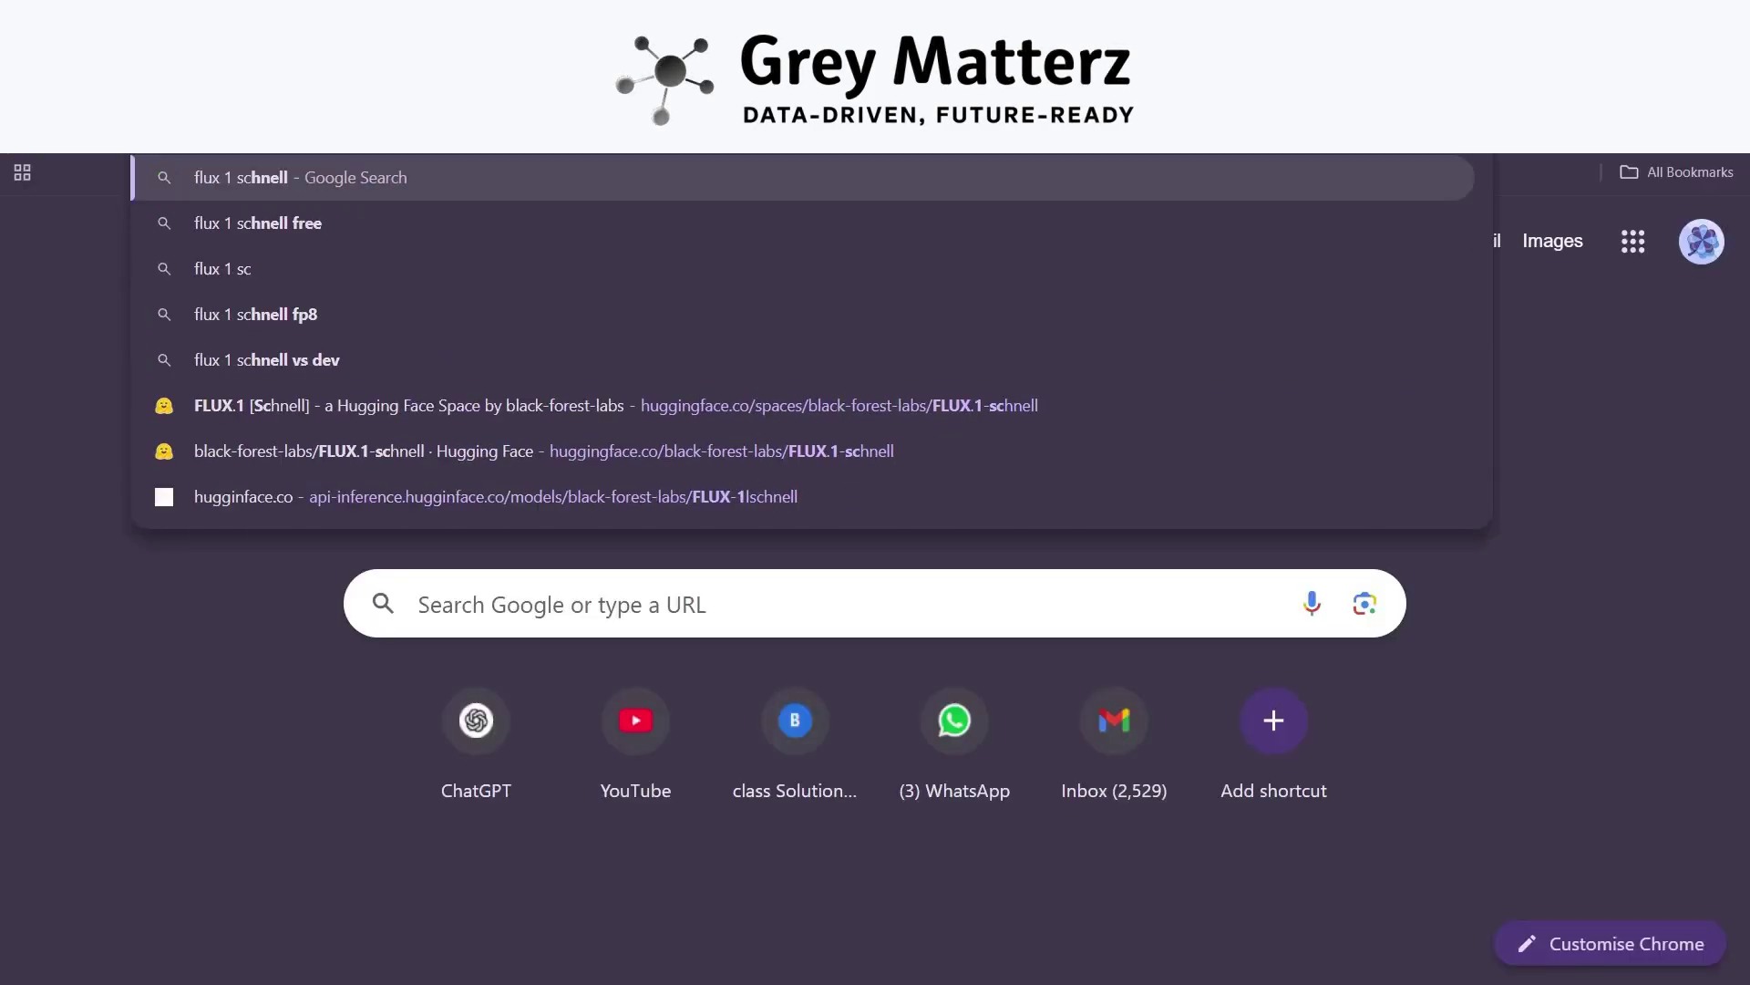
type(" model hugging face")
key("Return")
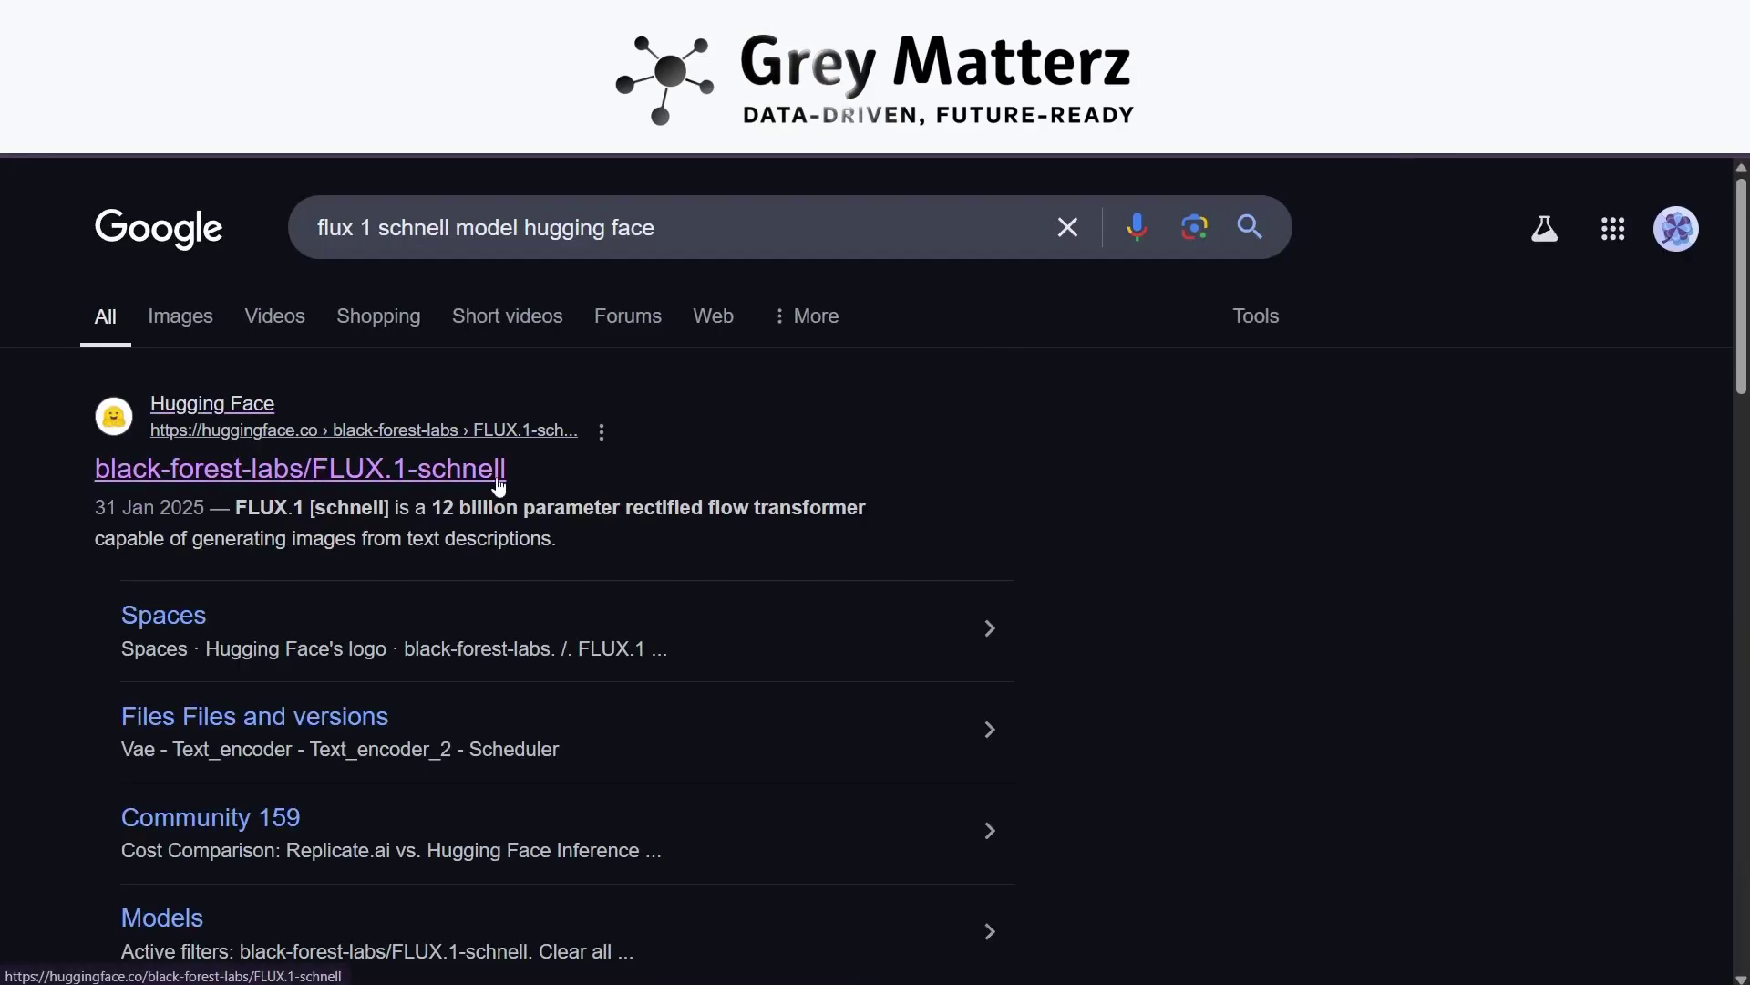
Open the black-forest-labs/FLUX.1-schnell model page on Hugging Face and check where the account's Access Tokens are found.
left_click(492, 472)
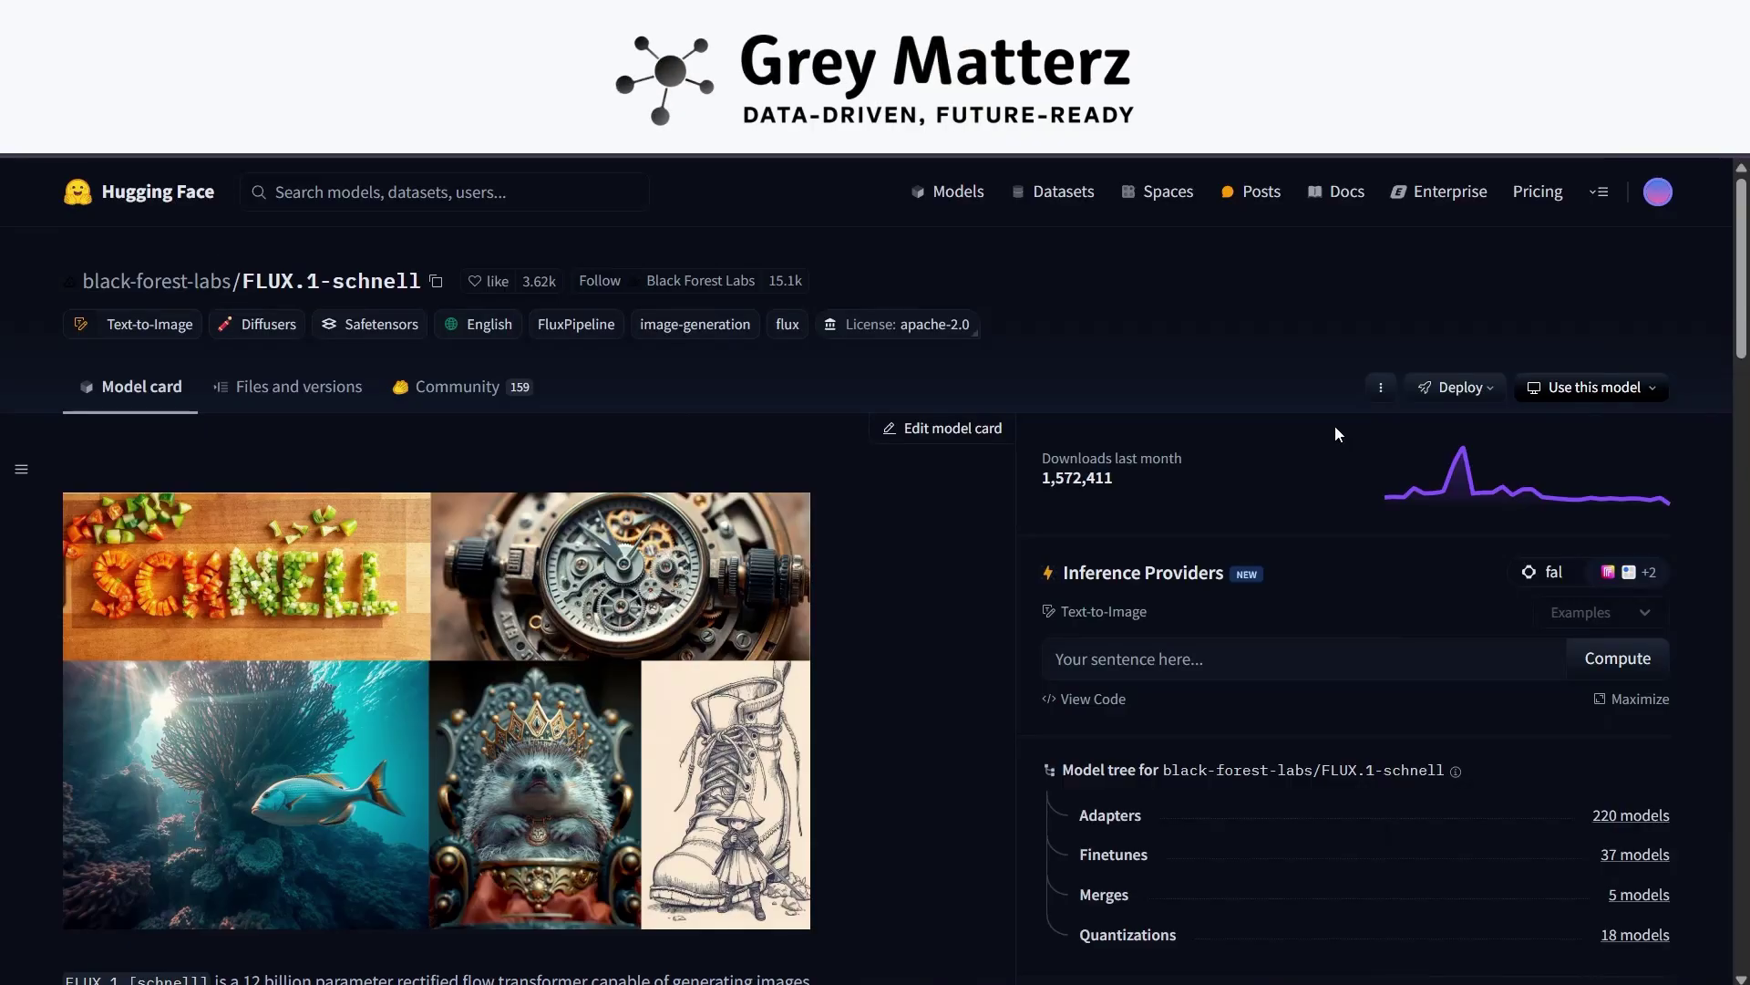
left_click(1659, 198)
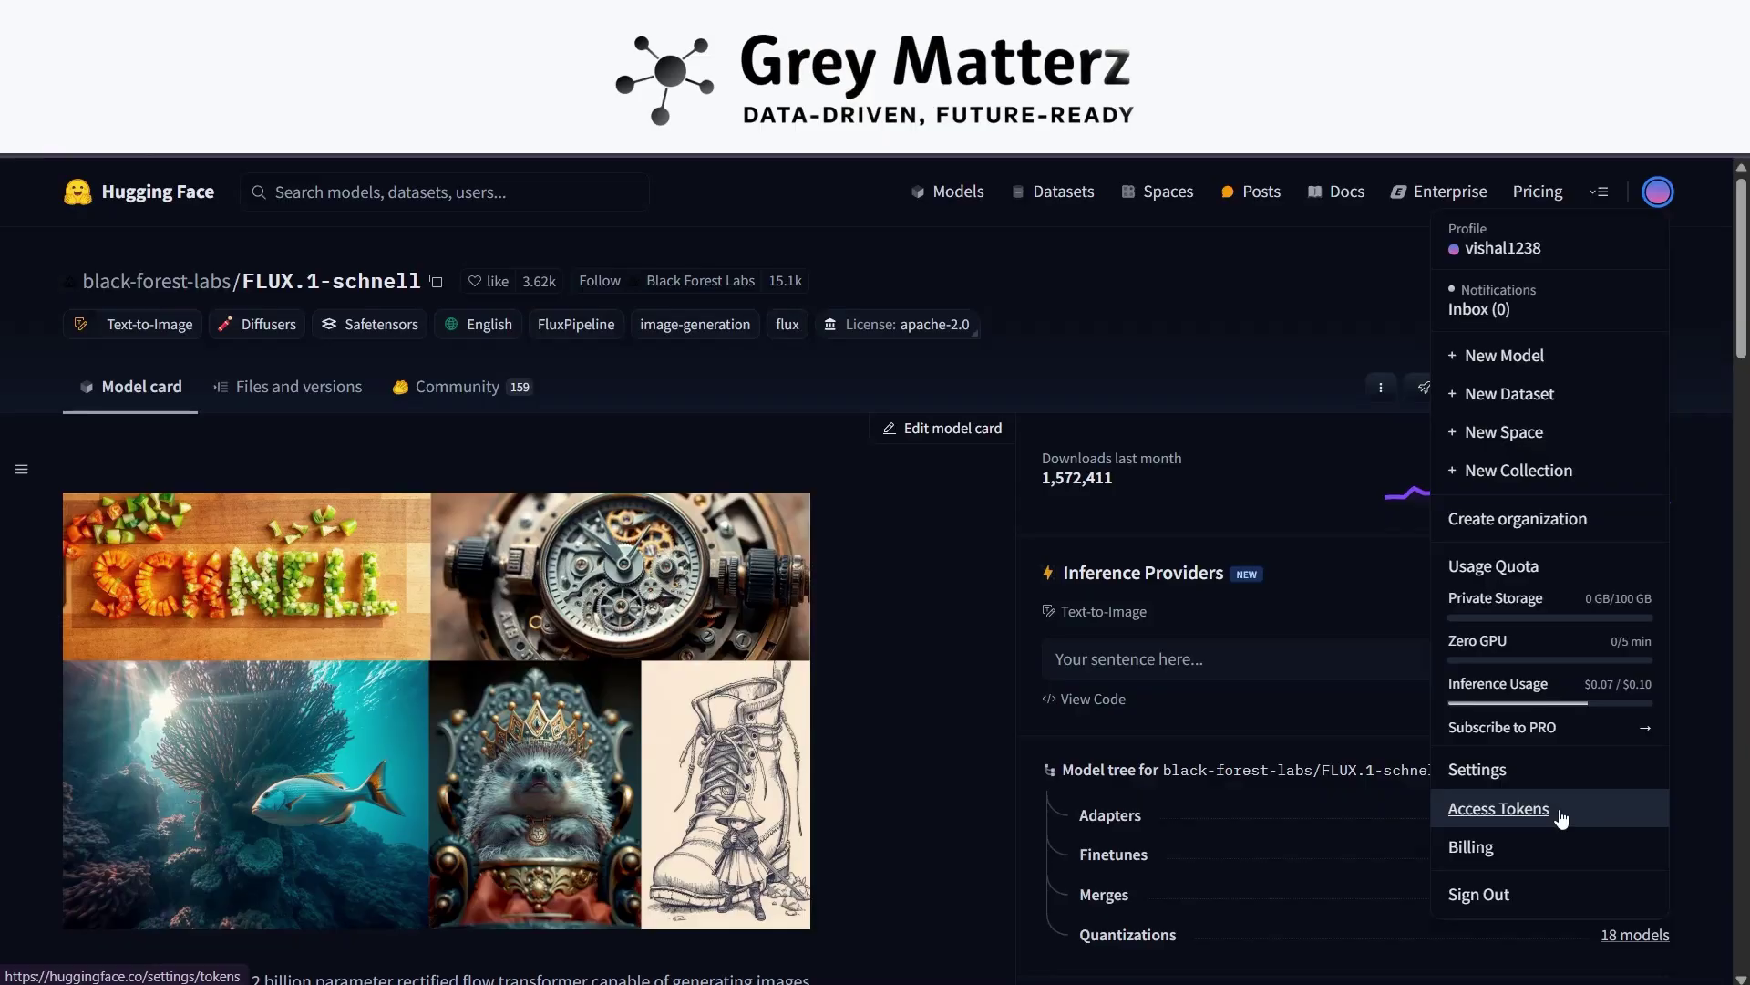
key("Escape")
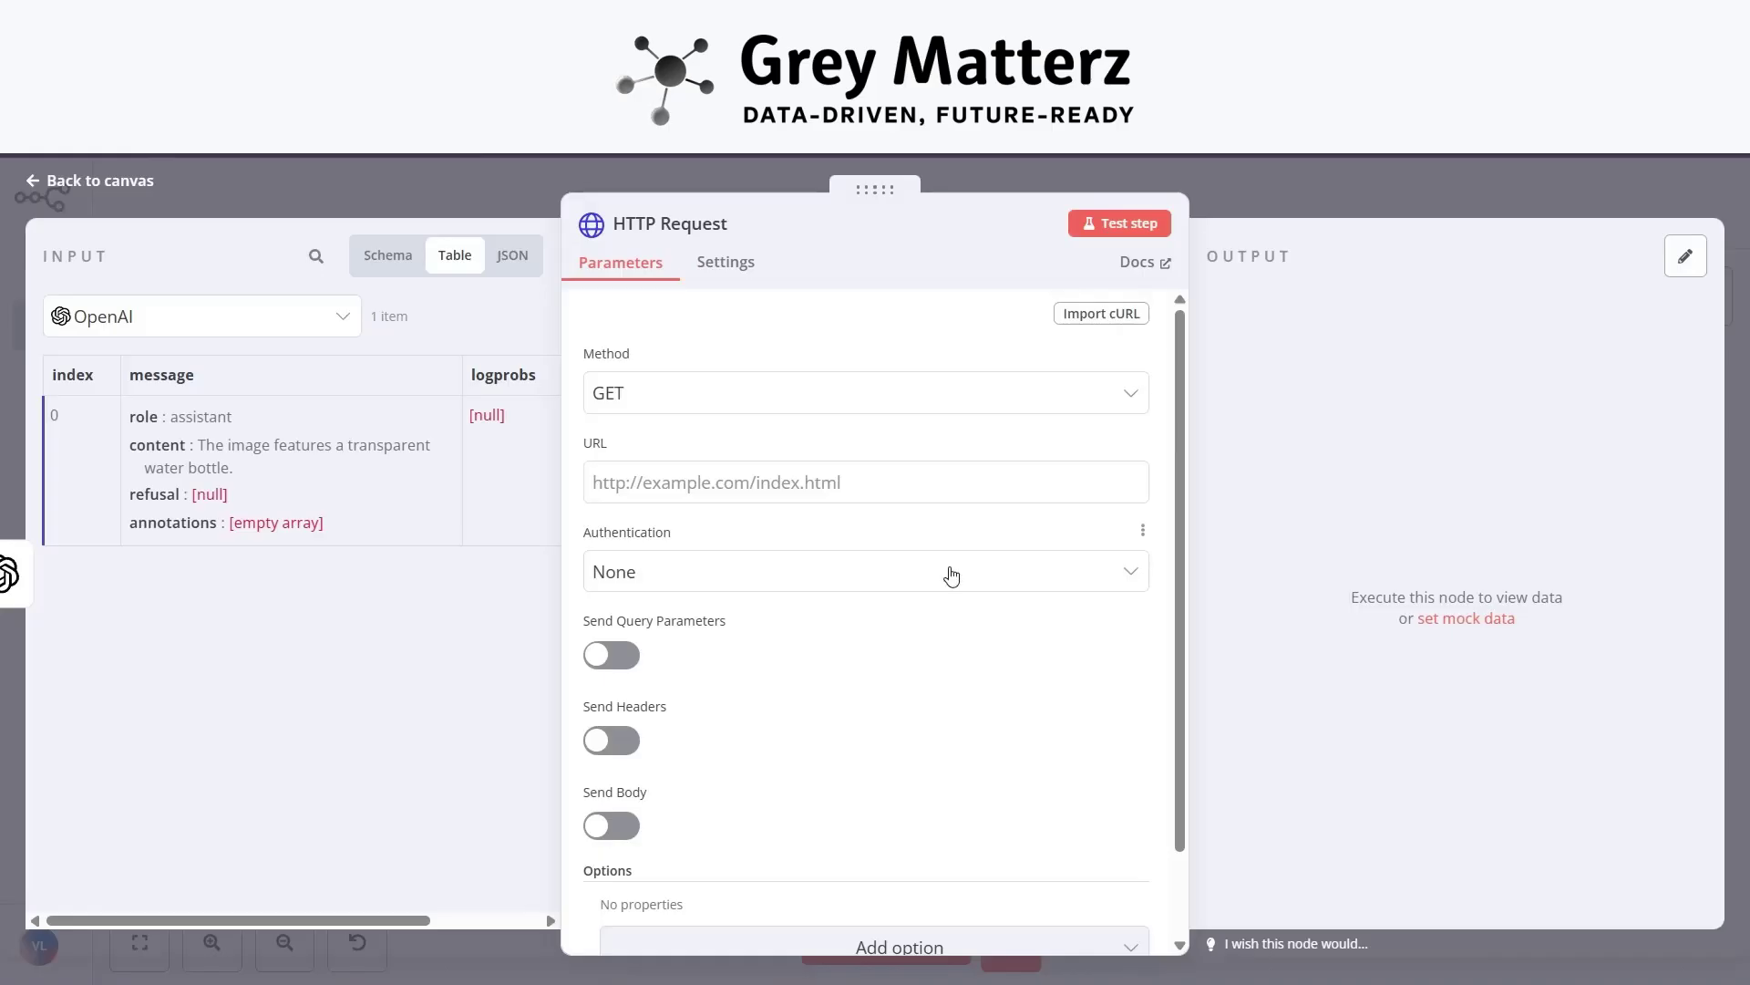
left_click(666, 393)
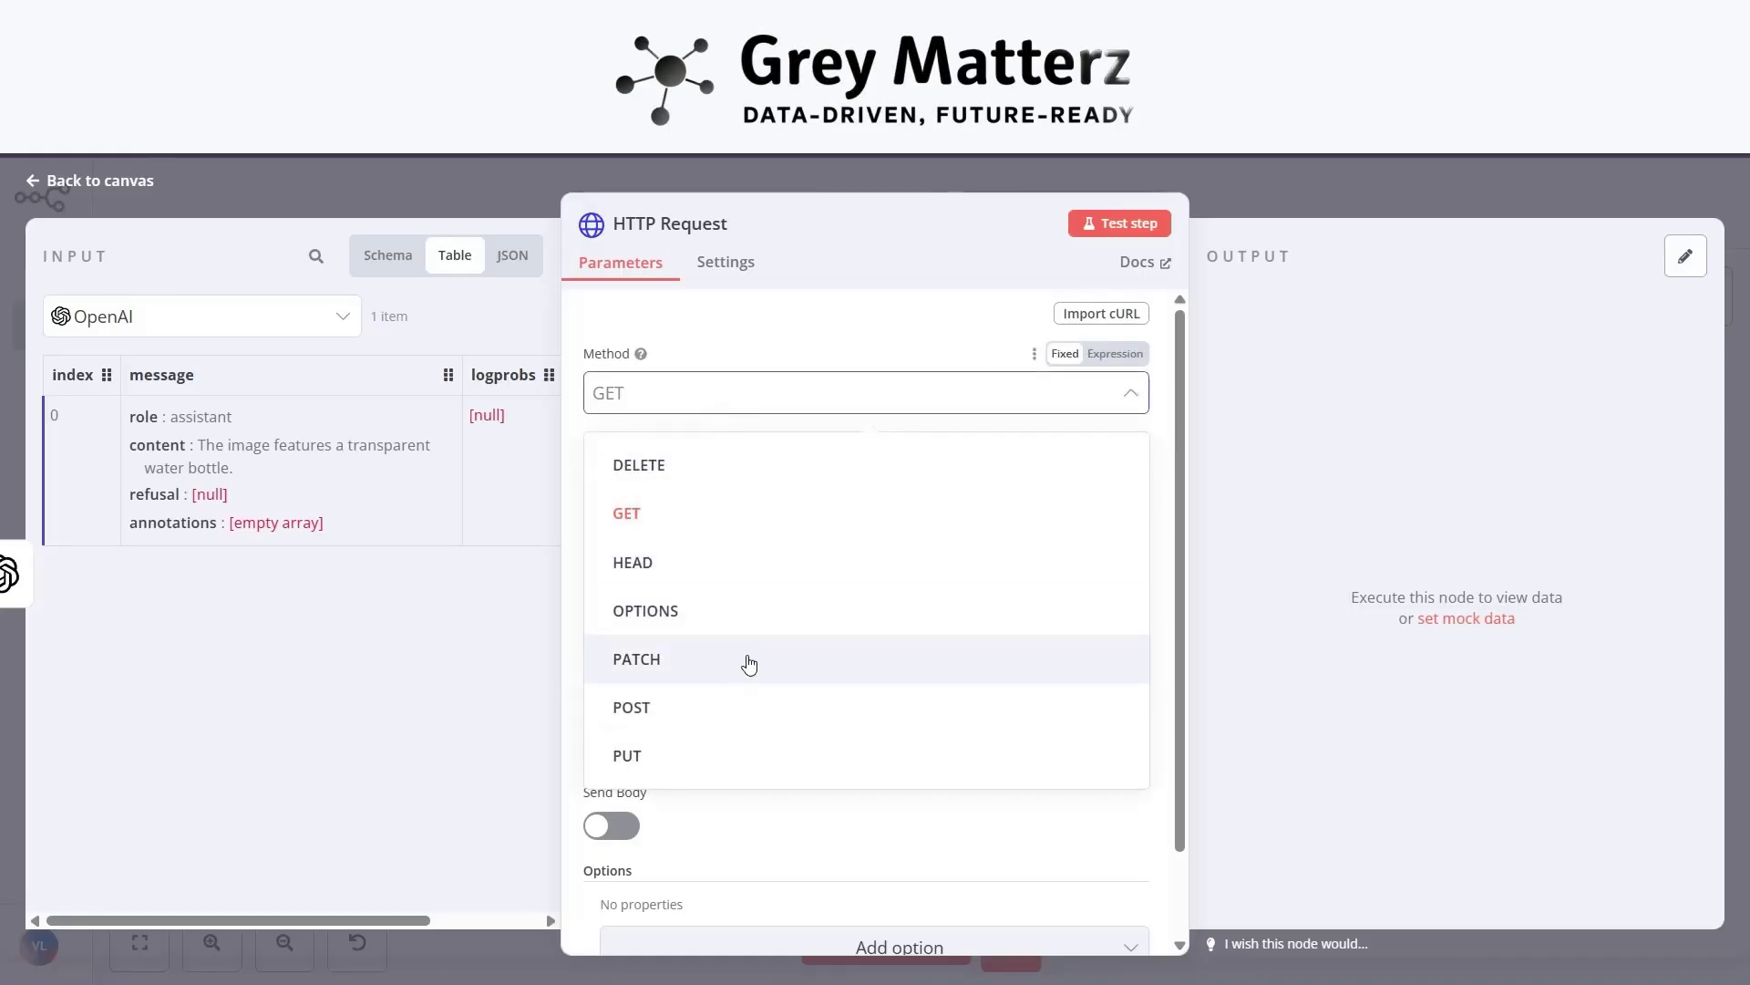
left_click(716, 708)
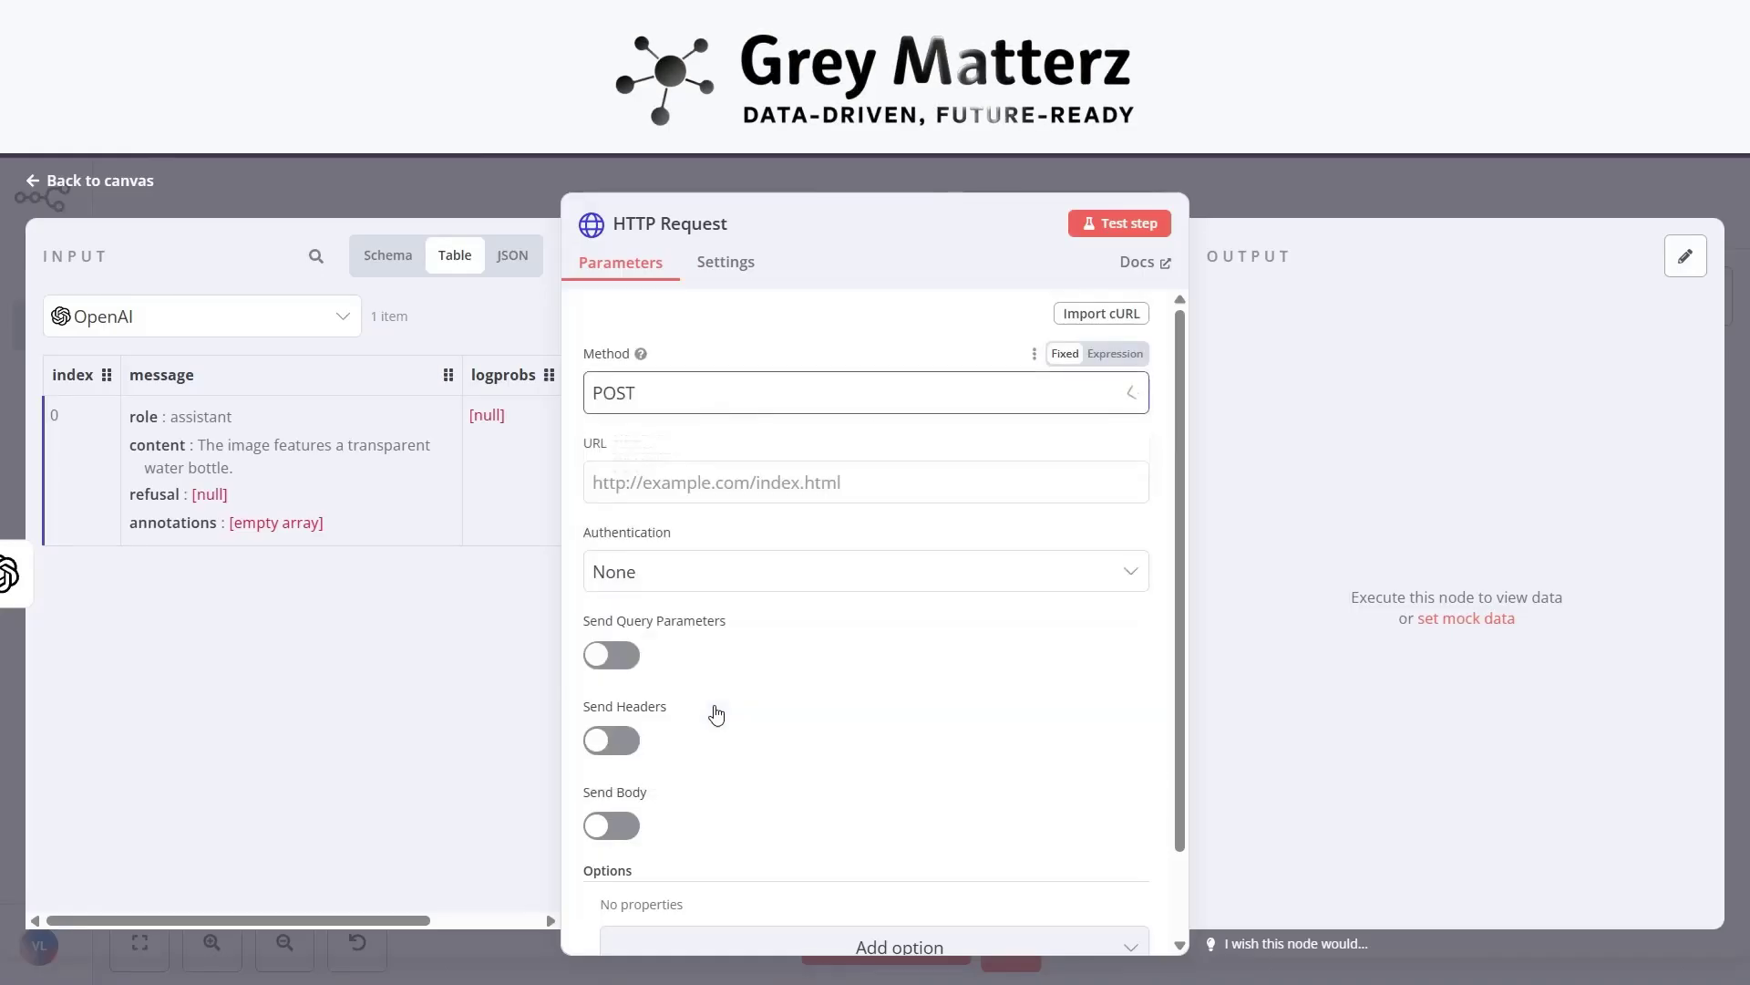
left_click(681, 480)
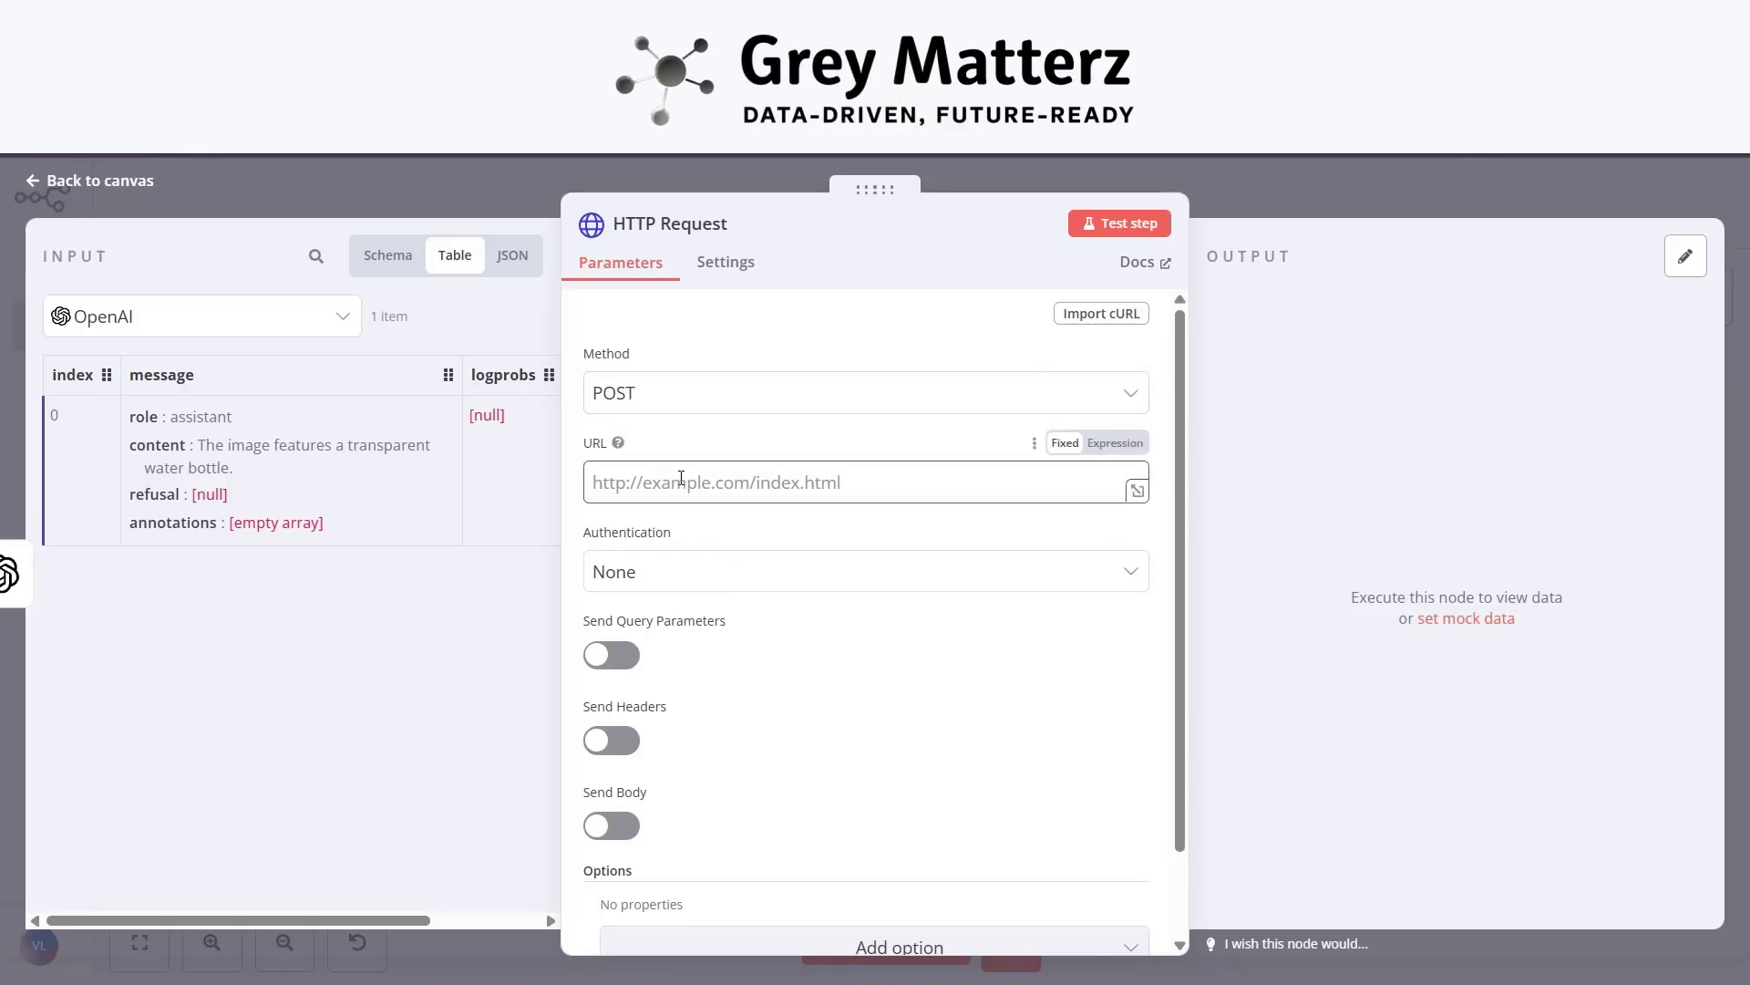
key("alt+Tab")
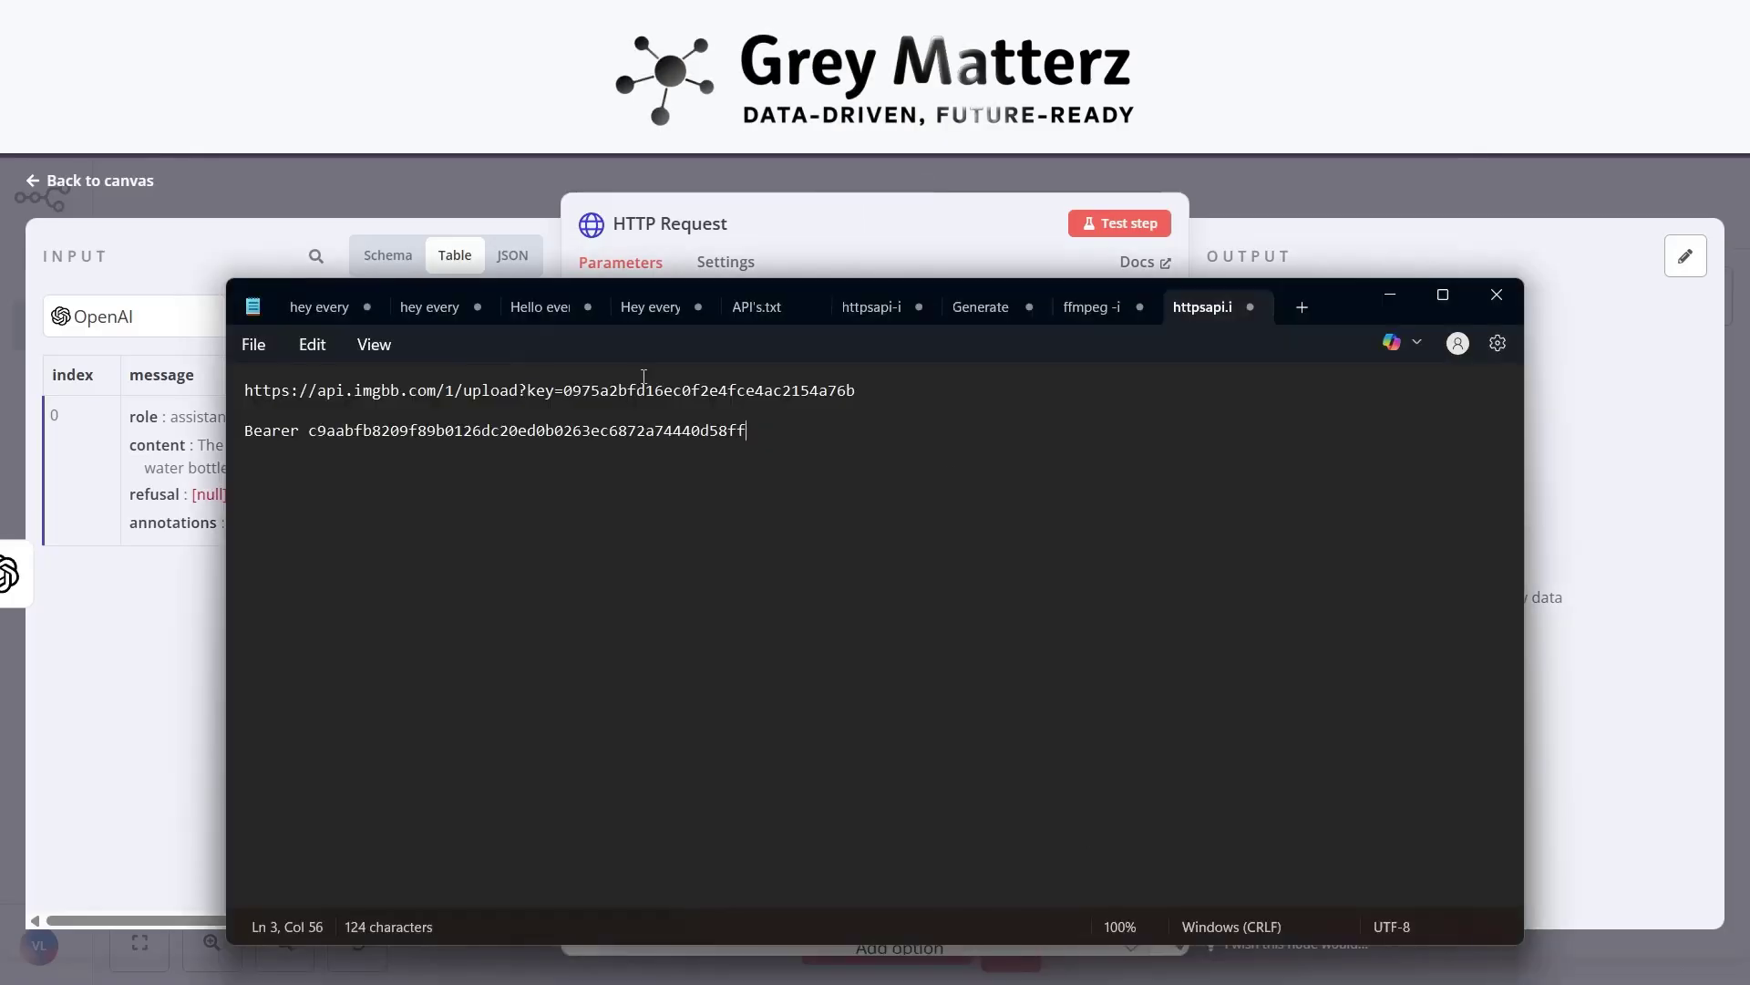
left_click(1383, 299)
key("ctrl+v")
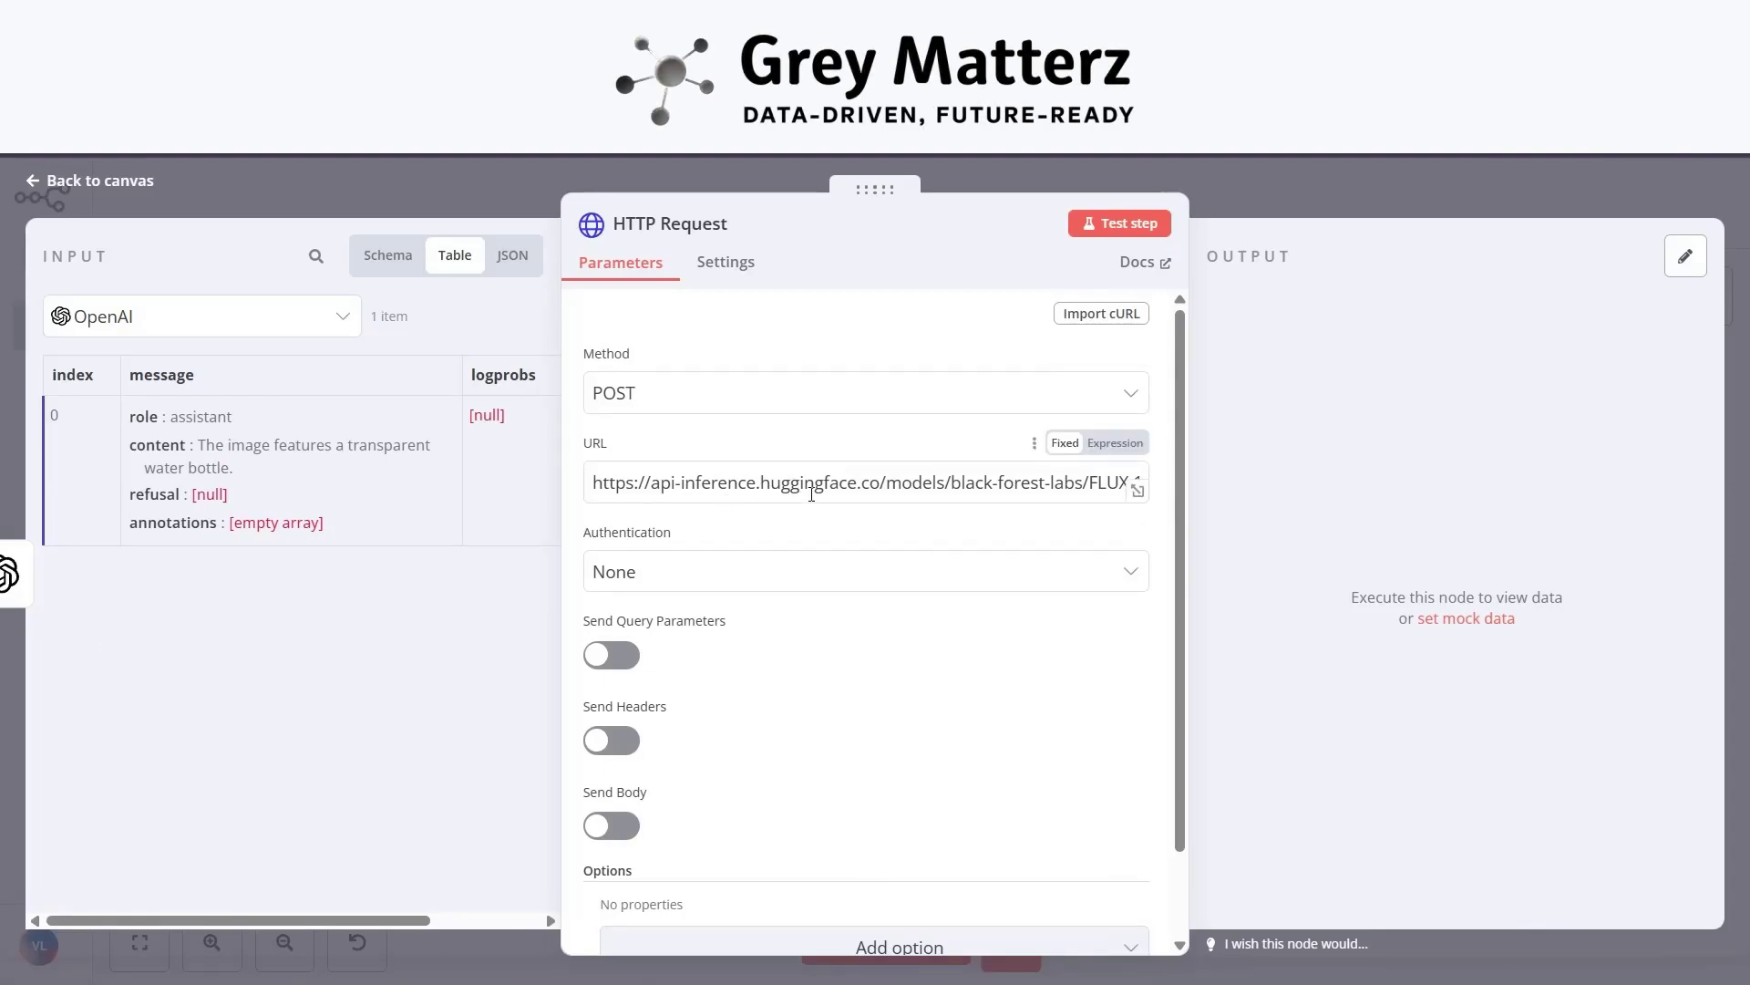
scroll(848, 493, "right", 3)
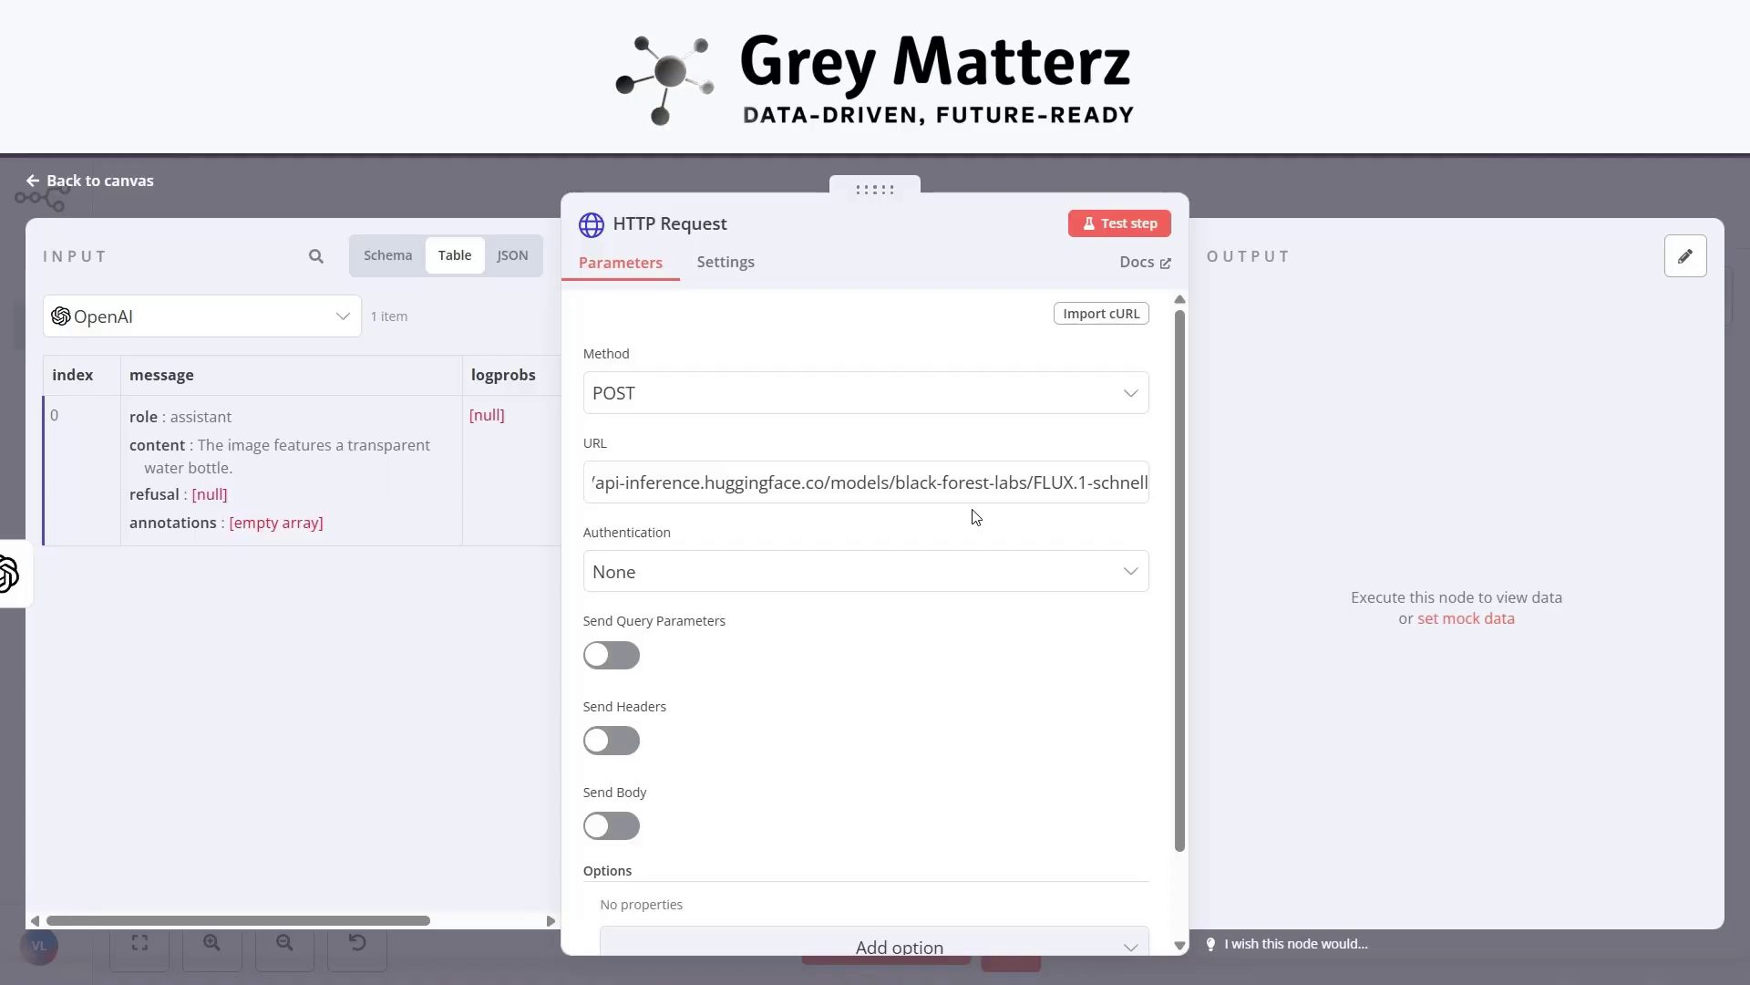
Set the request's authentication to Generic Credential Type with Custom Auth, keeping the existing Custom Auth account credential.
left_click(900, 573)
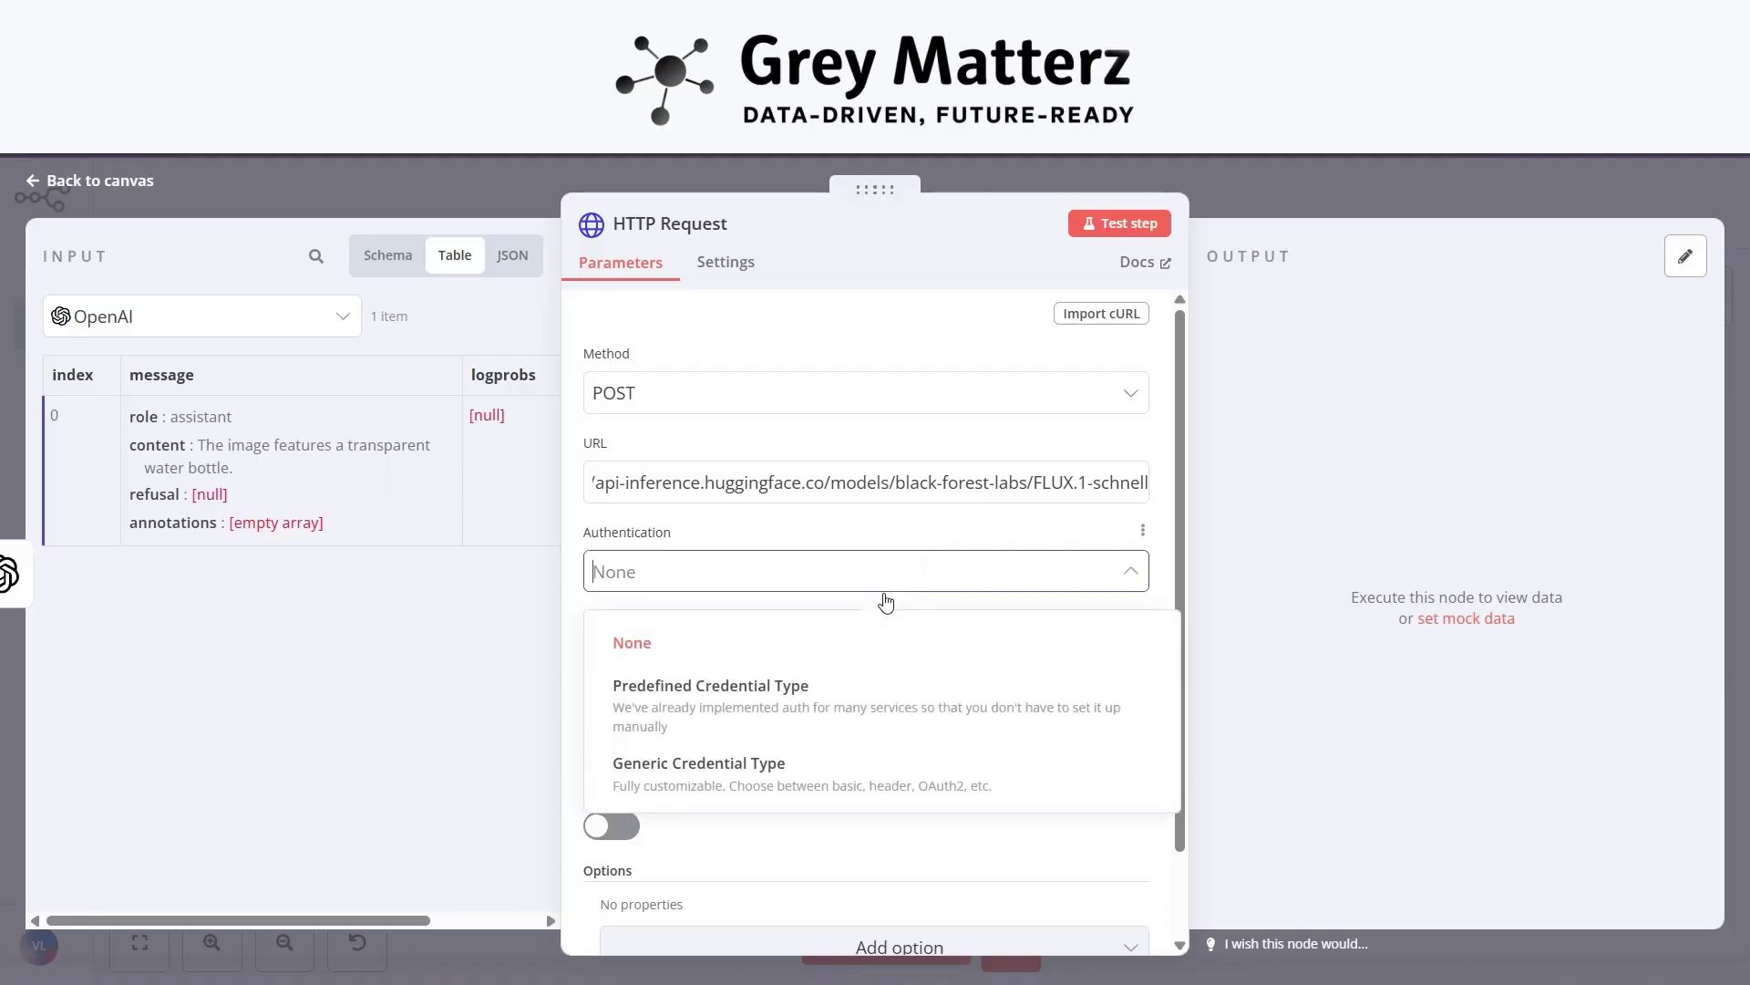
left_click(773, 777)
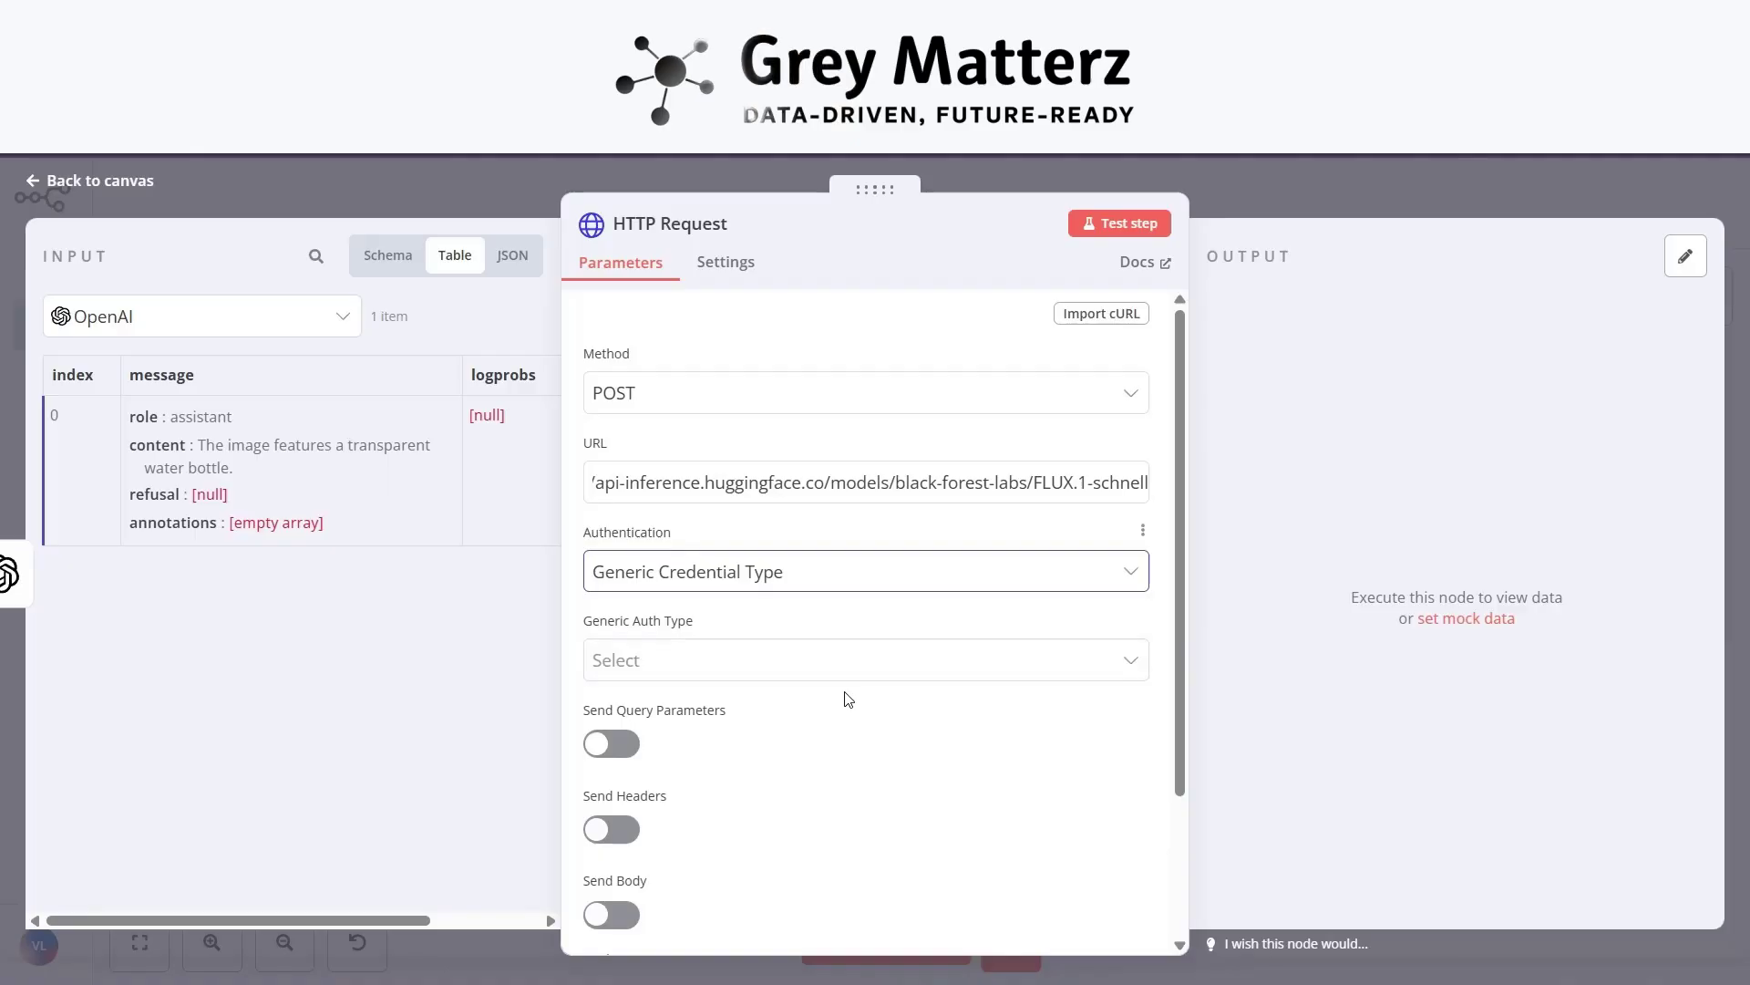
left_click(747, 663)
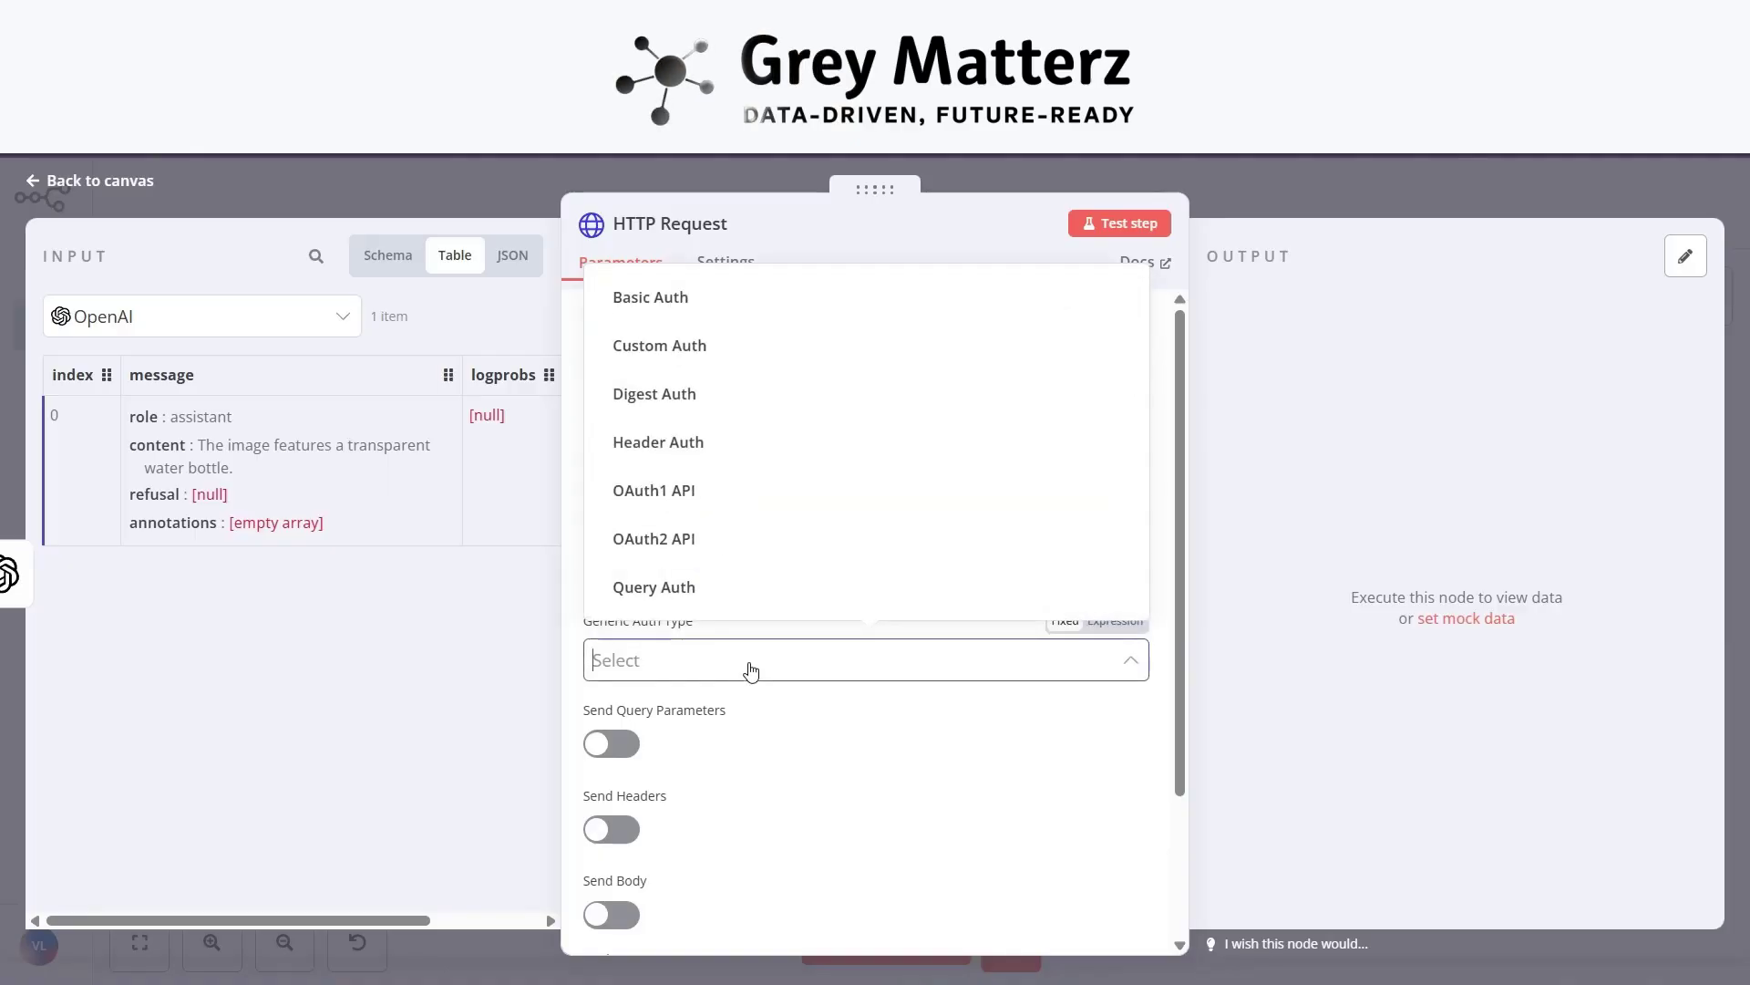
left_click(697, 344)
scroll(832, 535, "down", 3)
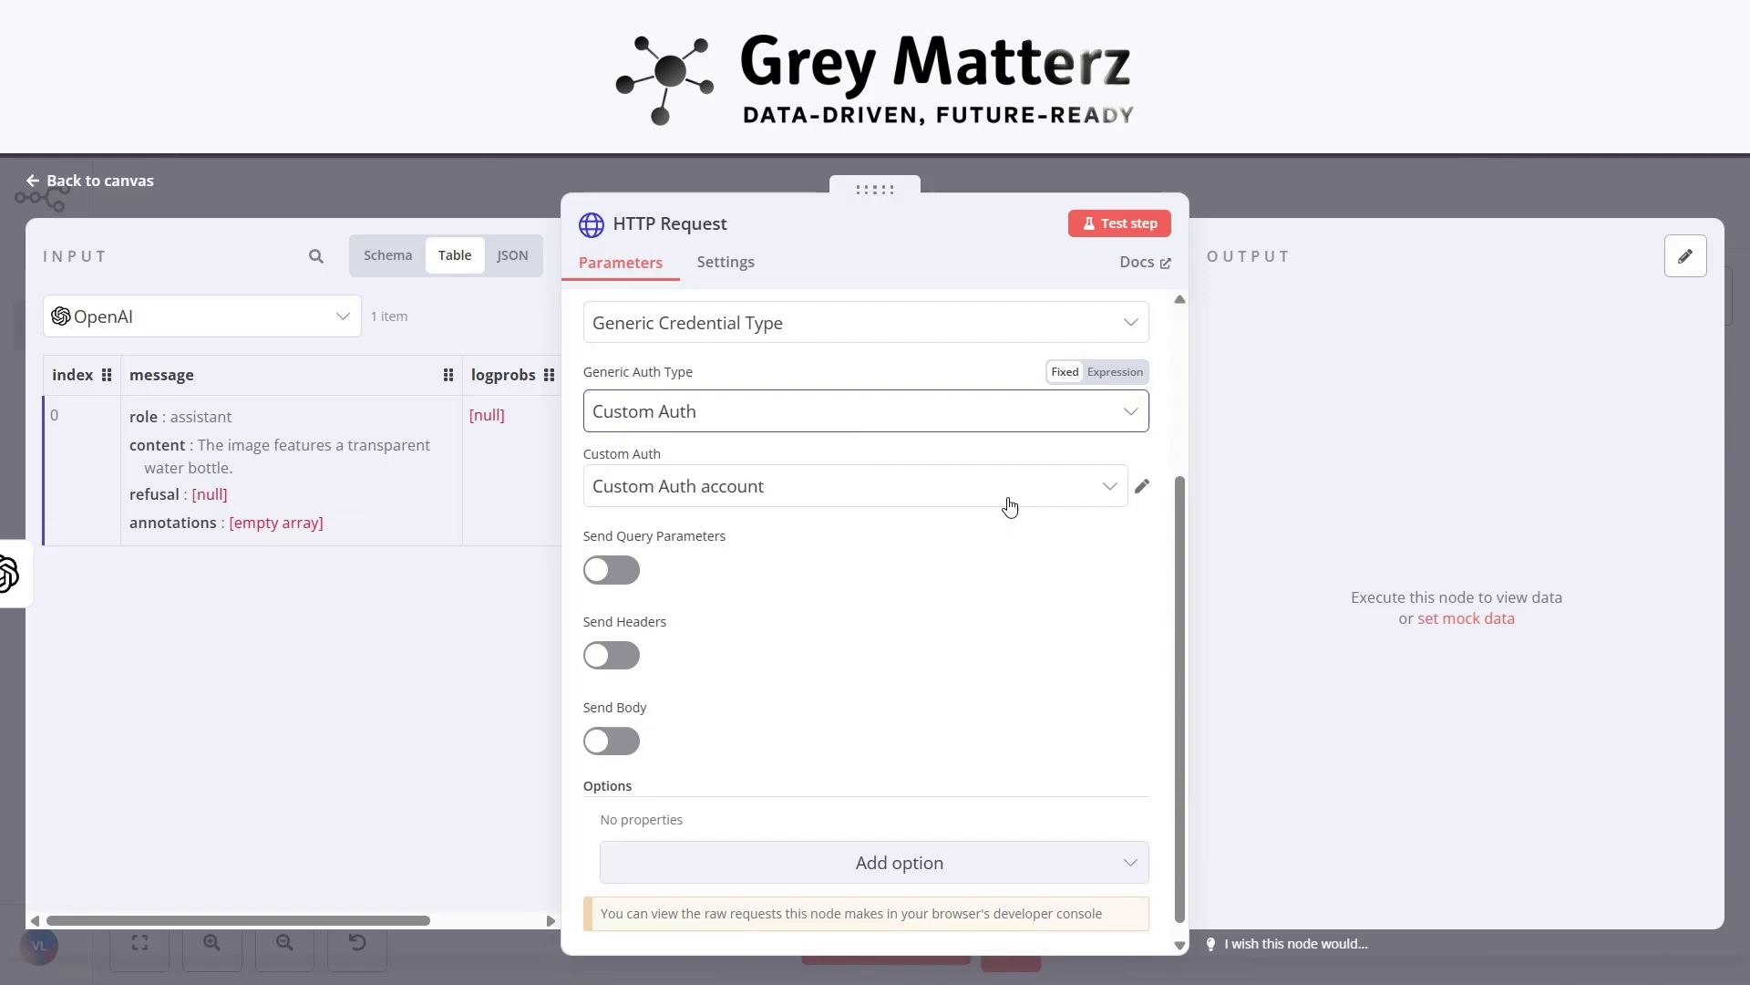
left_click(1107, 490)
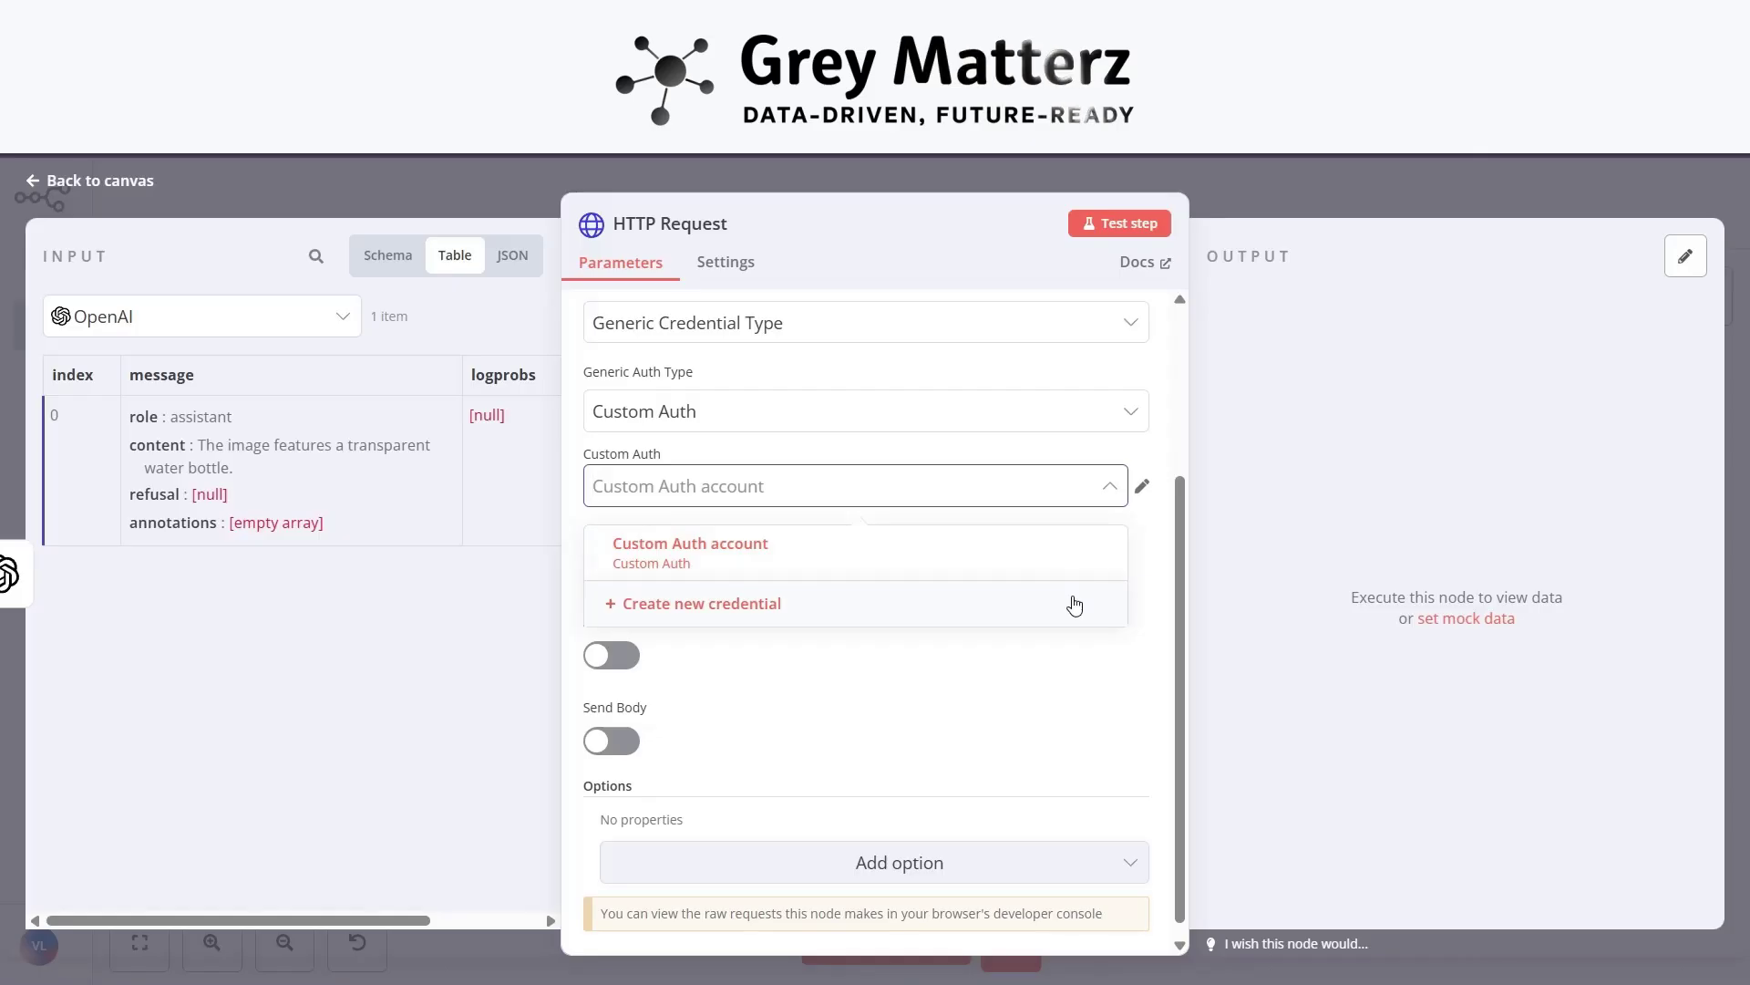
left_click(1133, 652)
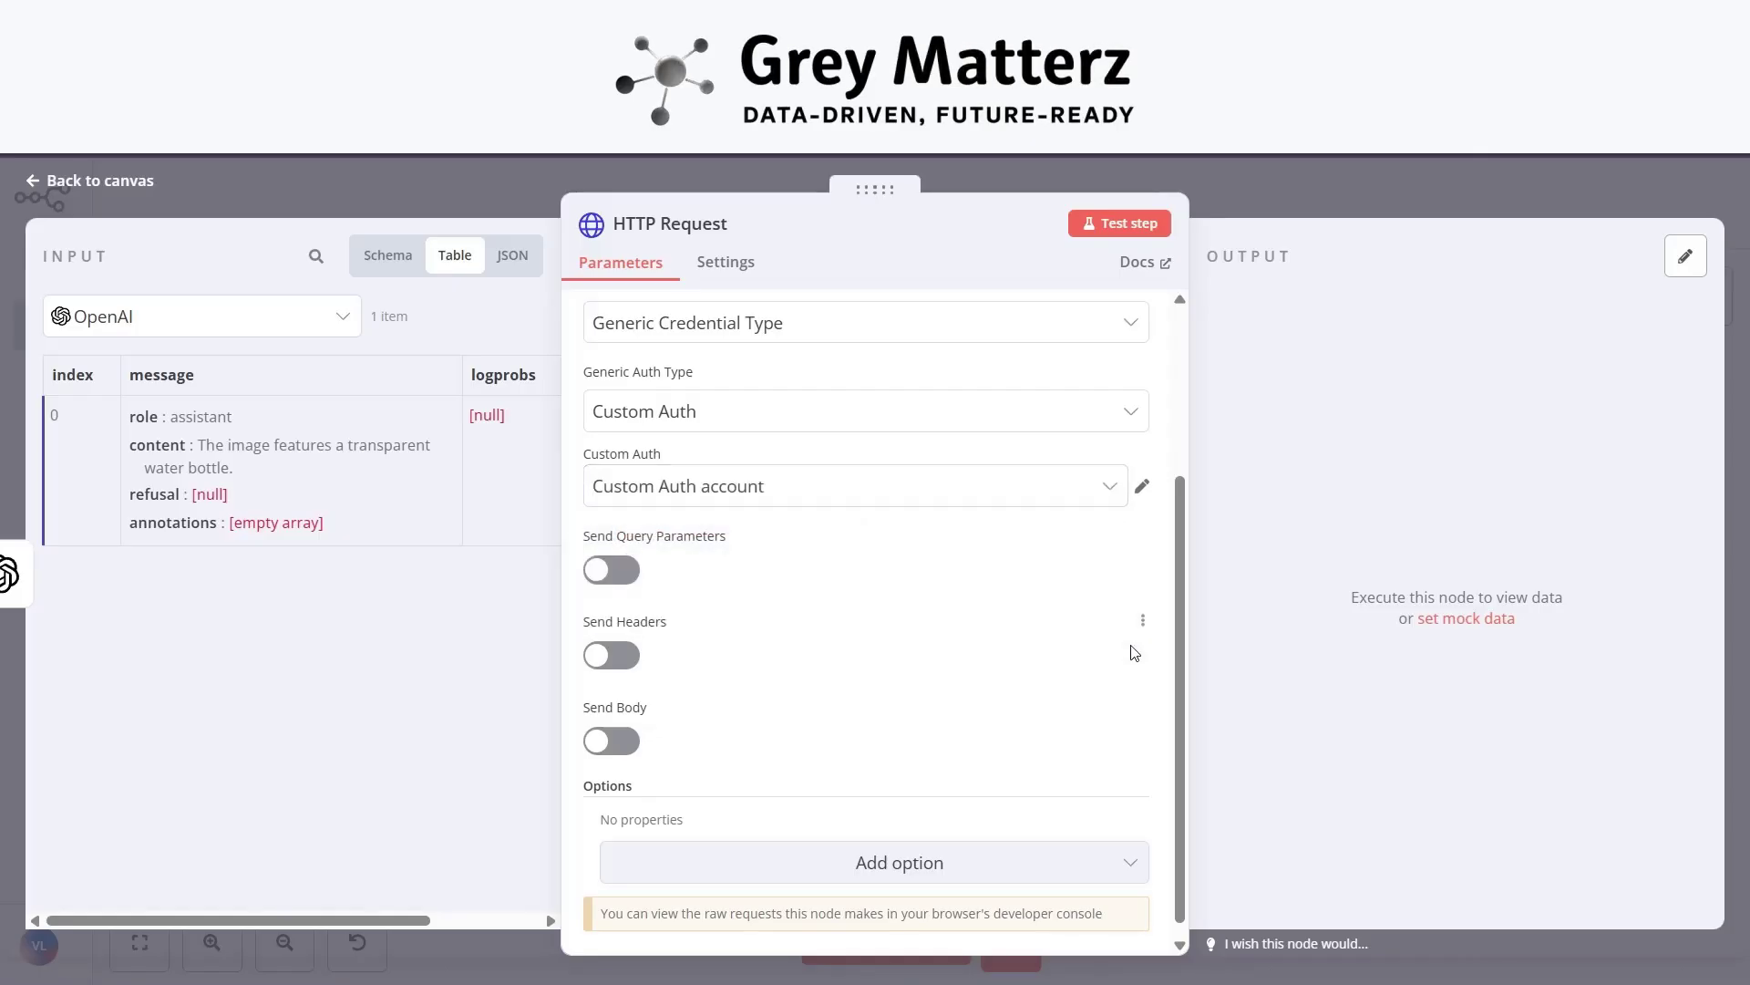
Enable sending a body and add a parameter named inputs whose value is the OpenAI message content expression {{ $json.message.content }}.
scroll(838, 611, "down", 1)
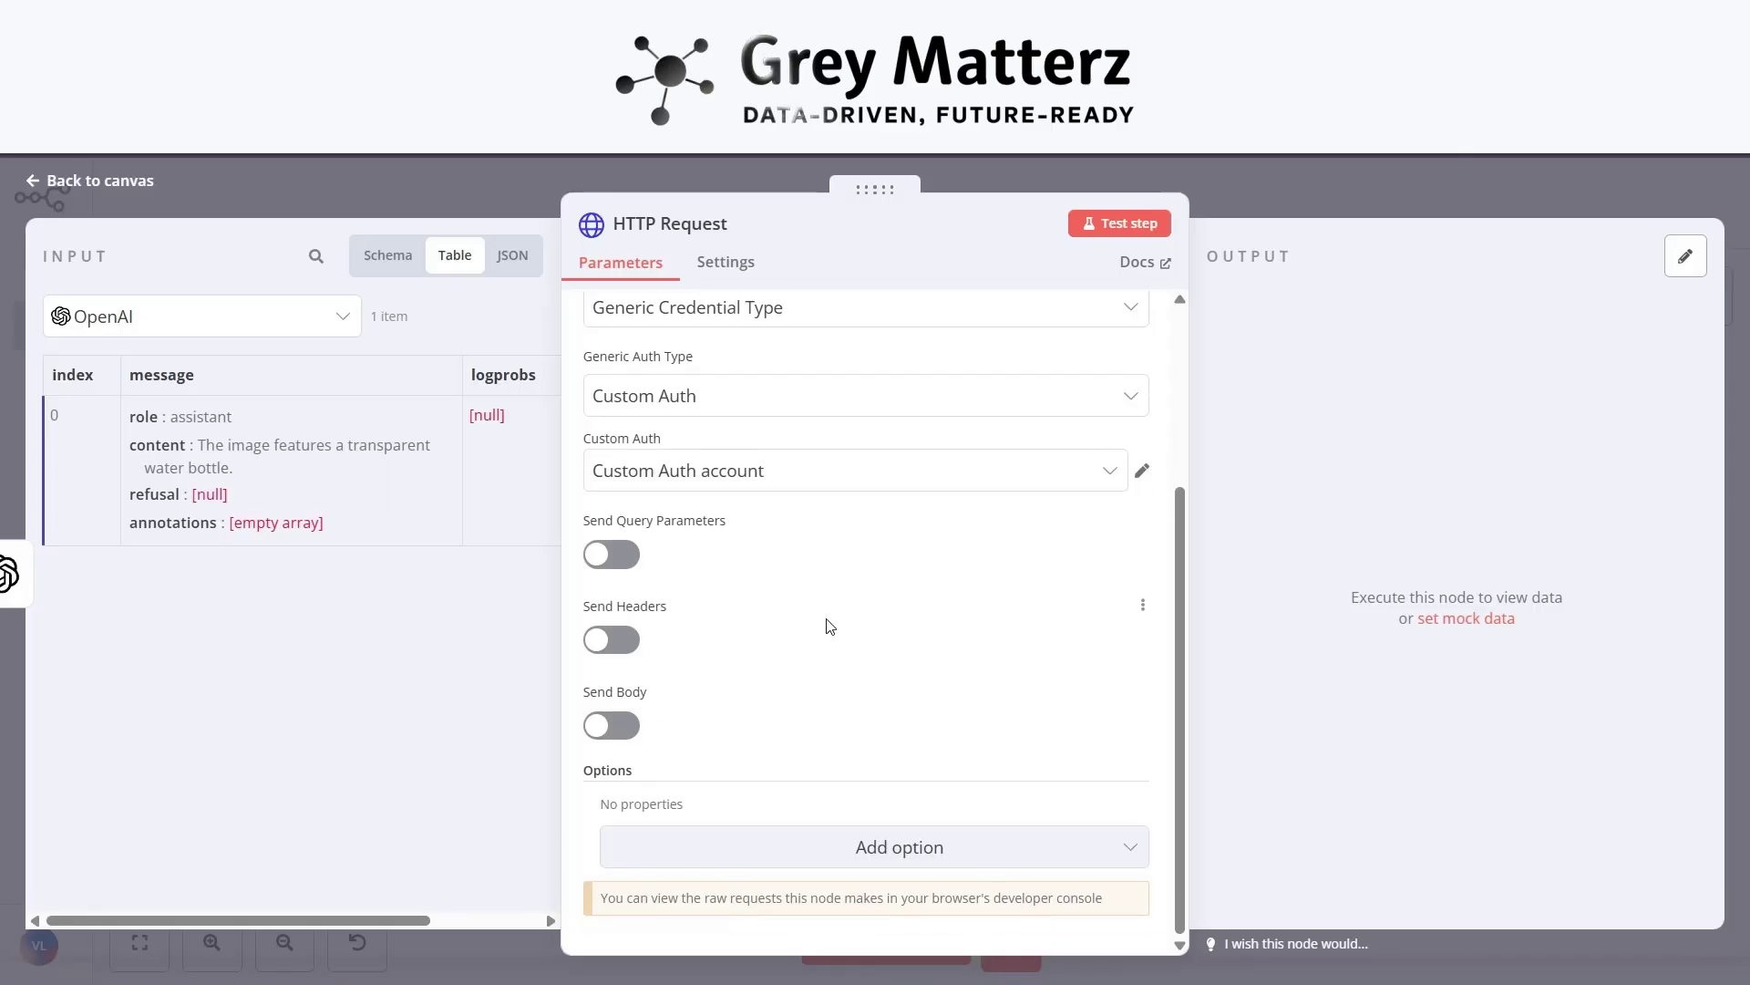
left_click(616, 725)
scroll(764, 679, "down", 4)
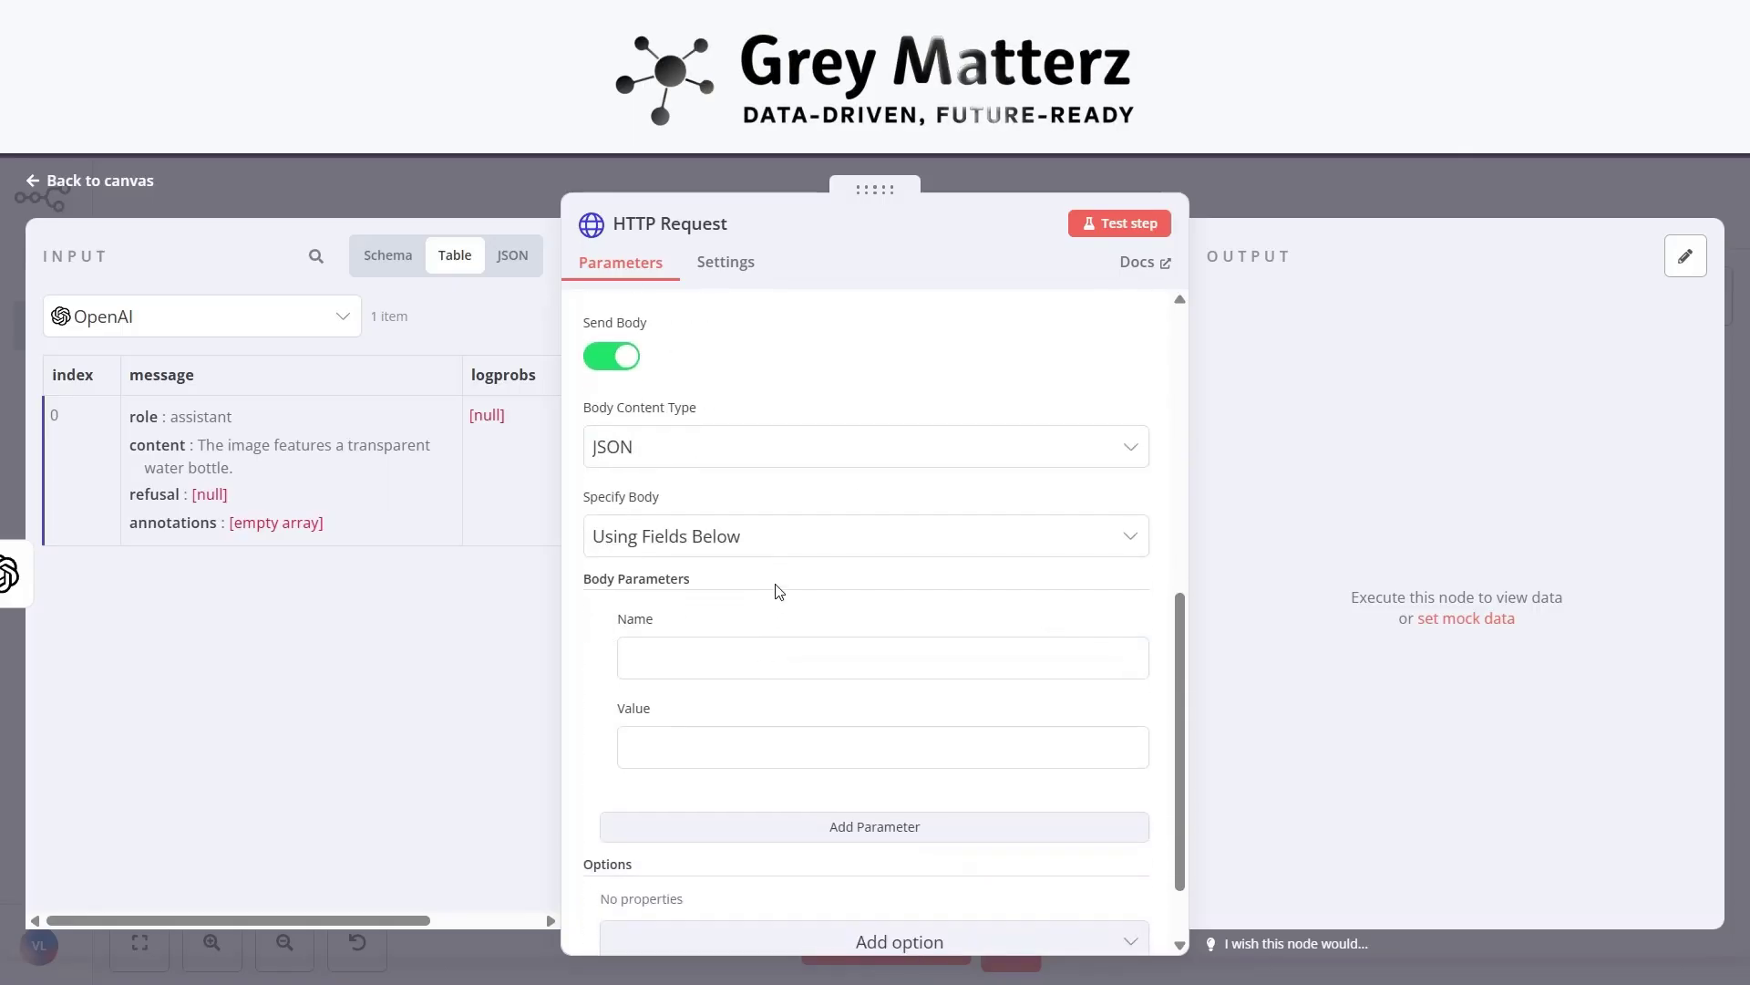
left_click(648, 658)
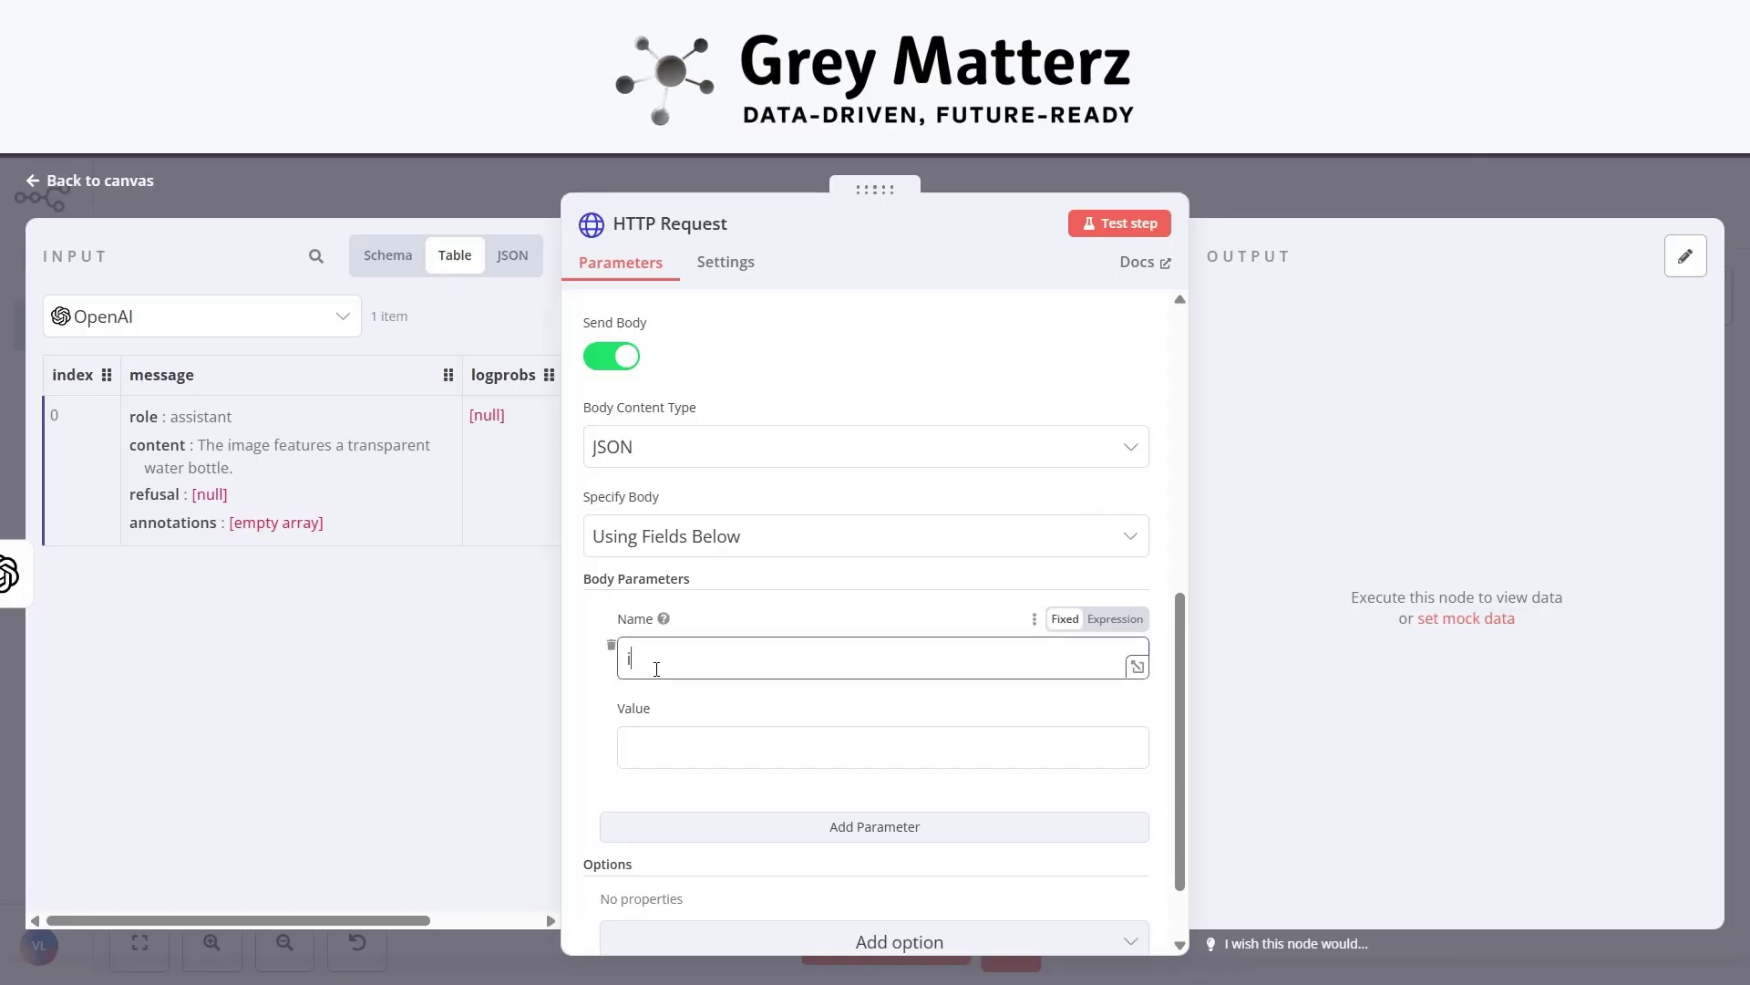
type("inputs")
left_click(682, 743)
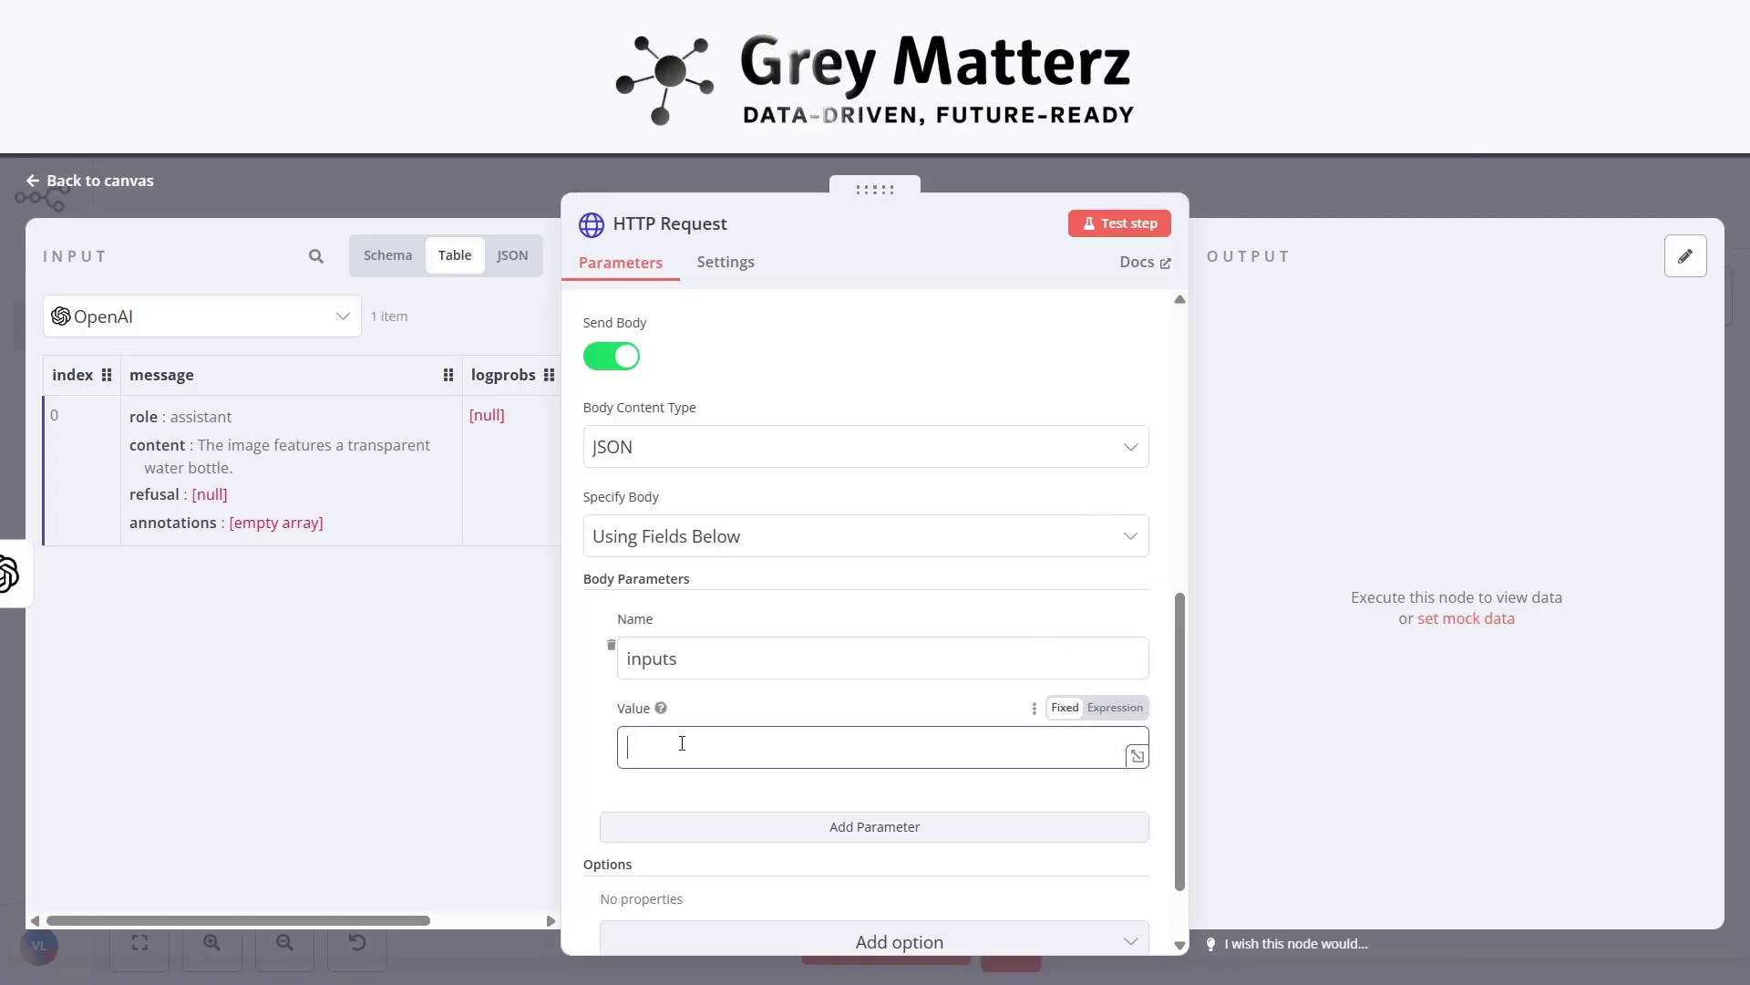
left_click_drag(154, 445, 652, 743)
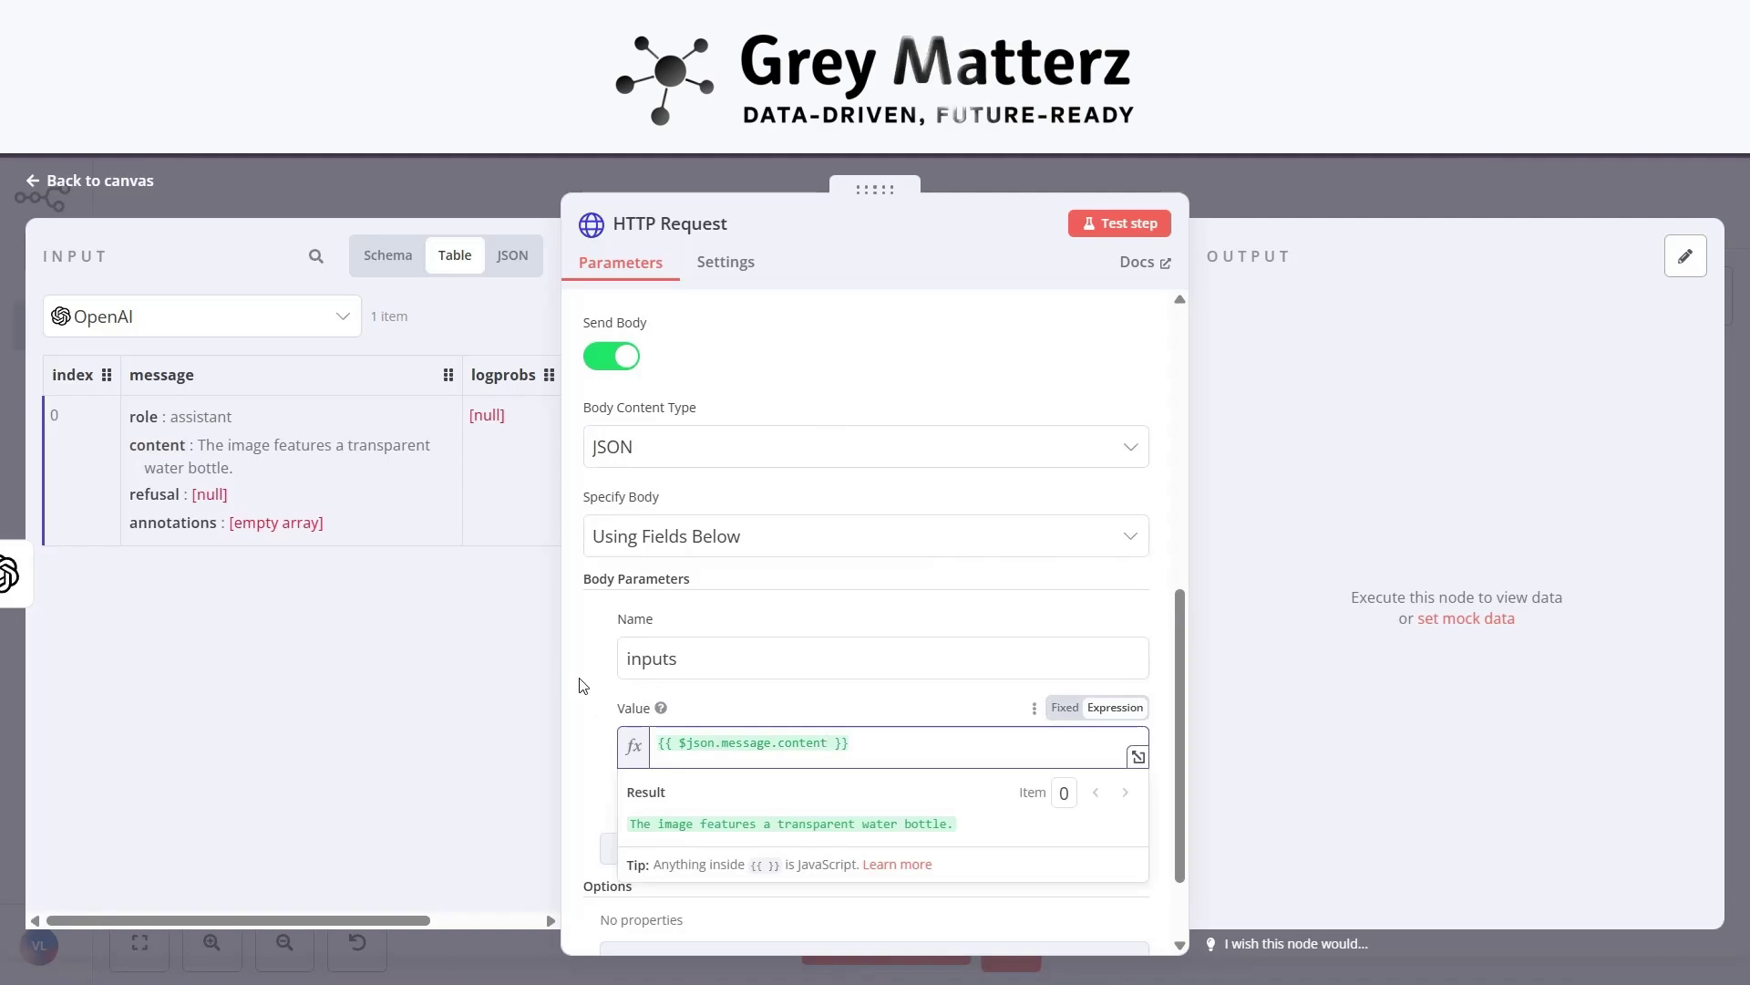
Run the HTTP Request node and view the image it generates.
scroll(997, 332, "up", 7)
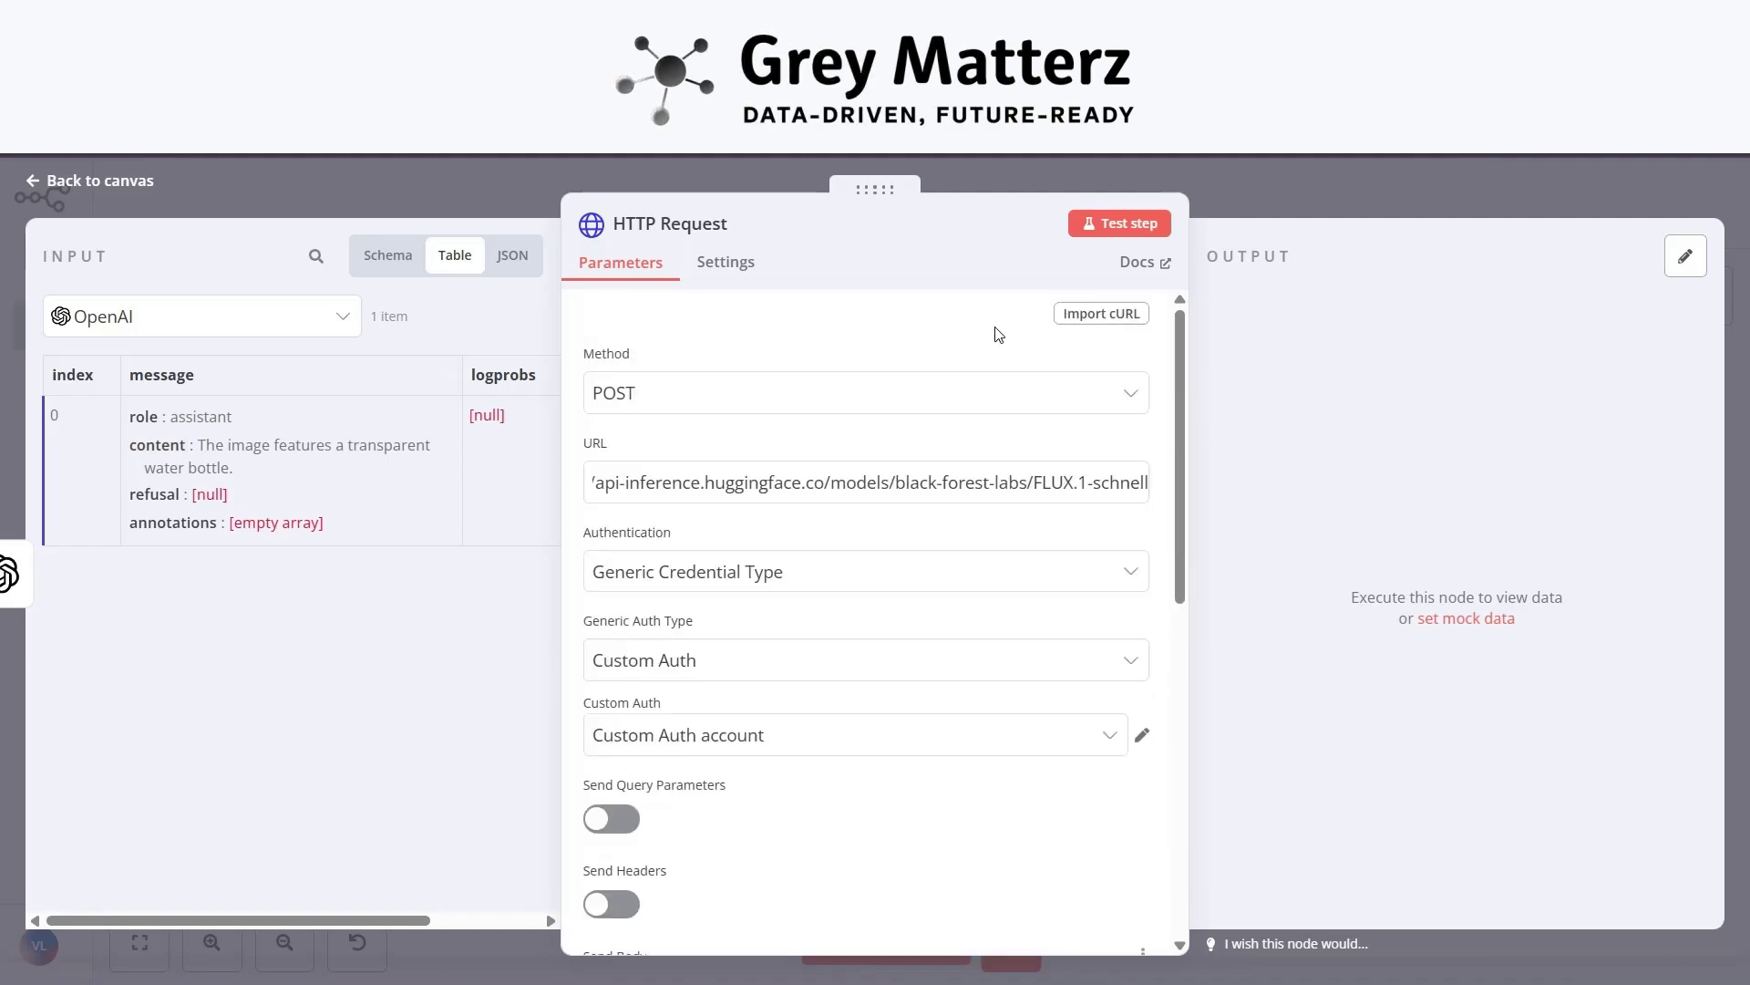
left_click(1145, 223)
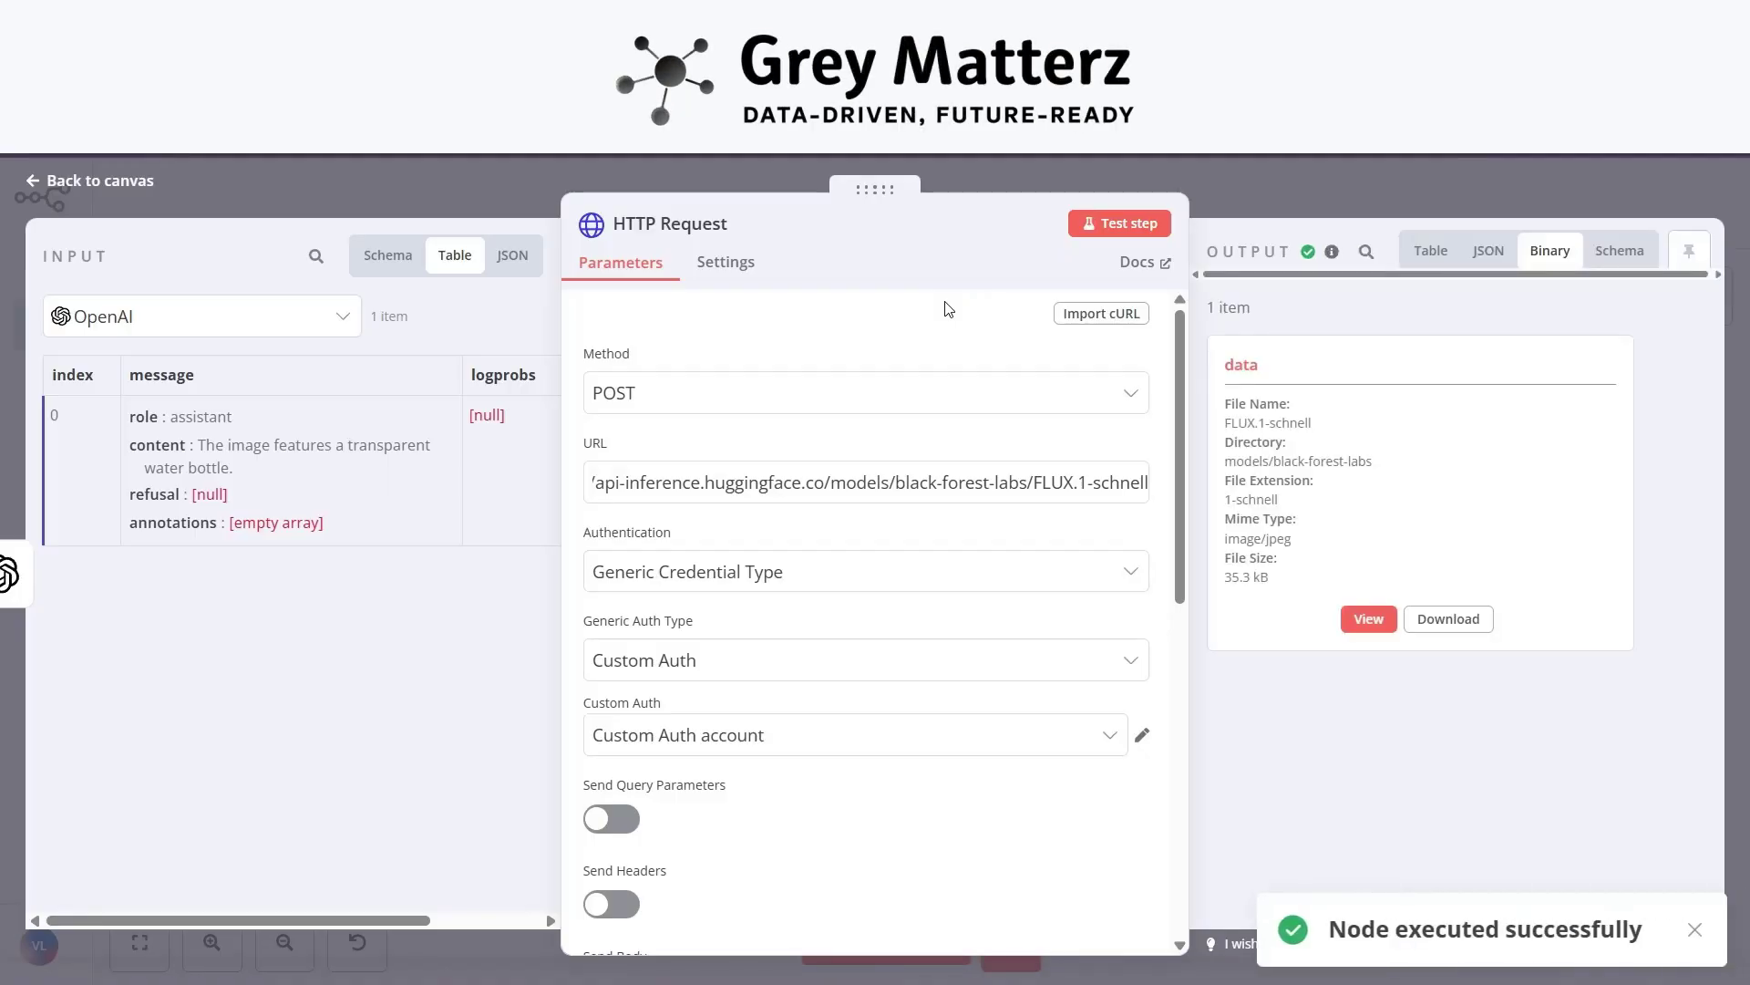
left_click(1368, 619)
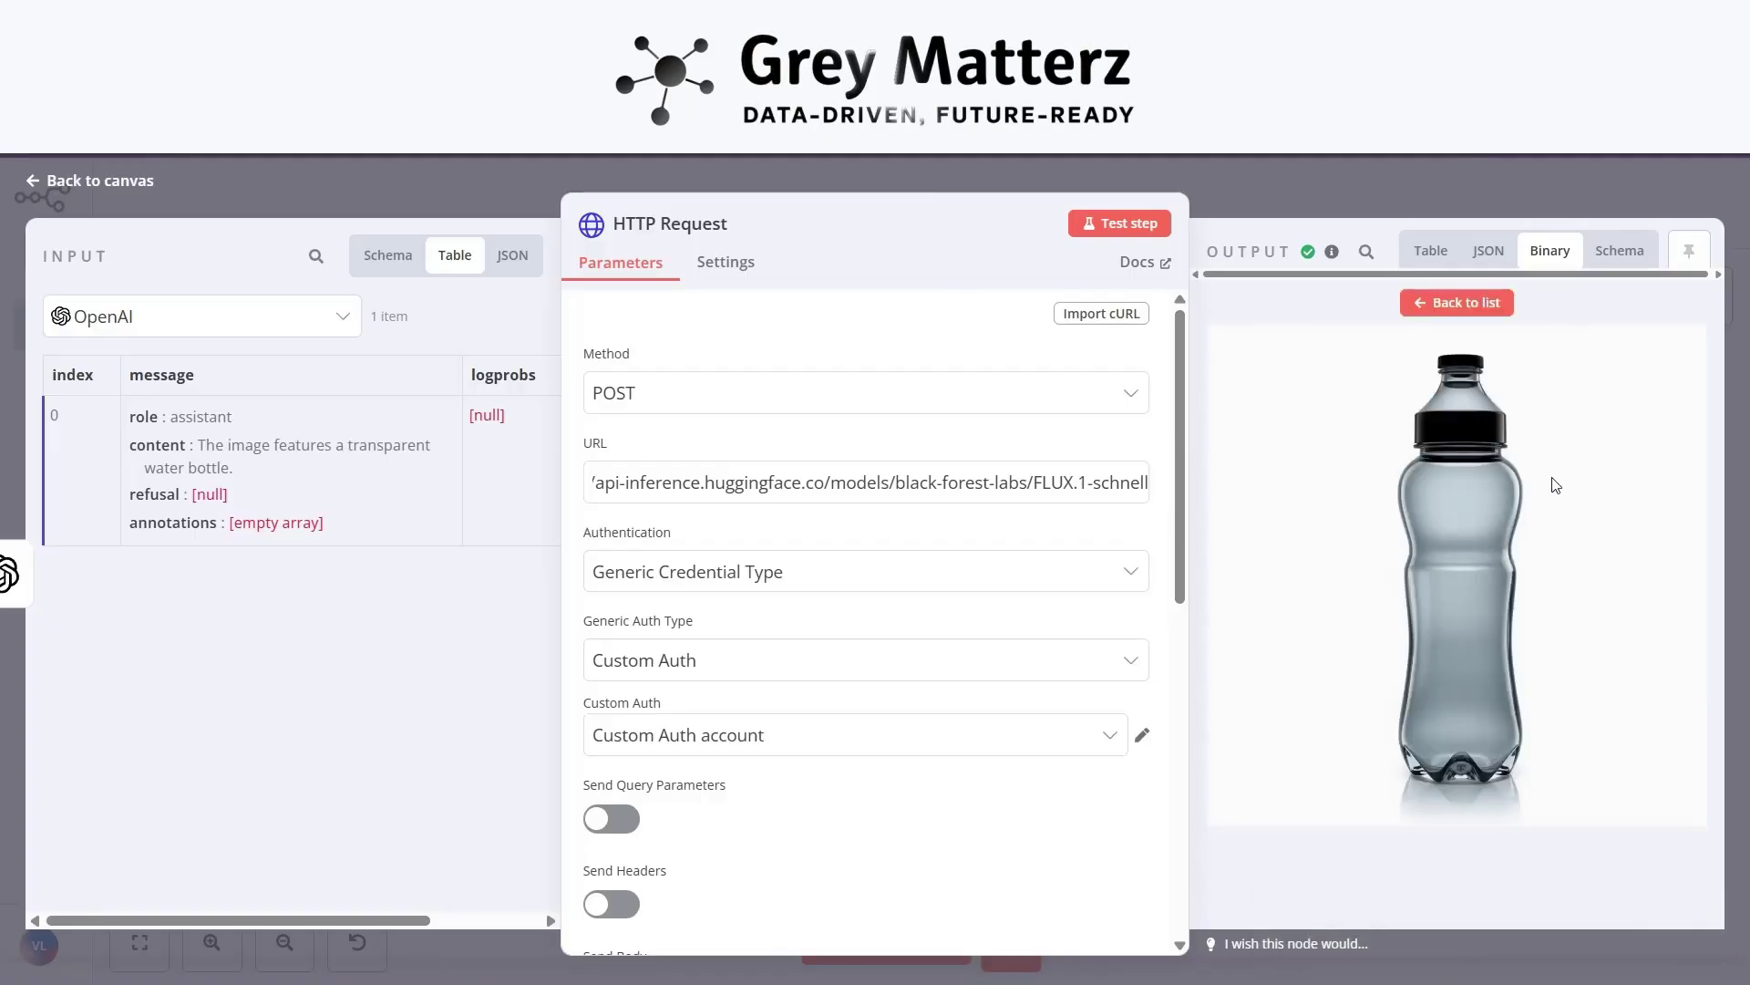
left_click(1457, 303)
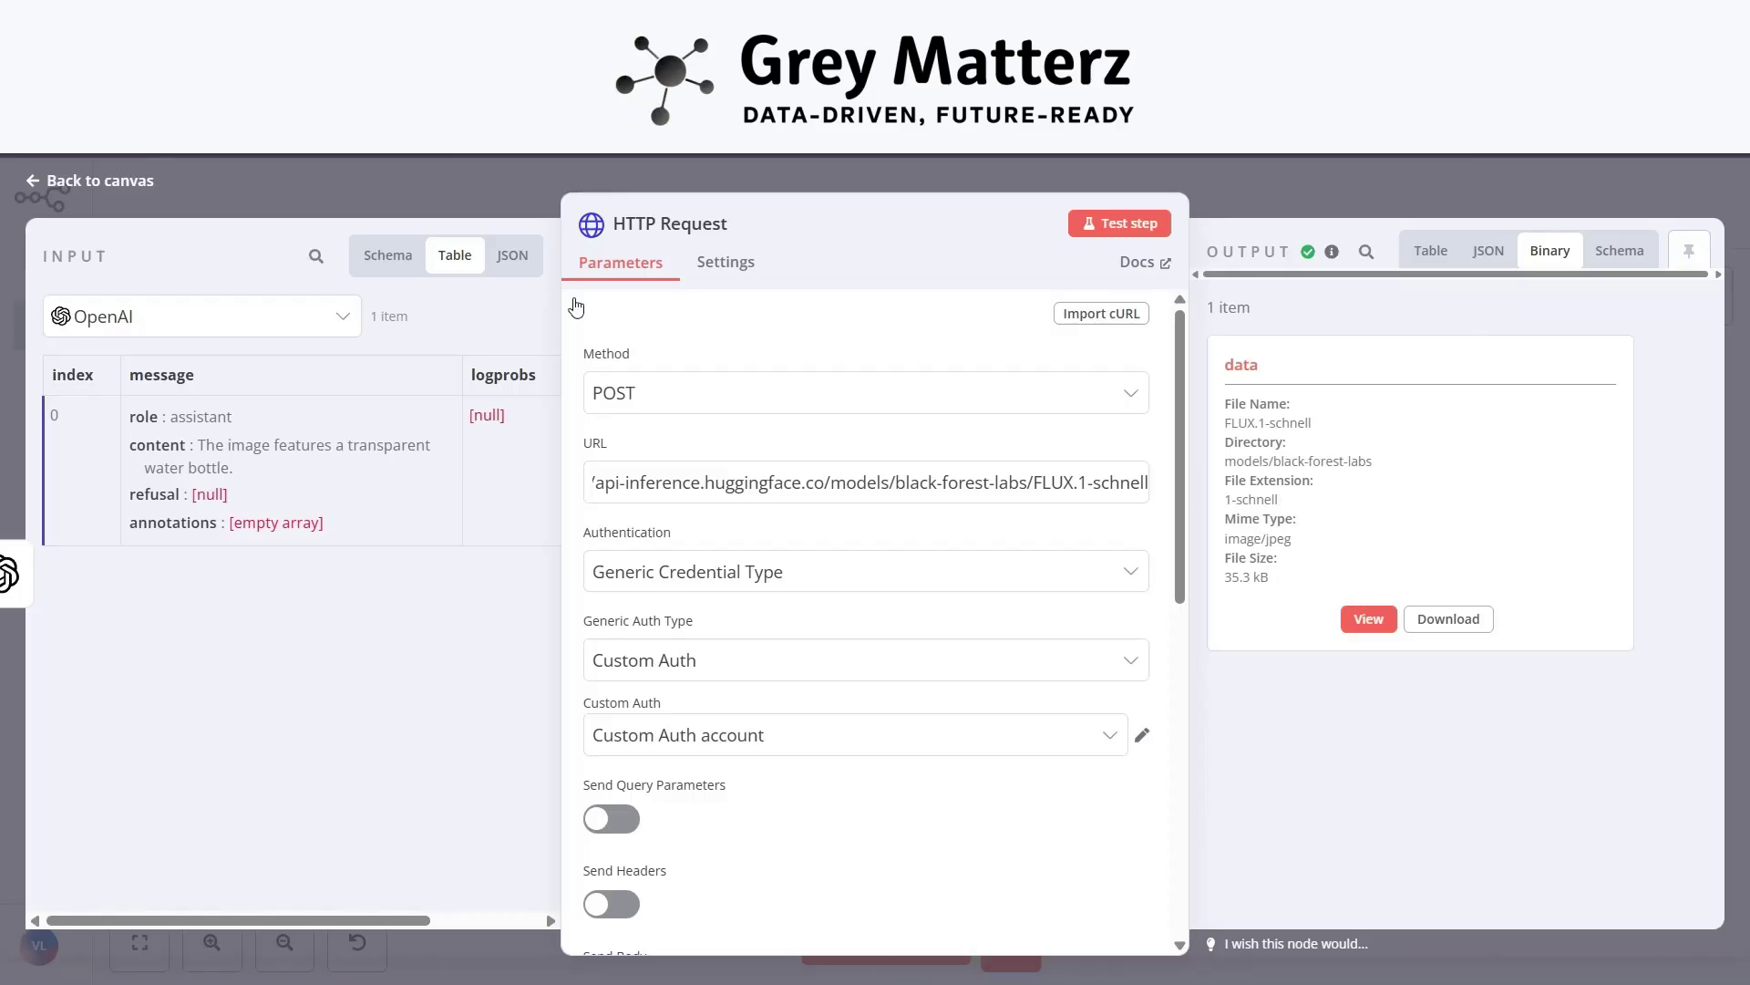
Return to the workflow canvas and add a second HTTP Request node after the first one.
left_click(99, 181)
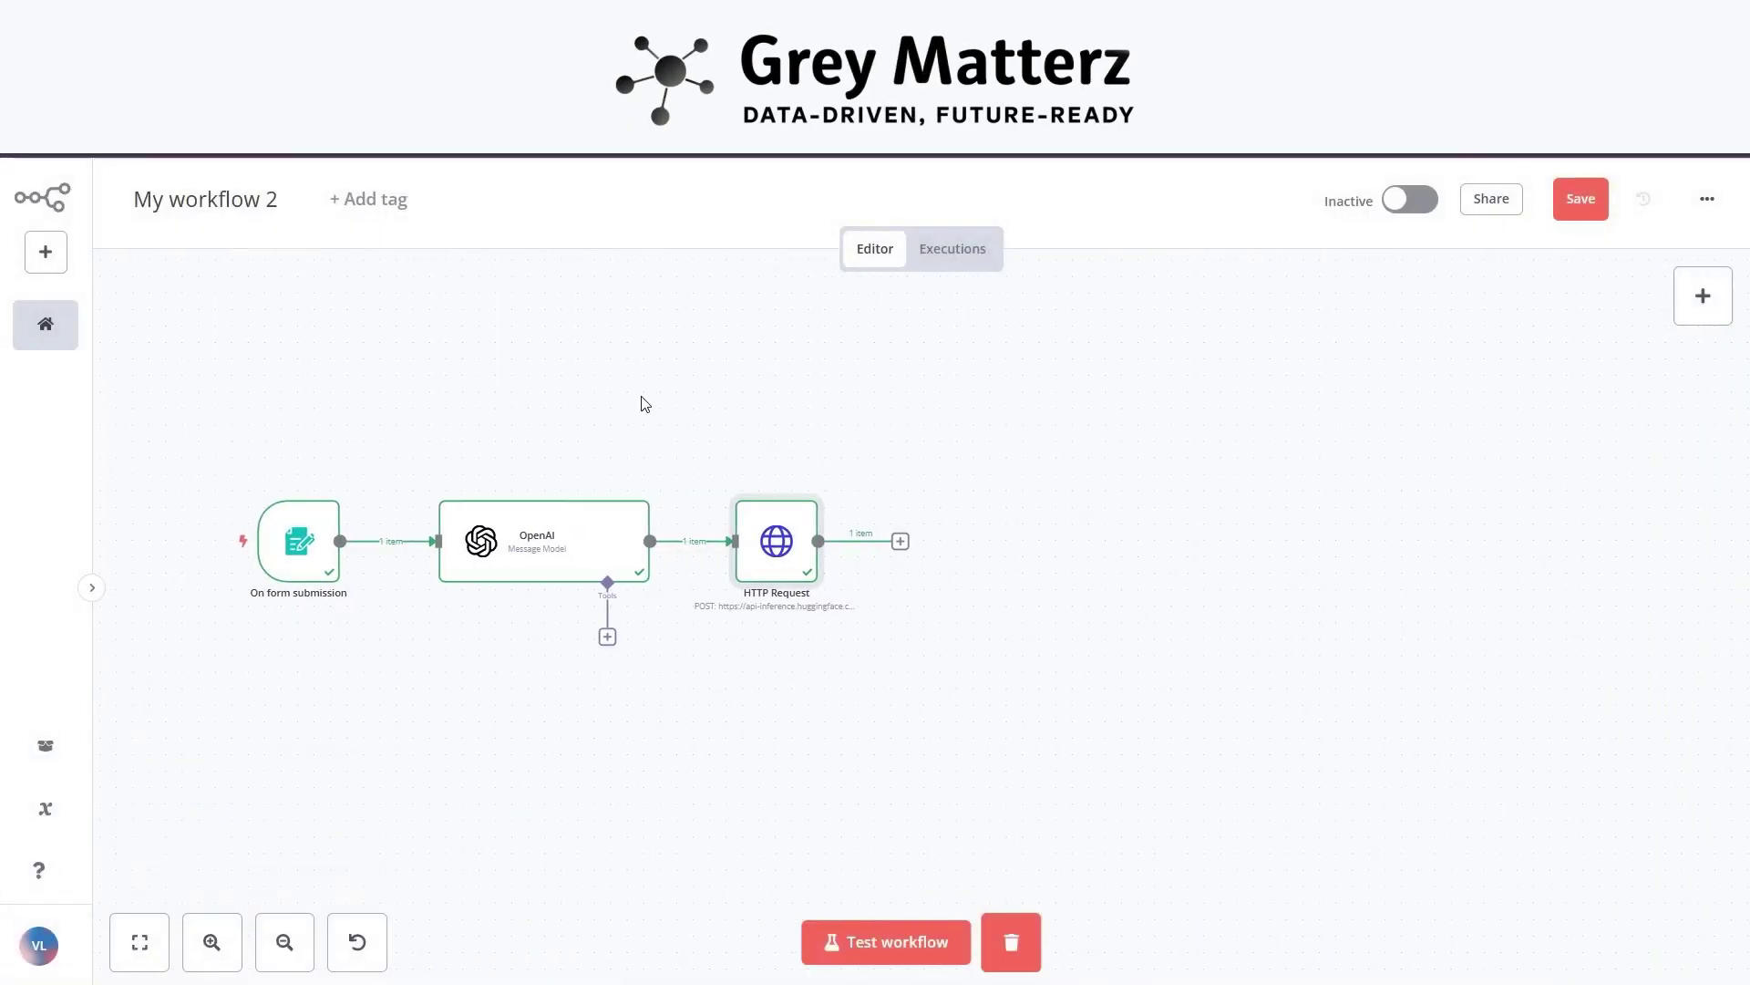
left_click(899, 541)
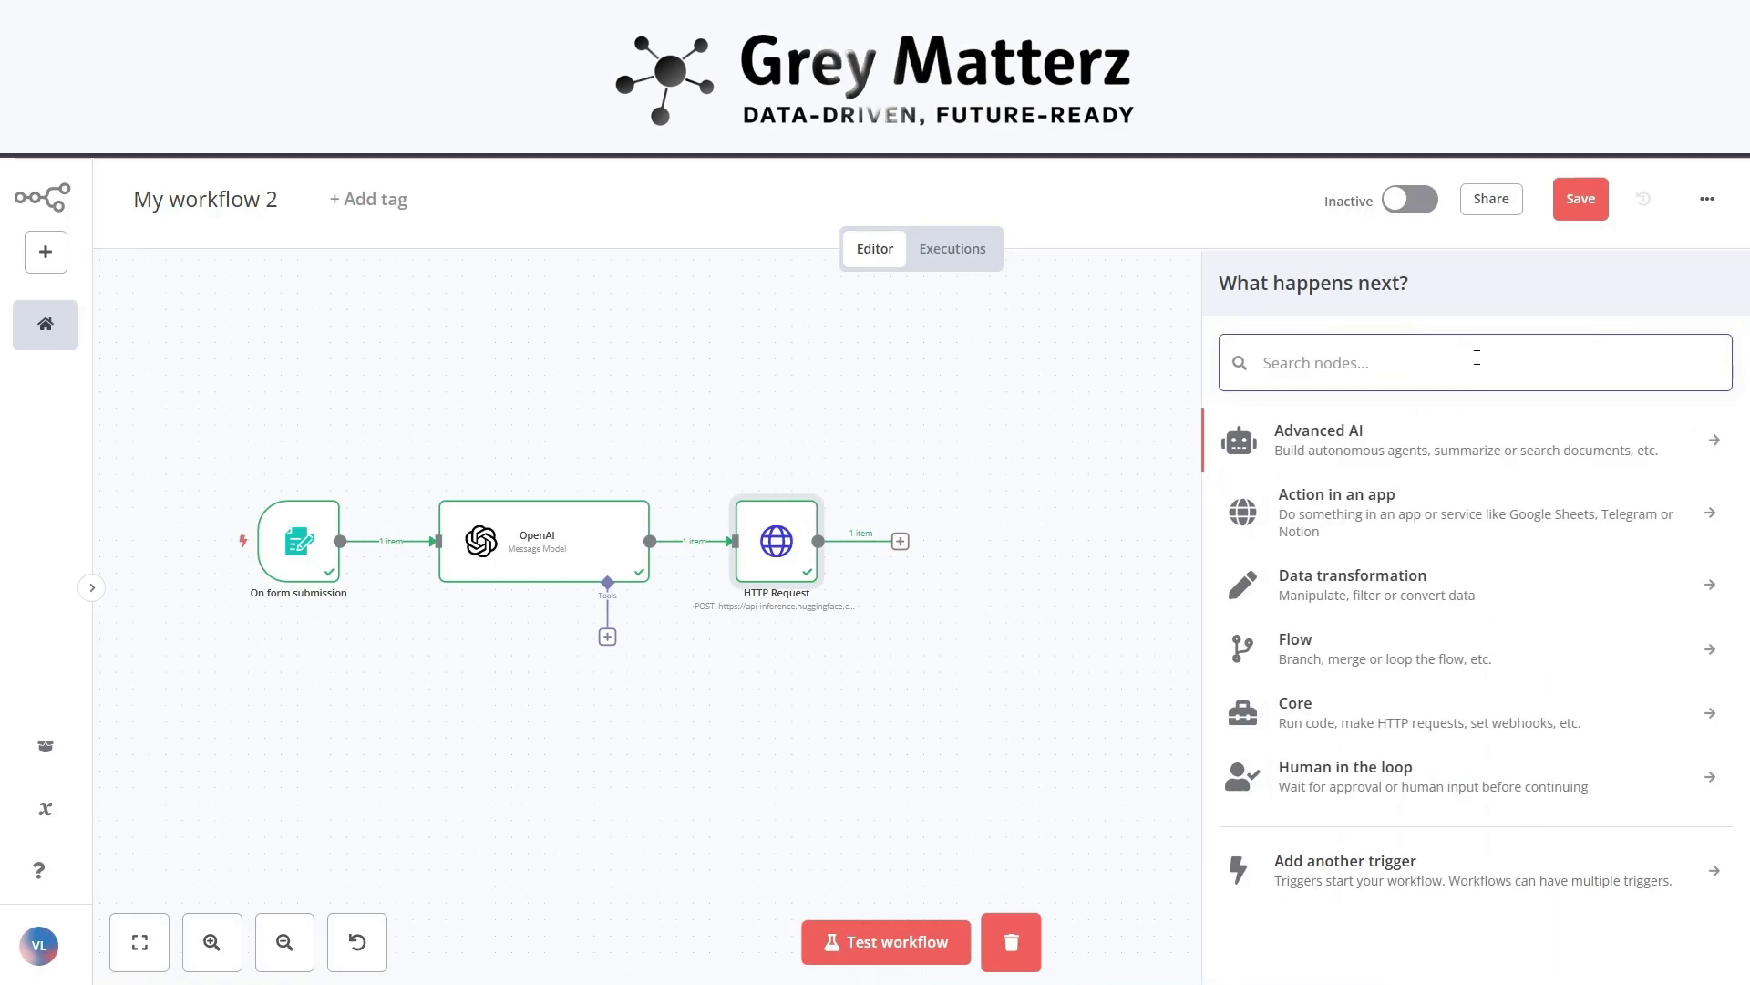
type("http")
left_click(1477, 441)
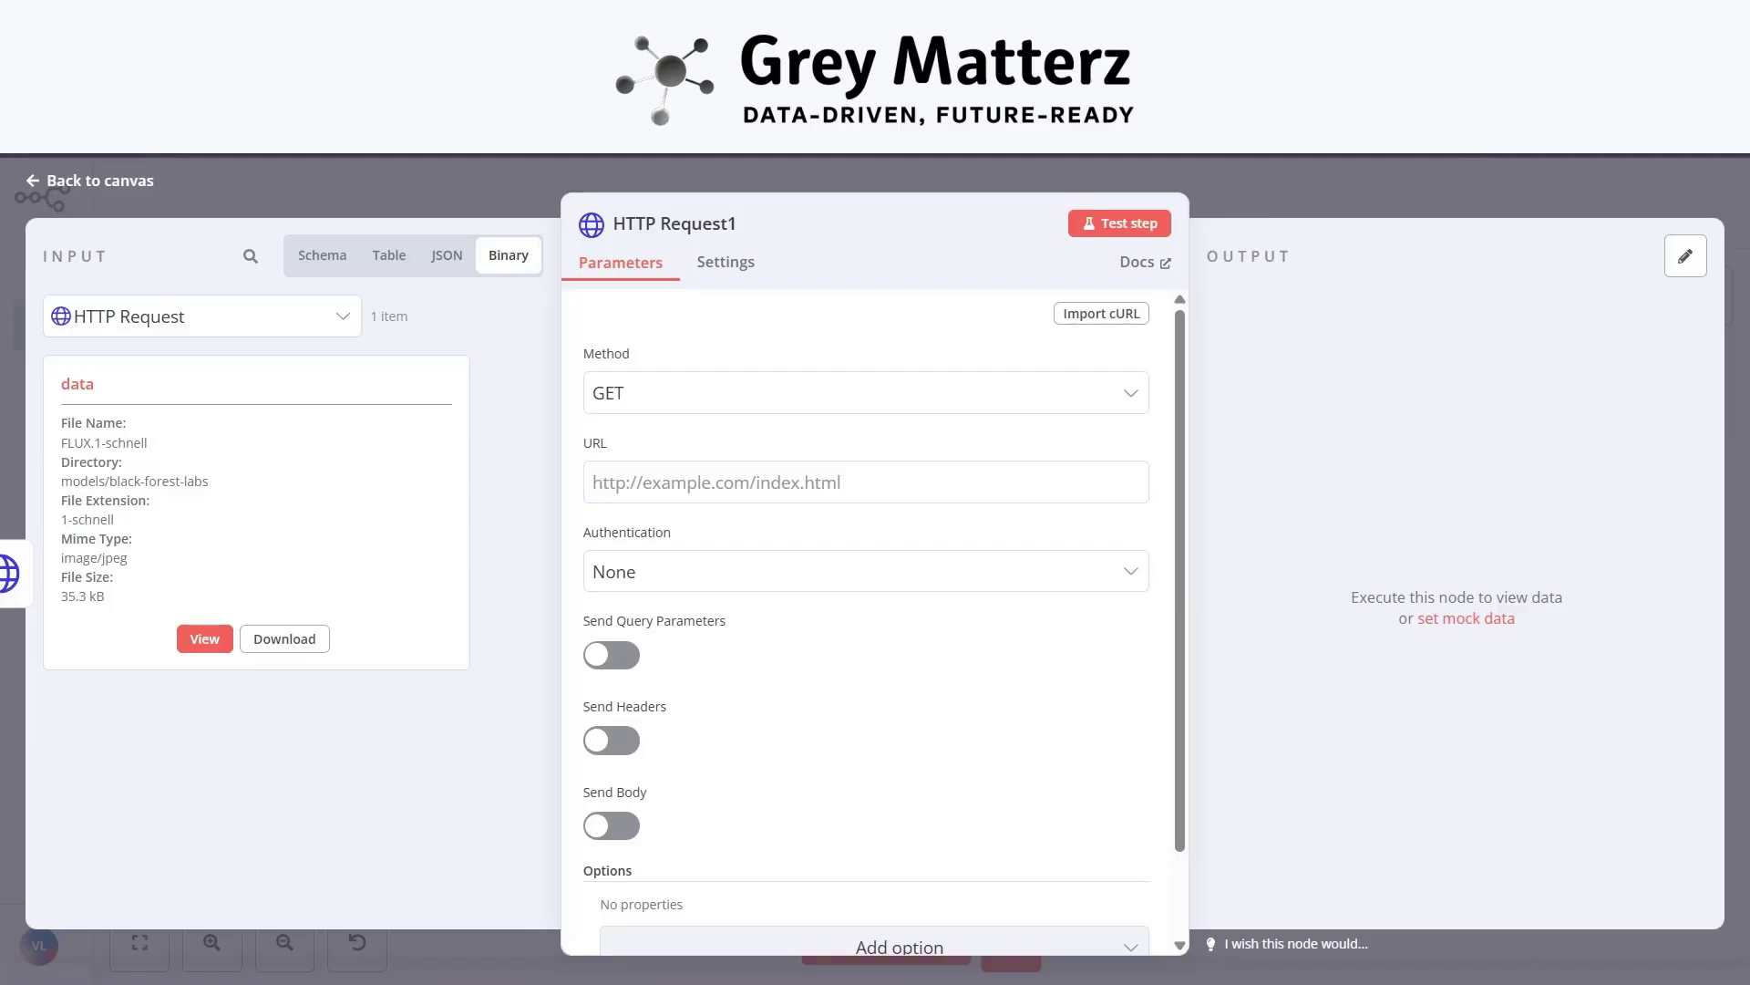
left_click(903, 394)
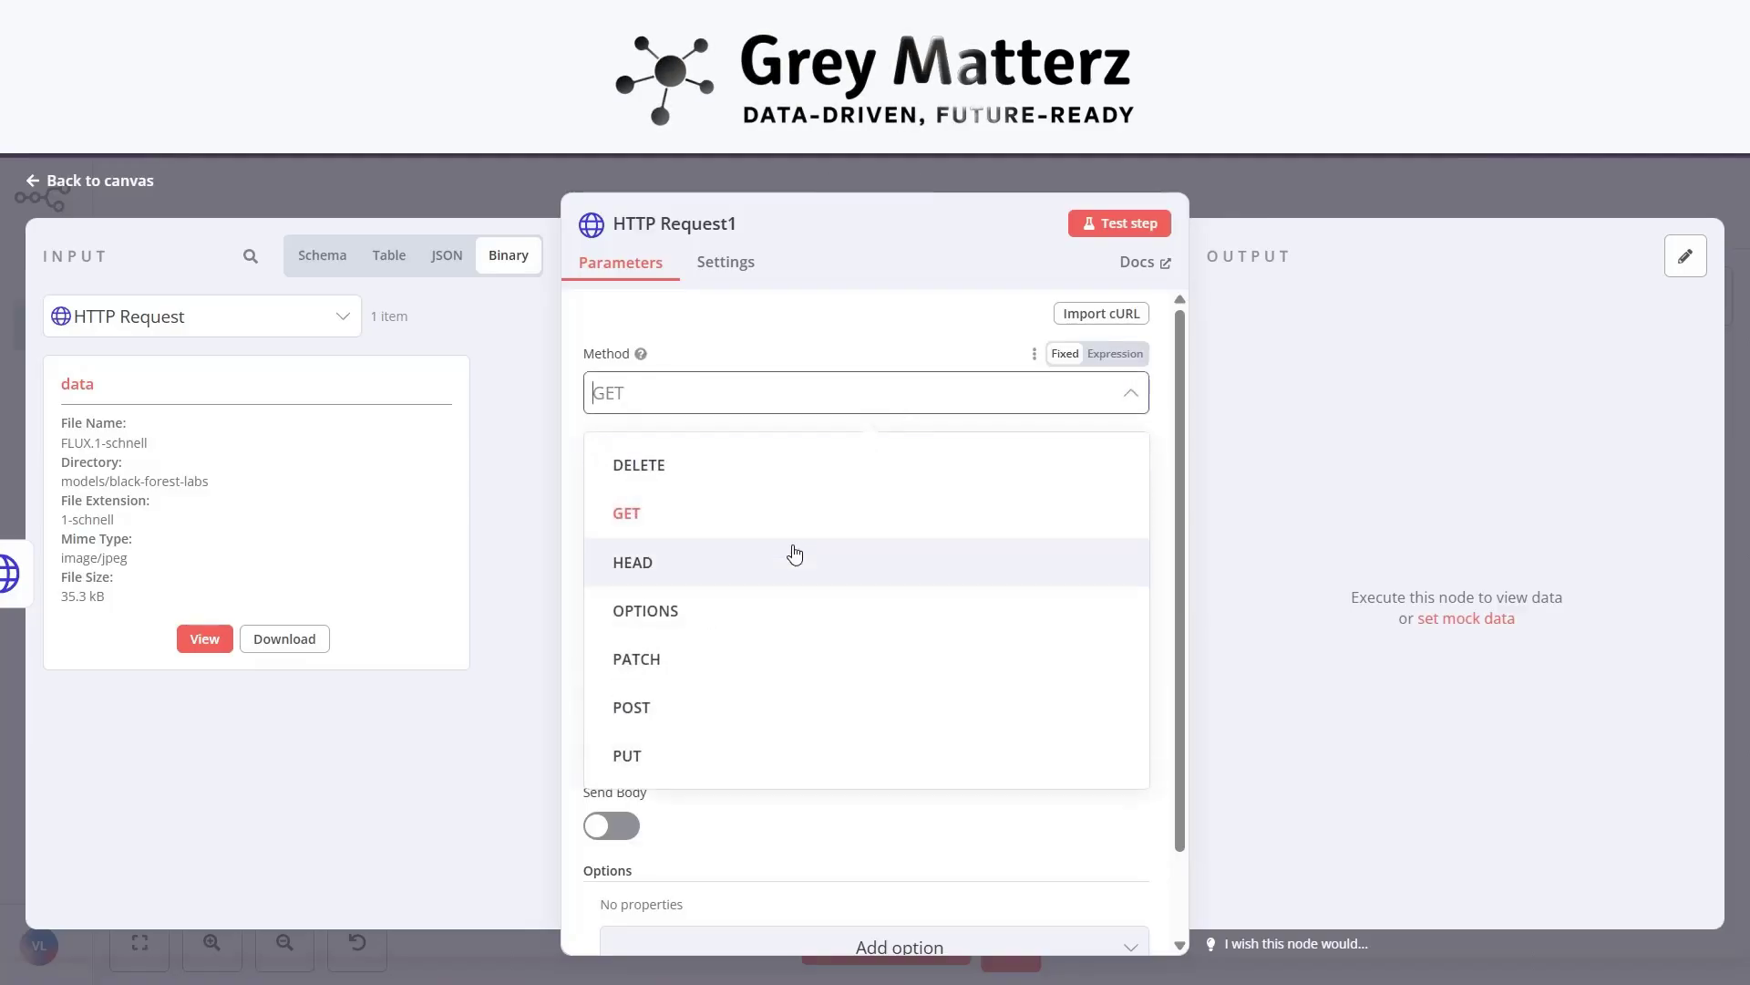
left_click(745, 708)
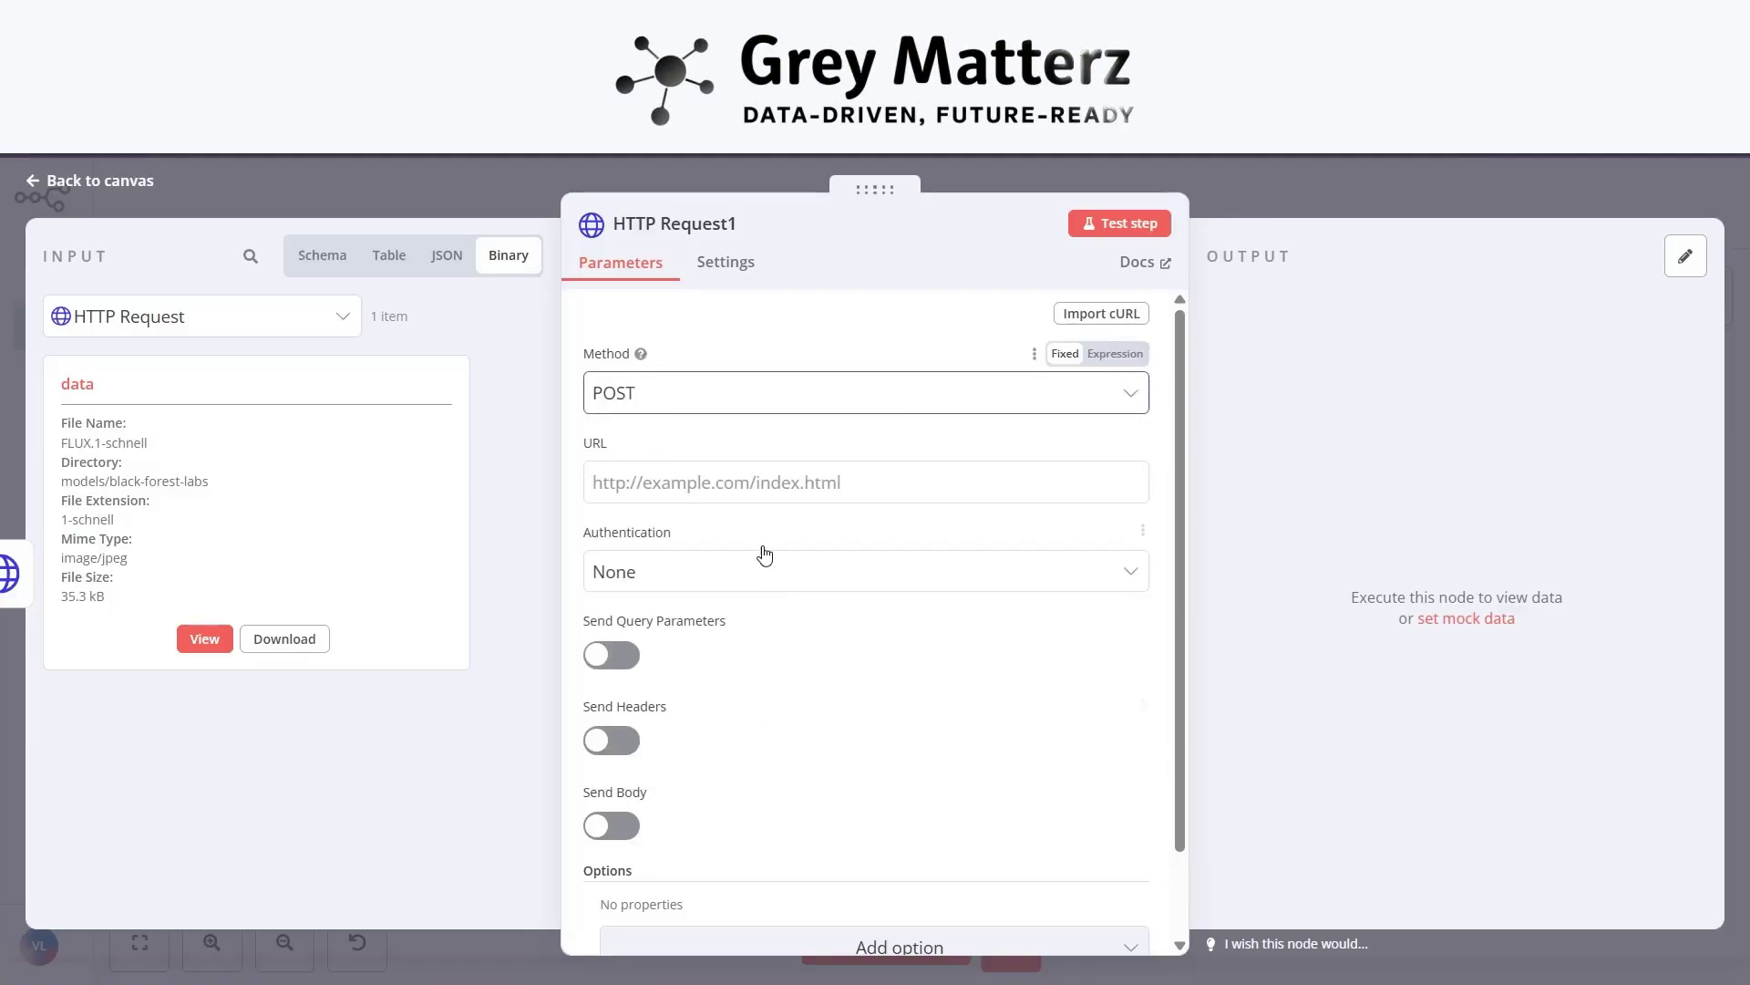
left_click(722, 482)
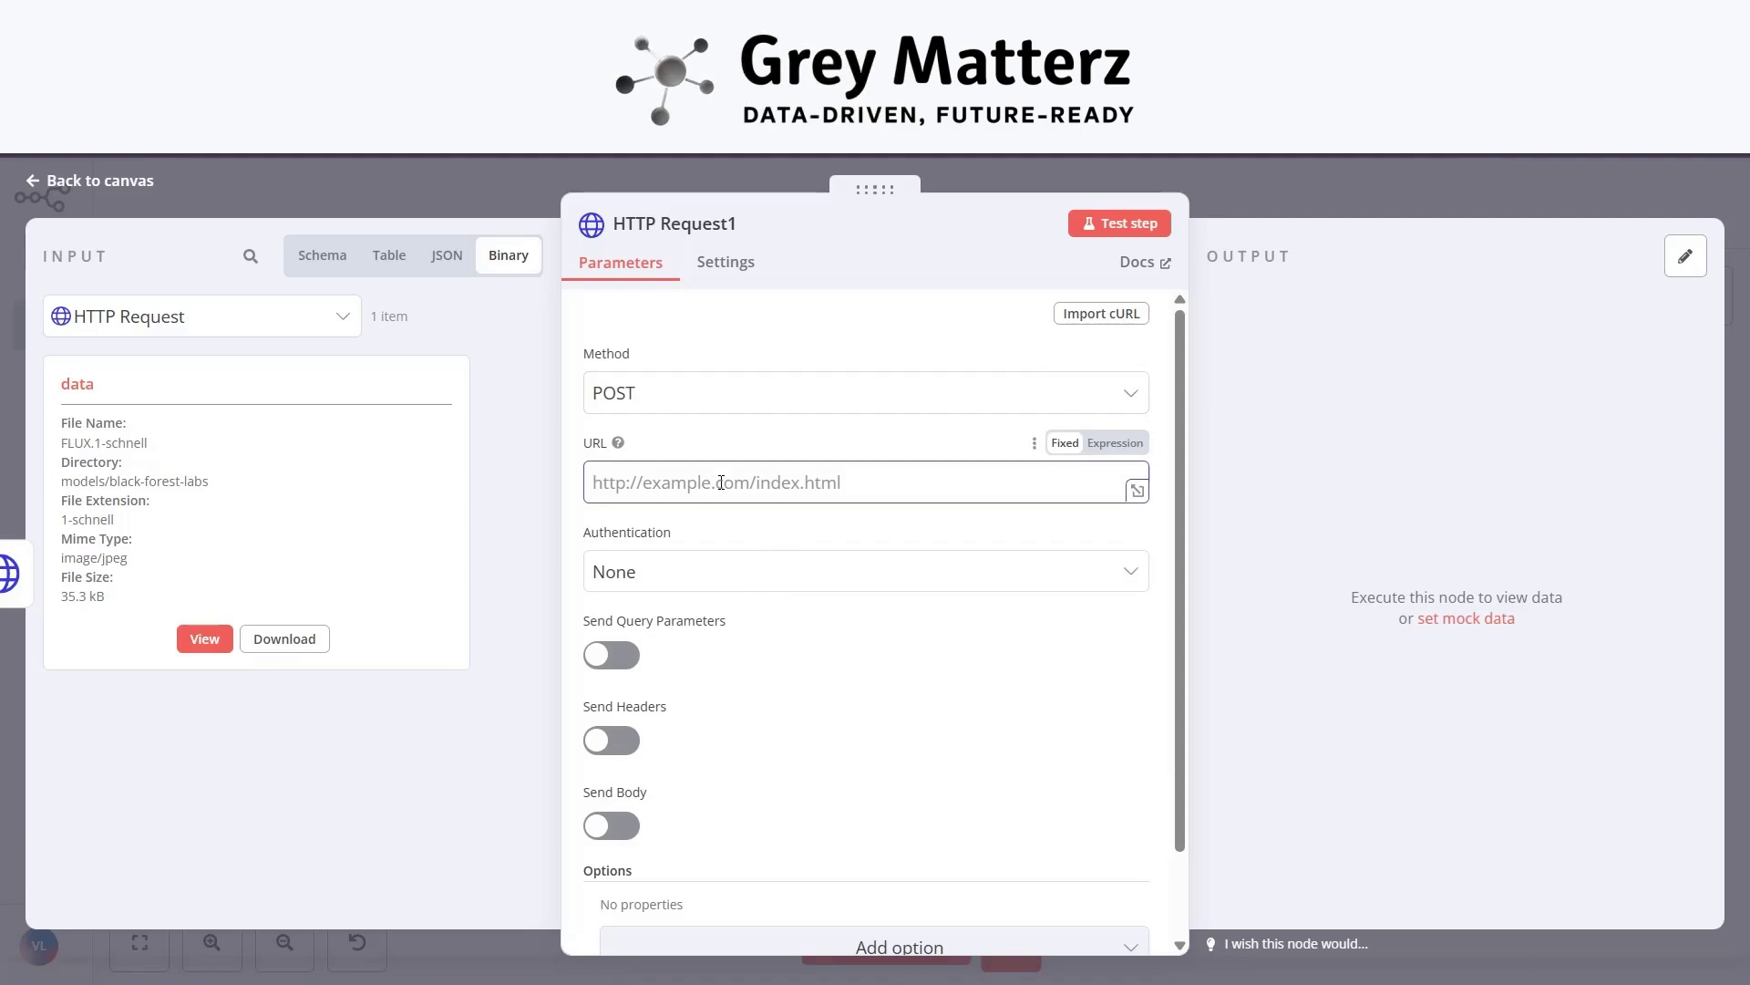
type("https://api")
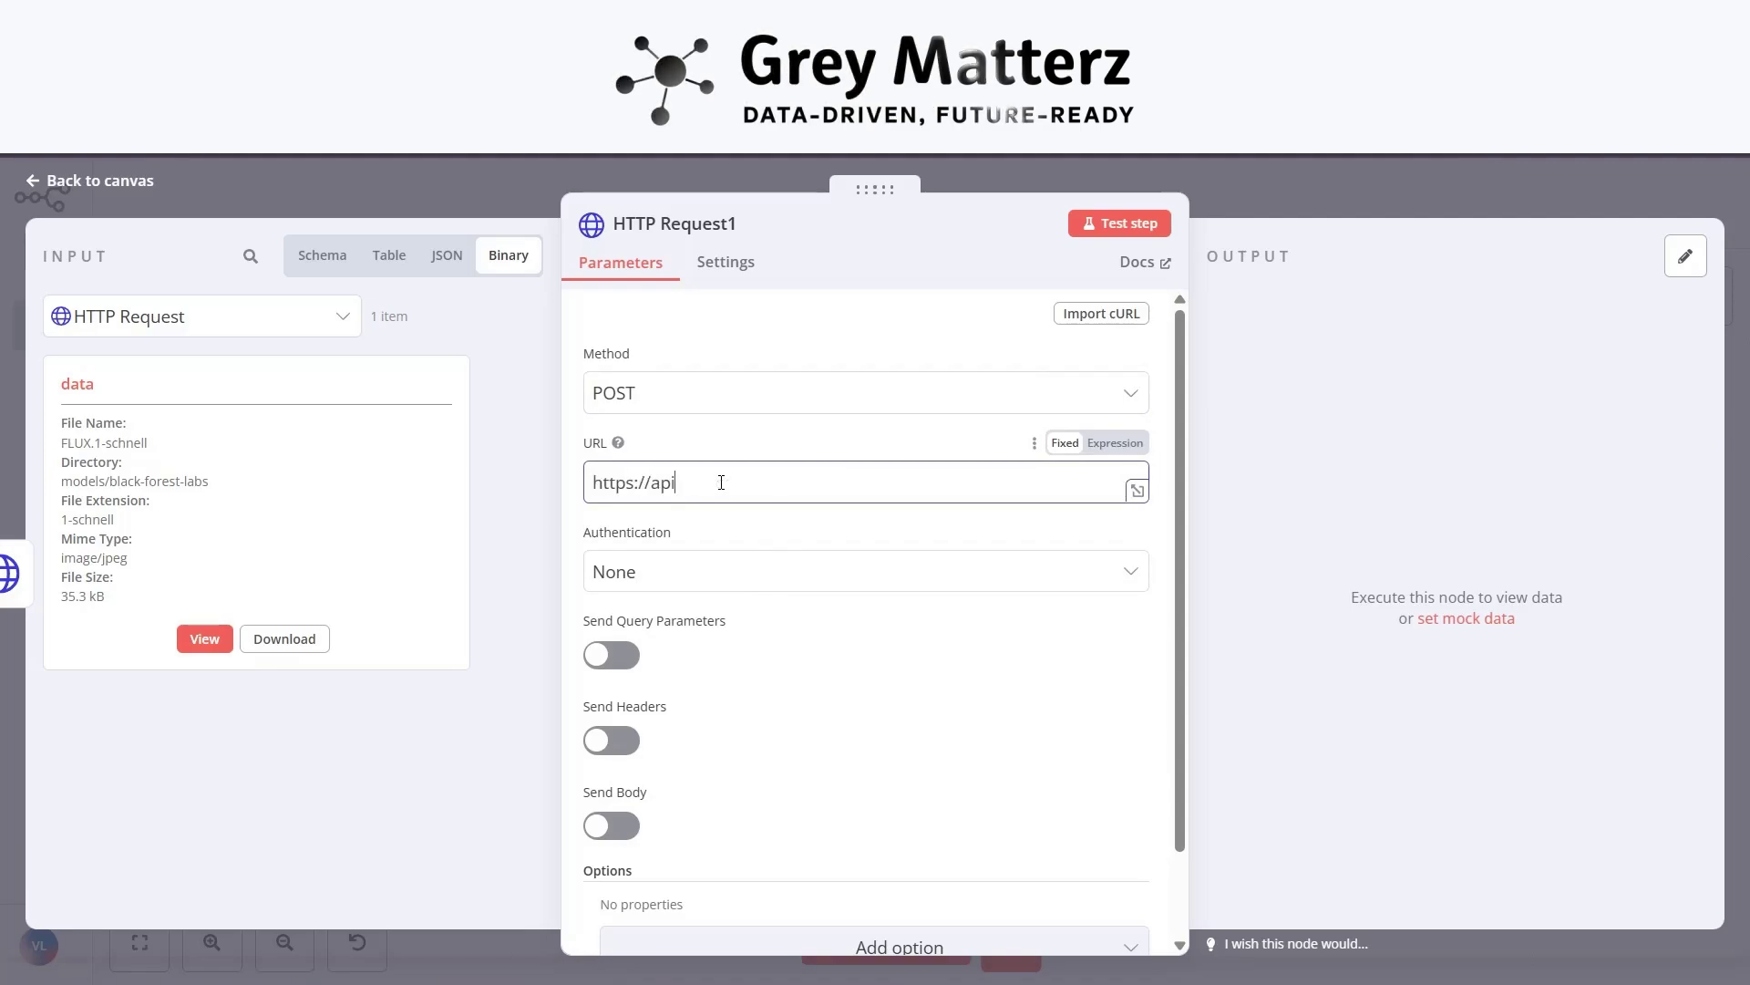
type(".imgbb.com/1/upload?key")
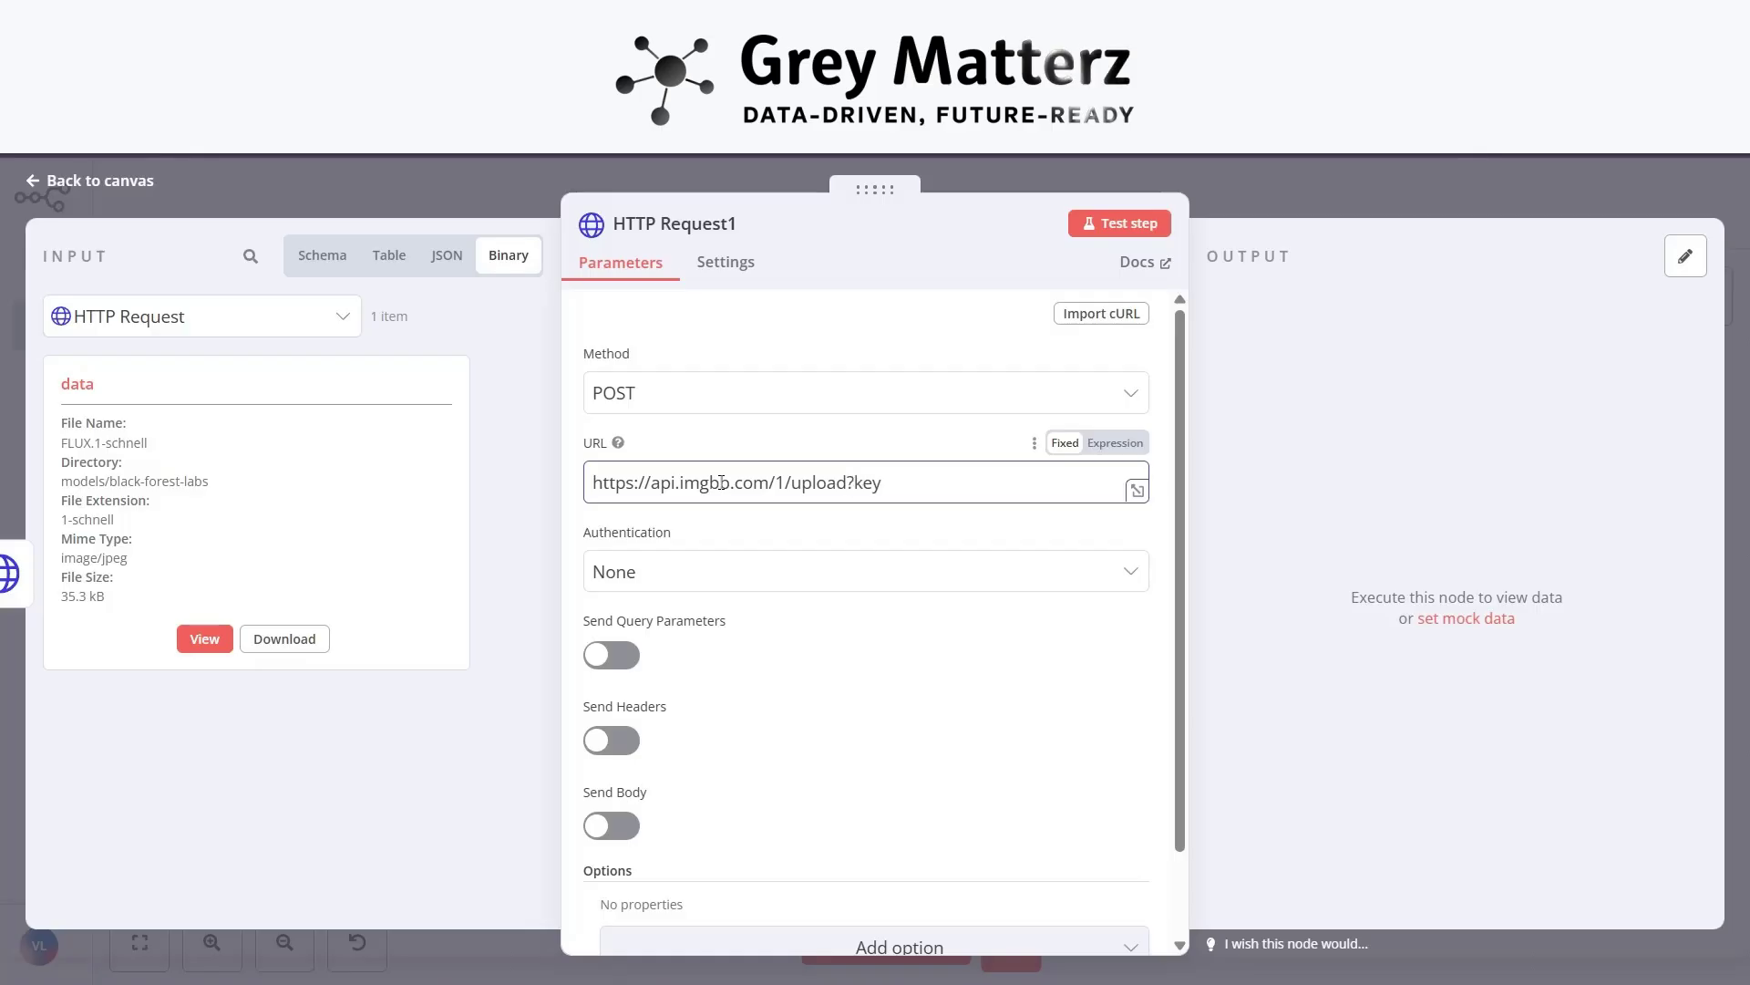
type("=")
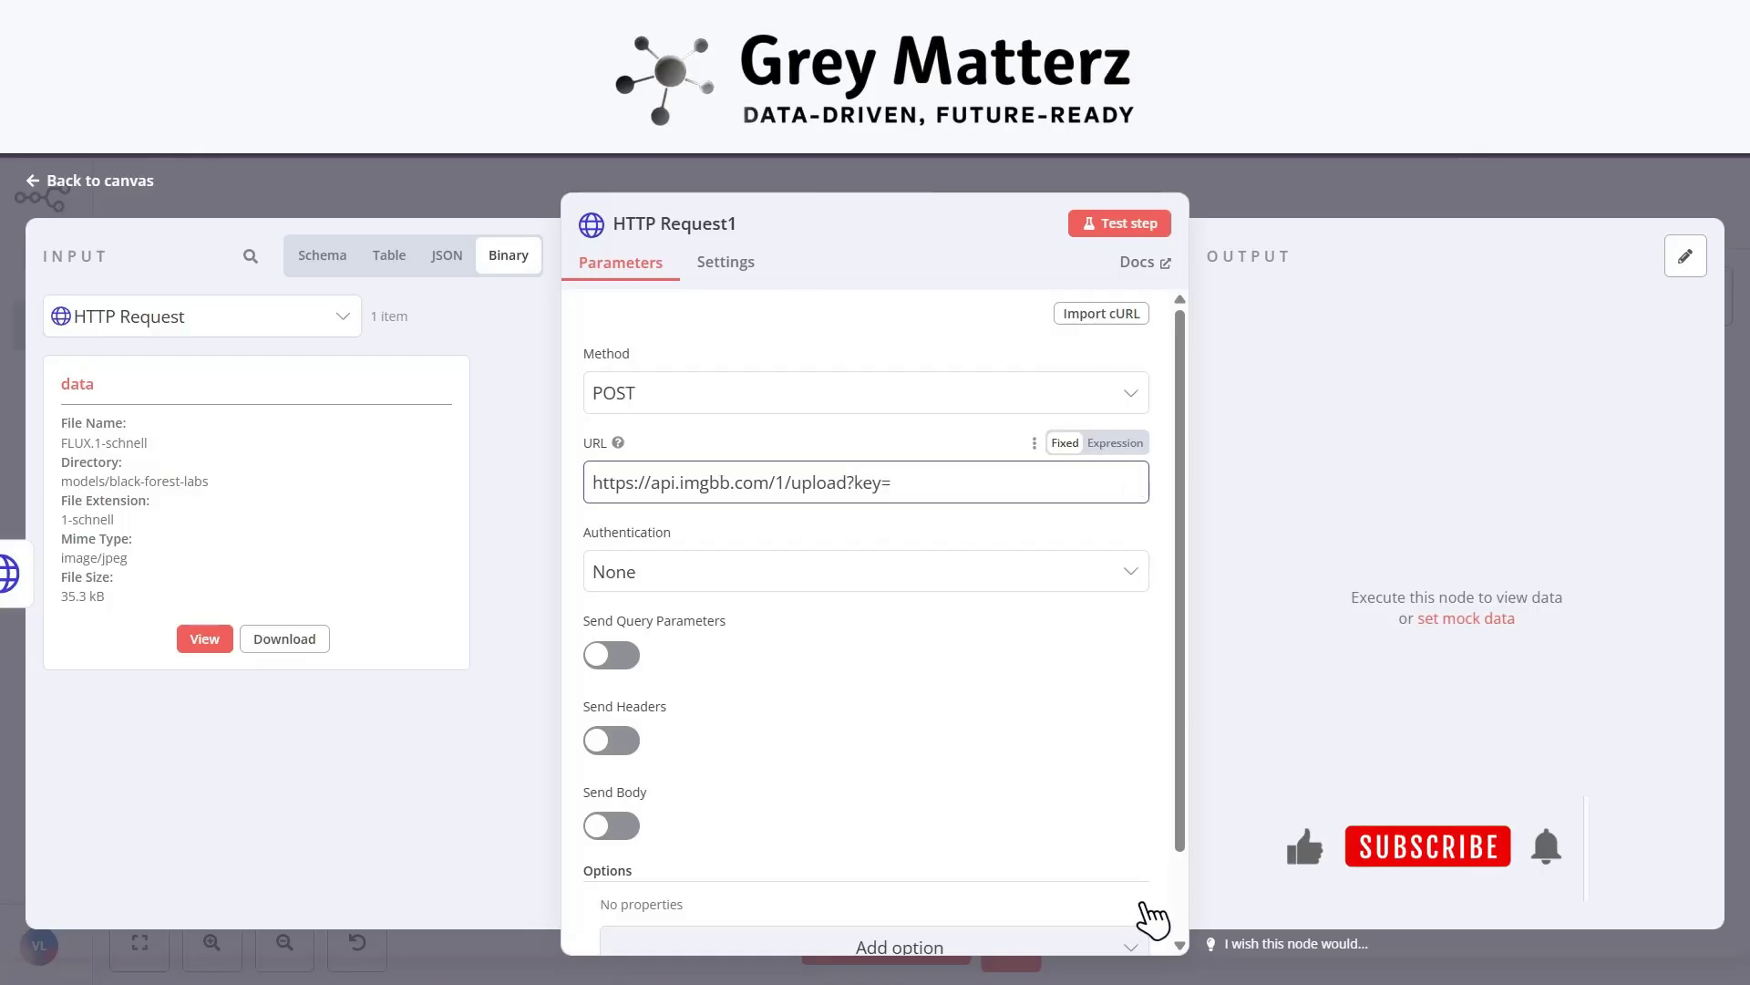
Copy the API key from the ImgBB site's API page and append it to the second HTTP request's URL.
left_click(796, 25)
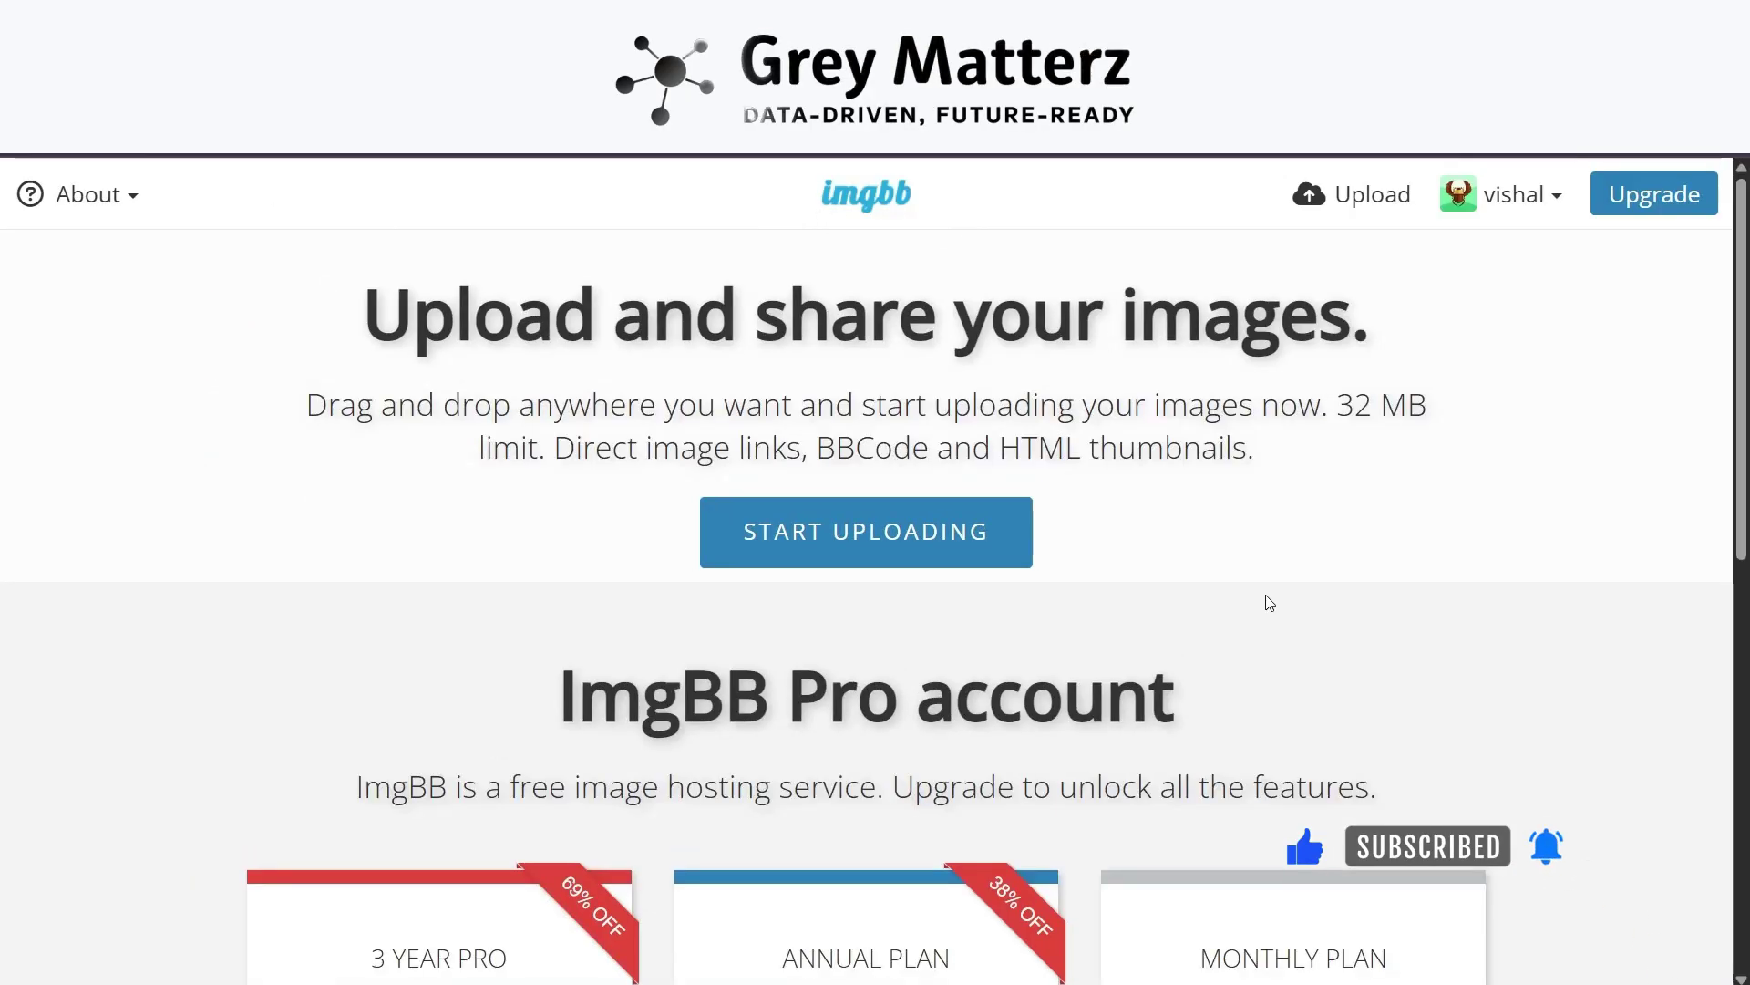
scroll(1270, 602, "down", 10)
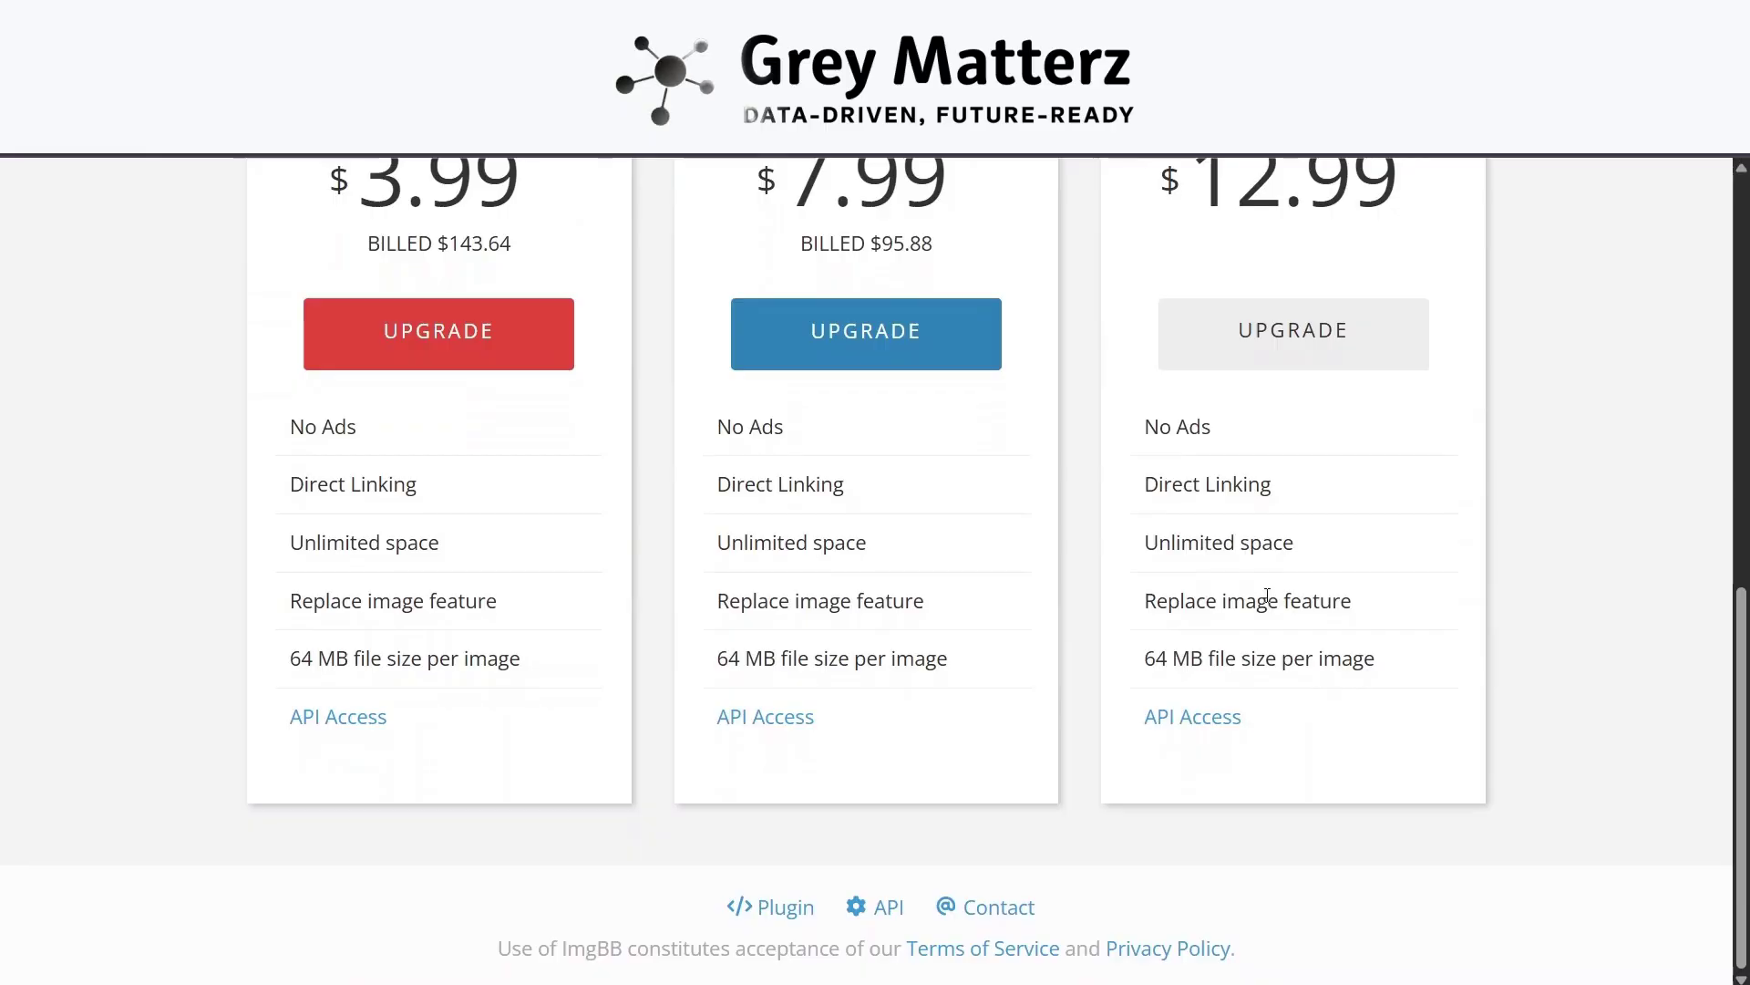
scroll(1270, 593, "up", 10)
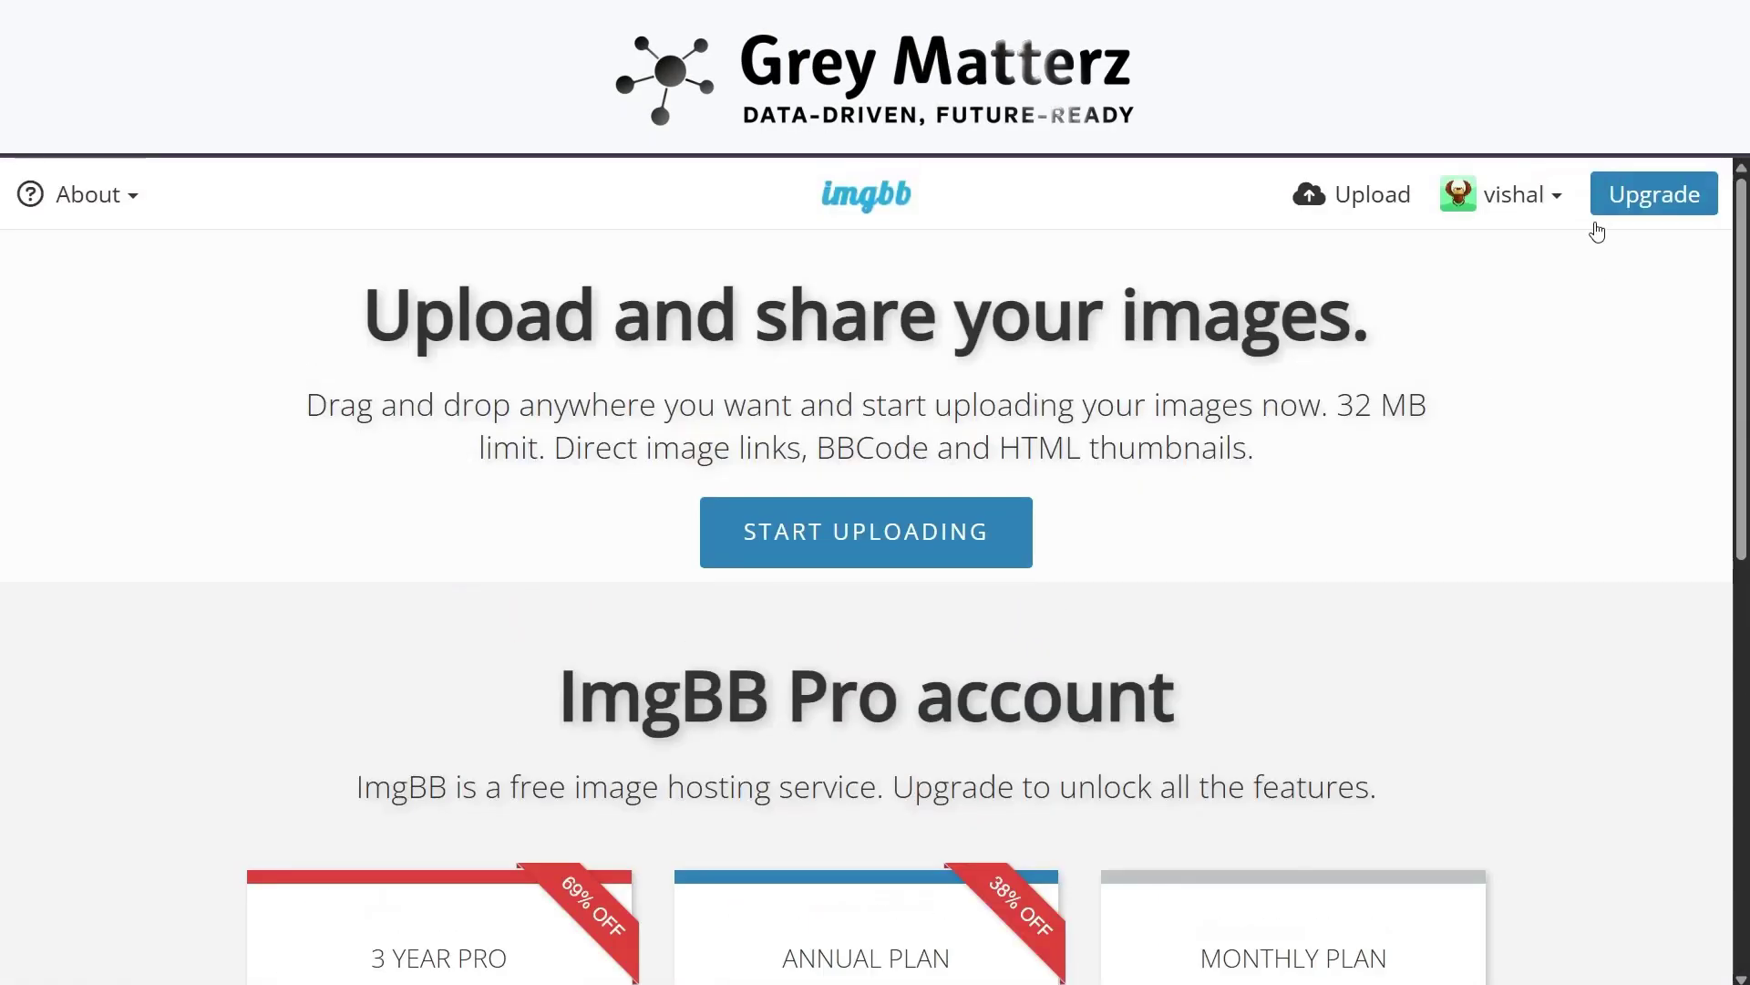
scroll(1503, 386, "down", 10)
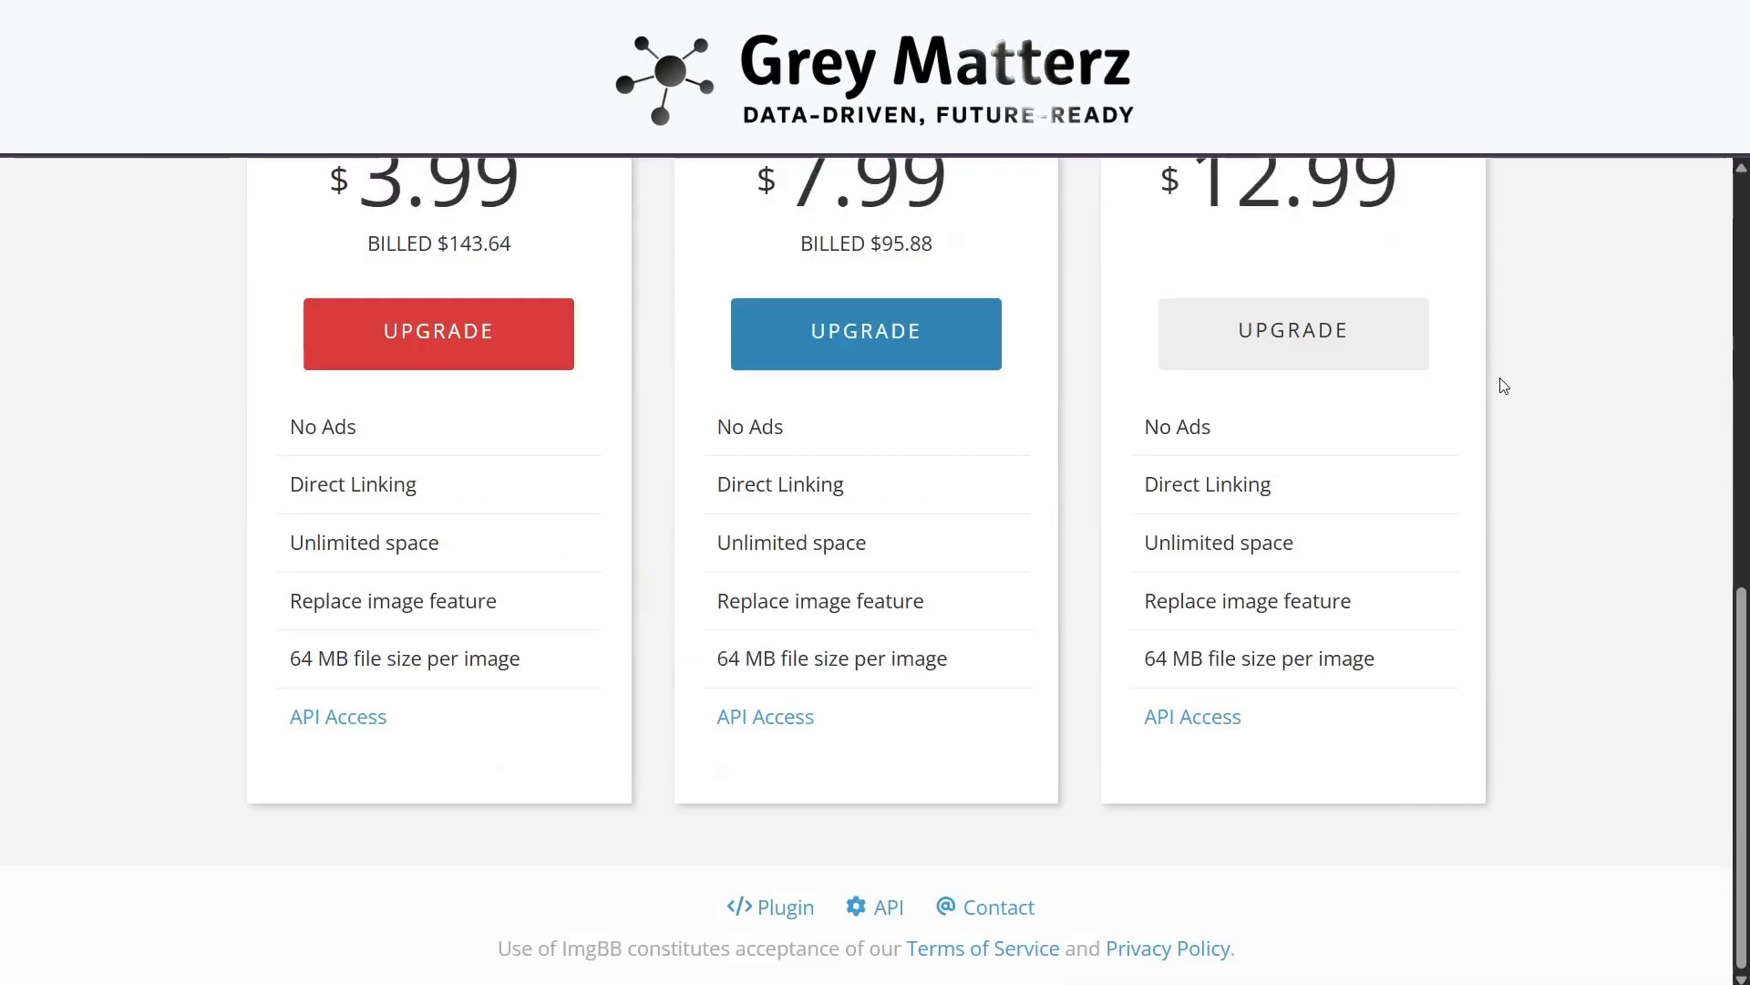
left_click(874, 908)
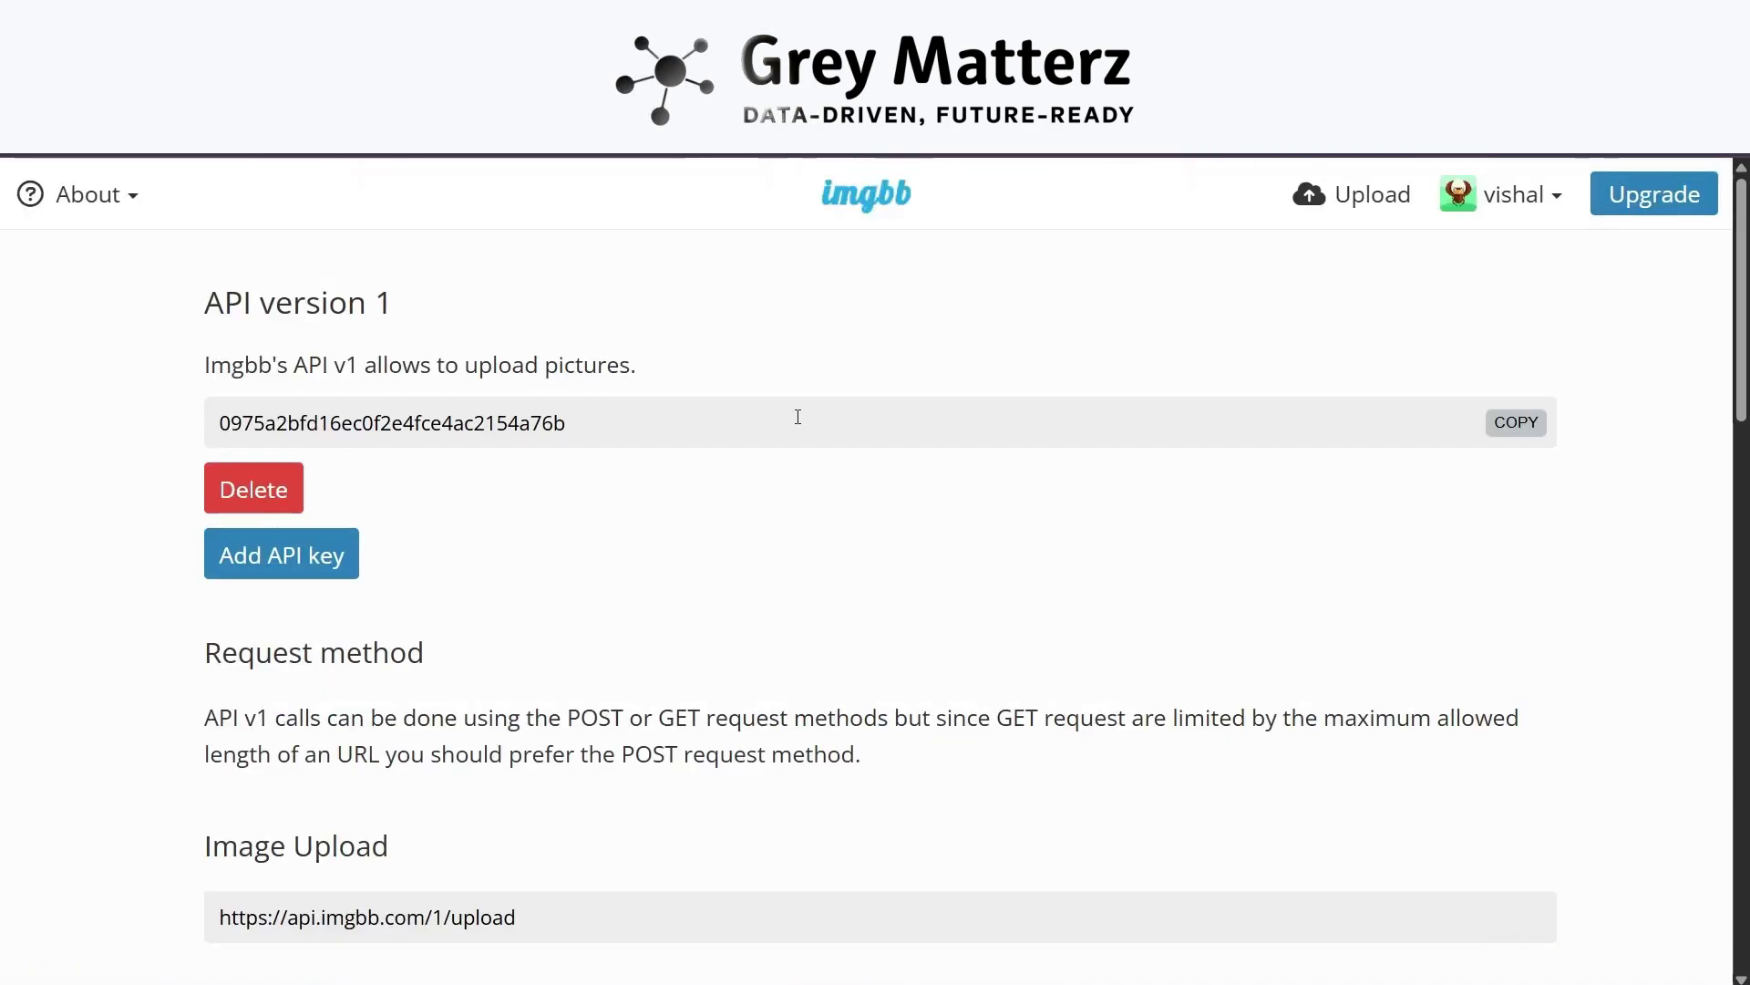
left_click(1516, 422)
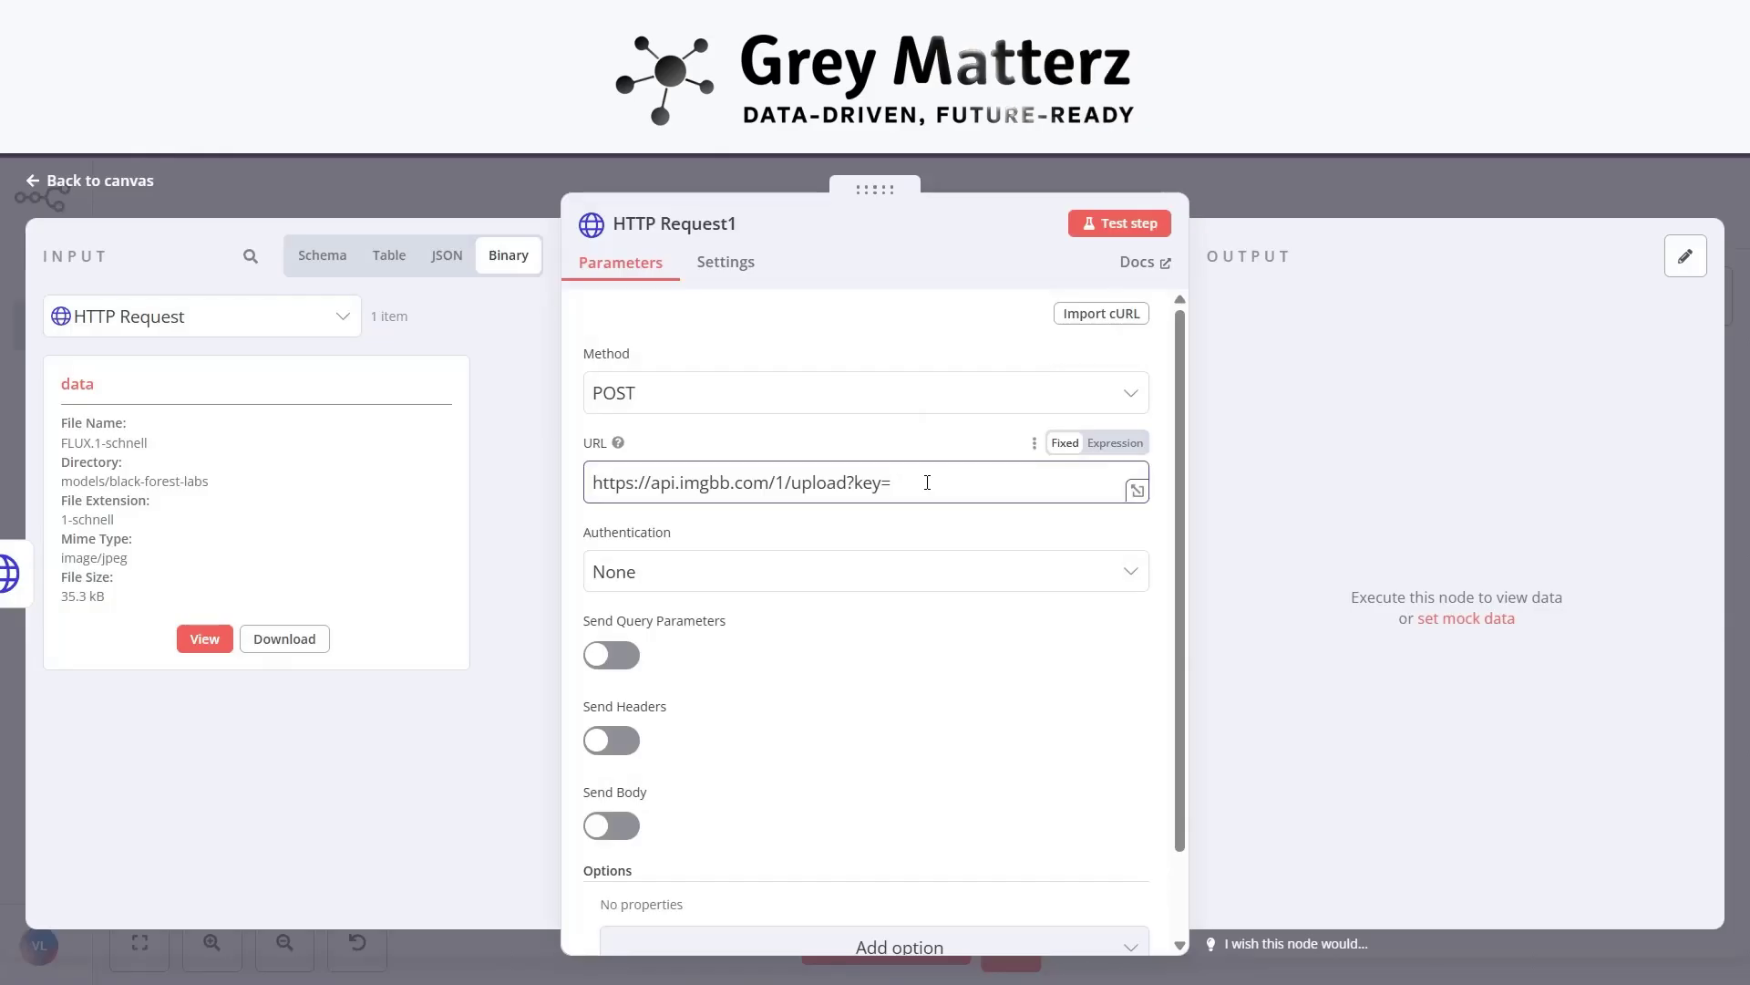
key("ctrl+v")
left_click(915, 530)
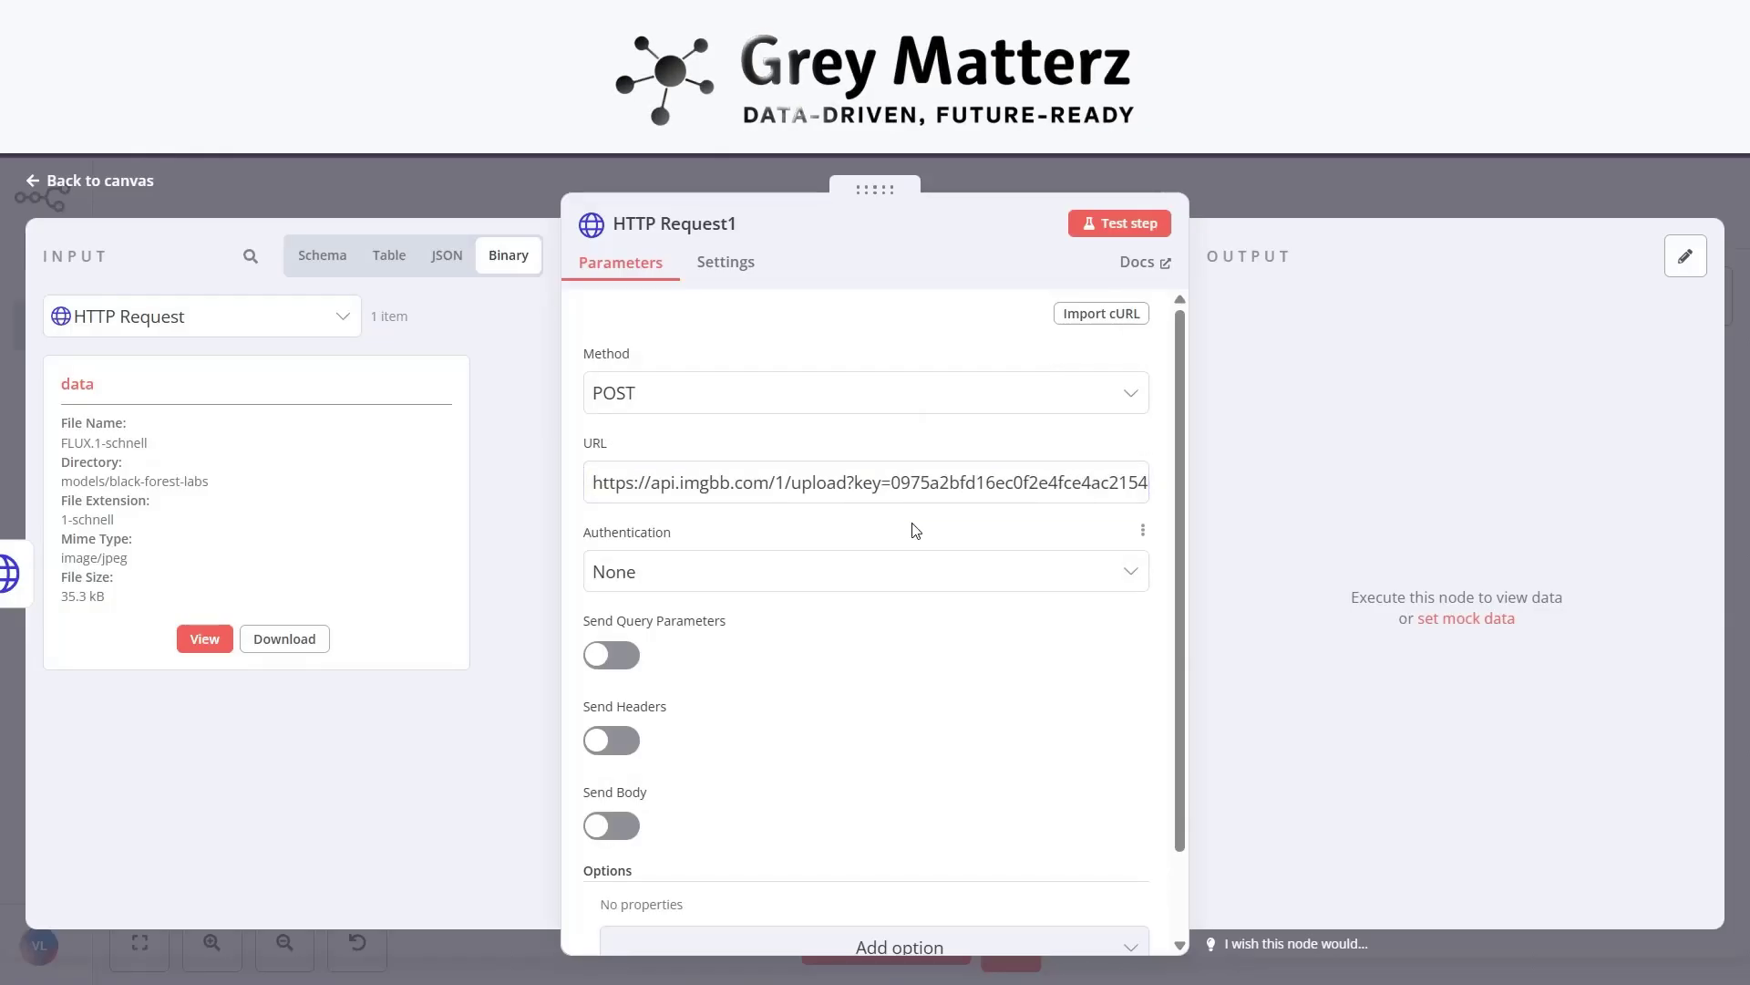
Enable sending a body with Form-Data content and set the body parameter's type to n8n Binary File.
scroll(769, 695, "down", 1)
left_click(612, 724)
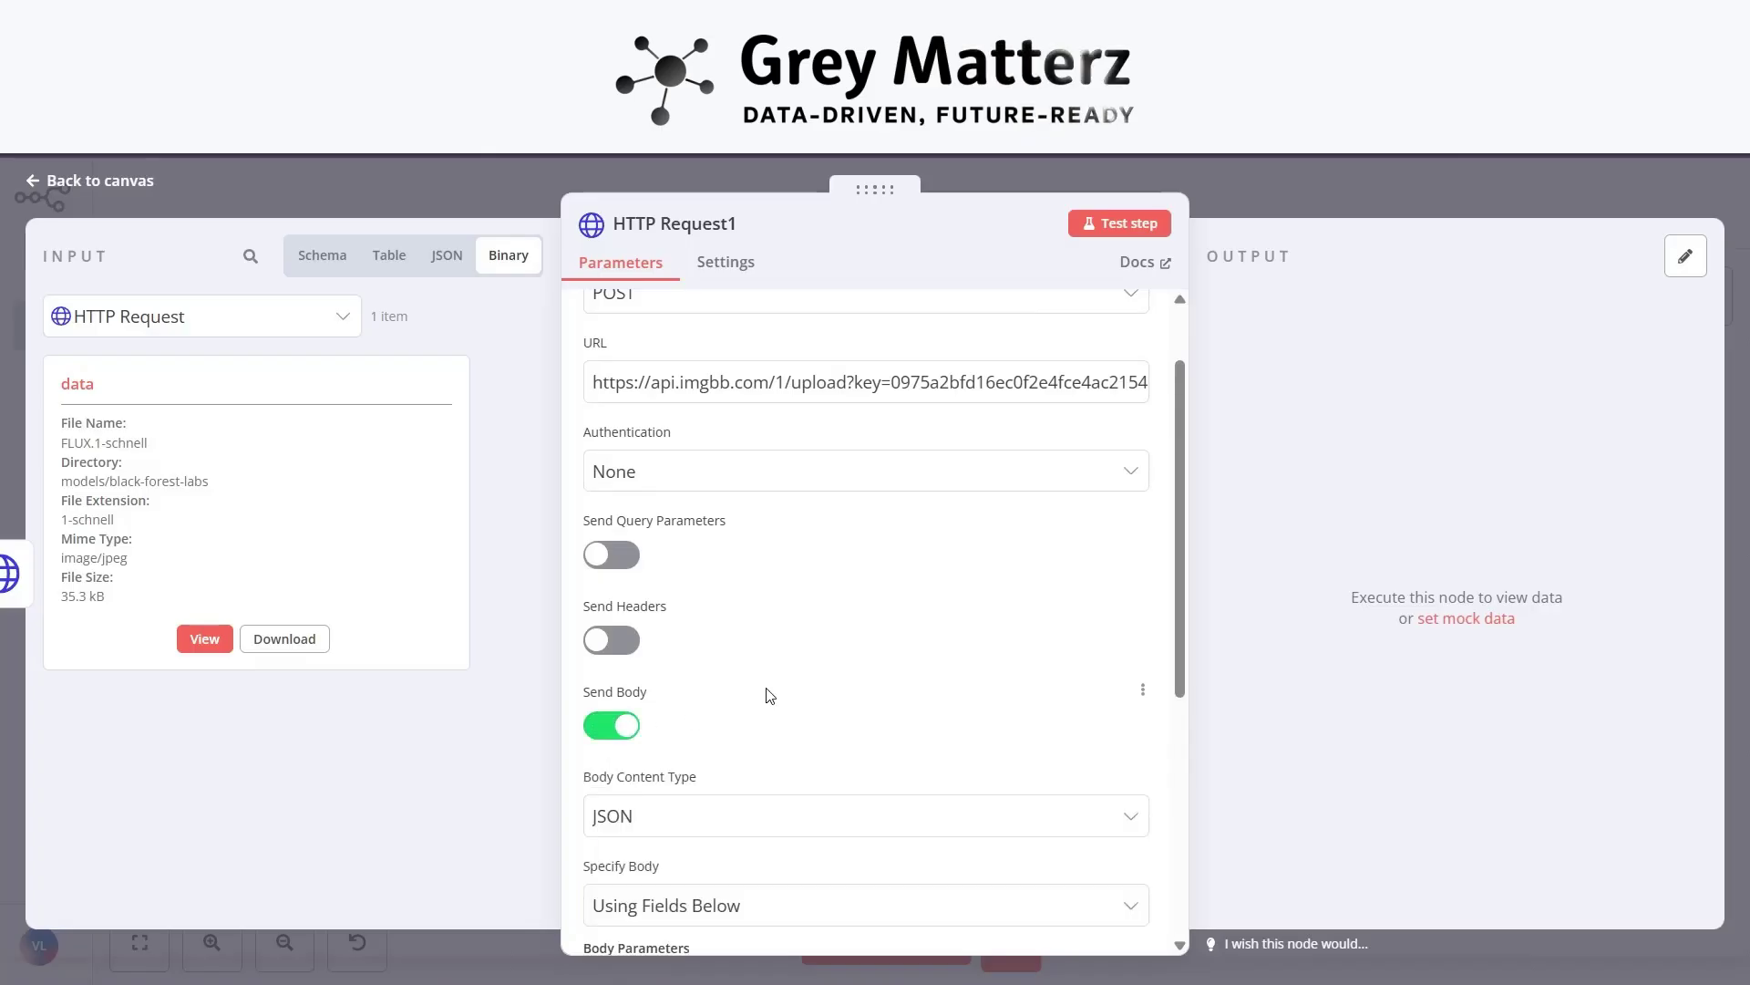
scroll(770, 696, "down", 3)
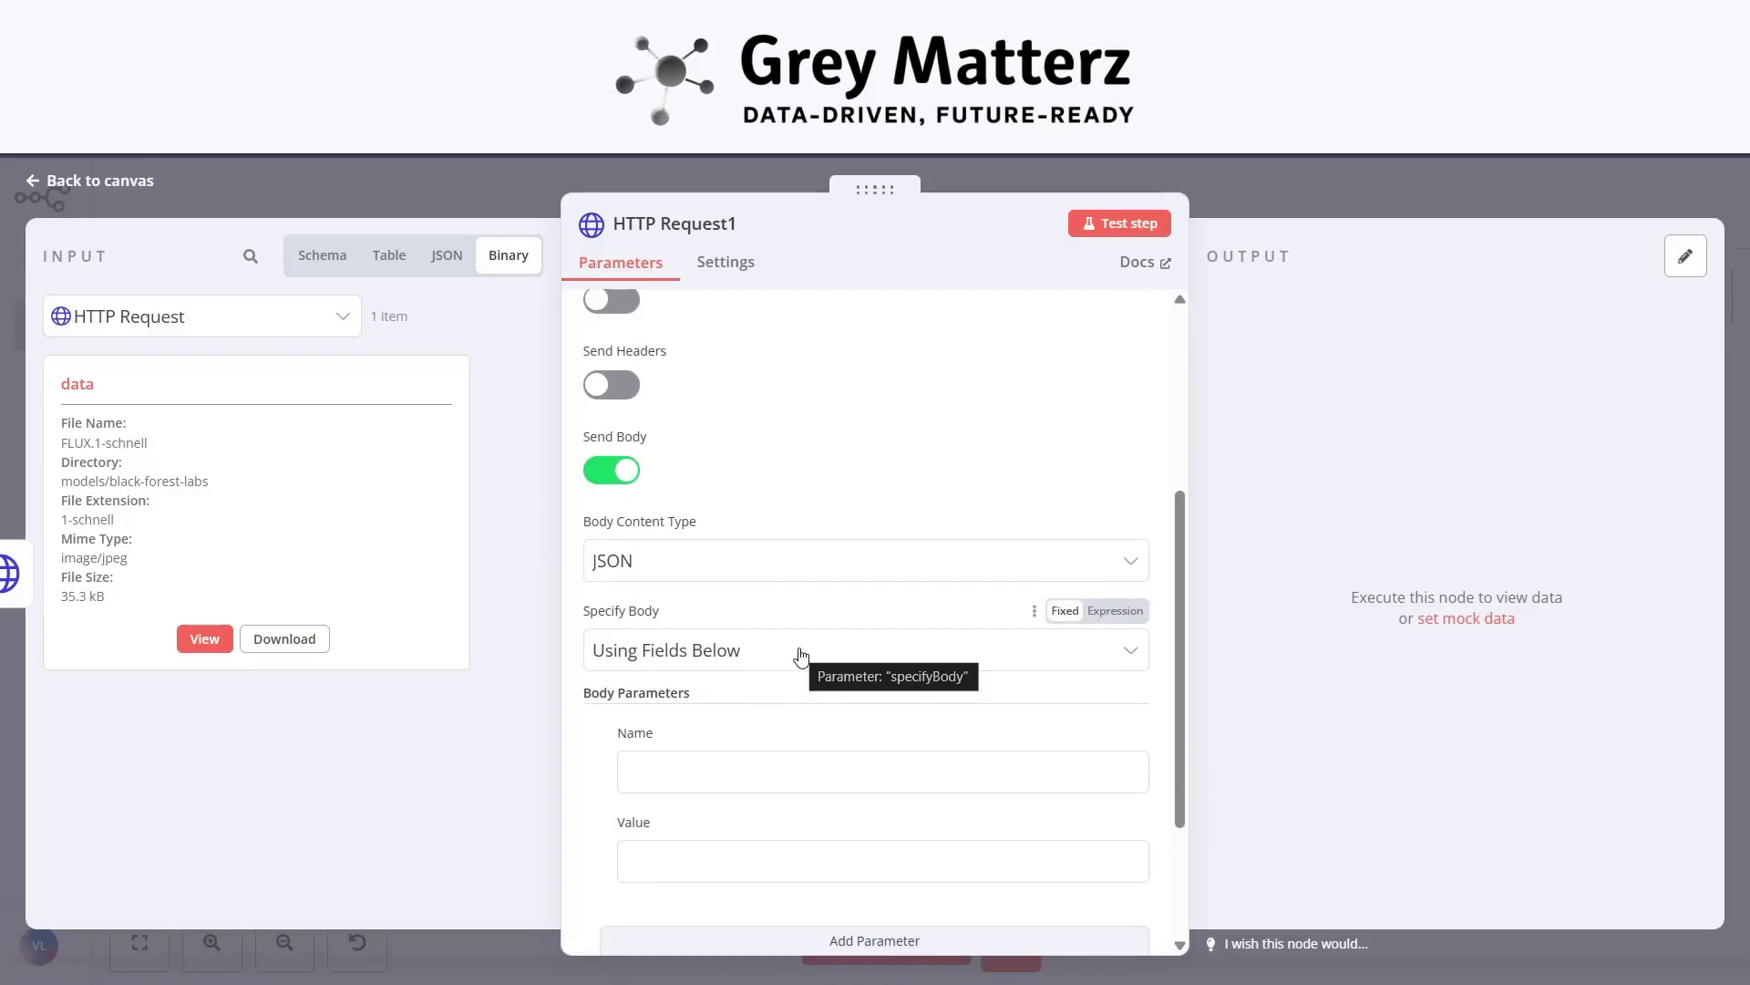
left_click(806, 566)
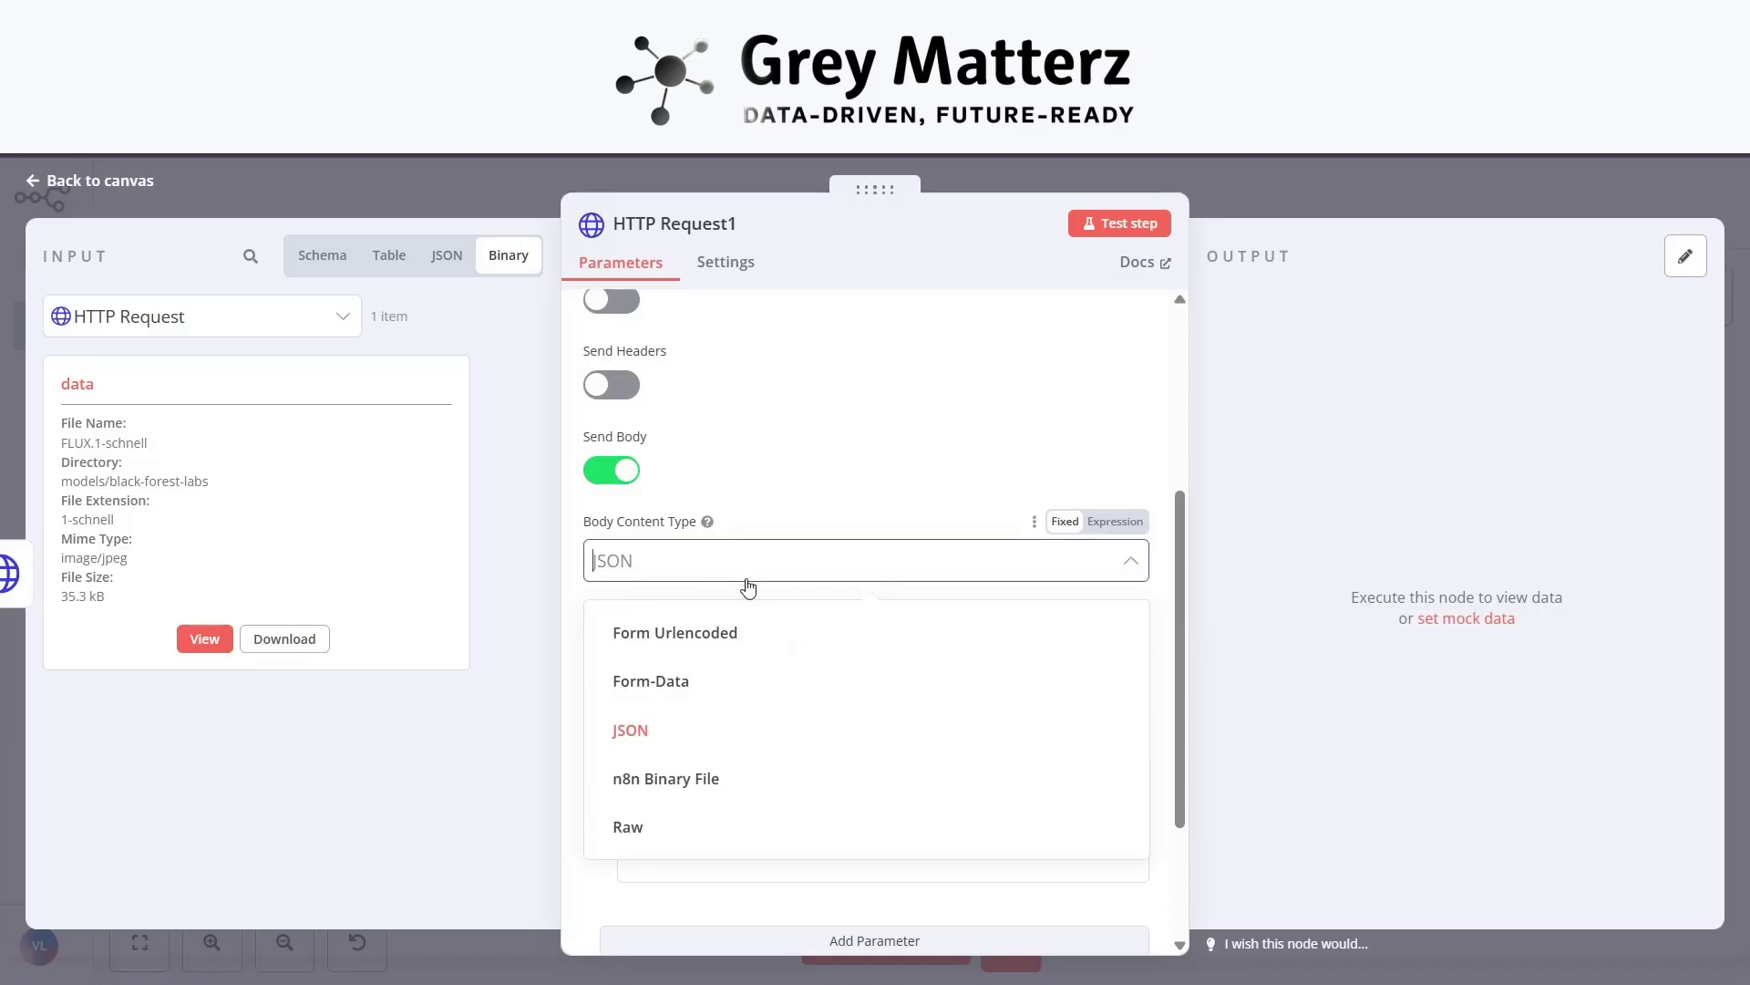
left_click(721, 683)
left_click(713, 682)
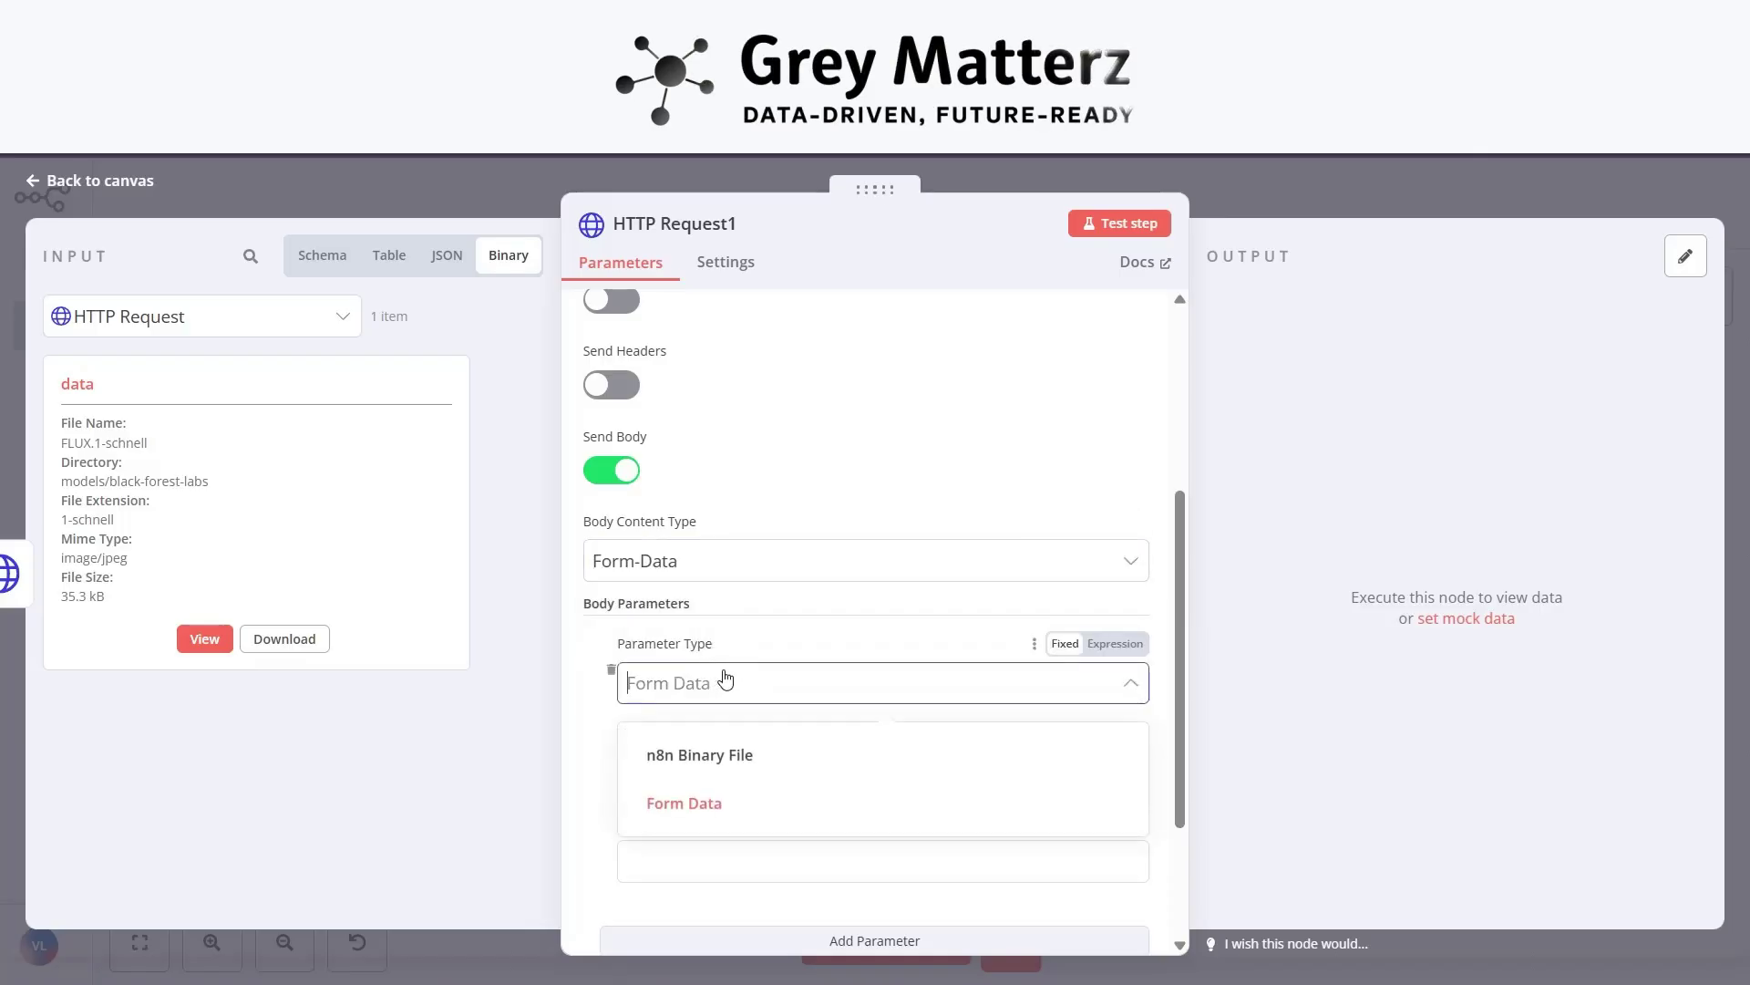
left_click(762, 653)
scroll(678, 642, "down", 3)
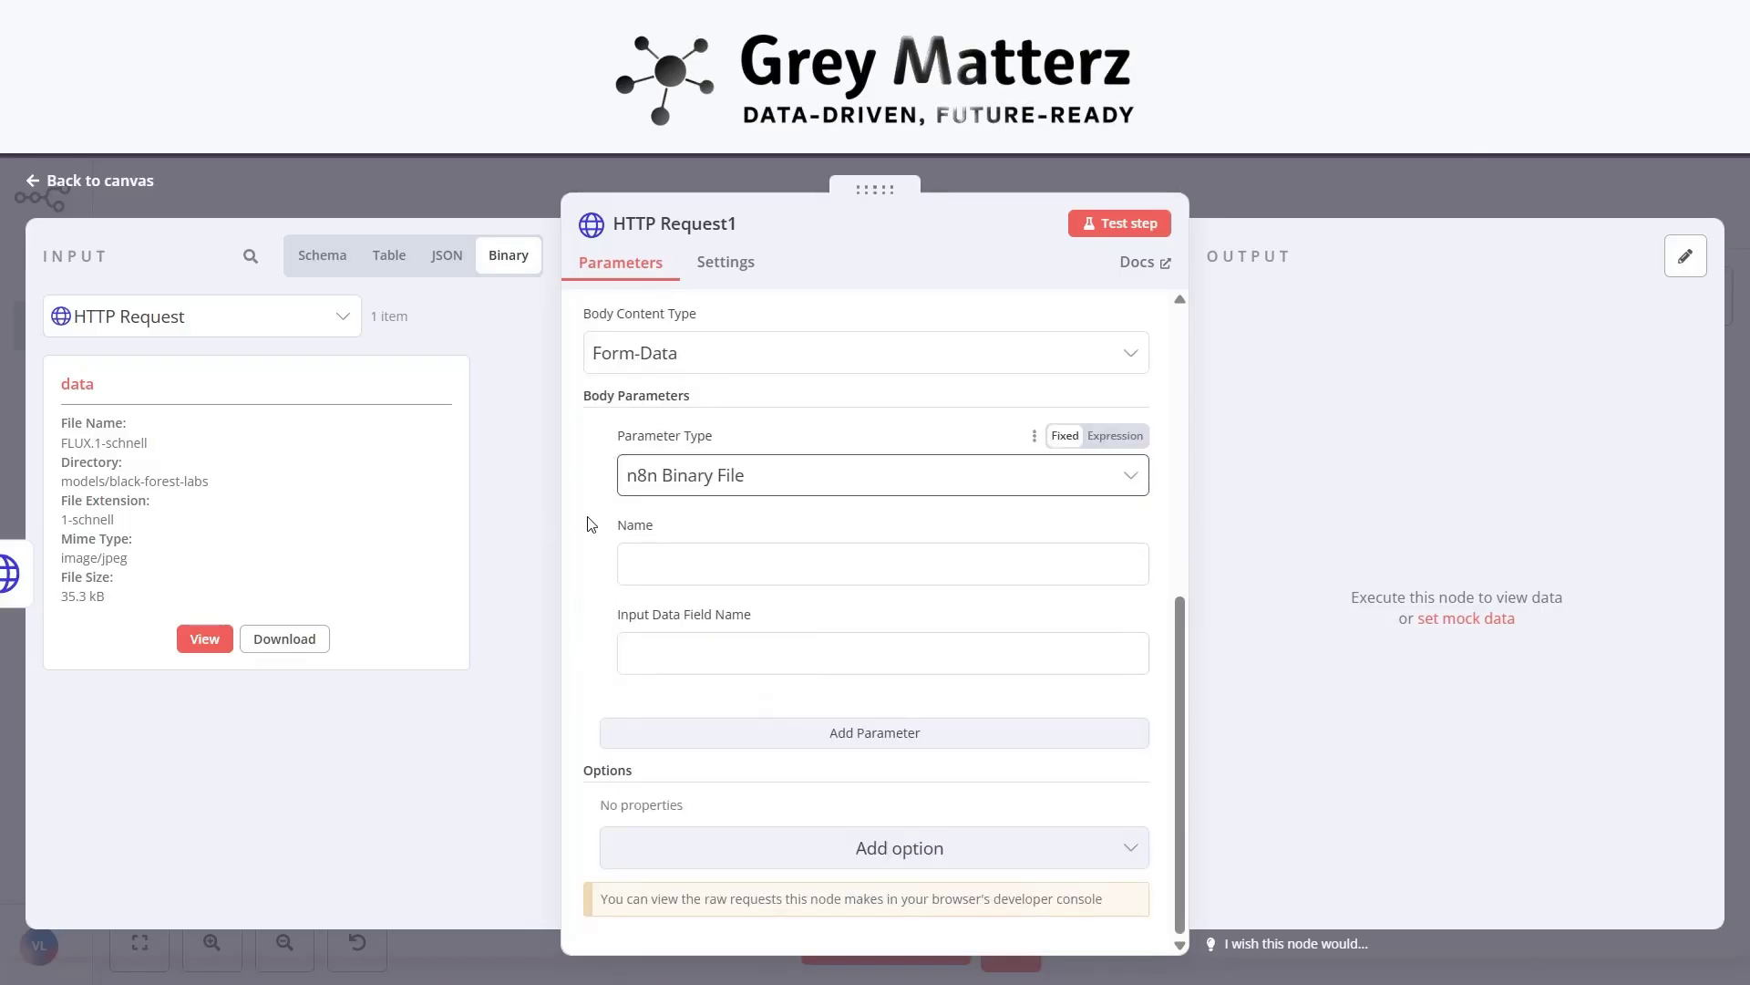
Name the binary body parameter image and set its input data field name to data.
left_click(738, 566)
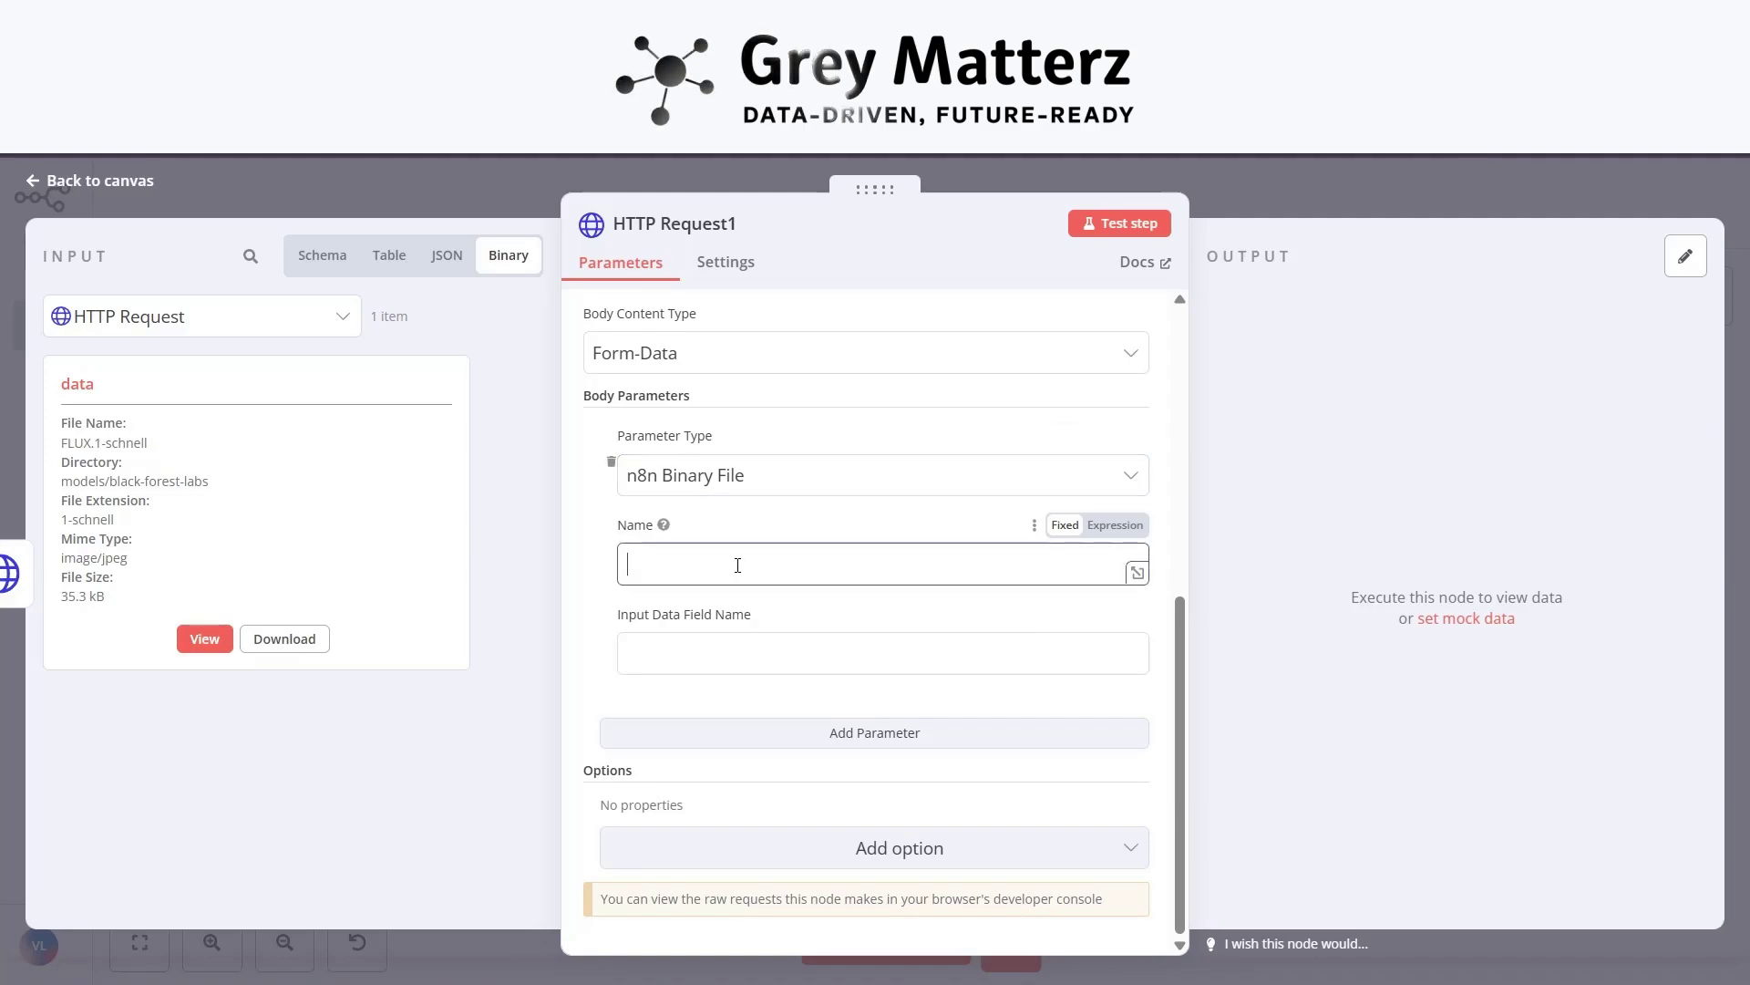
type("image")
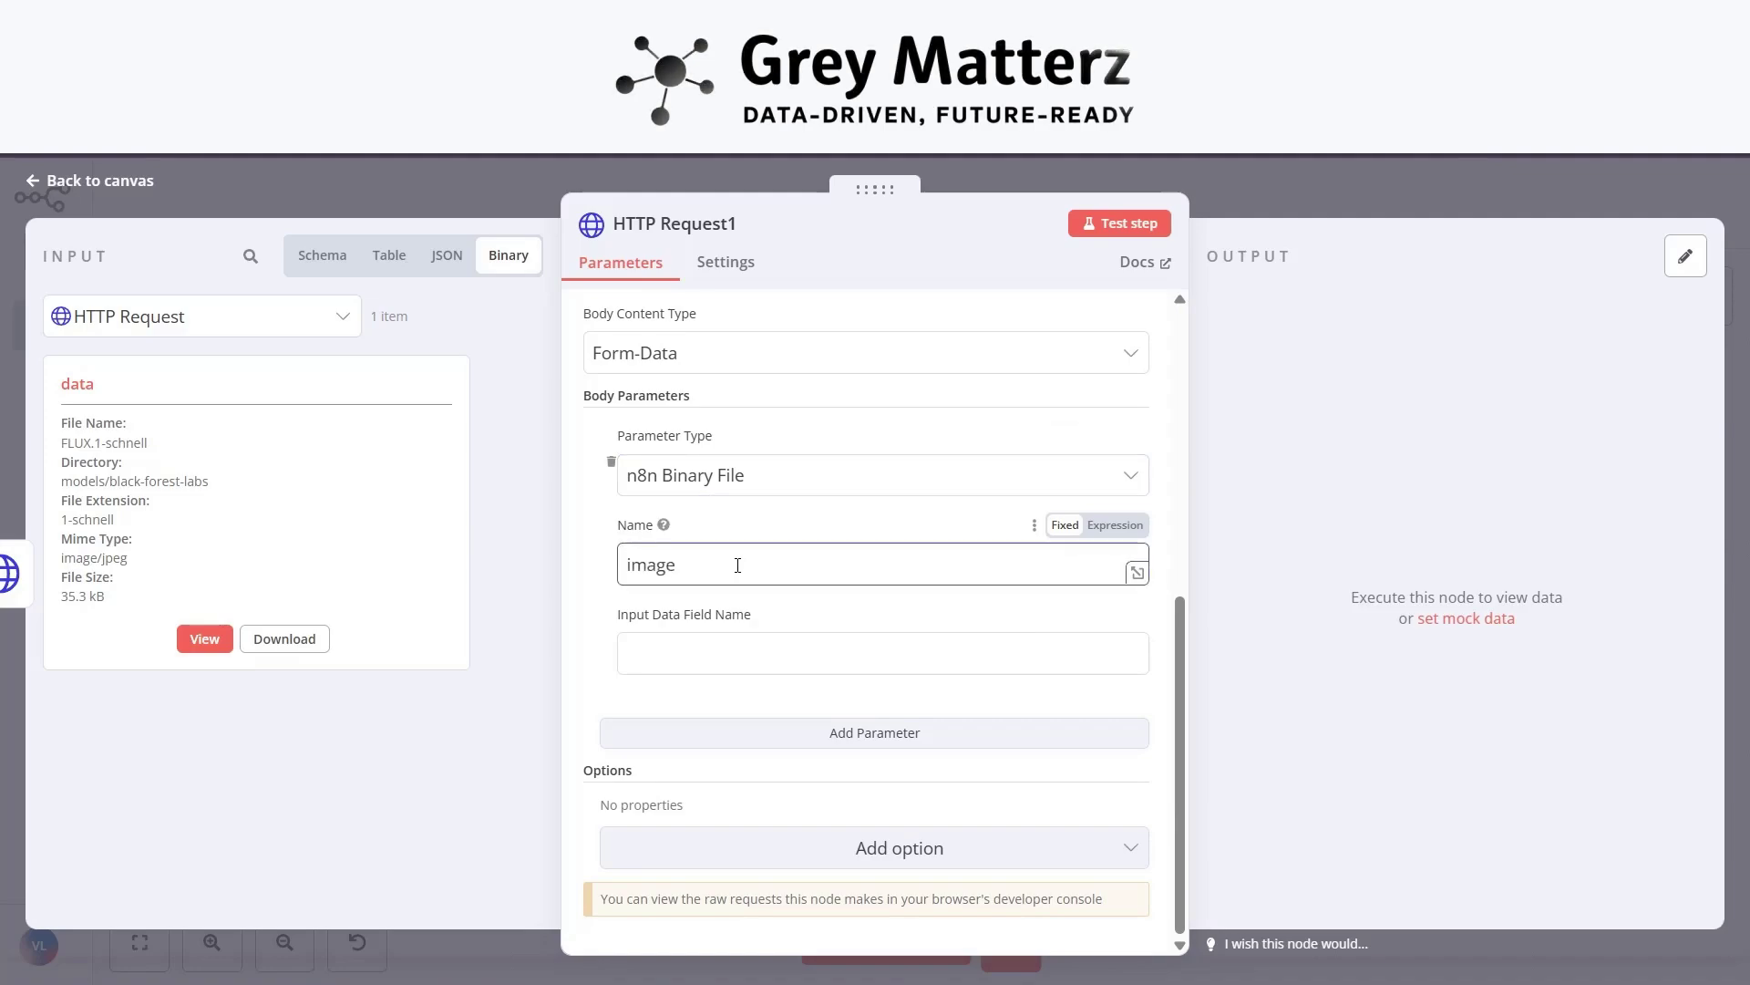
left_click(739, 658)
type("data")
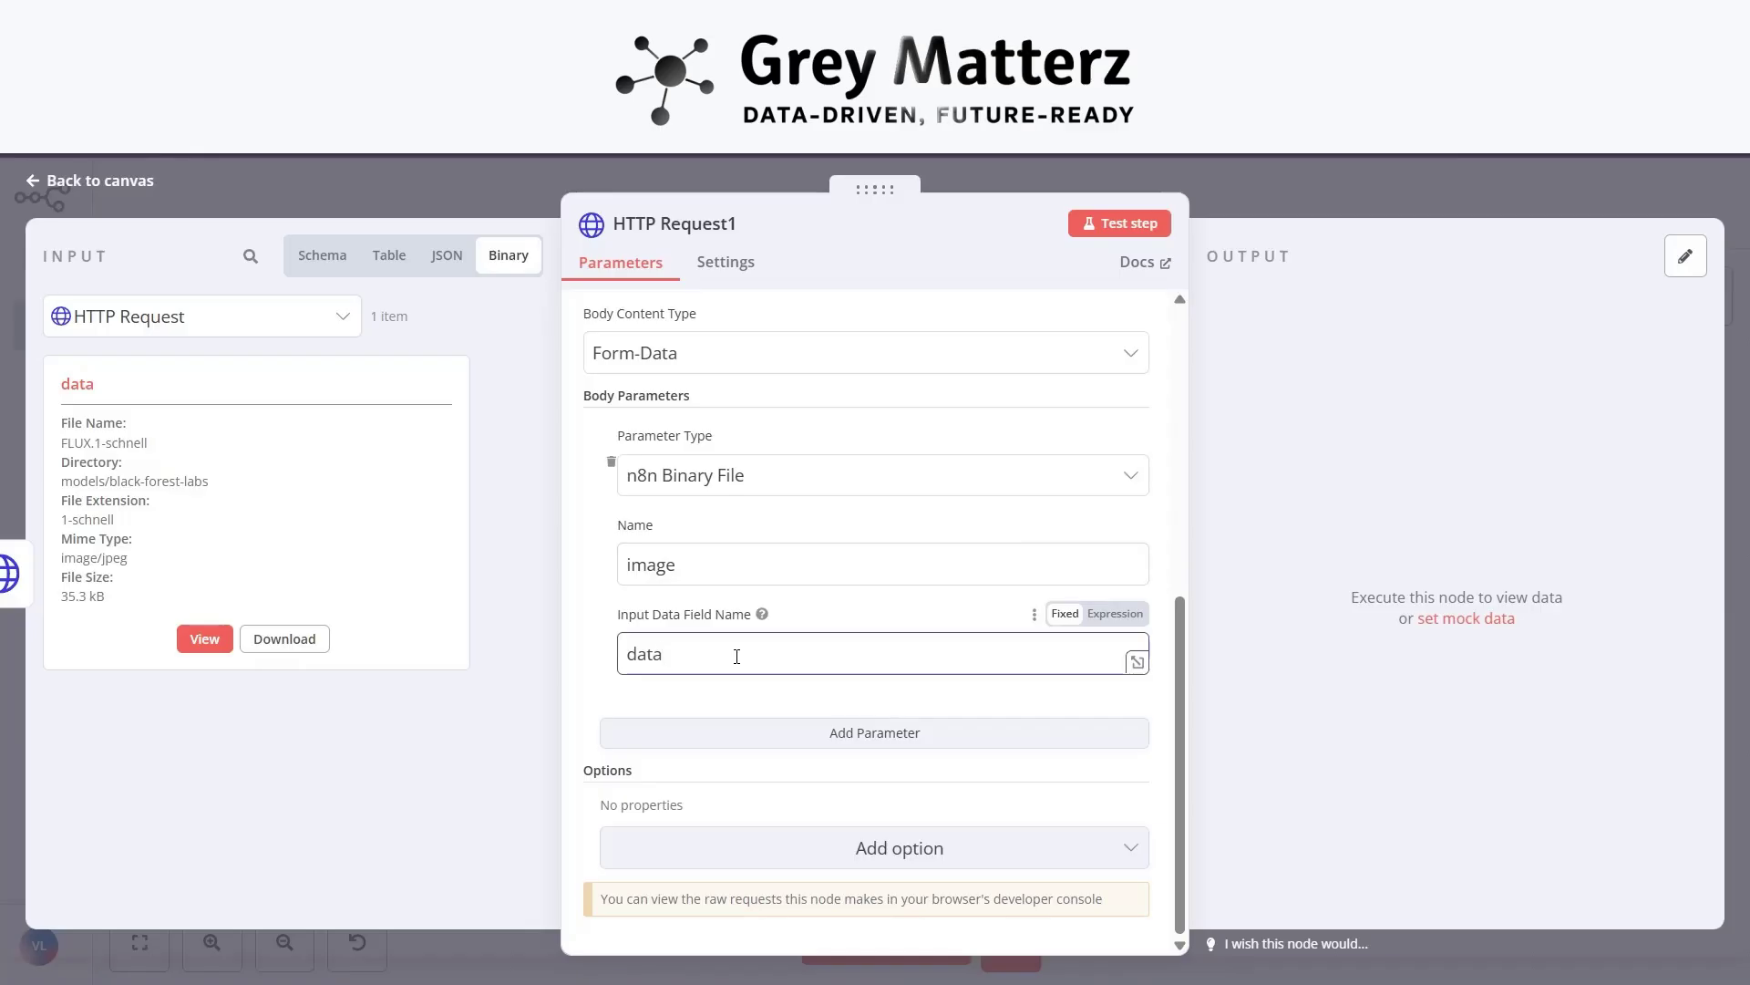
Run the second HTTP Request node and examine the upload data it returns.
scroll(867, 398, "up", 6)
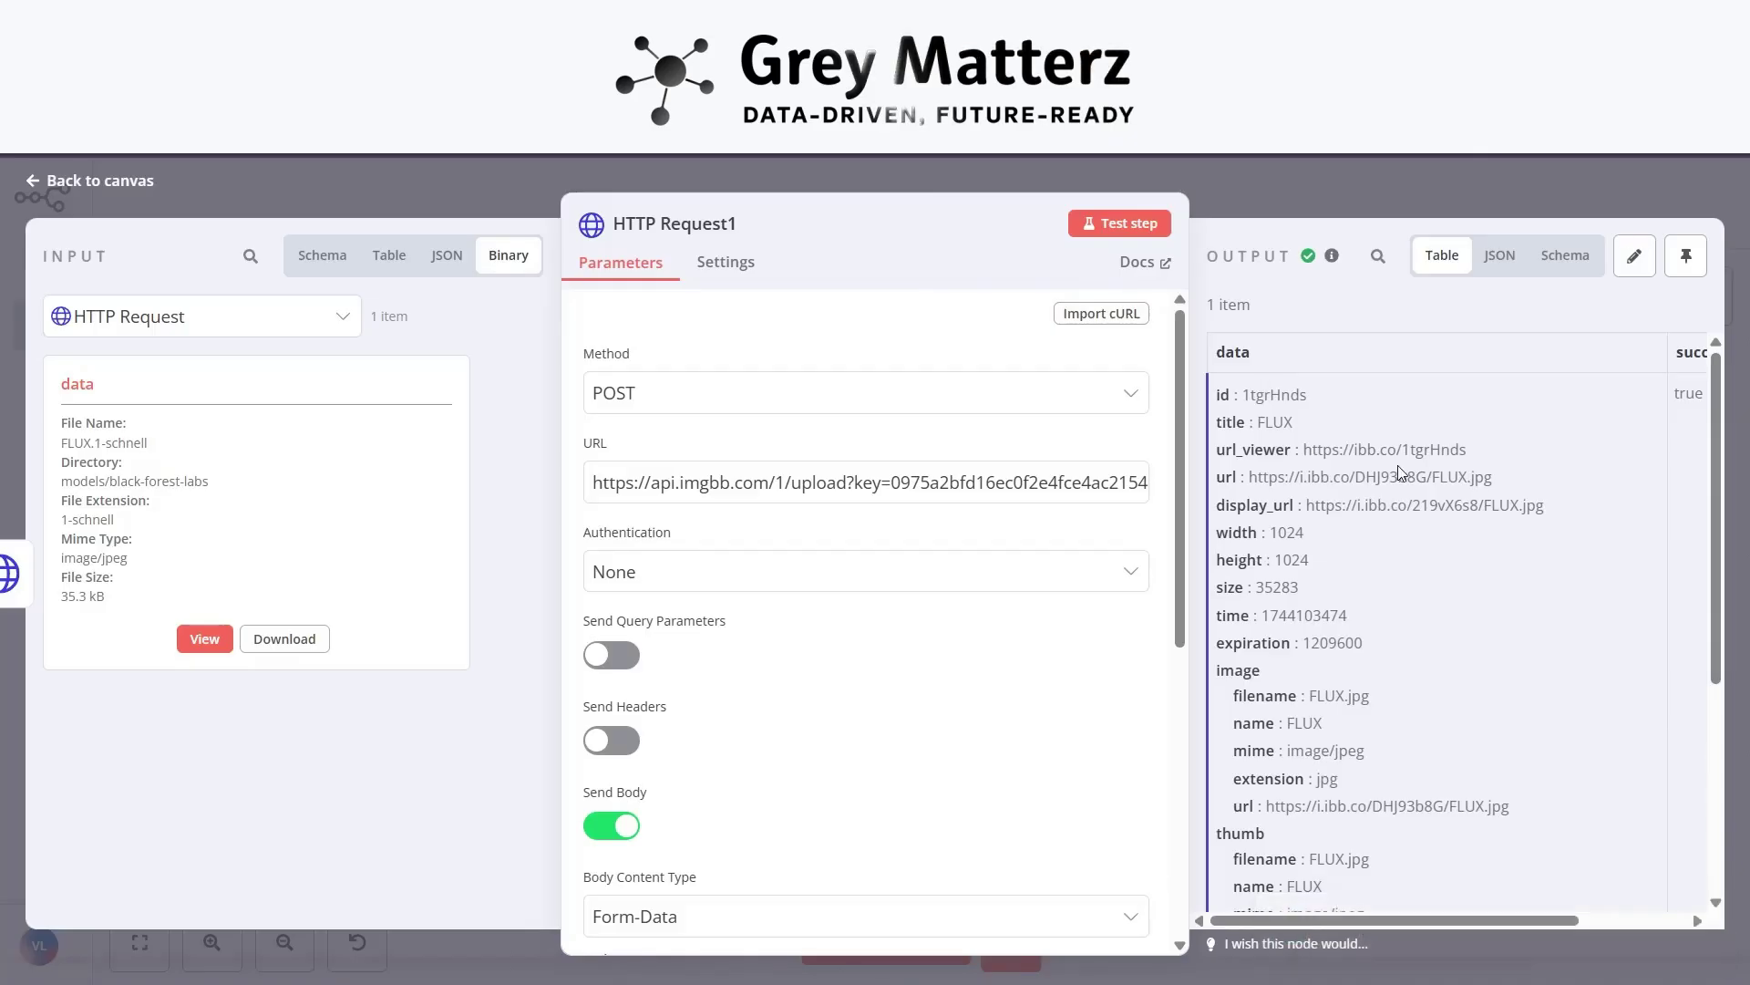
scroll(1401, 473, "right", 3)
scroll(1401, 473, "left", 3)
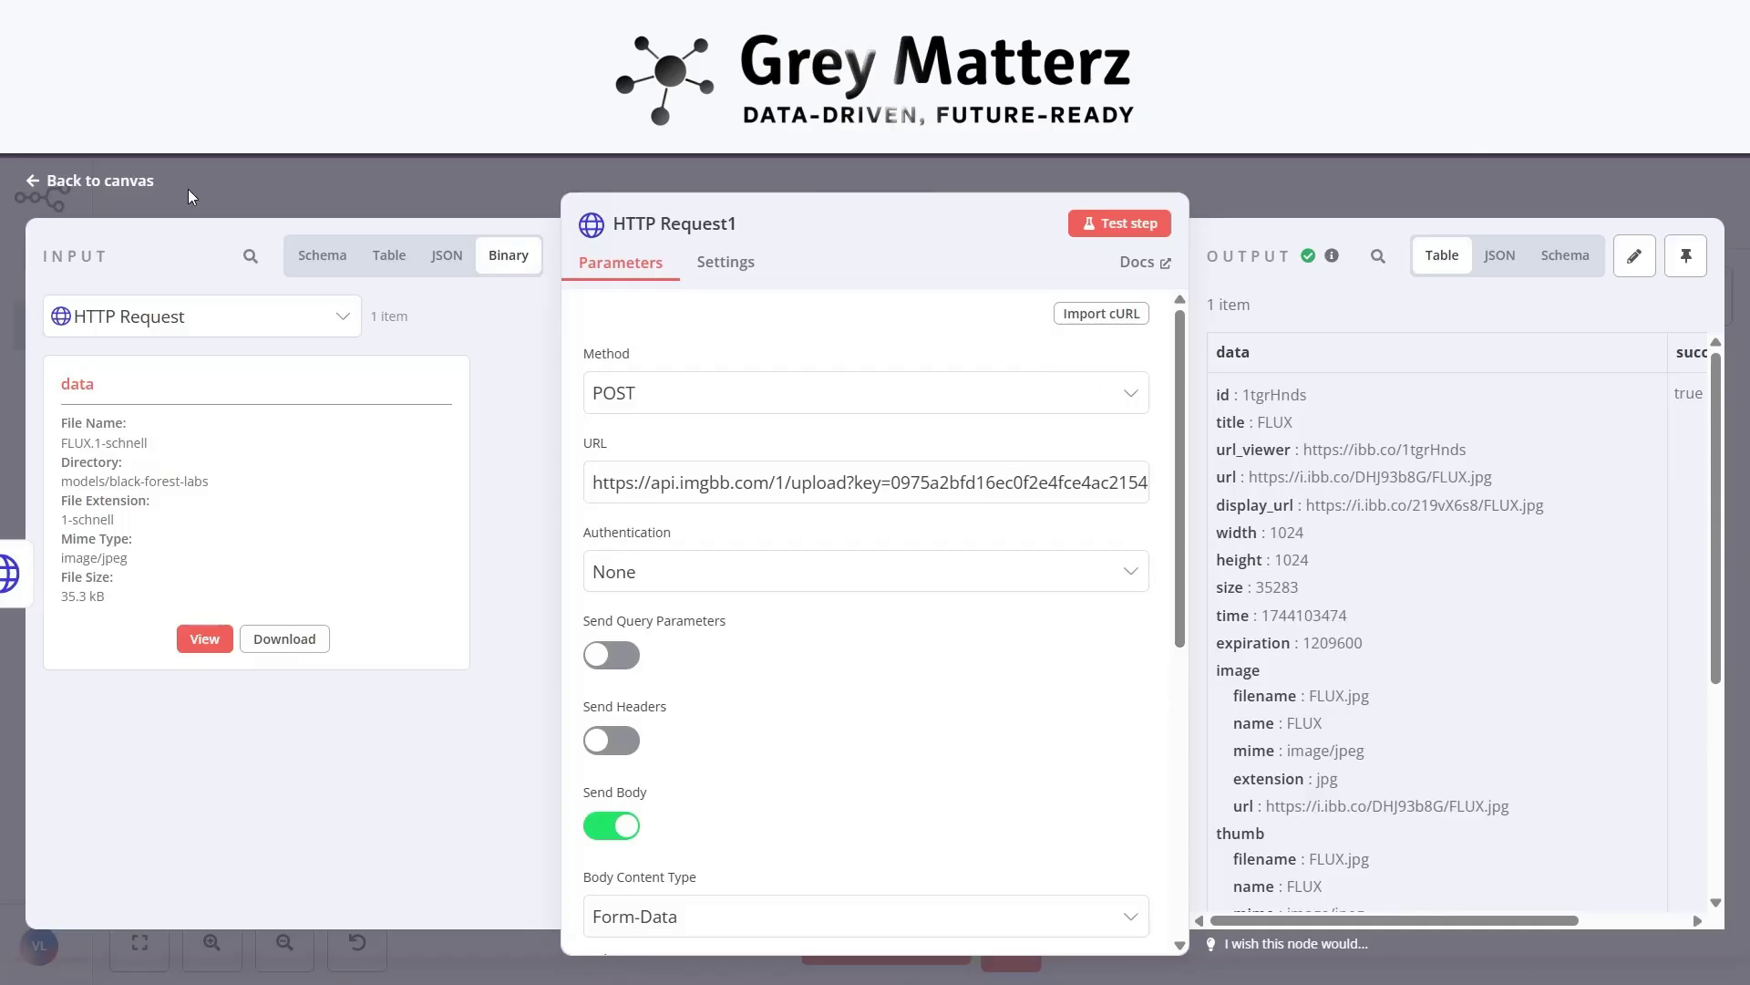
Return to the workflow canvas and add a Wait node after the second HTTP Request node.
left_click(146, 182)
scroll(705, 383, "right", 4)
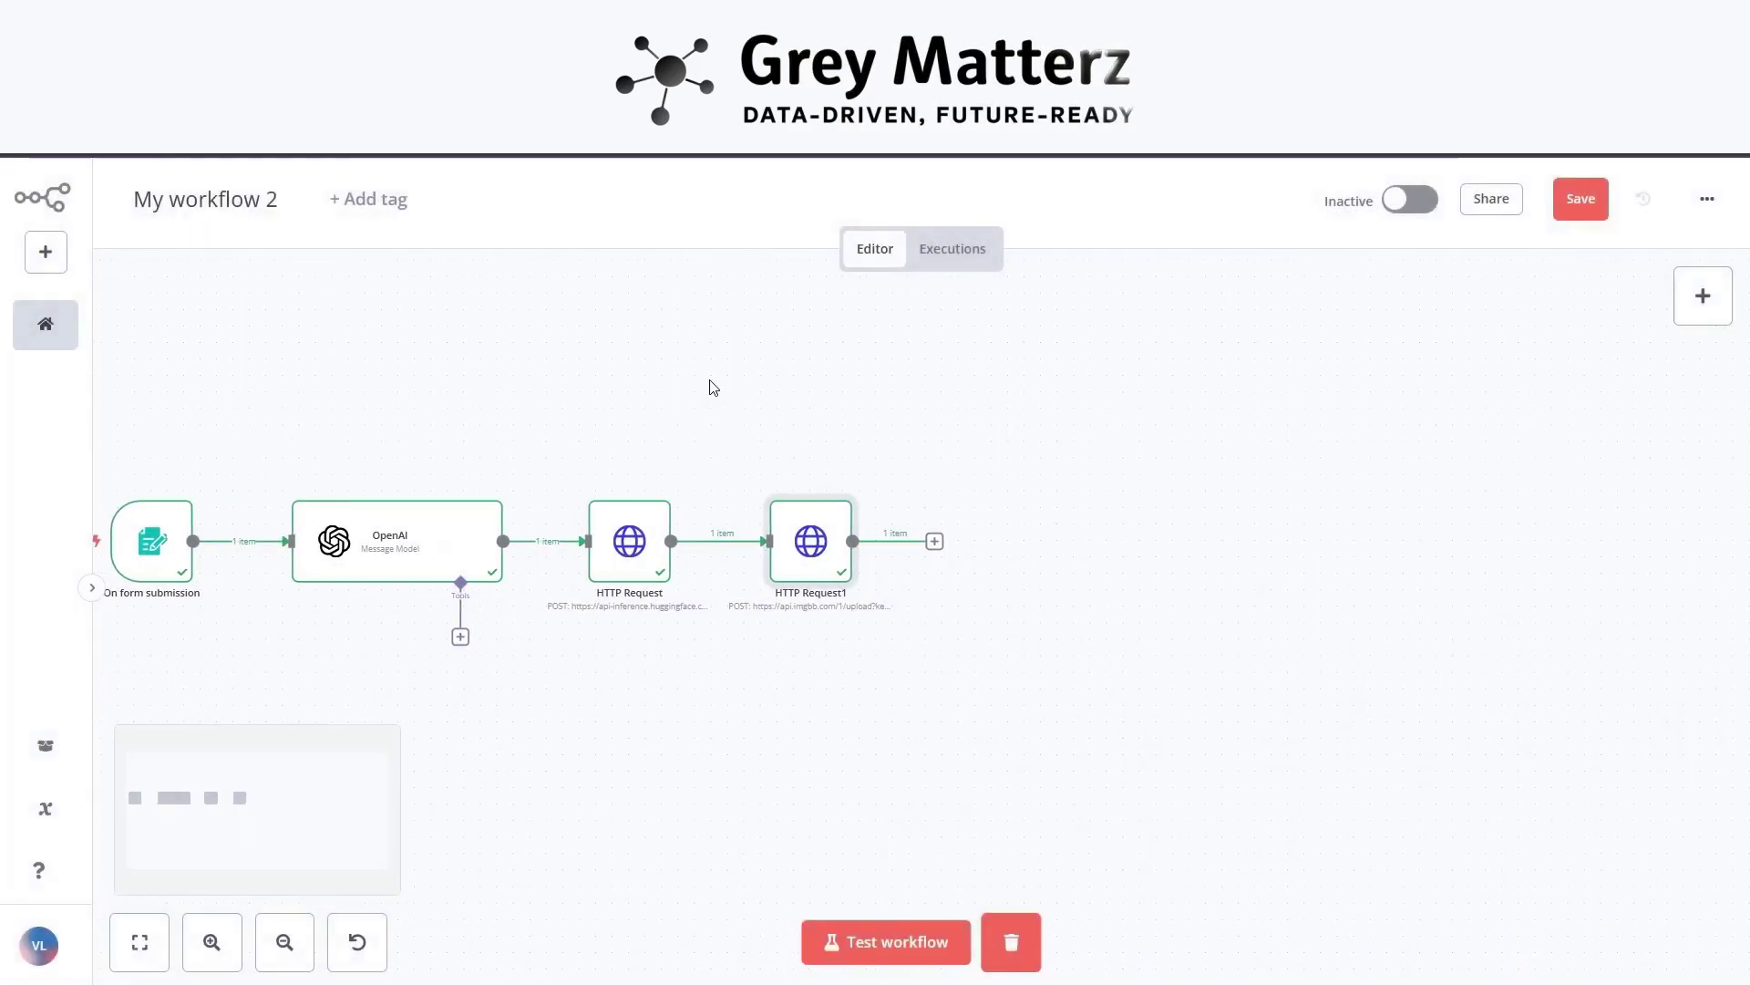
left_click(909, 543)
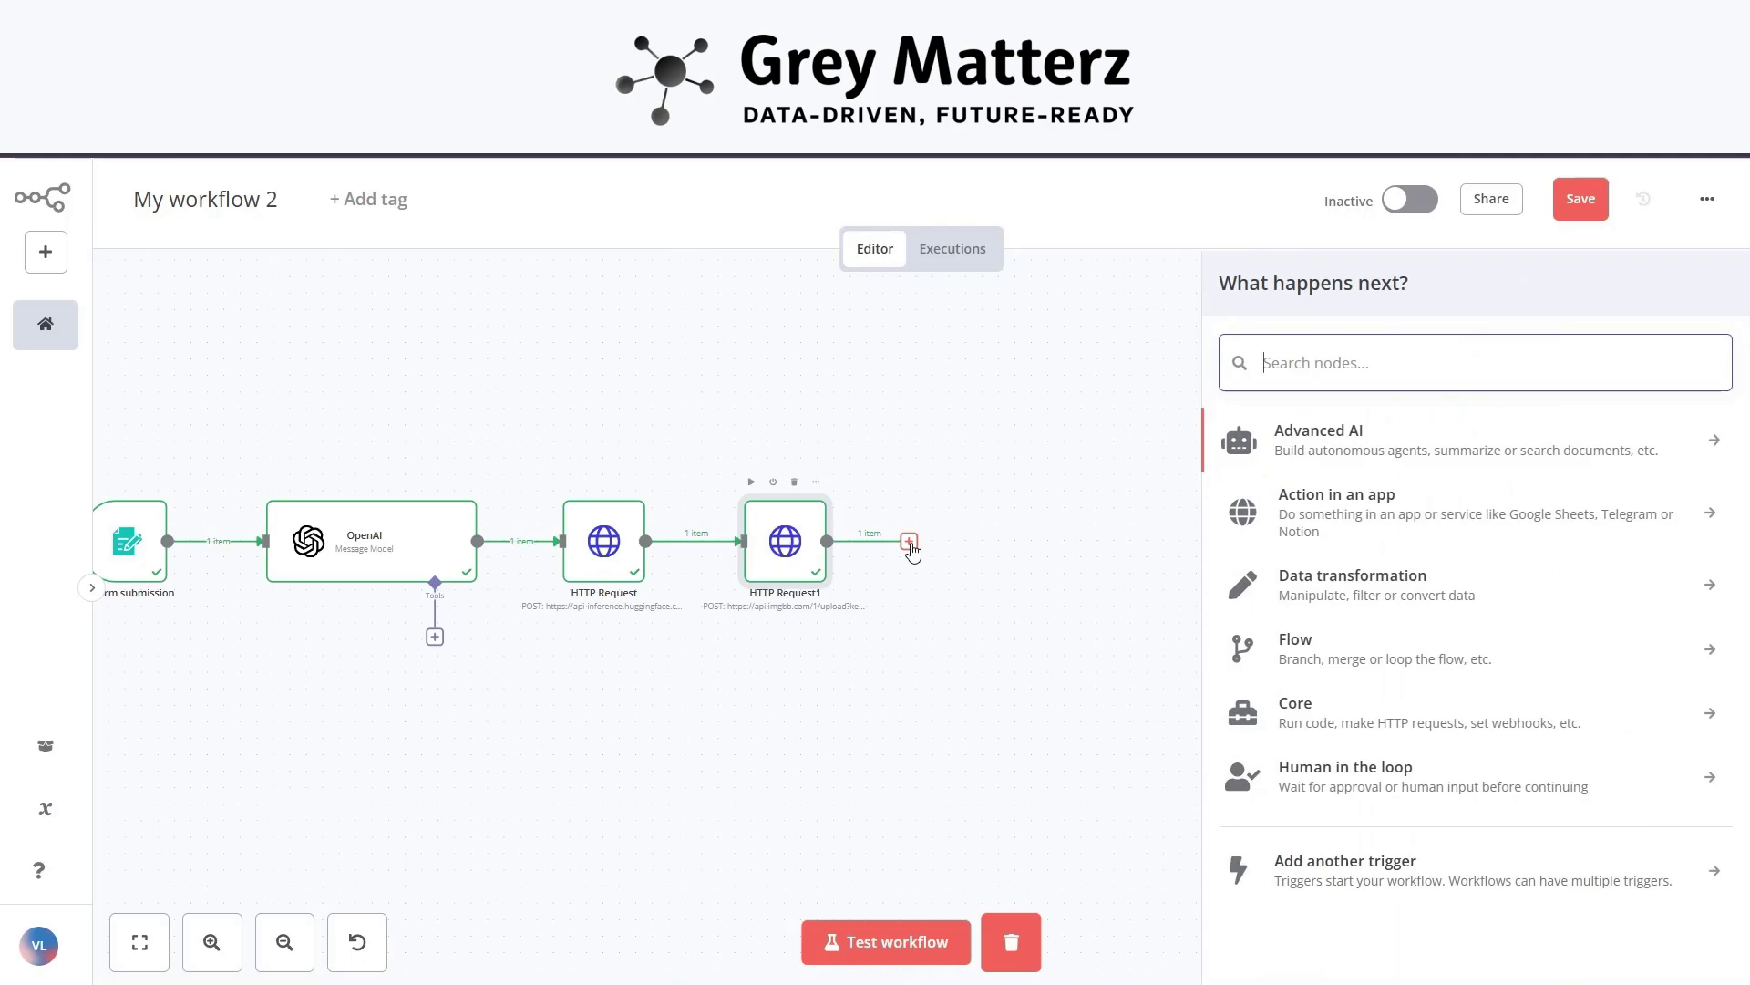
type("wait")
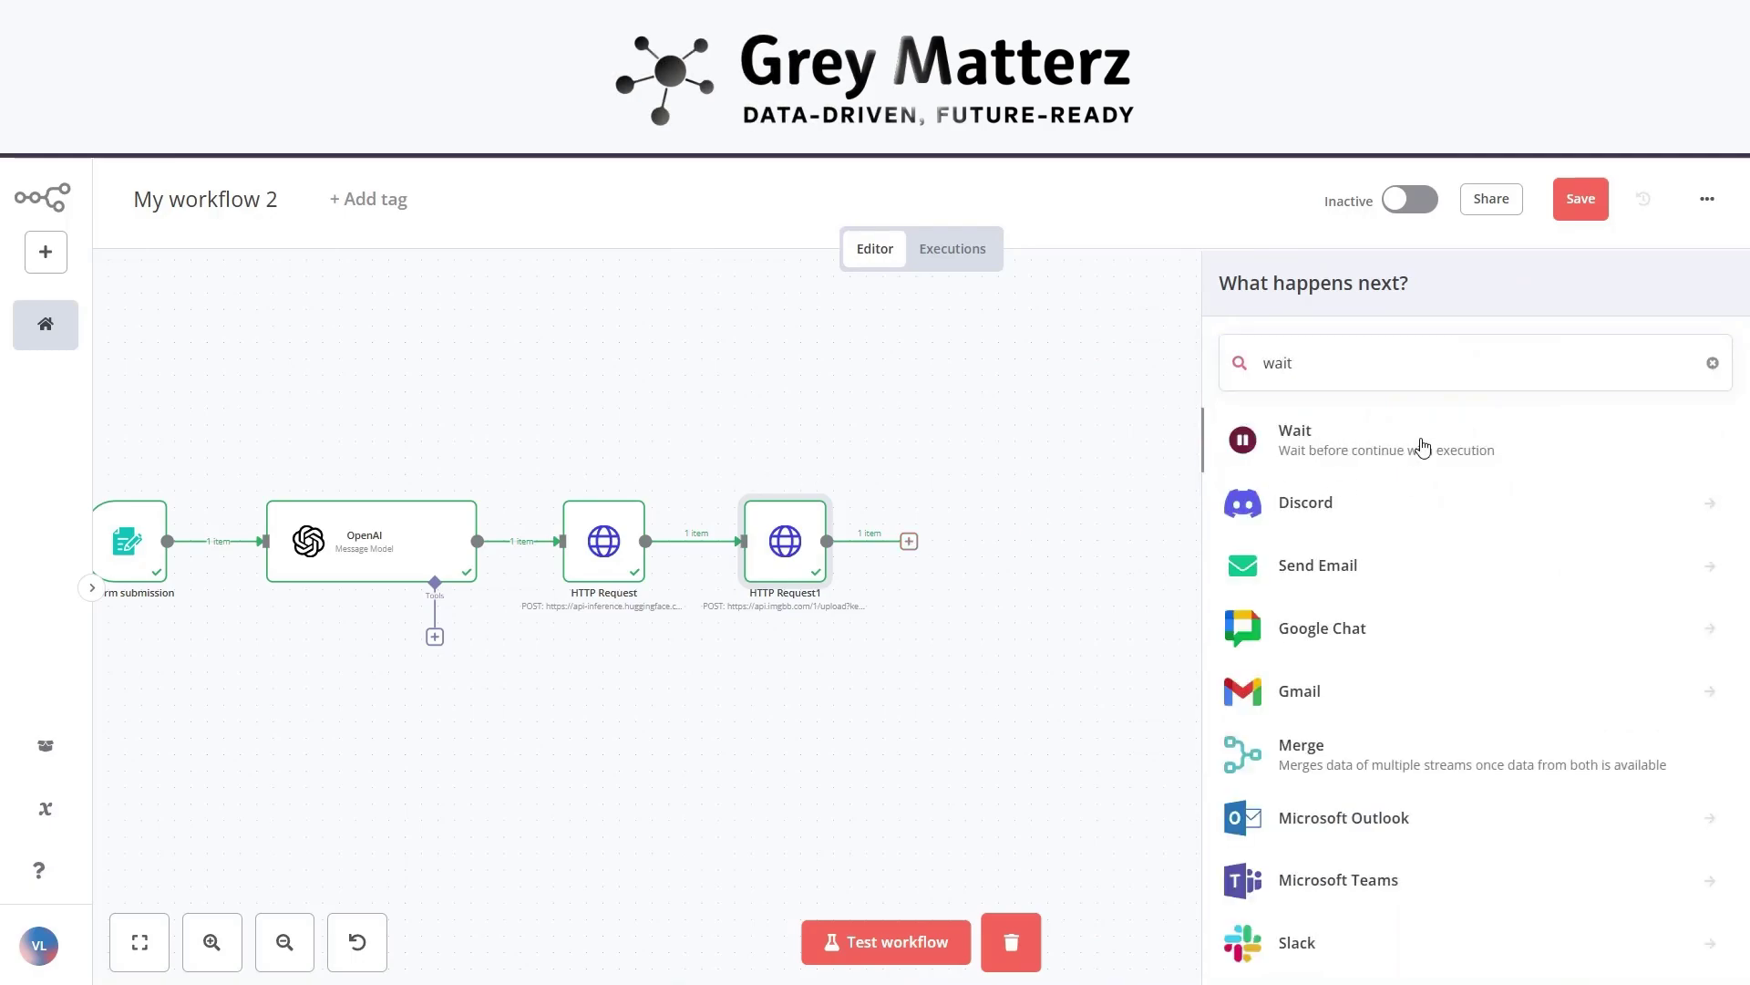
left_click(1423, 448)
Set the Wait node's wait amount to 10 seconds and run it.
left_click(597, 447)
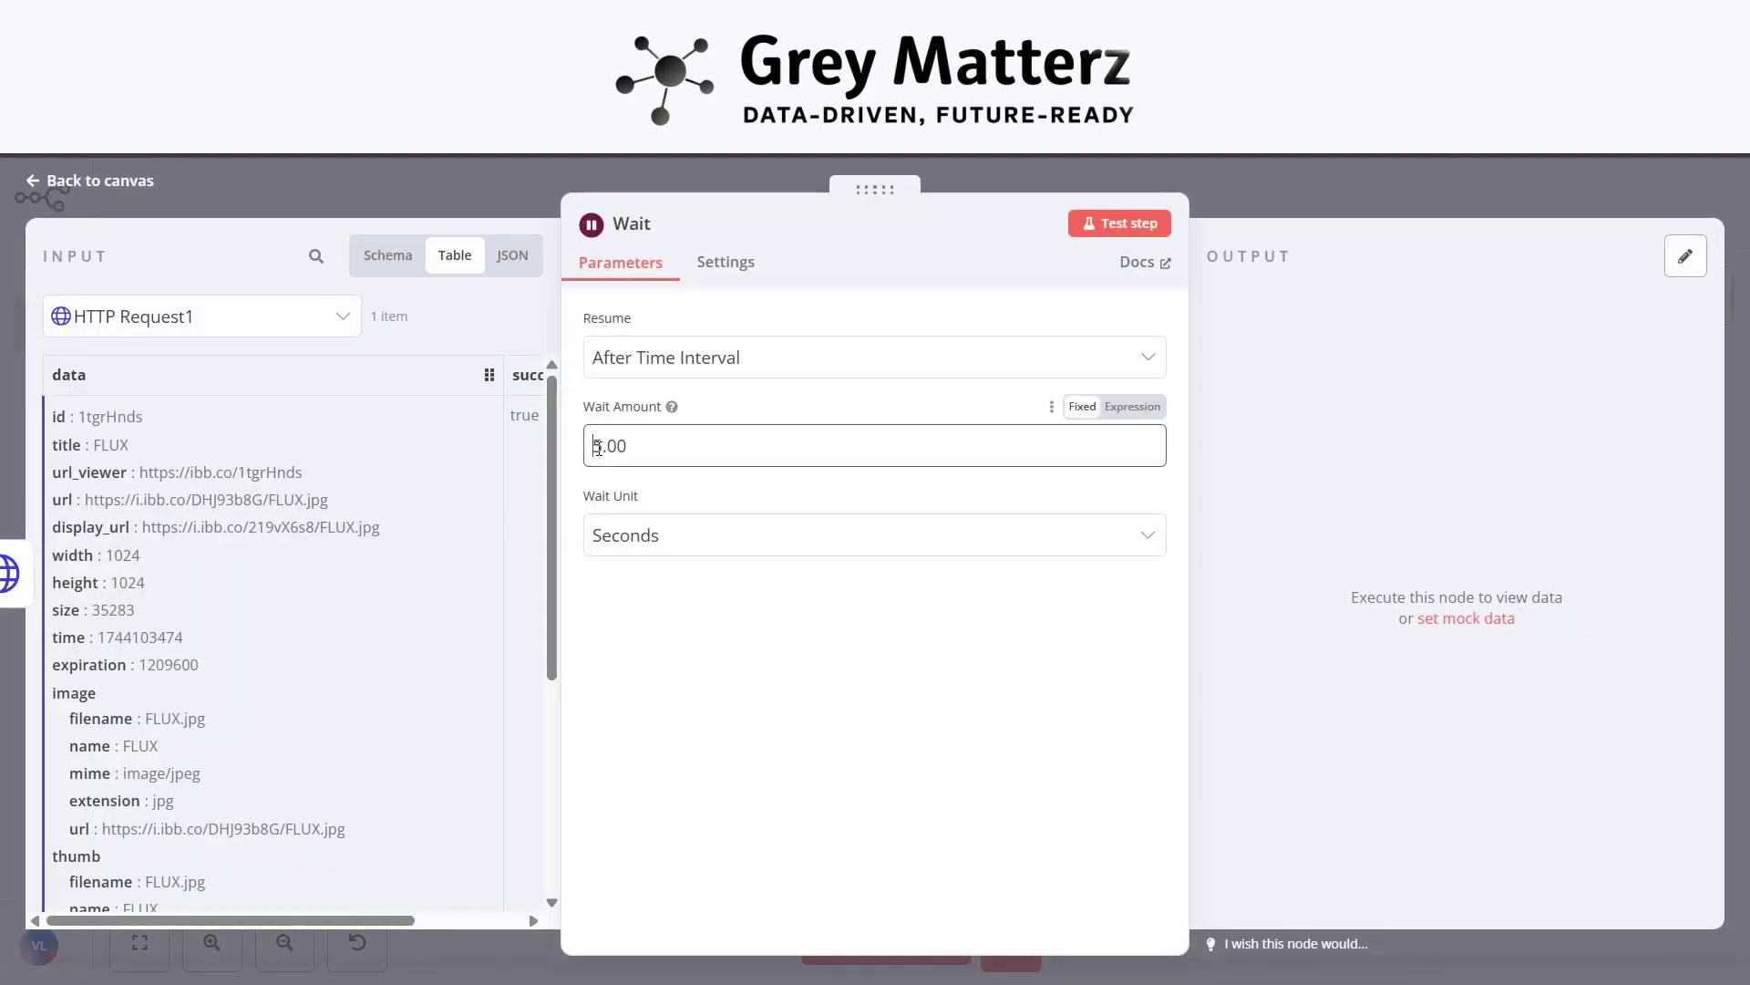
type("0")
left_click(775, 672)
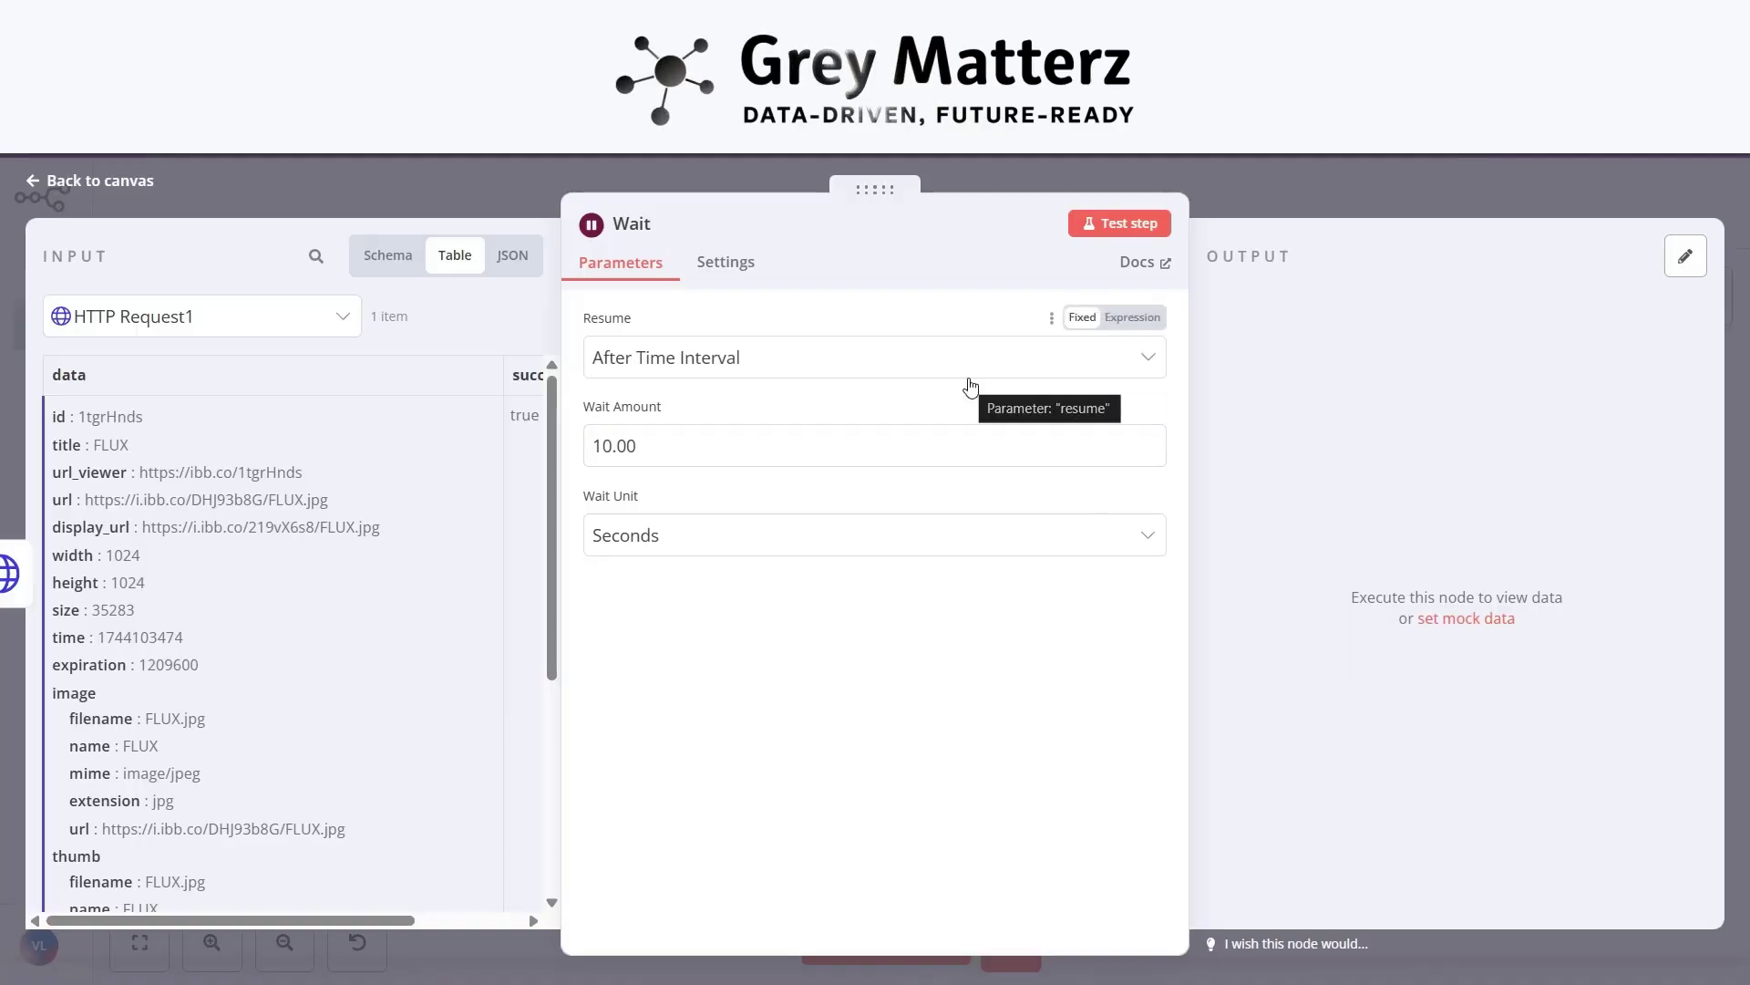
left_click(1110, 225)
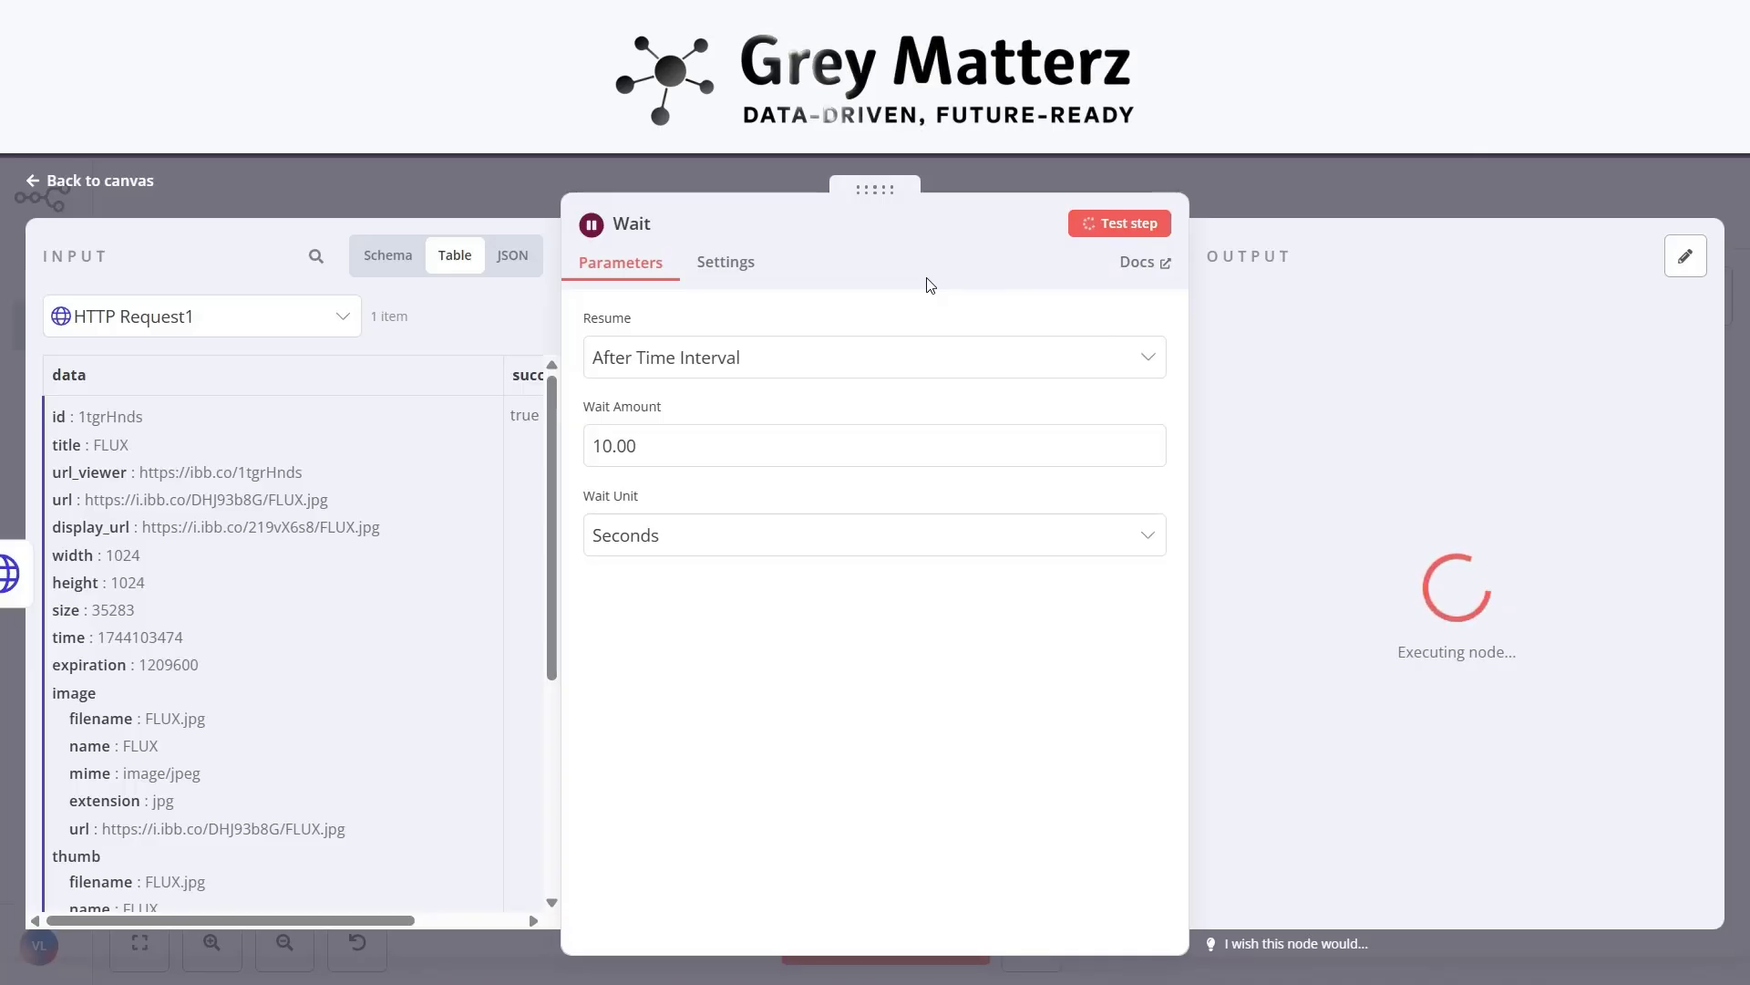
Return to the workflow canvas and add an OpenAI node with the Message a model action after the Wait node.
left_click(94, 185)
scroll(730, 449, "right", 3)
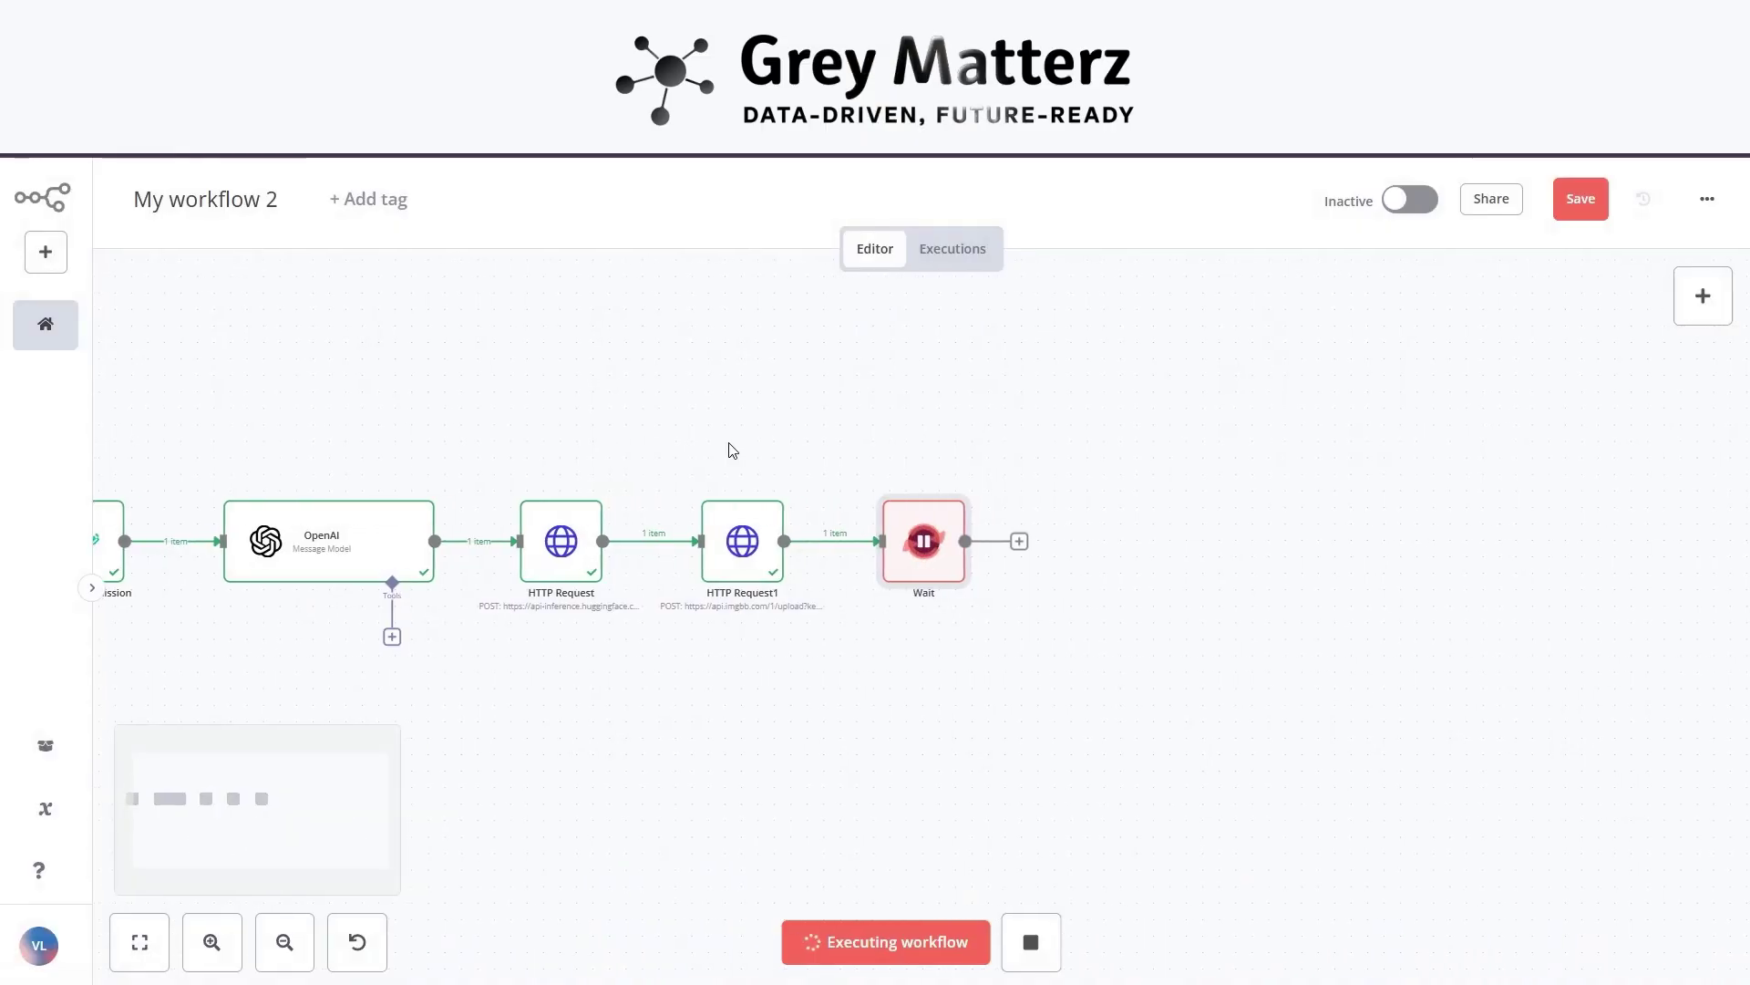
scroll(729, 450, "right", 1)
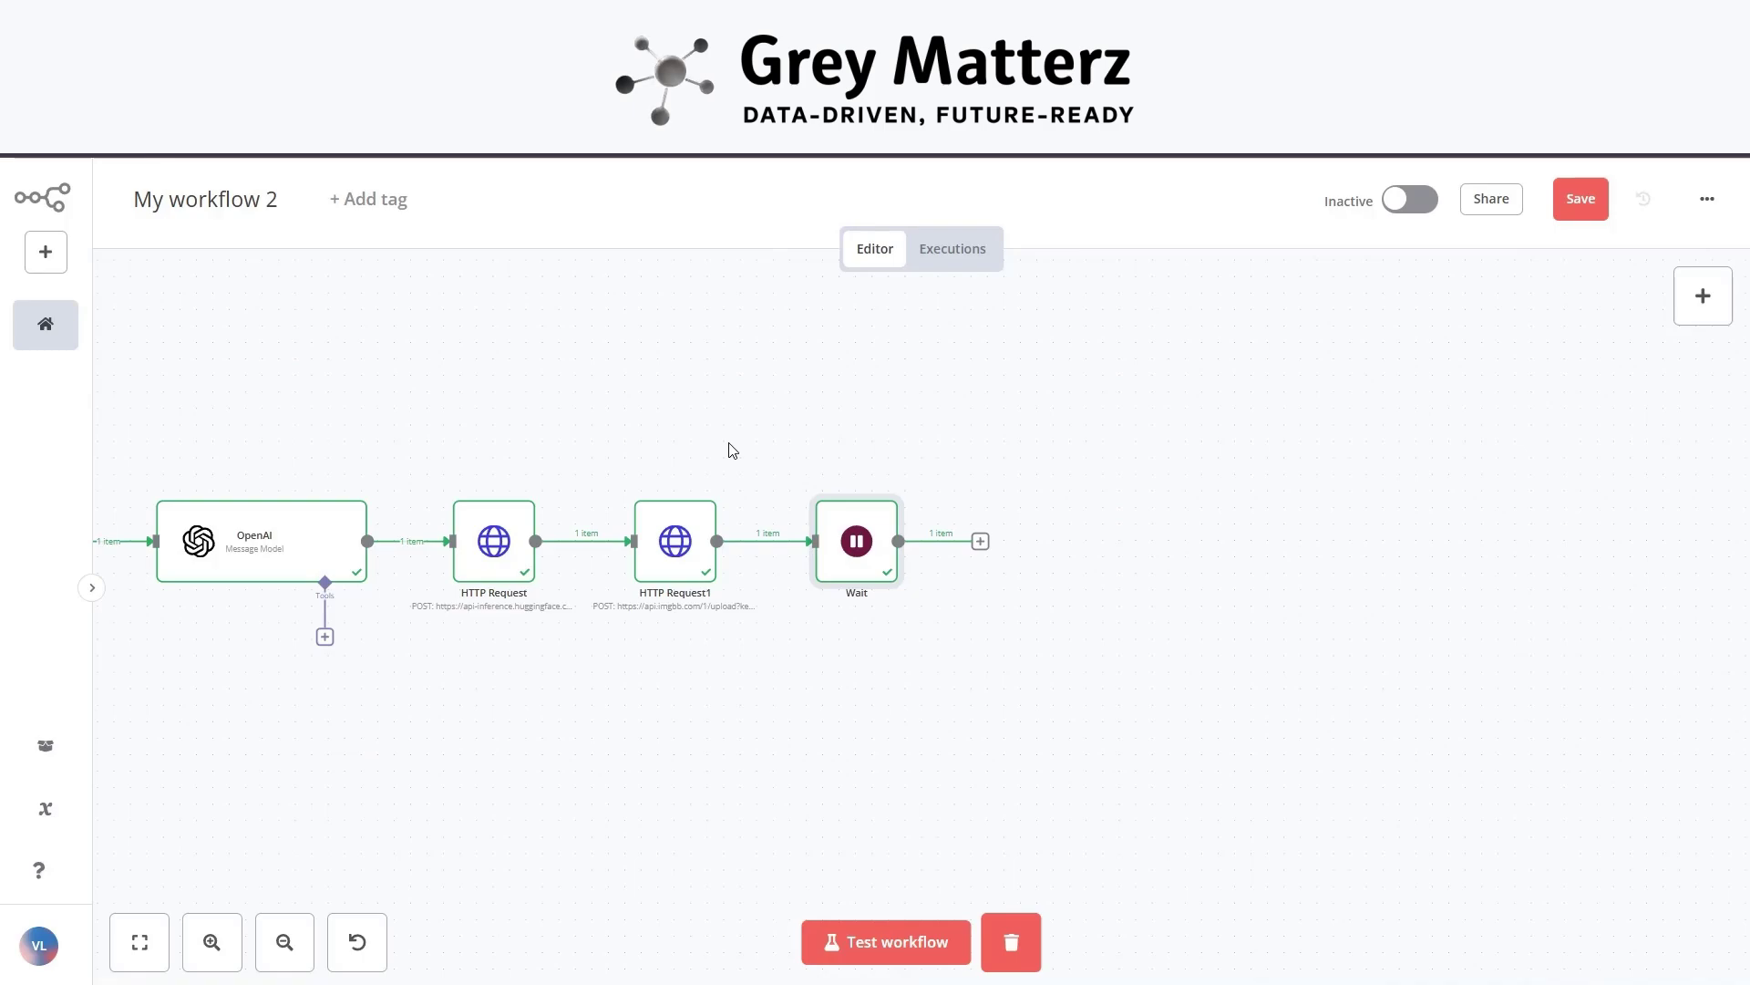
left_click(980, 541)
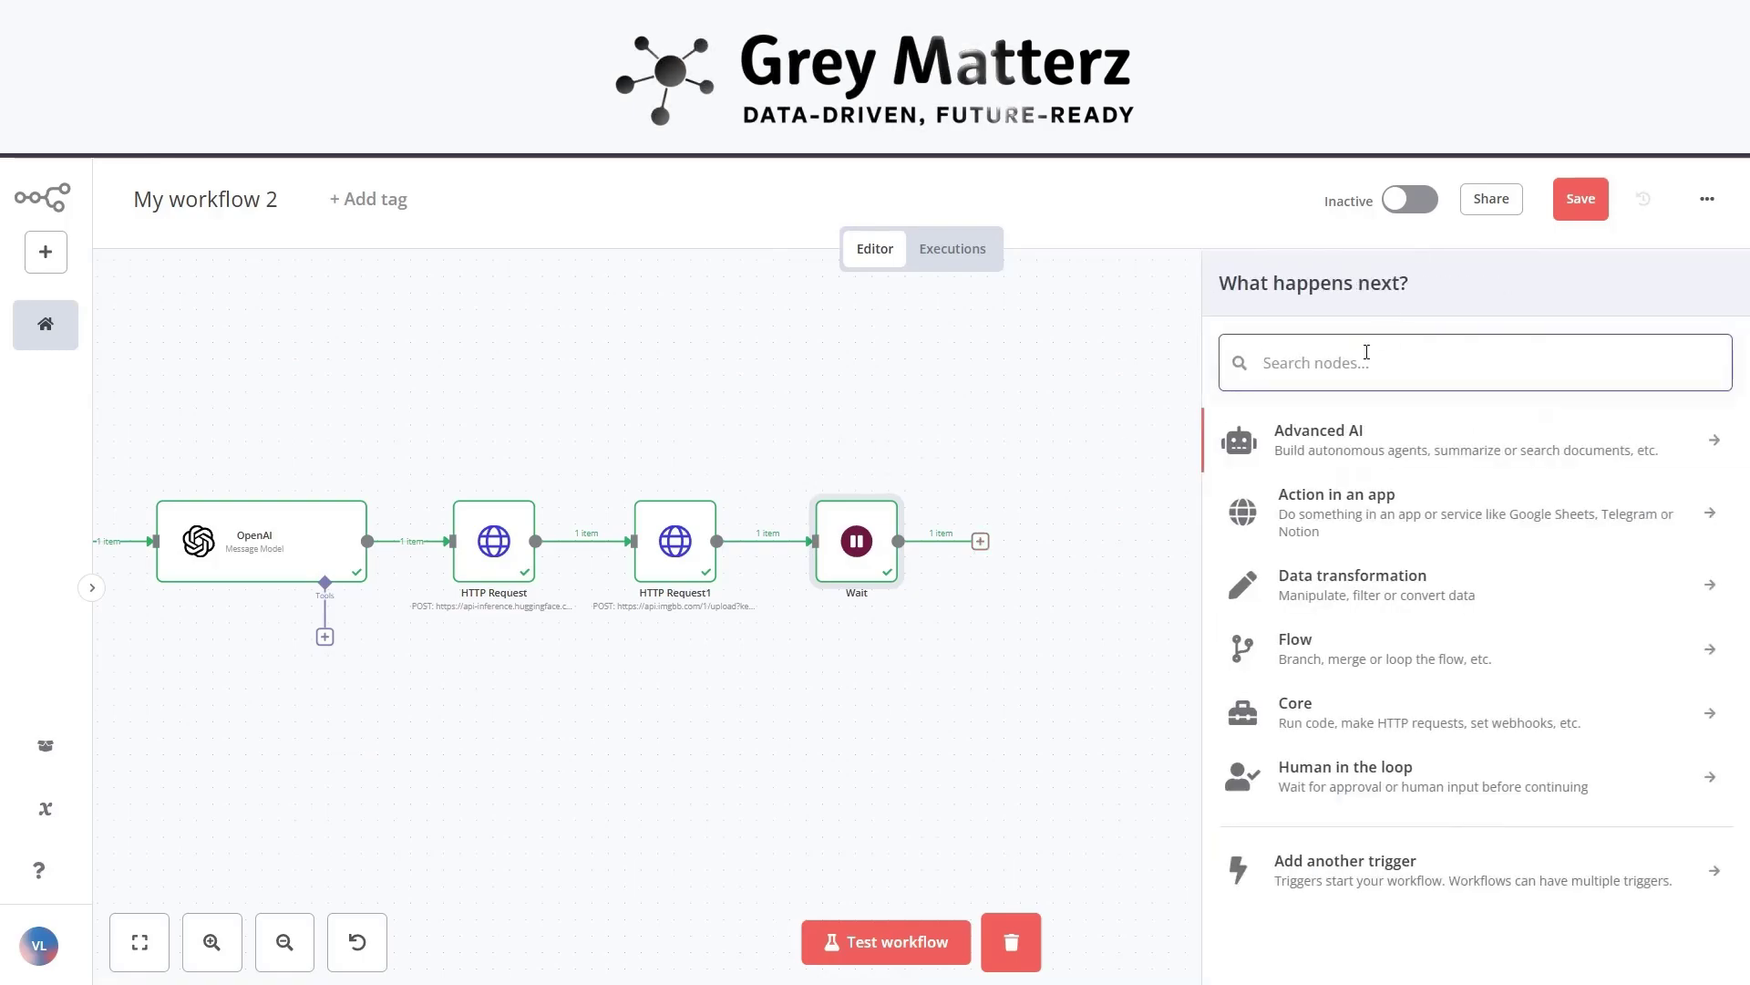
type("openai")
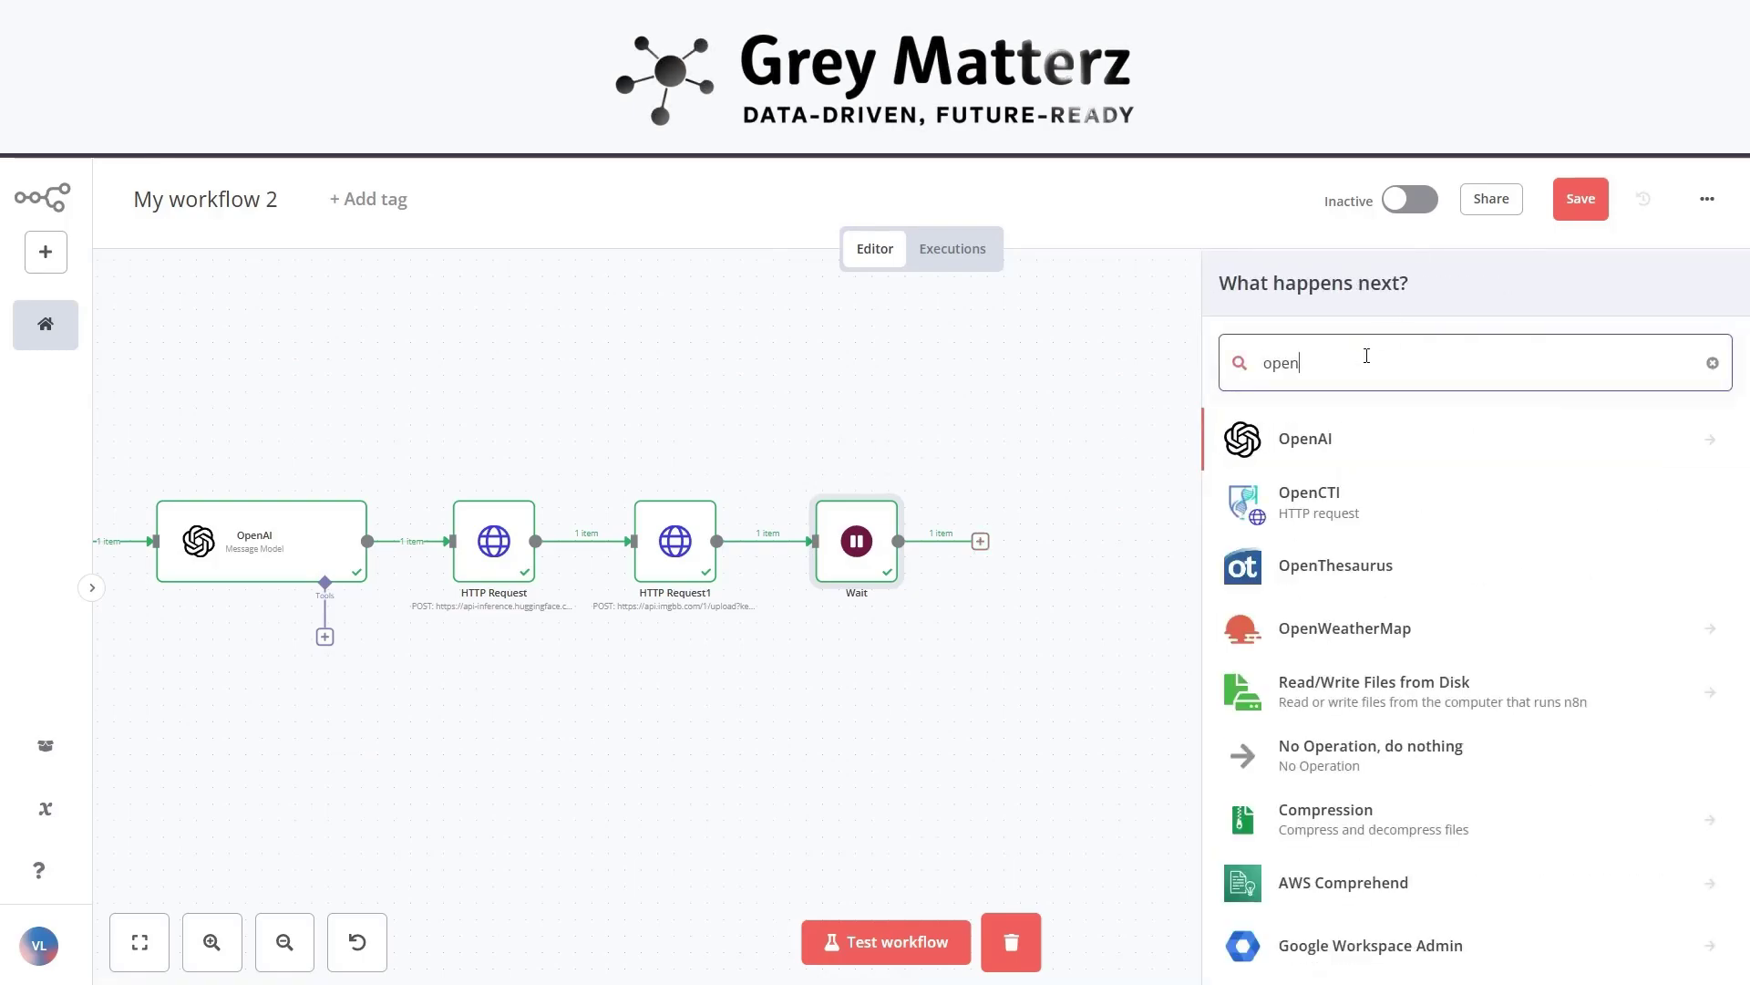
left_click(1475, 440)
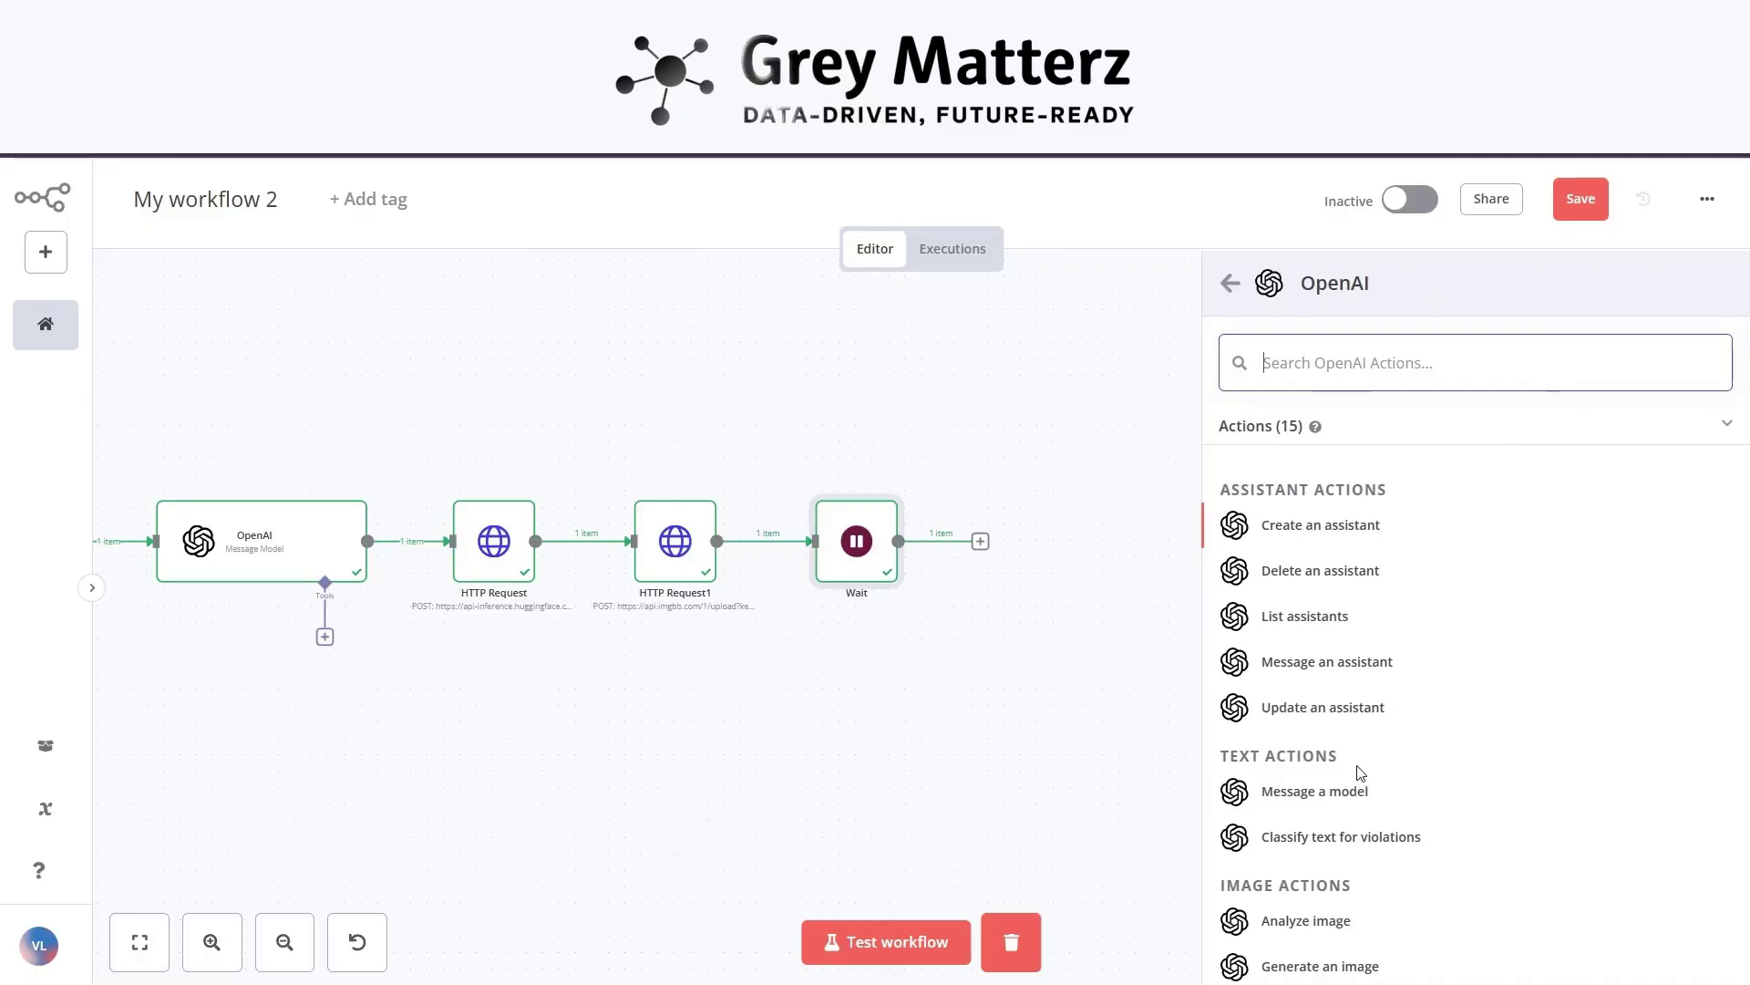
left_click(1395, 782)
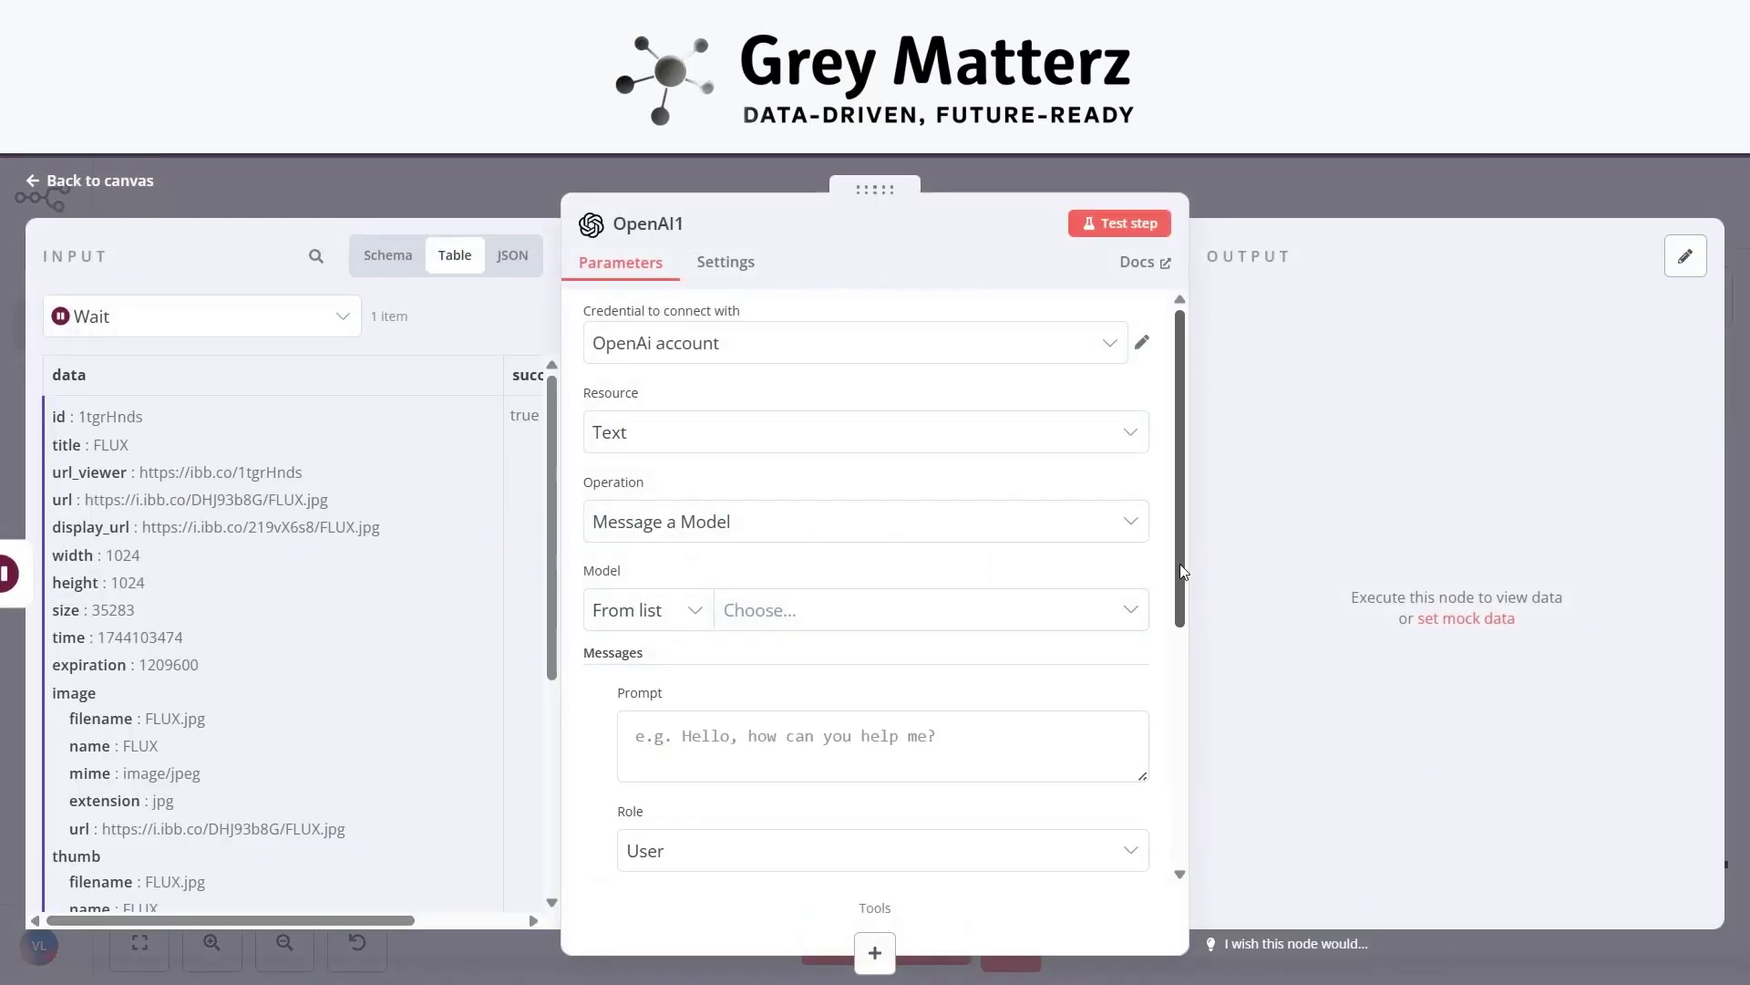
Check the new OpenAI node's credential options, keep OpenAi account, and choose GPT-3.5-TURBO as its model.
left_click(1112, 345)
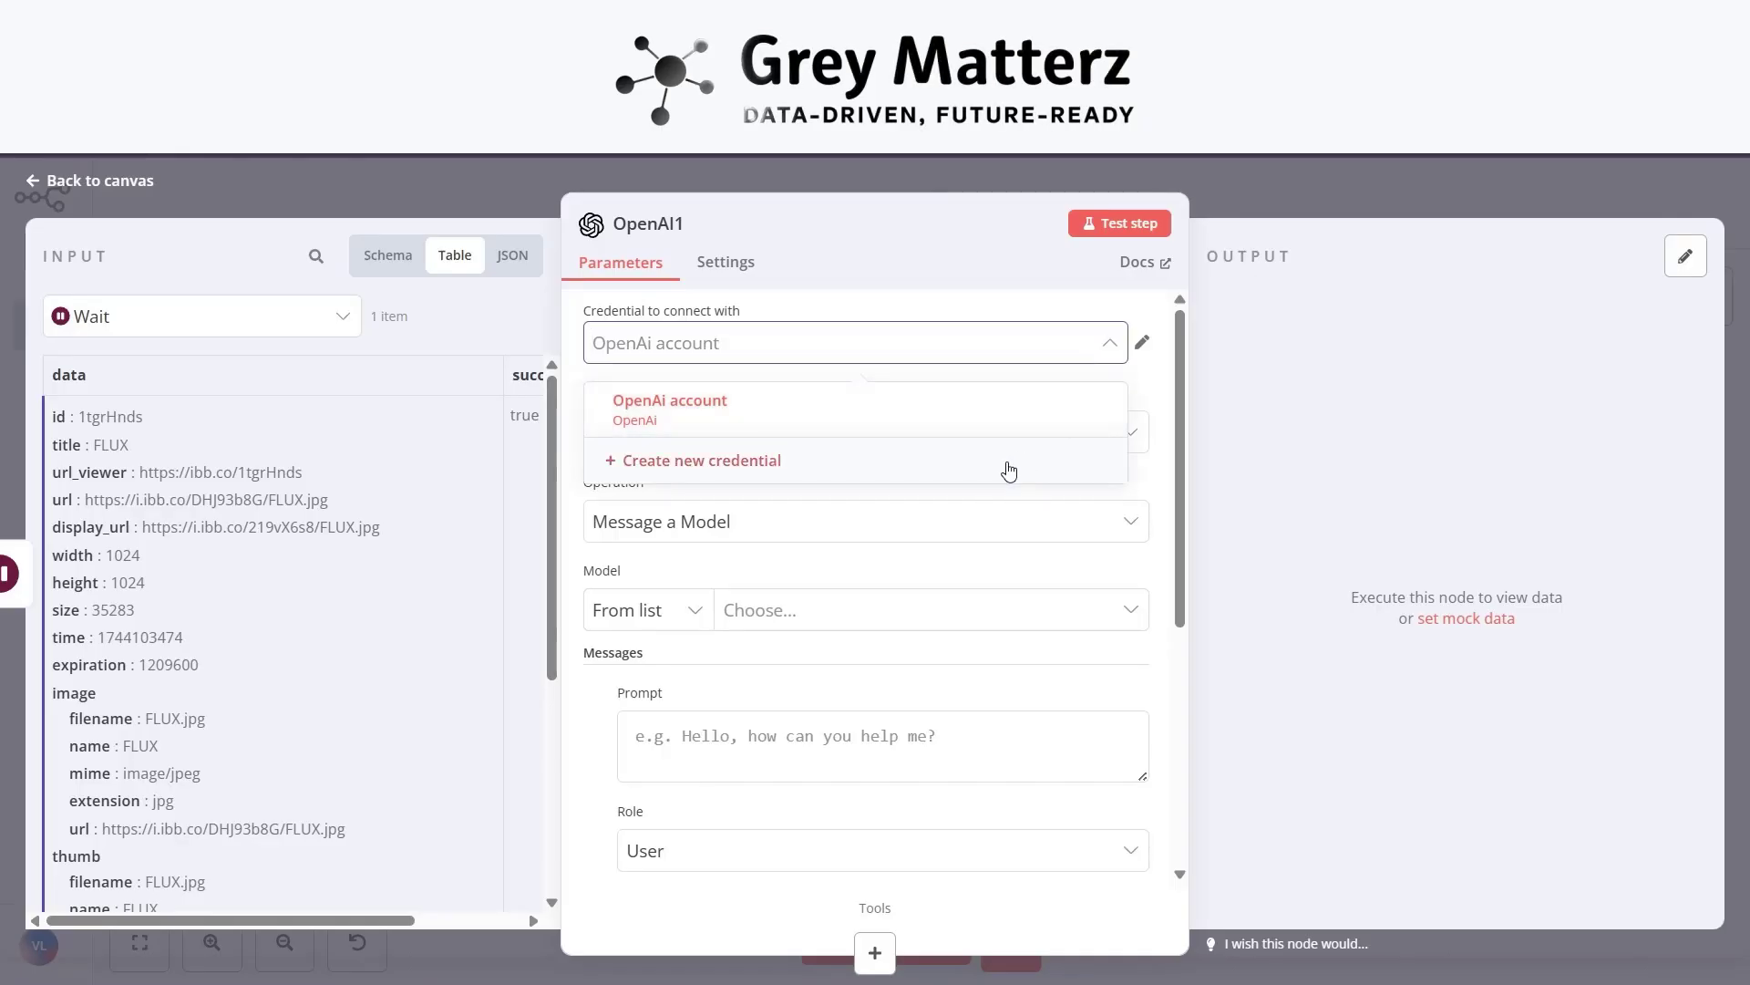
left_click(1156, 372)
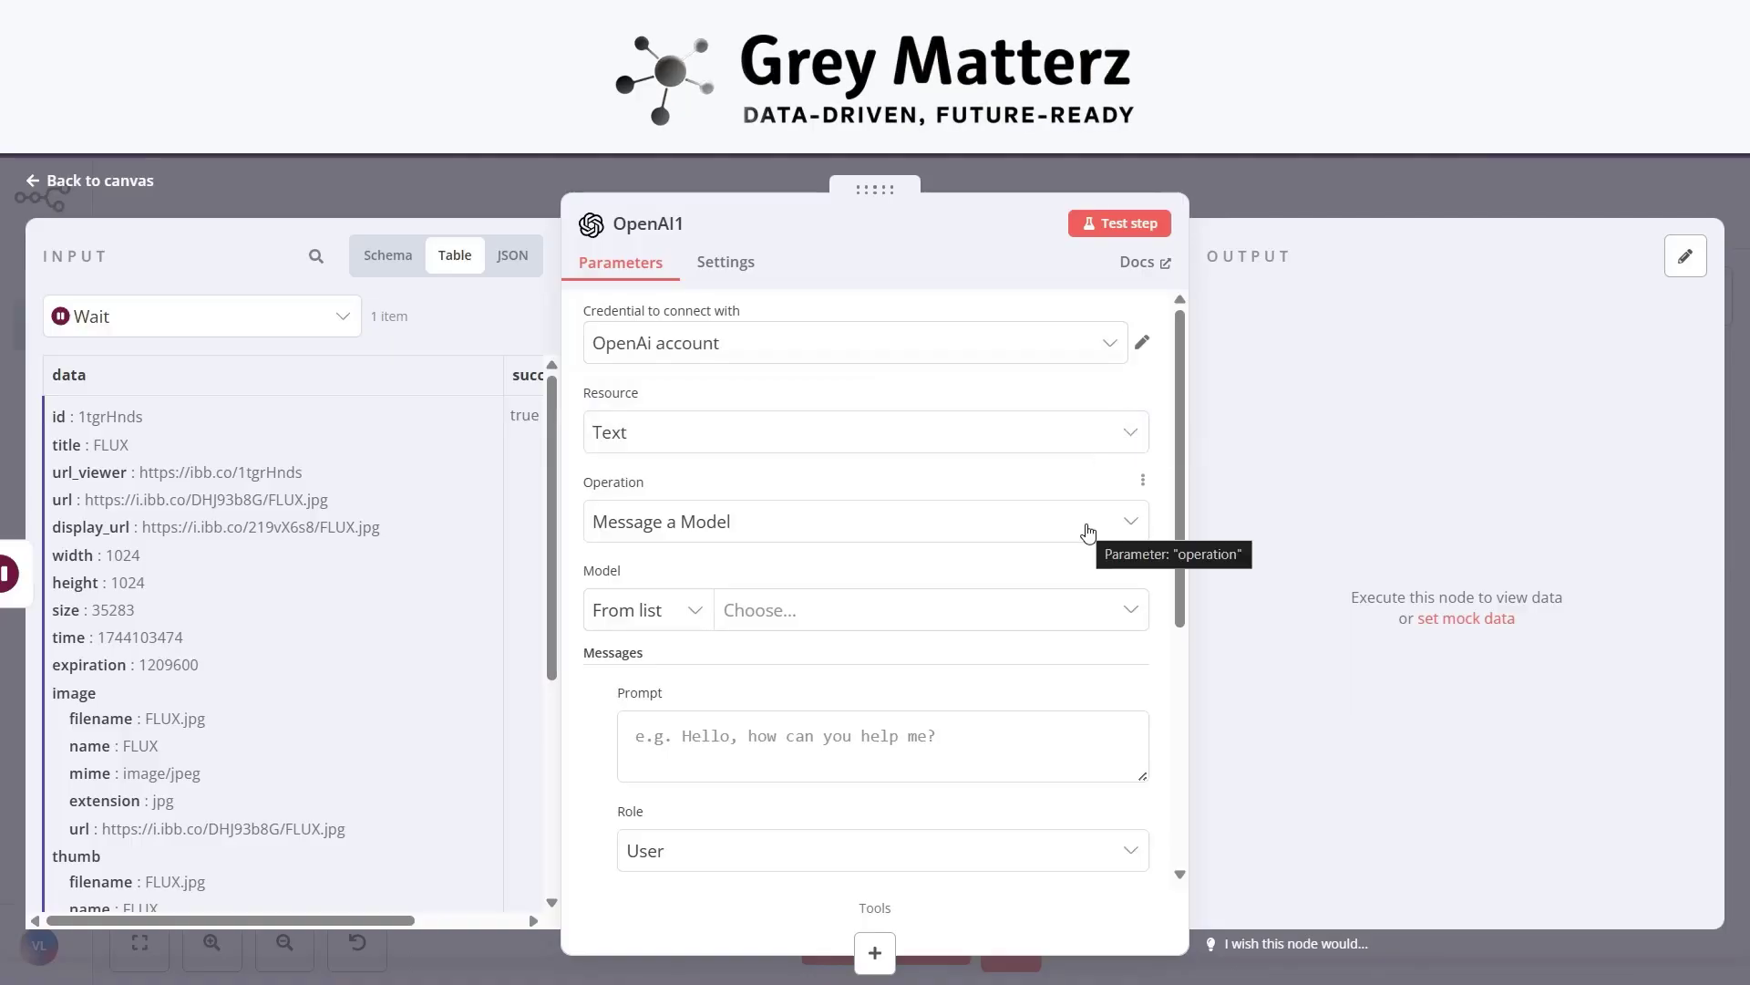
left_click(1049, 630)
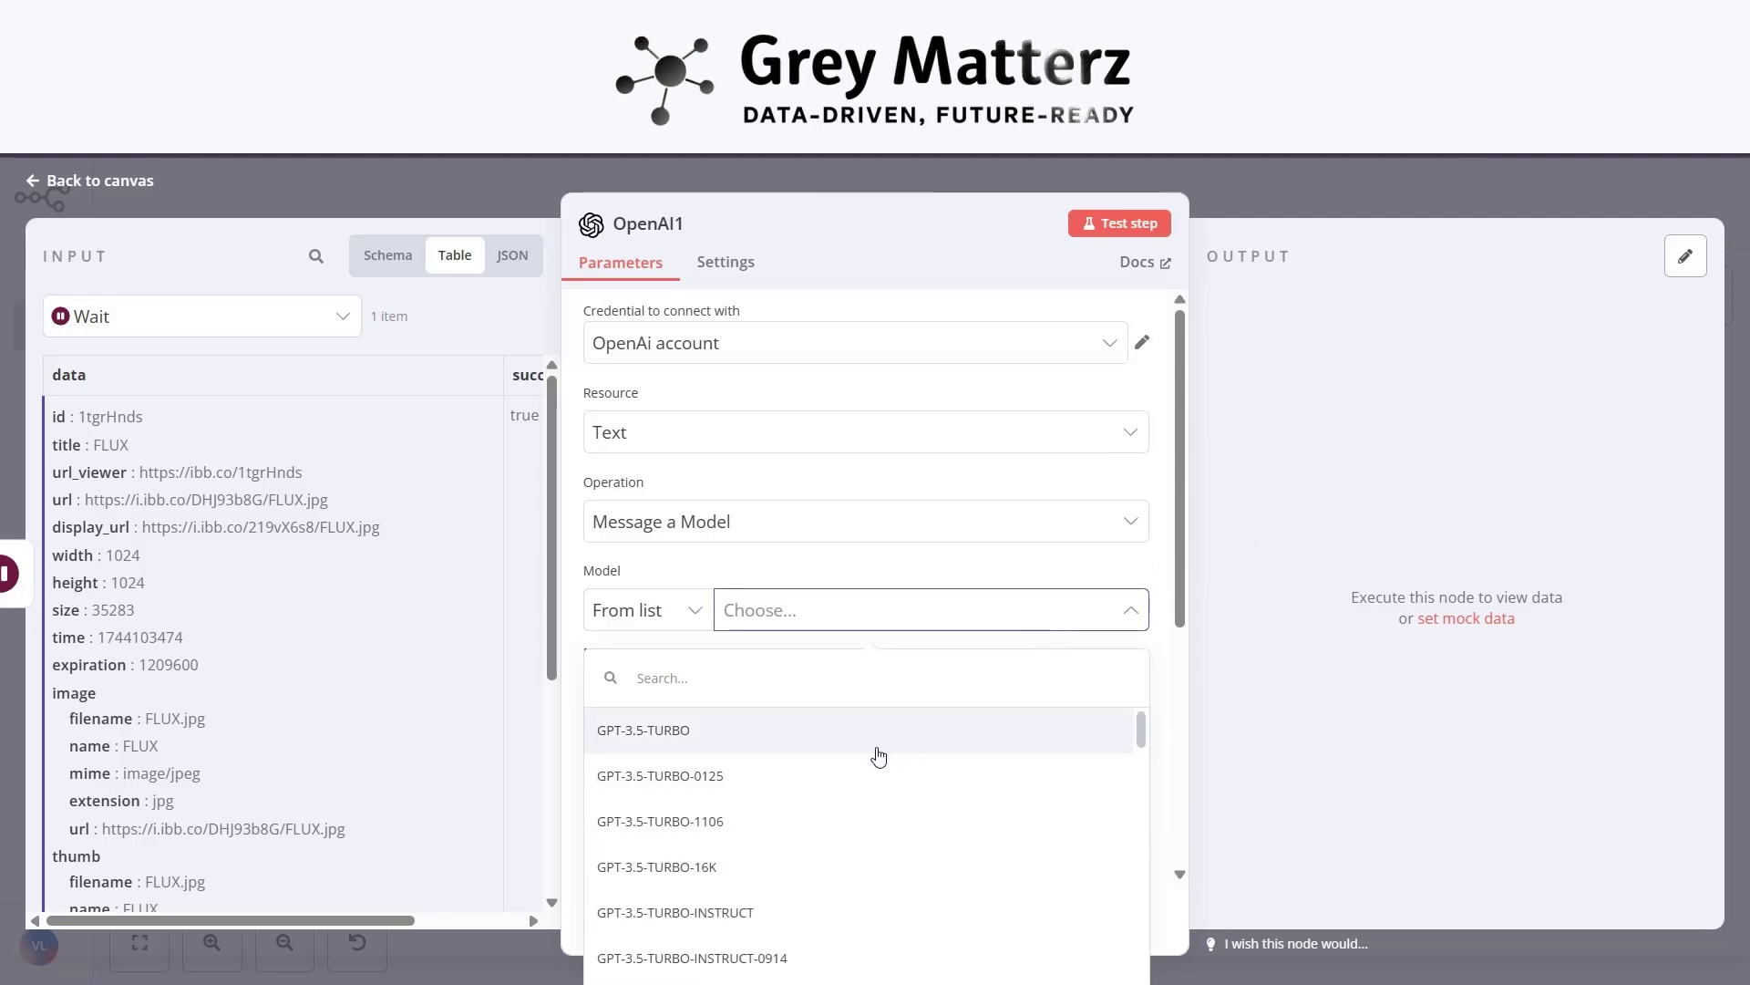
left_click(878, 734)
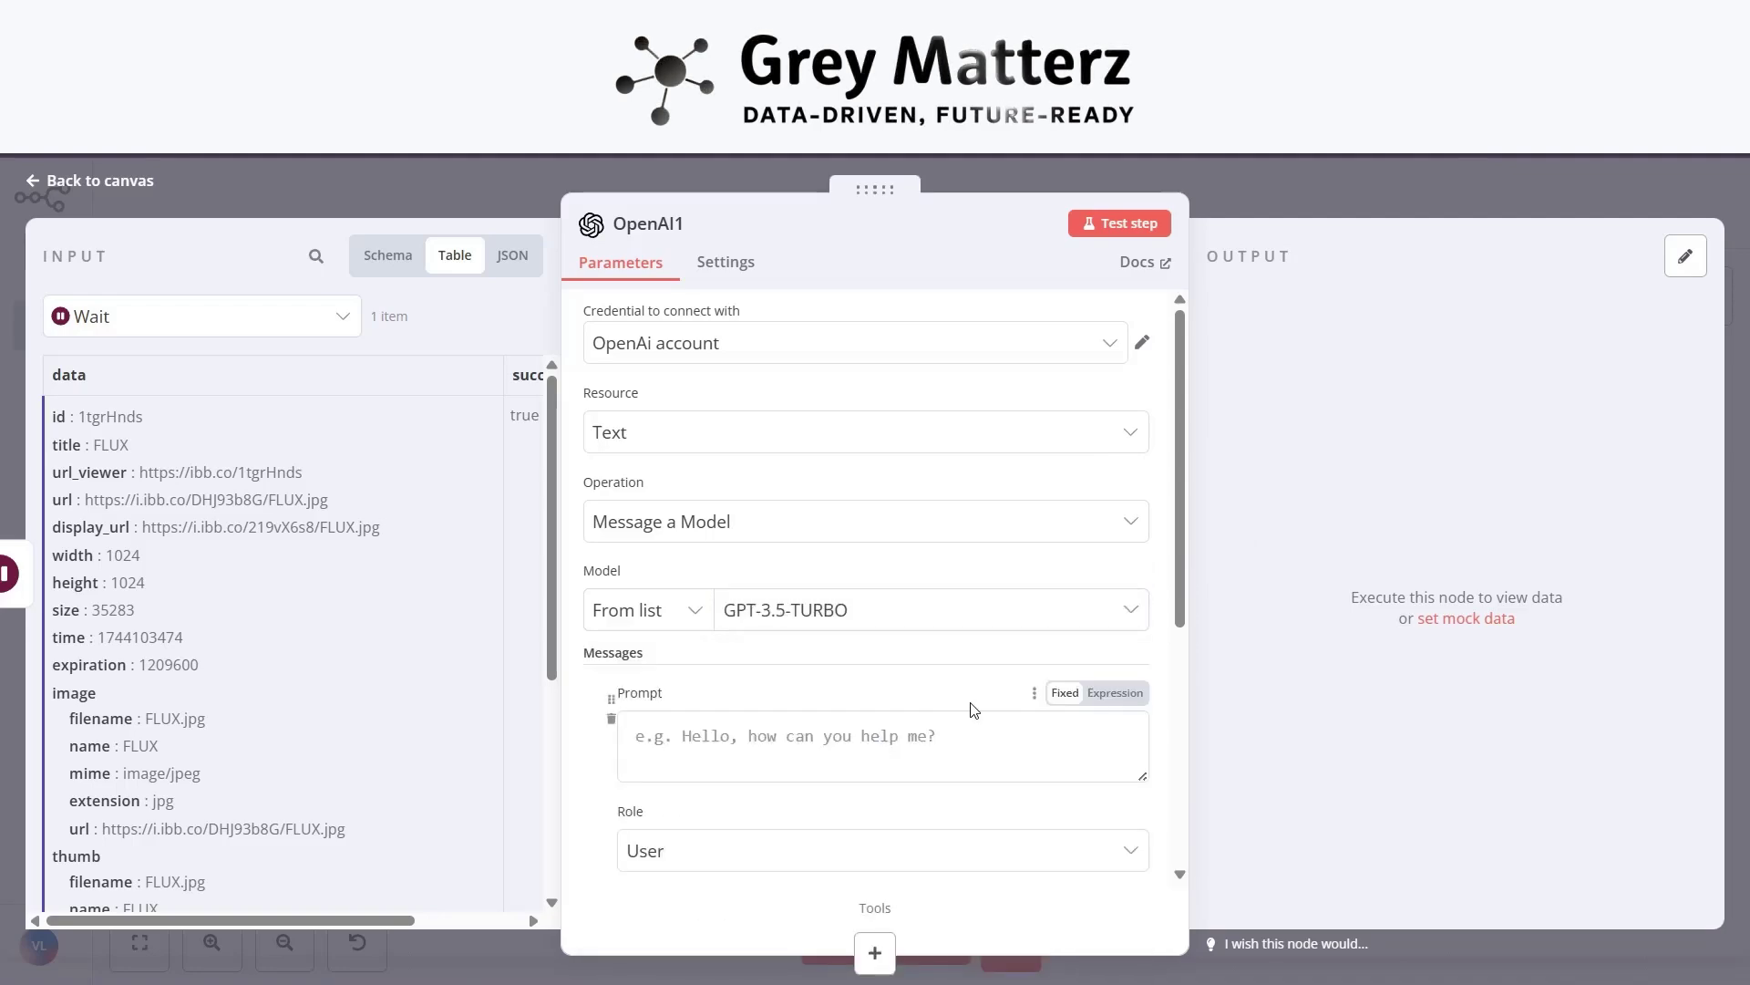
Make the OpenAI1 prompt an expression starting with "`Write a formal description of my product so that i can use this for my template".
scroll(881, 737, "down", 1)
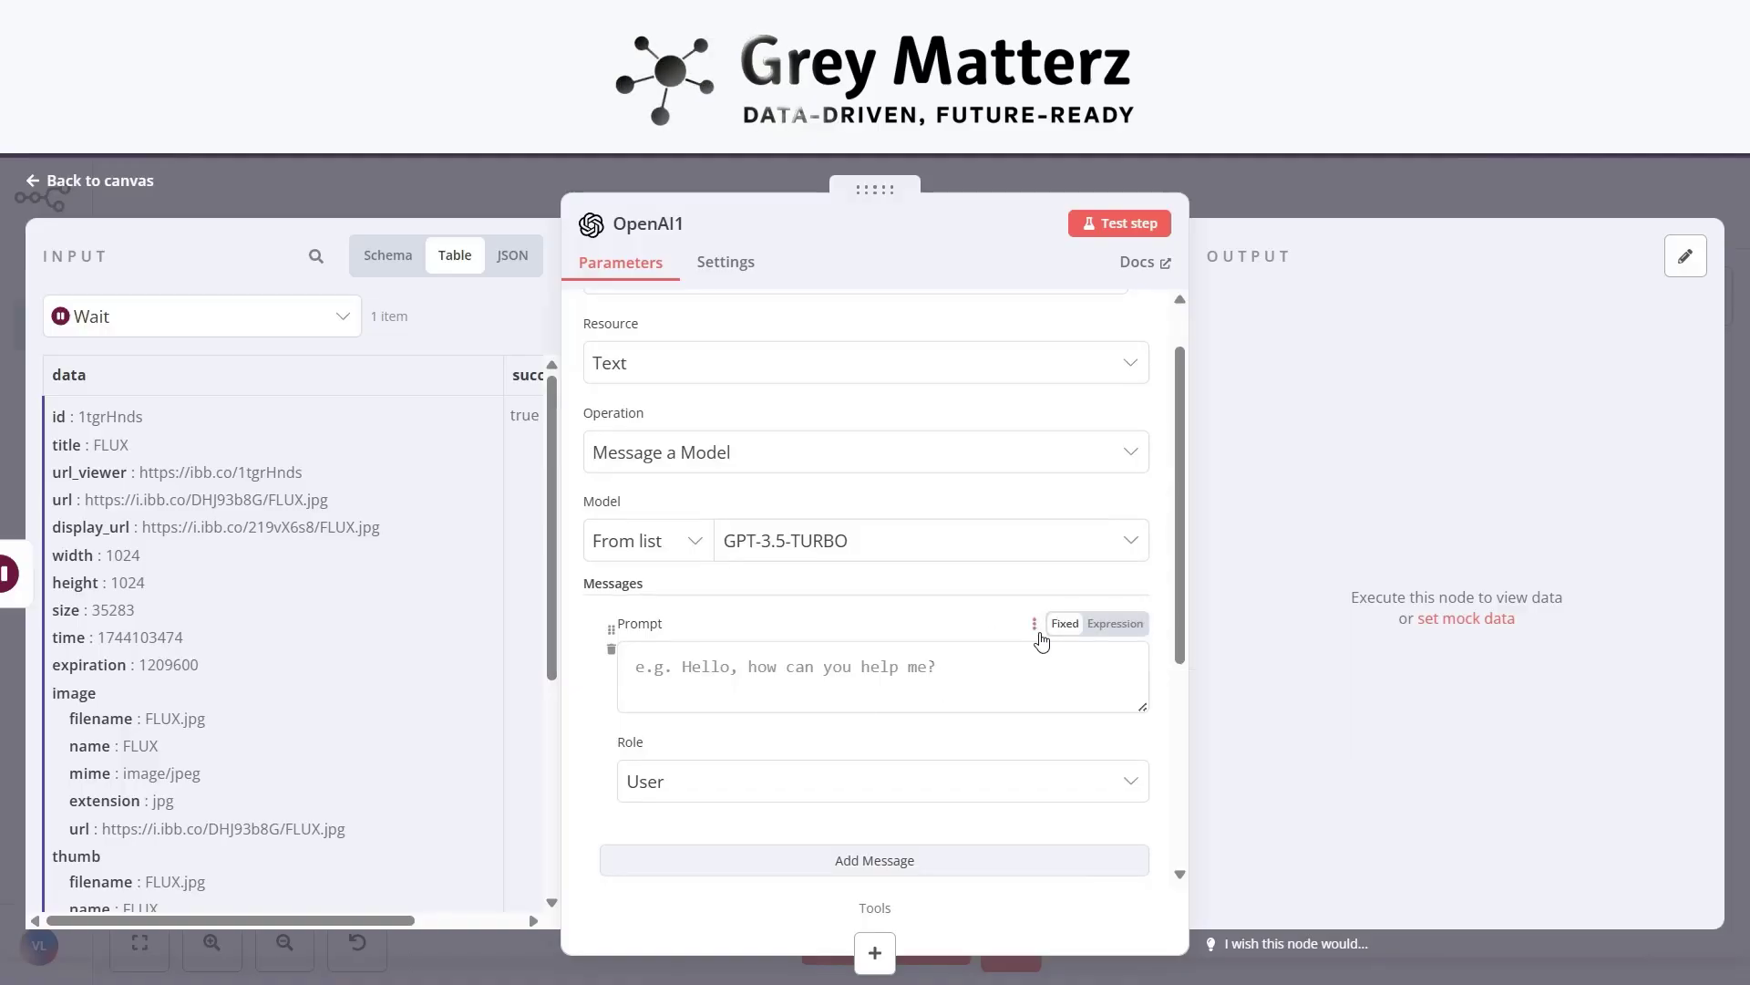
left_click(1112, 625)
left_click(1133, 559)
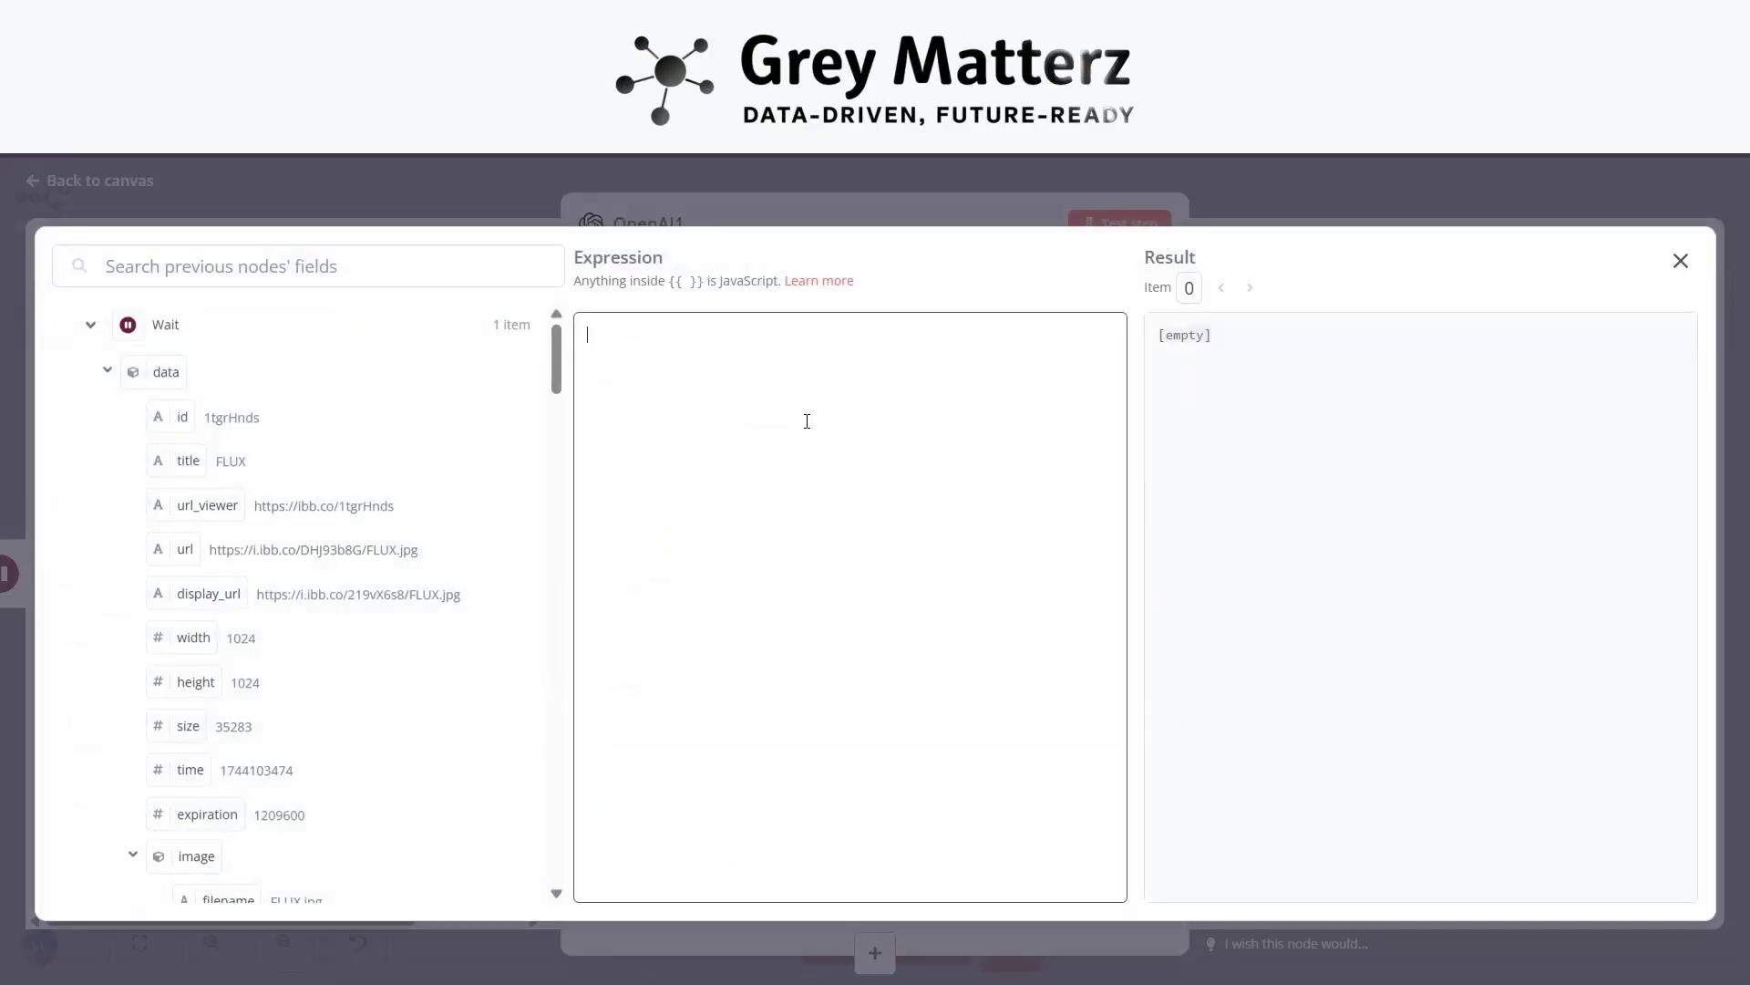
type("`Write  a forma")
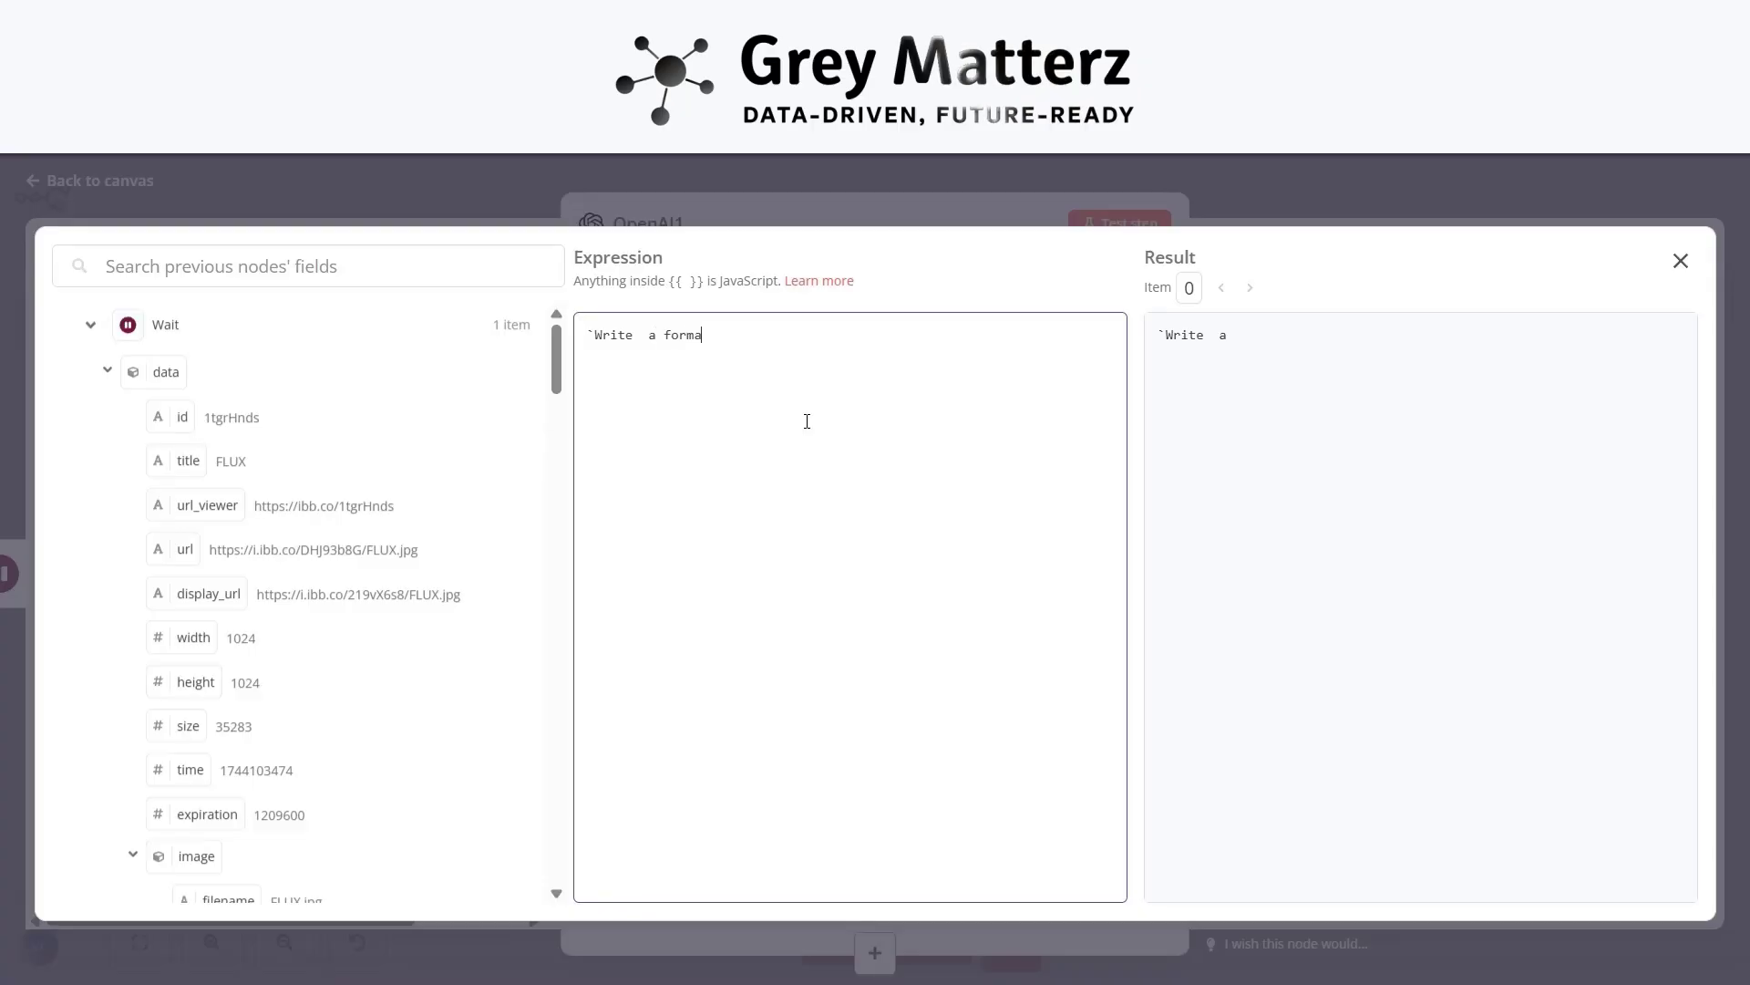
type("l description of my produc")
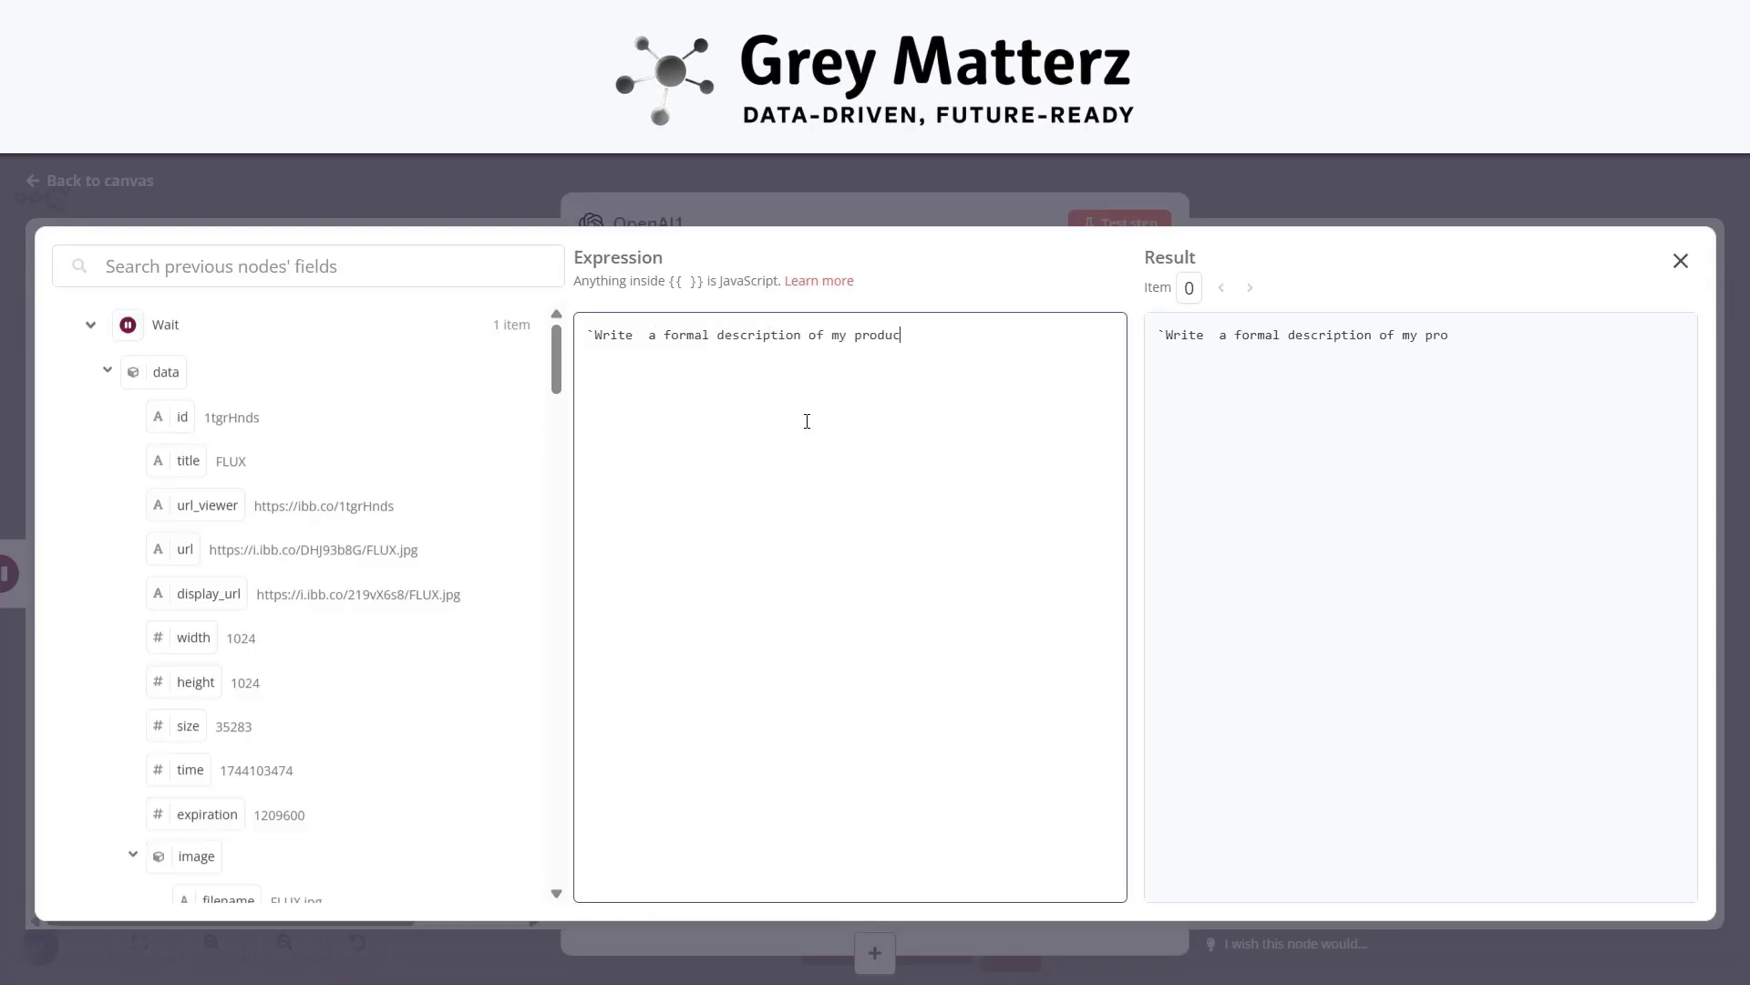
type("t so that i can use th")
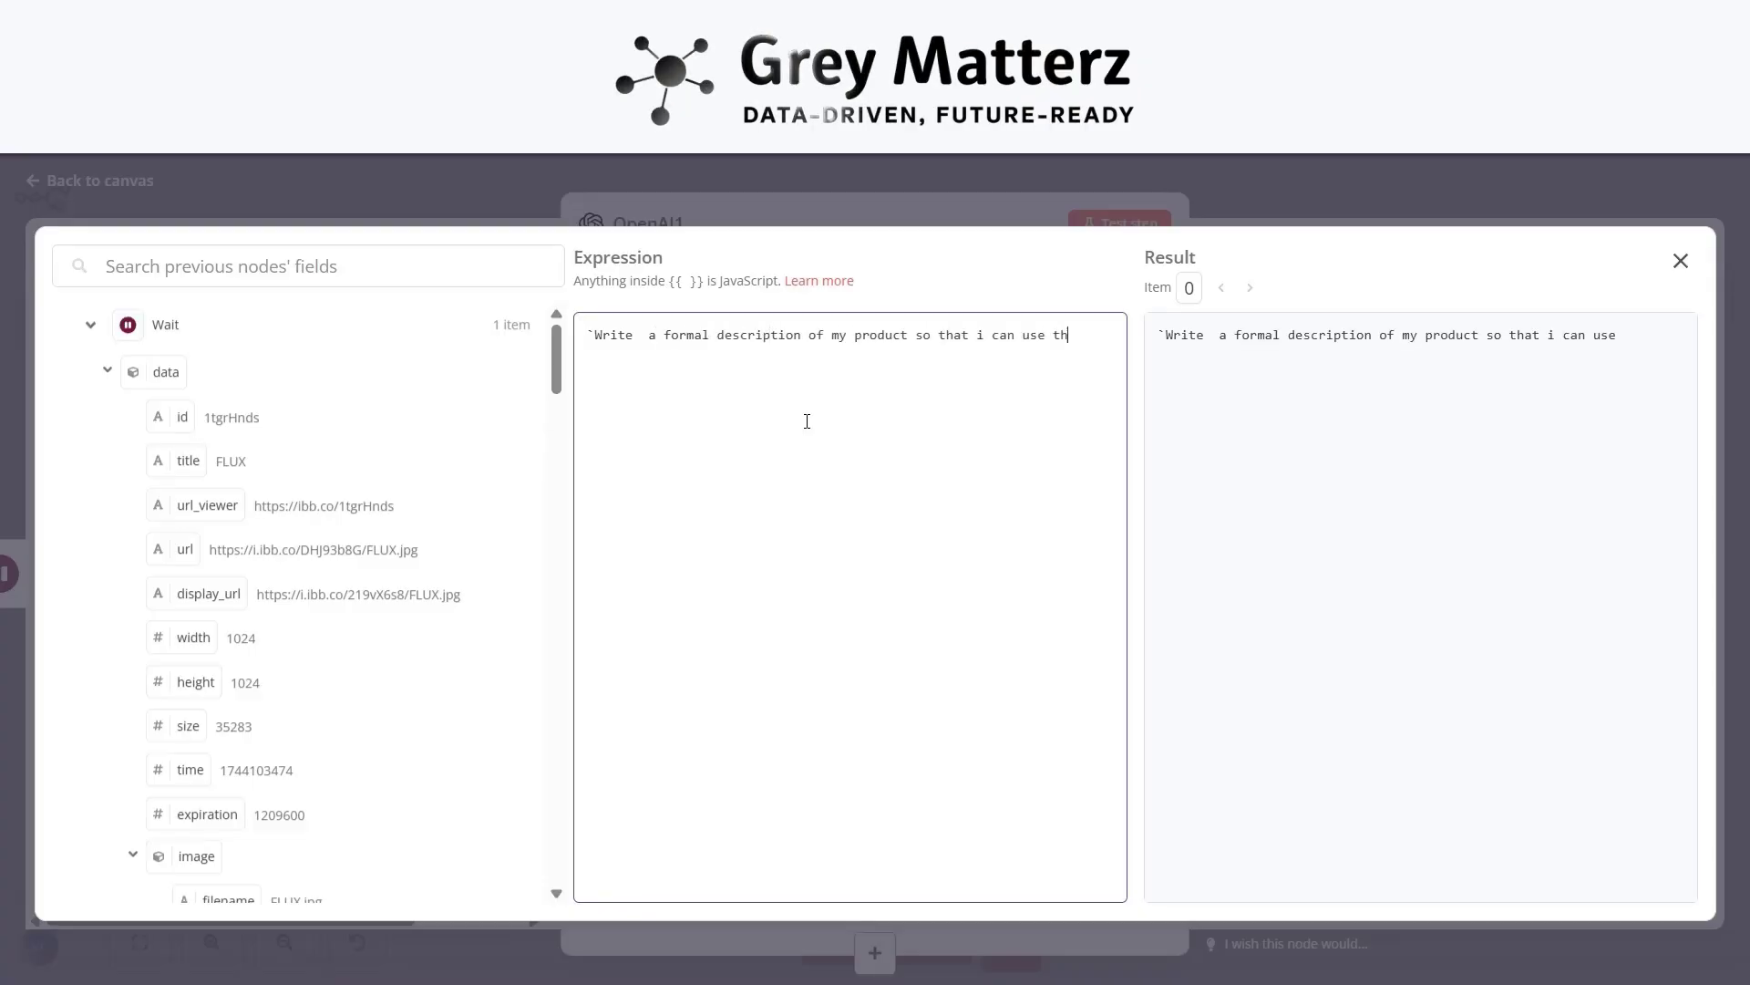
type("is for my tem")
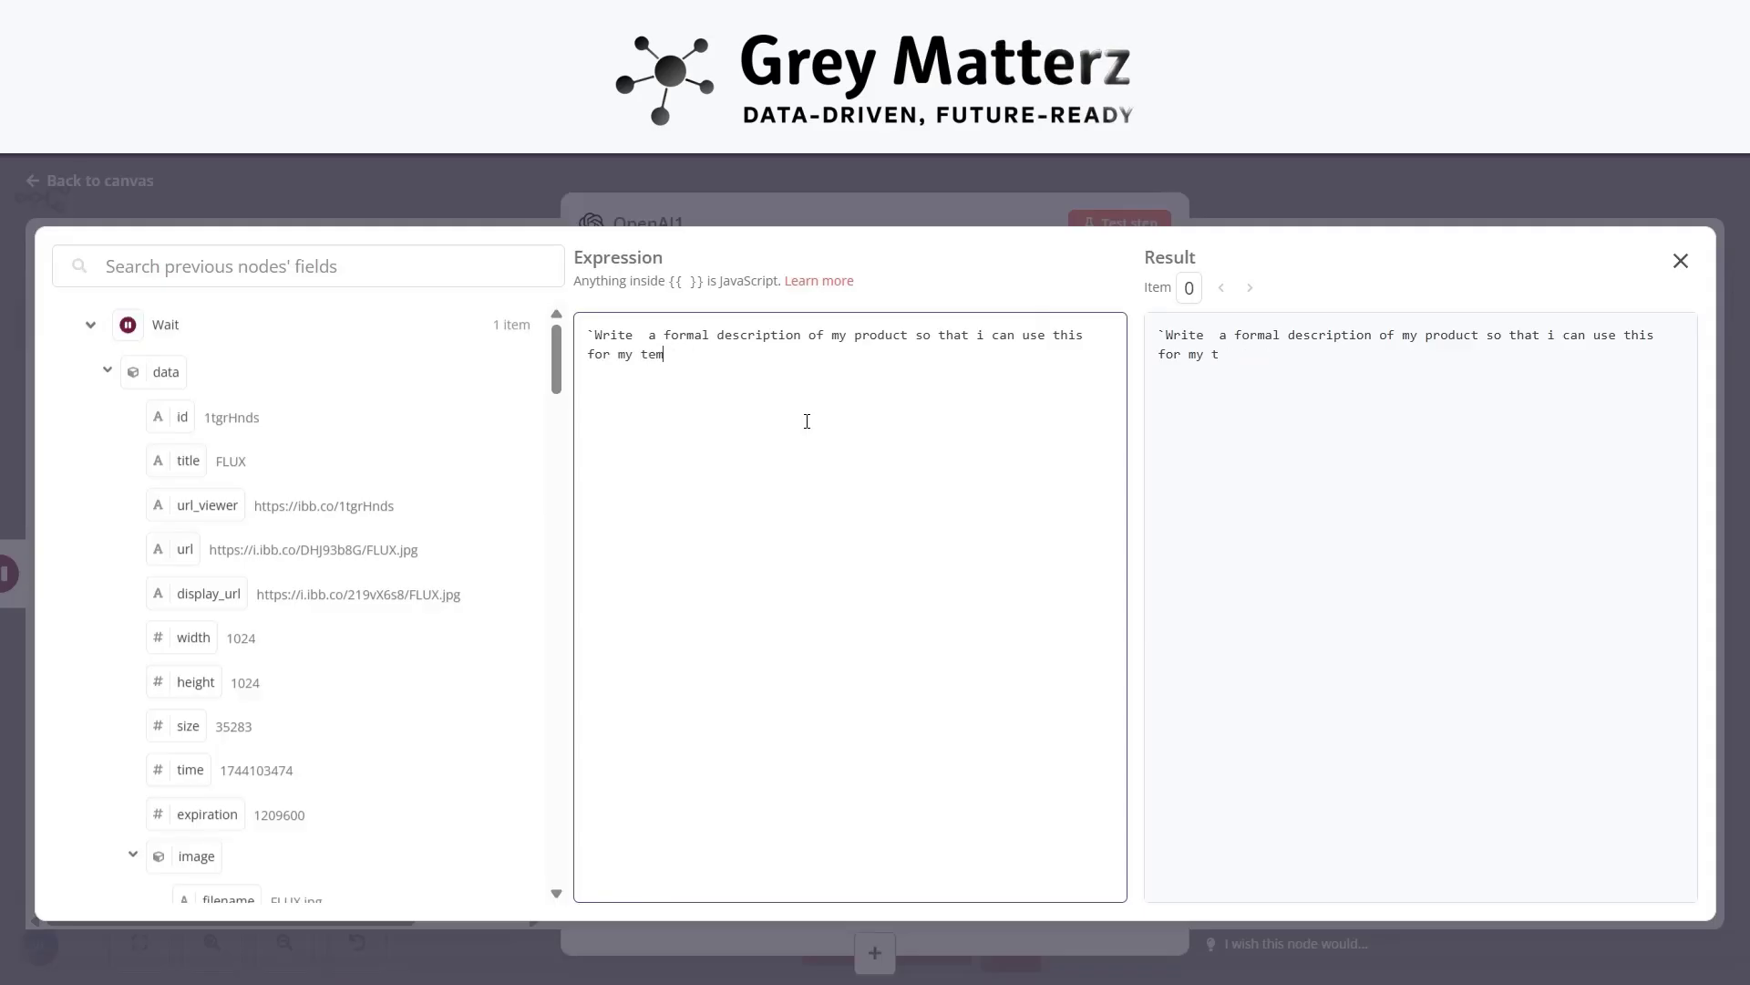
type("plate ")
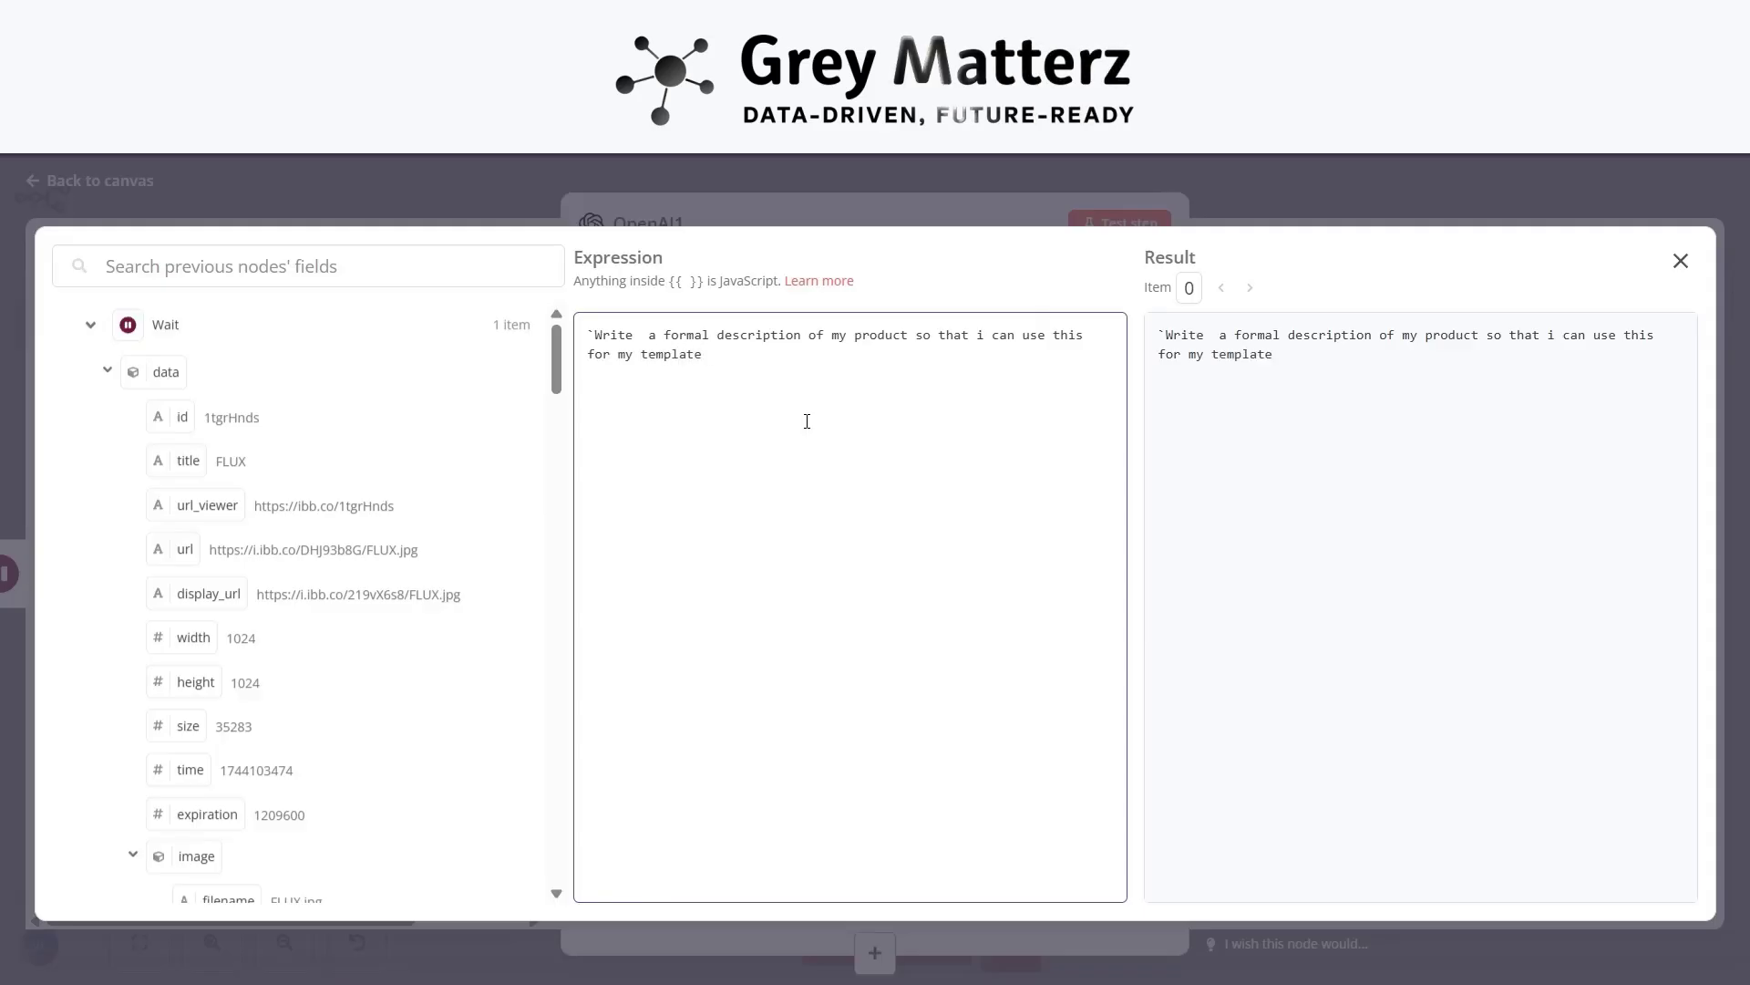
Append the form's description to the prompt with {{ $('On form submission').item.json.Description }}.
type("{{ ")
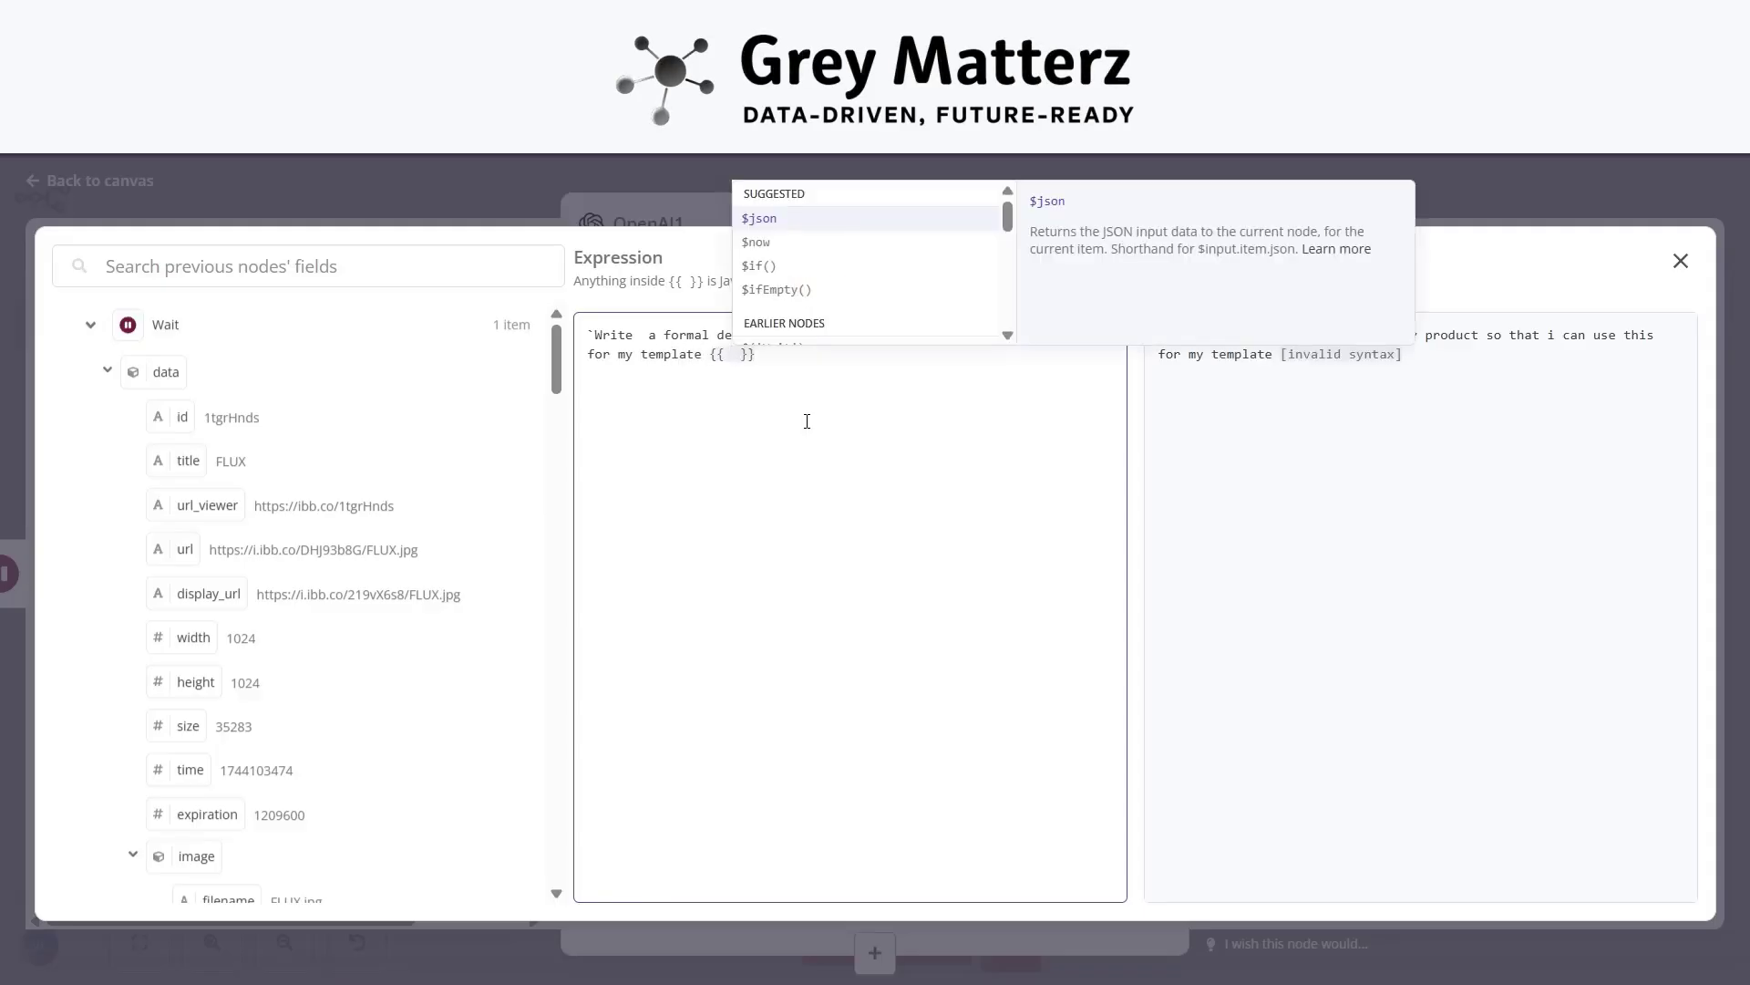
type("$(")
key("Down")
key("Down")
key("Down")
key("Down")
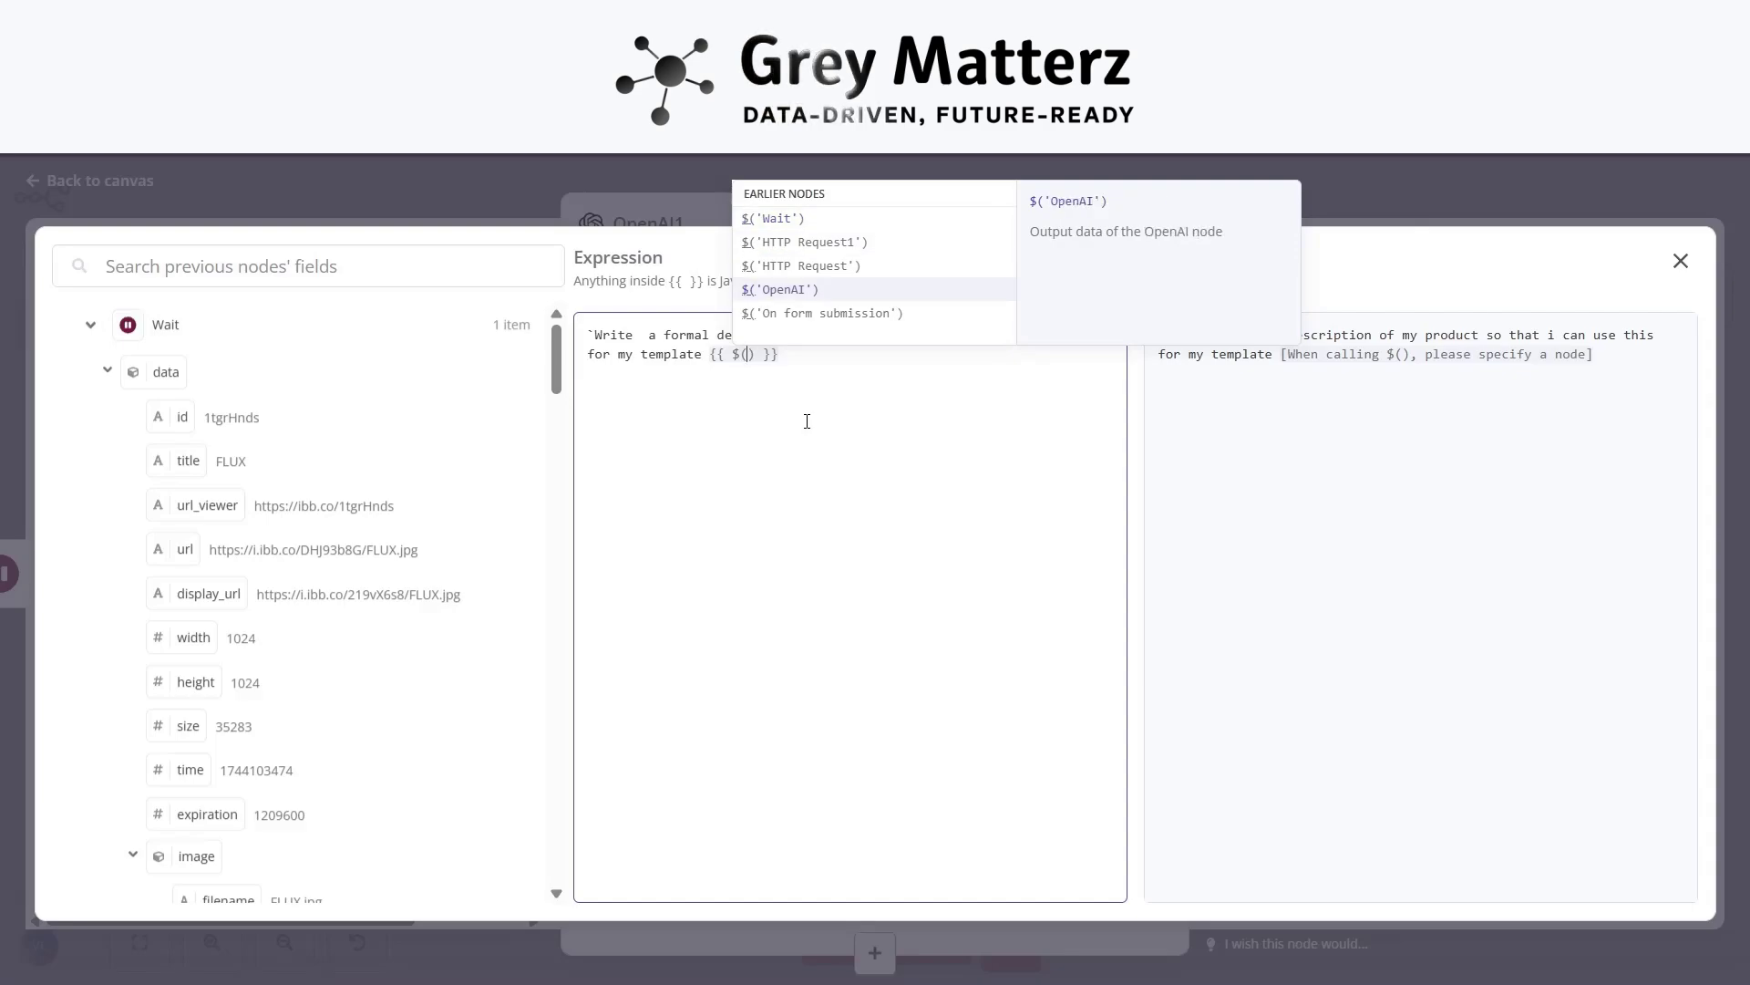
key("Return")
type(".item.json.")
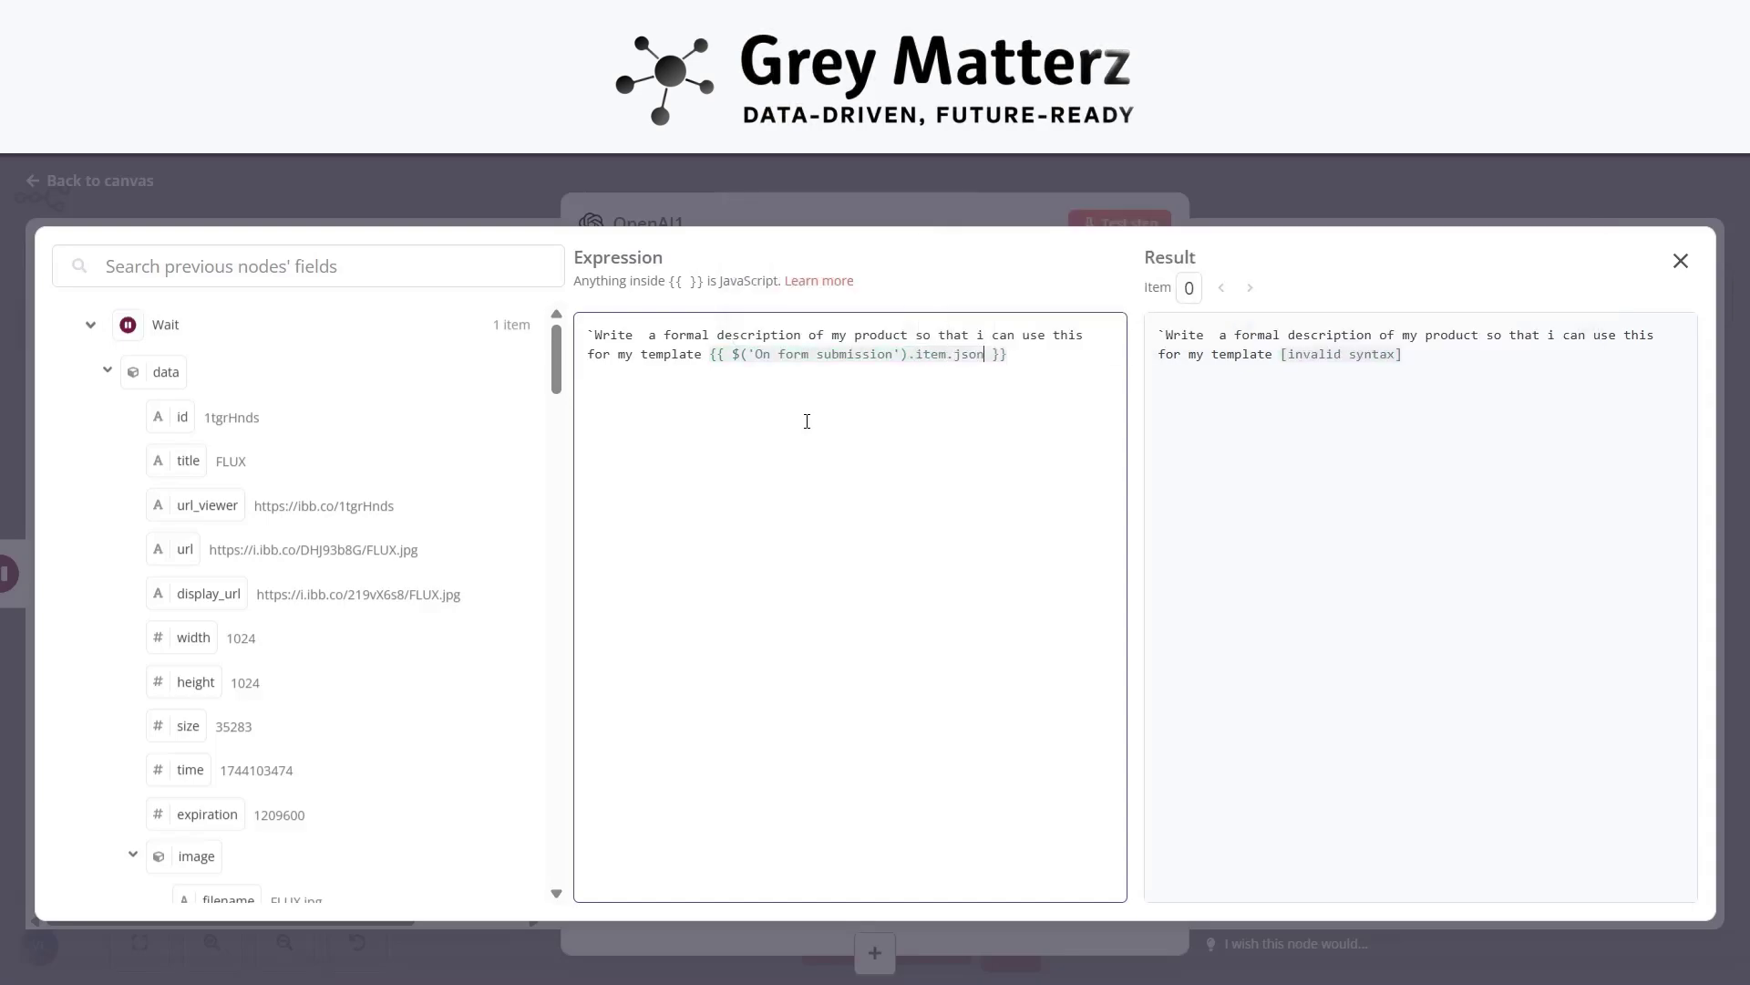
key("Return")
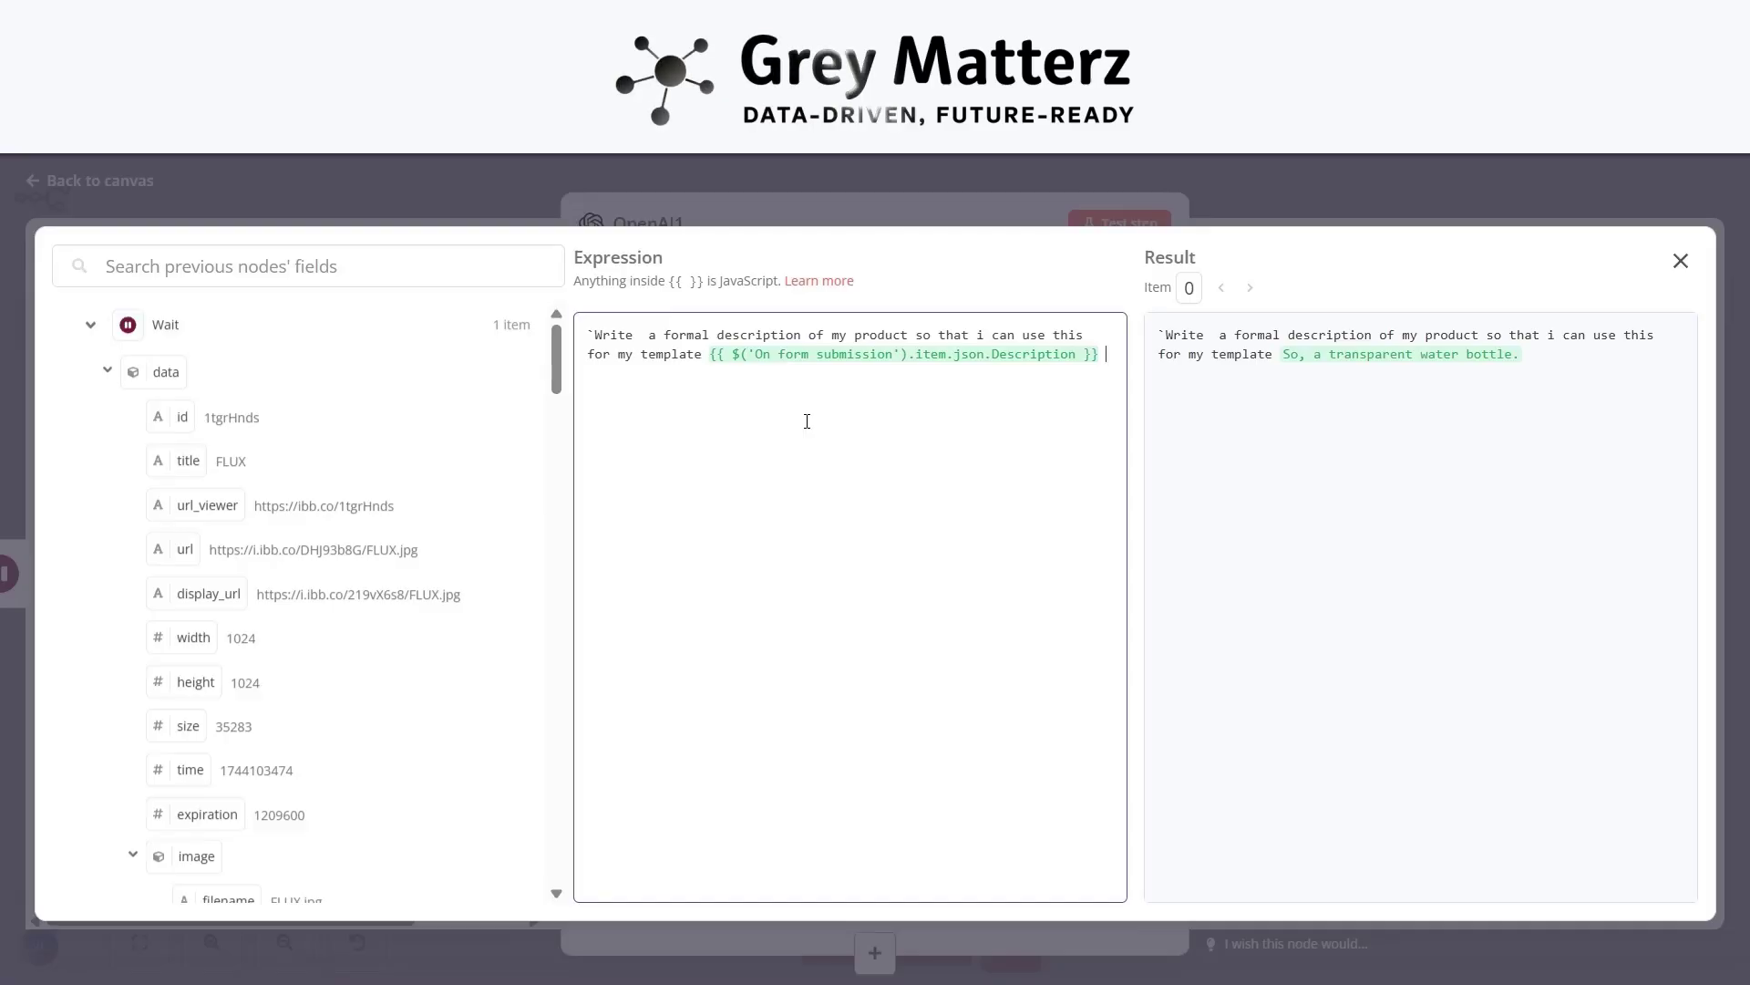
Add {{ $('OpenAI').item.json.message.content }} on a new line of the prompt and close the expression editor.
key("Return")
type("{{ ")
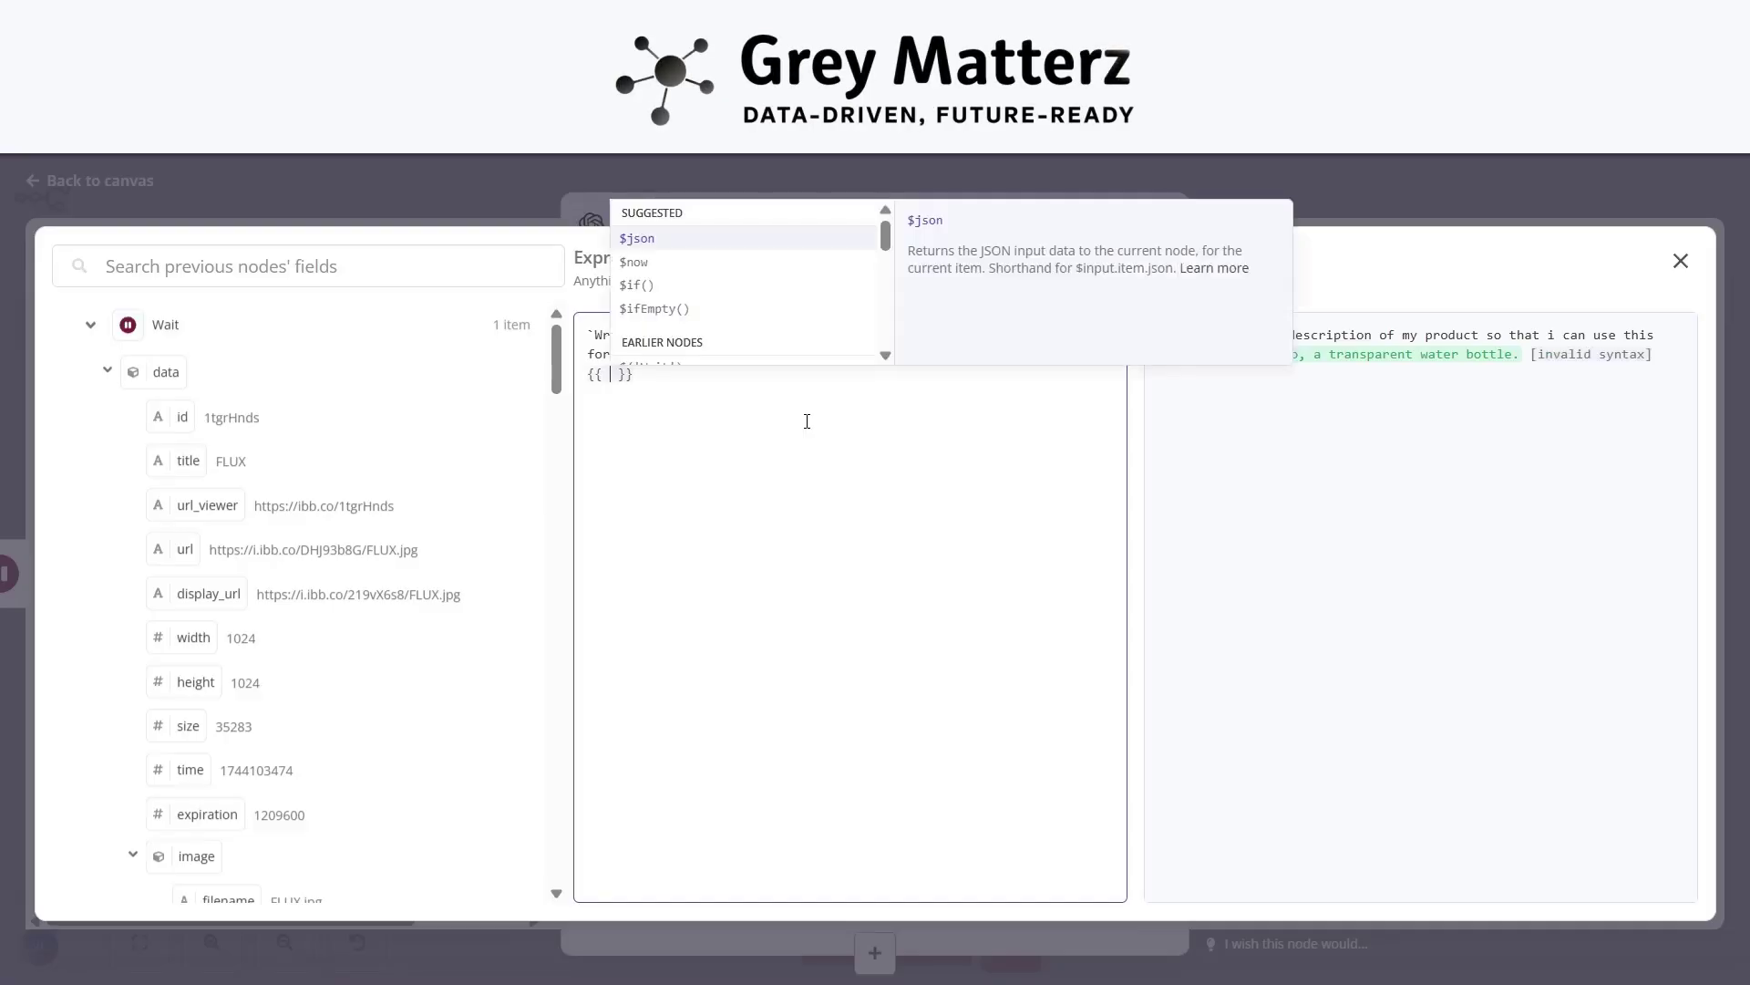
type("$")
key("Down")
key("Down")
key("Down")
key("Down")
key("Down")
key("Down")
key("Down")
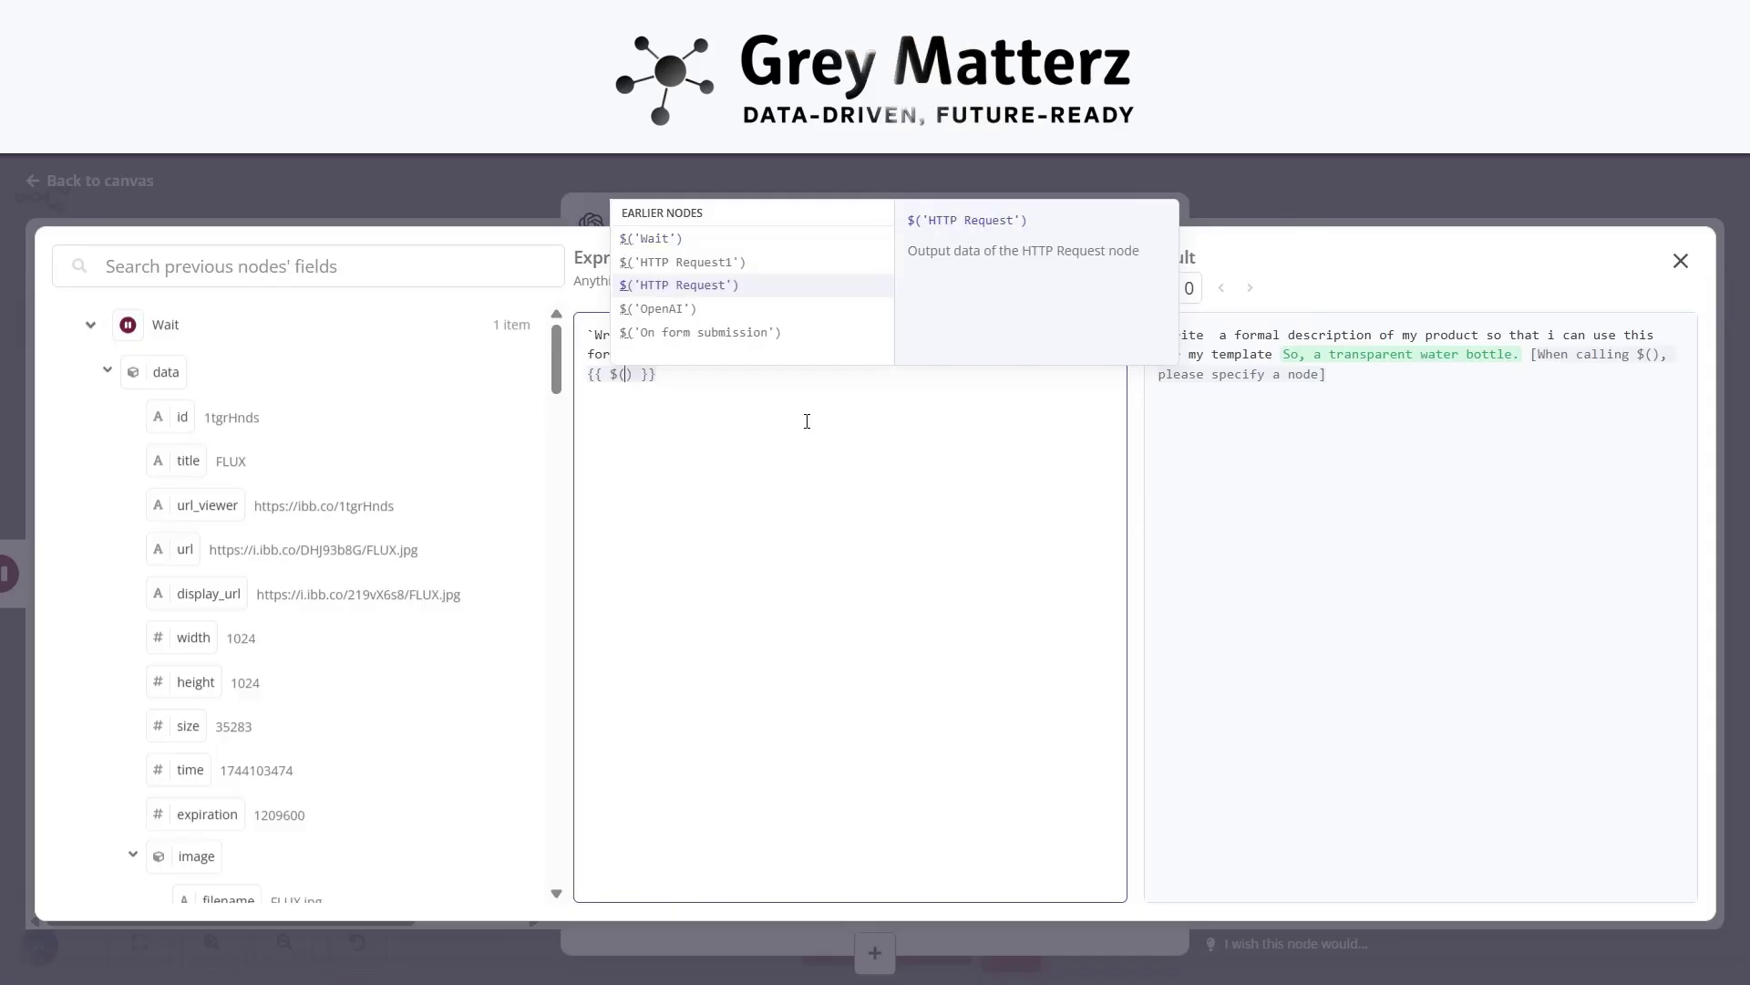
key("Return")
type(".it")
key("Return")
type(".js")
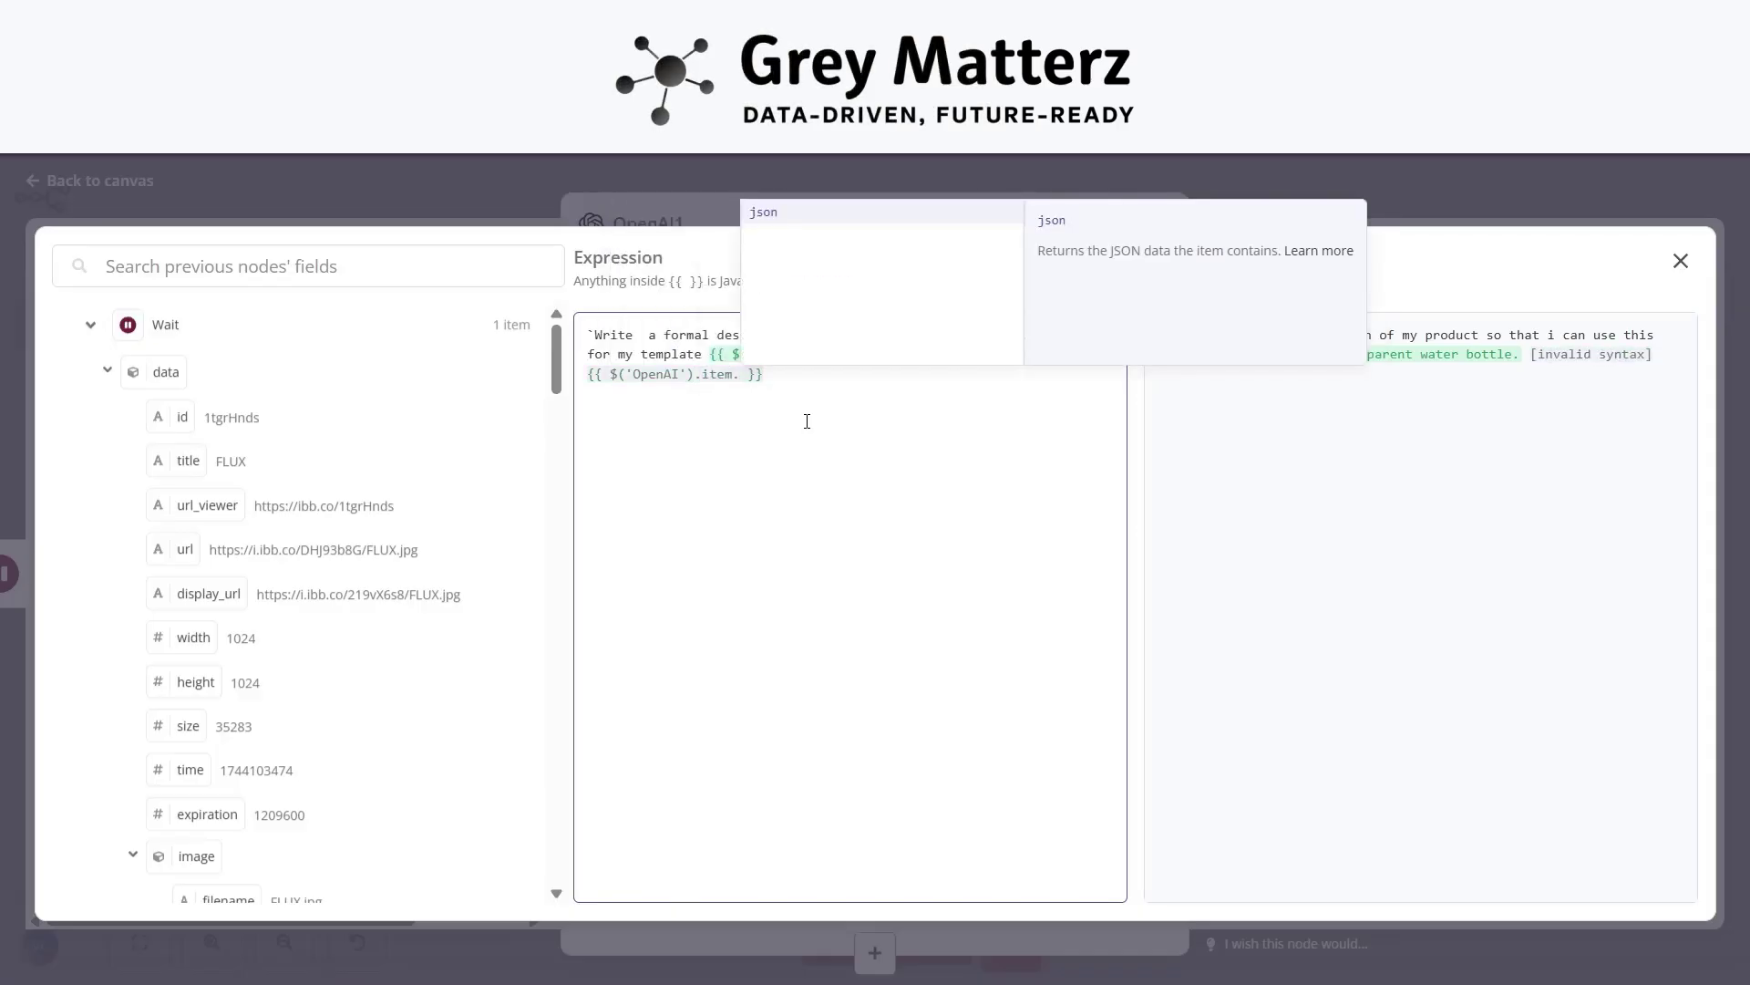
key("Return")
type(".me")
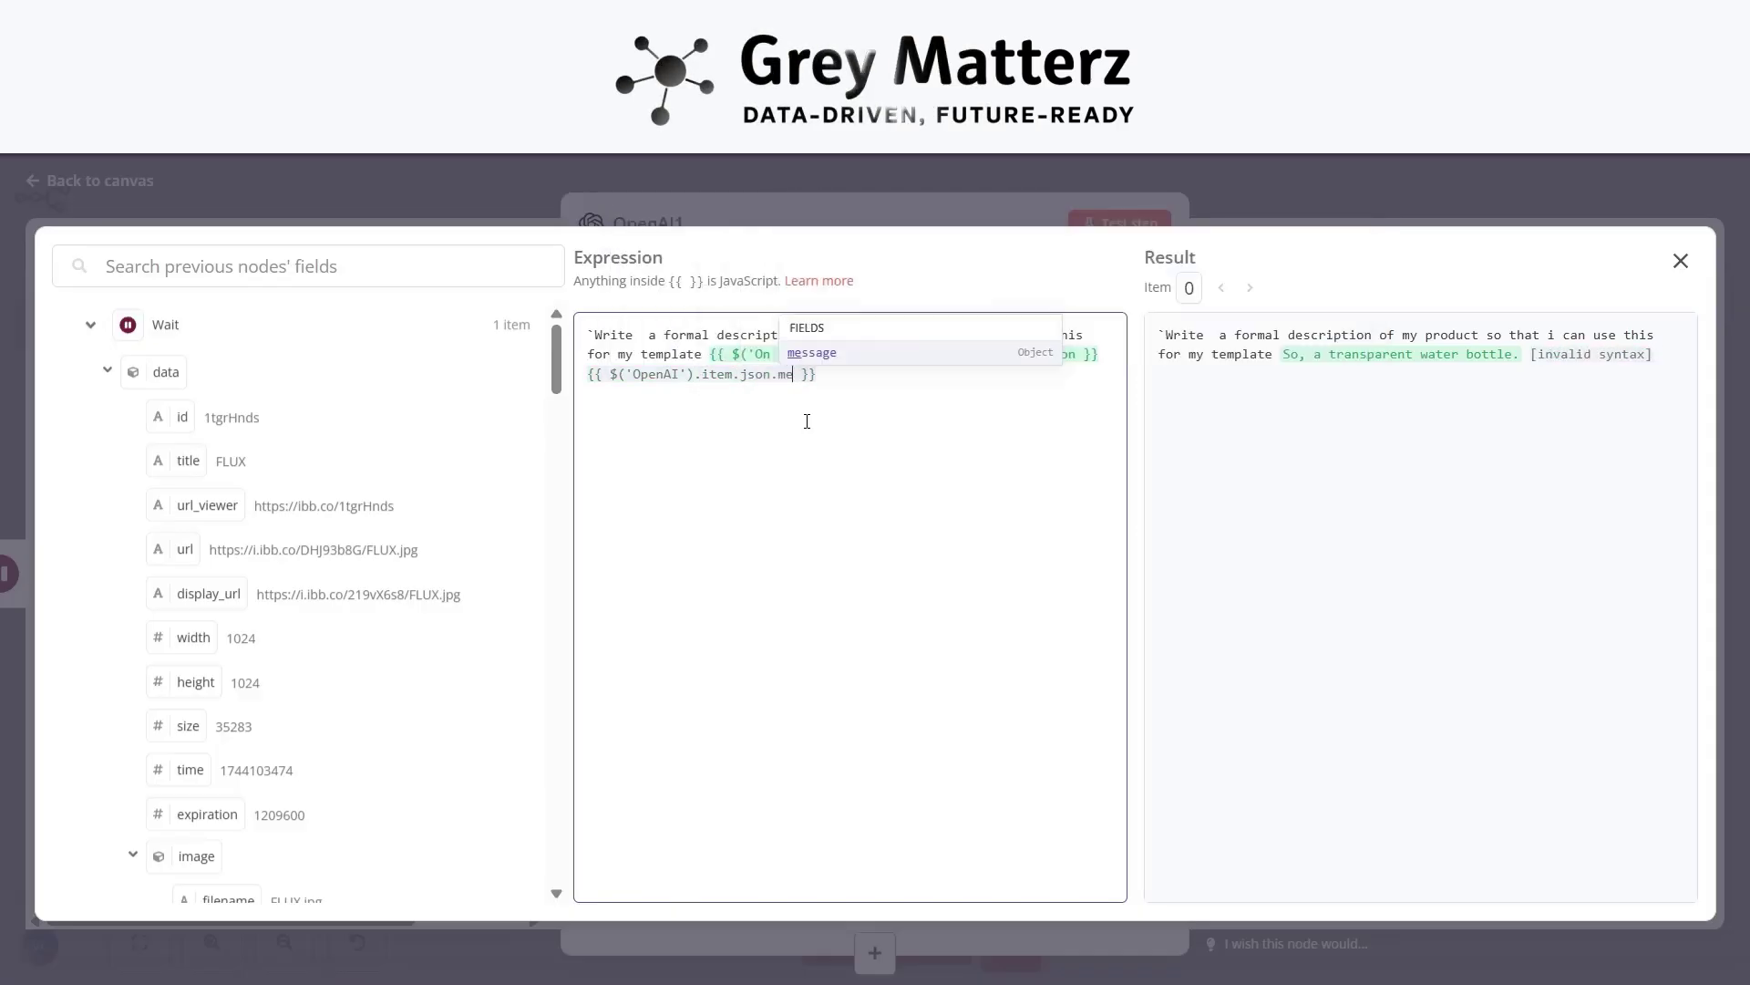
key("Return")
type(".c")
key("Return")
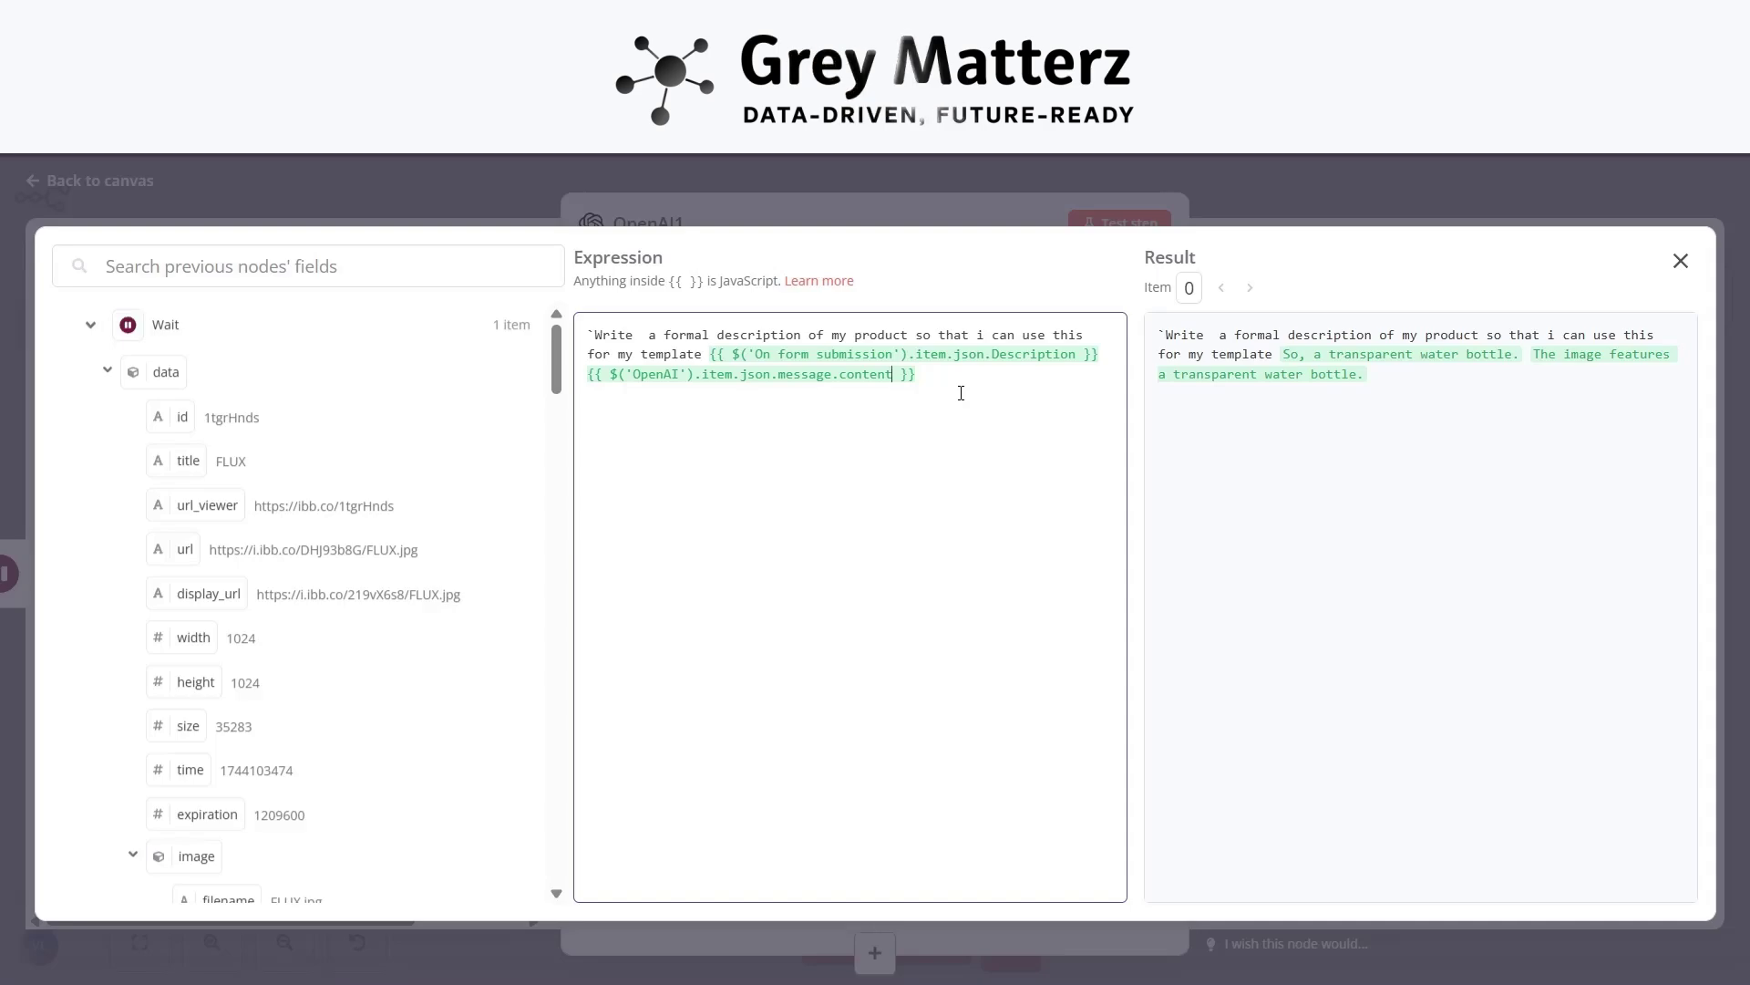
left_click(727, 186)
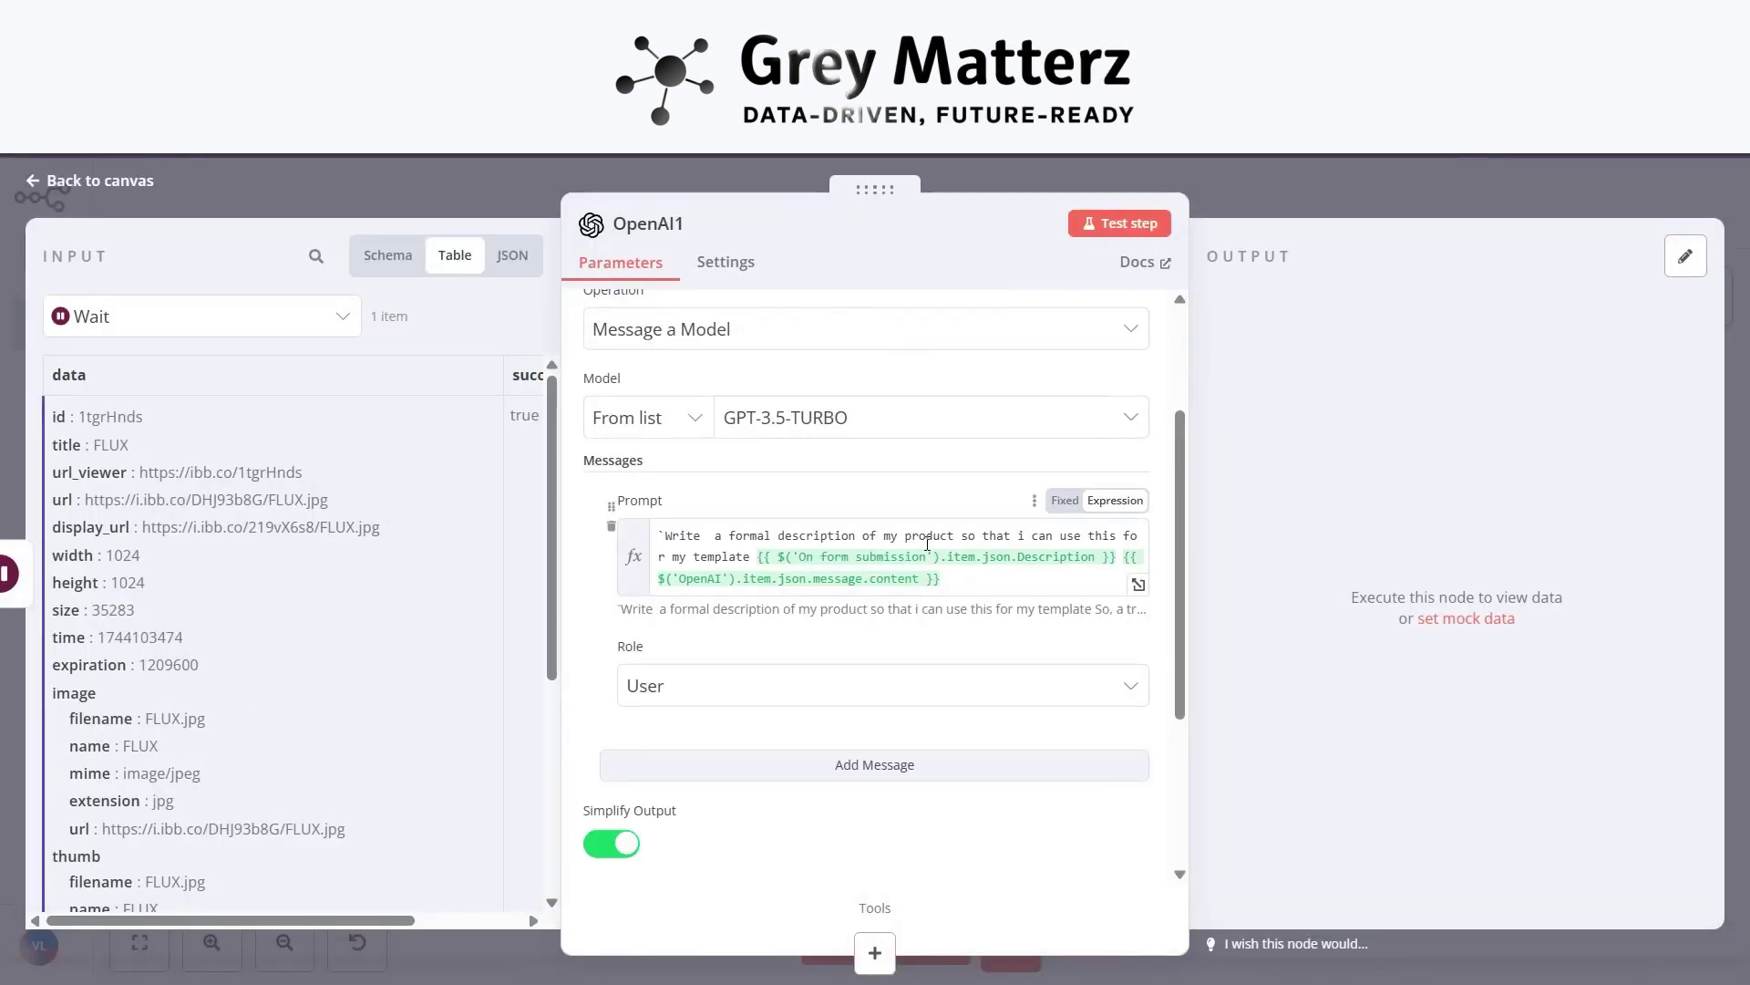
Check the OpenAI1 node's parameters and run a test of the node.
scroll(742, 726, "down", 3)
scroll(742, 727, "up", 5)
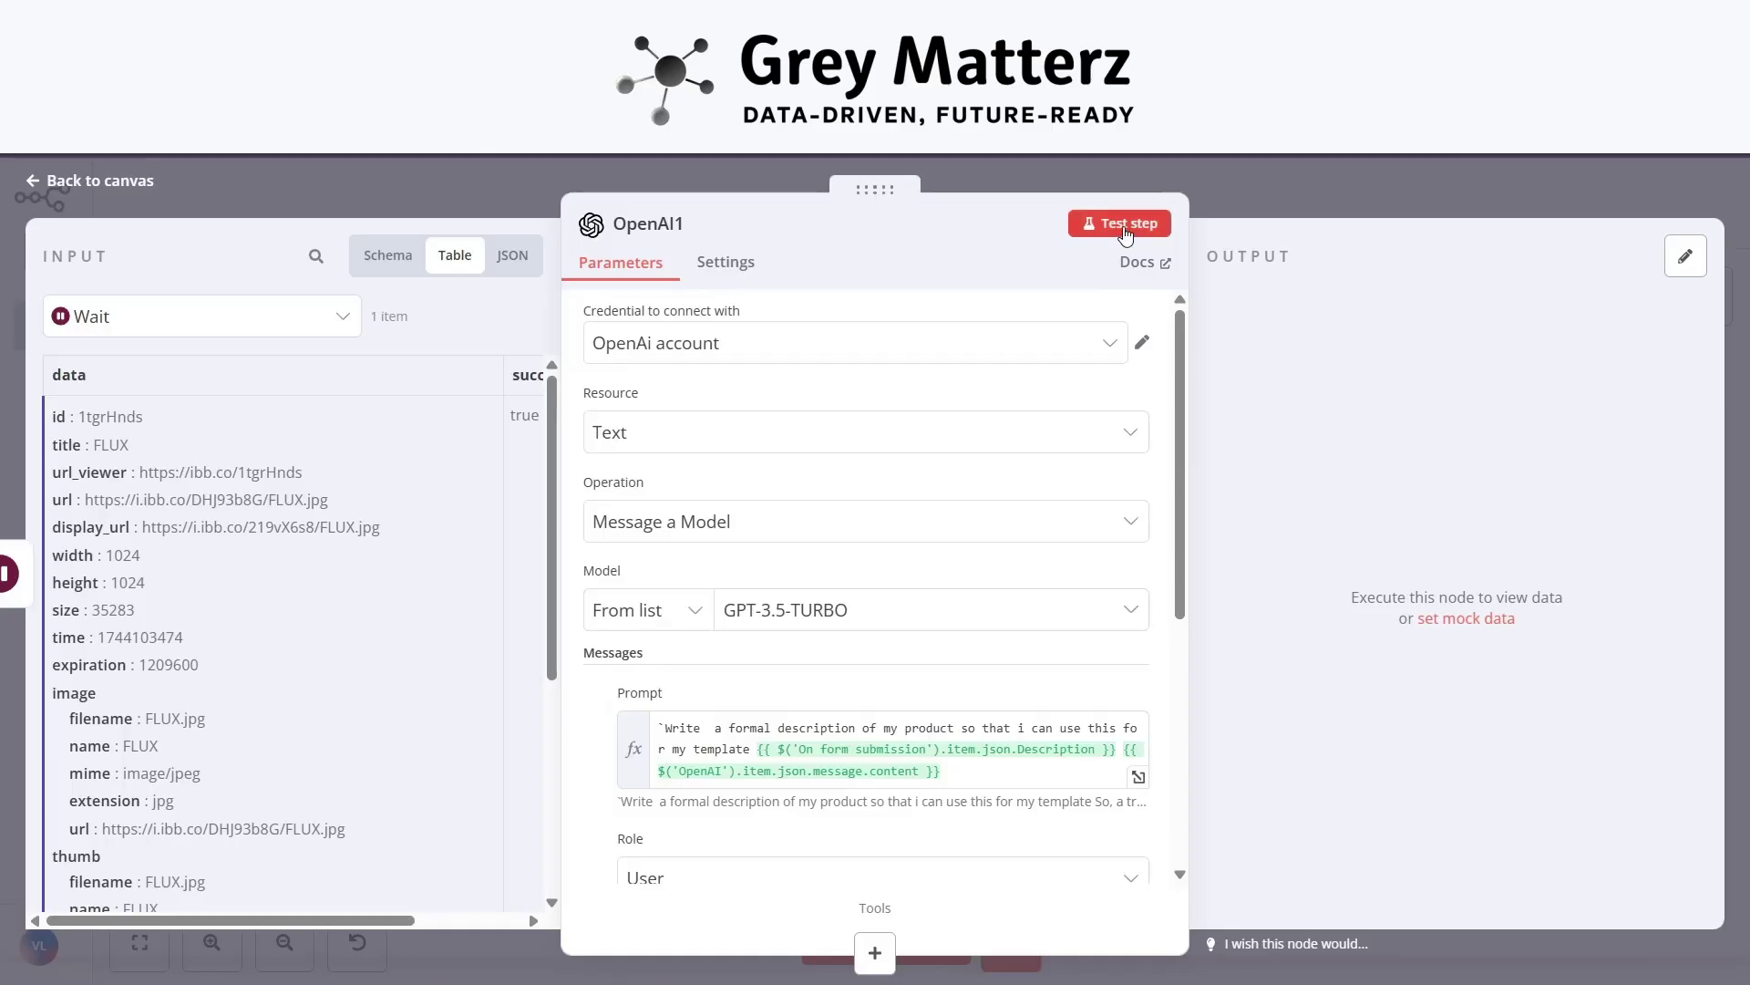
left_click(1120, 222)
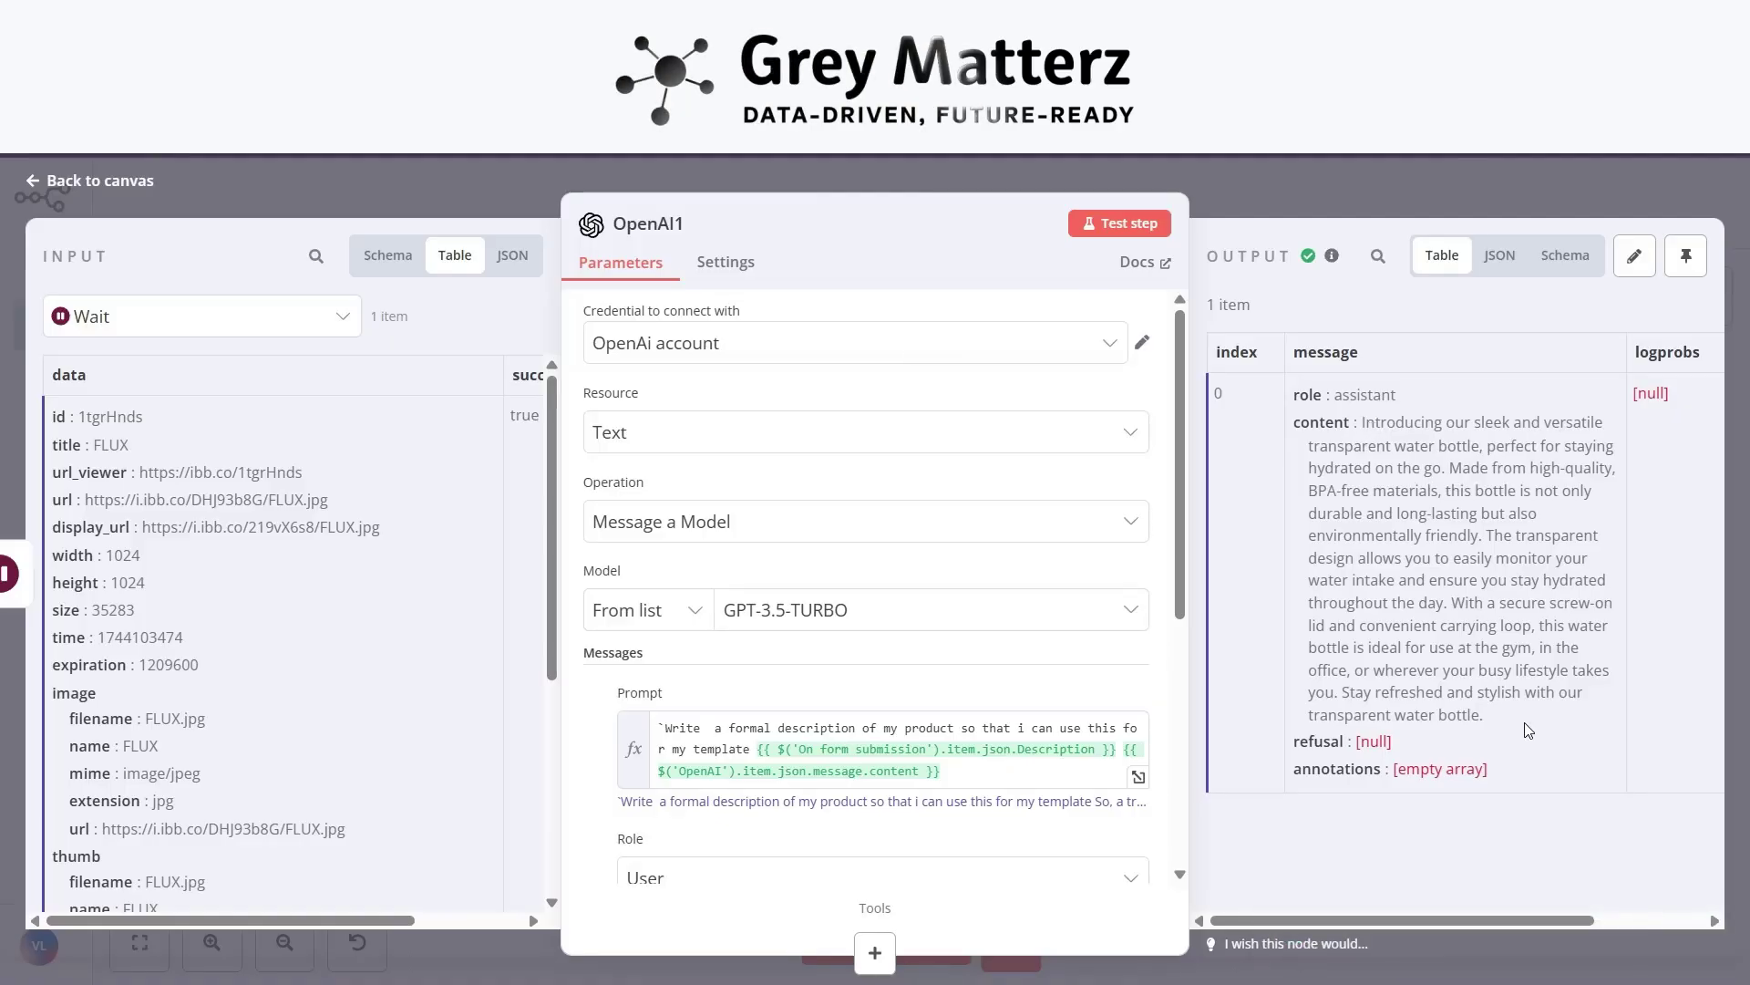
Return to the workflow canvas, add an HTTP Request node after OpenAI1, and space it farther from that node.
left_click(133, 178)
scroll(891, 458, "right", 3)
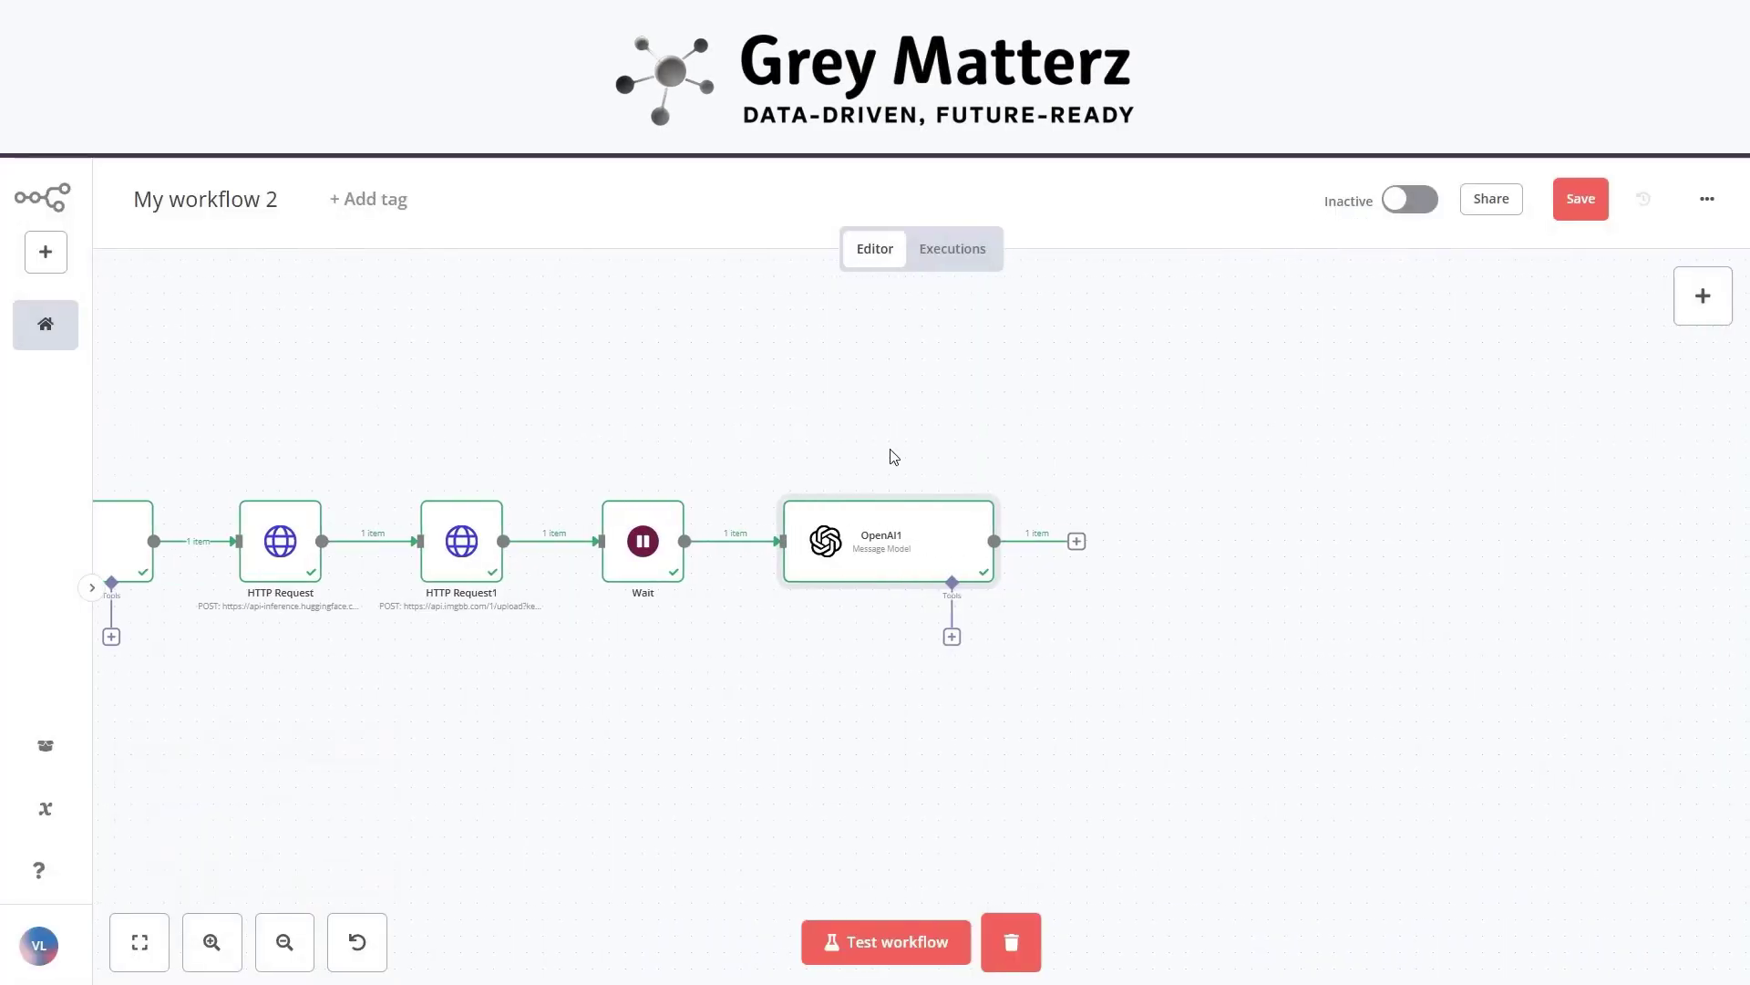
left_click(1077, 541)
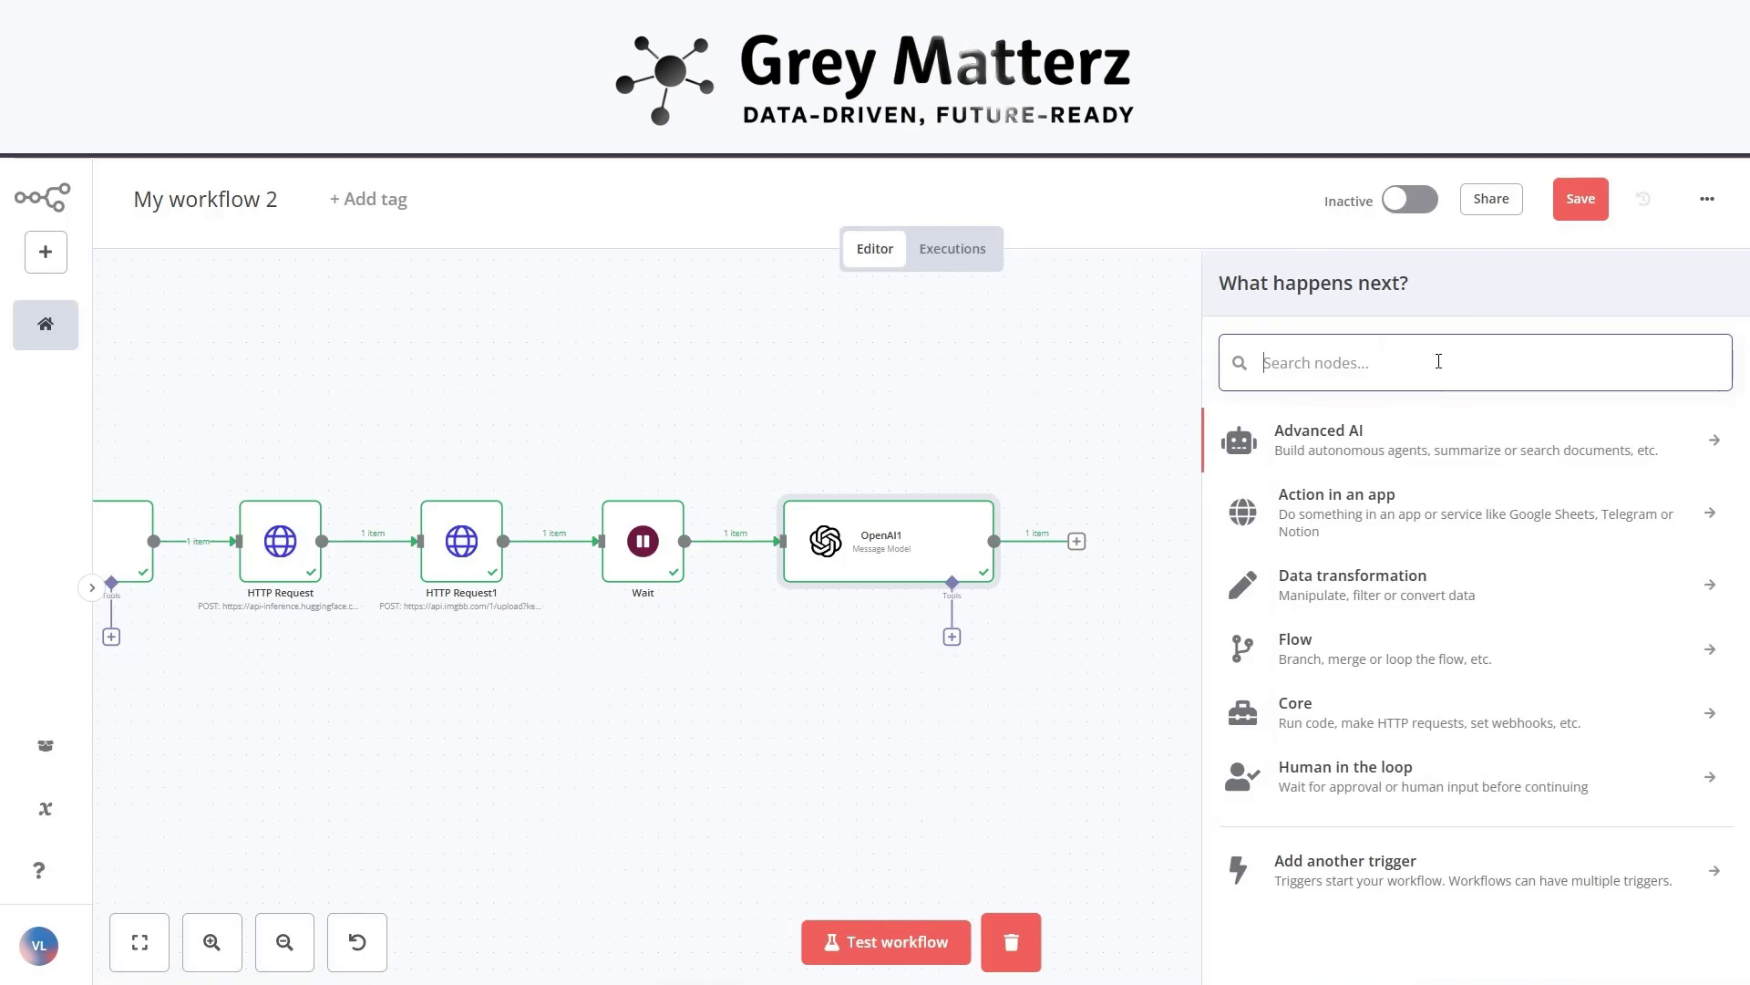
type("http")
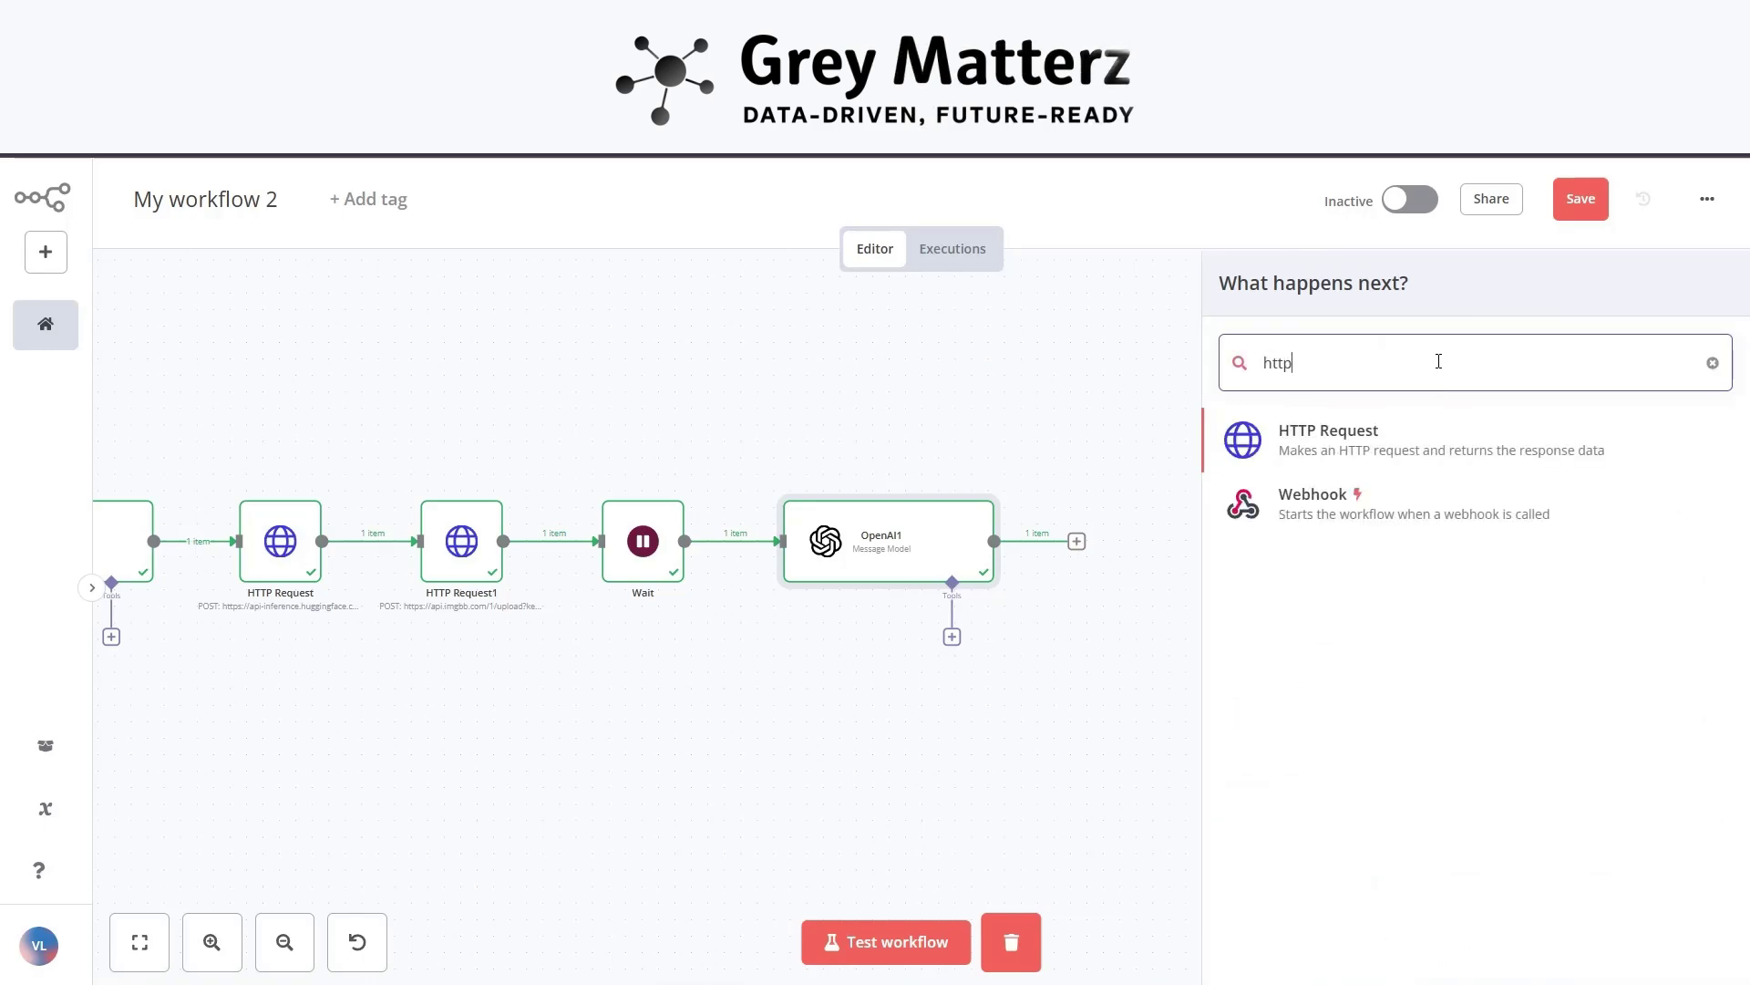
left_click(1448, 436)
left_click(96, 175)
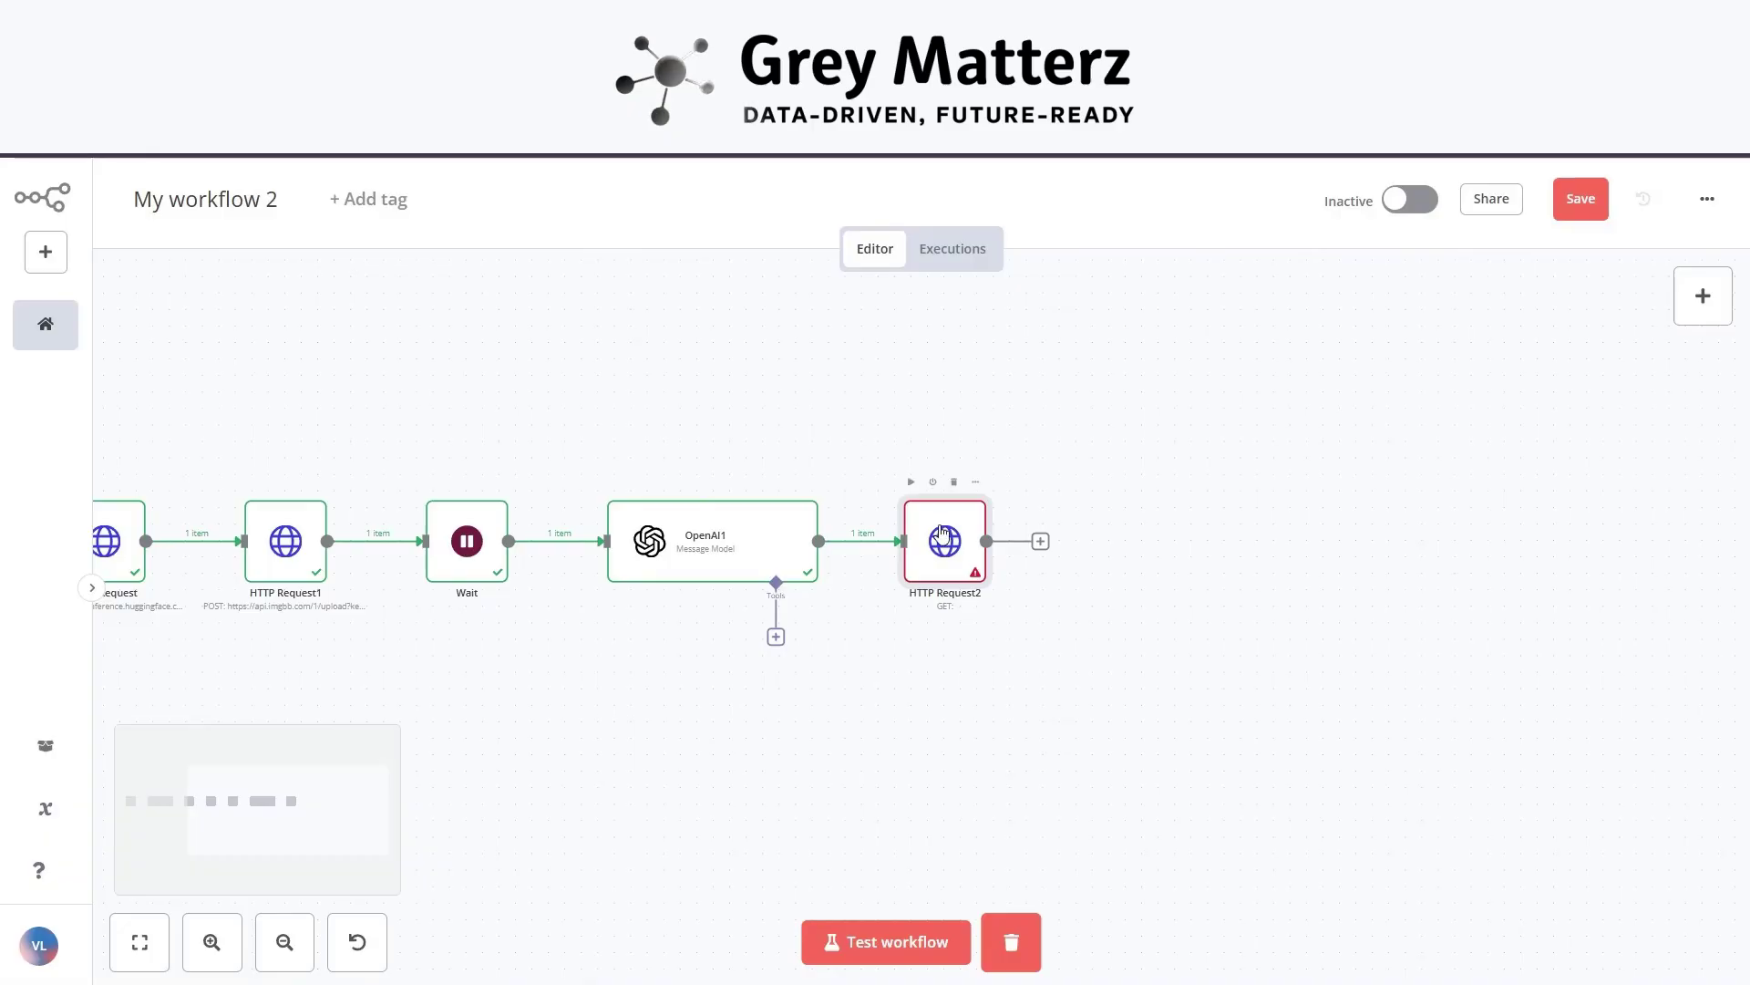
left_click_drag(942, 531, 1008, 531)
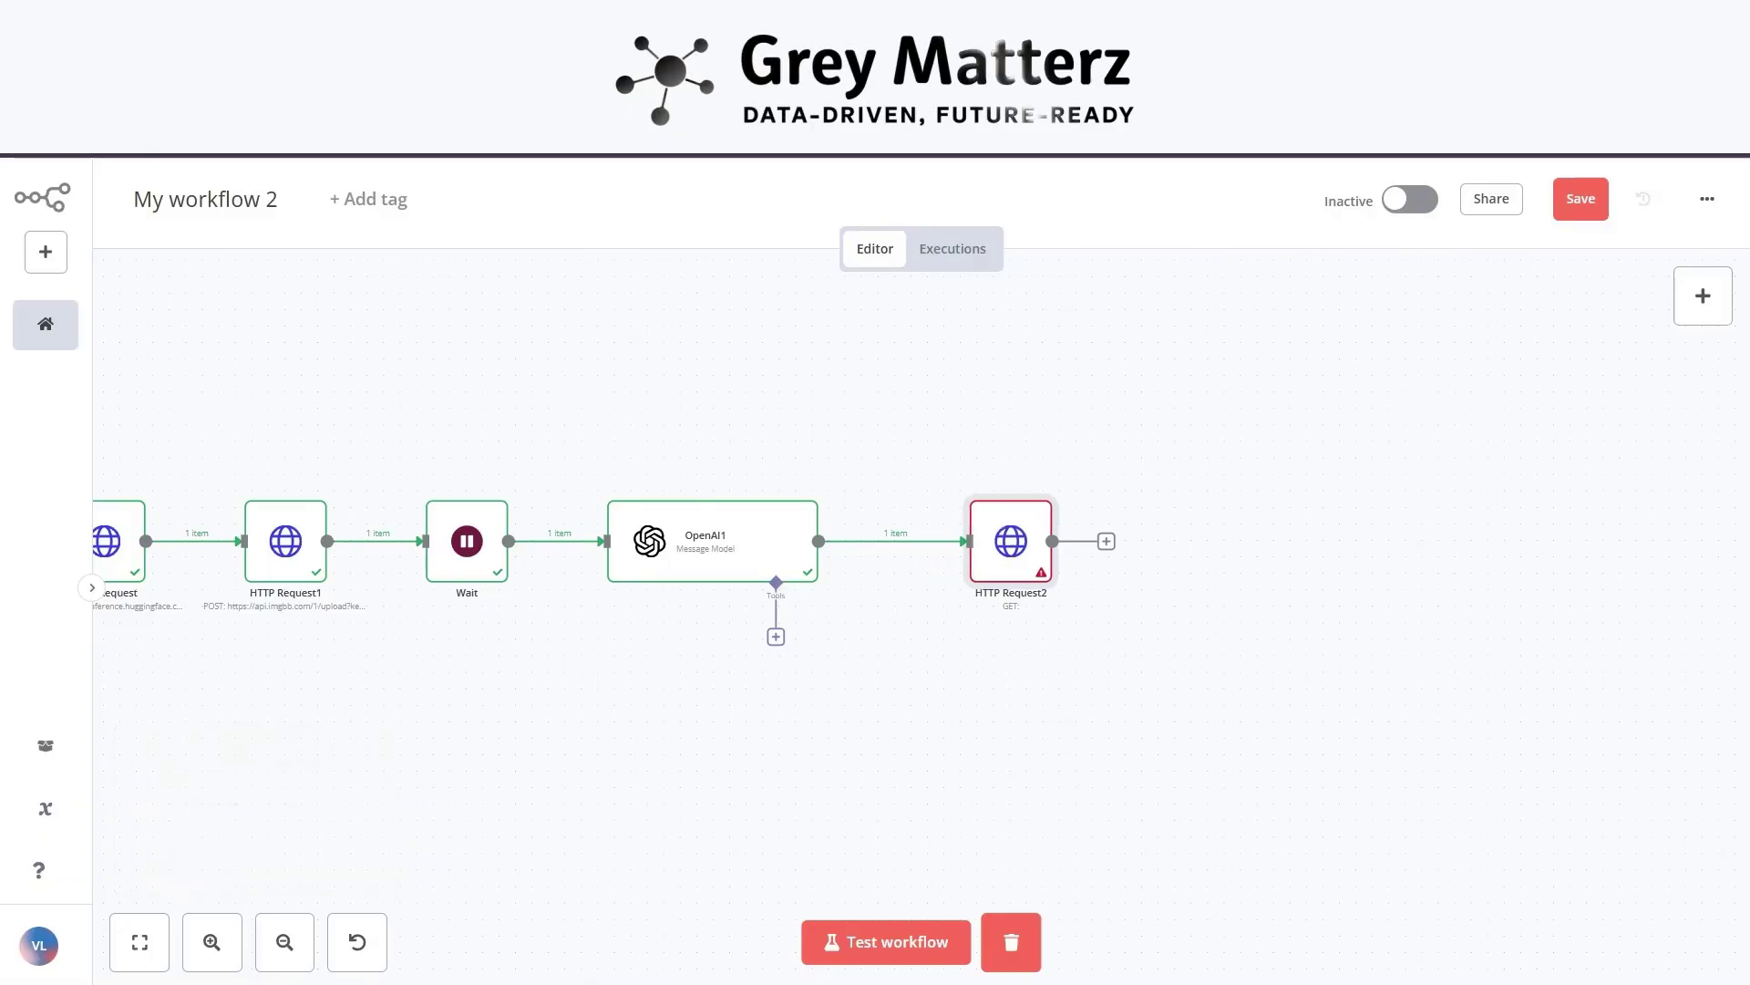
Open the DynaPictures website in a new browser tab and enter its design workspace through the free trial link.
key("ctrl+t")
type("dyn")
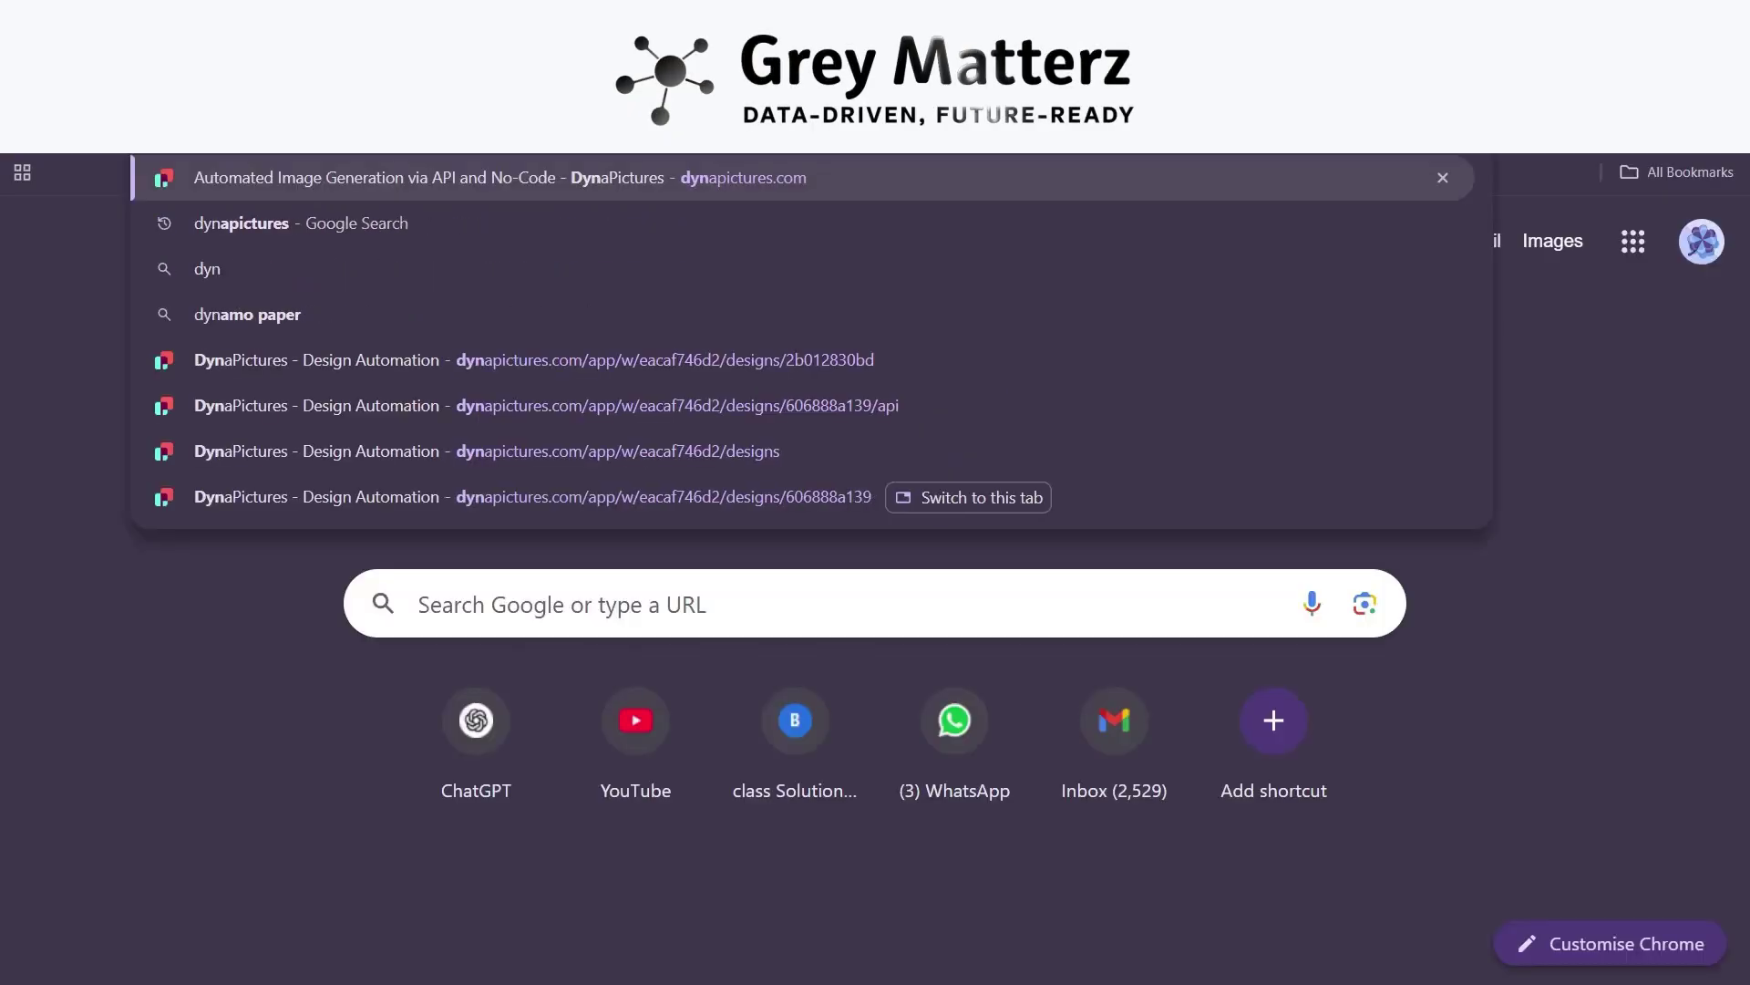
key("Return")
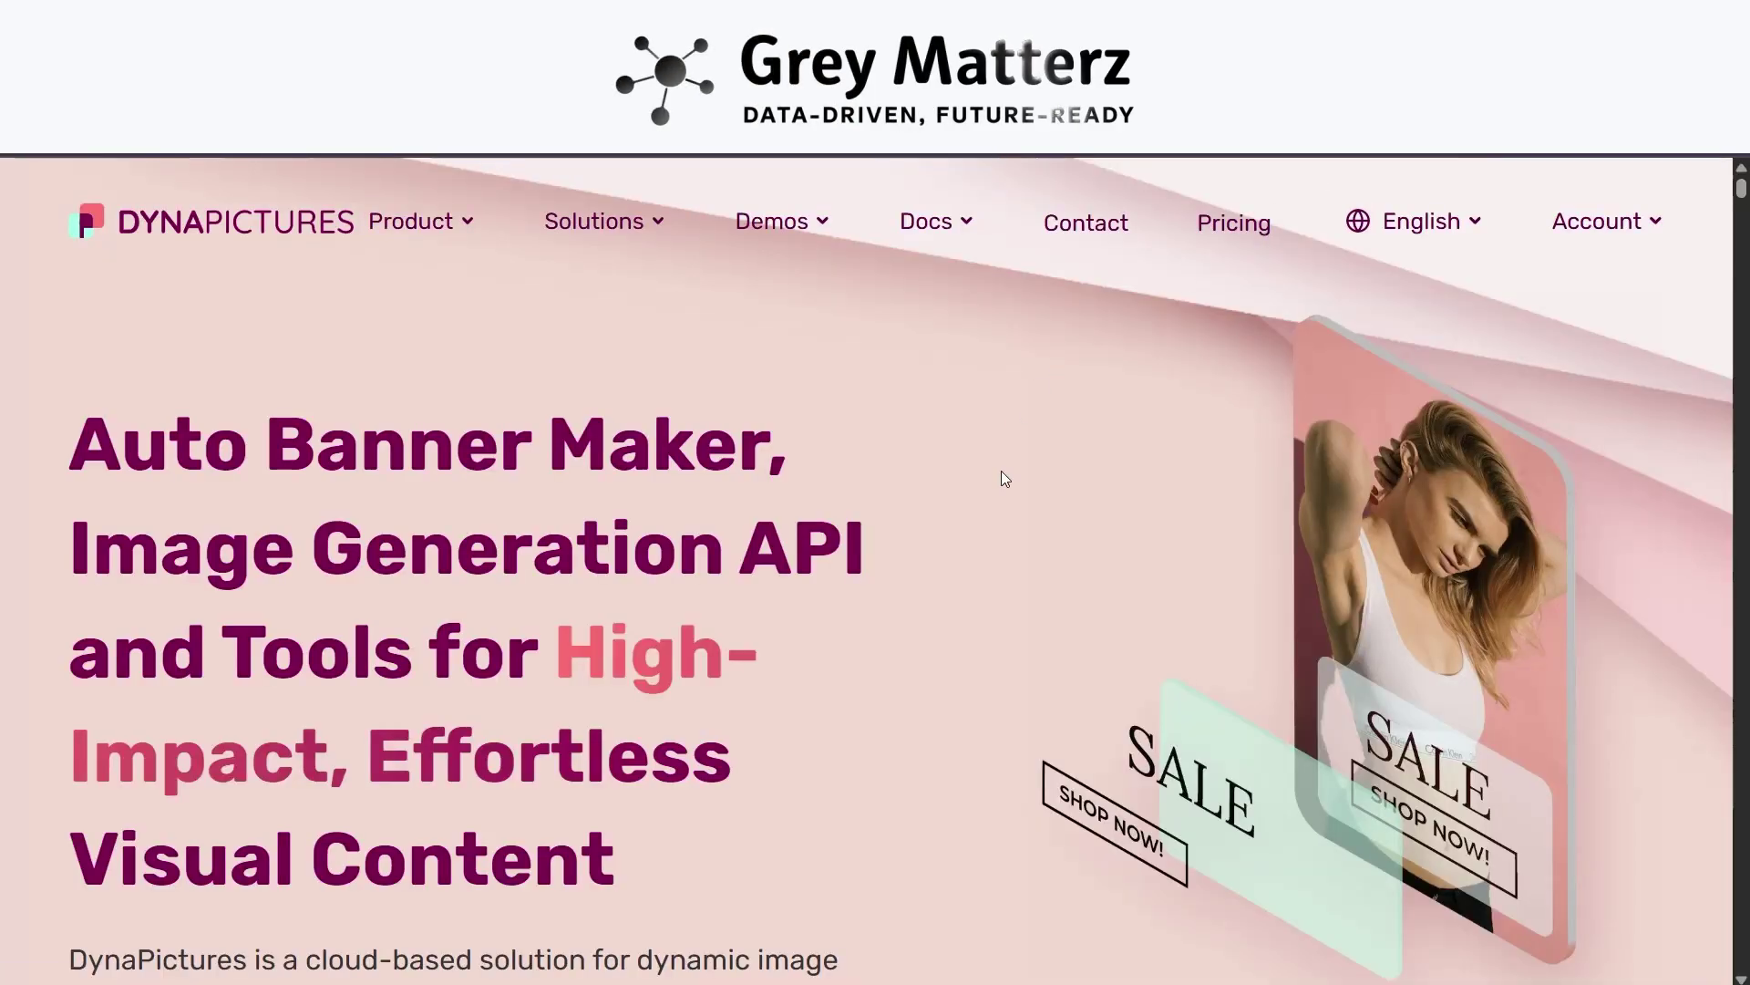
scroll(1001, 472, "down", 3)
scroll(1001, 479, "down", 6)
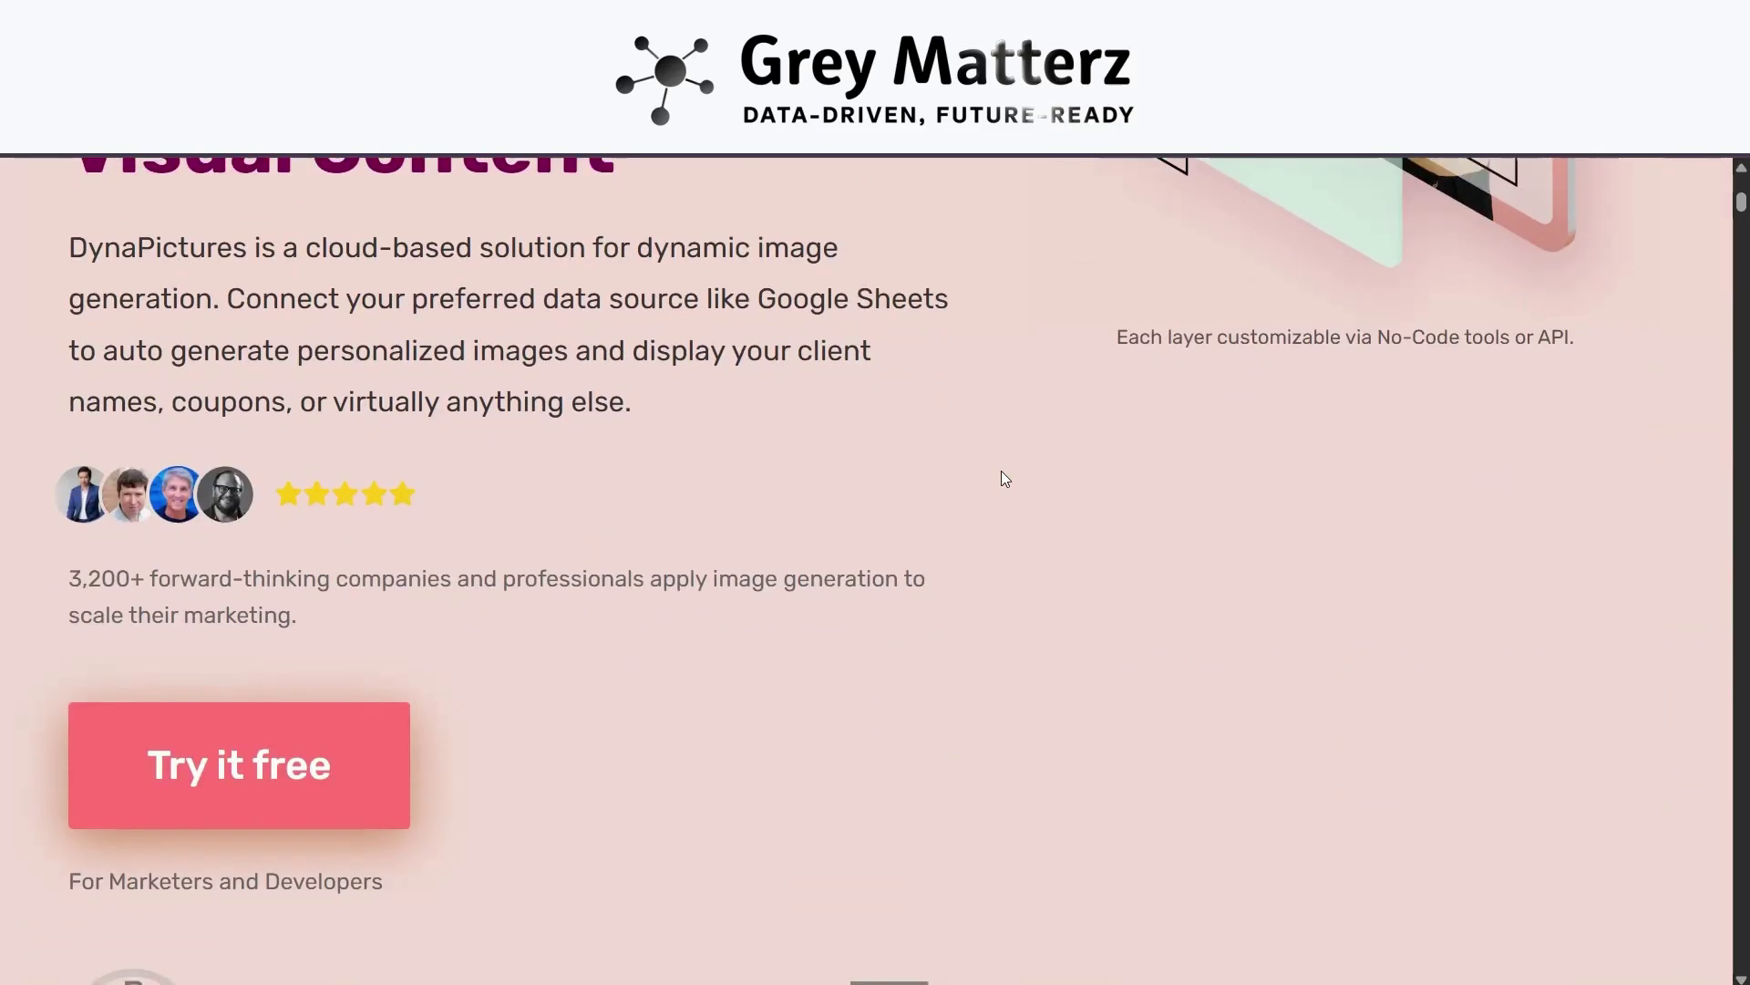
left_click(344, 602)
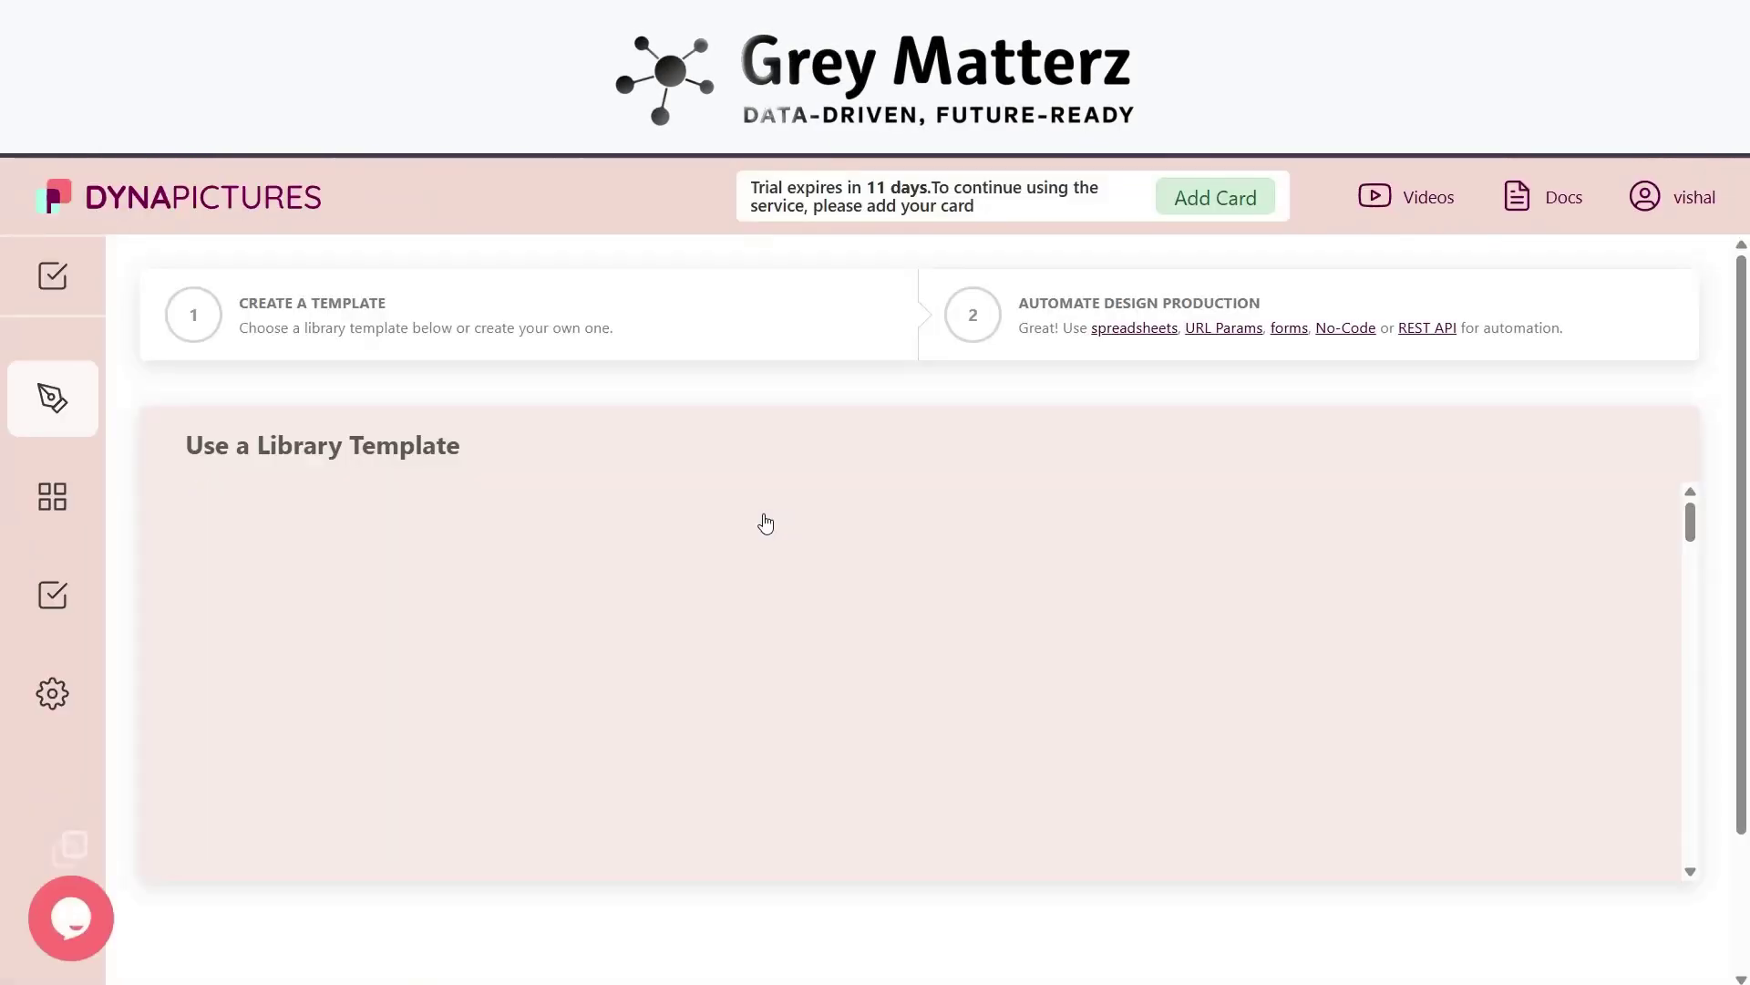
Find Product_template among the saved designs, open it in the editor, and look over its canvas layout.
scroll(766, 522, "down", 1)
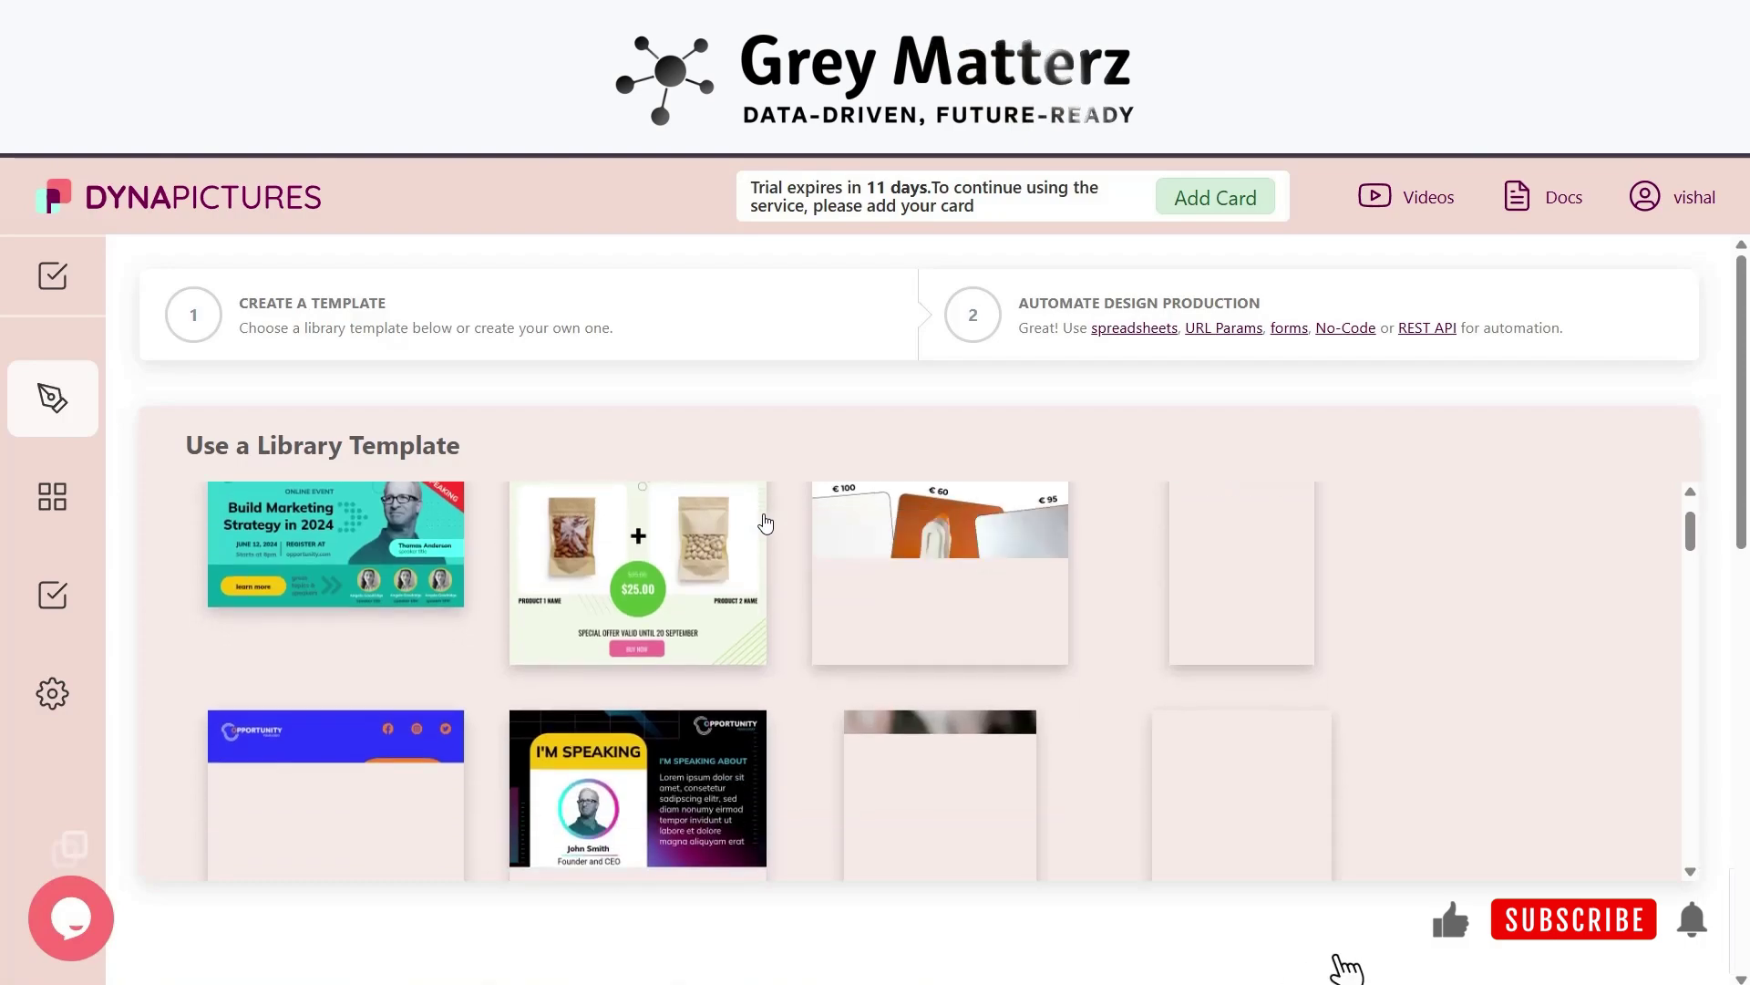
scroll(124, 555, "down", 8)
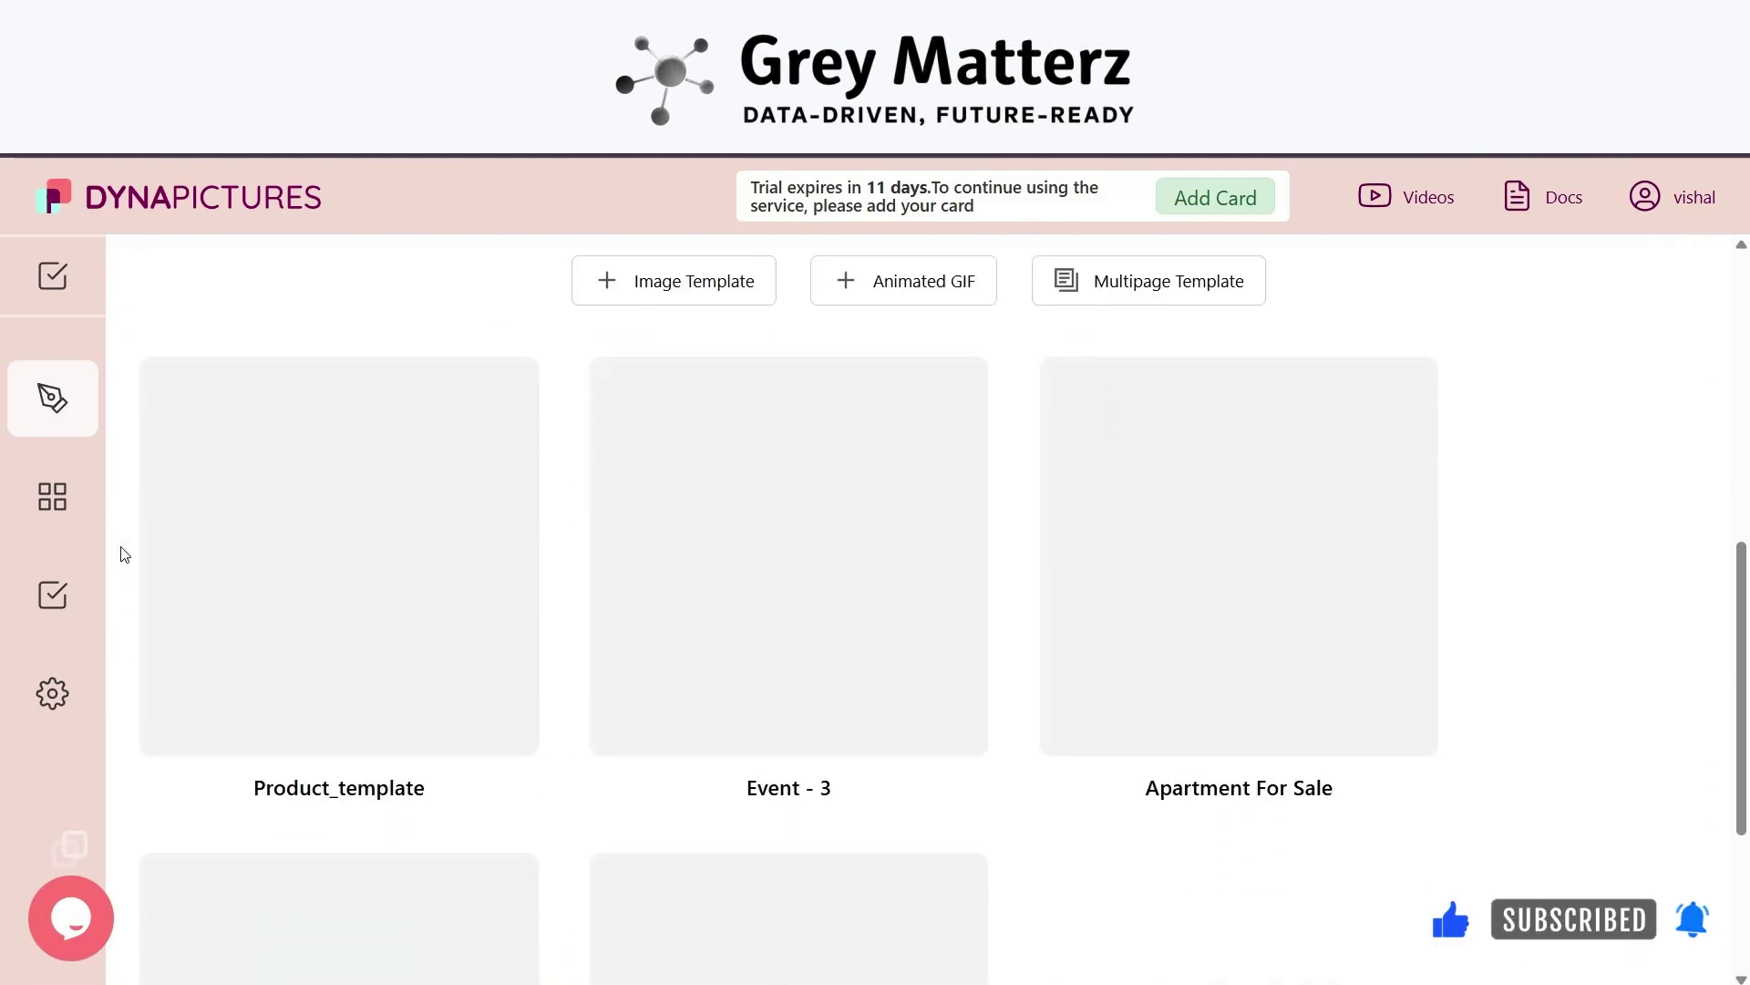
left_click(307, 670)
scroll(1019, 435, "down", 2)
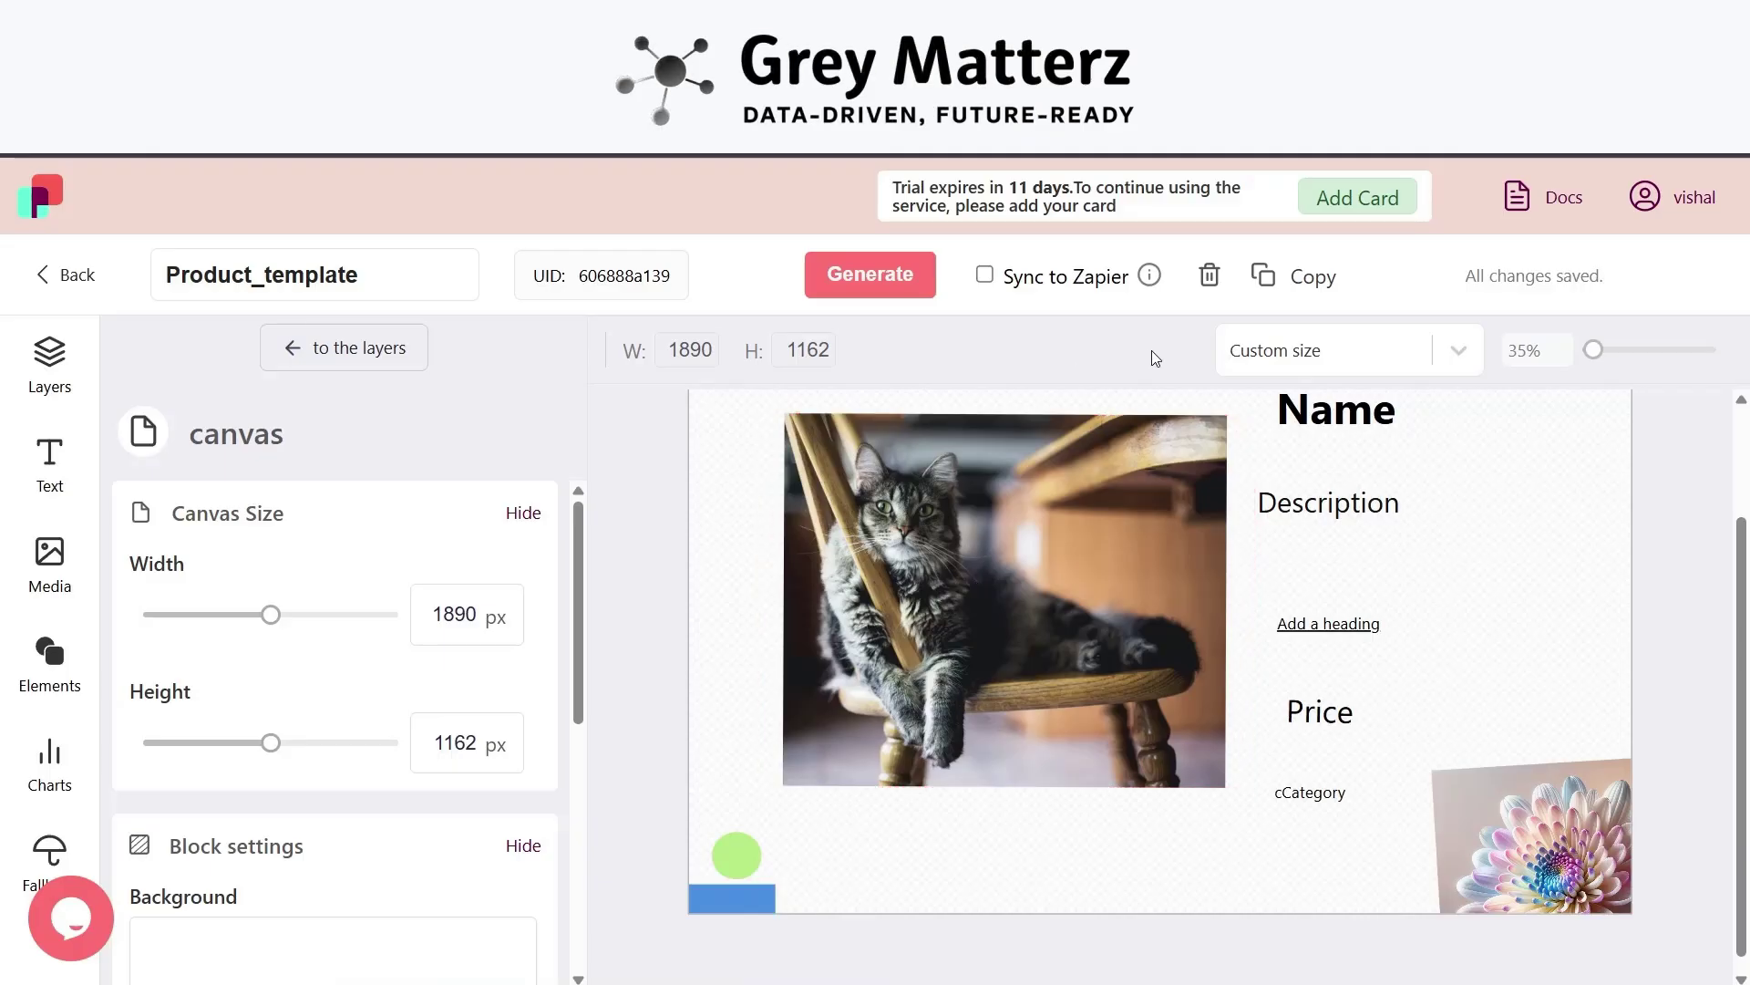
Open the API generation page for Product_template and examine its POST endpoint and request body.
left_click(882, 274)
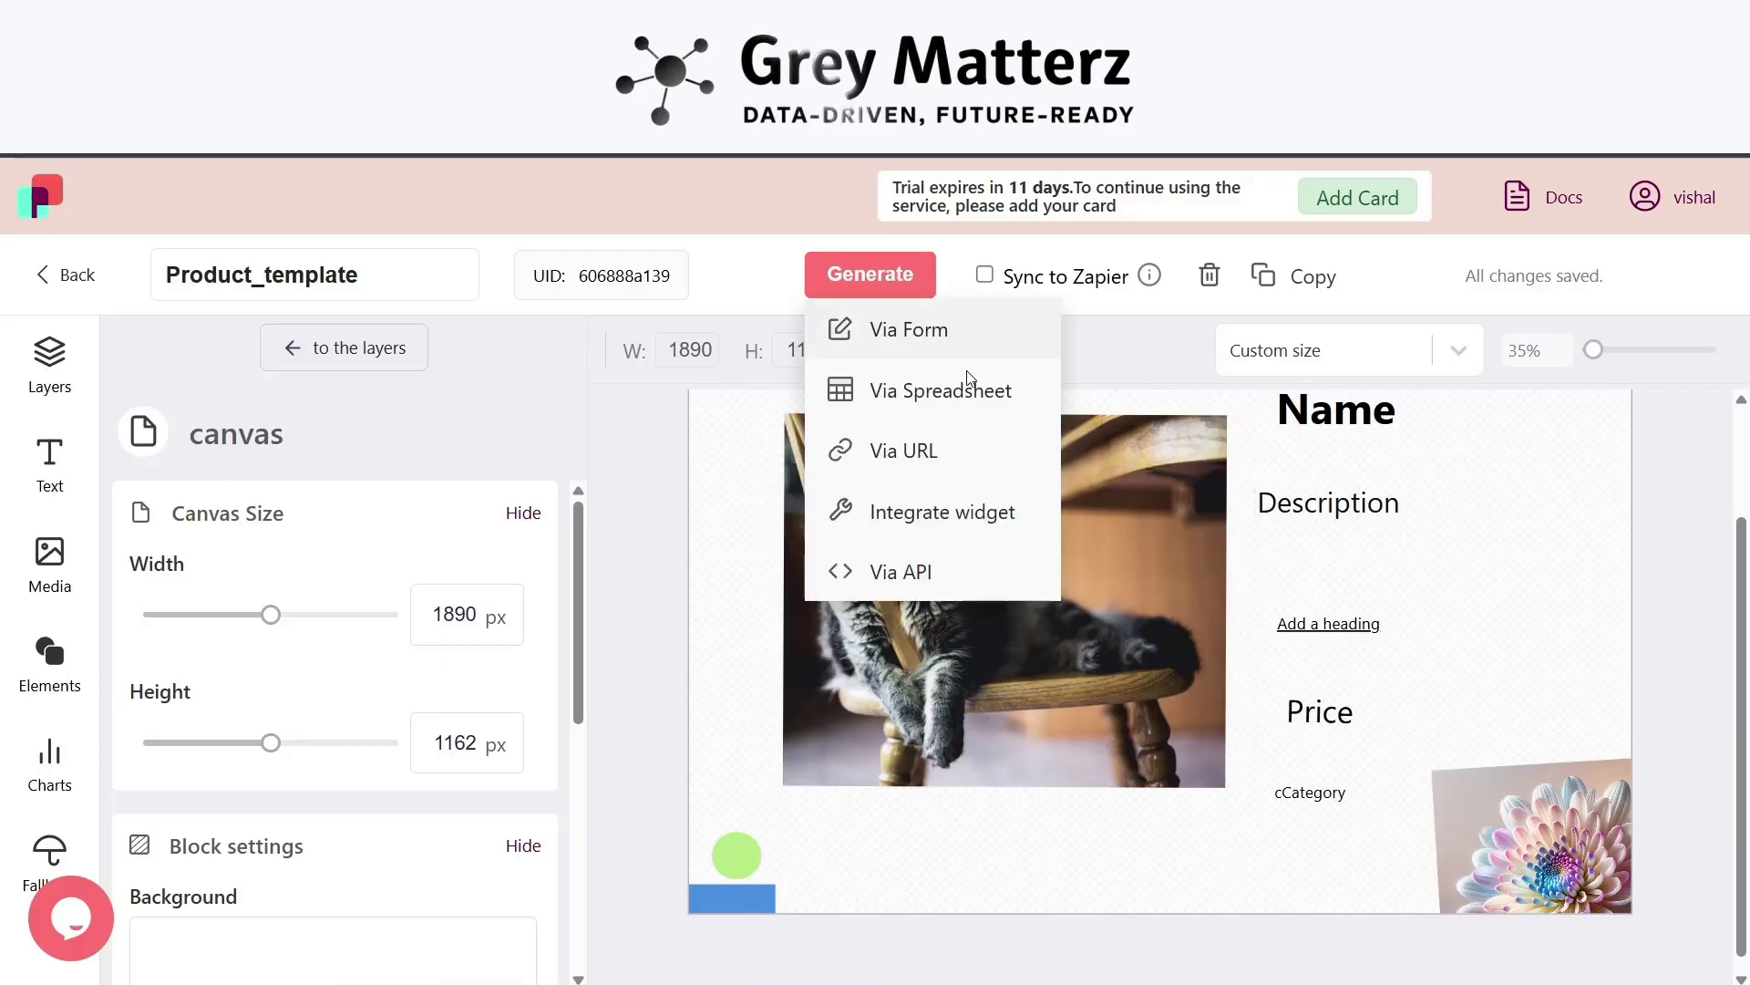
left_click(972, 575)
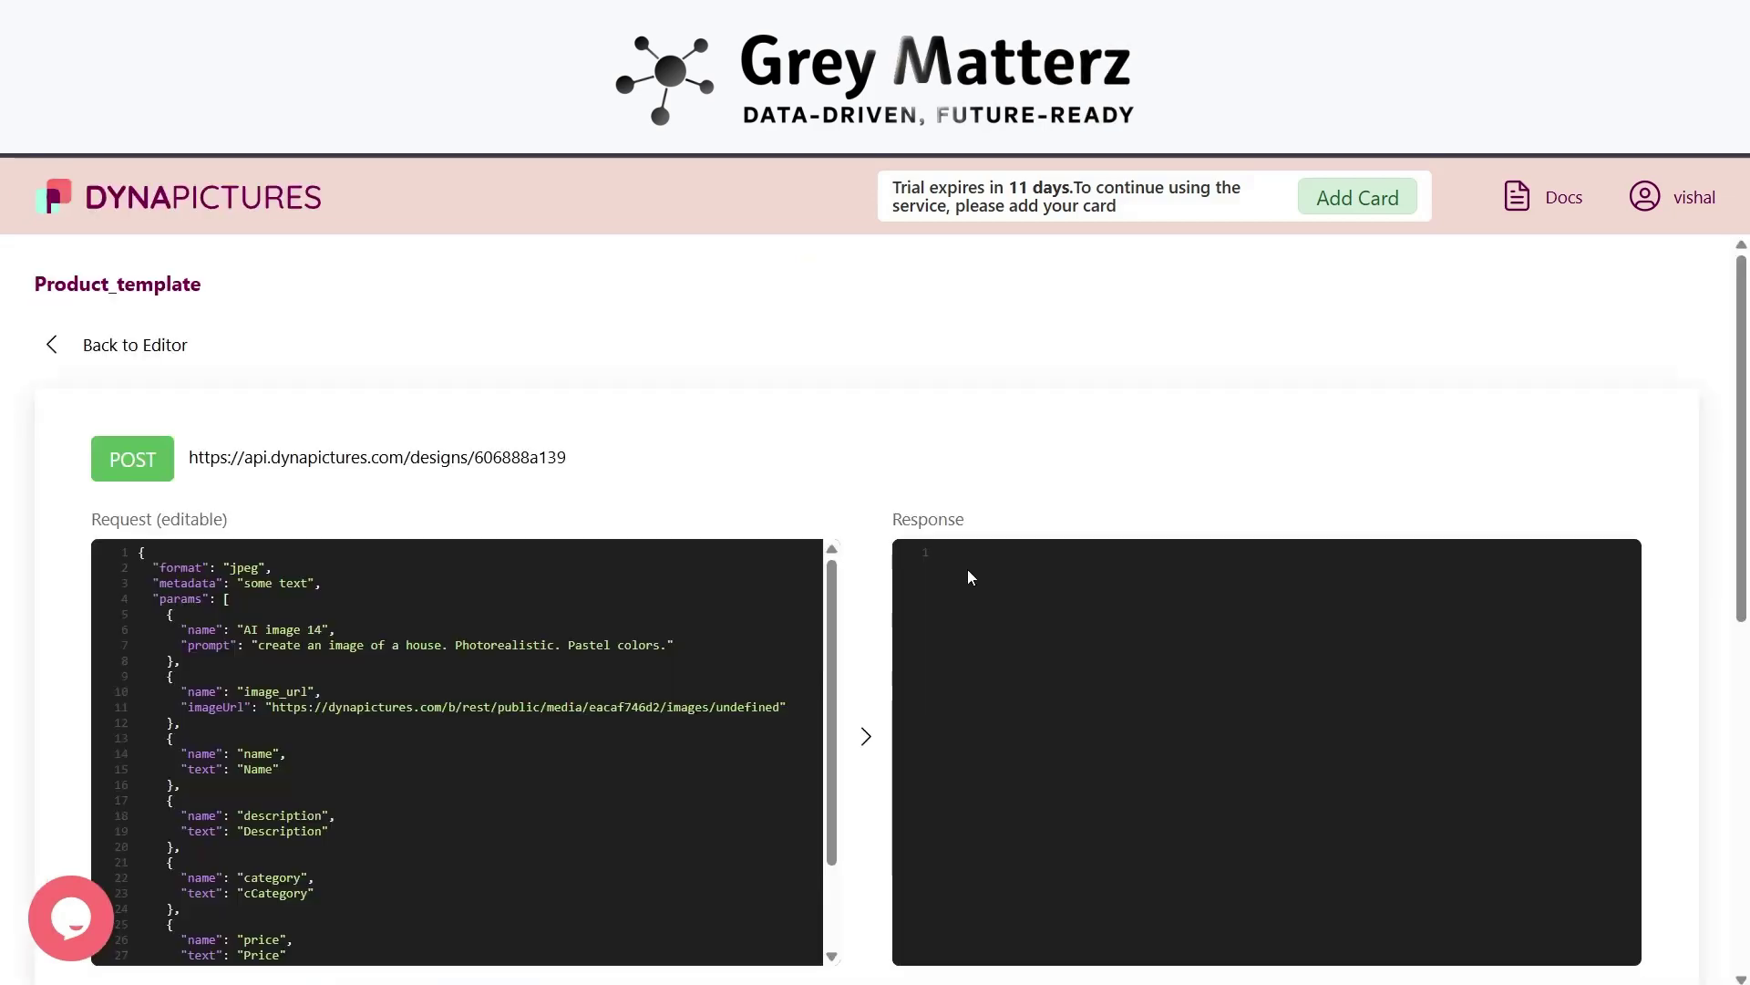
scroll(716, 464, "down", 1)
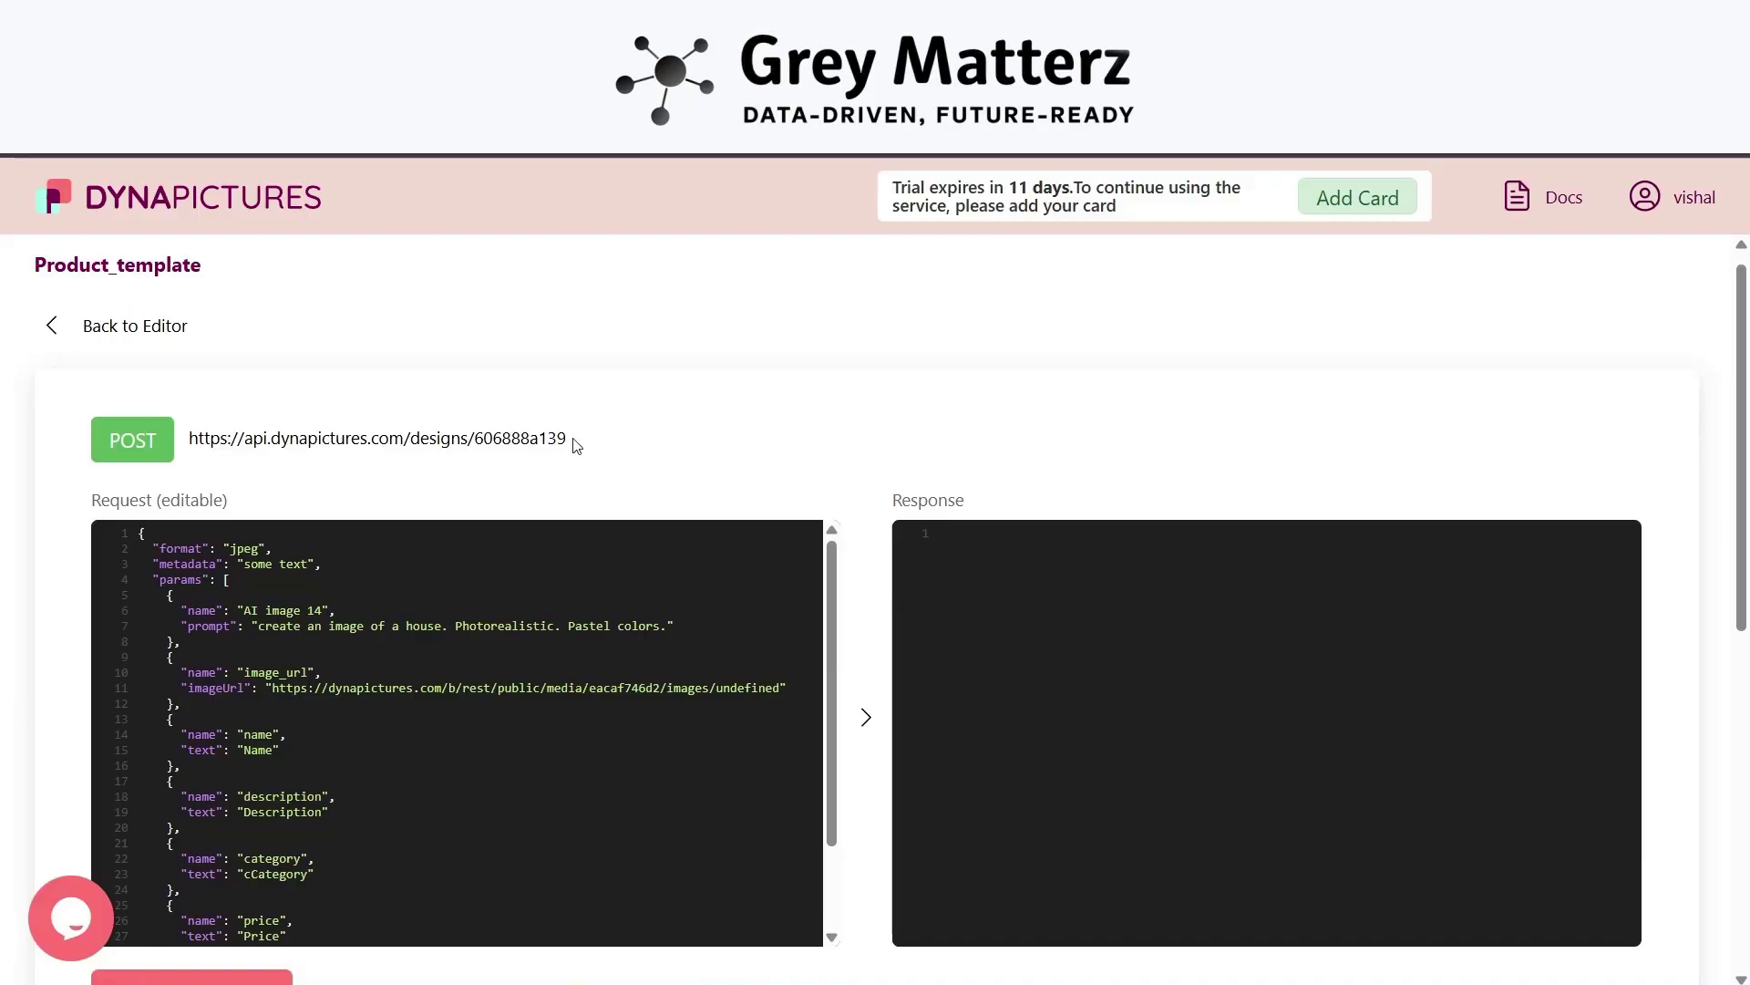
scroll(578, 441, "down", 1)
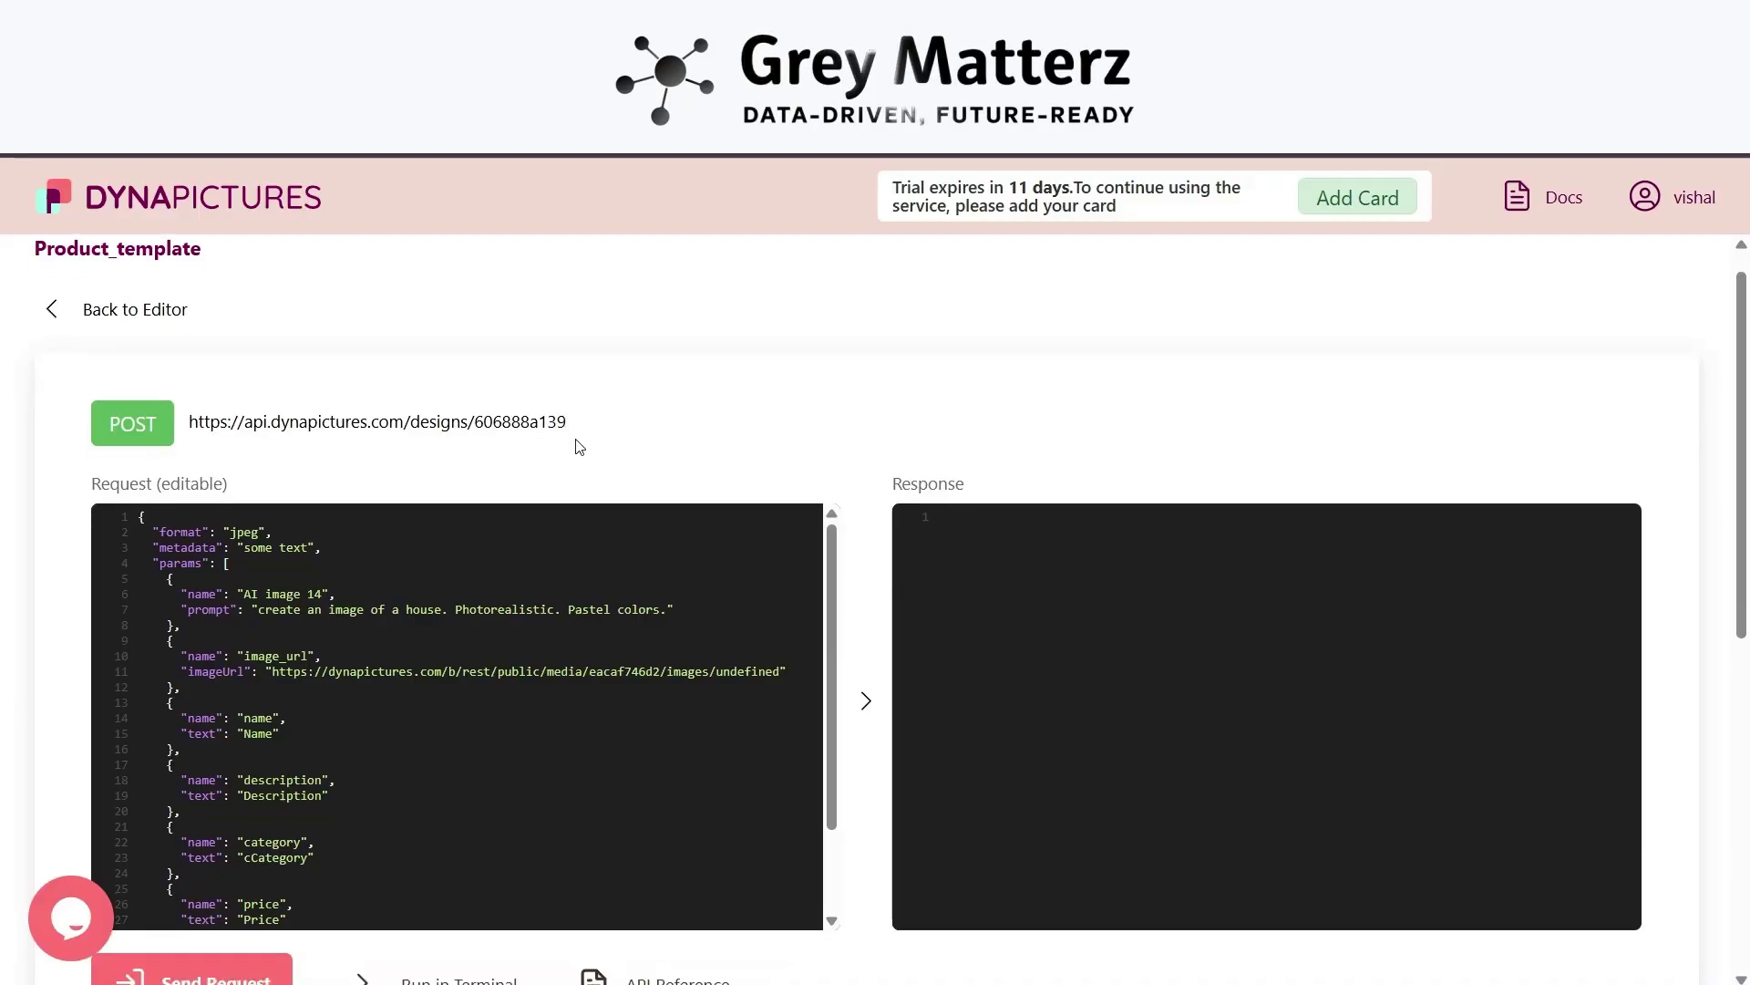
scroll(499, 670, "down", 1)
scroll(499, 670, "up", 3)
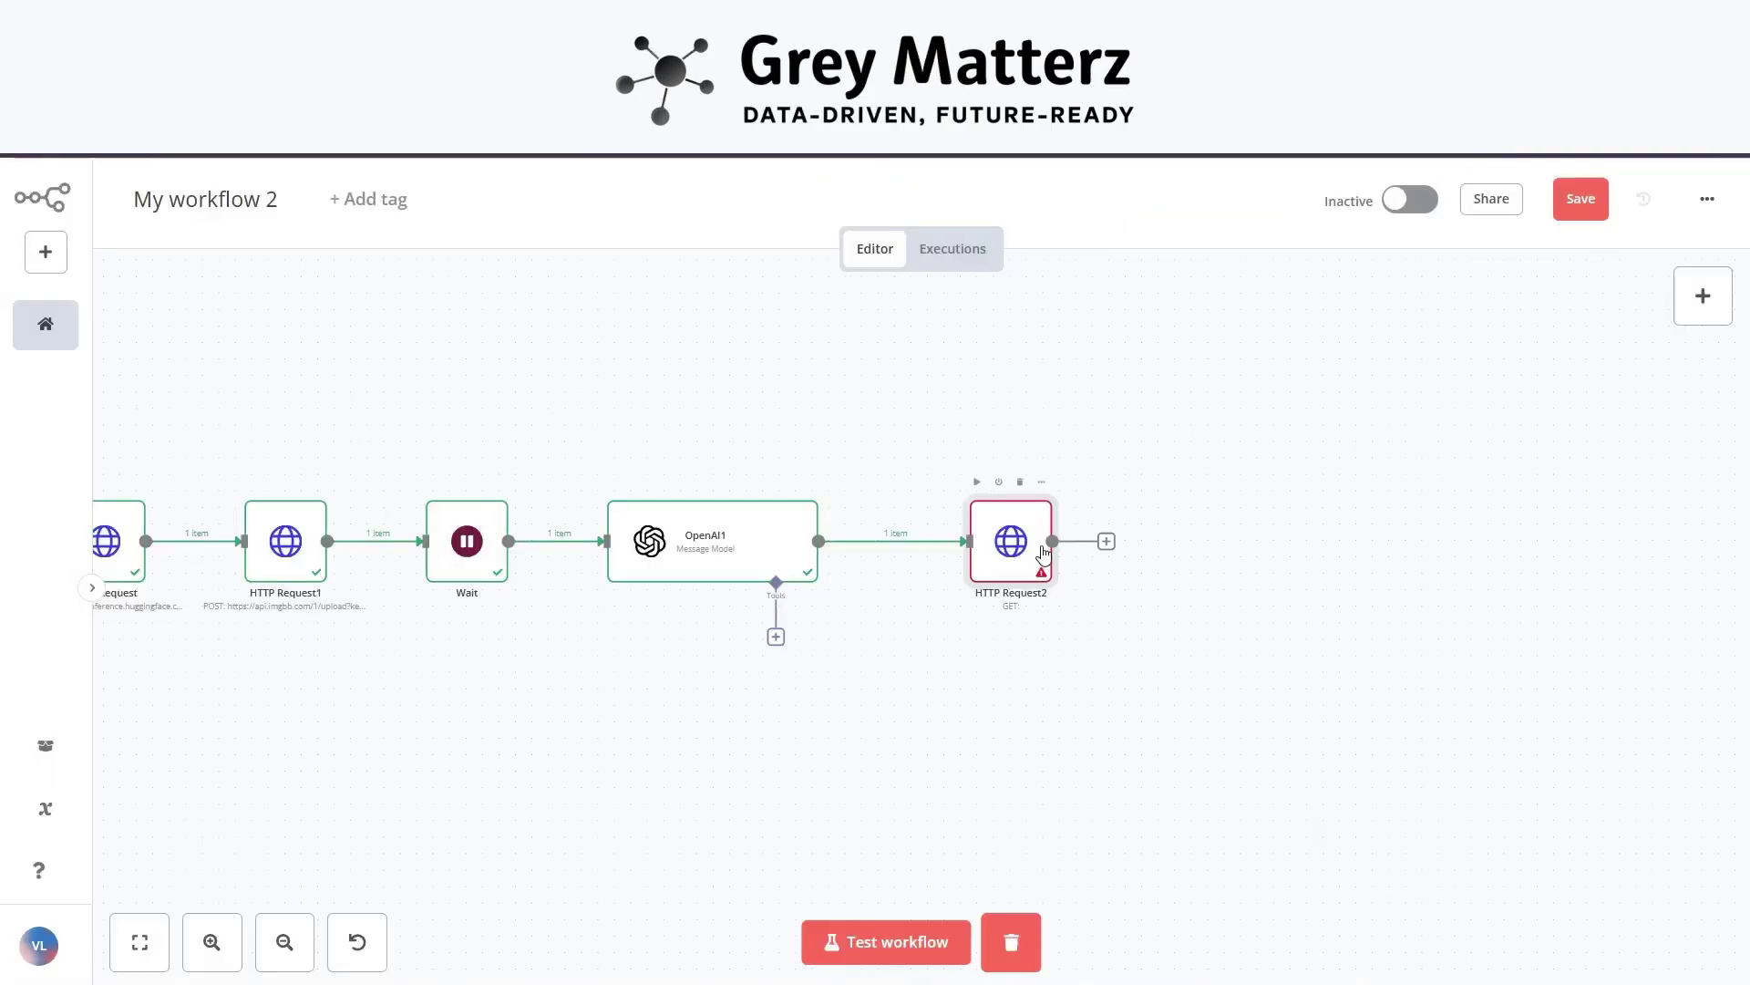
double_click(1043, 553)
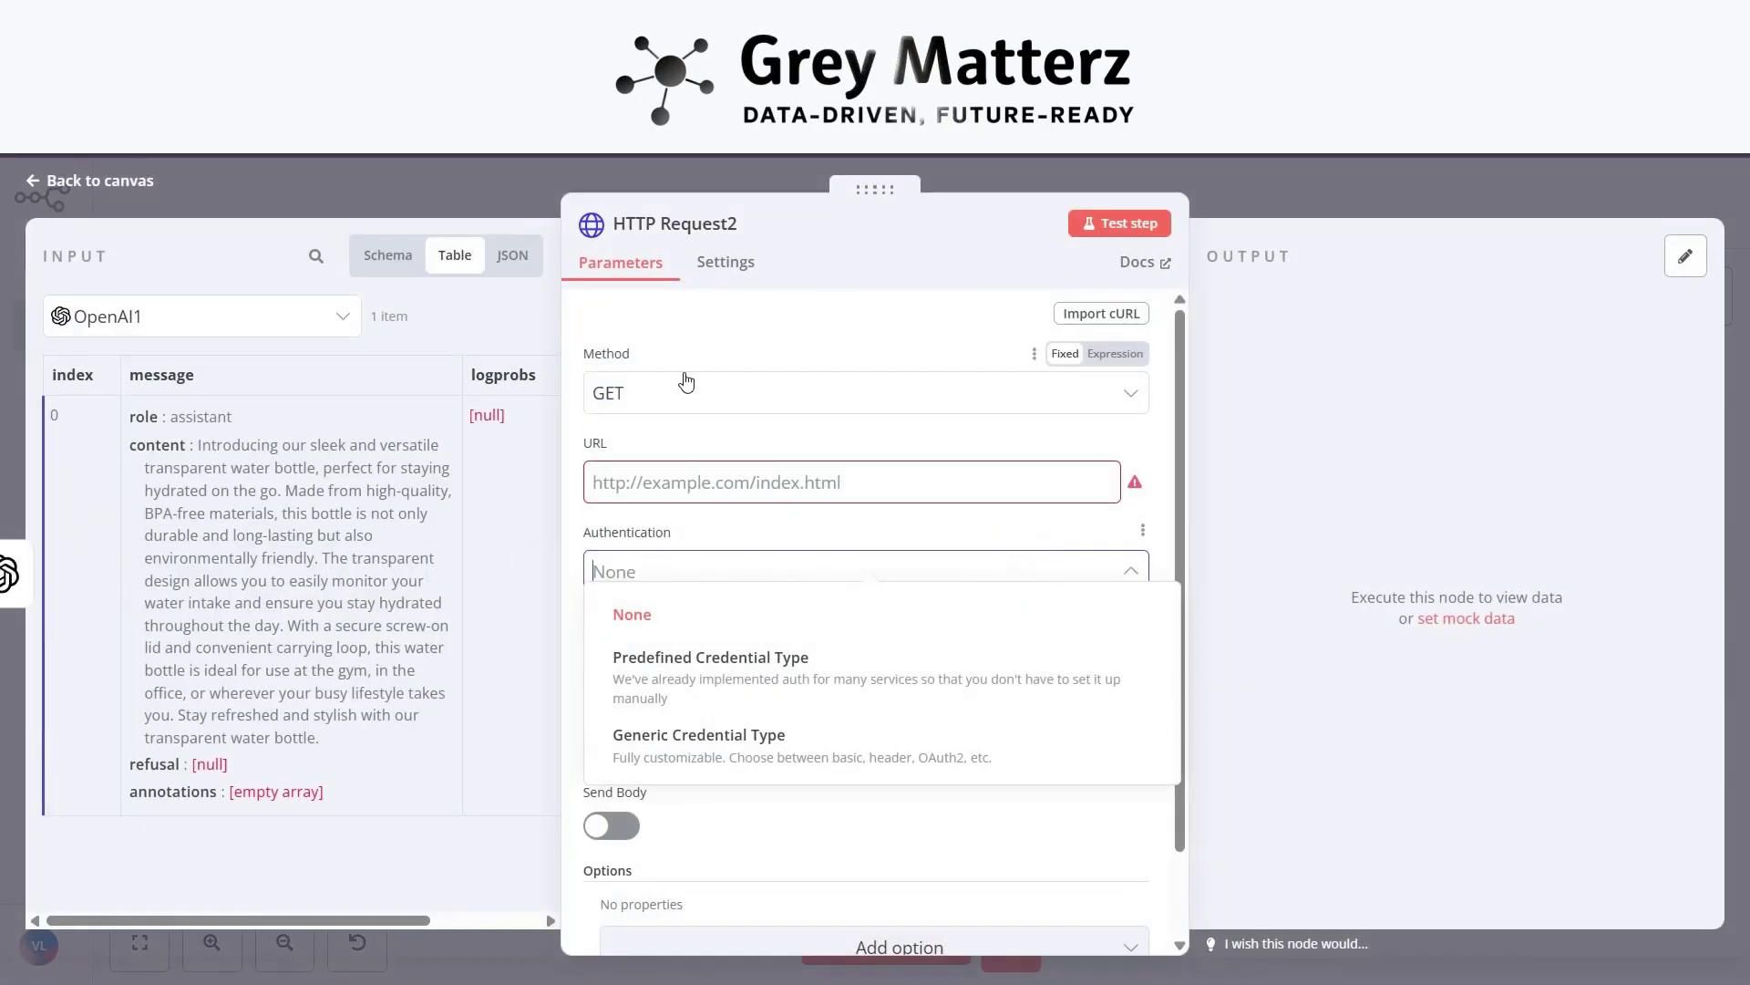
left_click(686, 383)
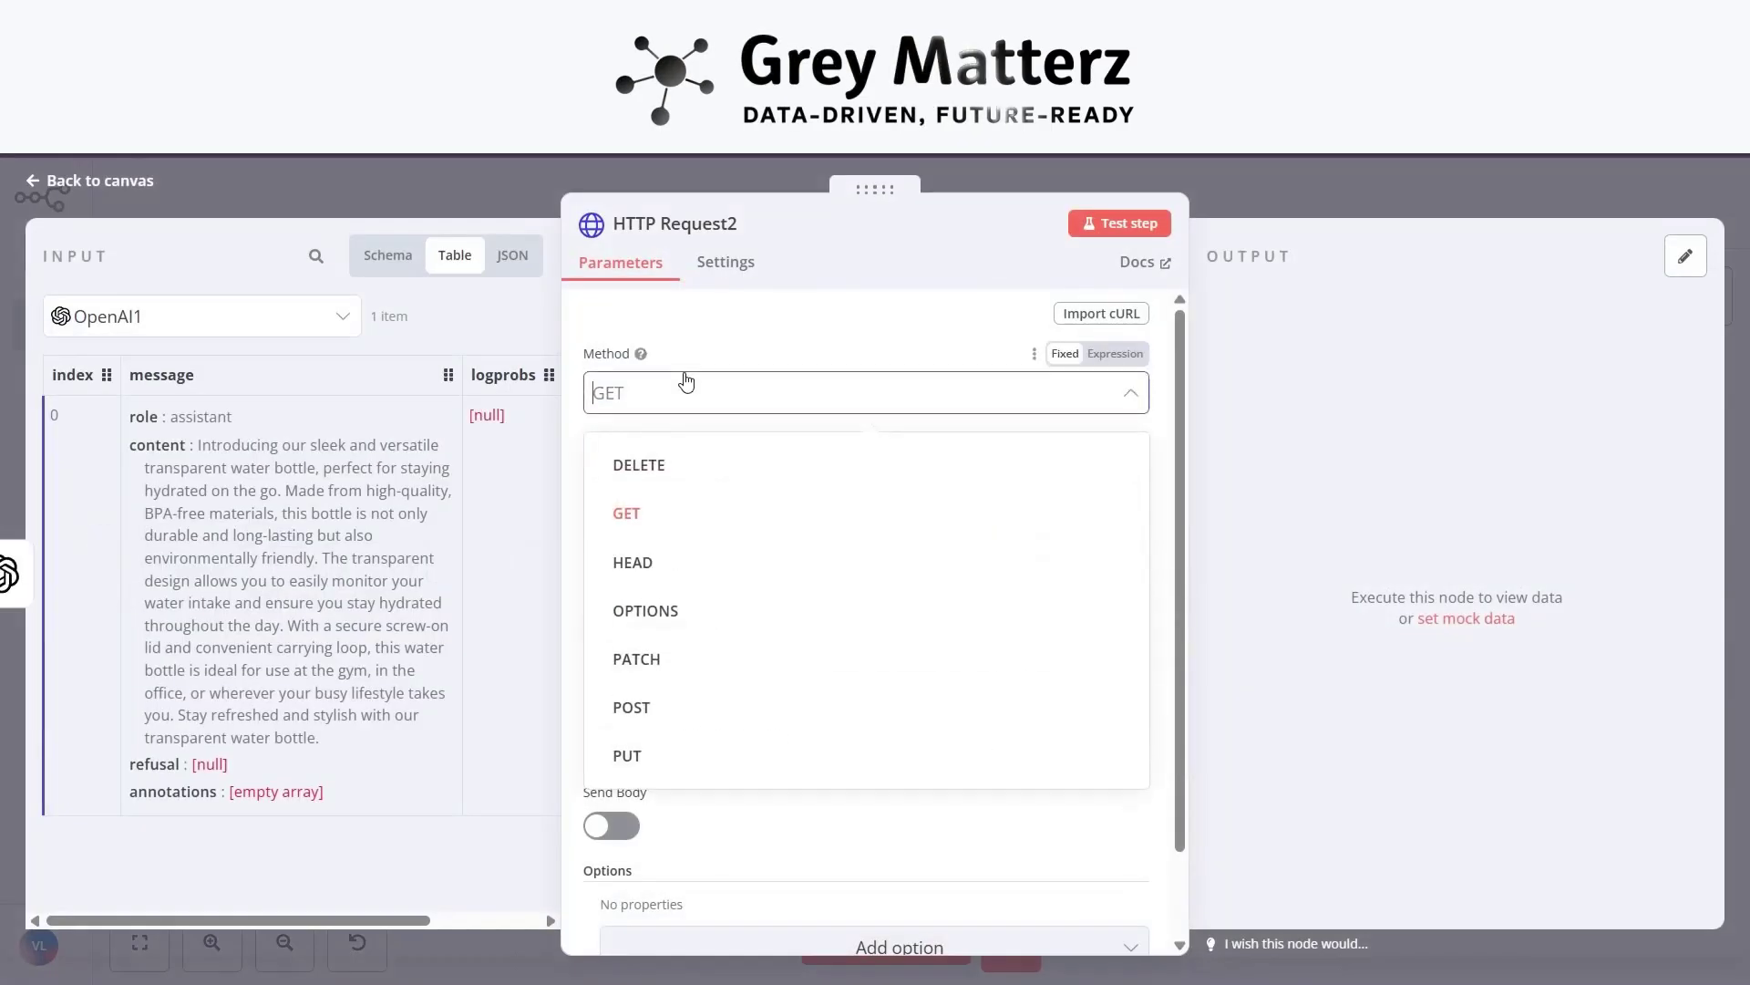
left_click(702, 707)
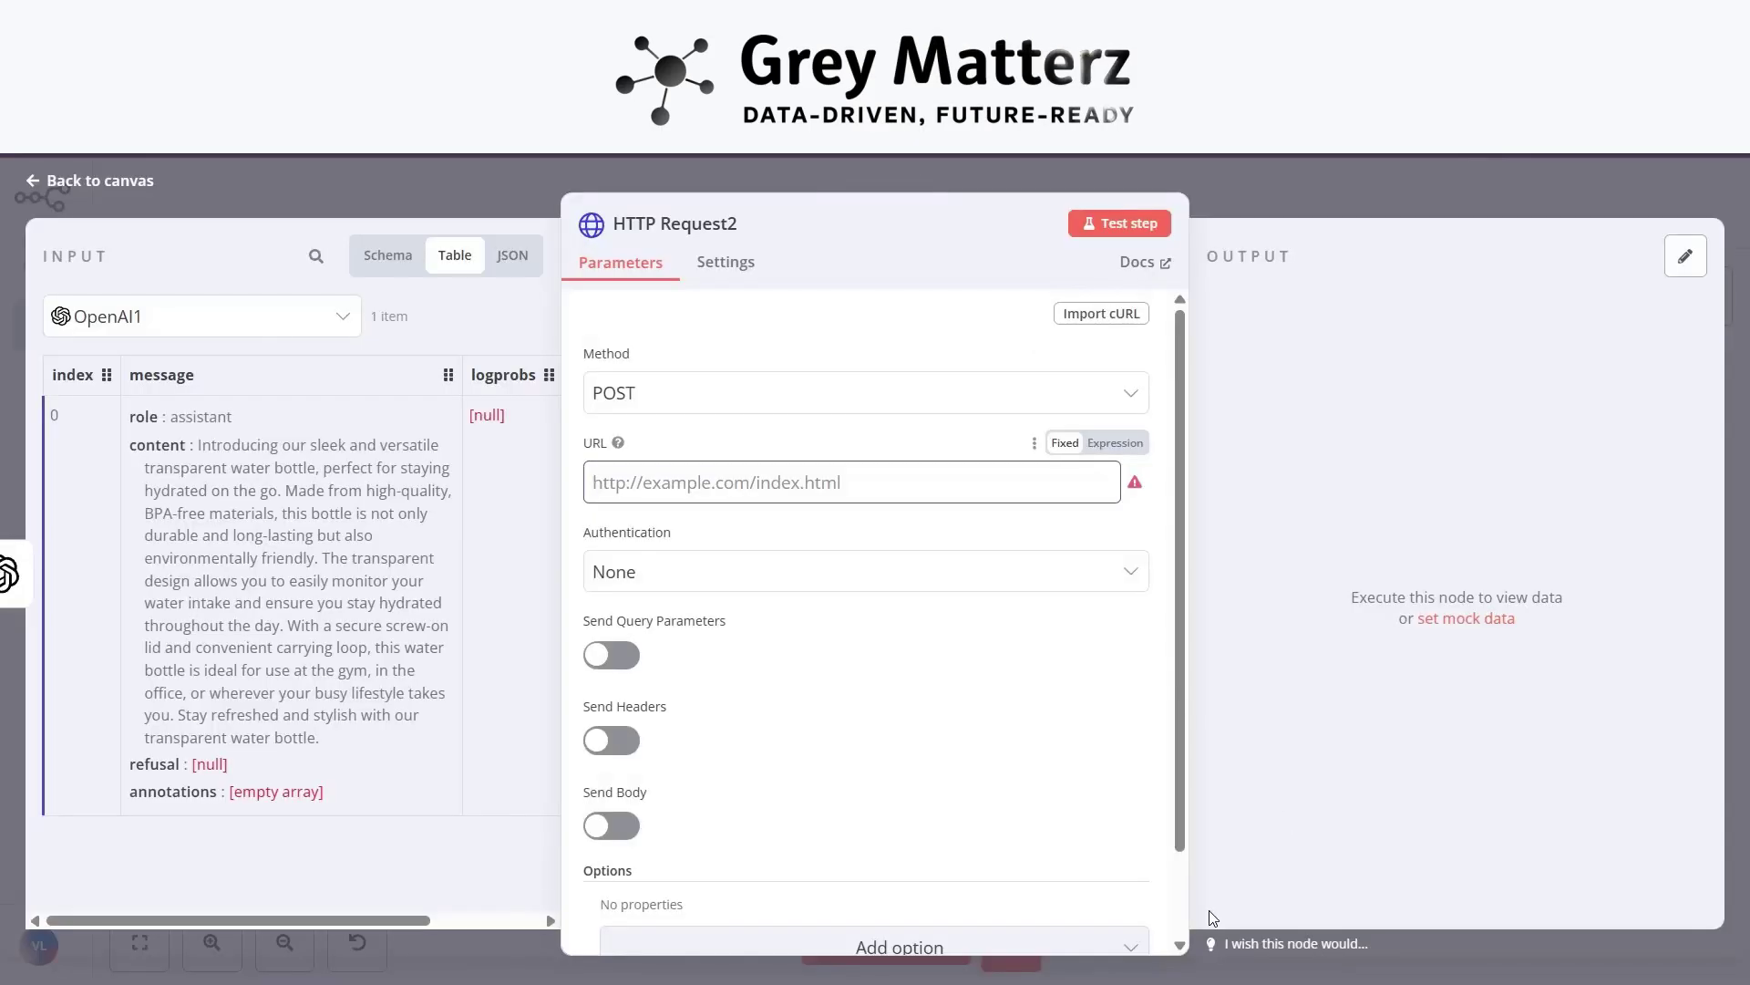
key("alt+Tab")
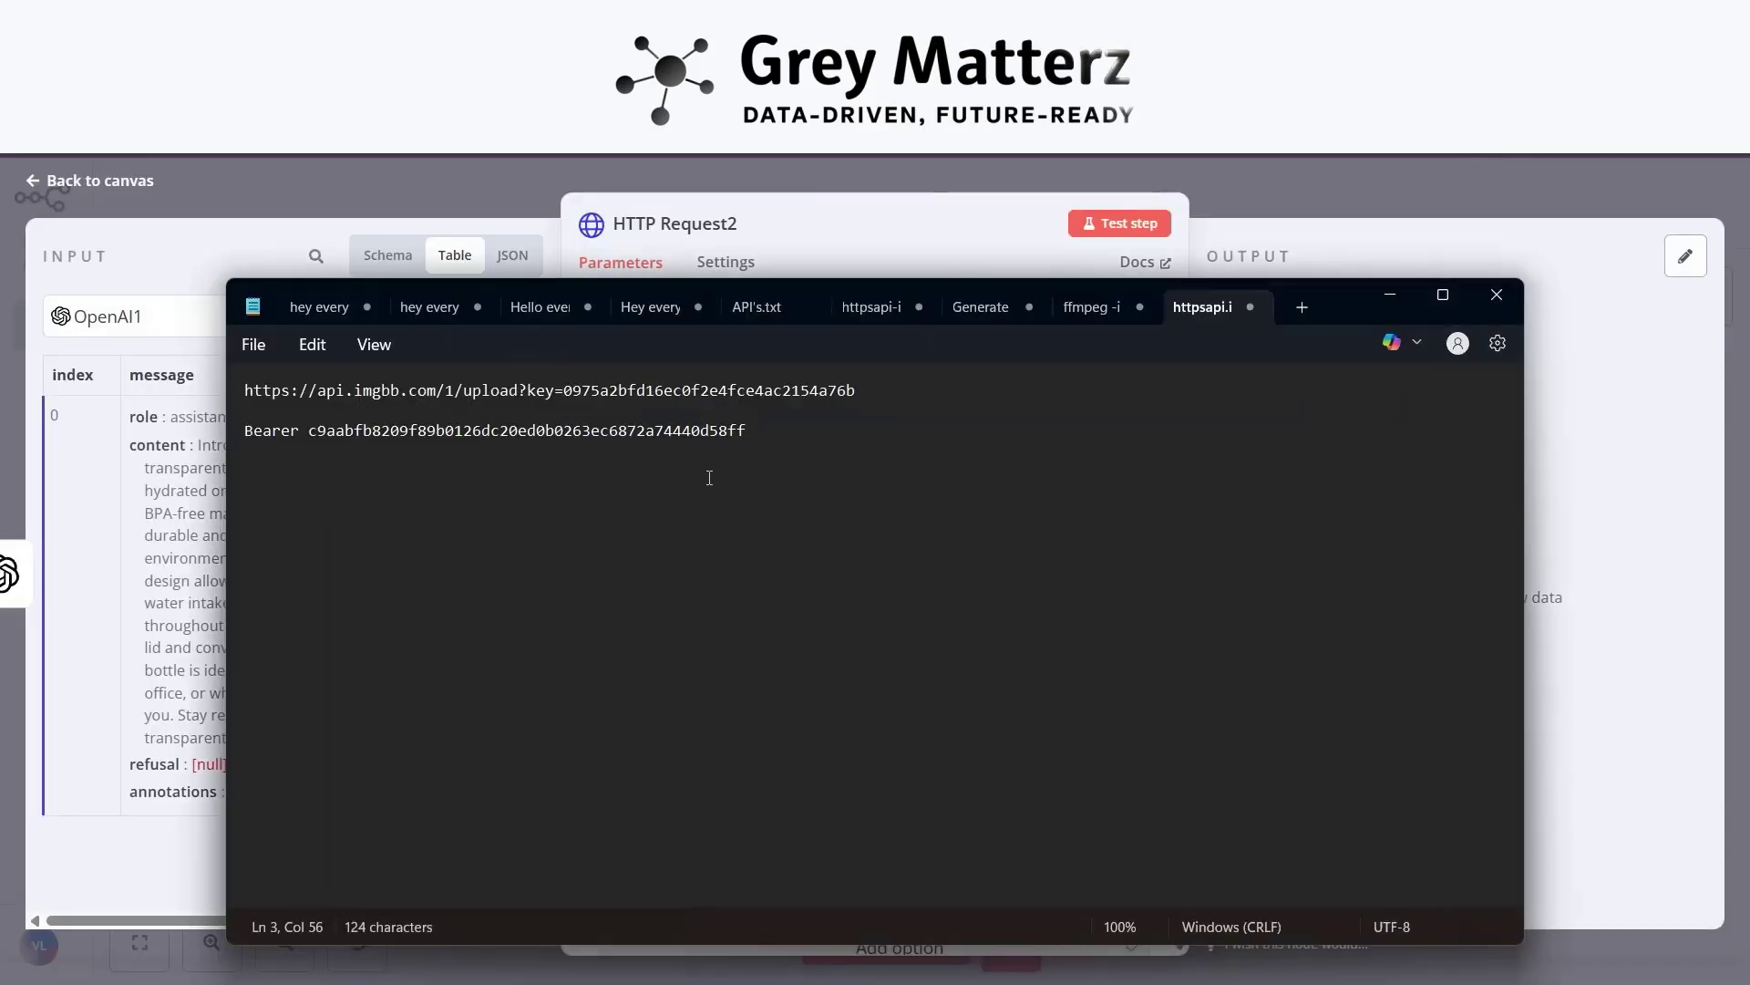
left_click(1395, 297)
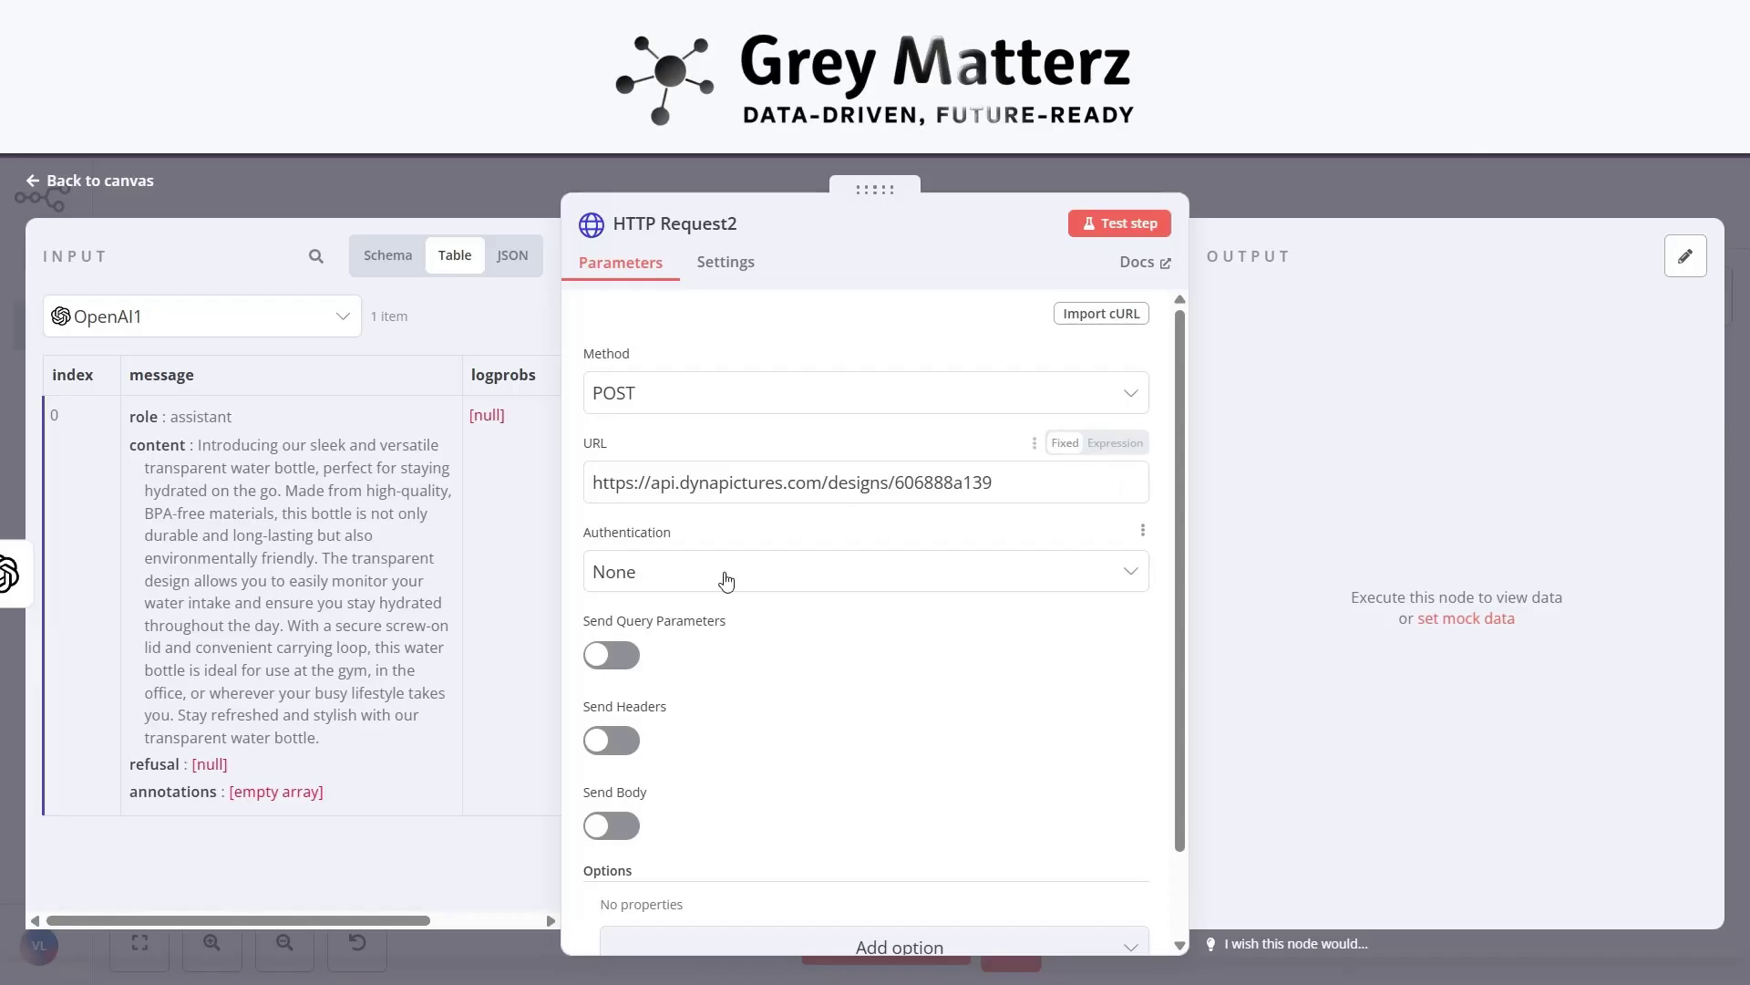
Enable sending headers for HTTP Request2 and name the first header parameter Authorization.
left_click(620, 740)
scroll(721, 730, "down", 4)
left_click(681, 600)
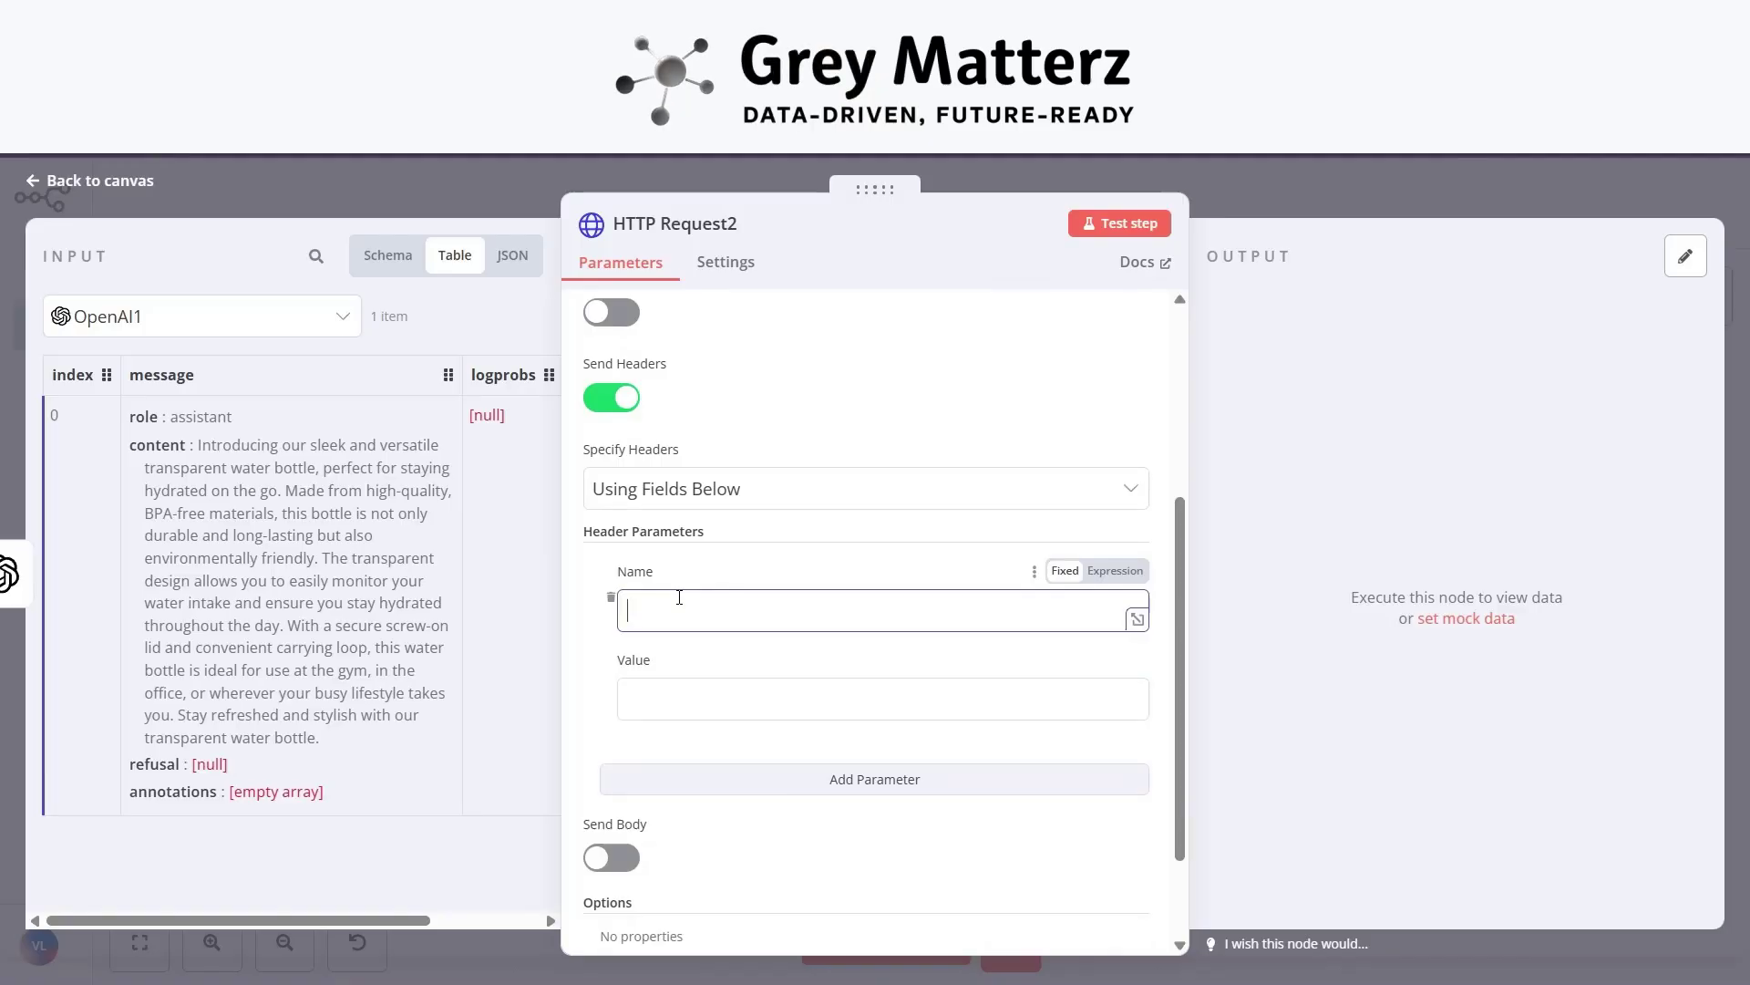
left_click(679, 597)
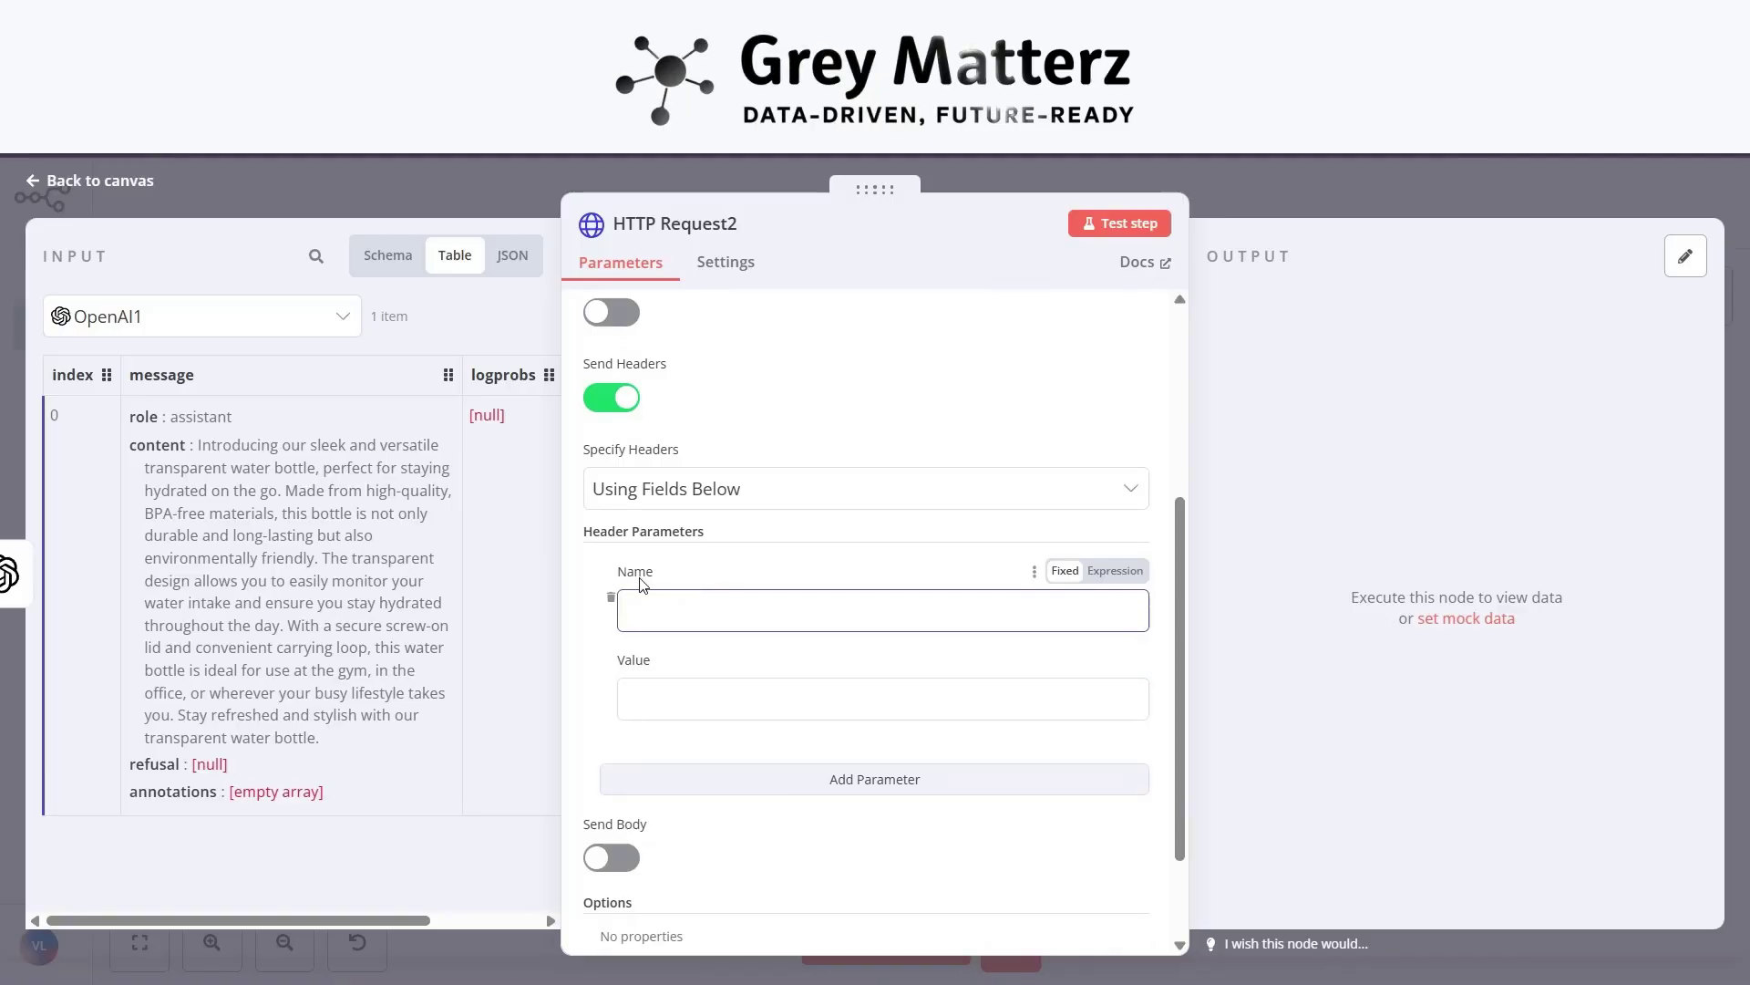
type("Autho")
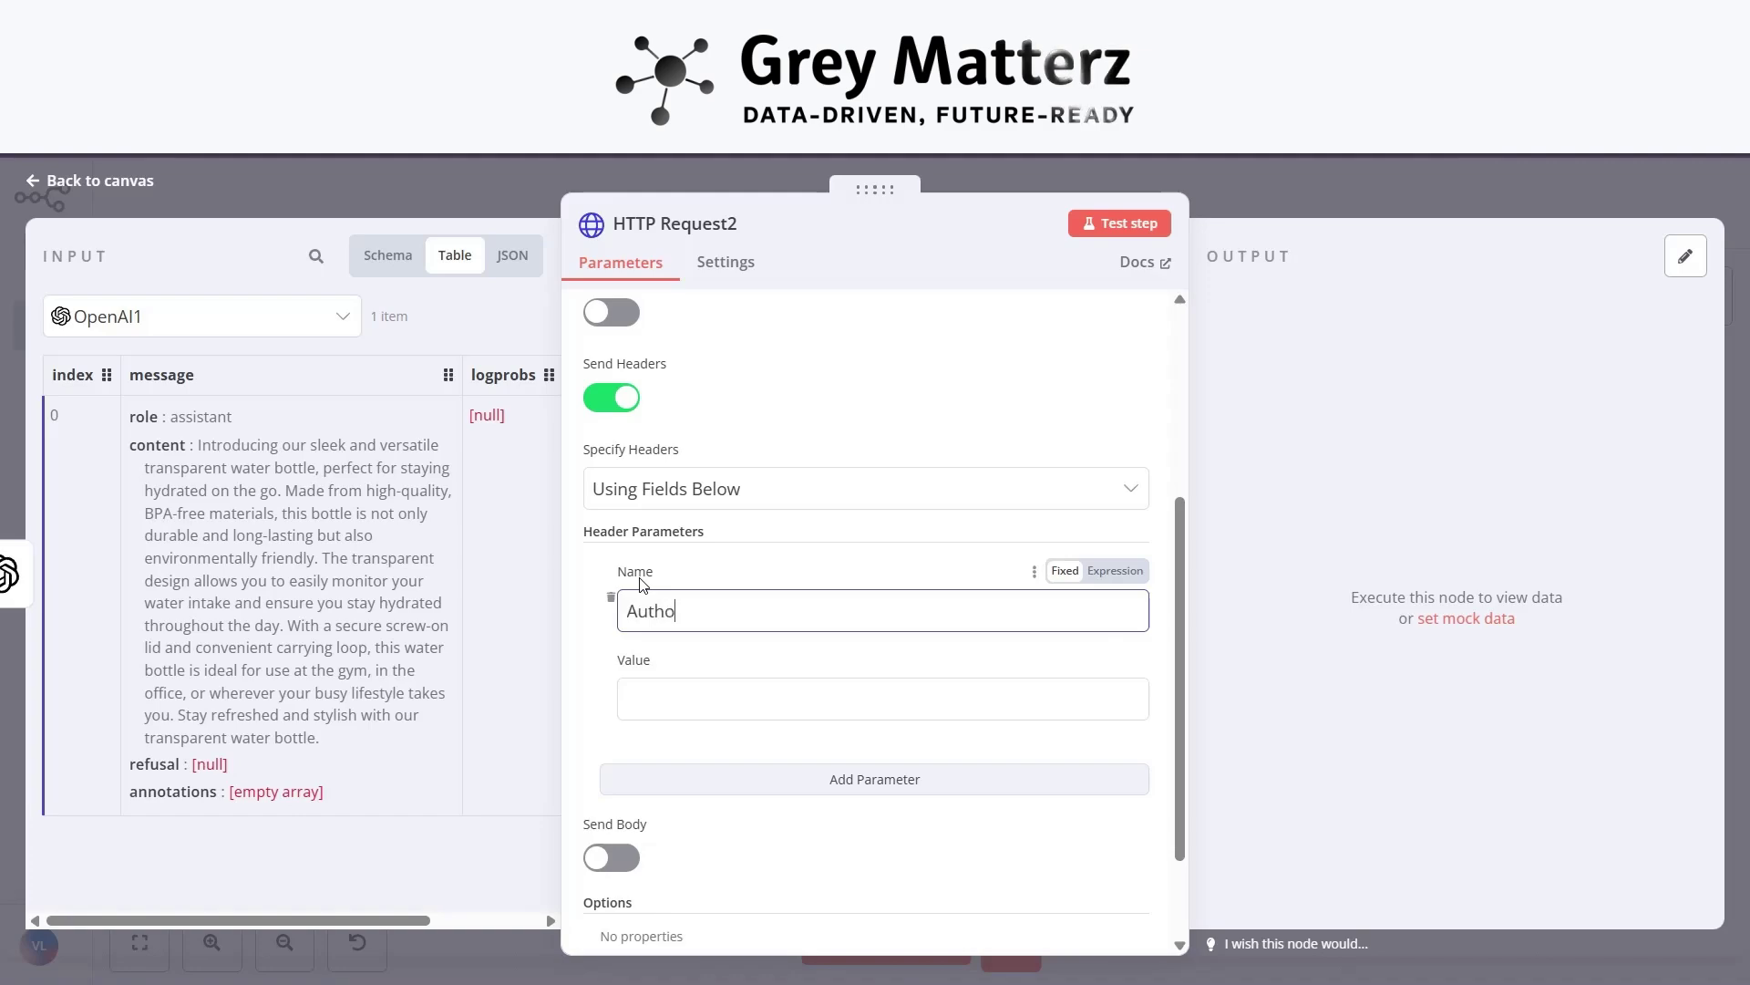
type("riz")
type("aion")
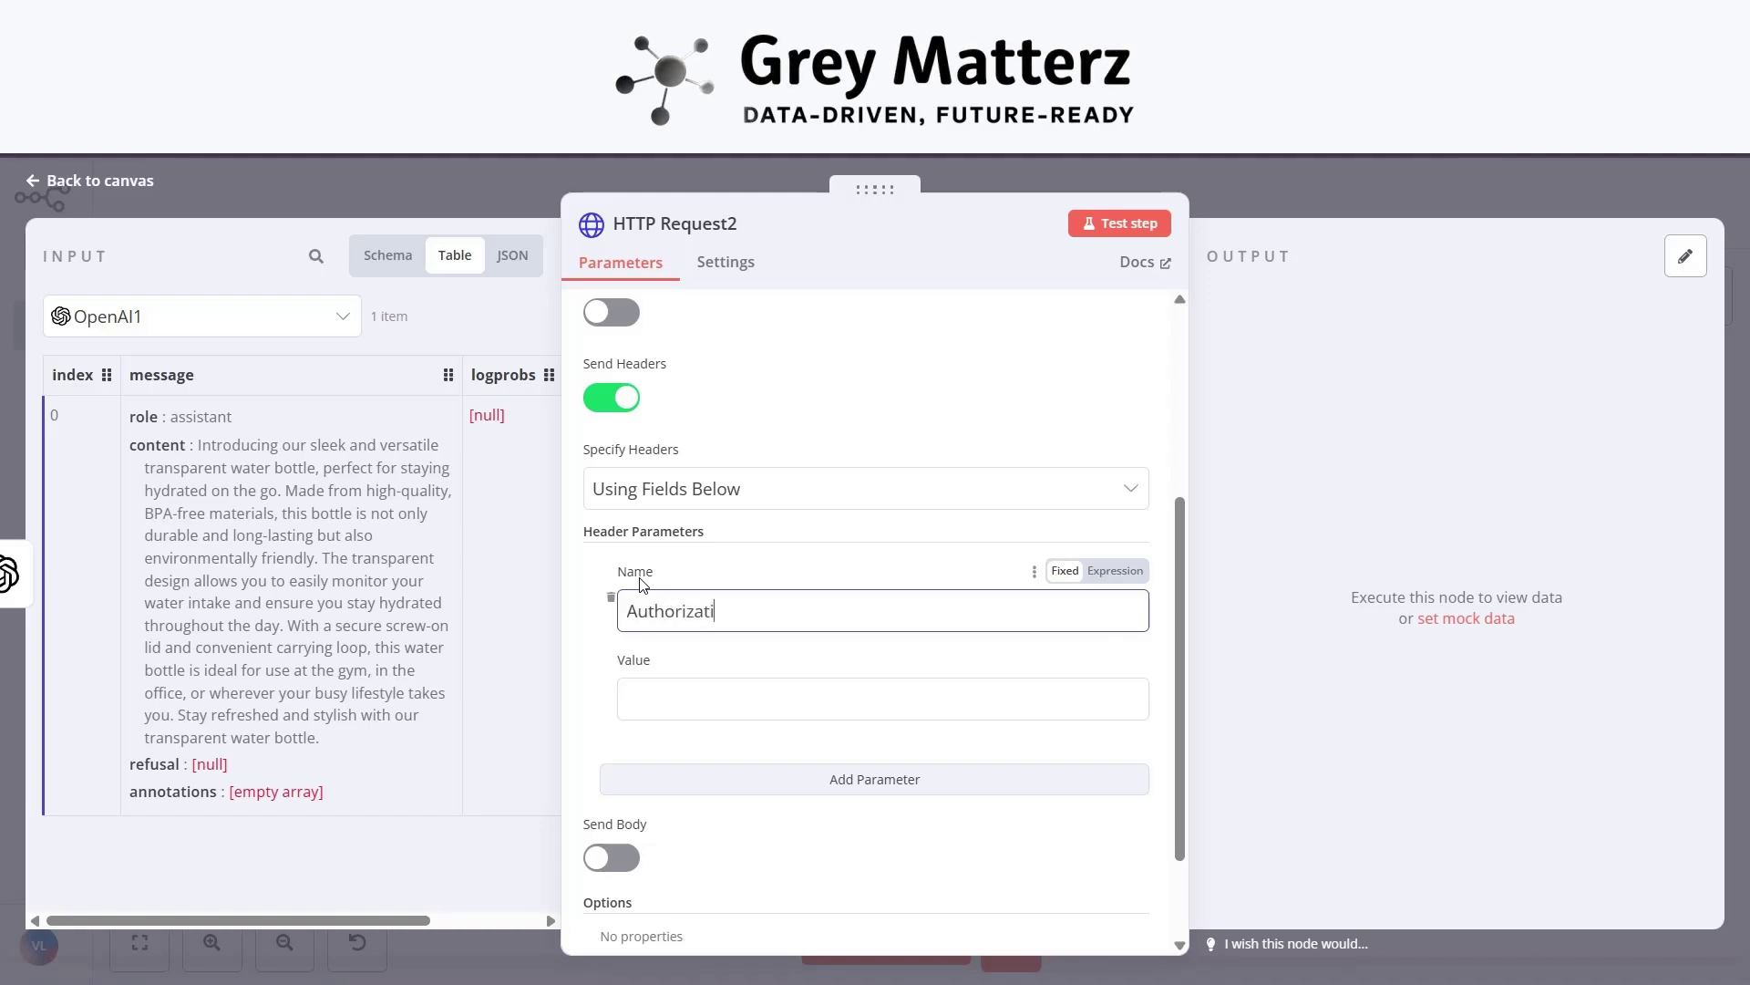
Copy the Bearer API token from the Notepad notes and paste it as the Authorization header's value.
left_click(693, 709)
scroll(692, 718, "down", 1)
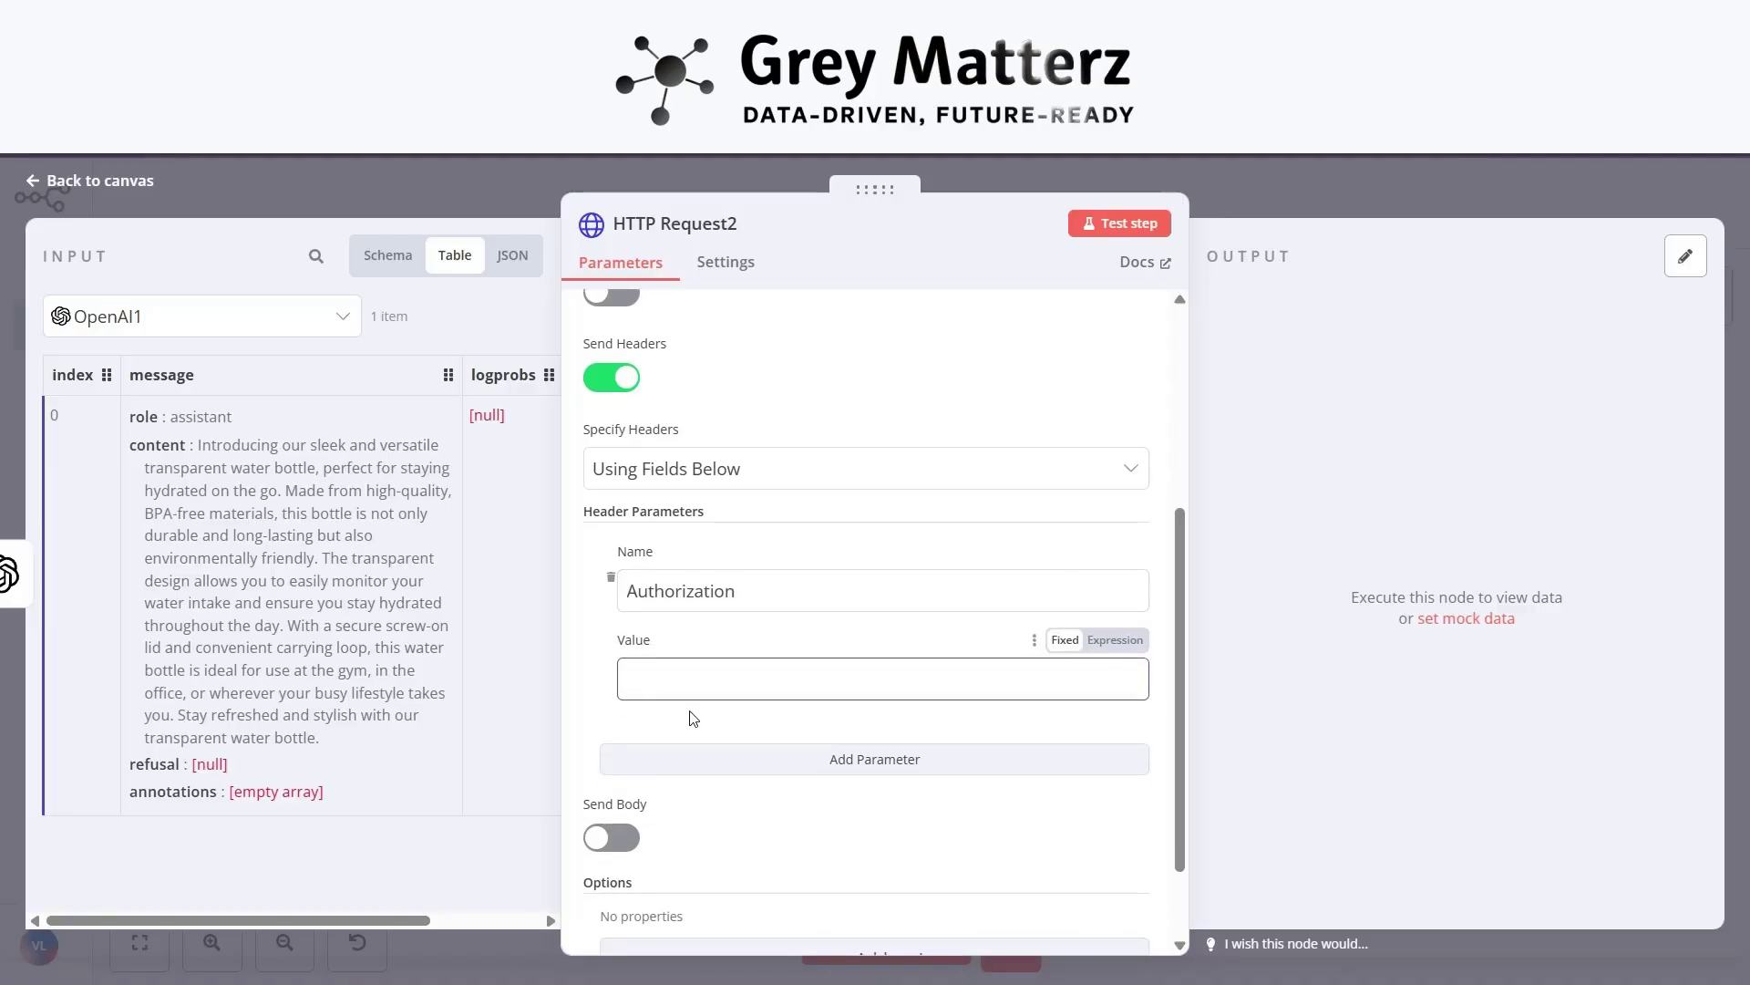
key("alt+Tab")
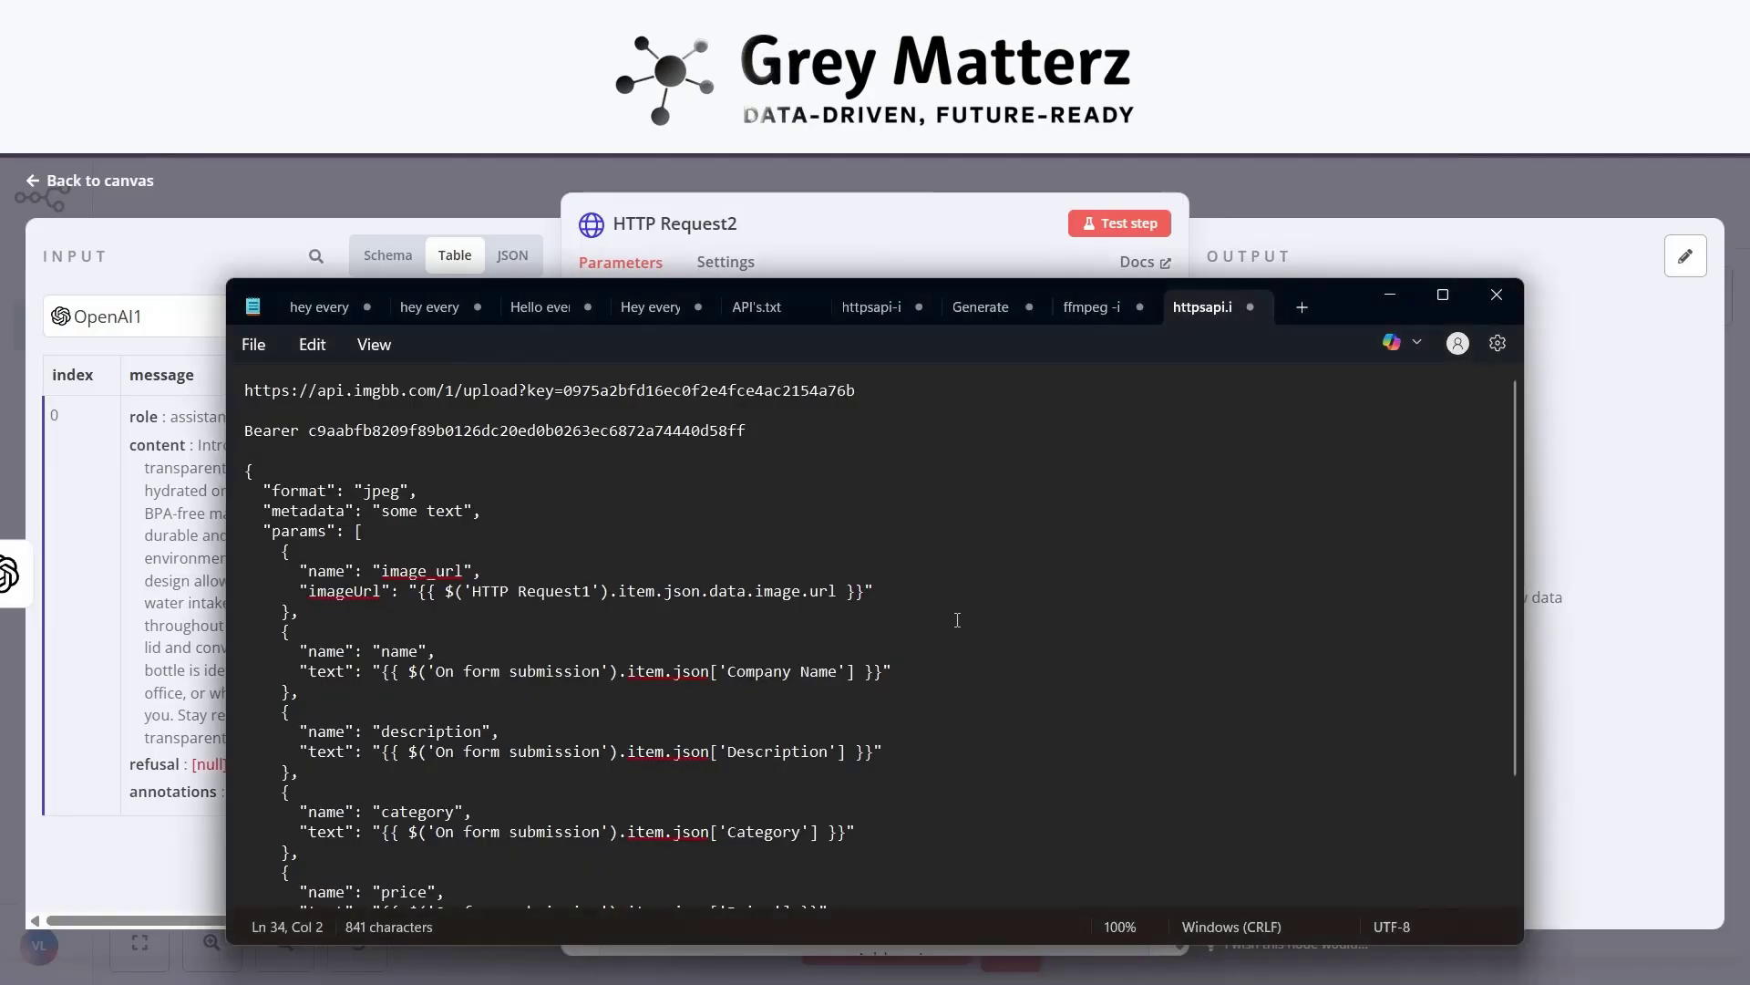
triple_click(472, 432)
key("ctrl+c")
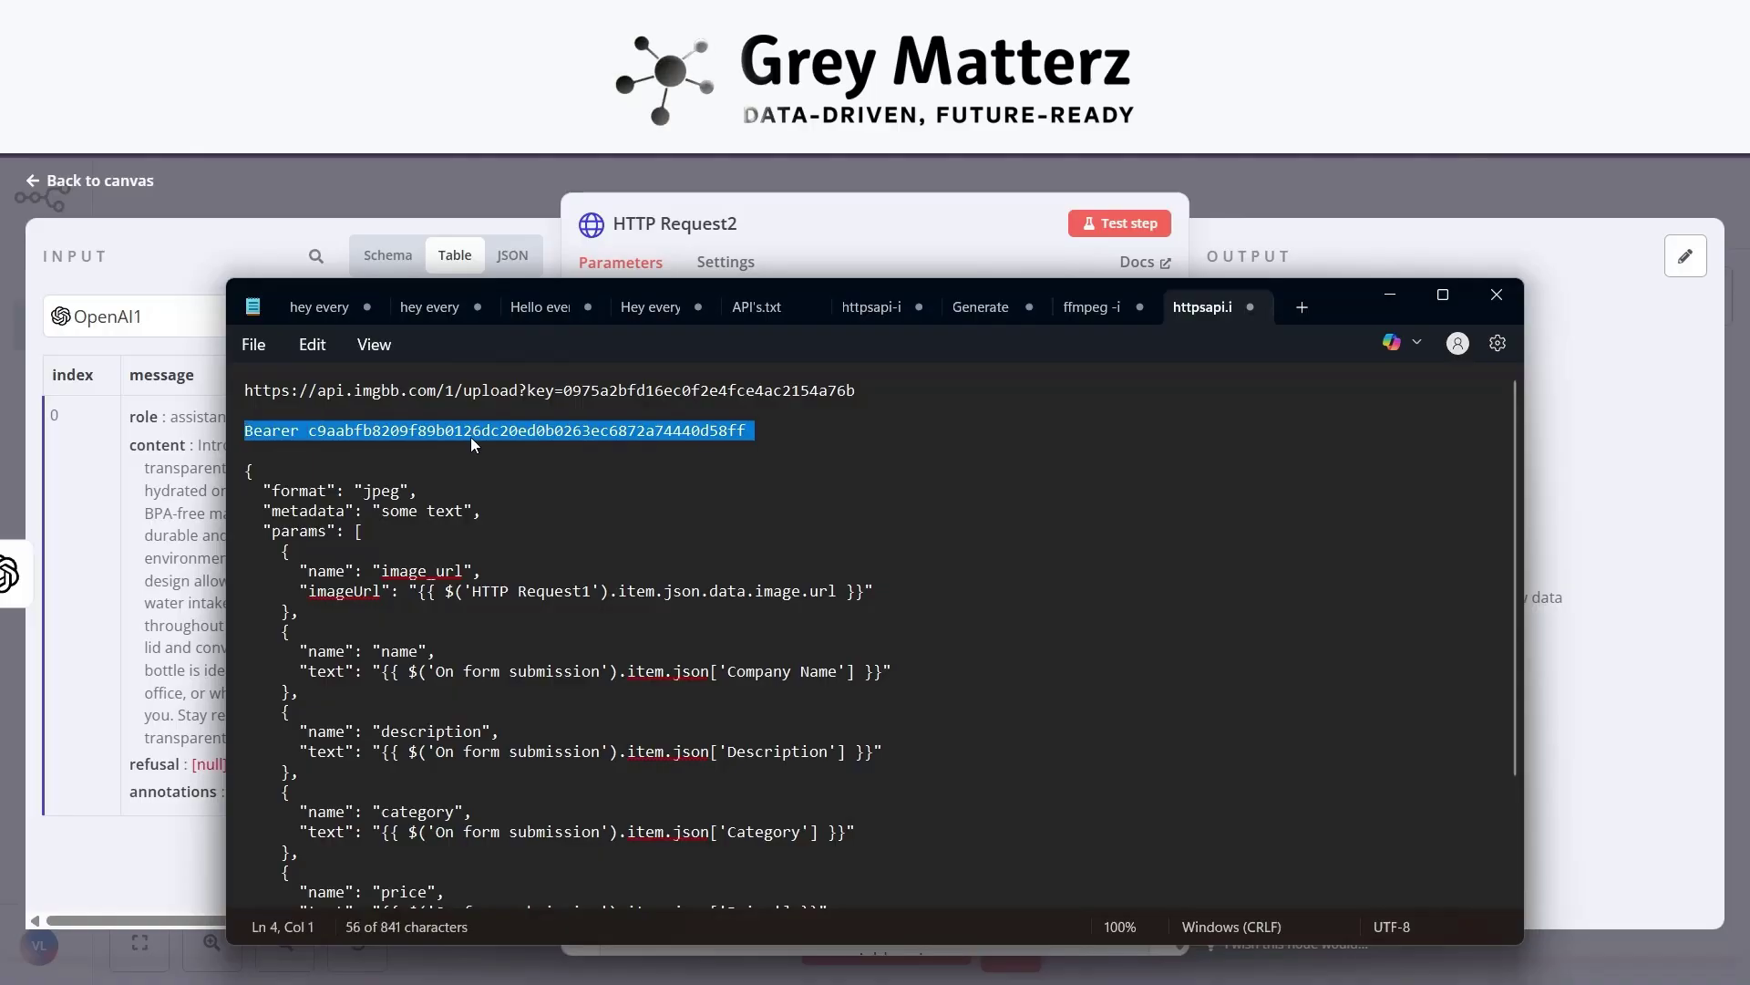
left_click(779, 227)
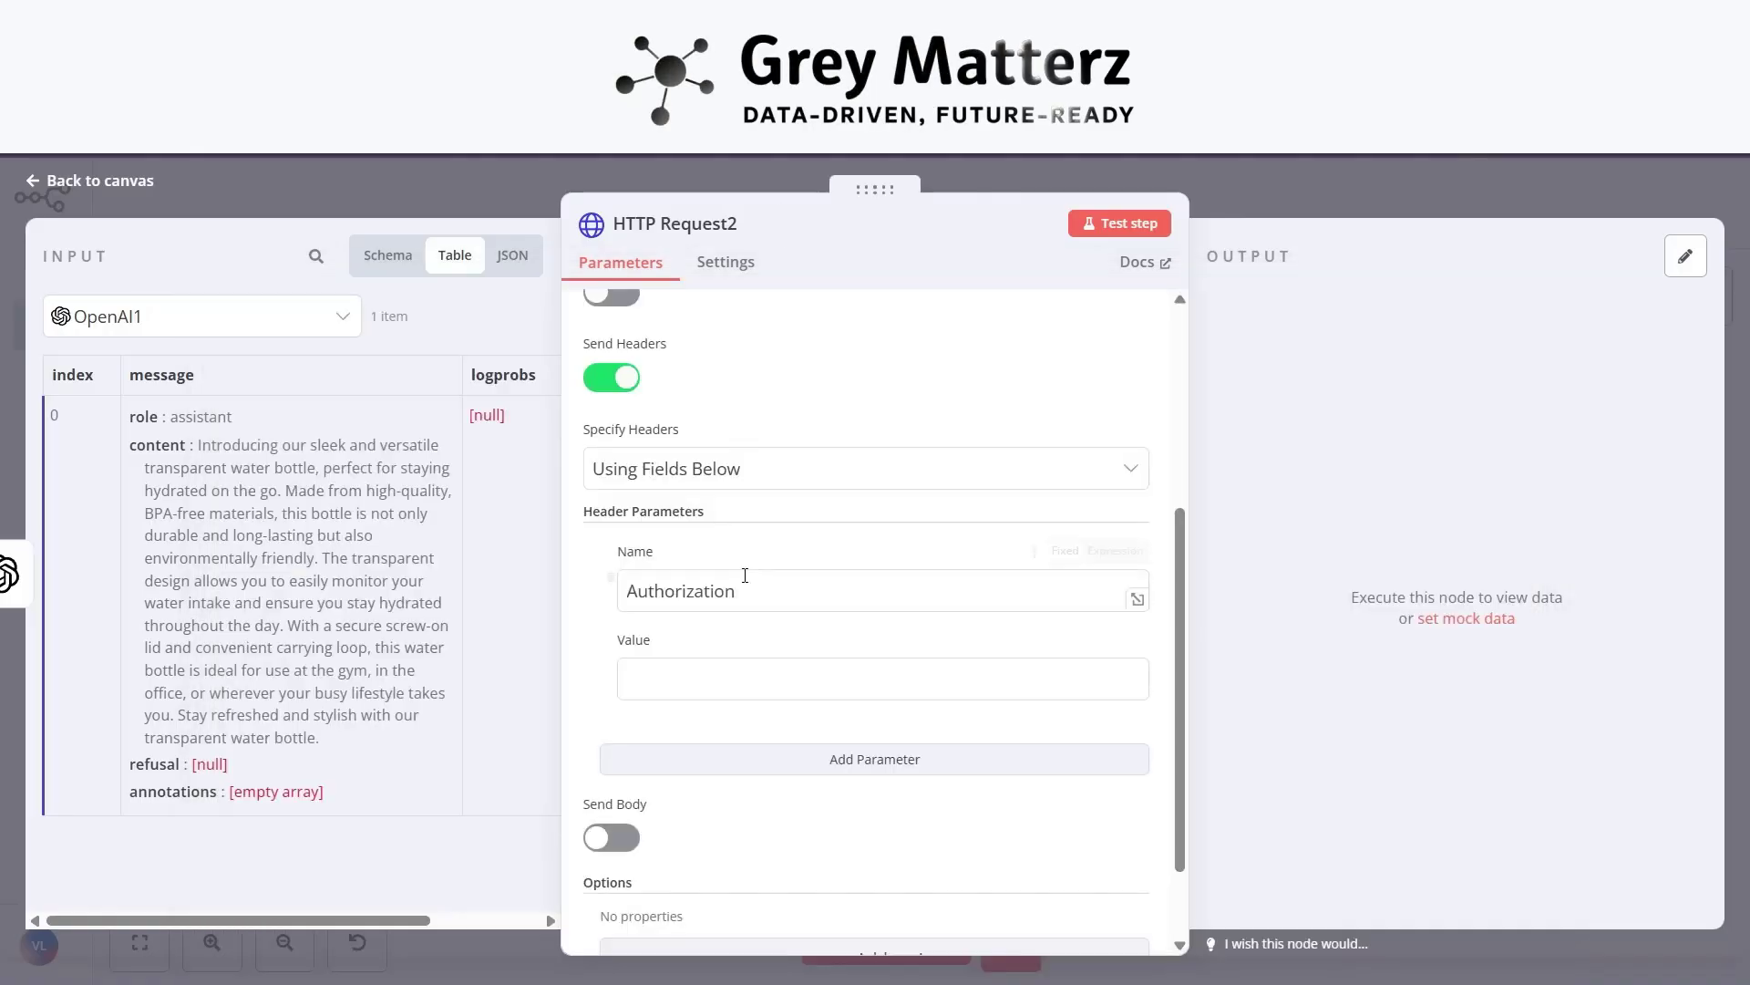
key("ctrl+v")
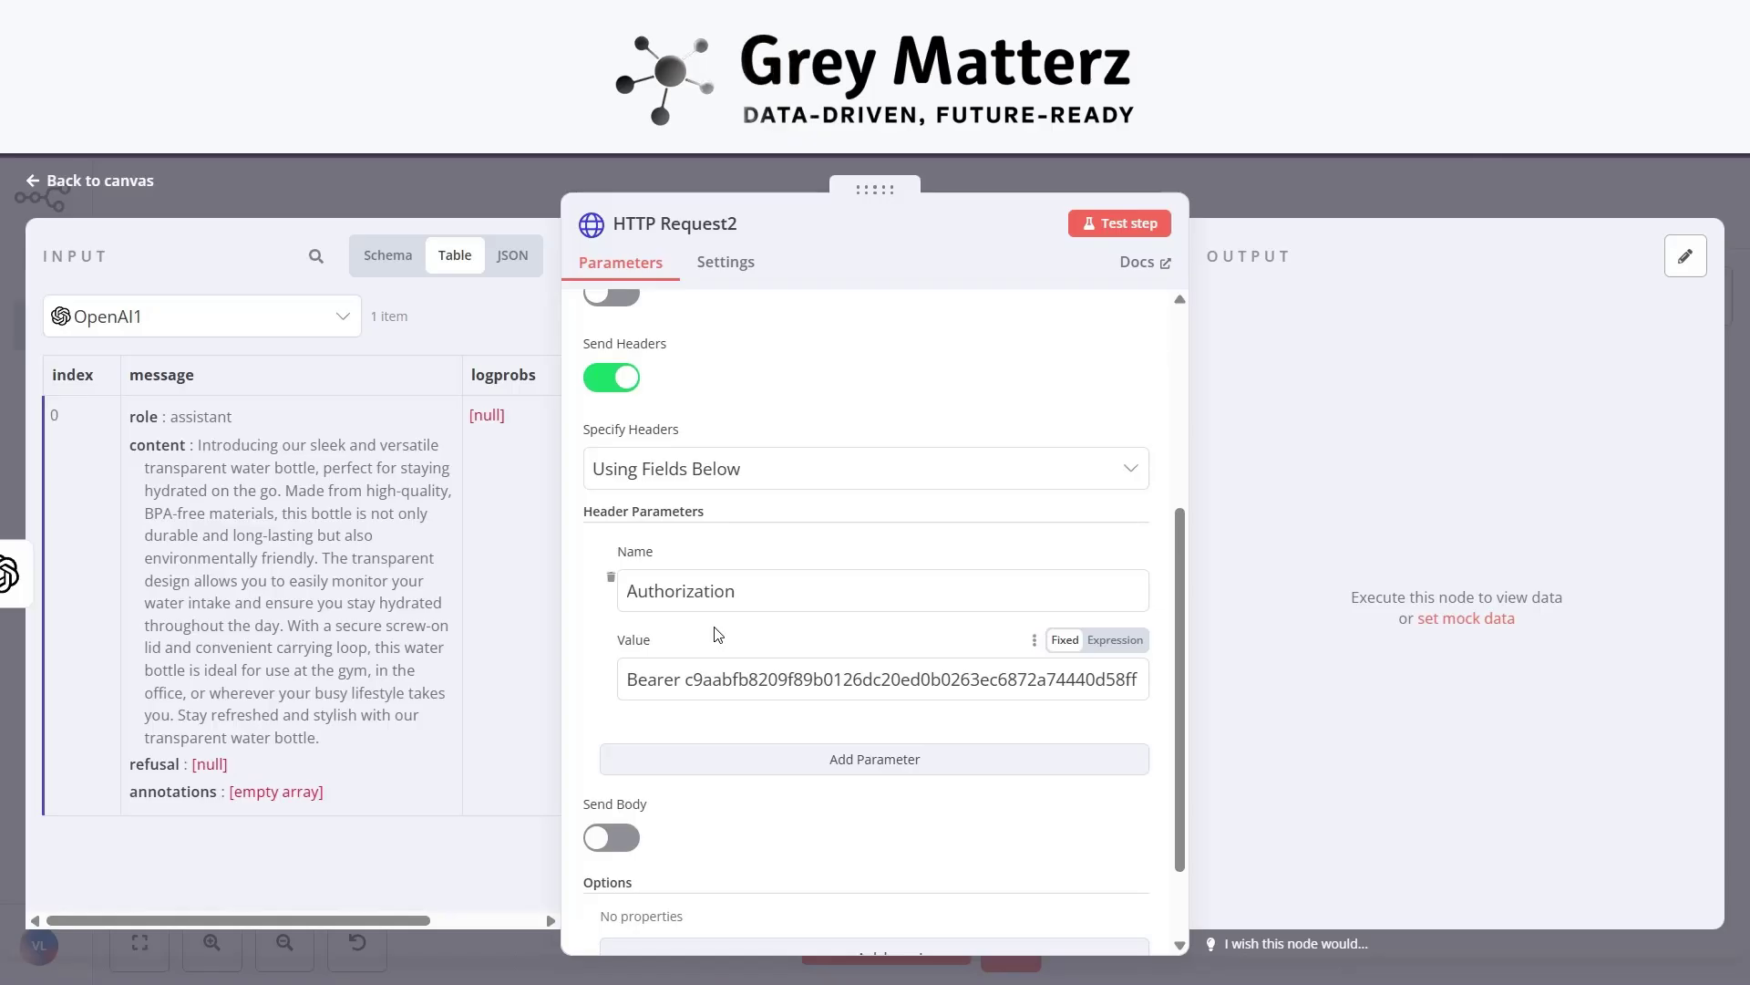
Add a second header parameter named Content-Type with the value application/json.
left_click(875, 758)
scroll(926, 656, "down", 2)
left_click(681, 480)
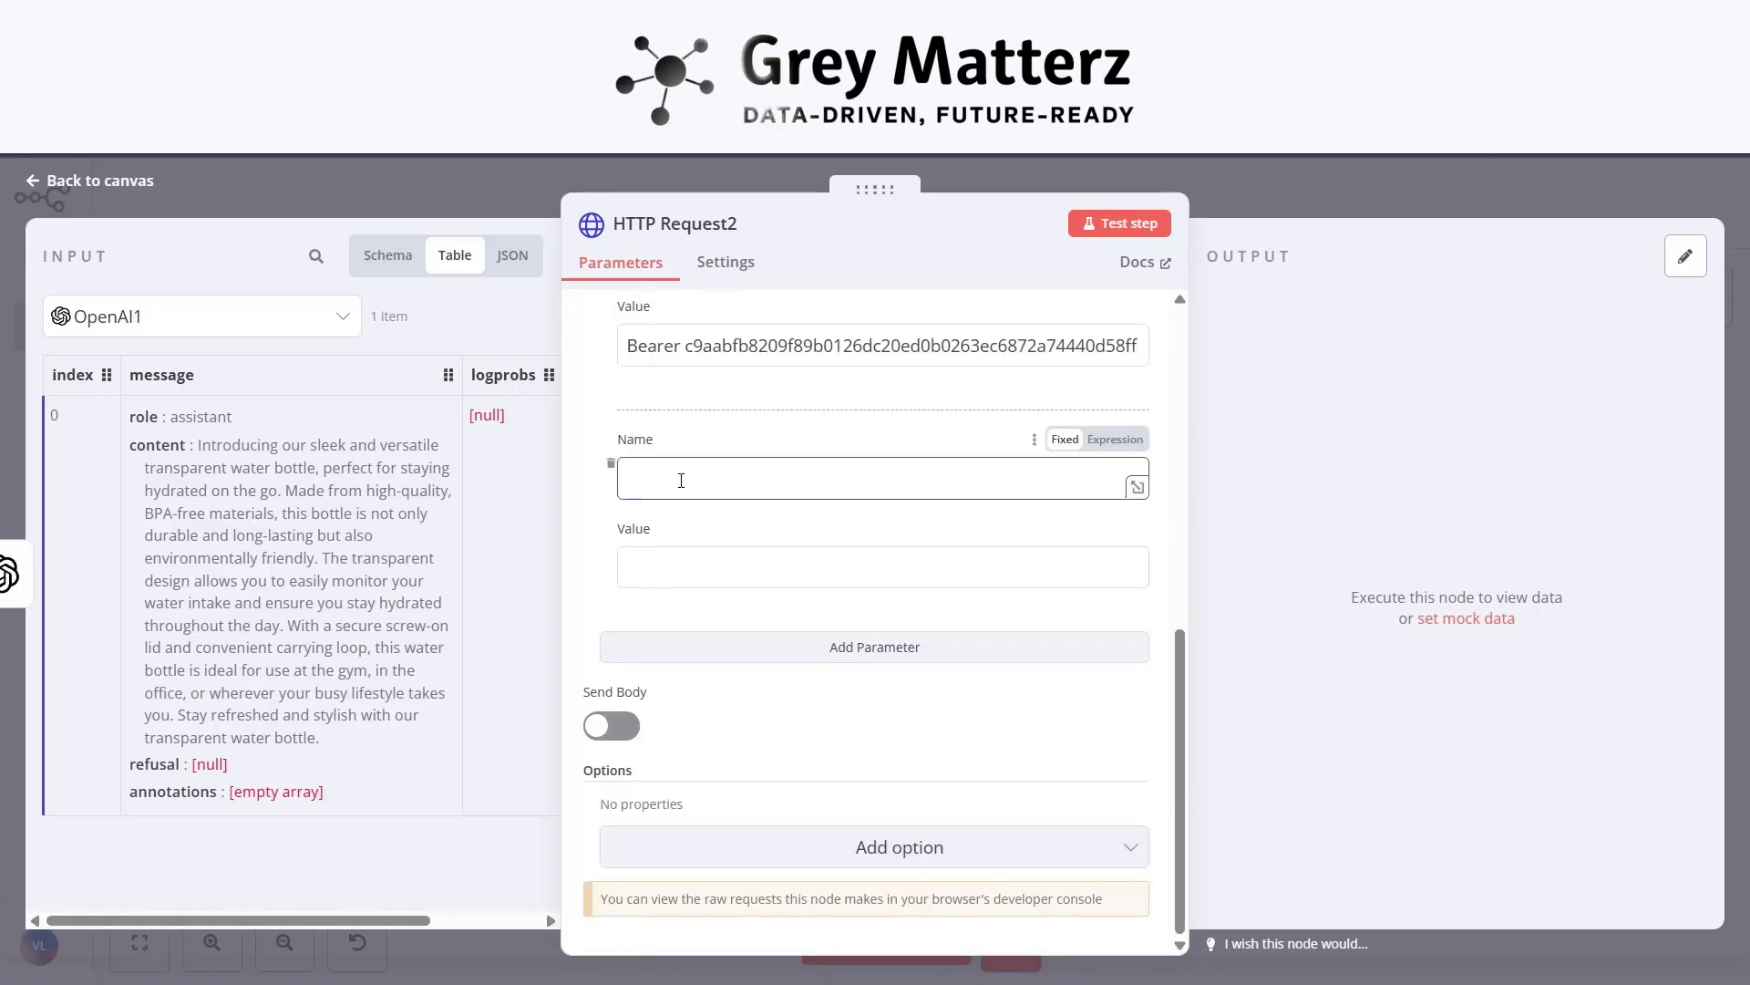
type("Cont")
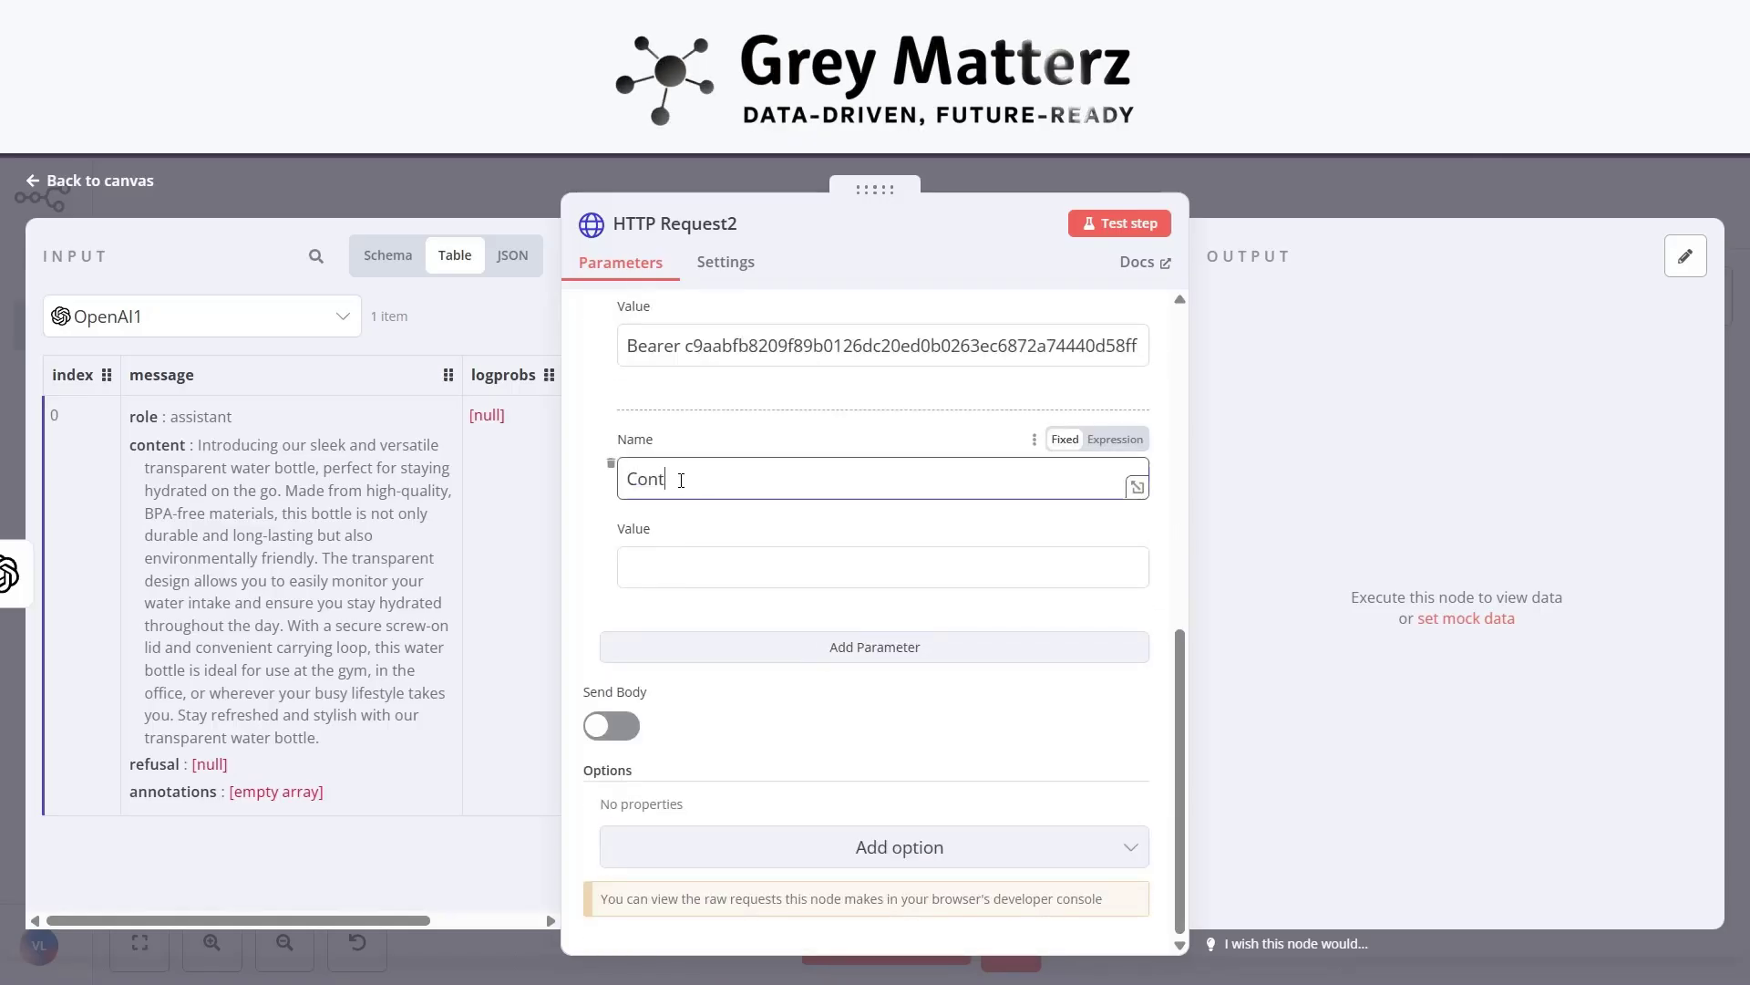
type("ent-")
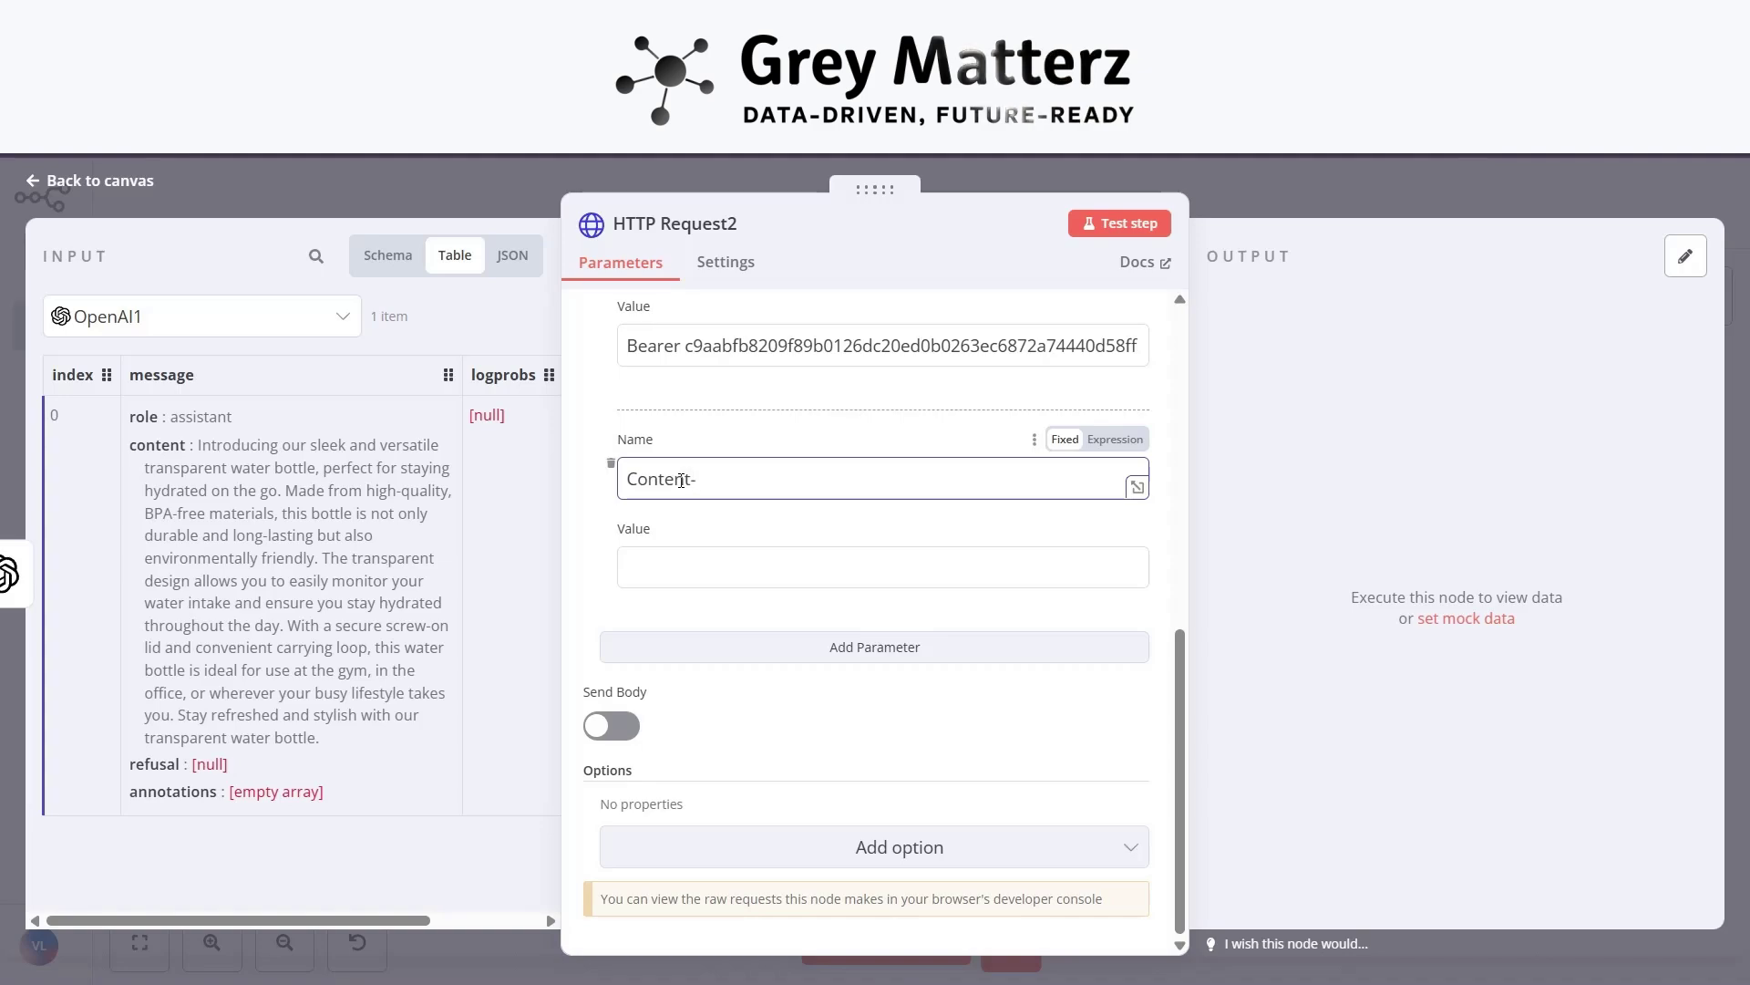
type("Type")
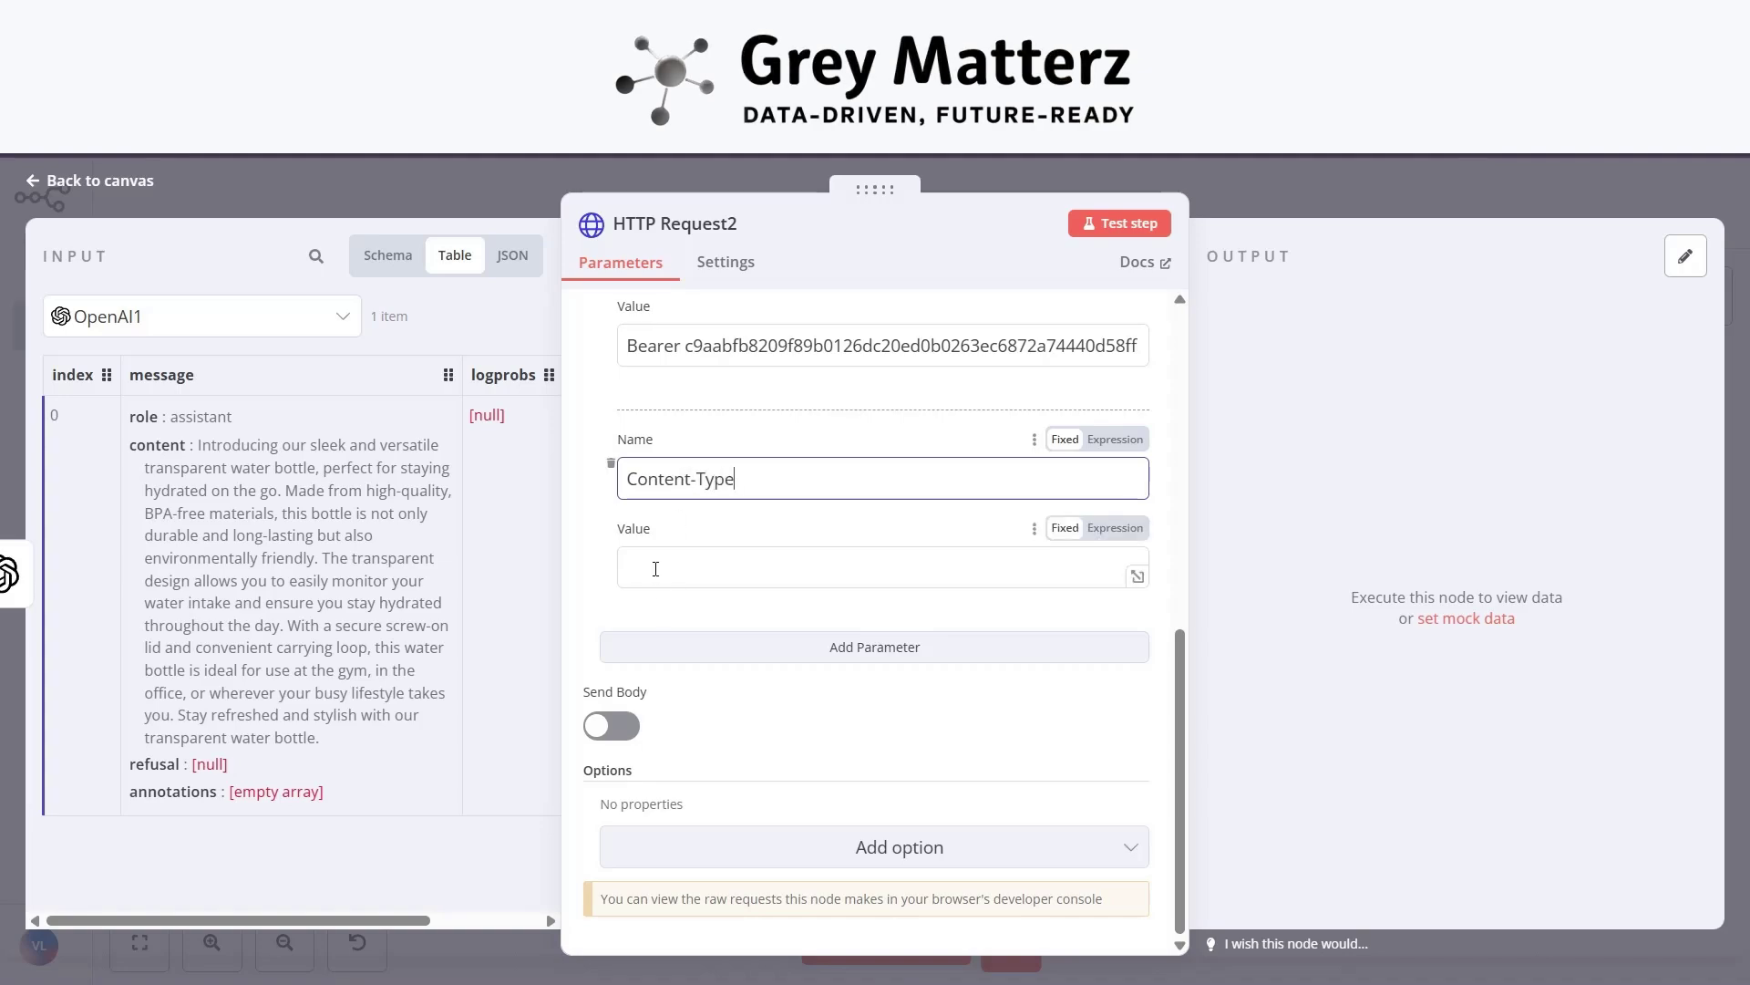
left_click(655, 569)
type("applicati")
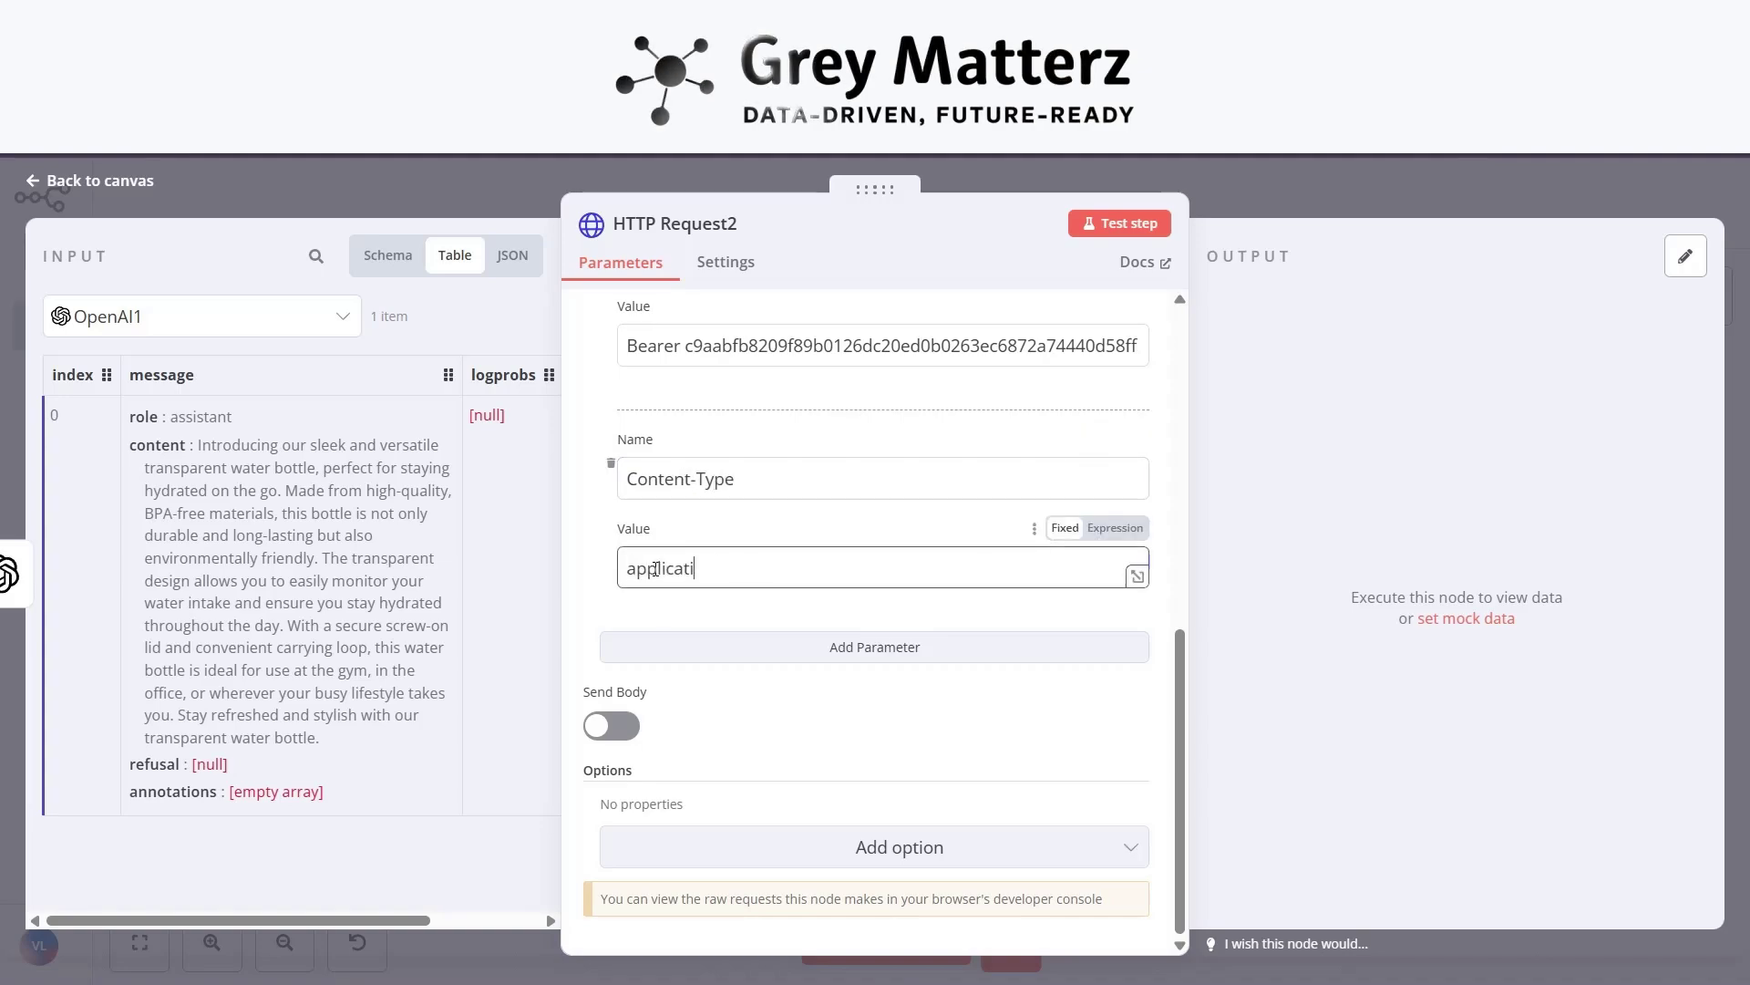
type("on/json")
Enable sending a body for the request and specify the body using JSON.
left_click(610, 726)
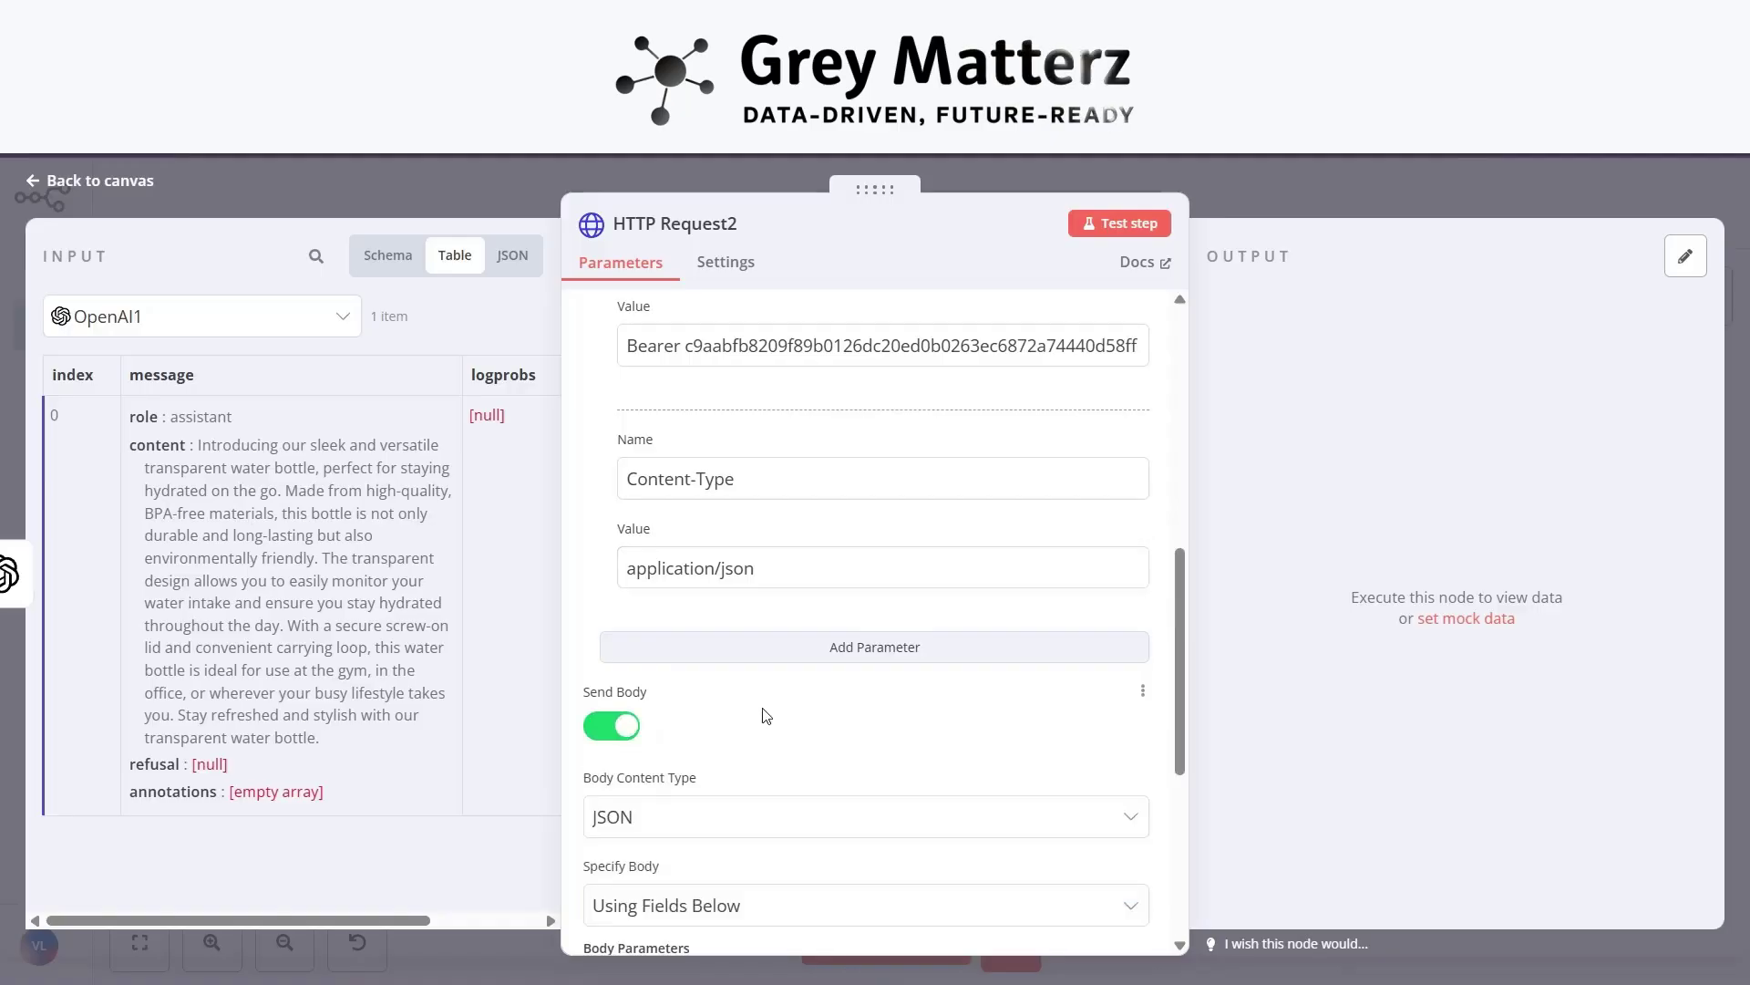
scroll(766, 715, "down", 3)
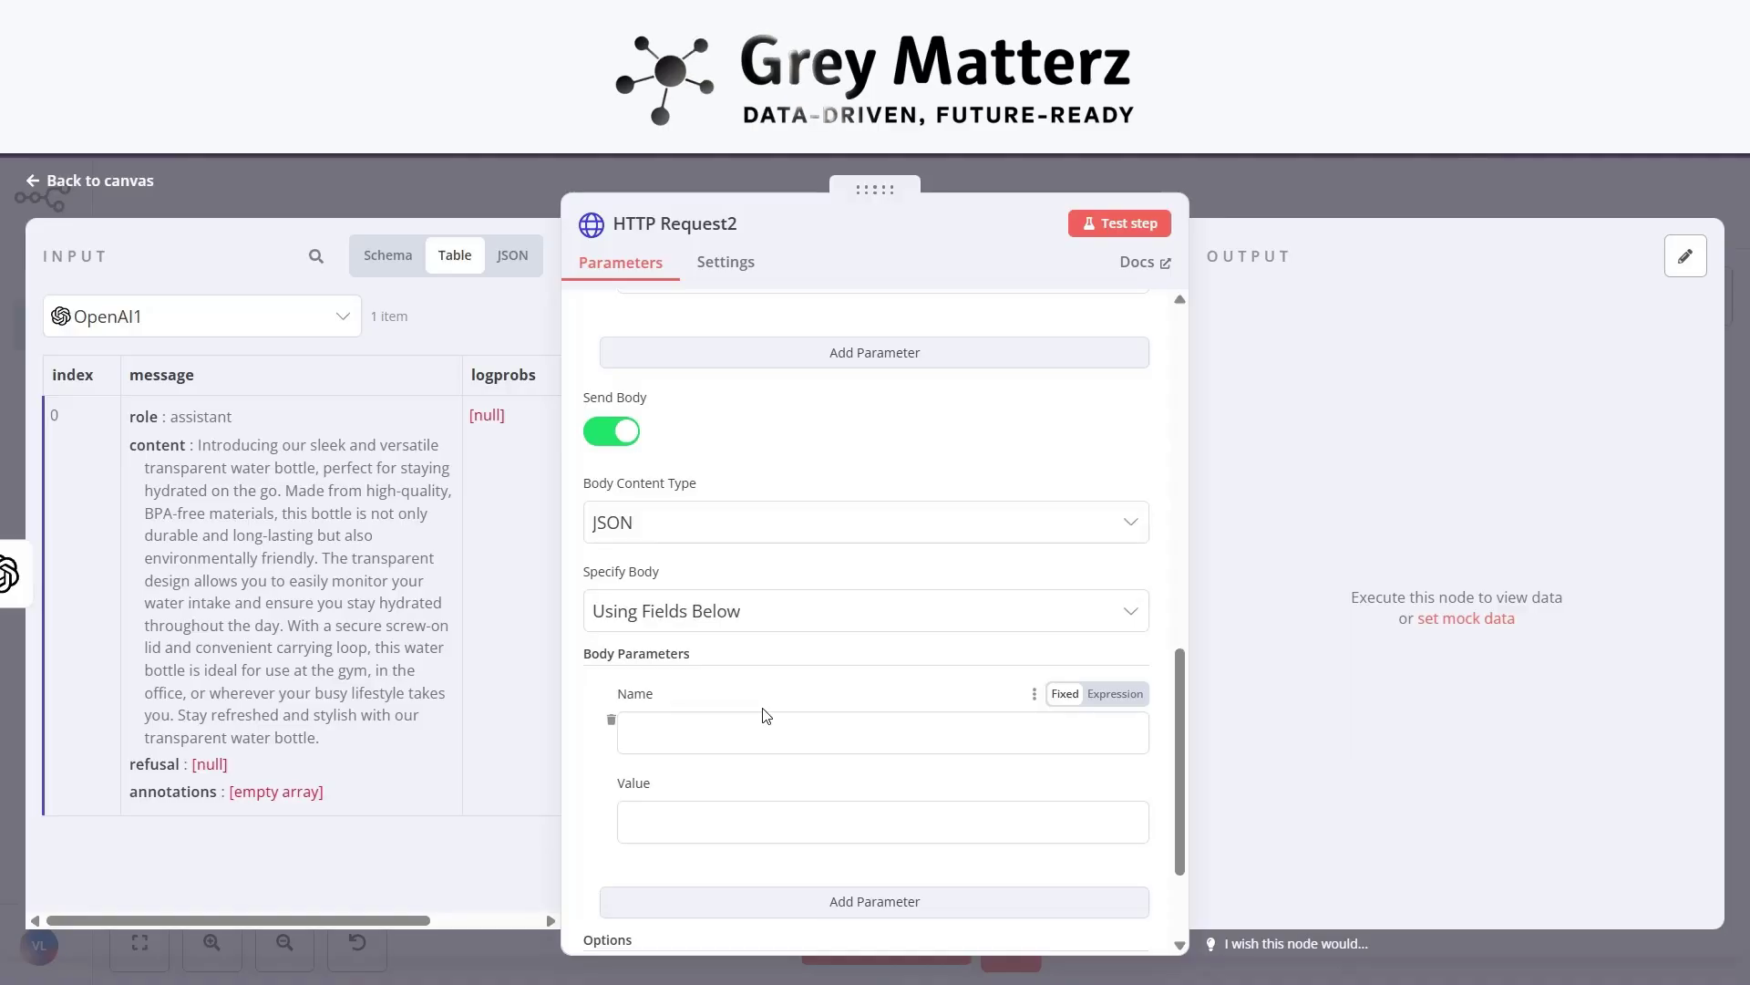
left_click(740, 611)
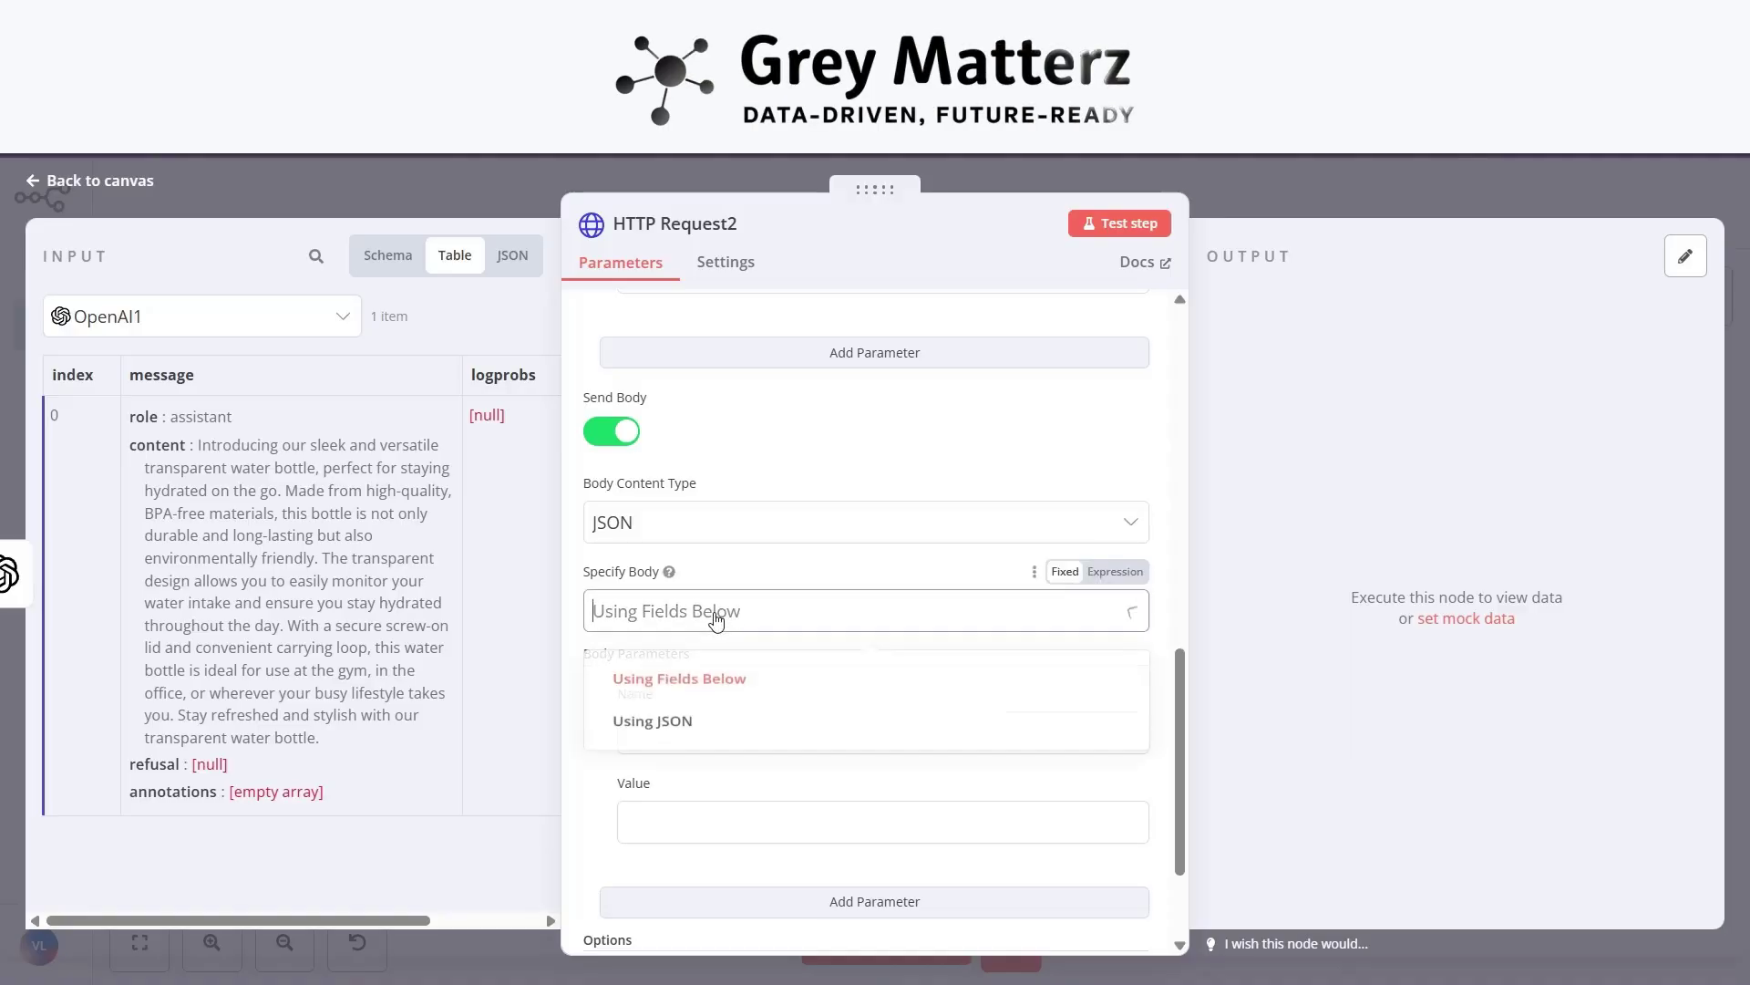
left_click(723, 728)
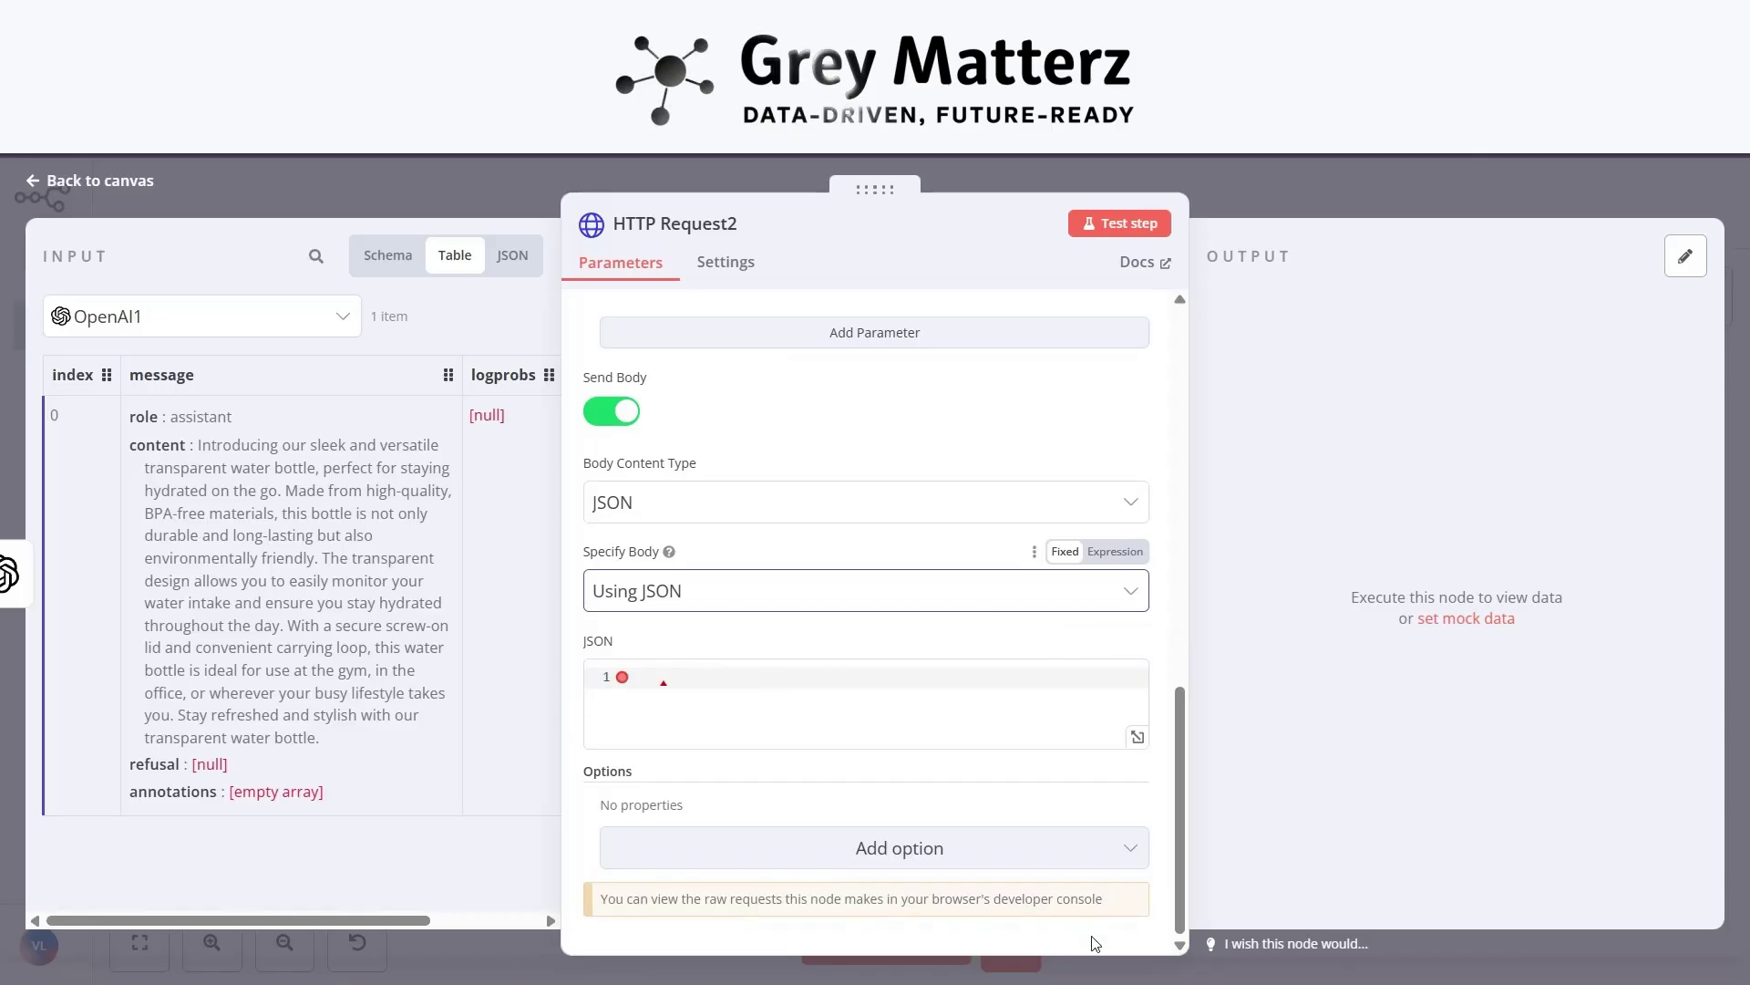
Copy the JSON request body with format, metadata and params from the Notepad notes into the node's JSON body.
key("alt+Tab")
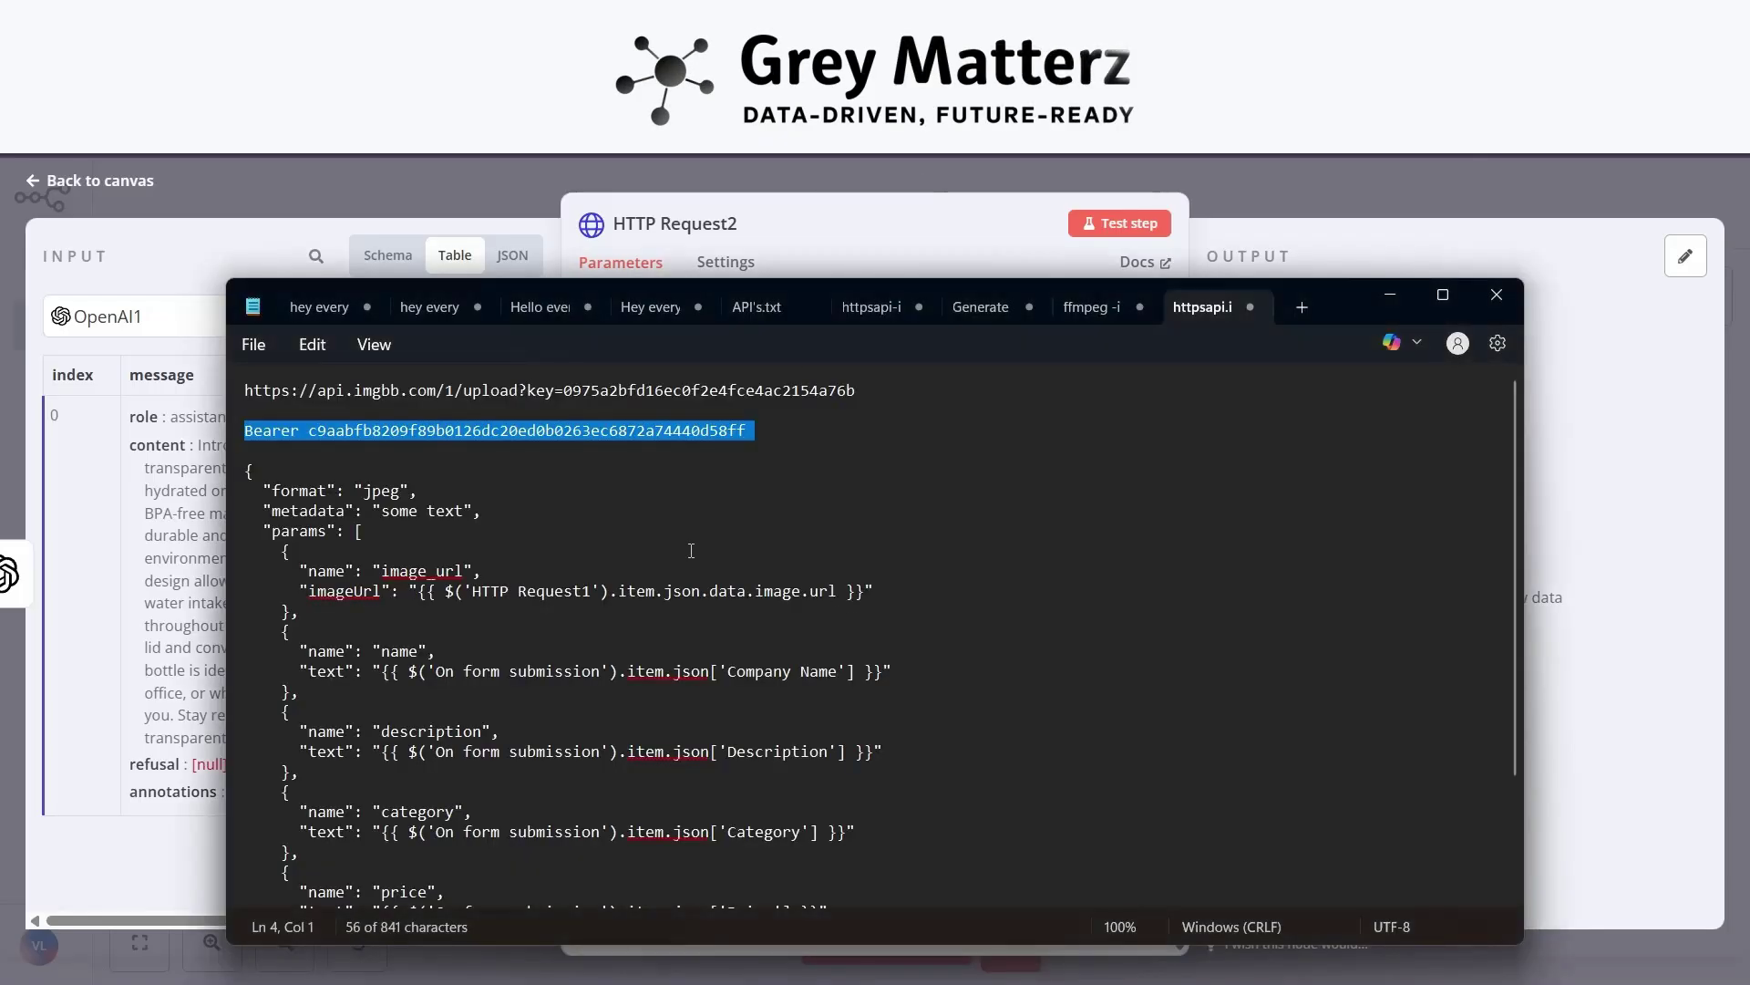
left_click_drag(249, 459, 375, 902)
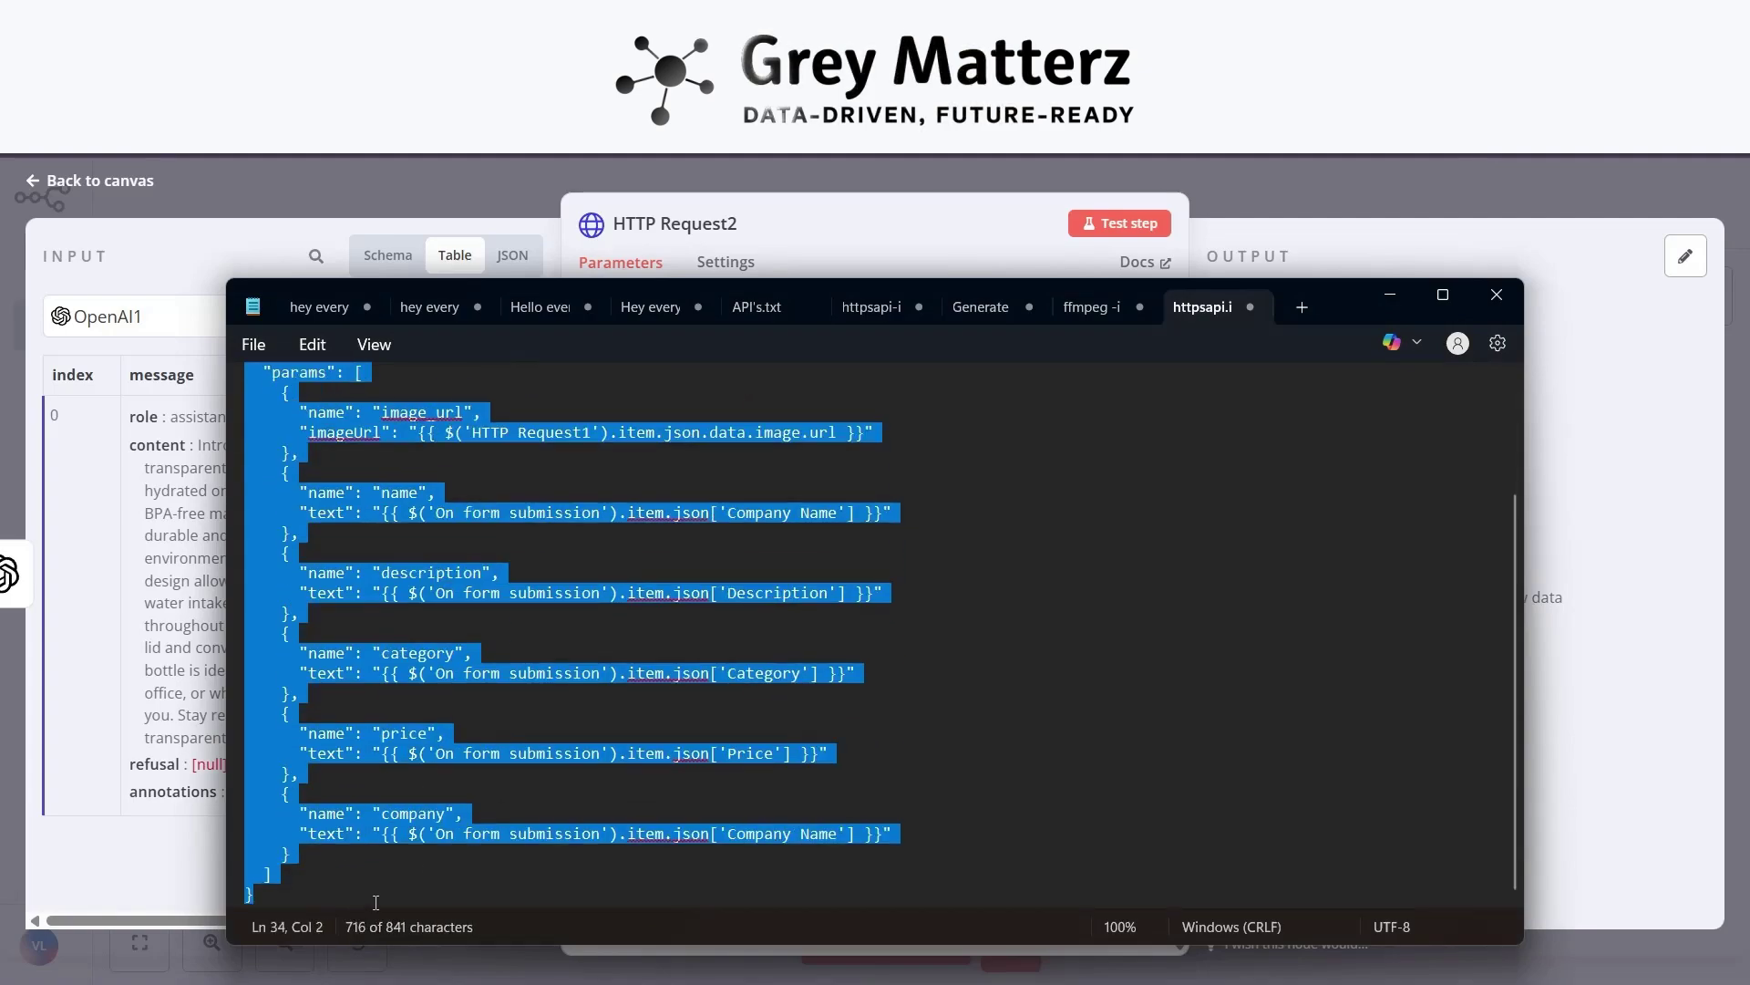
left_click(1390, 299)
left_click(805, 583)
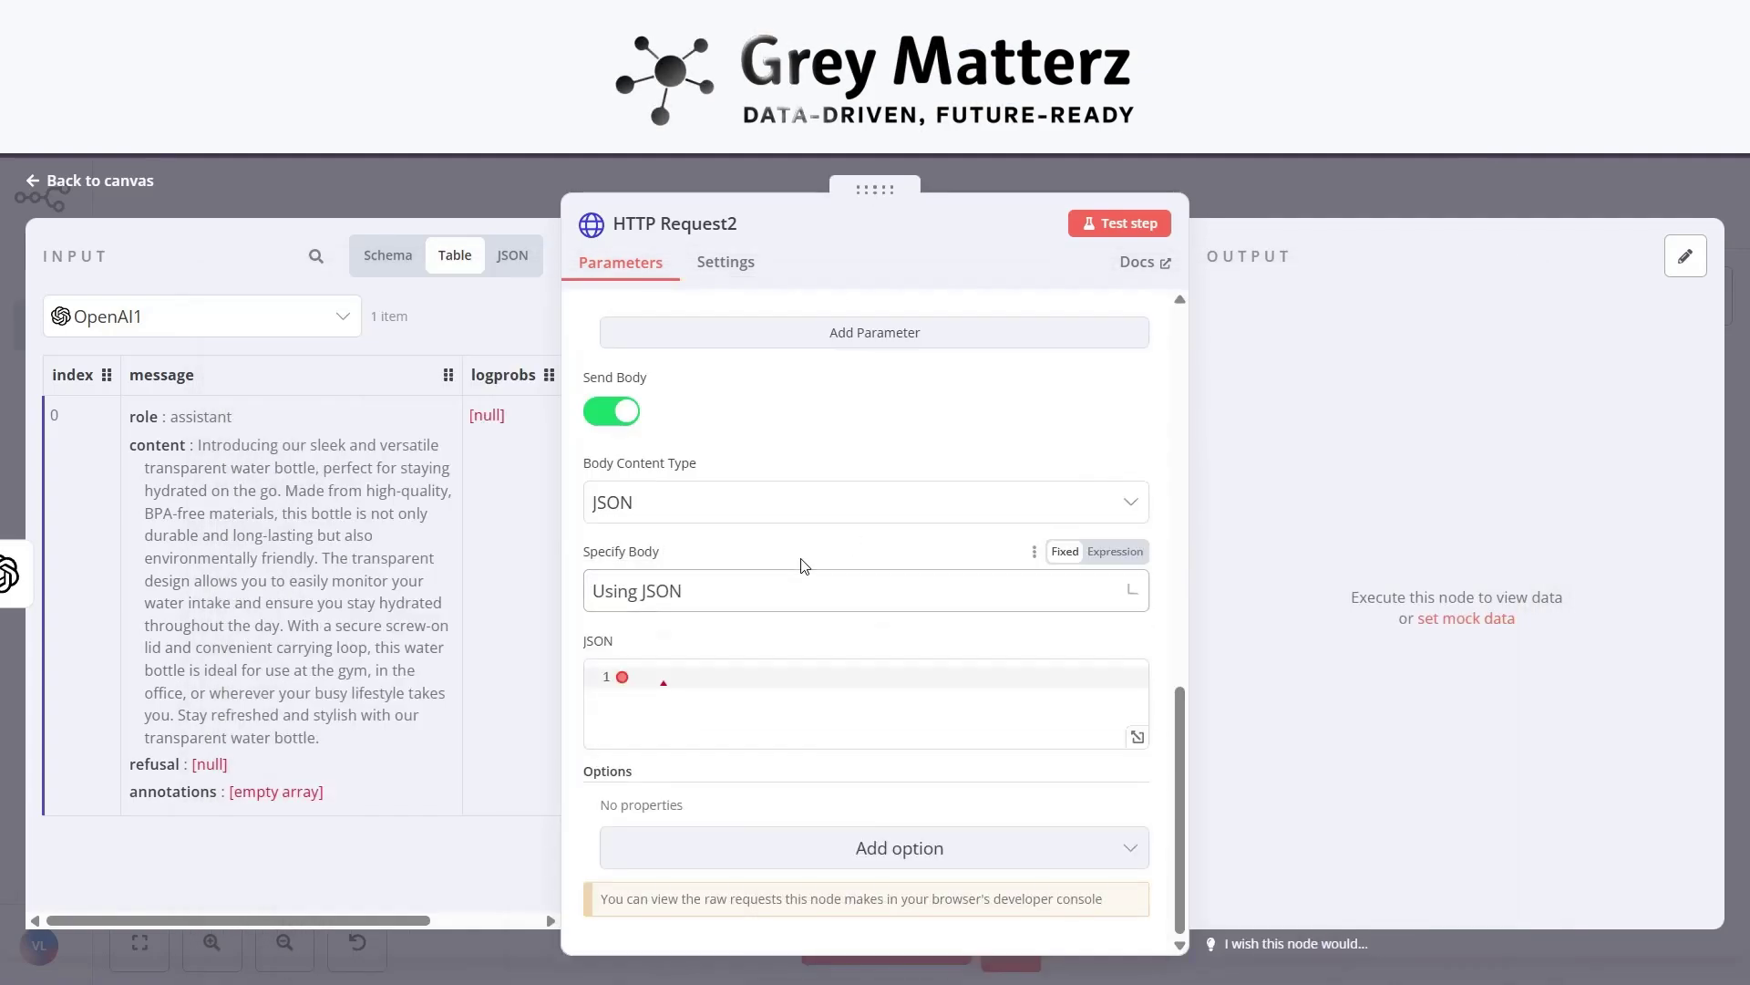
left_click(703, 703)
key("ctrl+v")
scroll(792, 708, "up", 5)
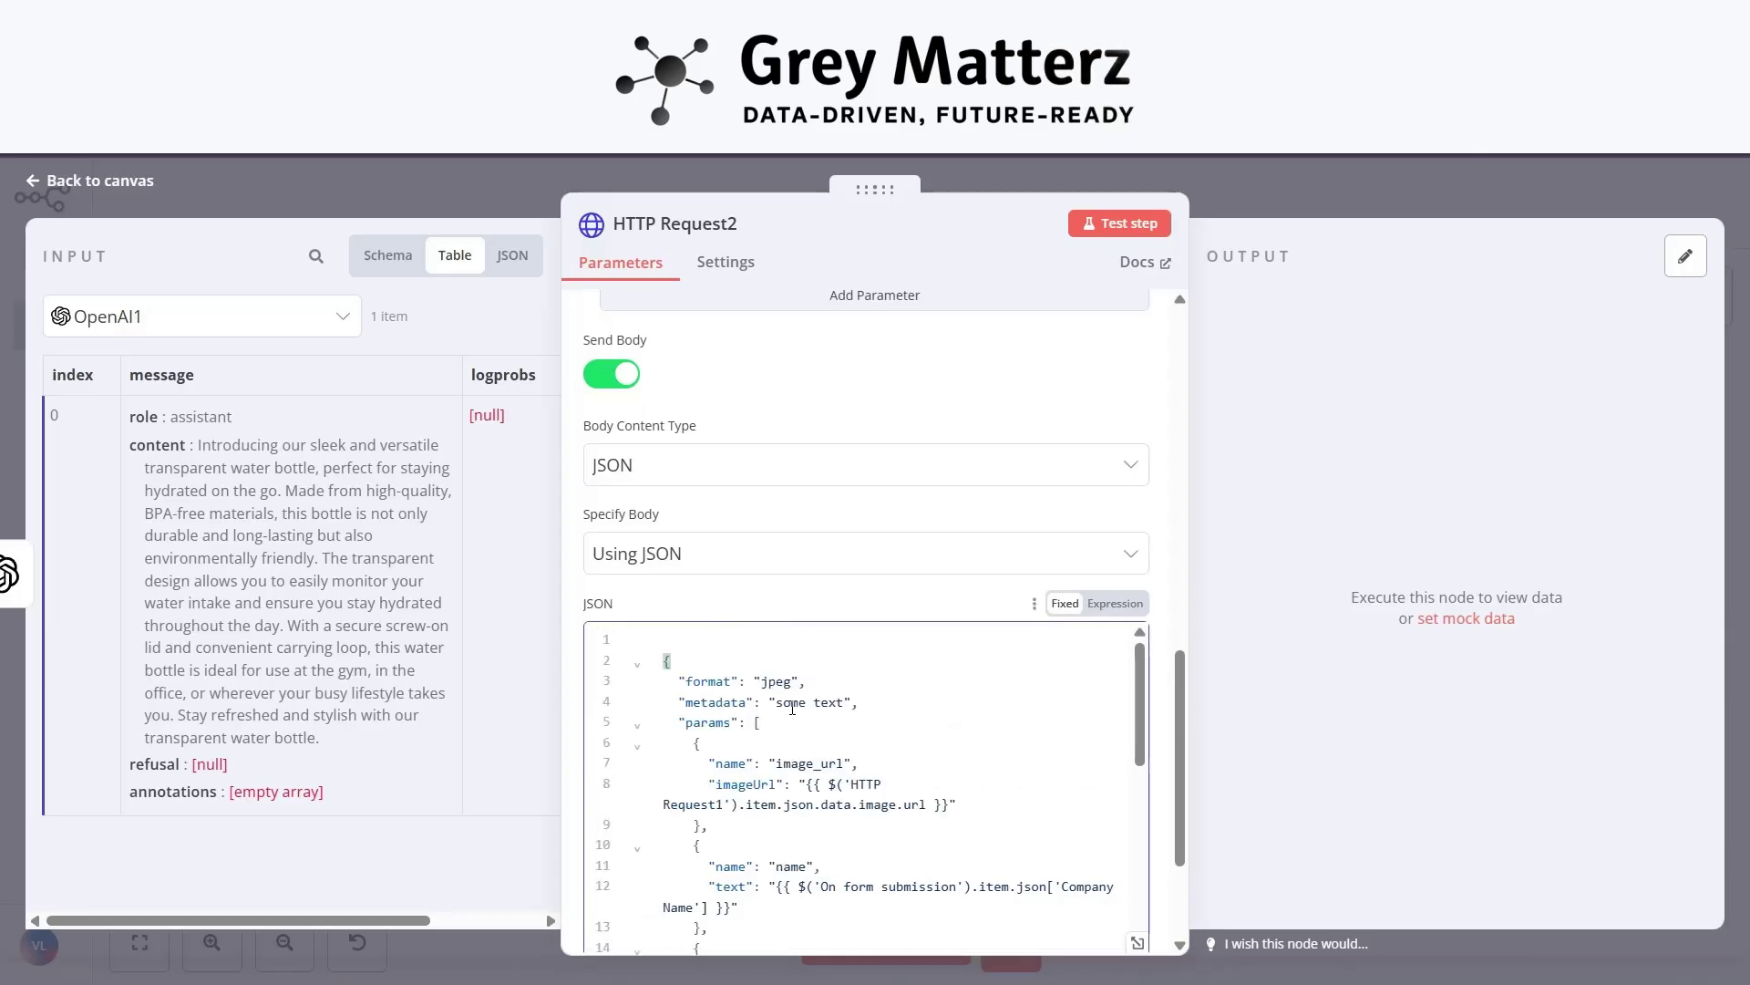
scroll(848, 496, "down", 2)
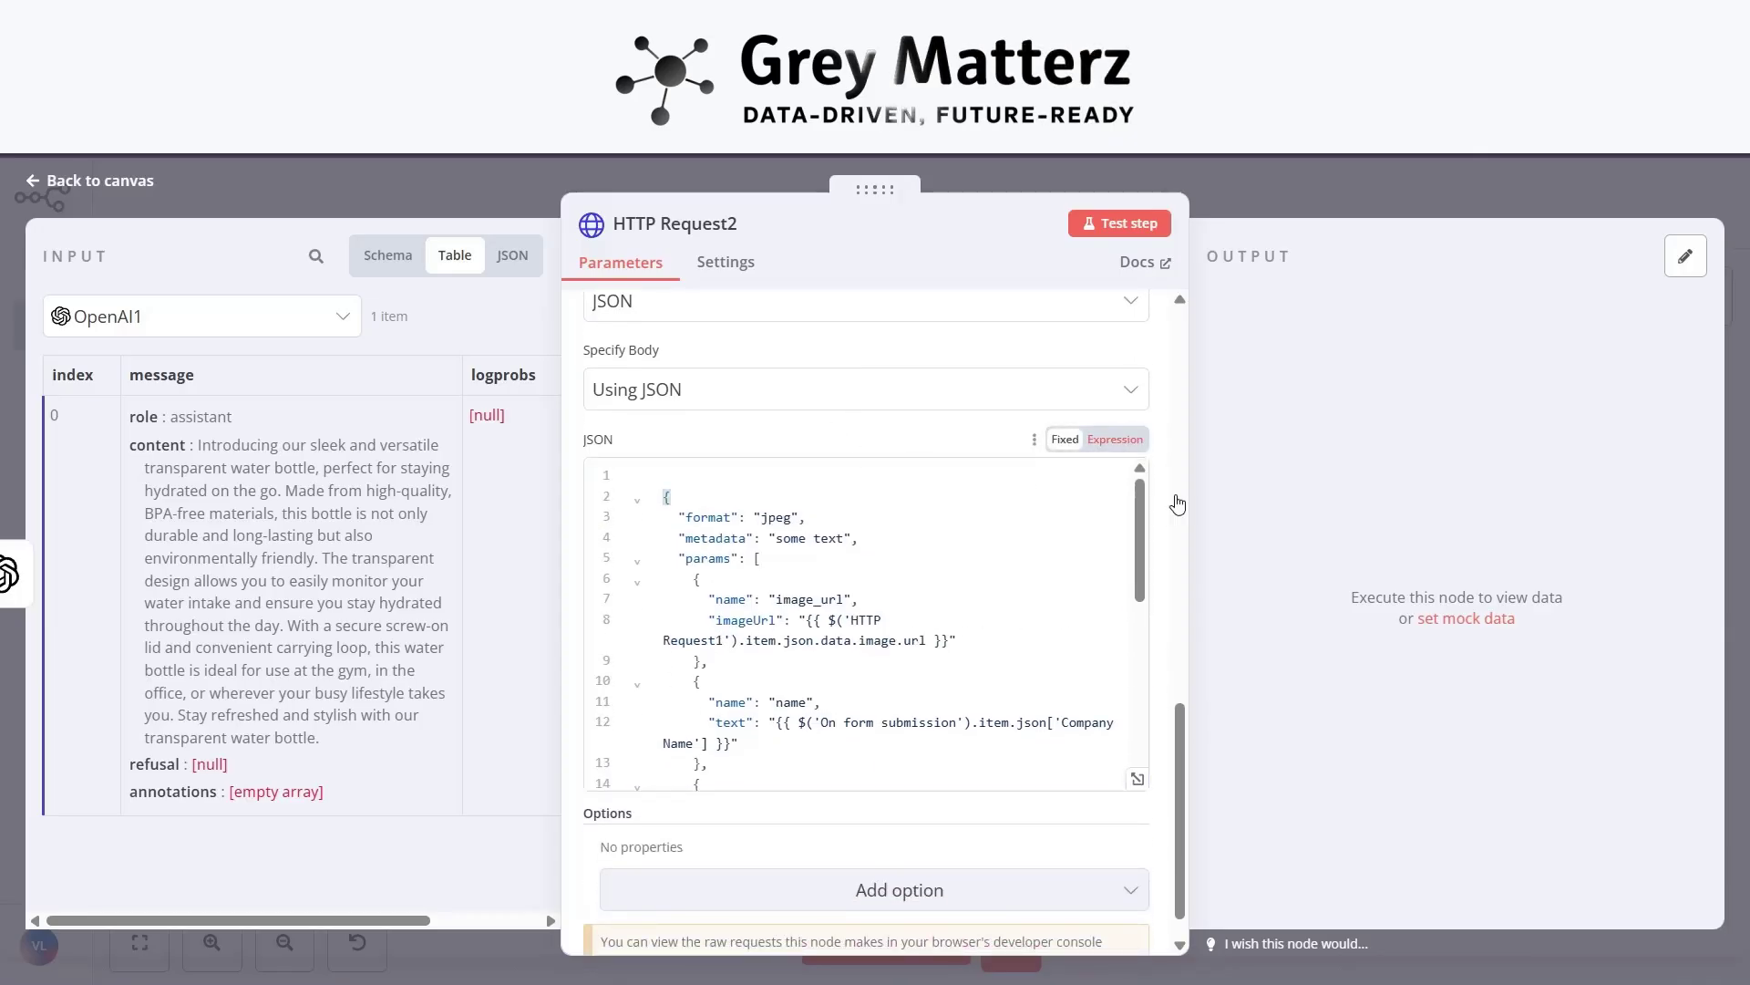
Switch the JSON body to an expression, open it in the expanded editor, and remove the blank line before the opening brace.
left_click(1115, 439)
left_click(1139, 720)
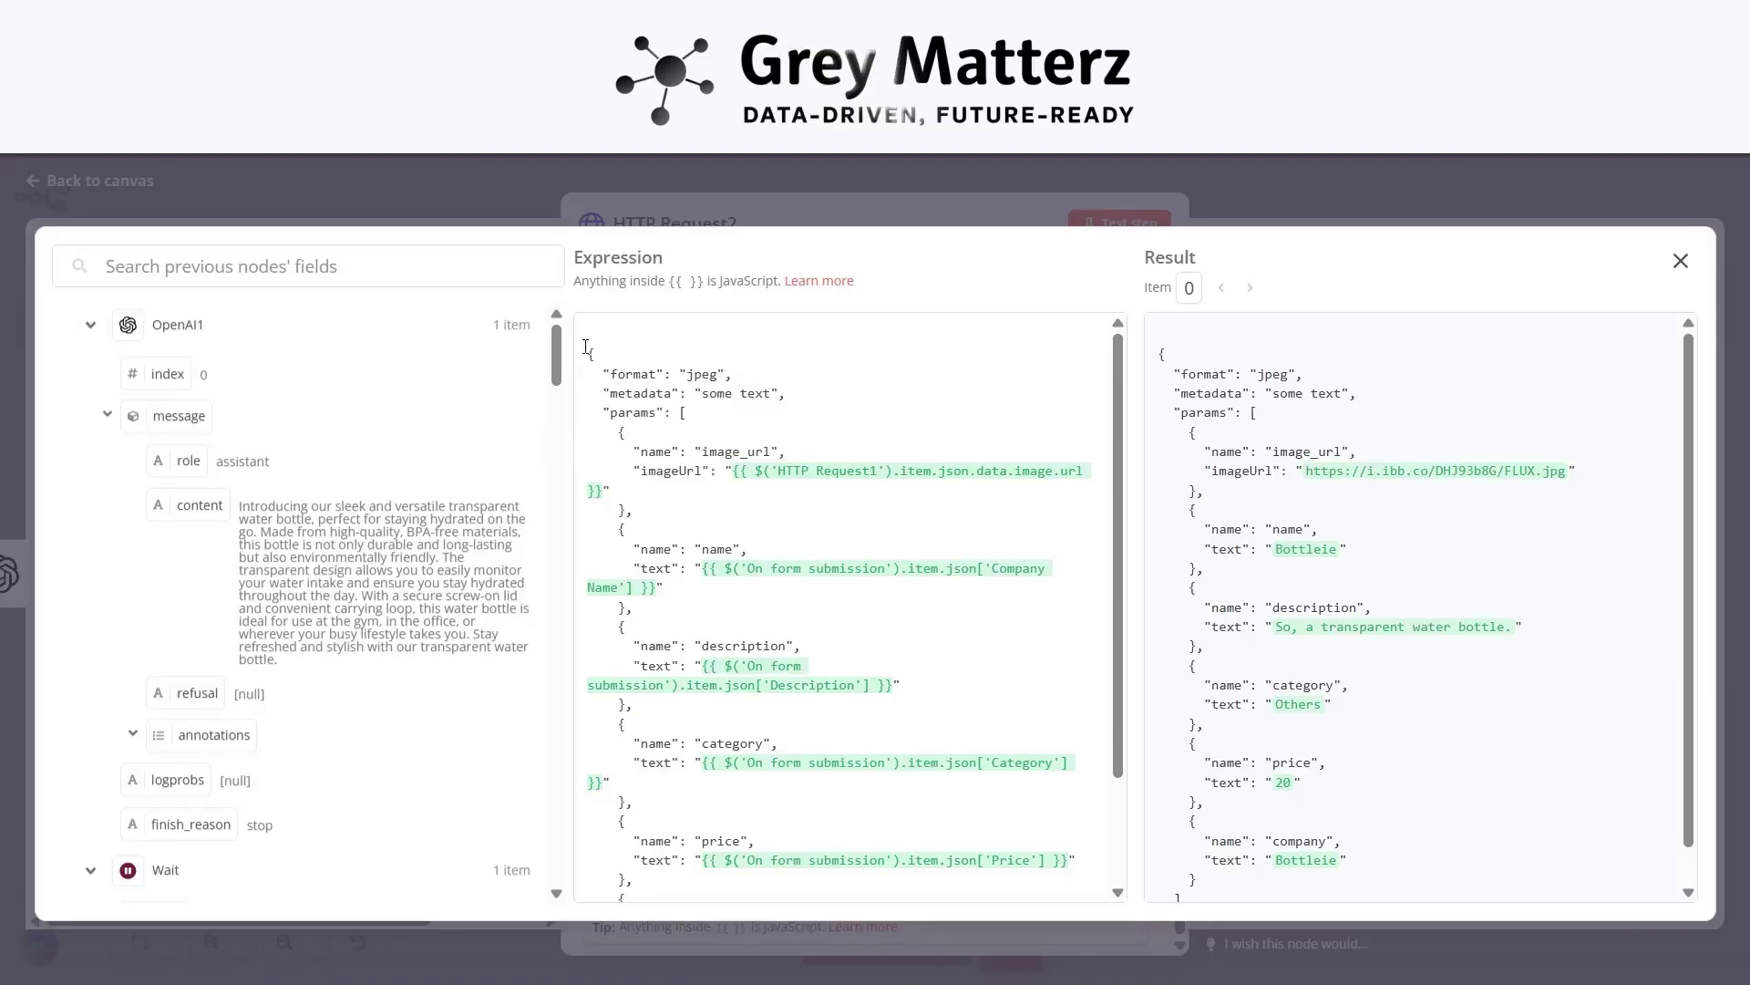
left_click(595, 332)
scroll(871, 477, "down", 1)
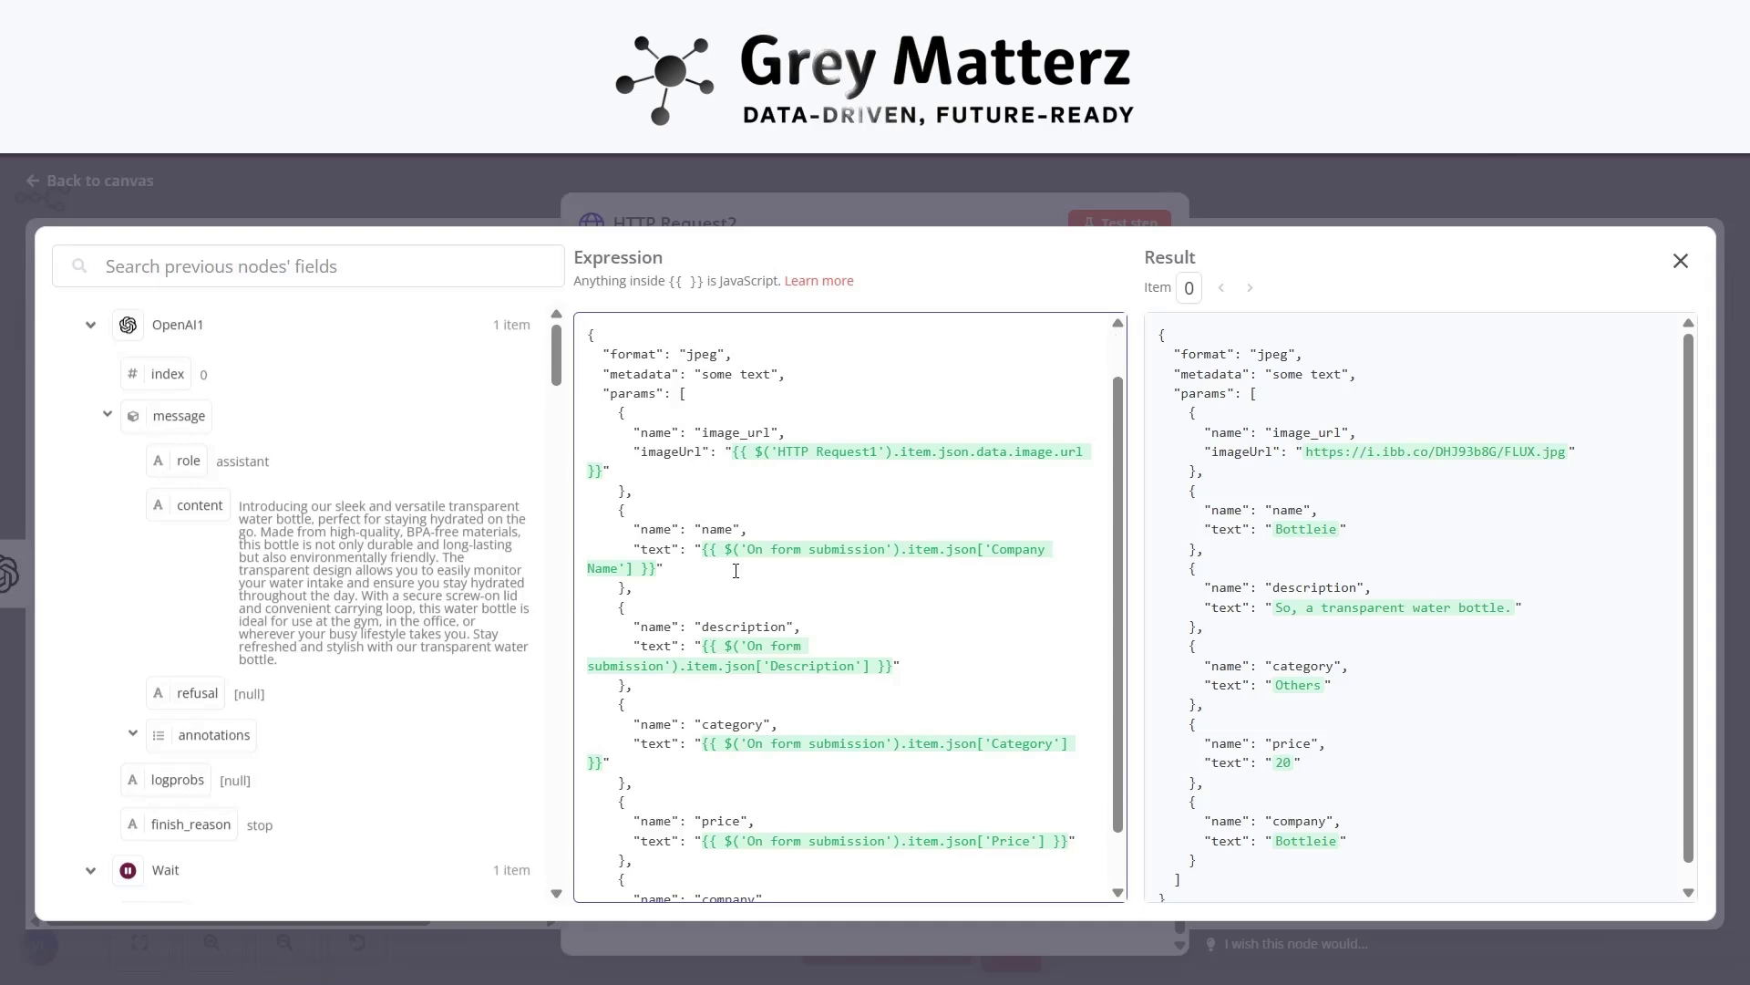
Replace the description param's text expression with {{ $('OpenAI1').item.json.message.content }} and close the expanded expression editor.
scroll(875, 536, "down", 2)
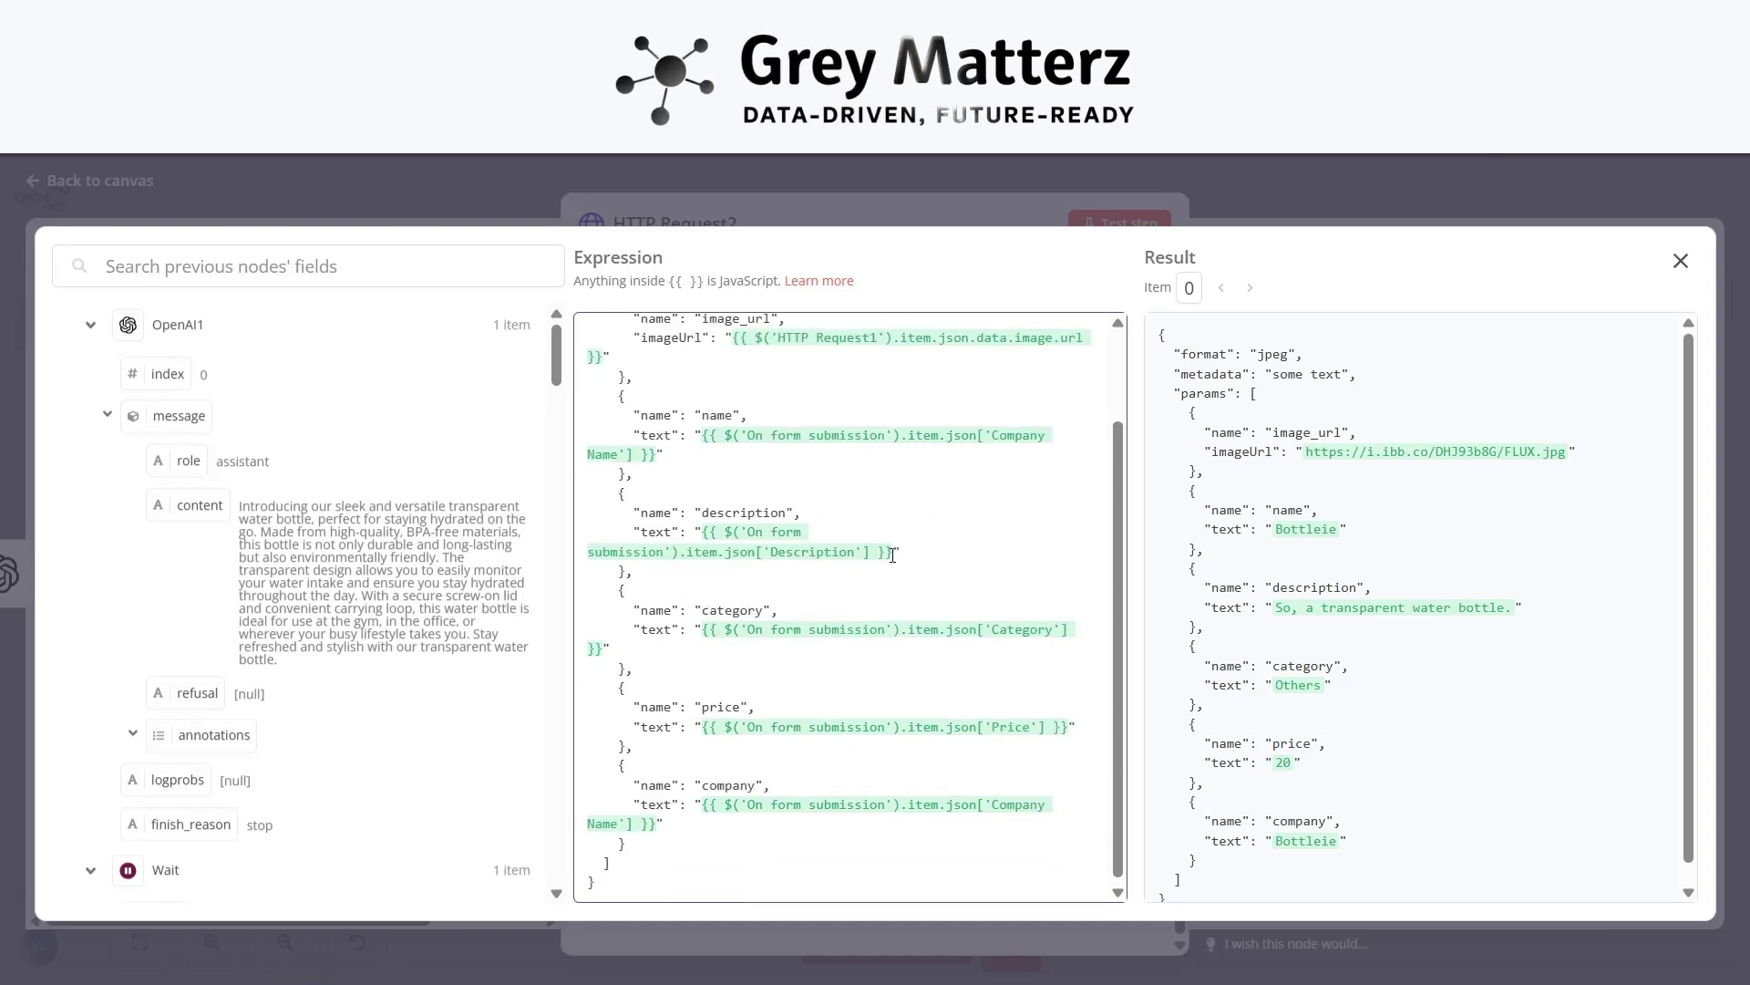
left_click_drag(892, 553, 773, 529)
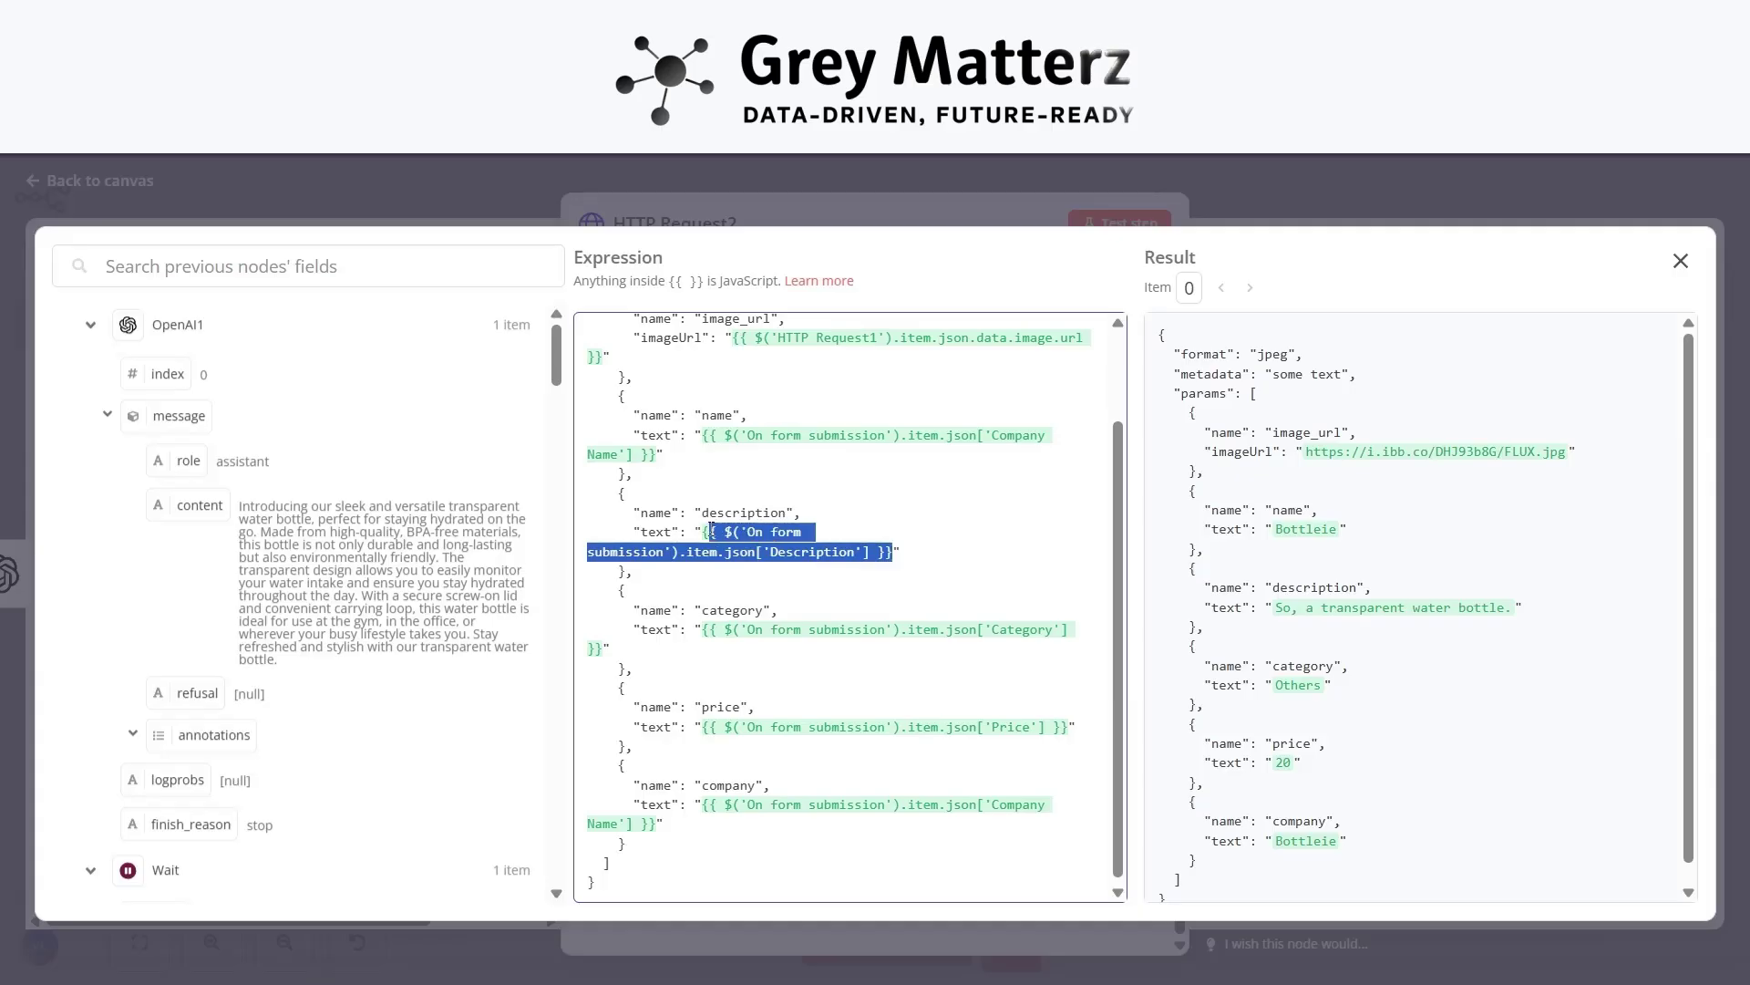
key("BackSpace")
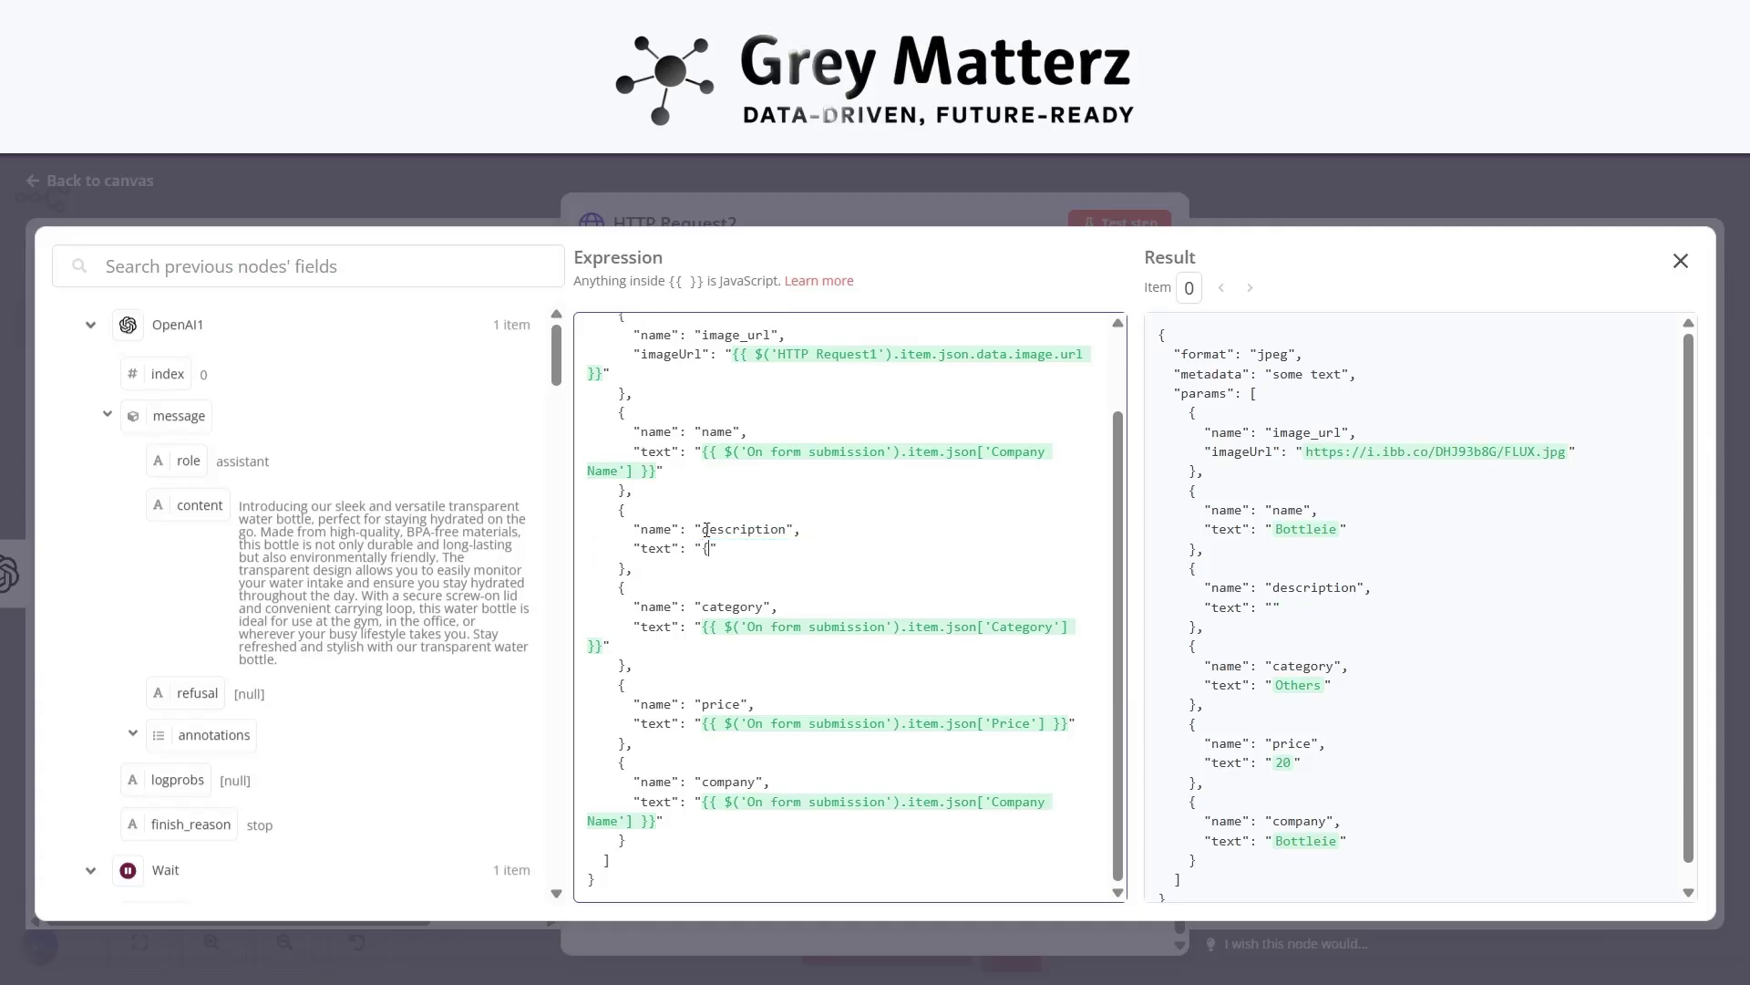
type("{ ")
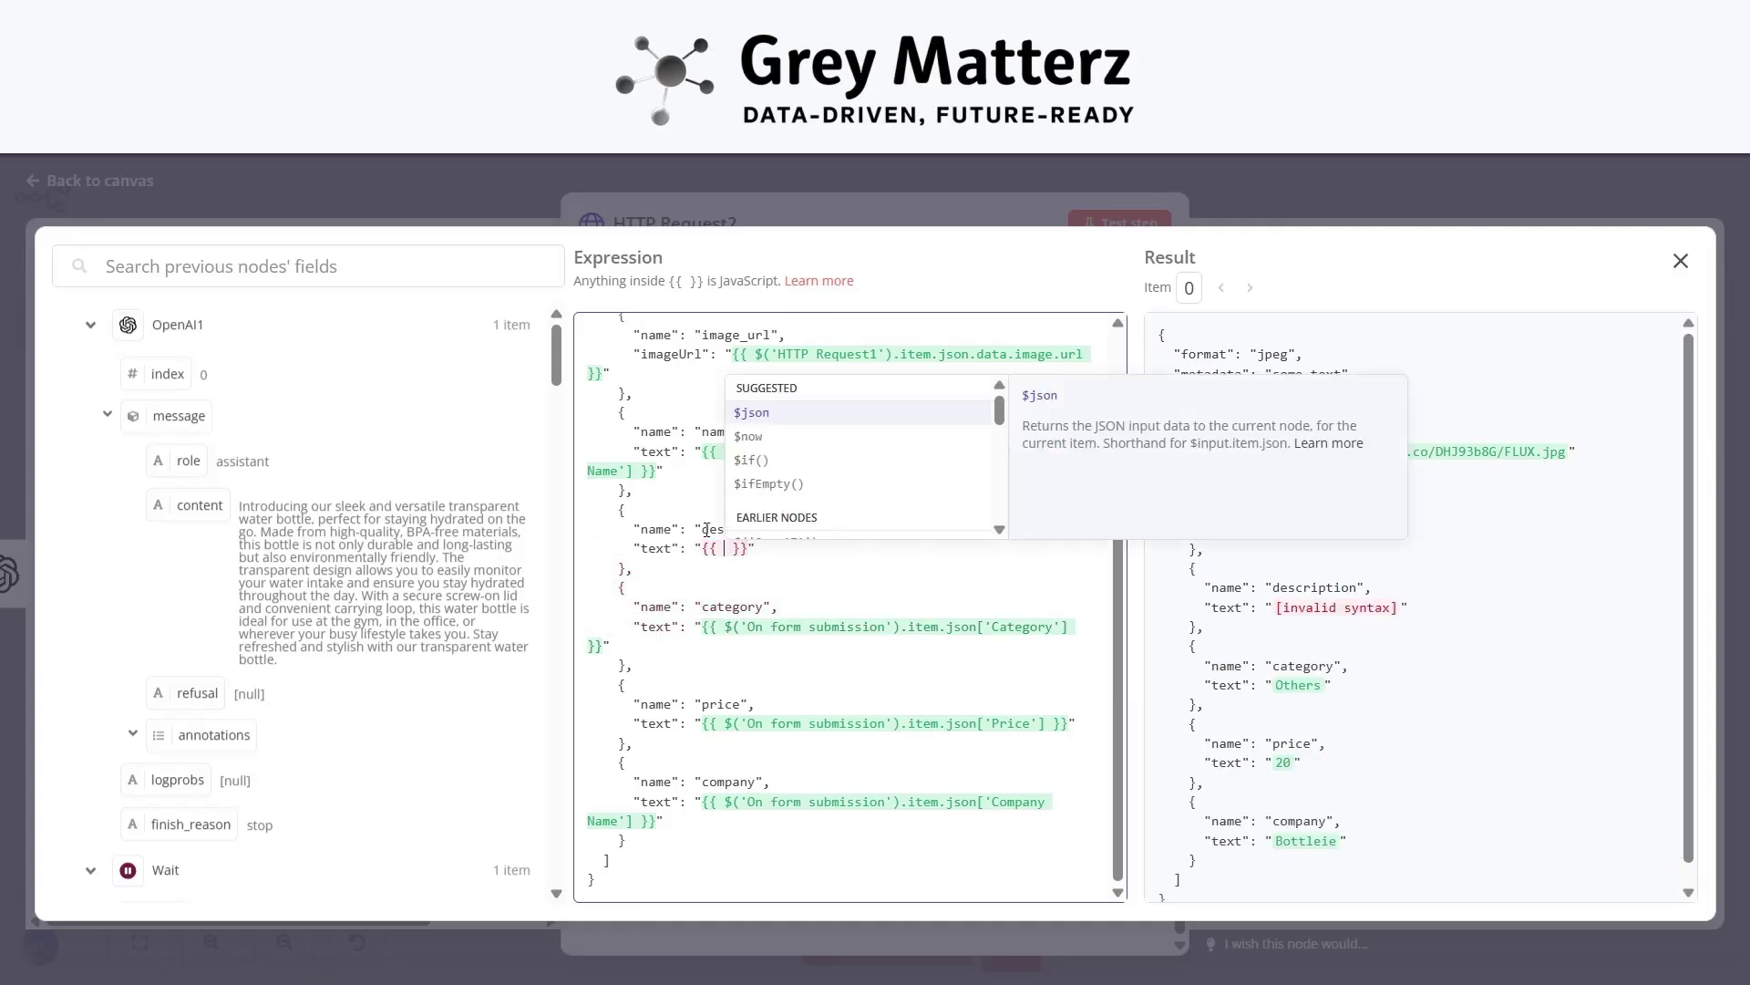
type("$(")
key("Return")
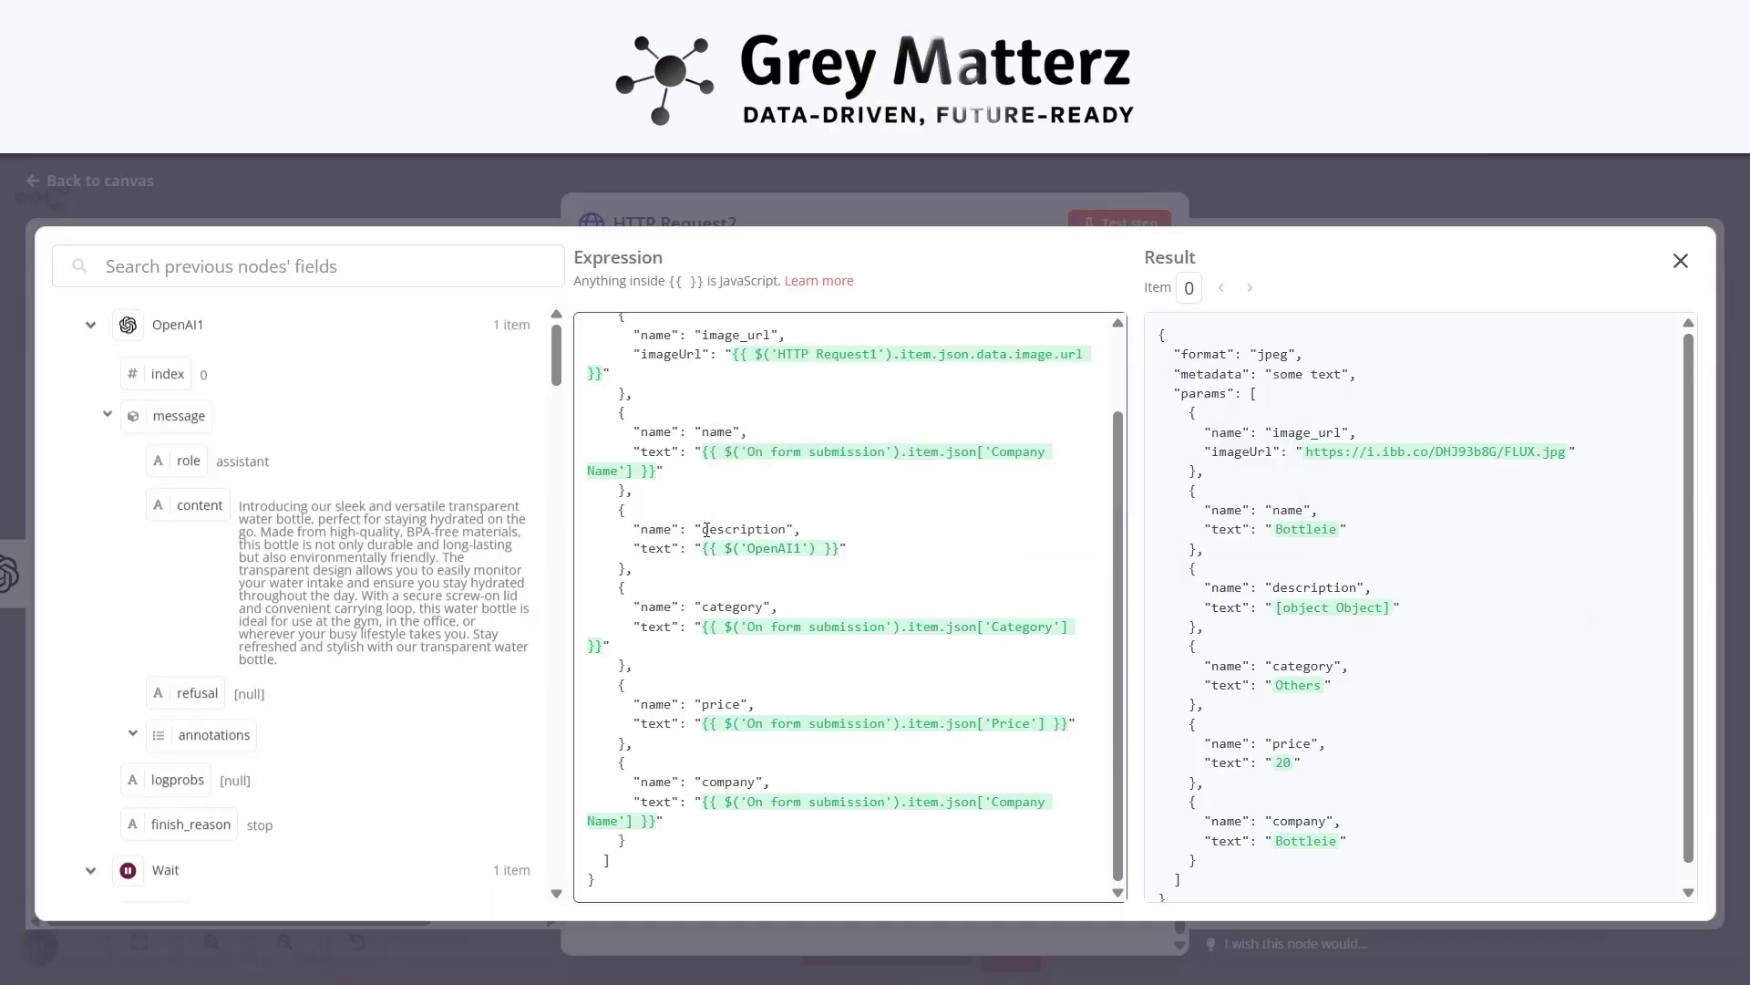
type(".")
key("Return")
type(".")
key("Return")
type(".")
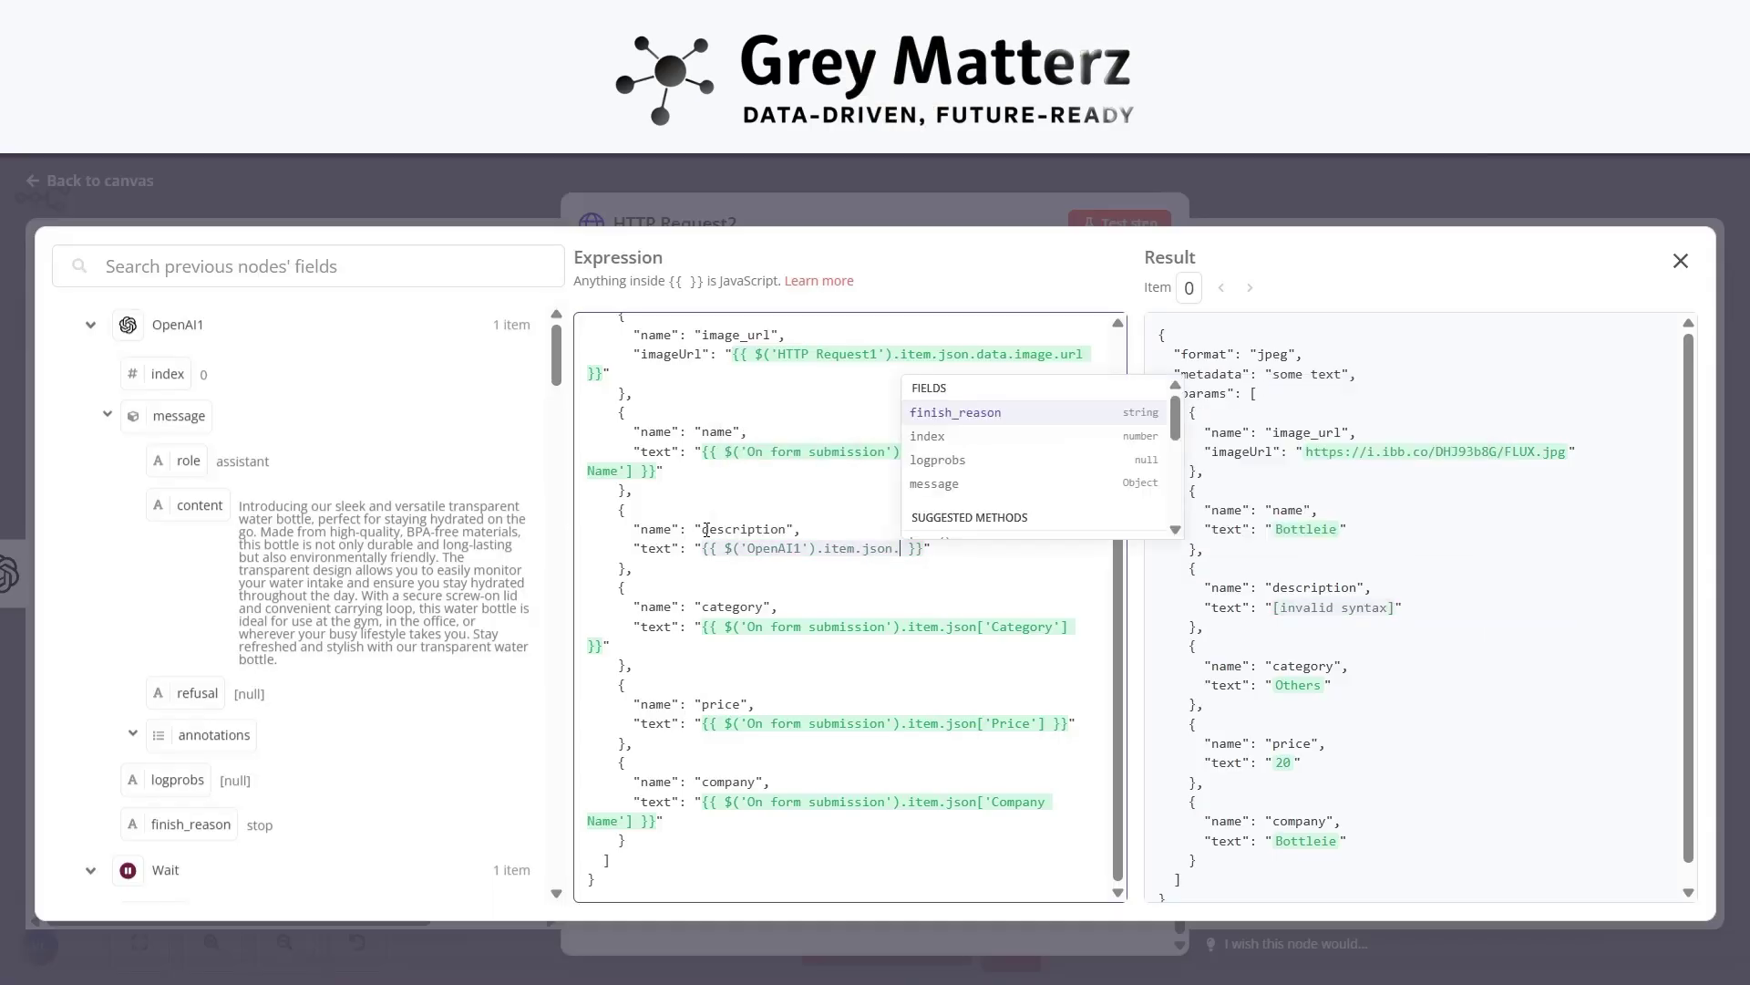
type("me")
key("Return")
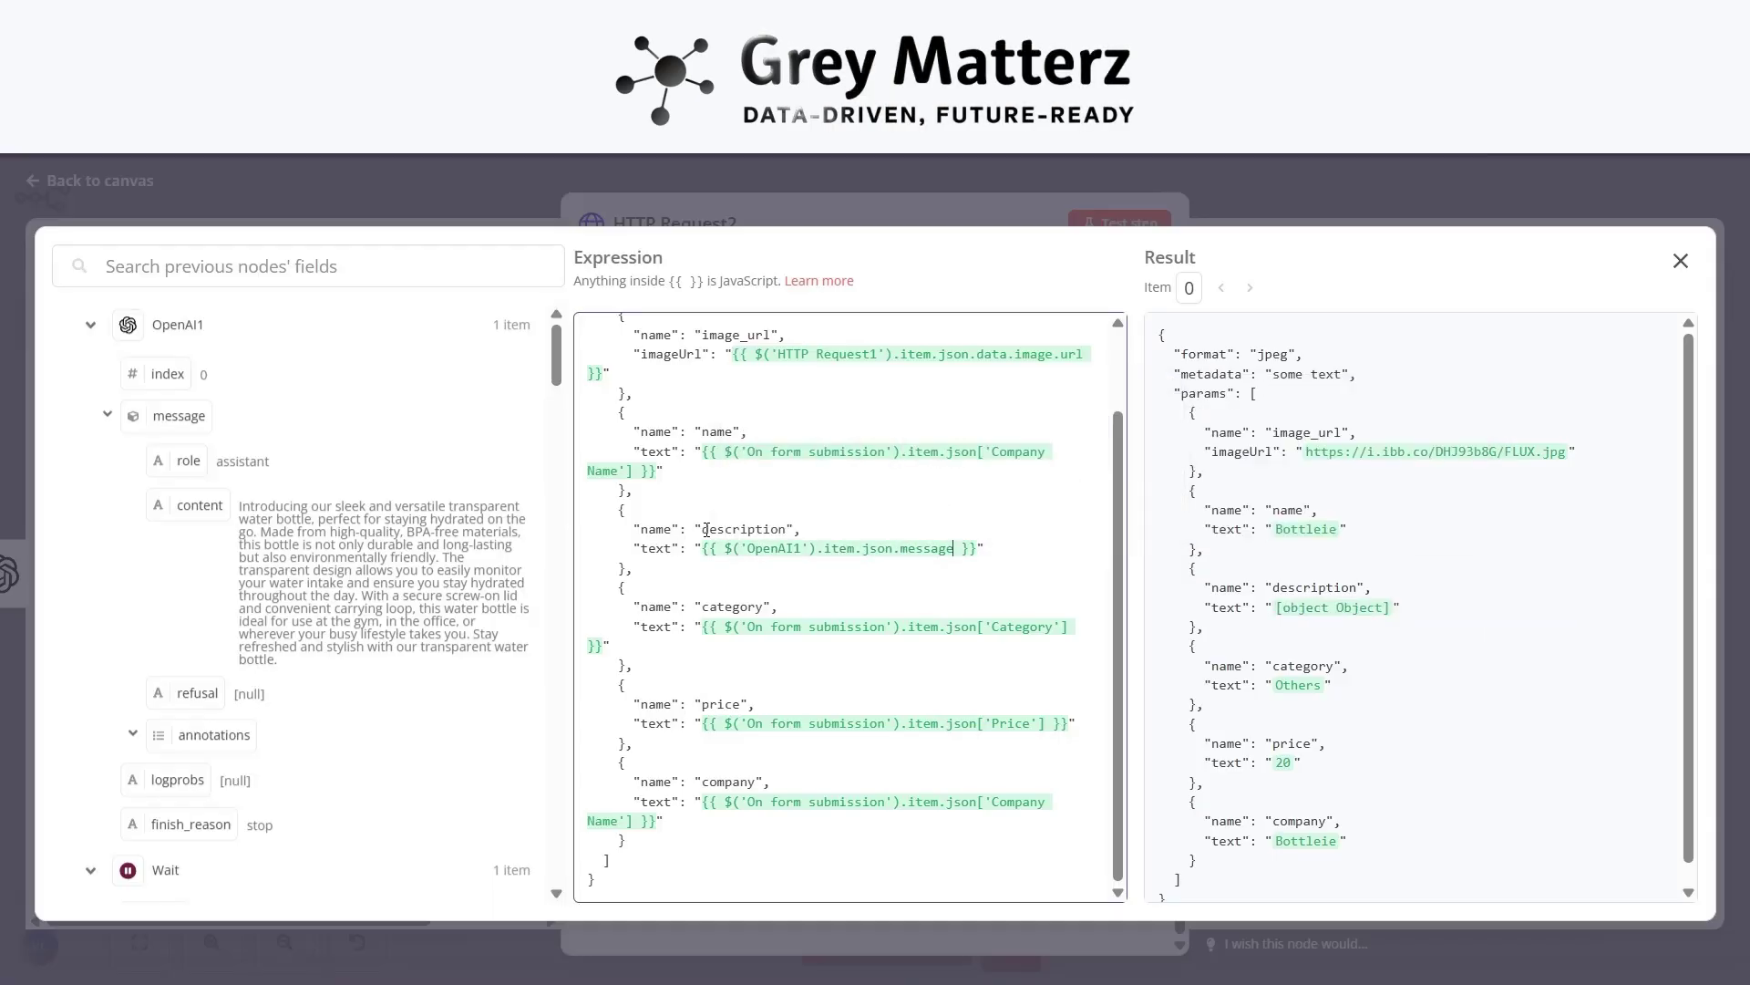
type(".")
key("Down")
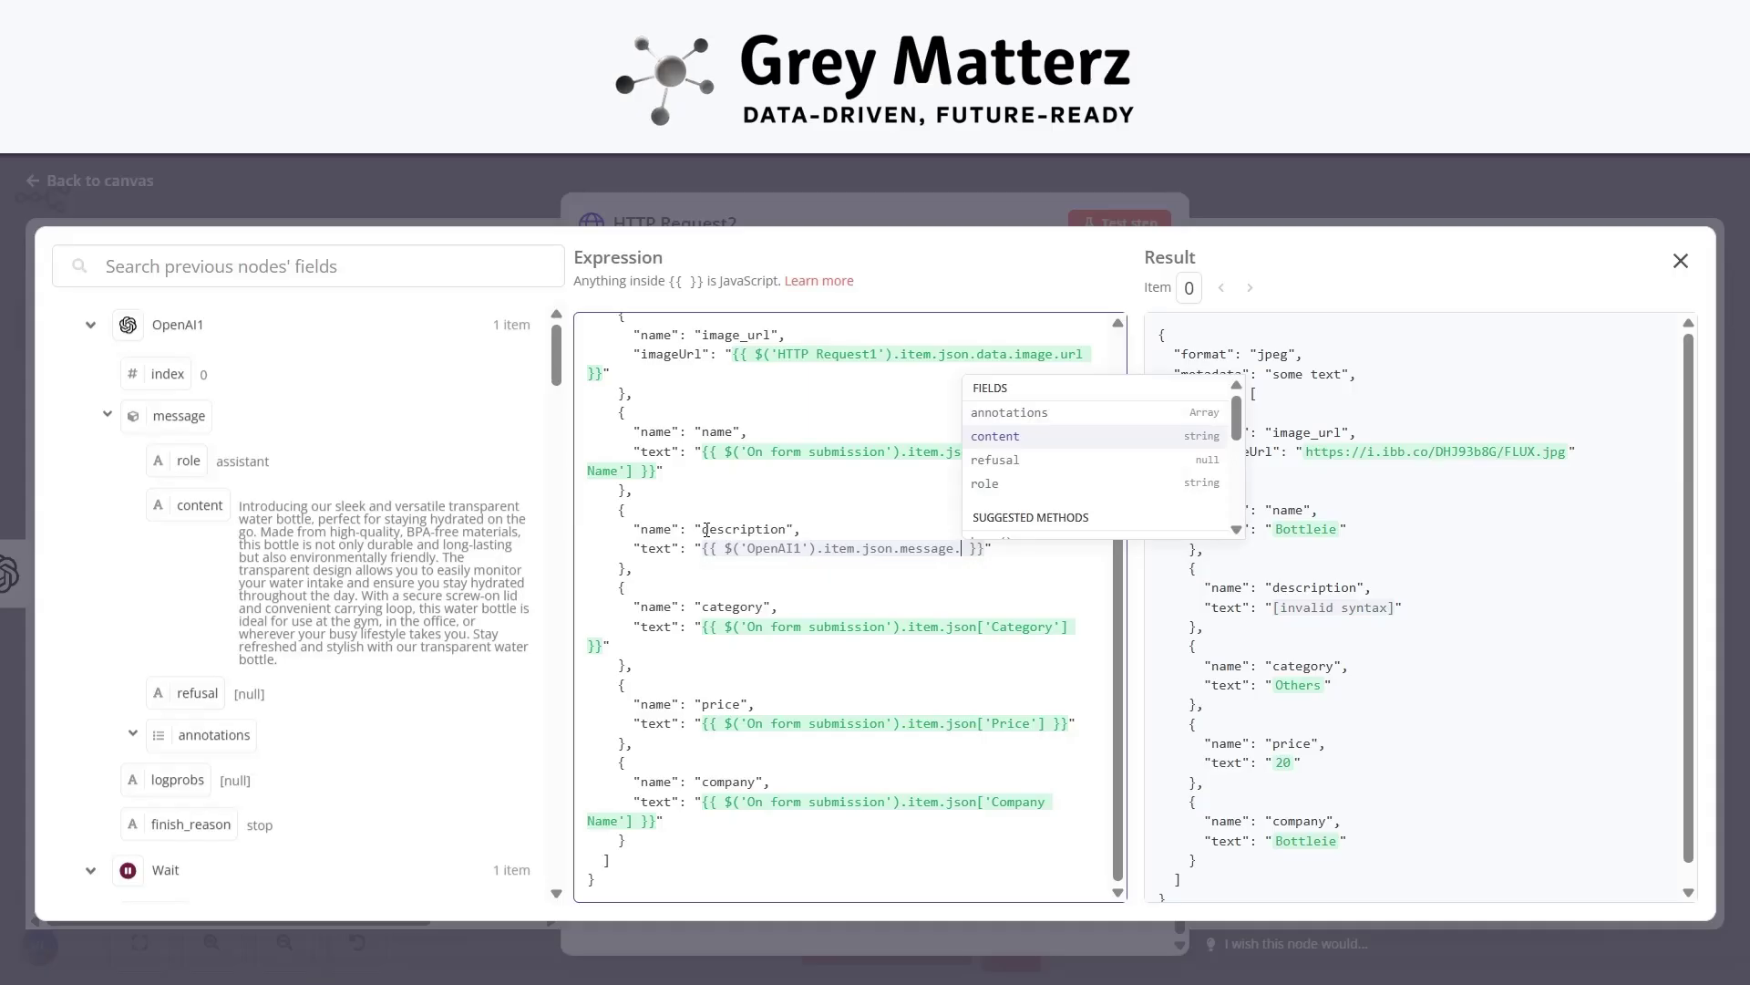
key("Return")
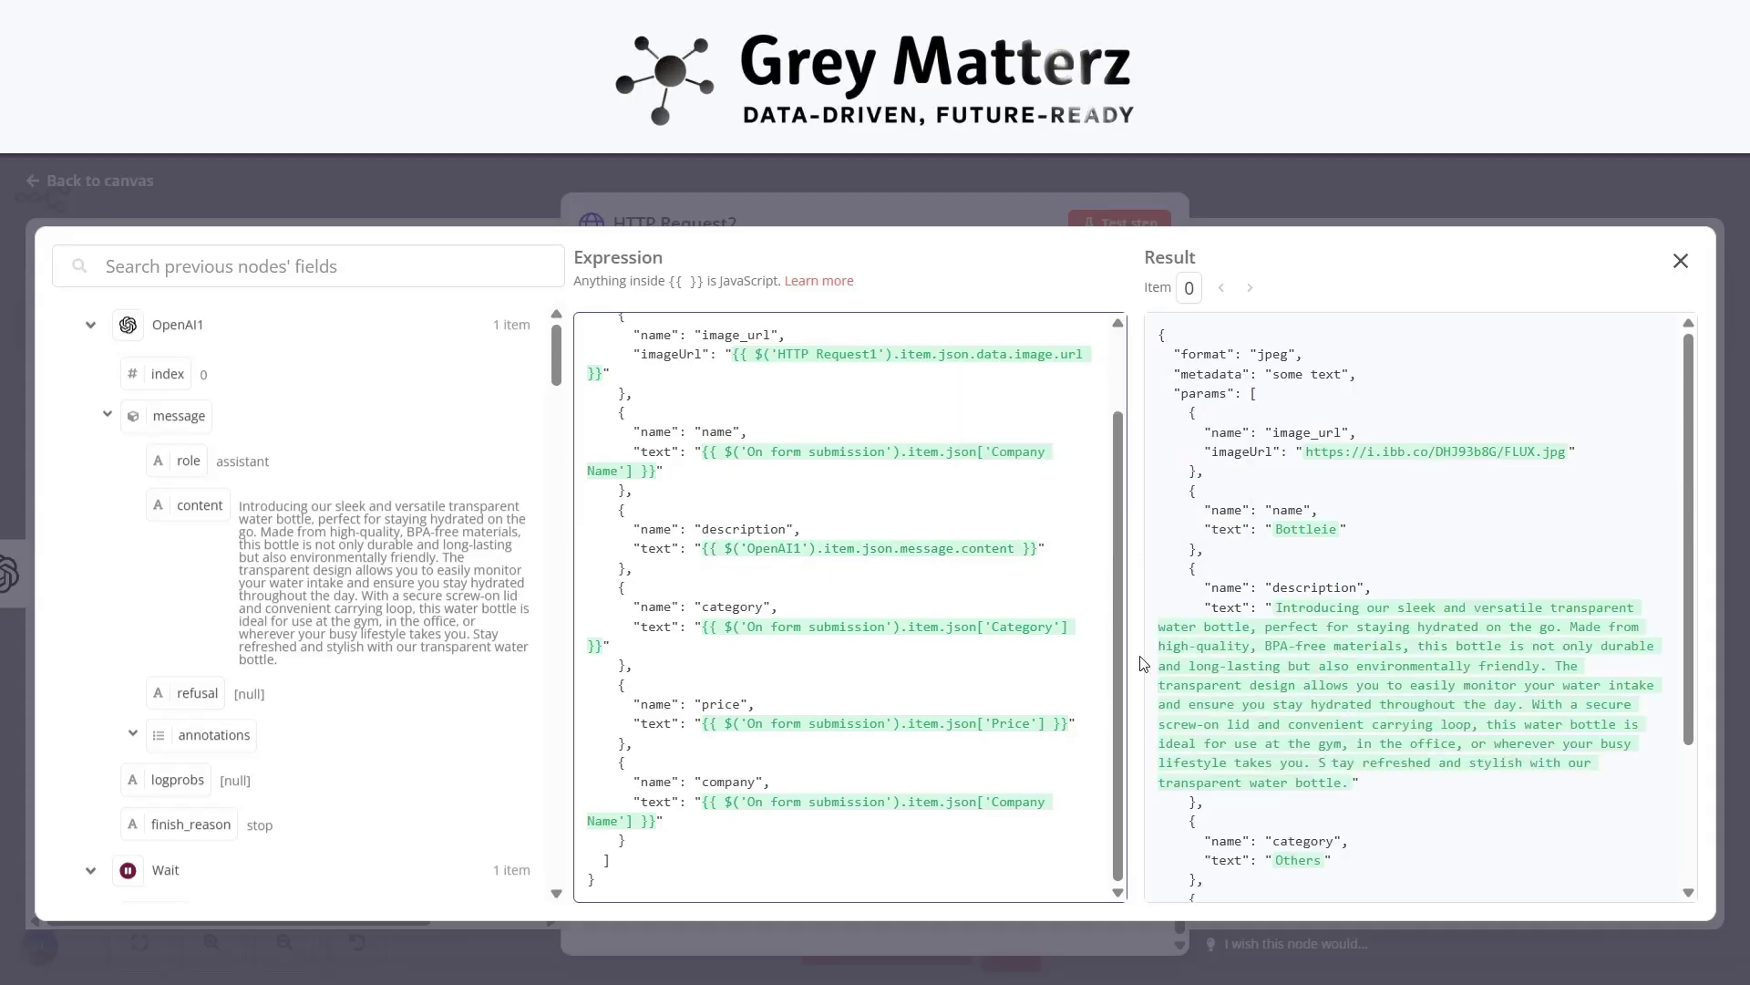
left_click(247, 175)
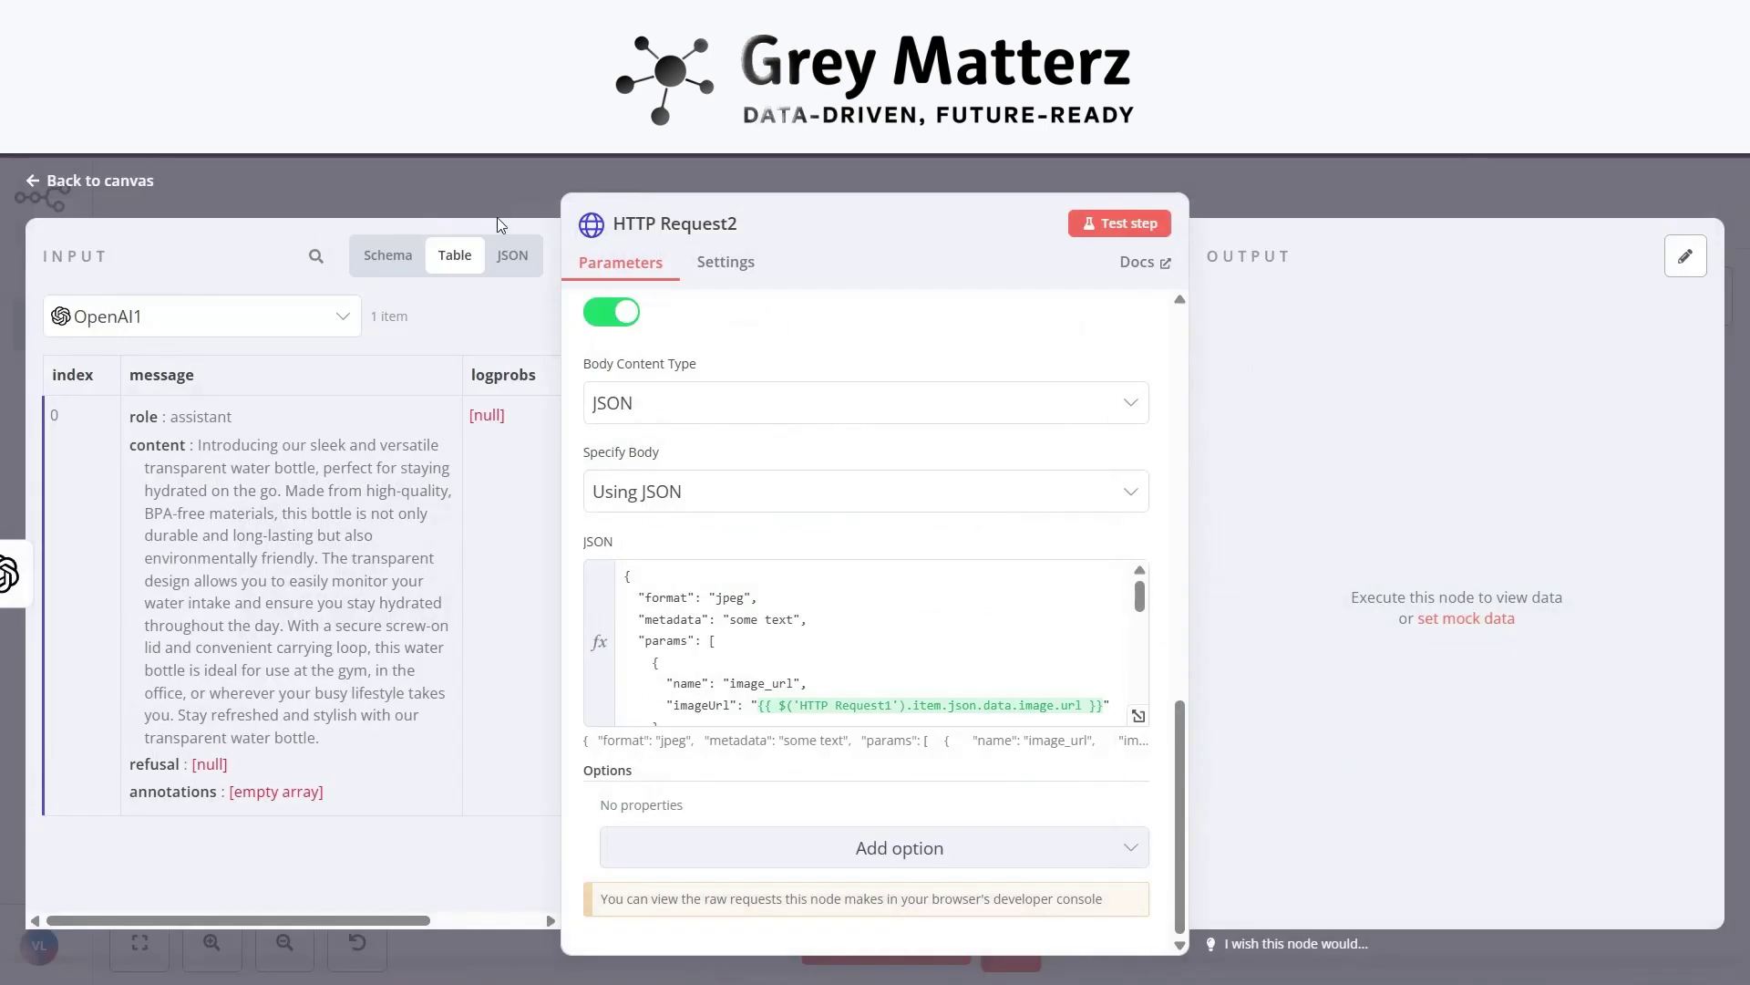
Test the HTTP Request2 node and highlight the imageUrl link in its output before returning to the canvas.
scroll(861, 479, "up", 10)
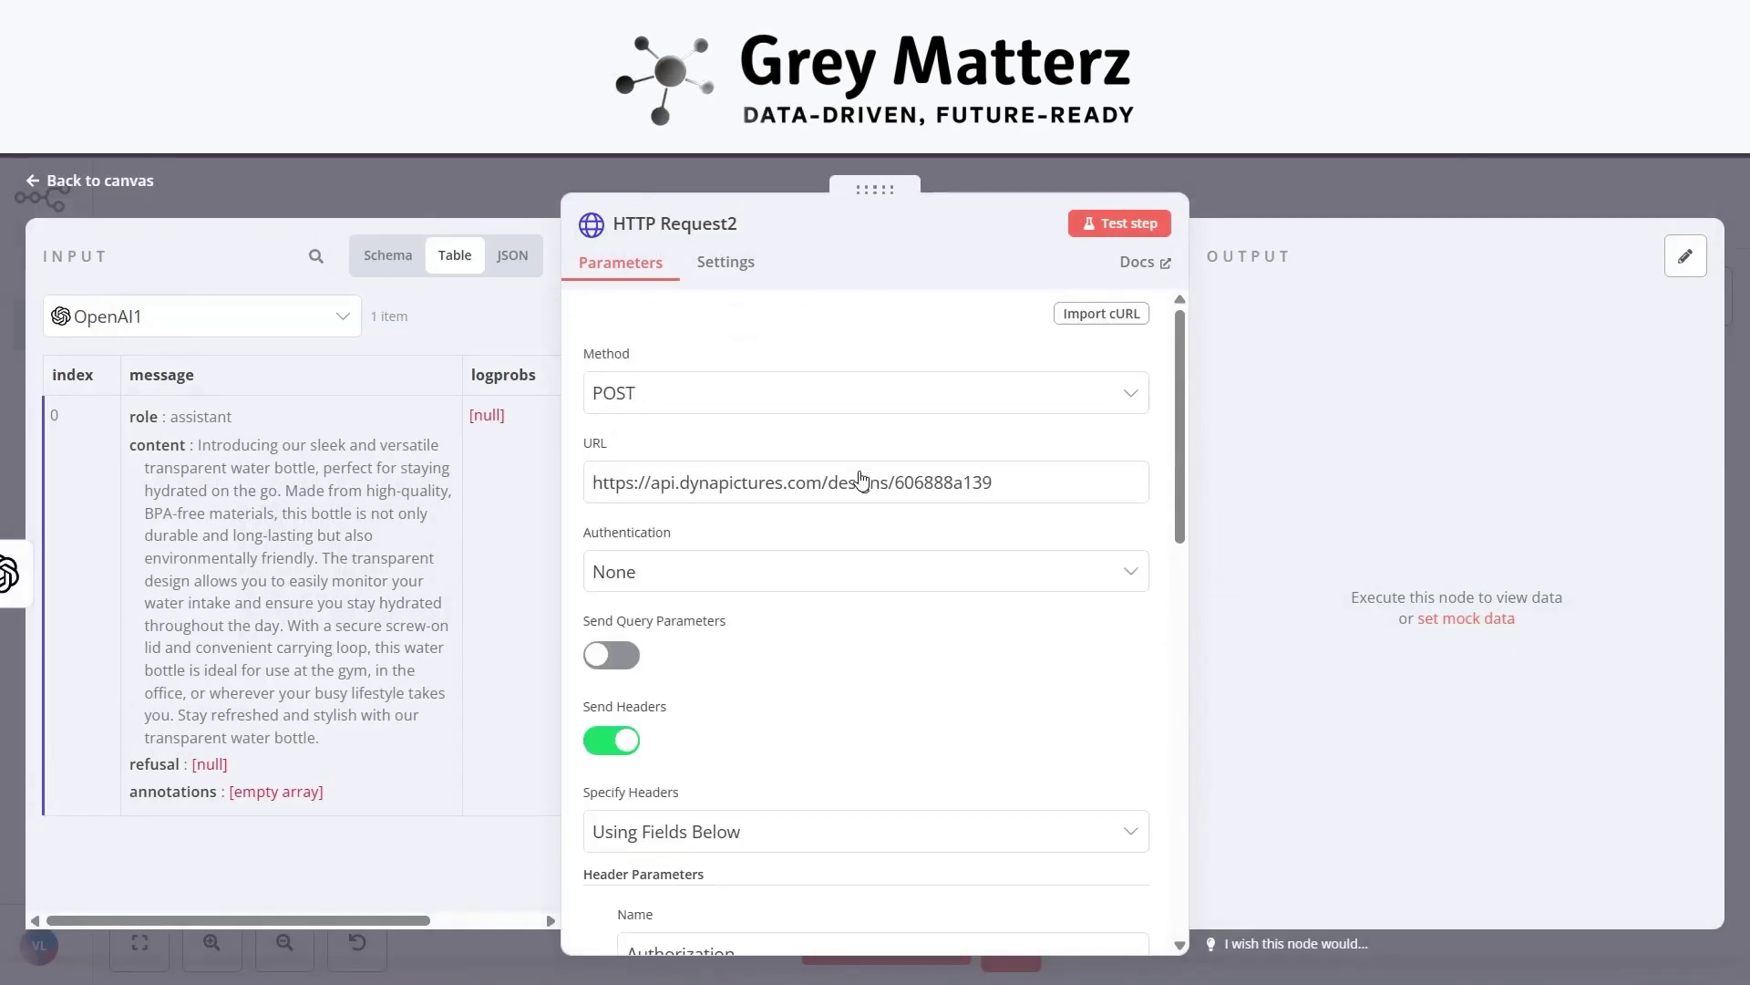
left_click(1083, 234)
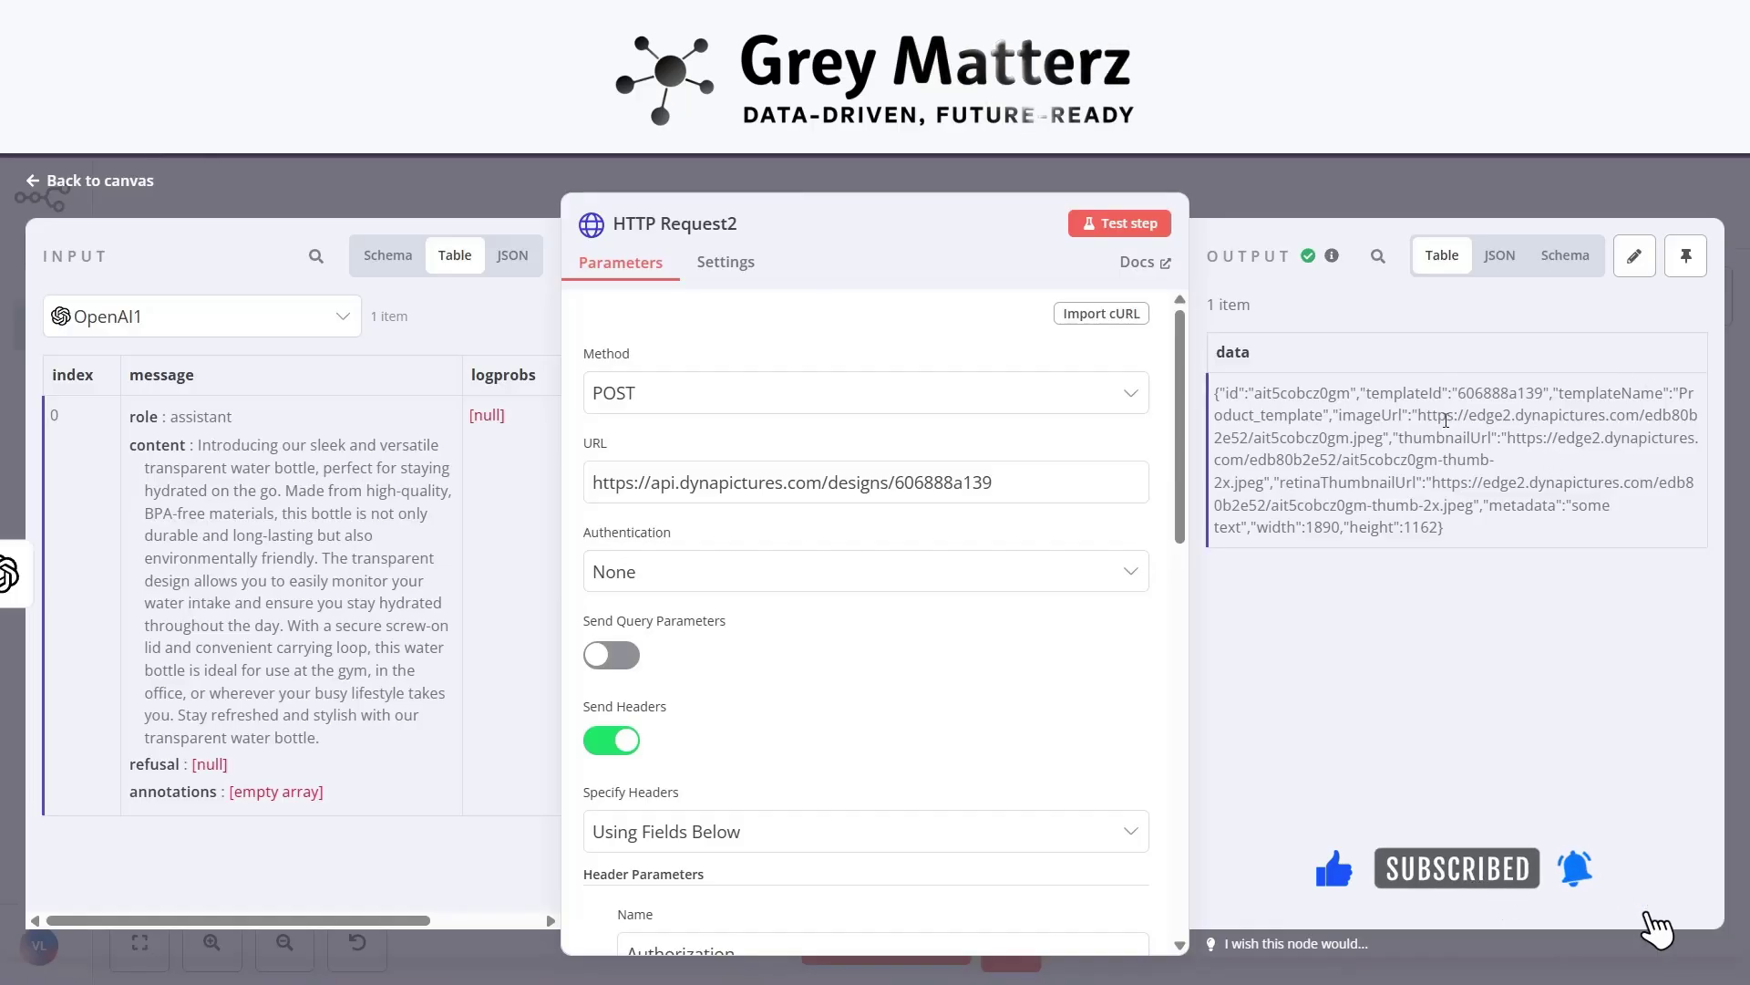
left_click_drag(1419, 415, 1383, 441)
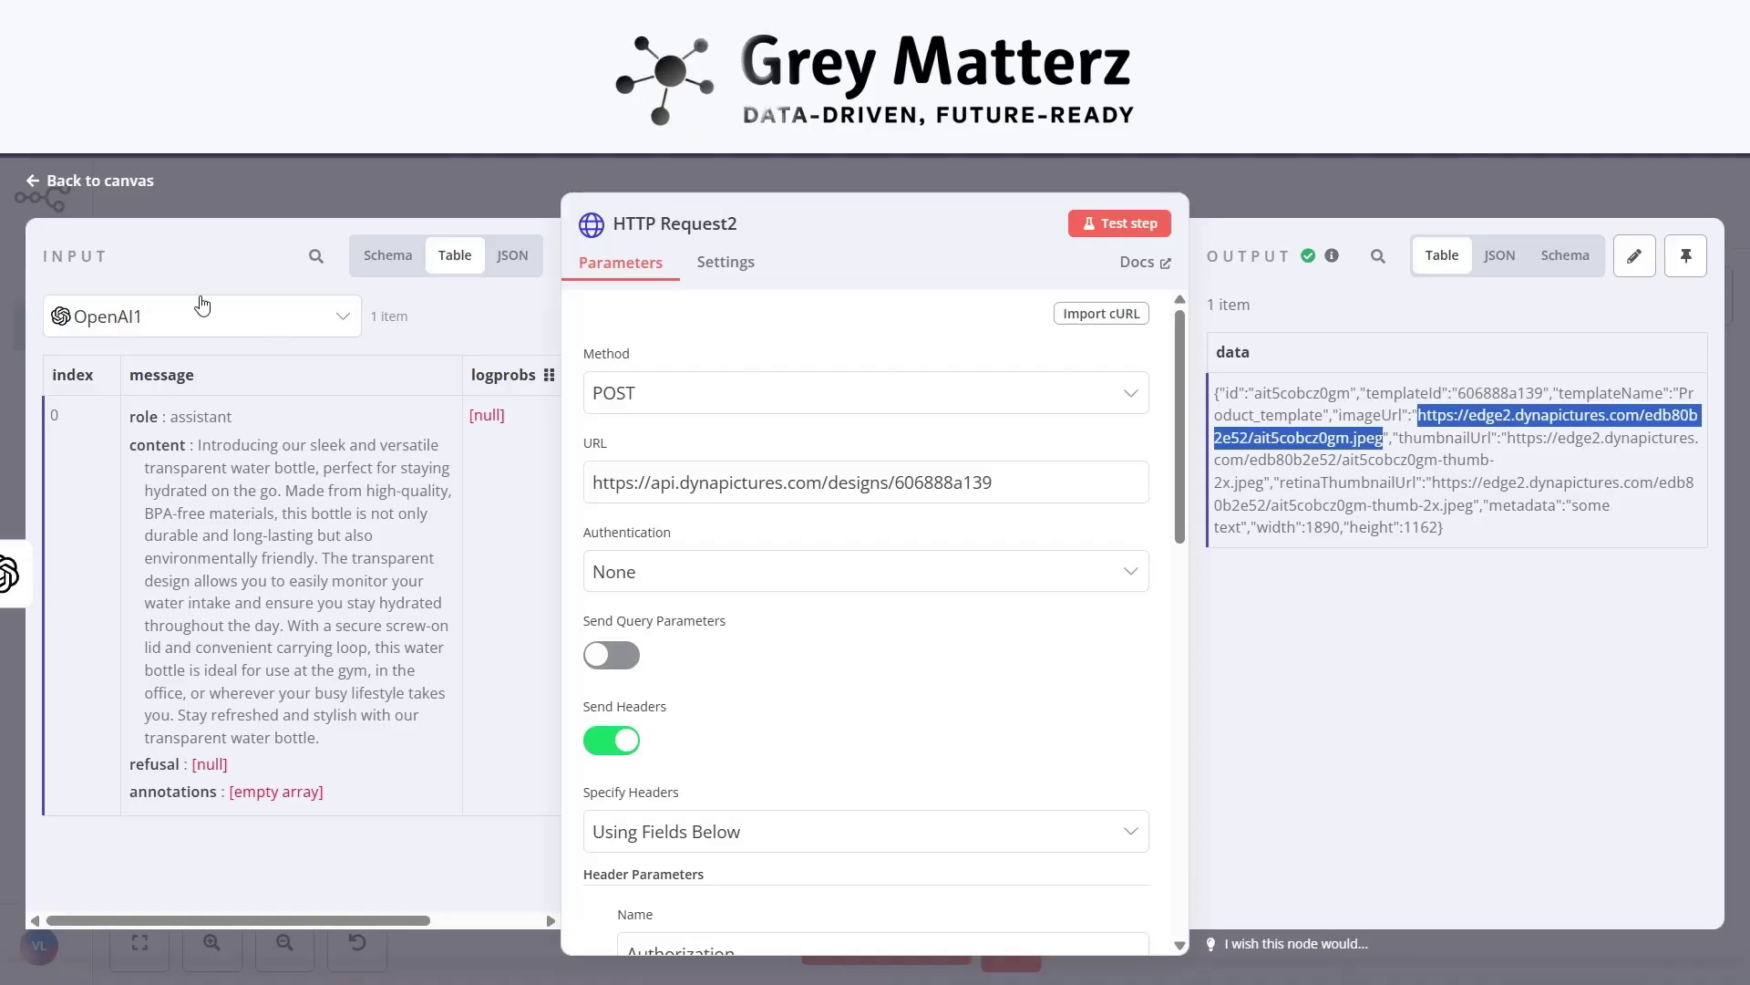
left_click(105, 188)
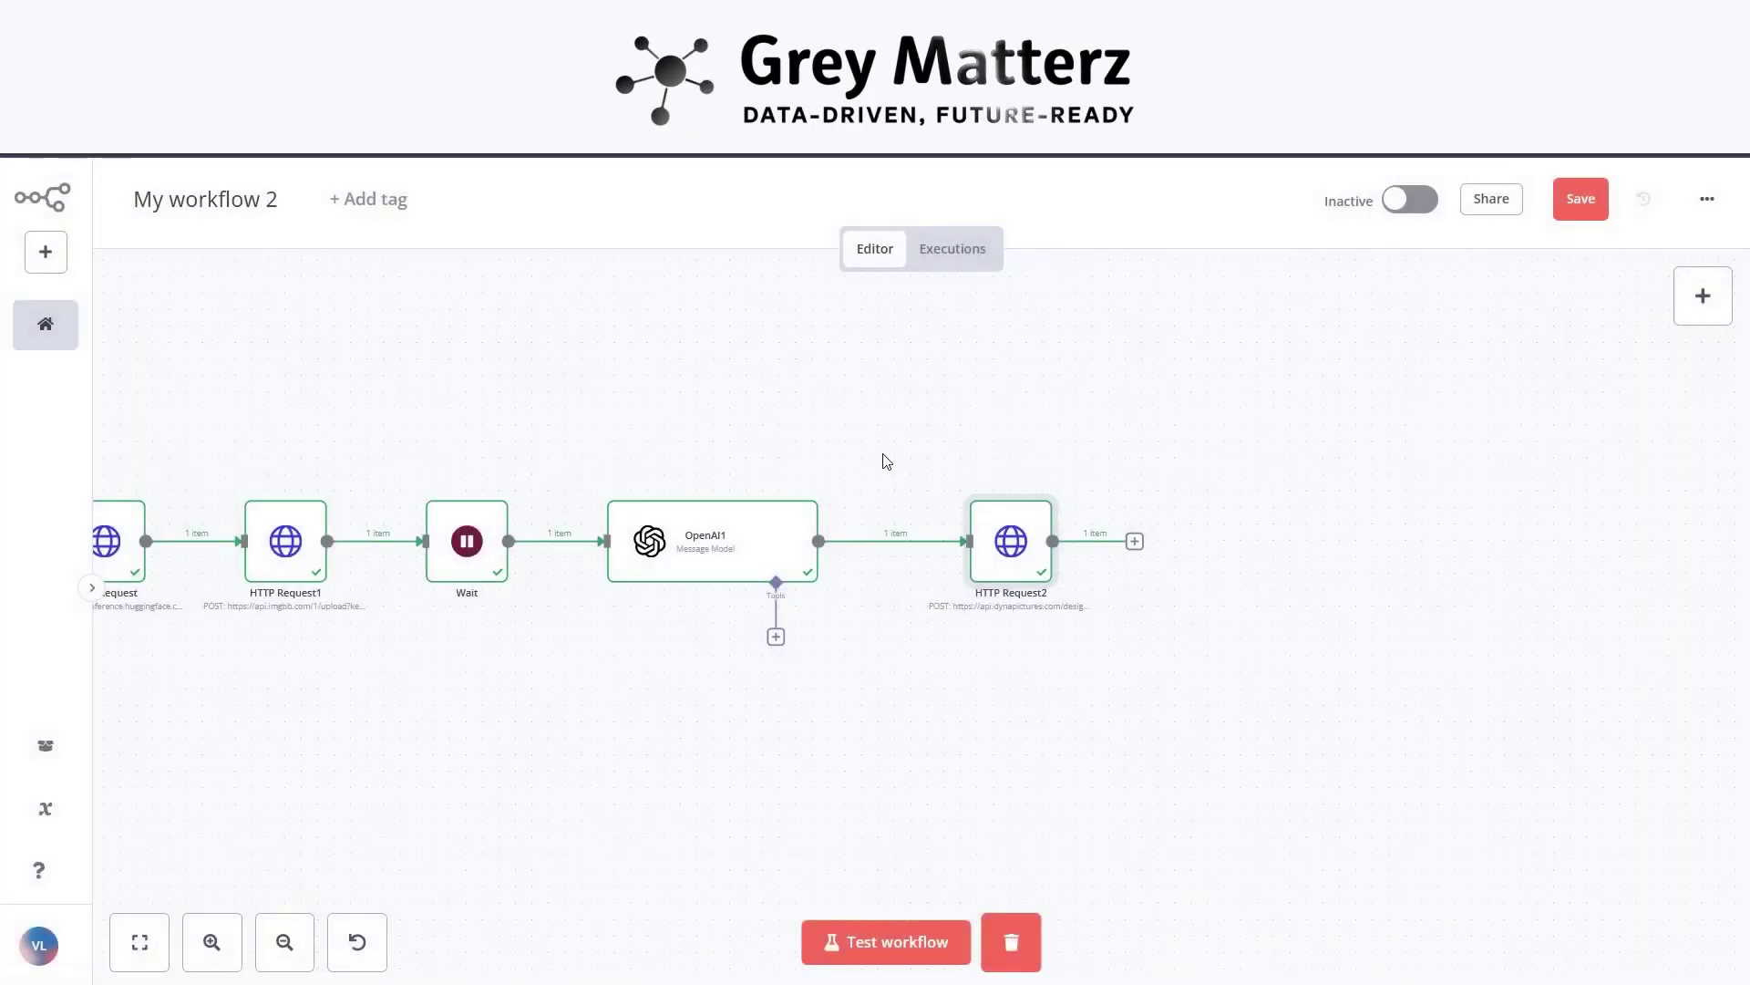
Add an Edit Fields (Set) node after the HTTP Request2 node.
scroll(820, 429, "right", 3)
left_click(918, 542)
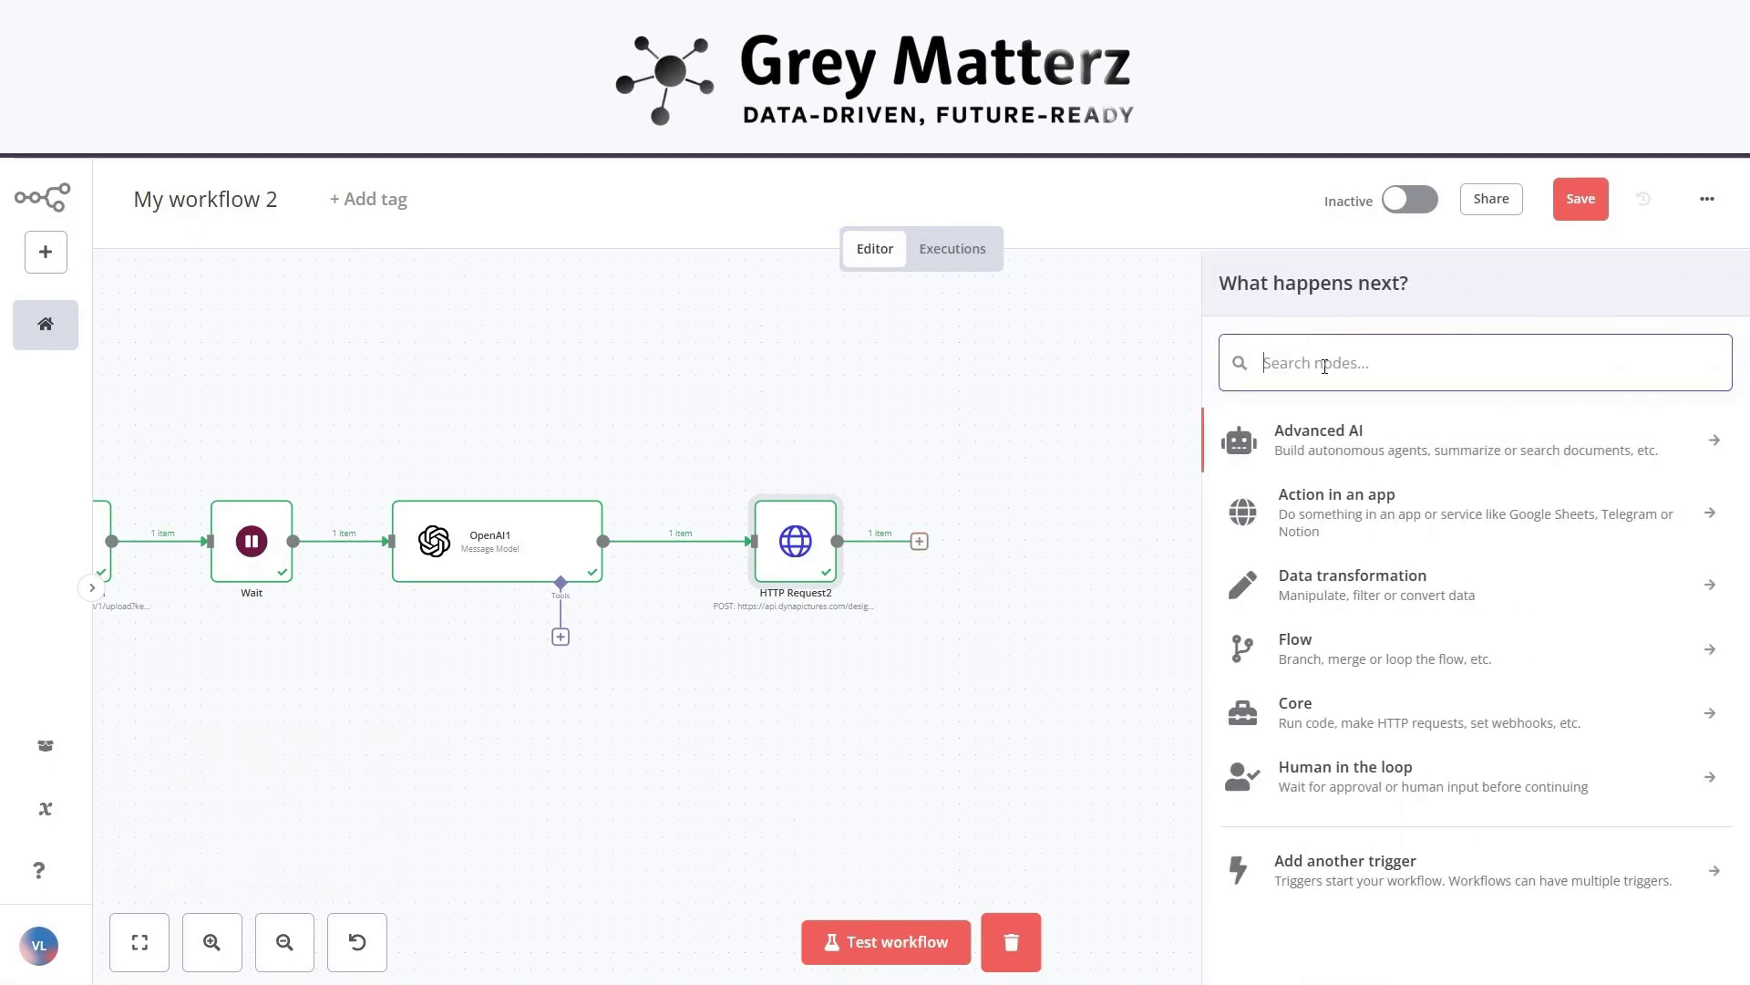
type("edit")
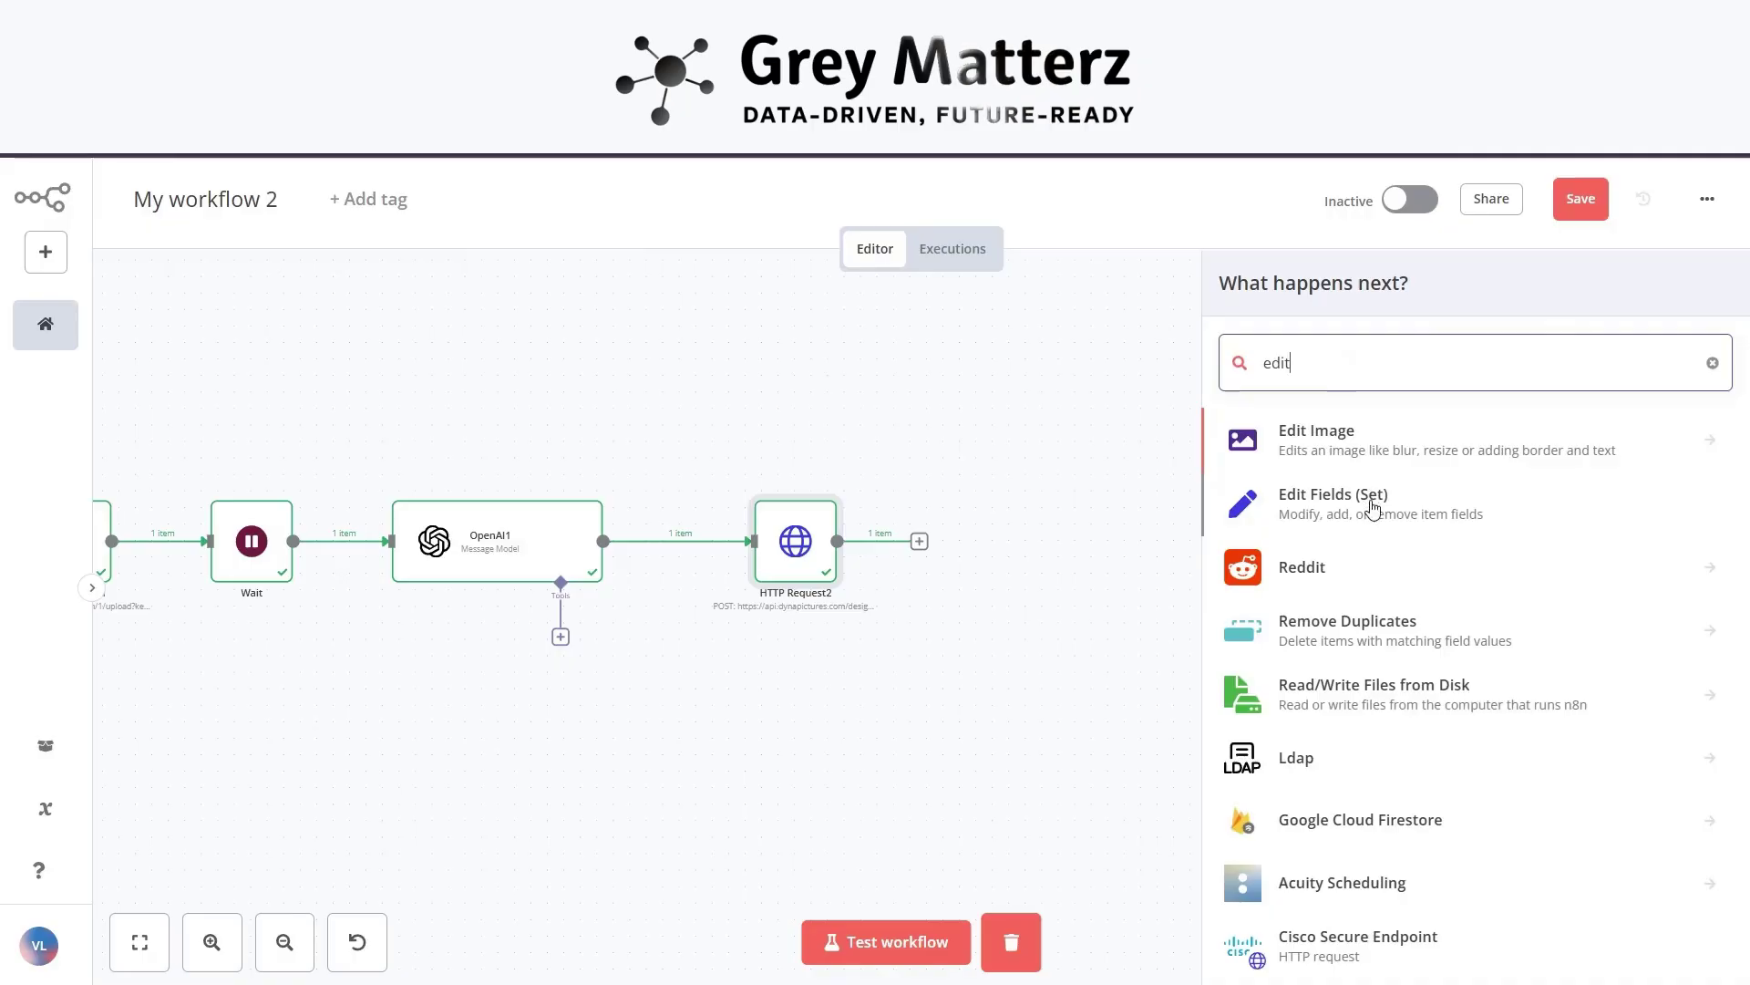
left_click(1374, 506)
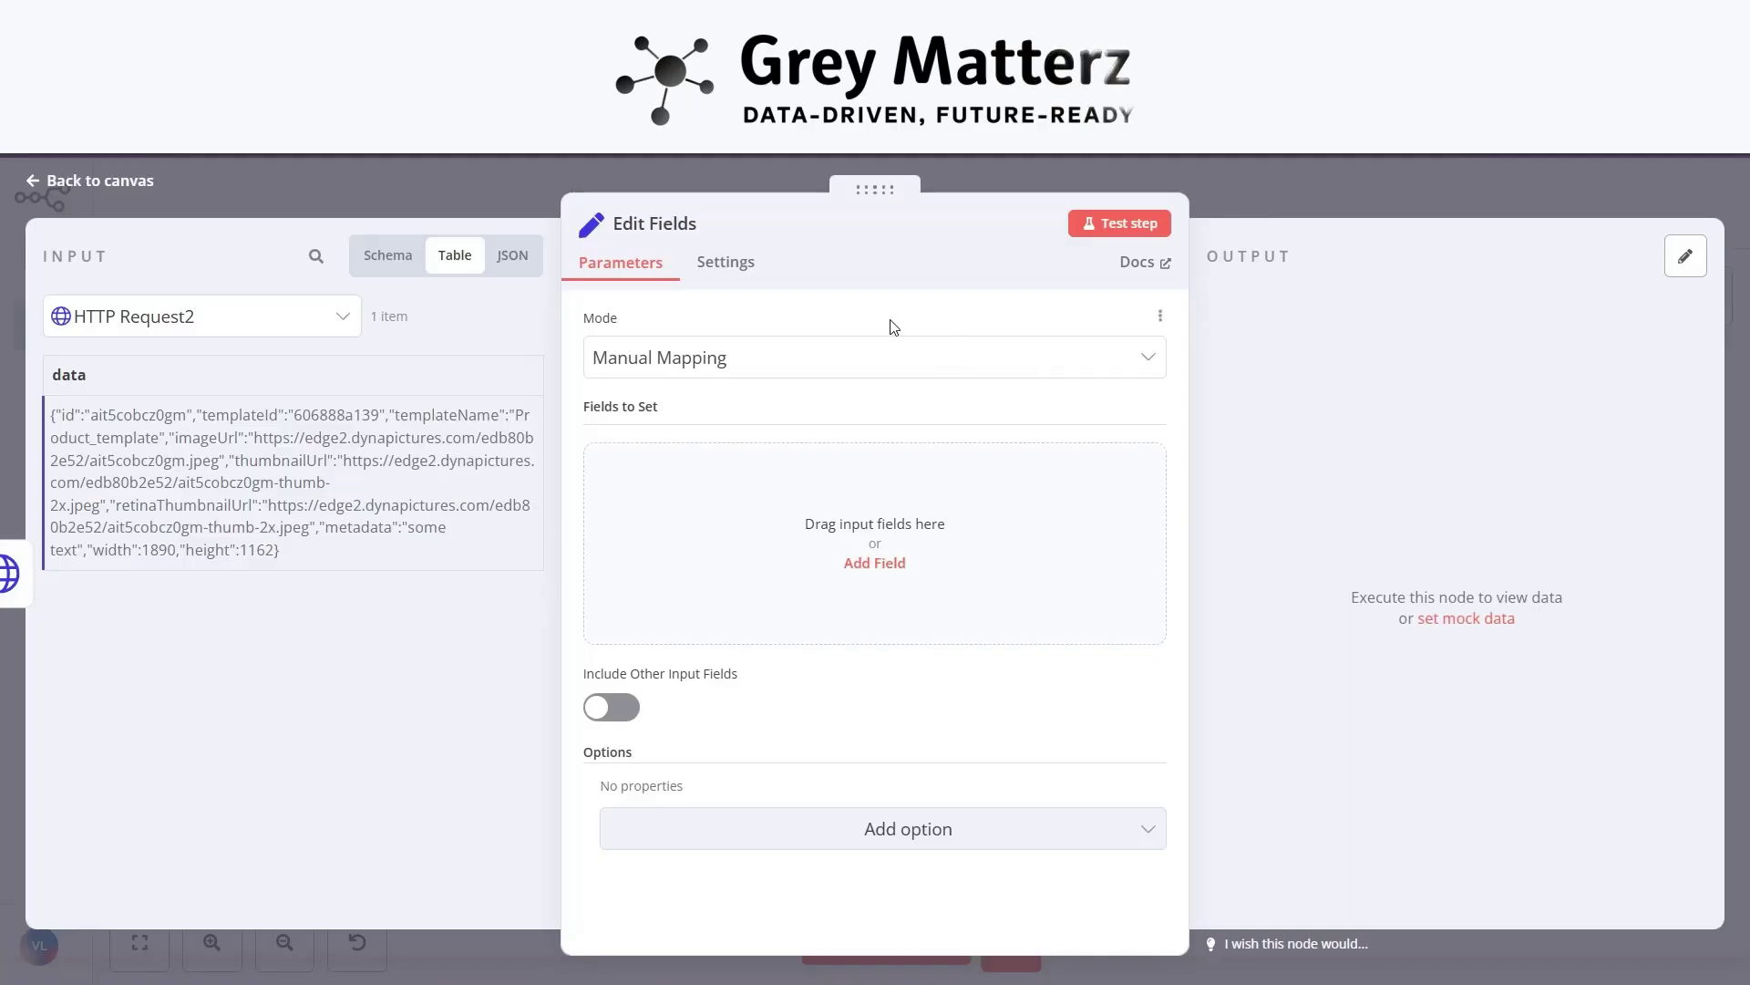
Add a string field named finalImage to the Edit Fields node's manual mapping.
left_click(783, 464)
left_click(679, 469)
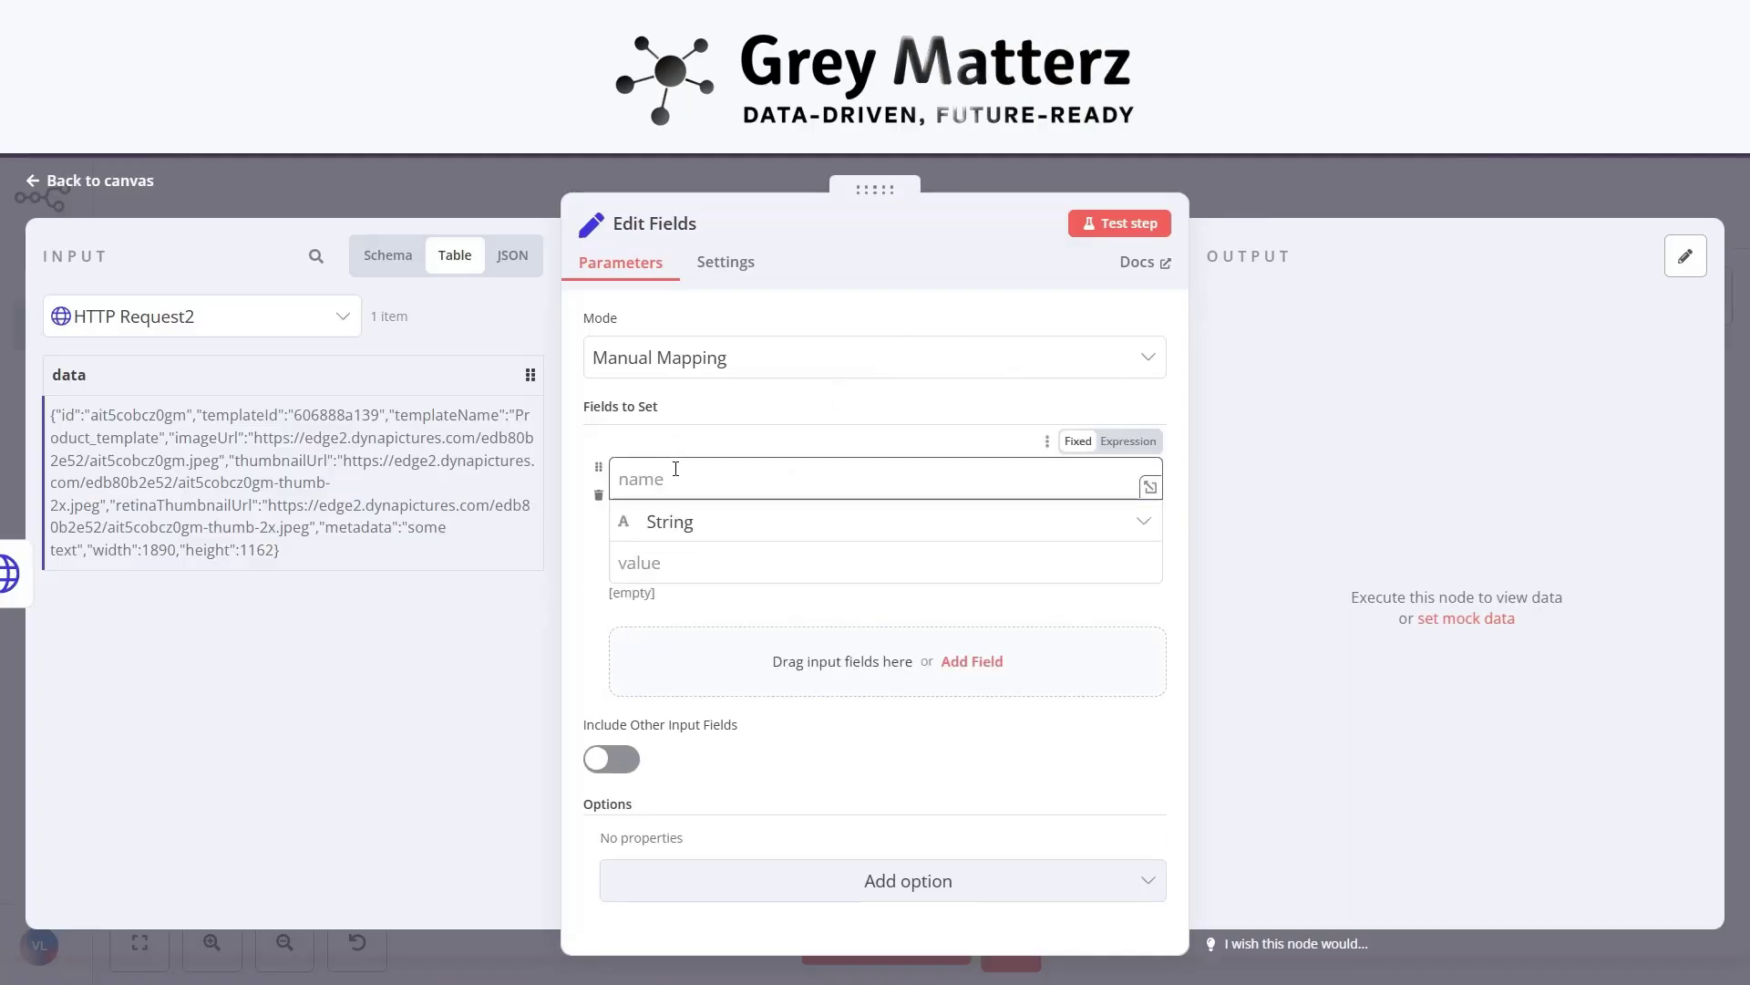
type("finalImaeg")
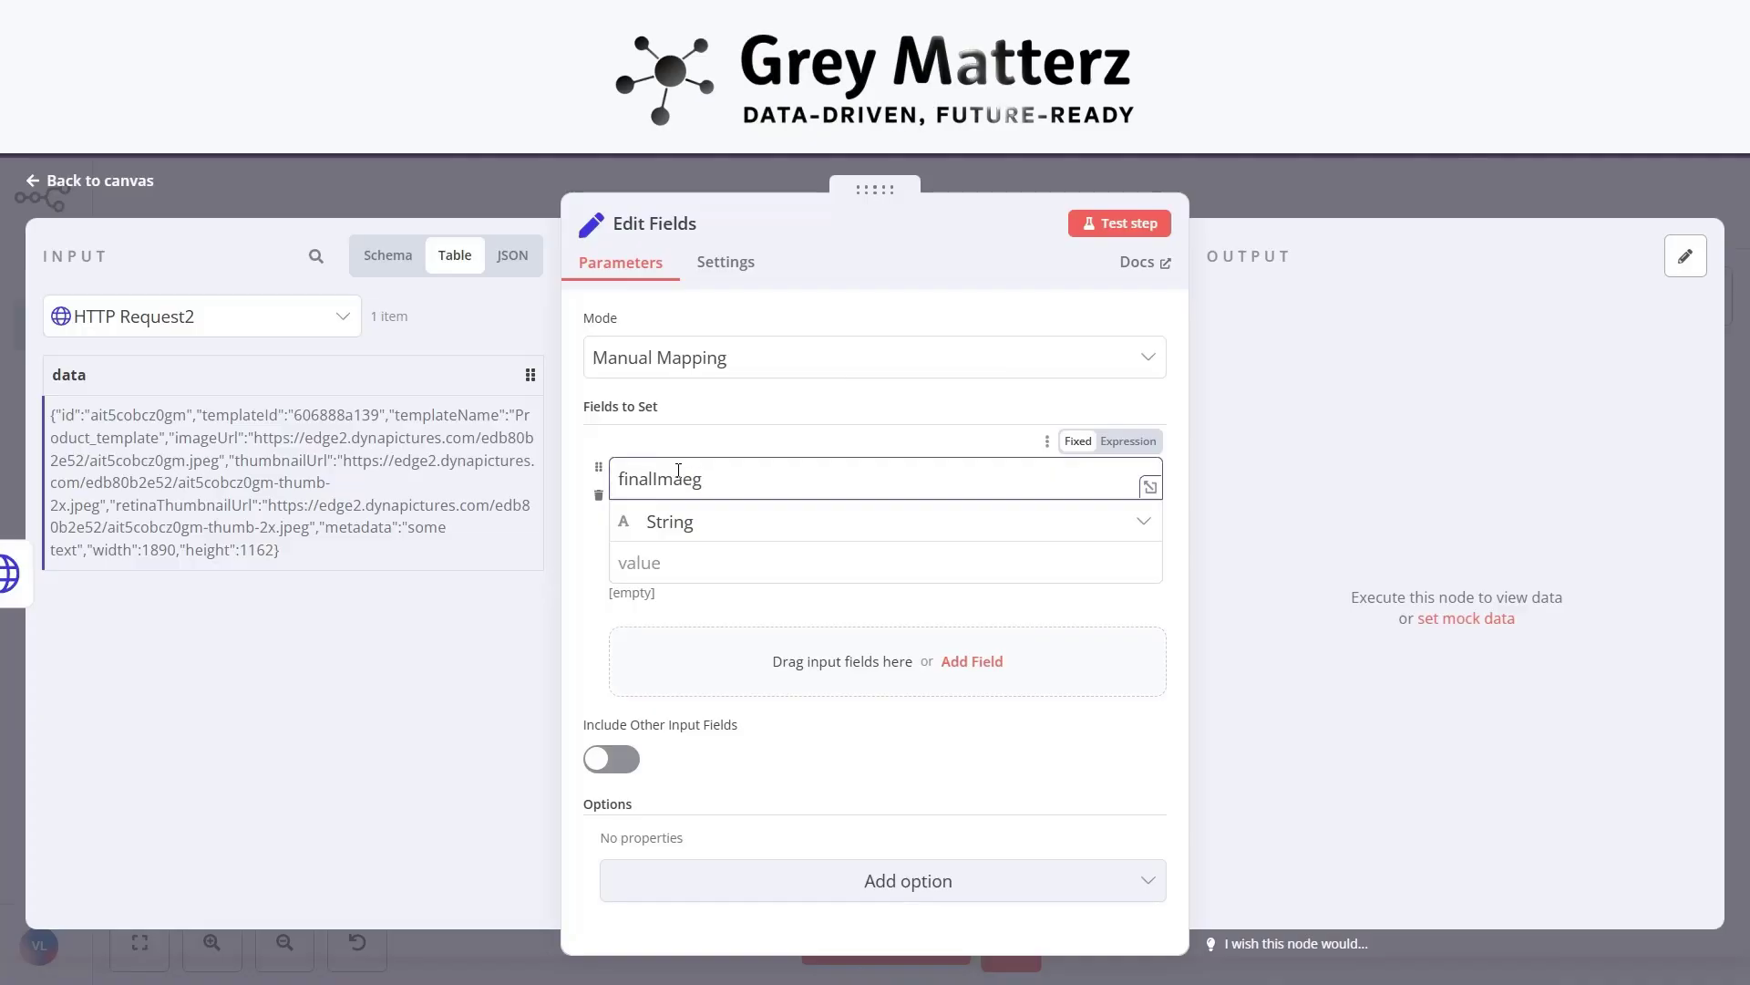
key("BackSpace")
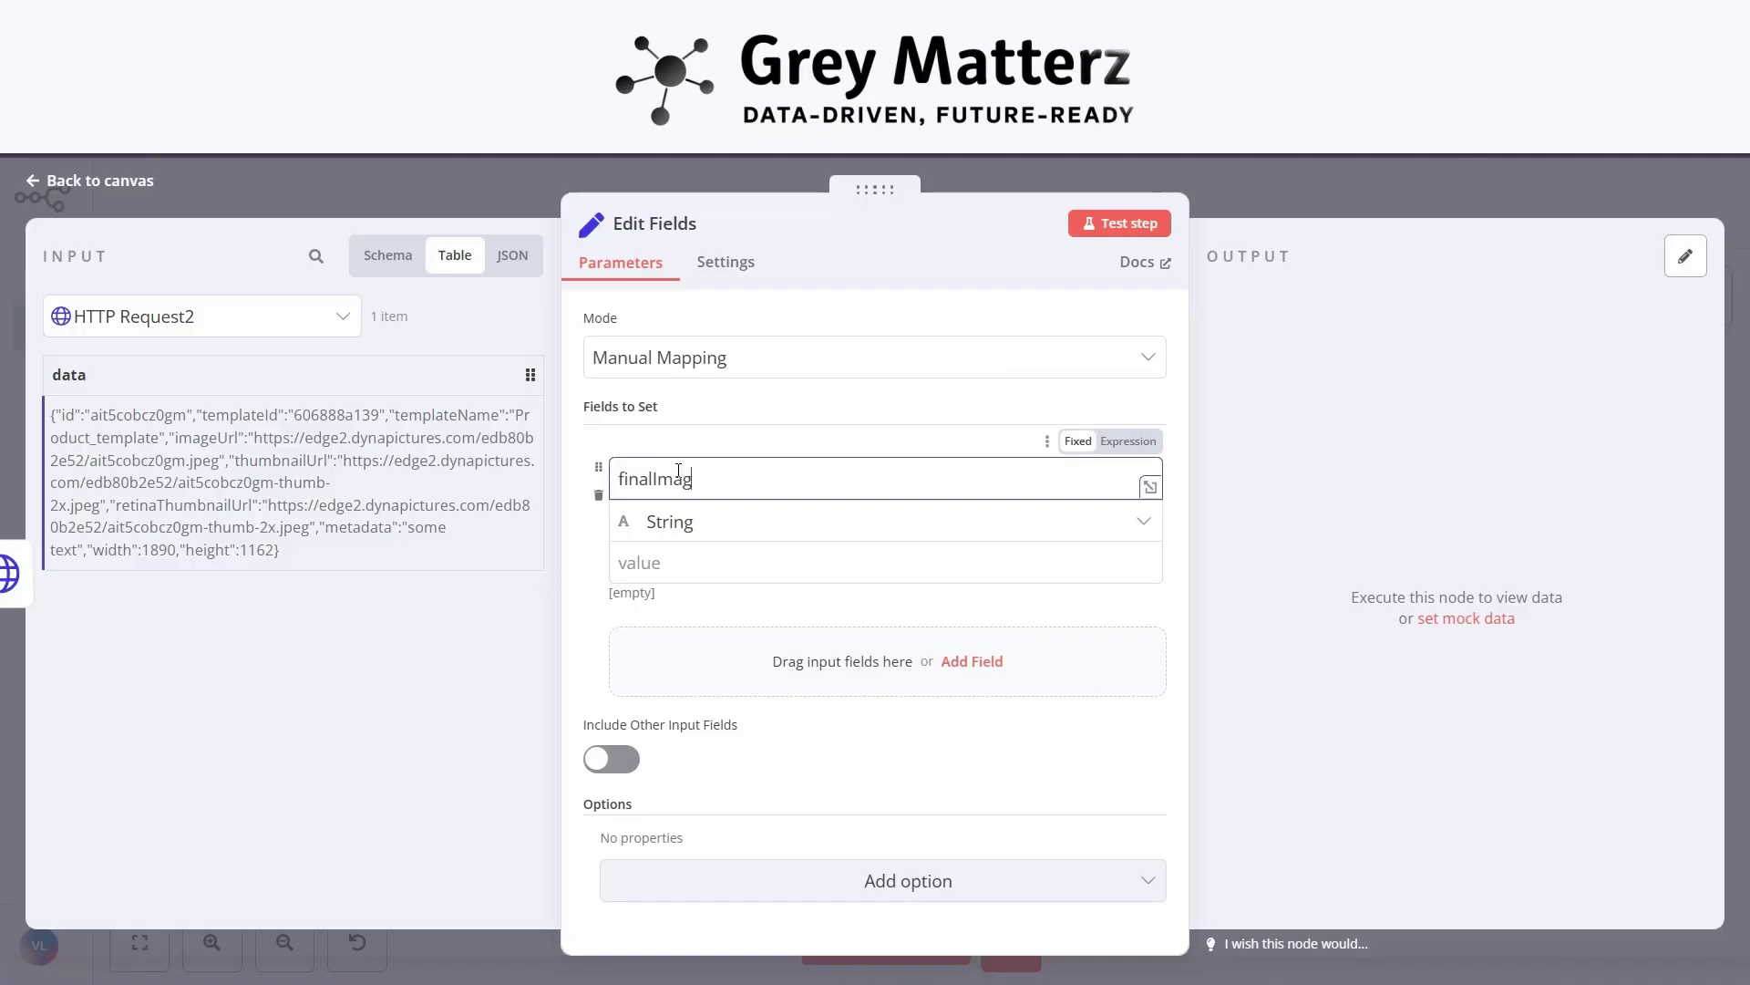
Set the finalImage field's value to the expression {{ JSON.parse($json.data).imageUrl }}.
left_click(656, 562)
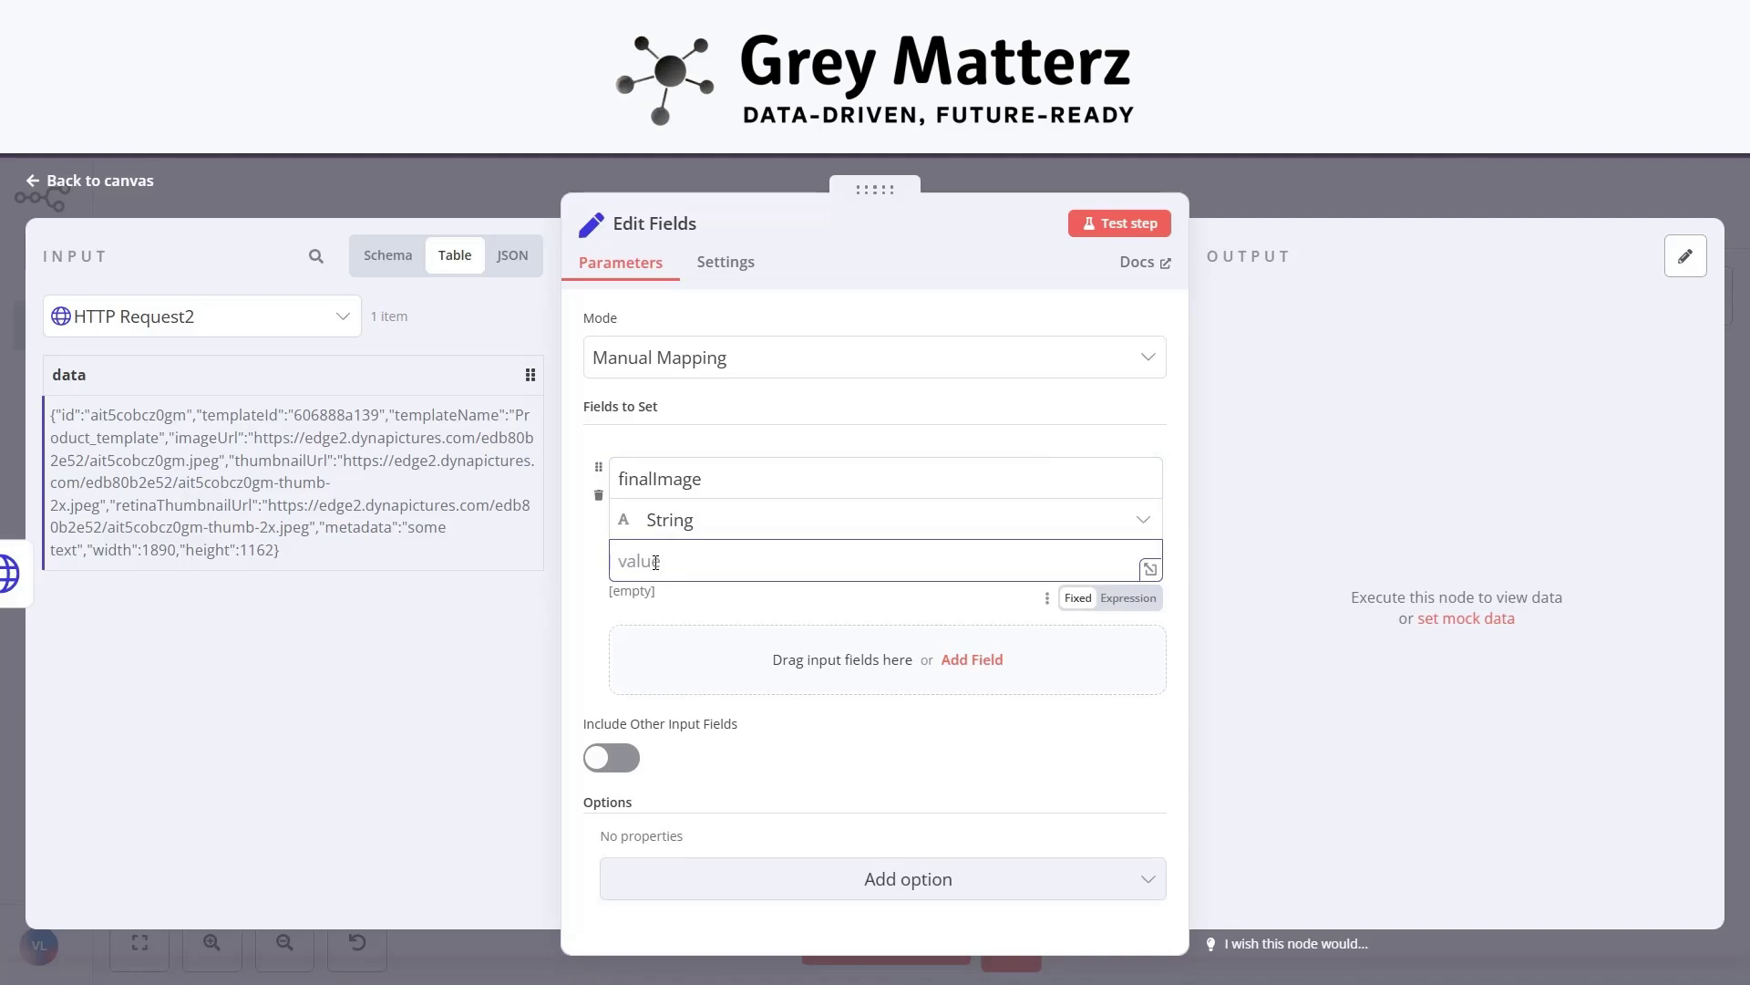
left_click(1145, 600)
type("{{ JSON.par")
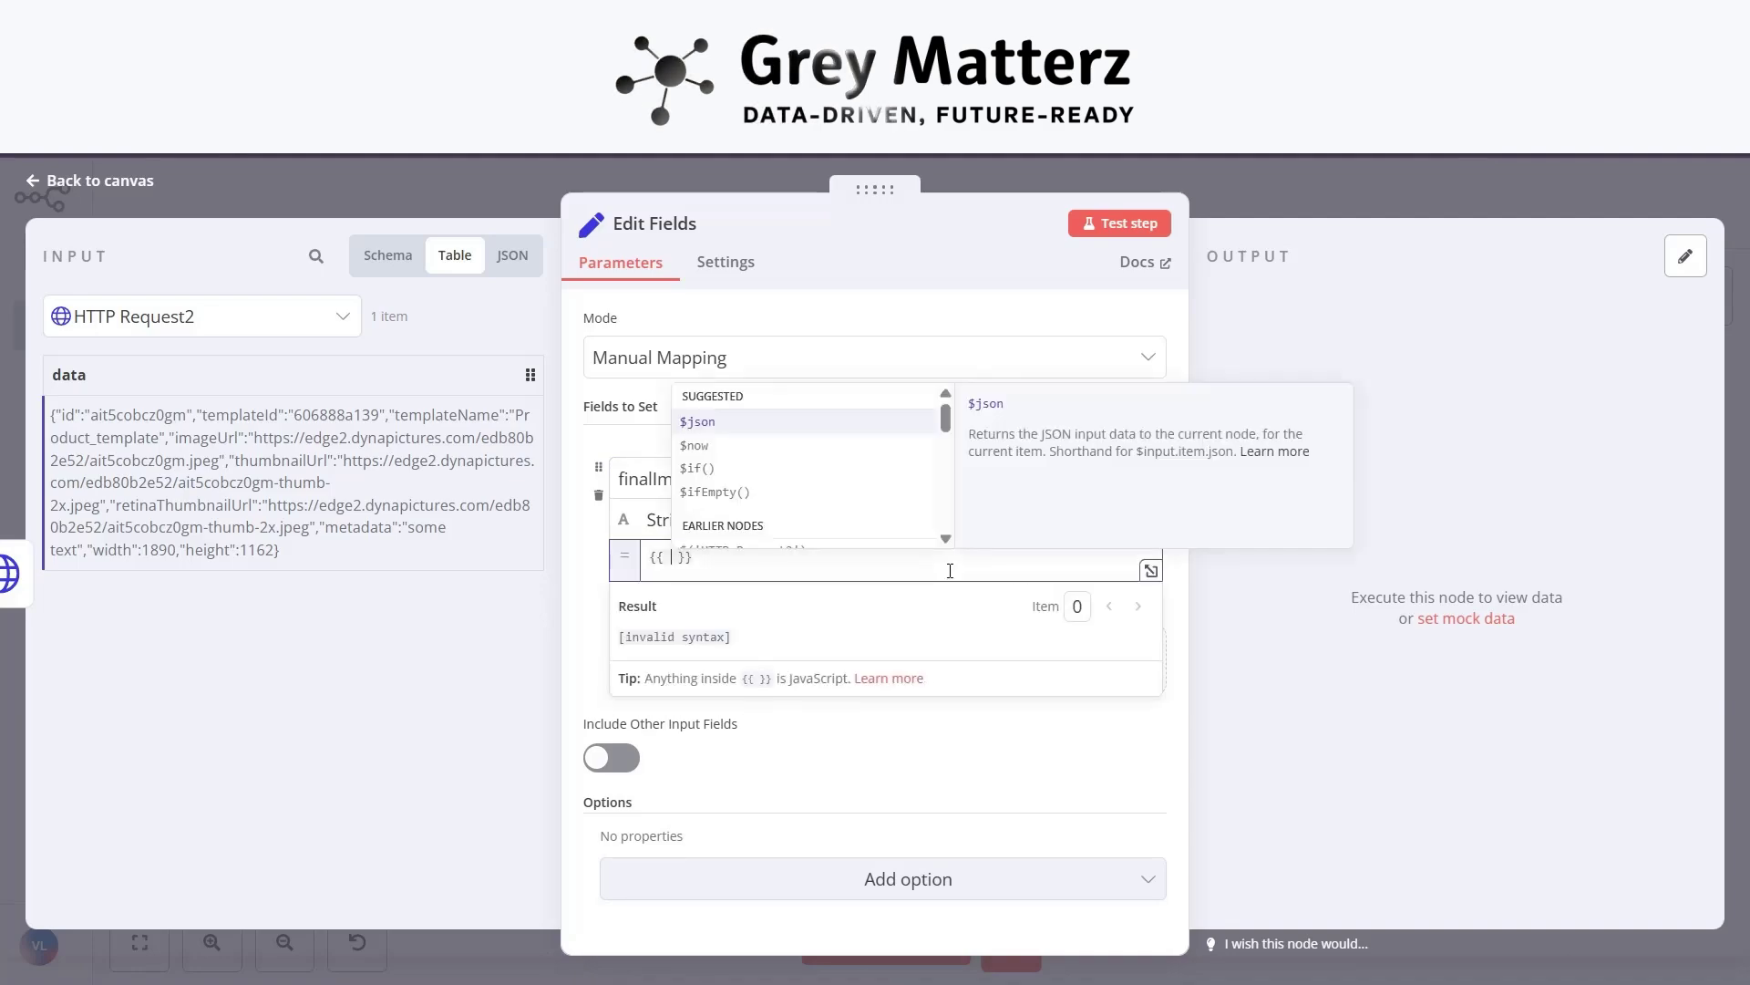
type("se($json.data)")
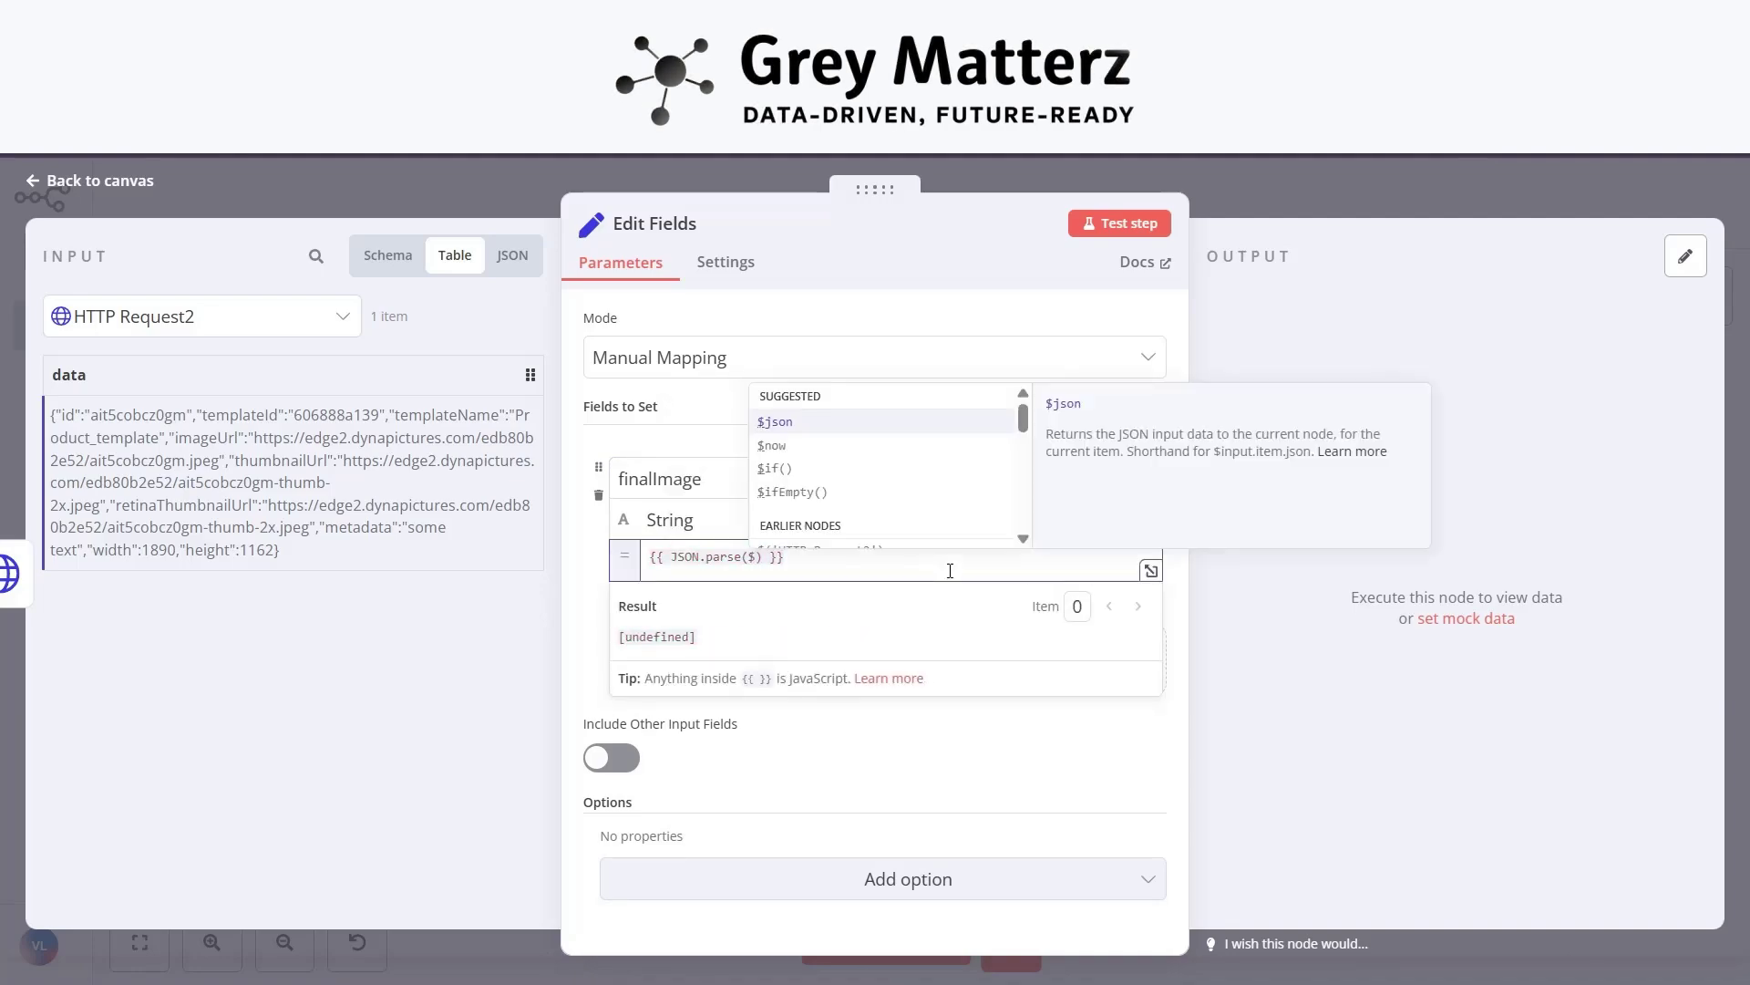
type(".imageUrl")
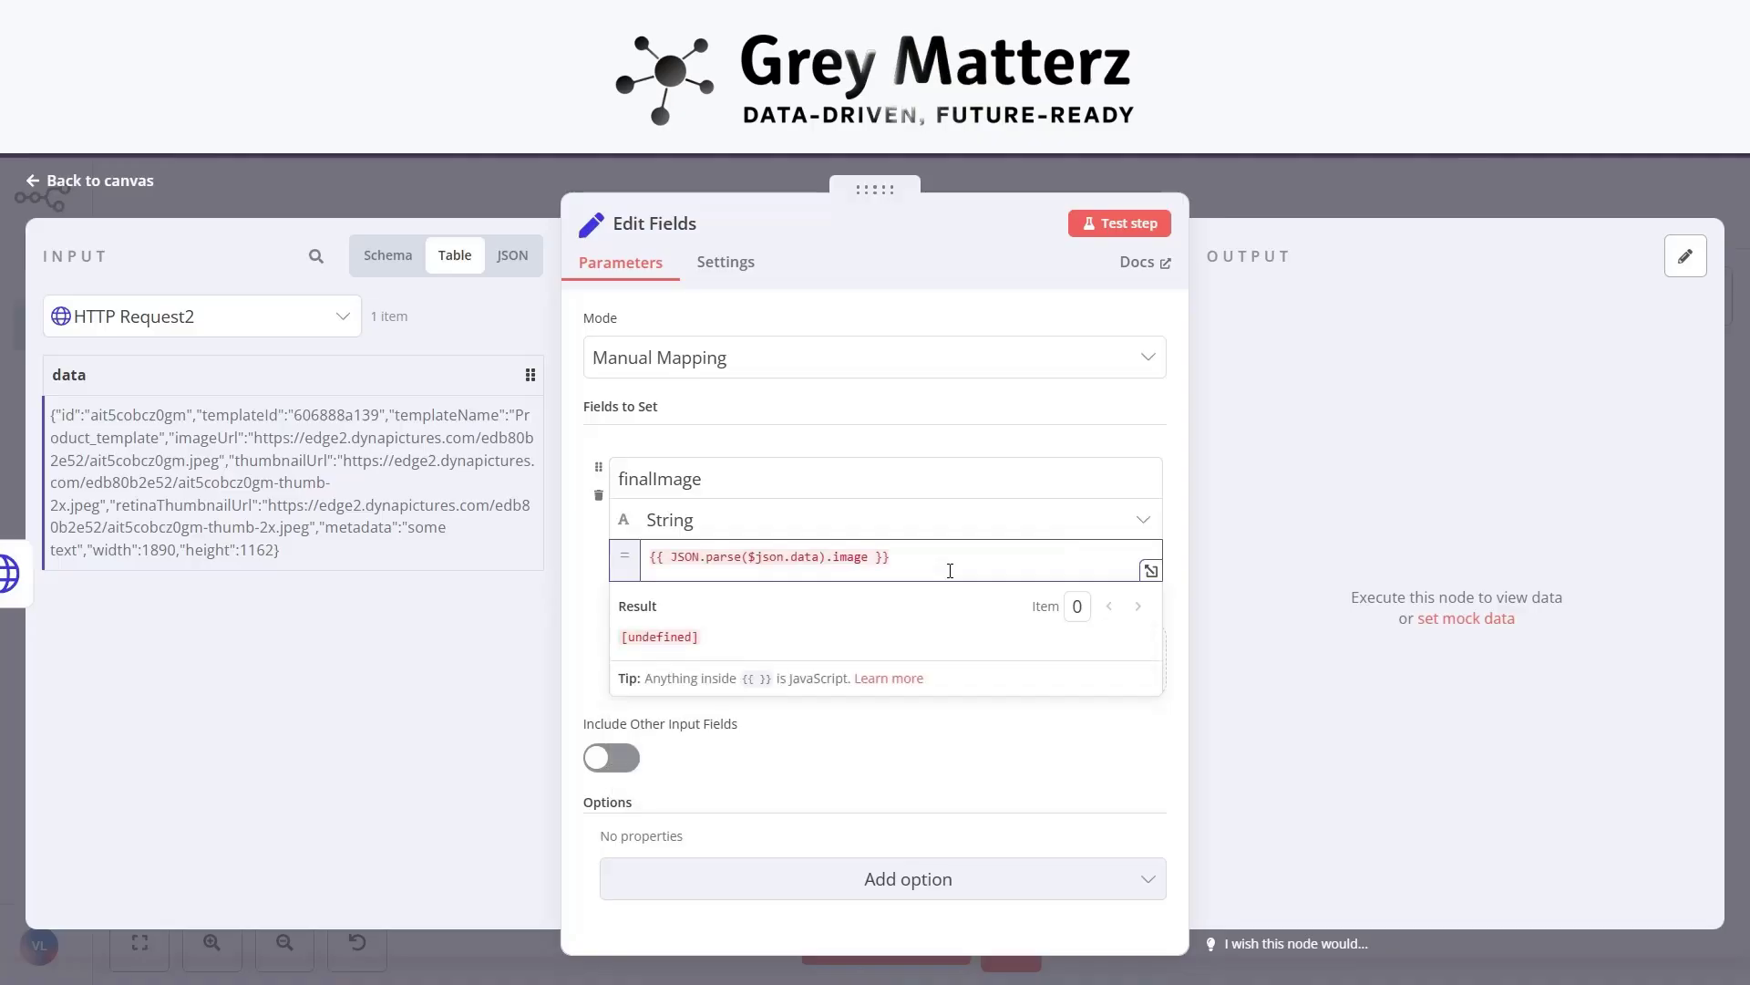
left_click(951, 531)
left_click(922, 468)
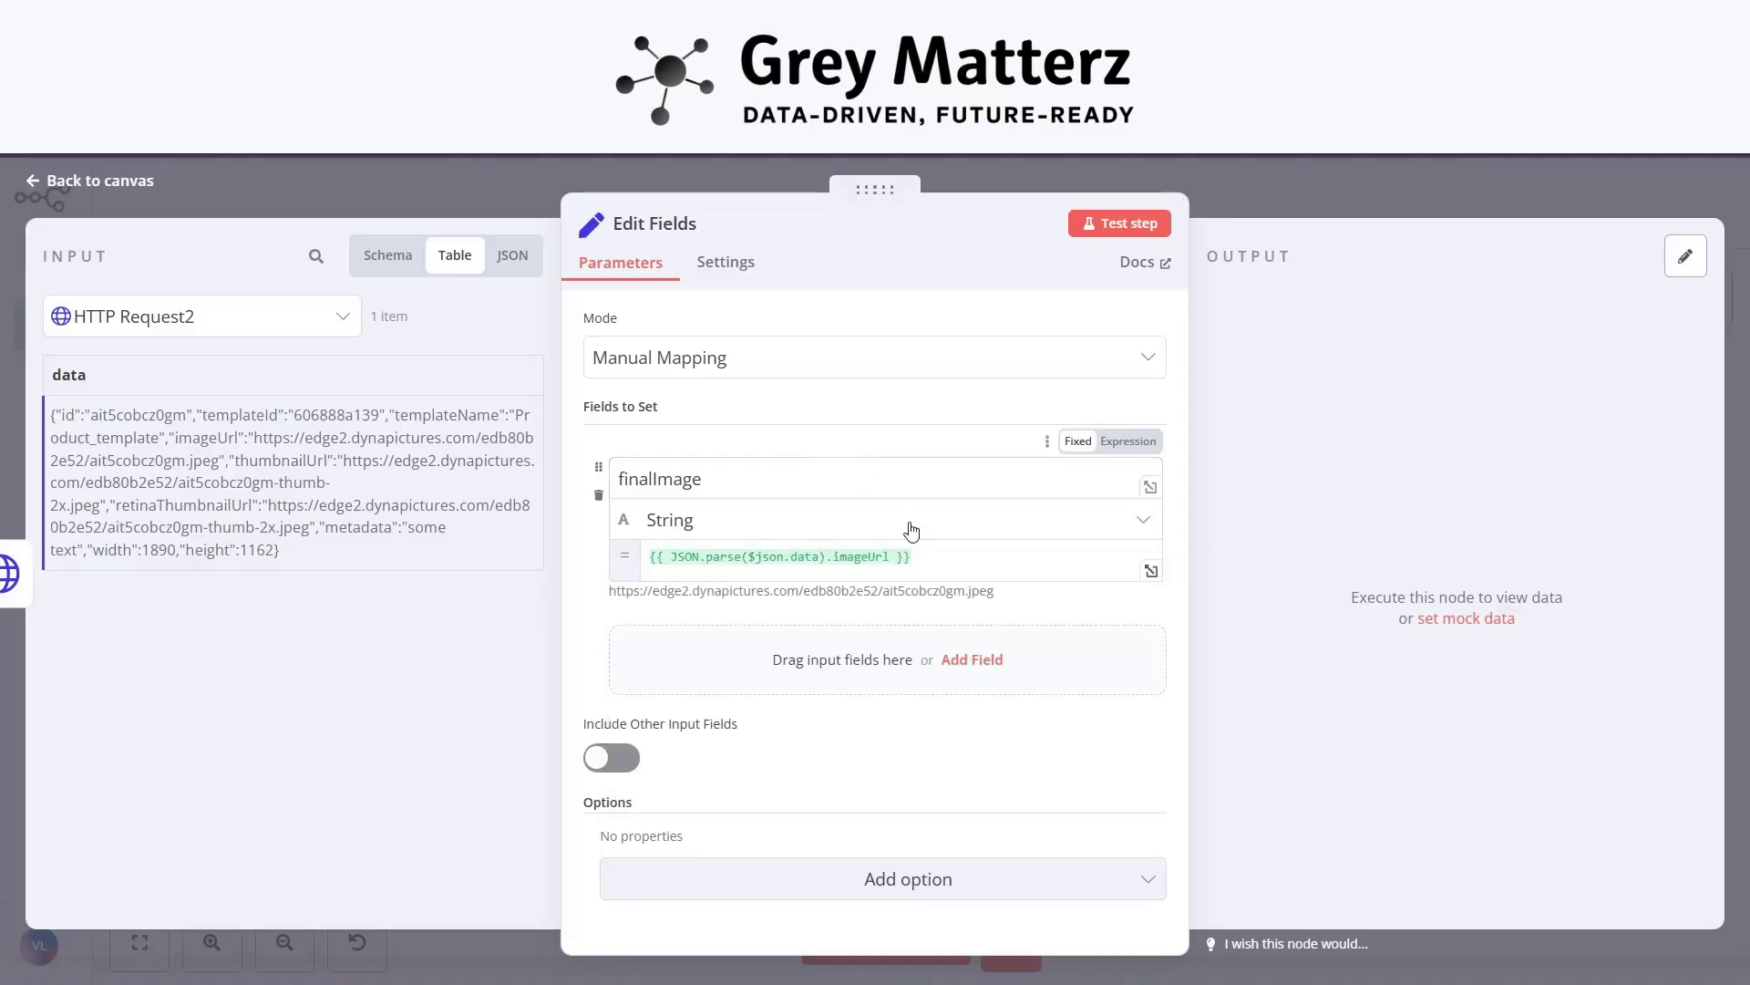
left_click(922, 561)
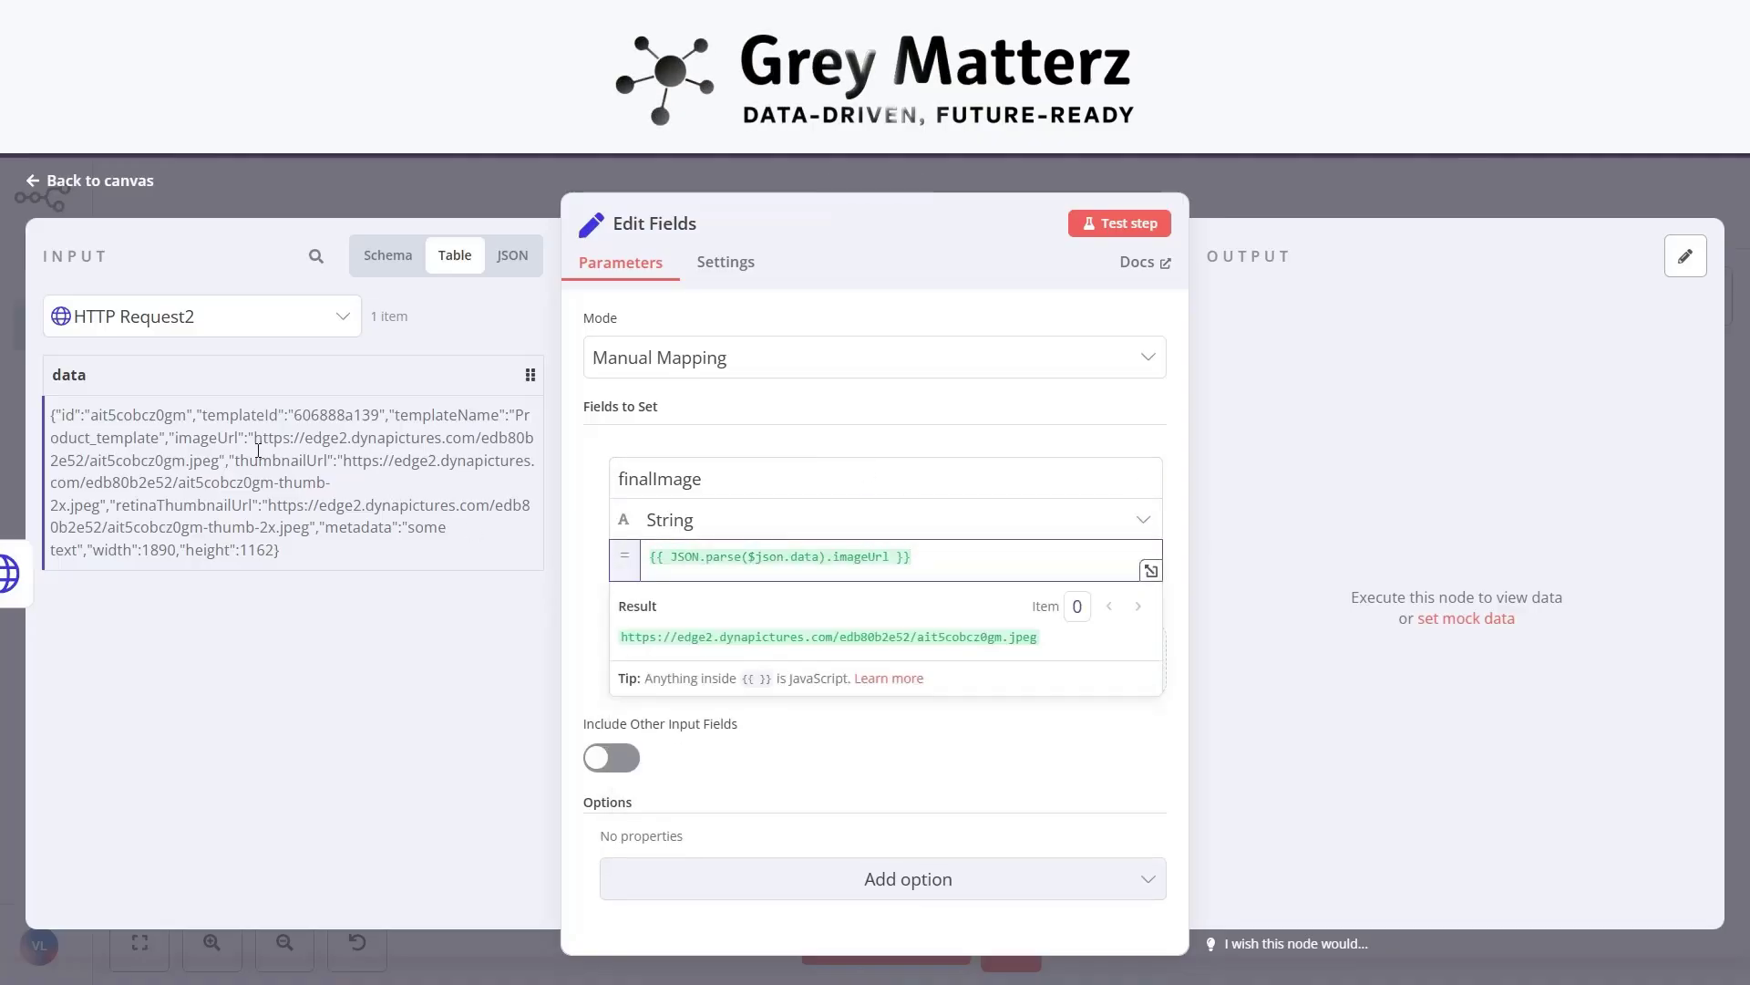
Test the Edit Fields node and return to the workflow canvas.
left_click(762, 328)
key("ctrl+Return")
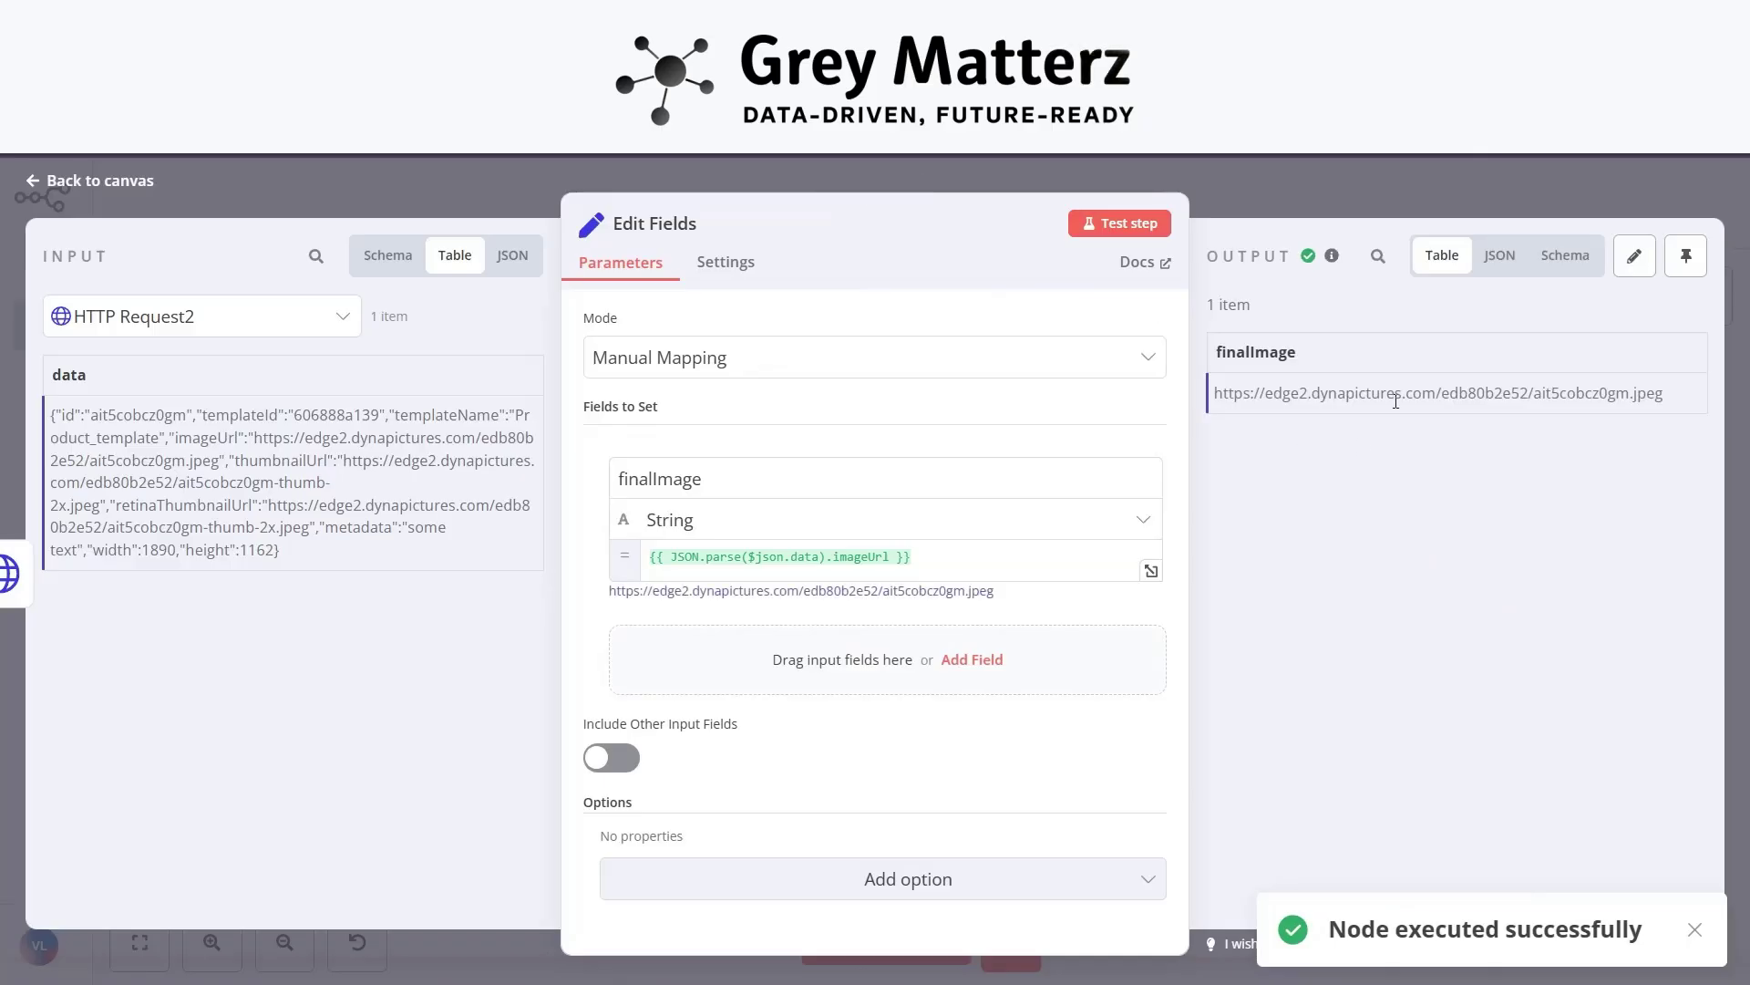
left_click(83, 179)
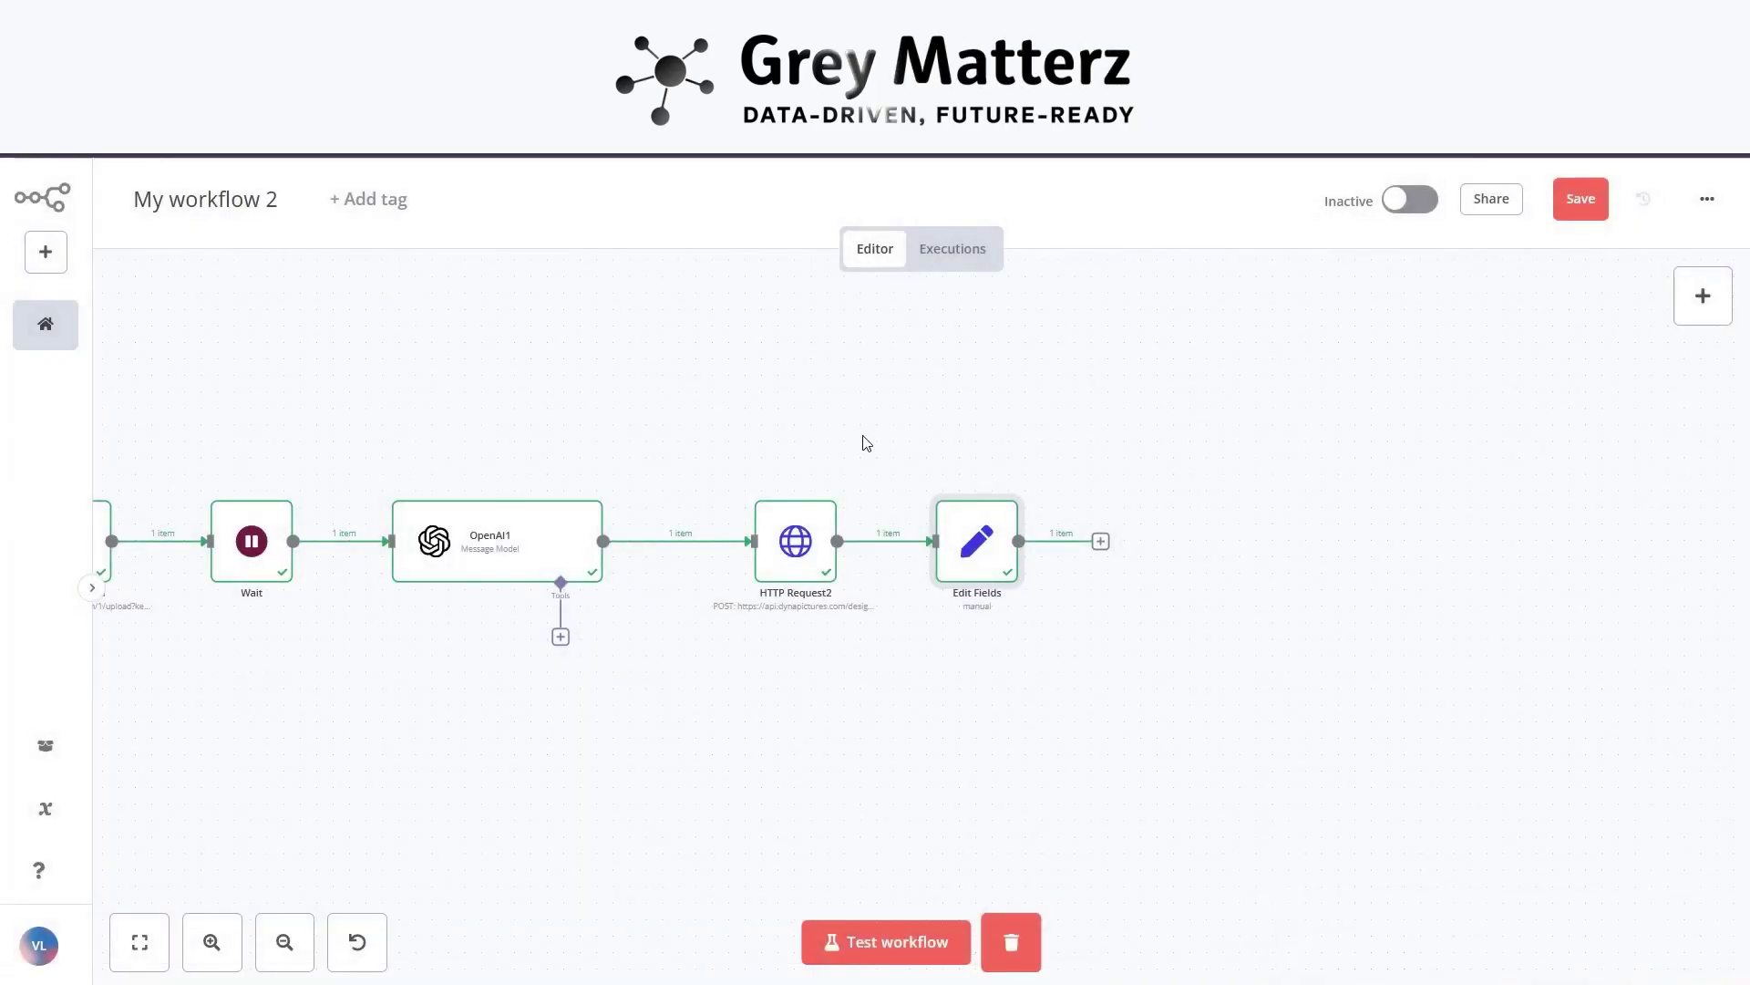
Add a Wait node after the Edit Fields node.
left_click(1100, 542)
type("wait")
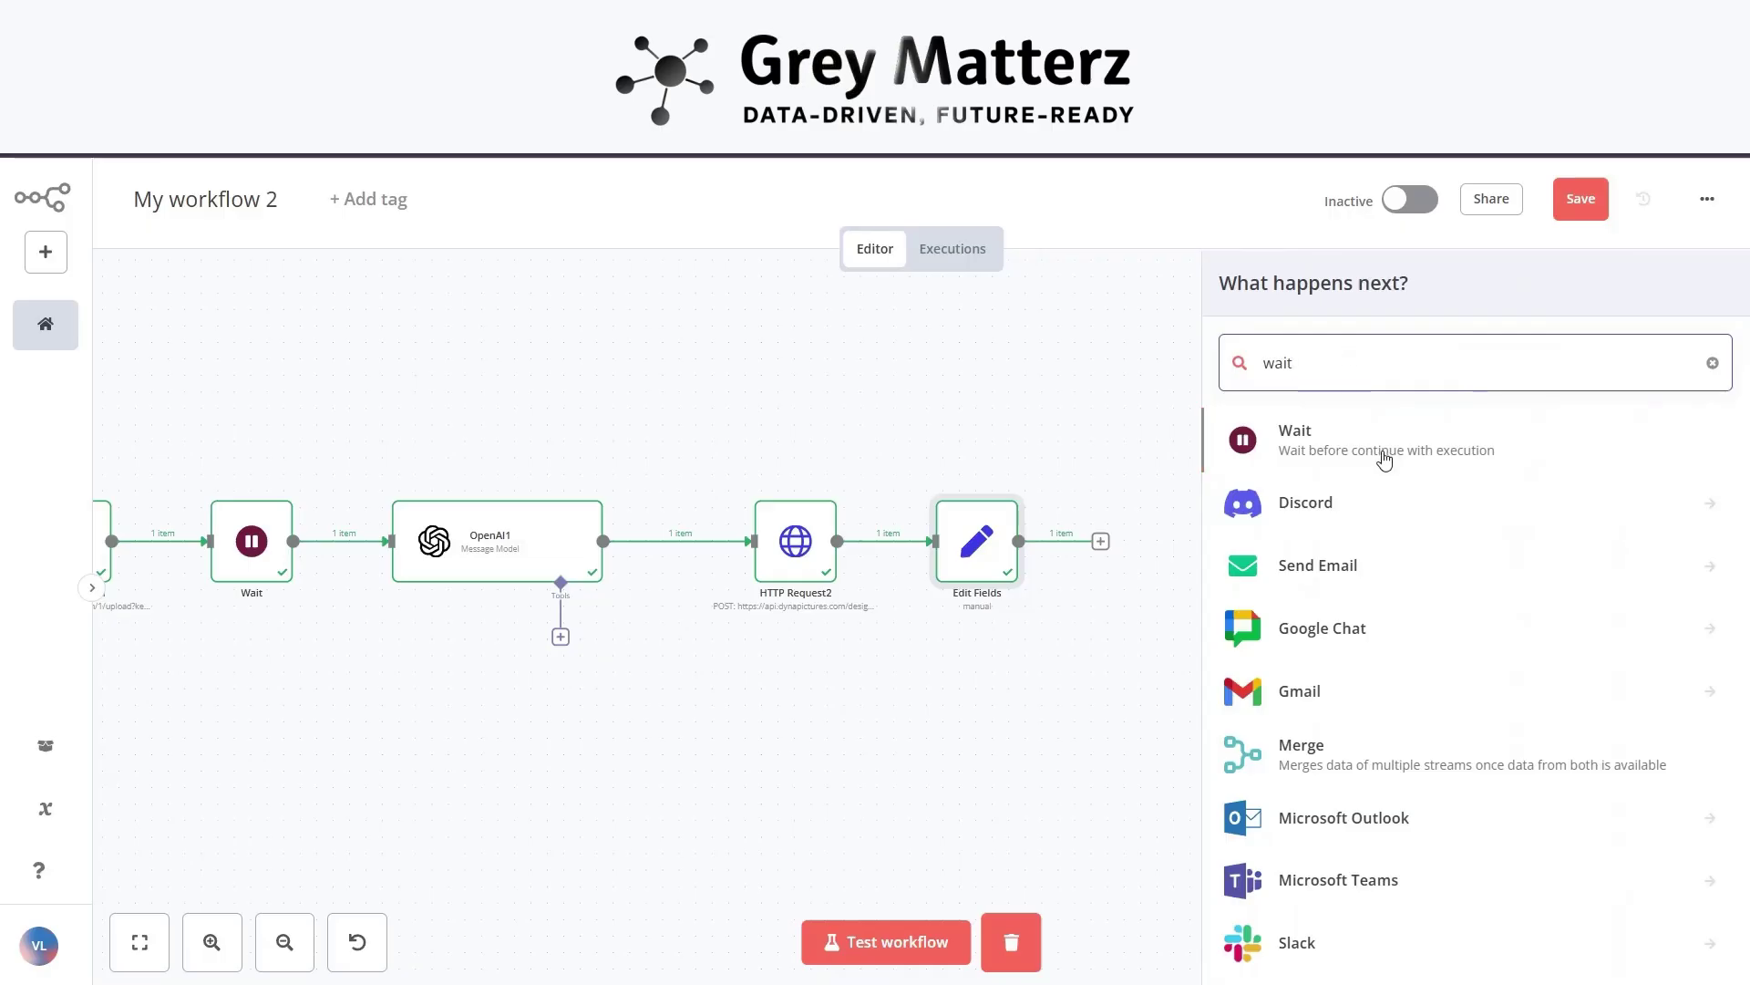
left_click(1266, 463)
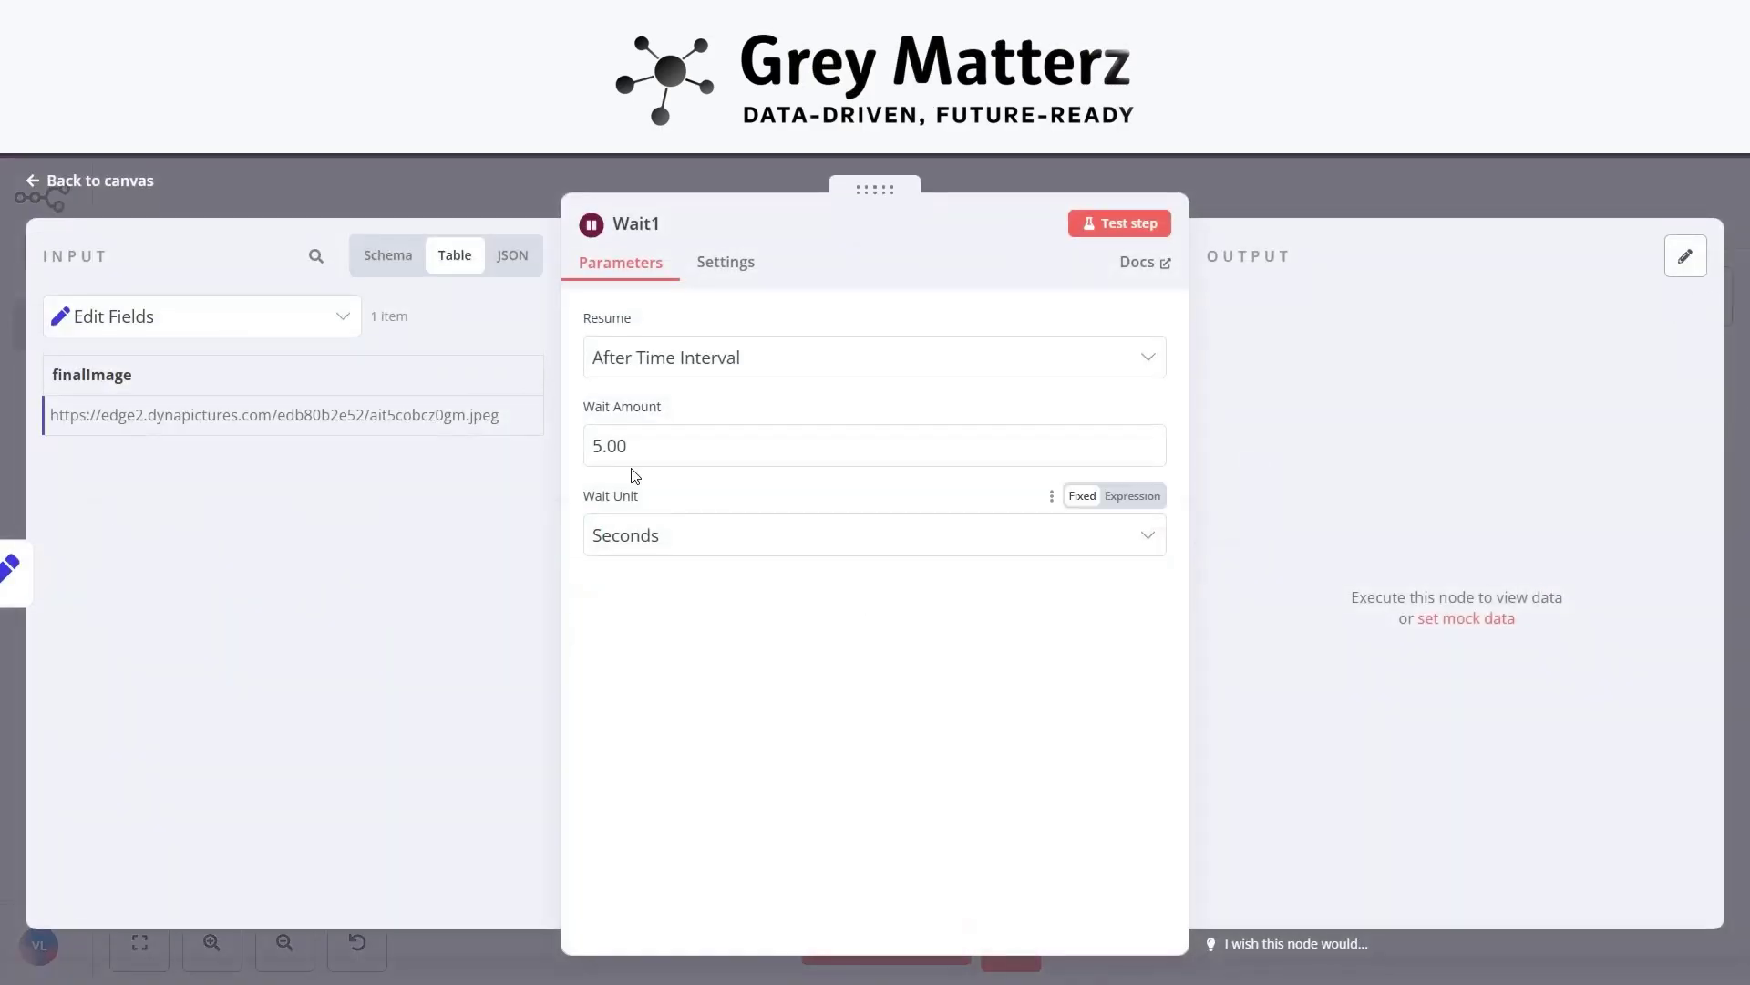
Set the new Wait node's wait amount to 10 seconds, test it, and return to the canvas.
double_click(602, 446)
type("10")
left_click(817, 586)
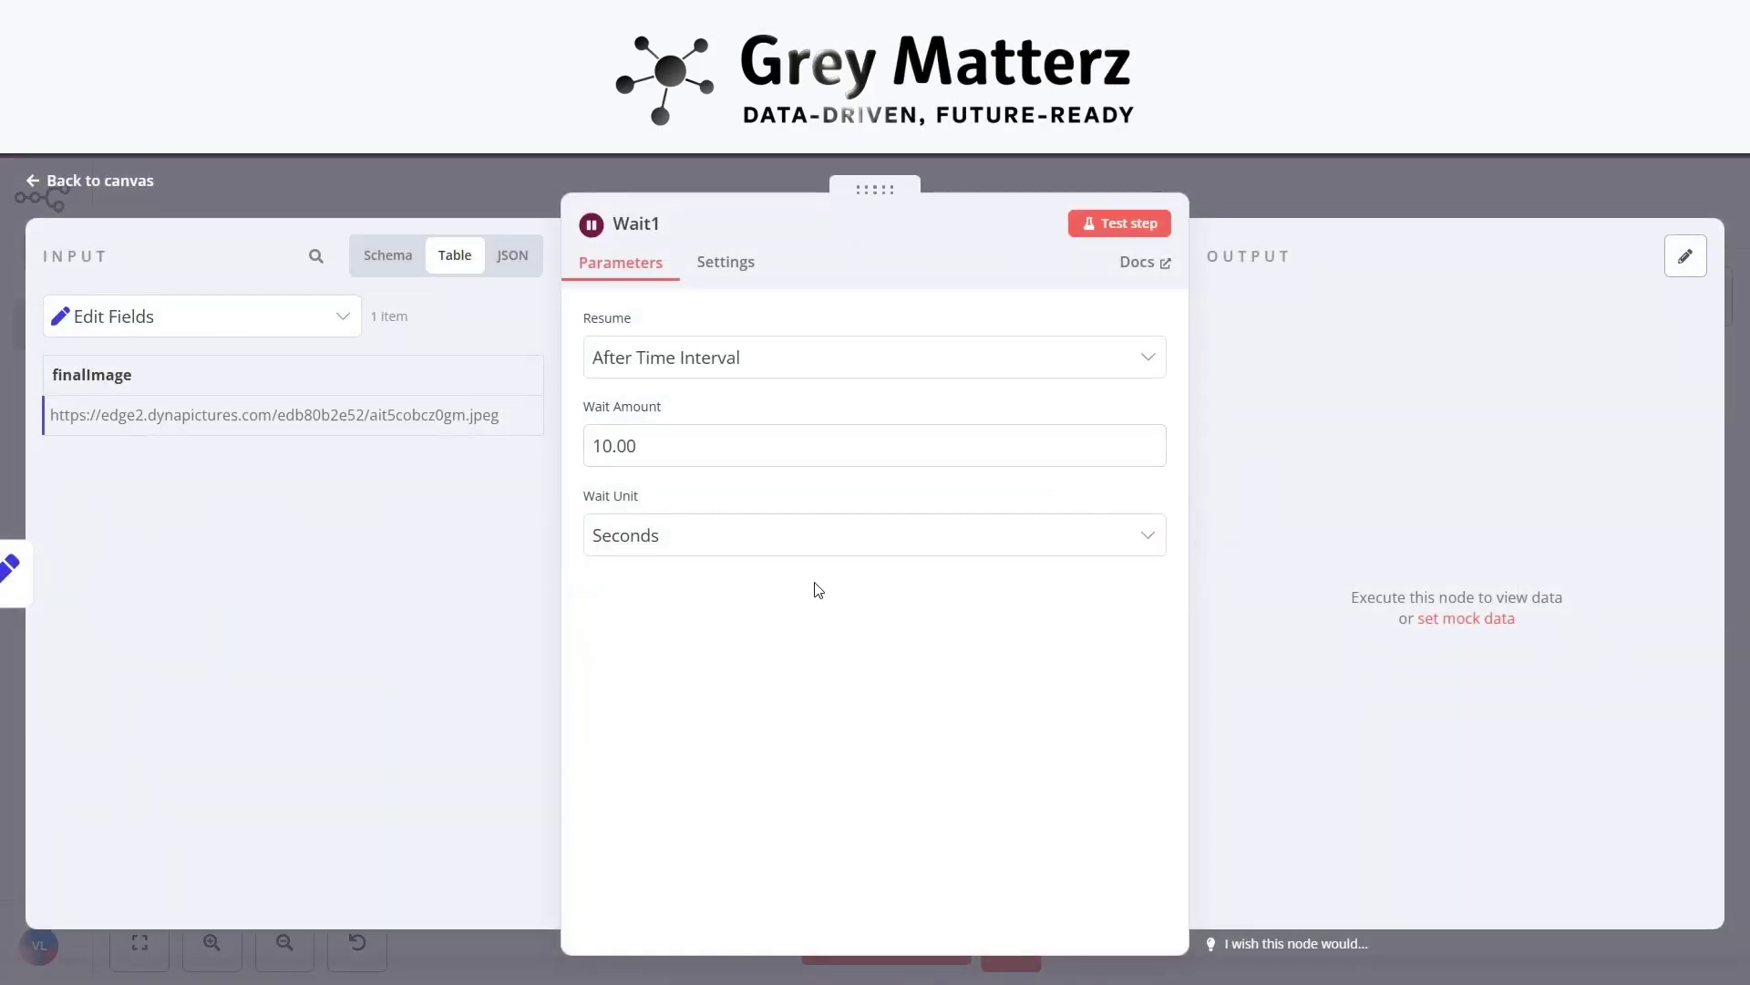
left_click(1118, 222)
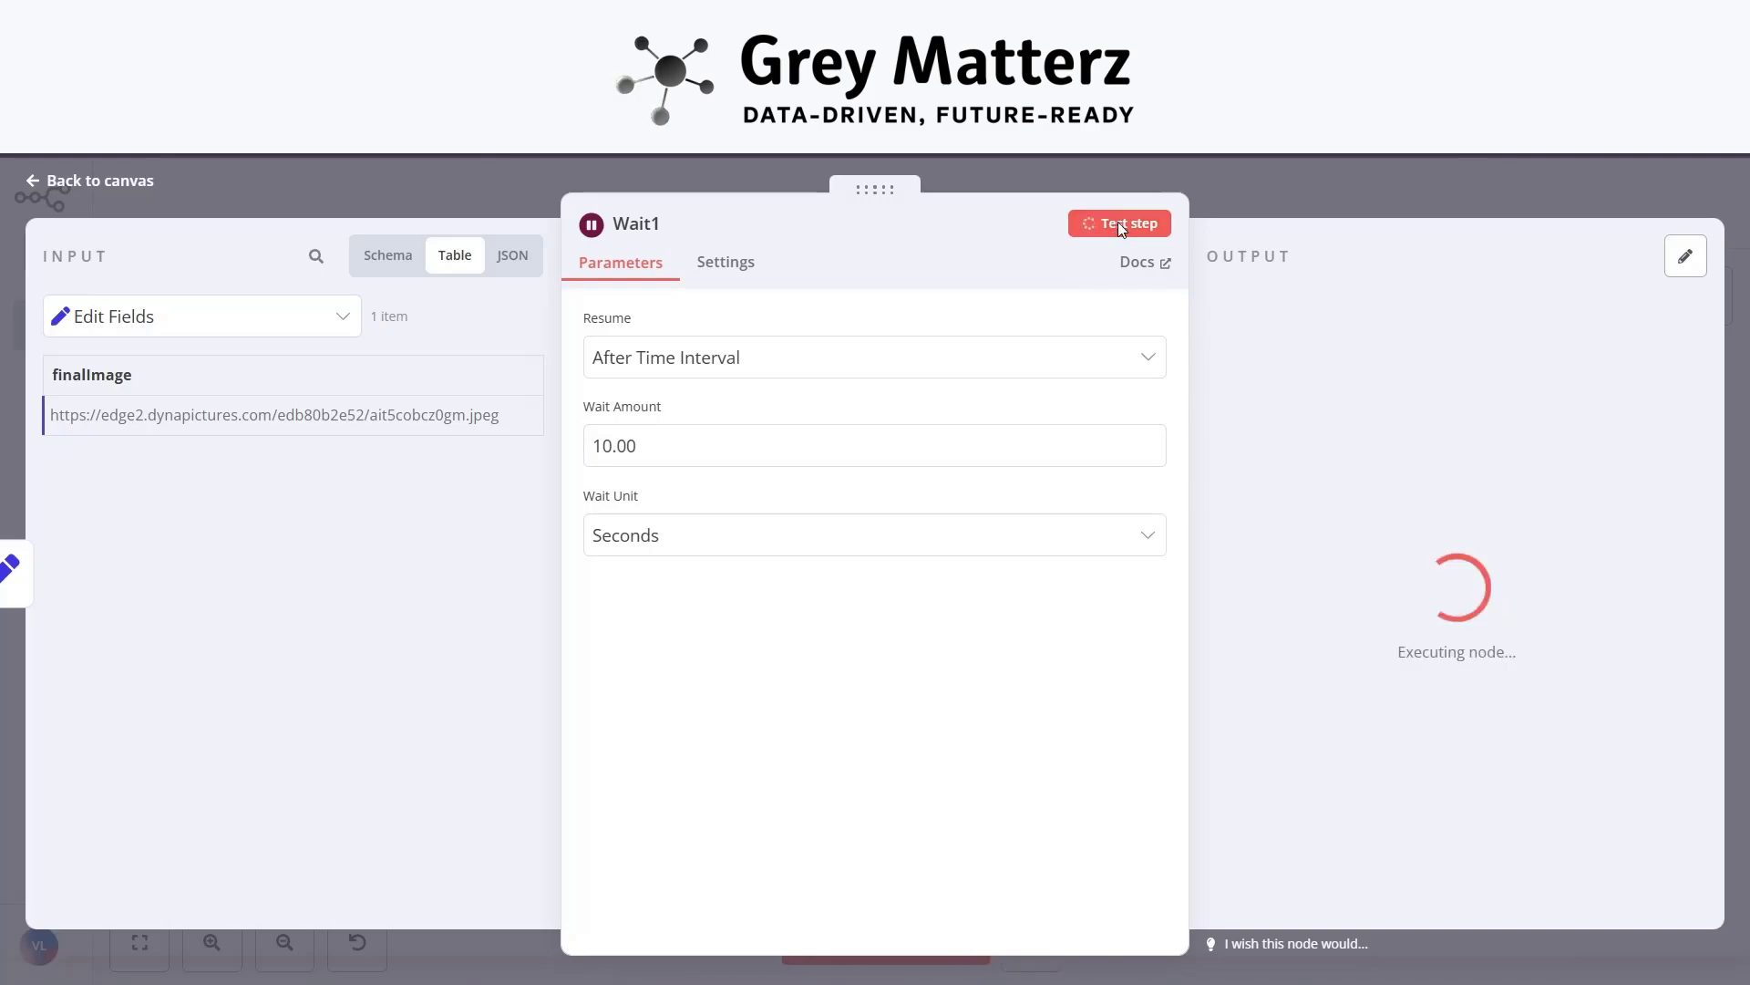
left_click(98, 182)
Add an HTTP Request node after the second Wait node.
scroll(1031, 576, "right", 5)
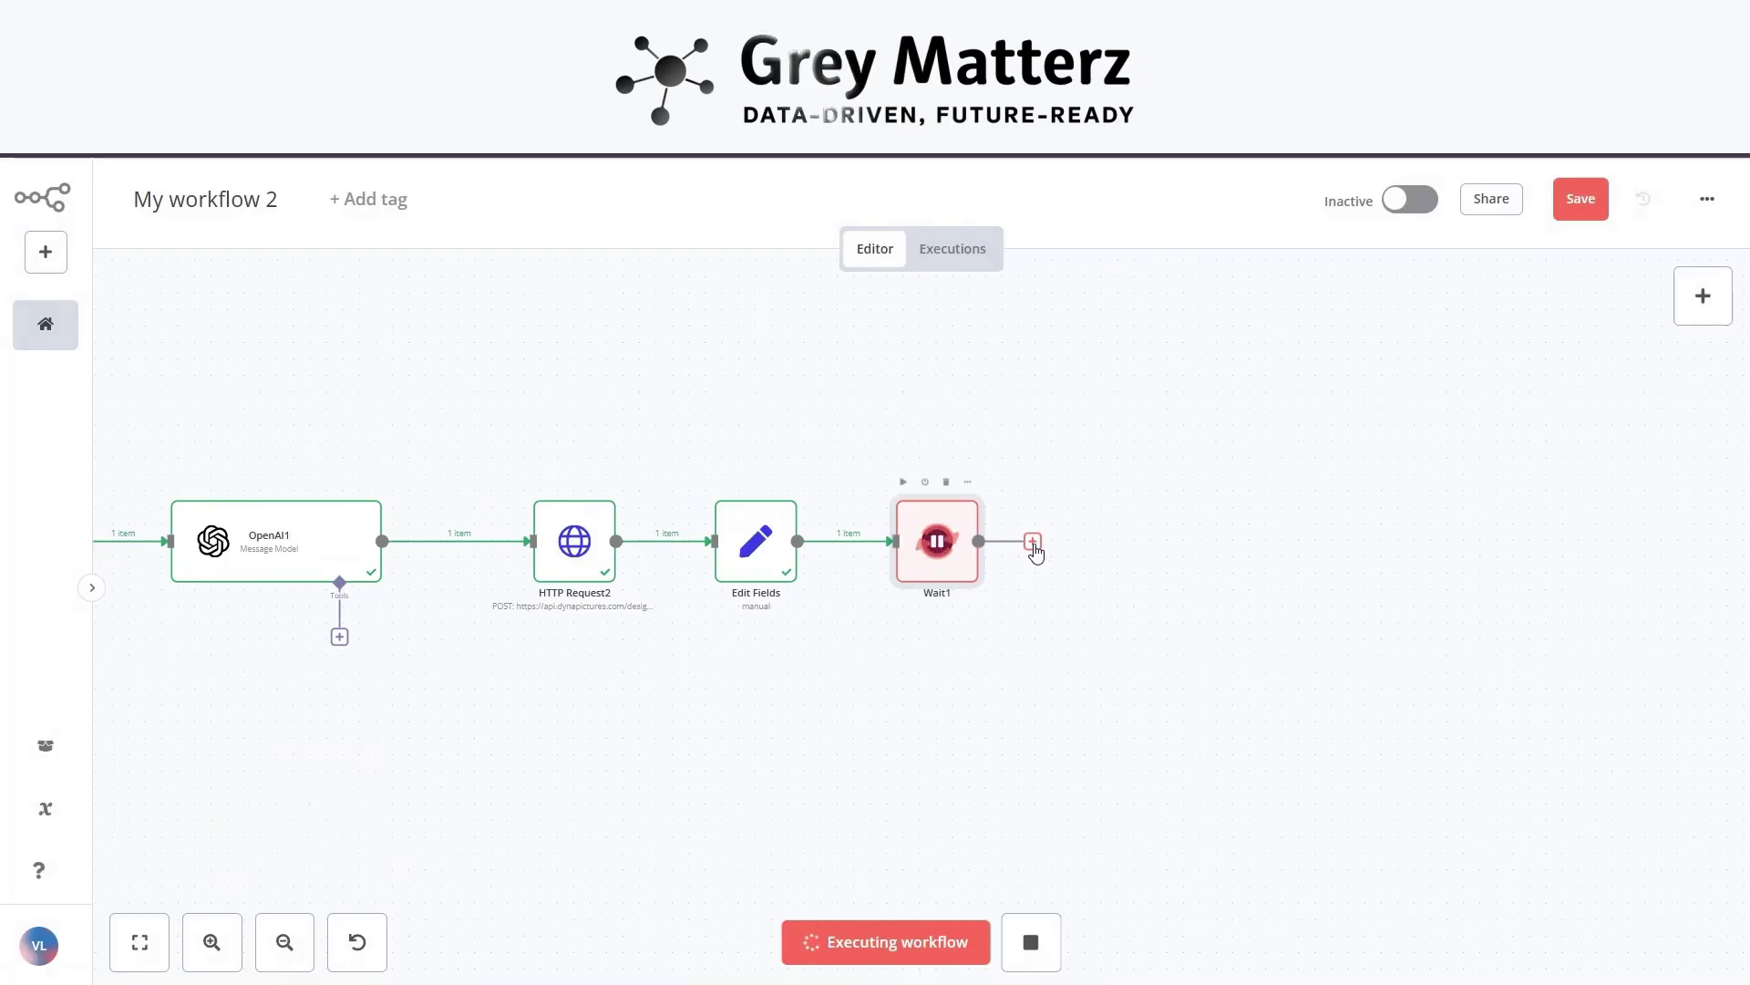
left_click(1033, 543)
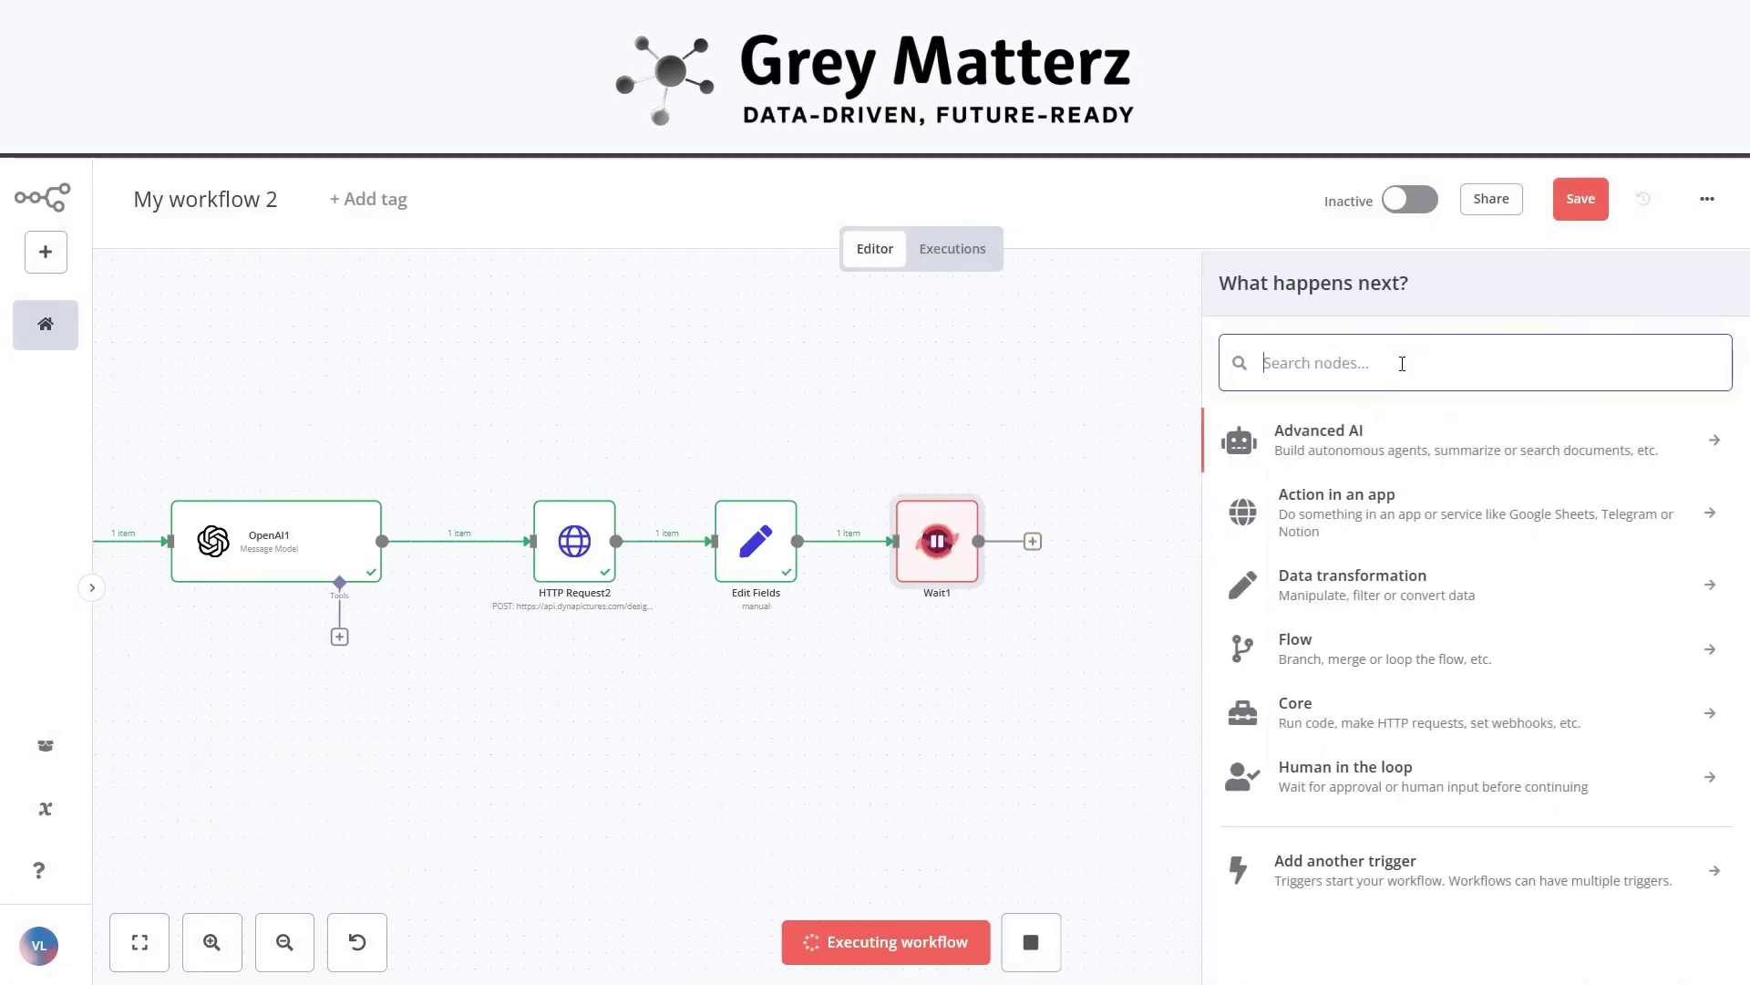
type("http")
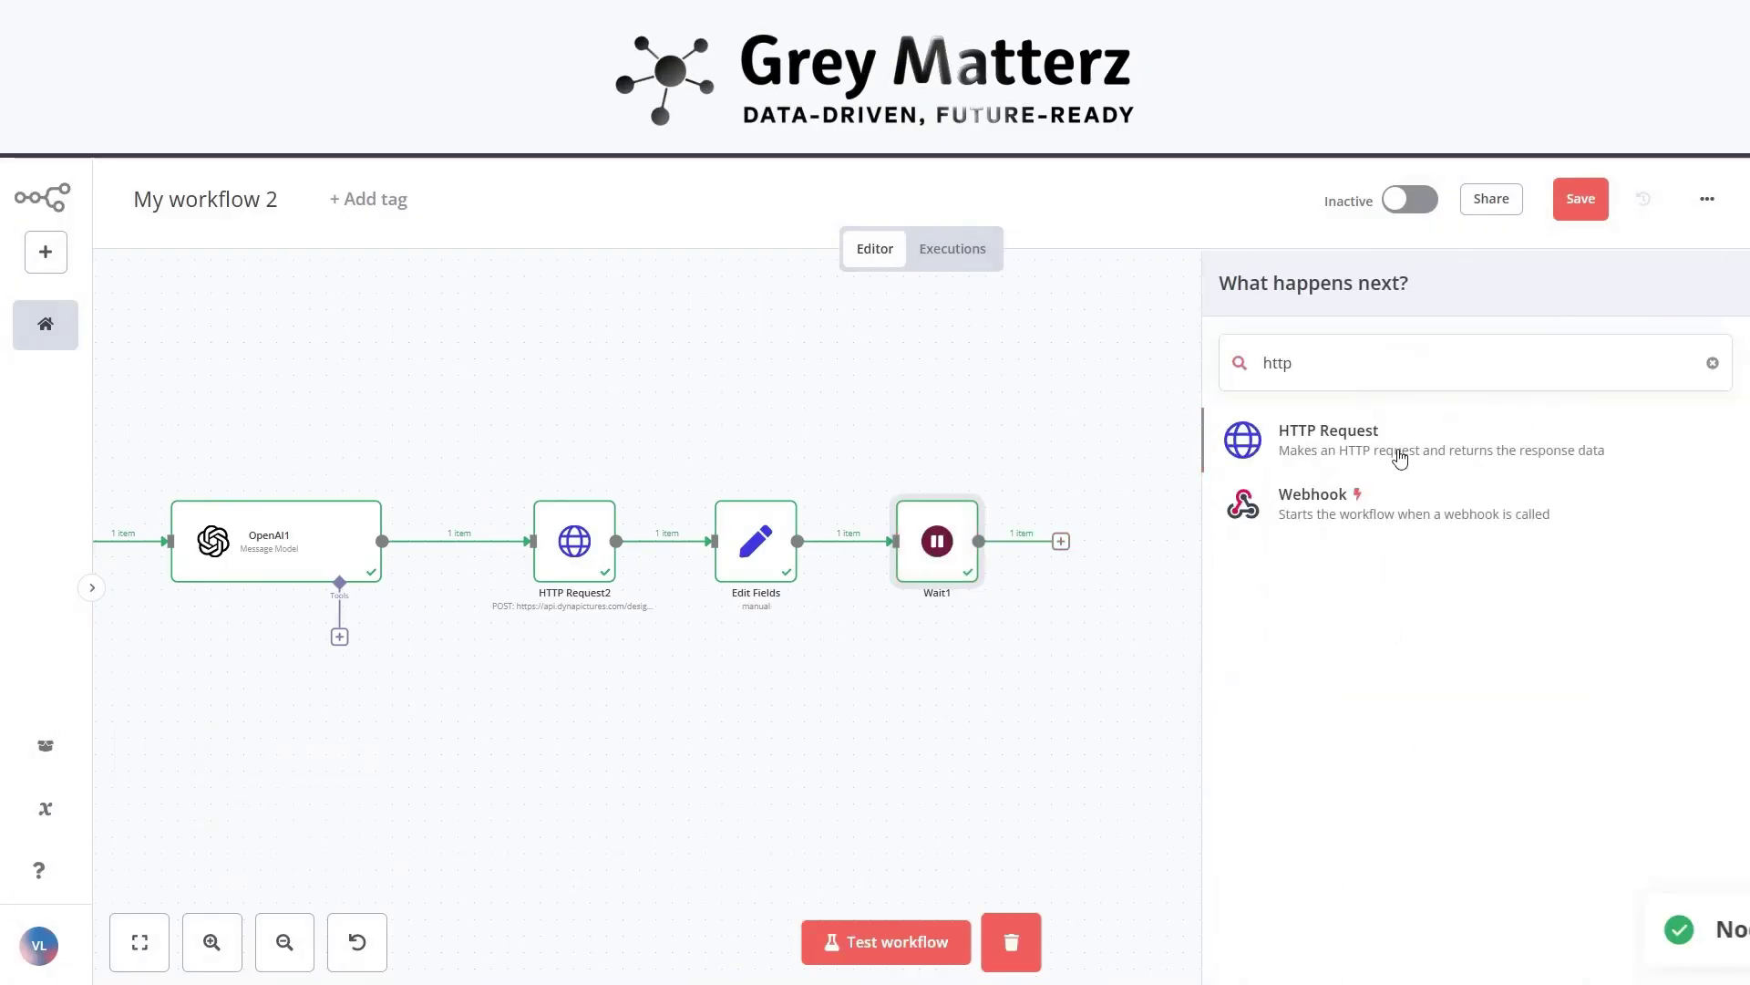
left_click(1400, 458)
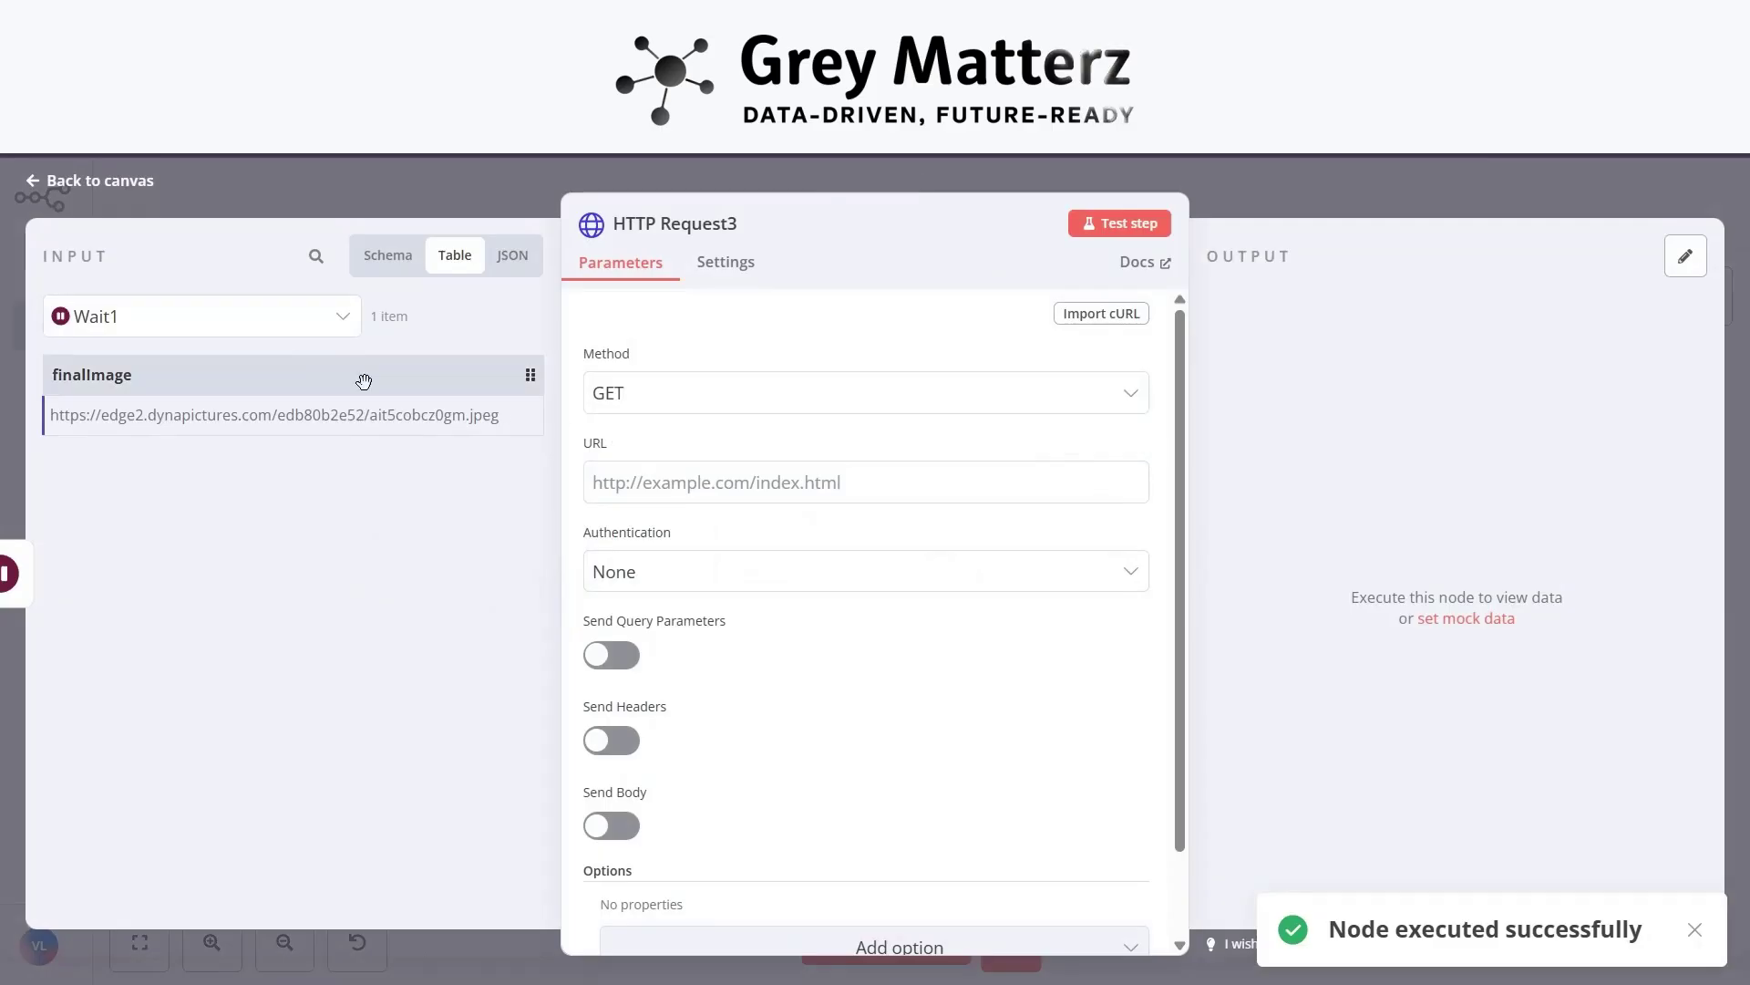
Set the GET request's URL to {{ $json.finalImage }}, test the node, and view the returned binary image.
left_click_drag(82, 375, 697, 492)
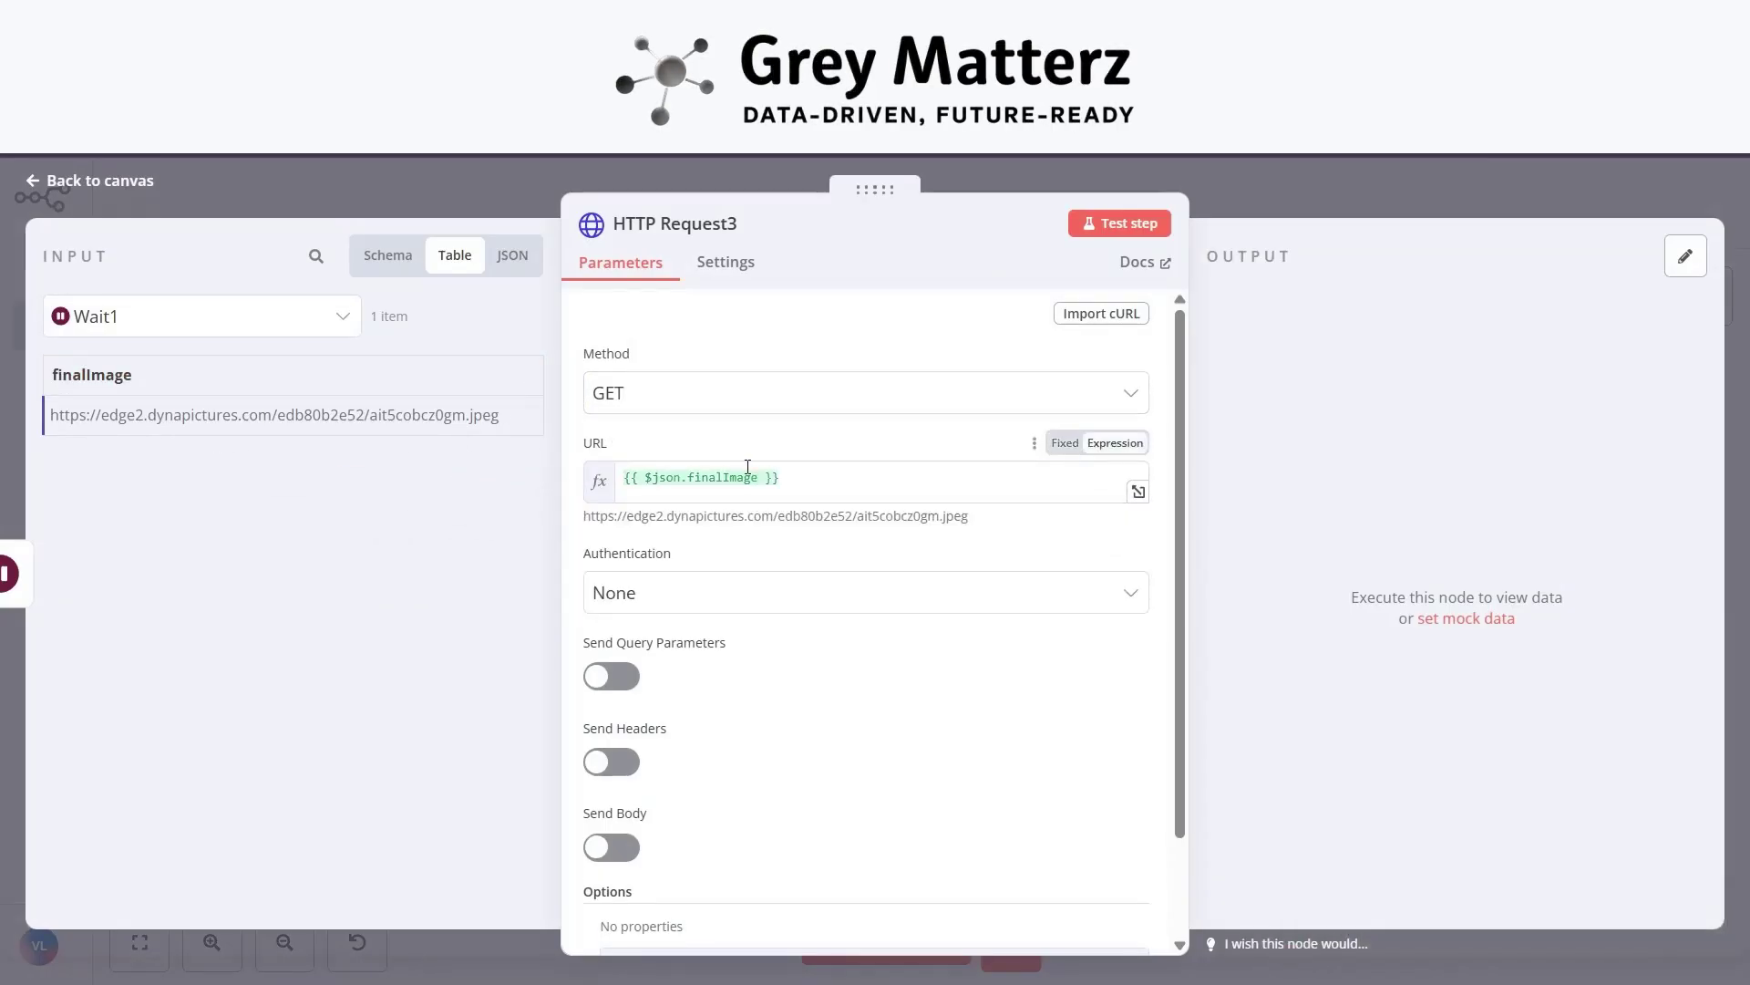
left_click(1131, 226)
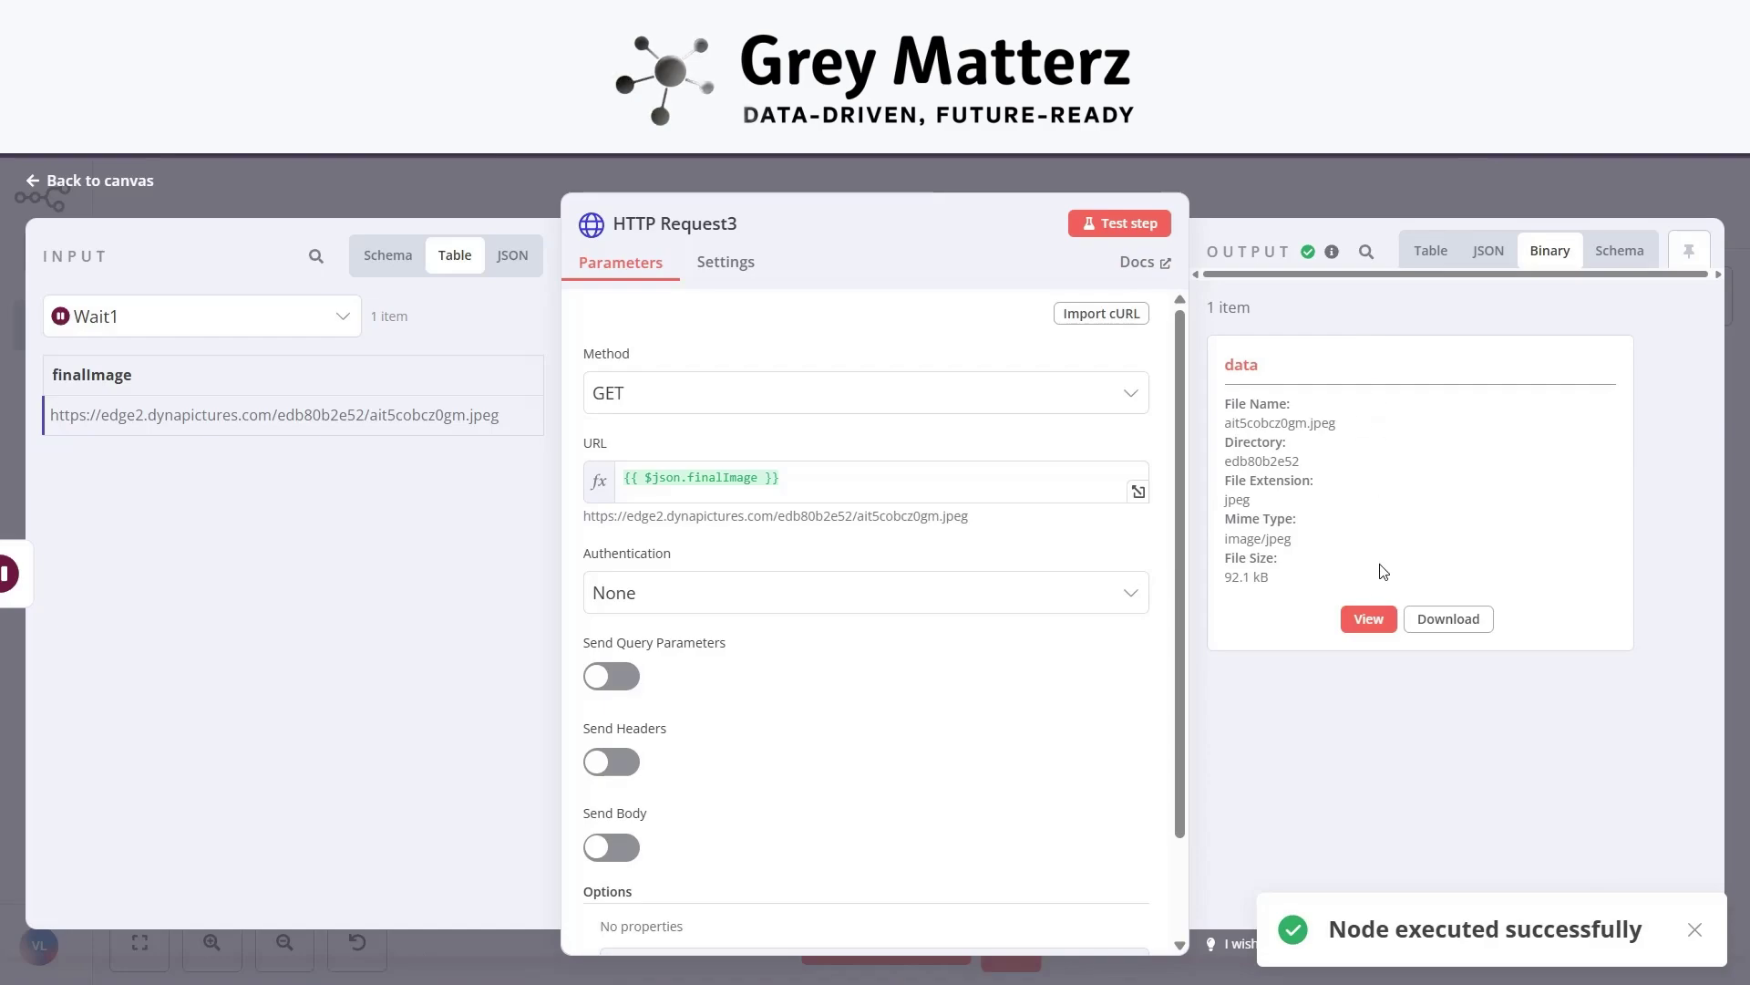
left_click(1369, 619)
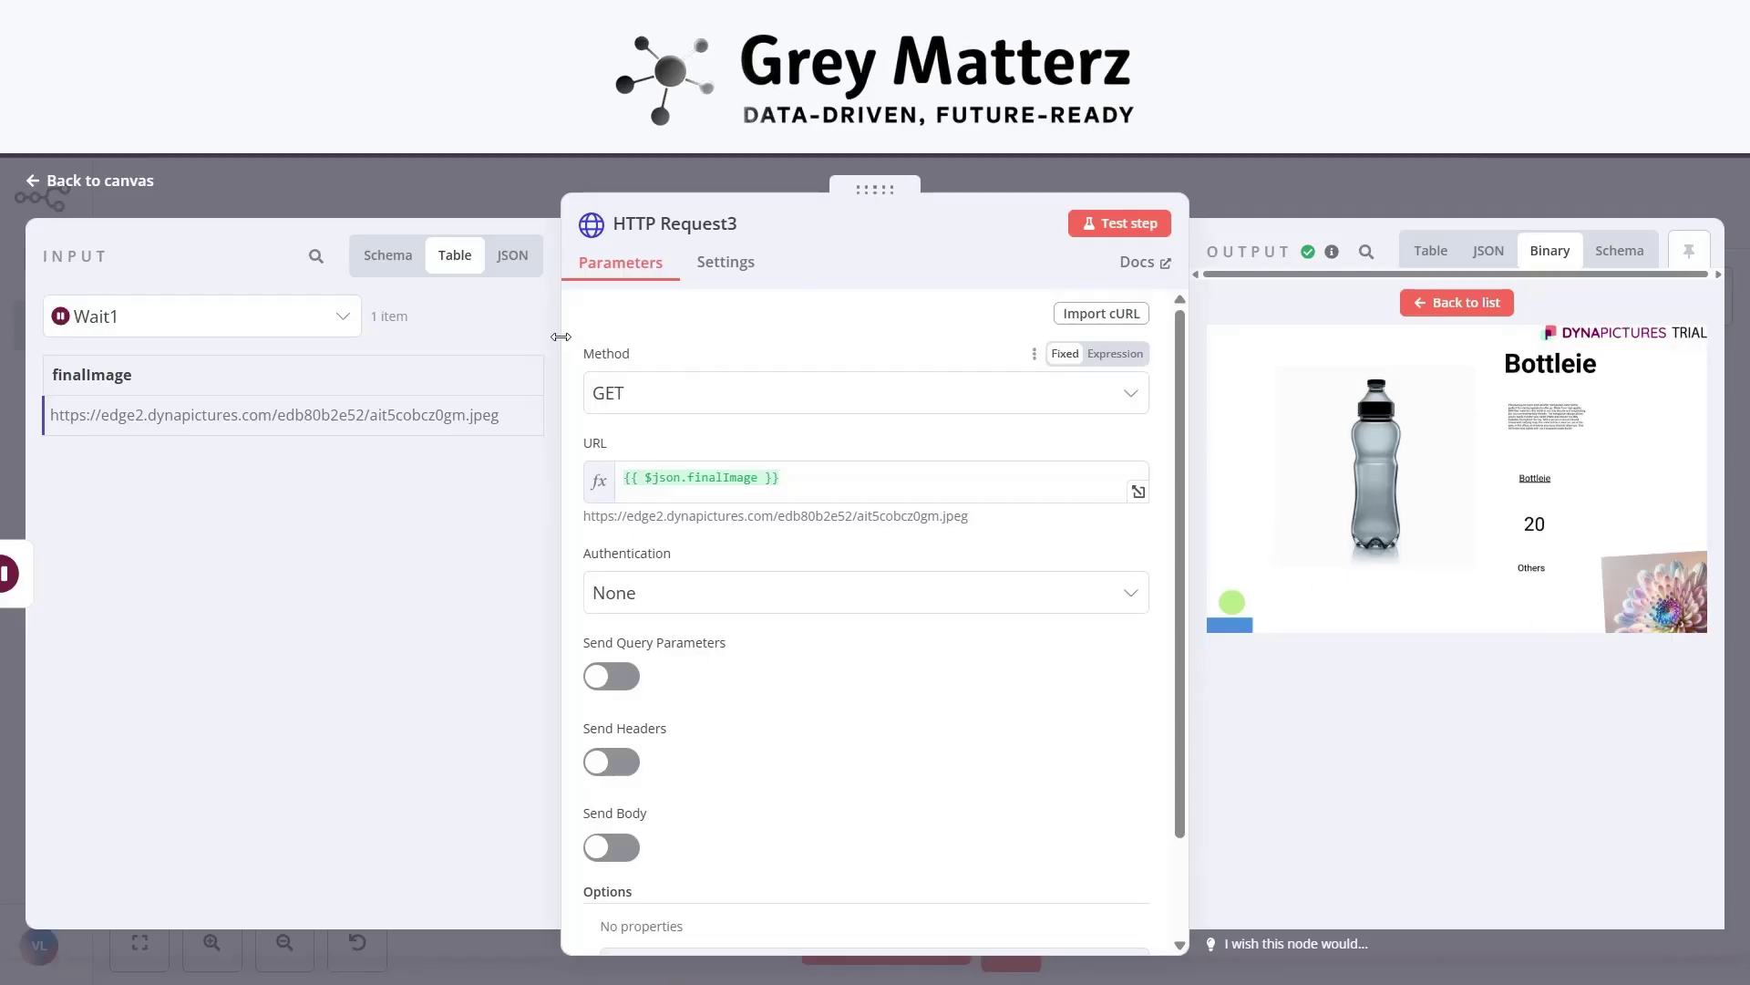
Open the finalImage URL in a new browser tab, examine the full catalog image, and close the tab.
triple_click(204, 419)
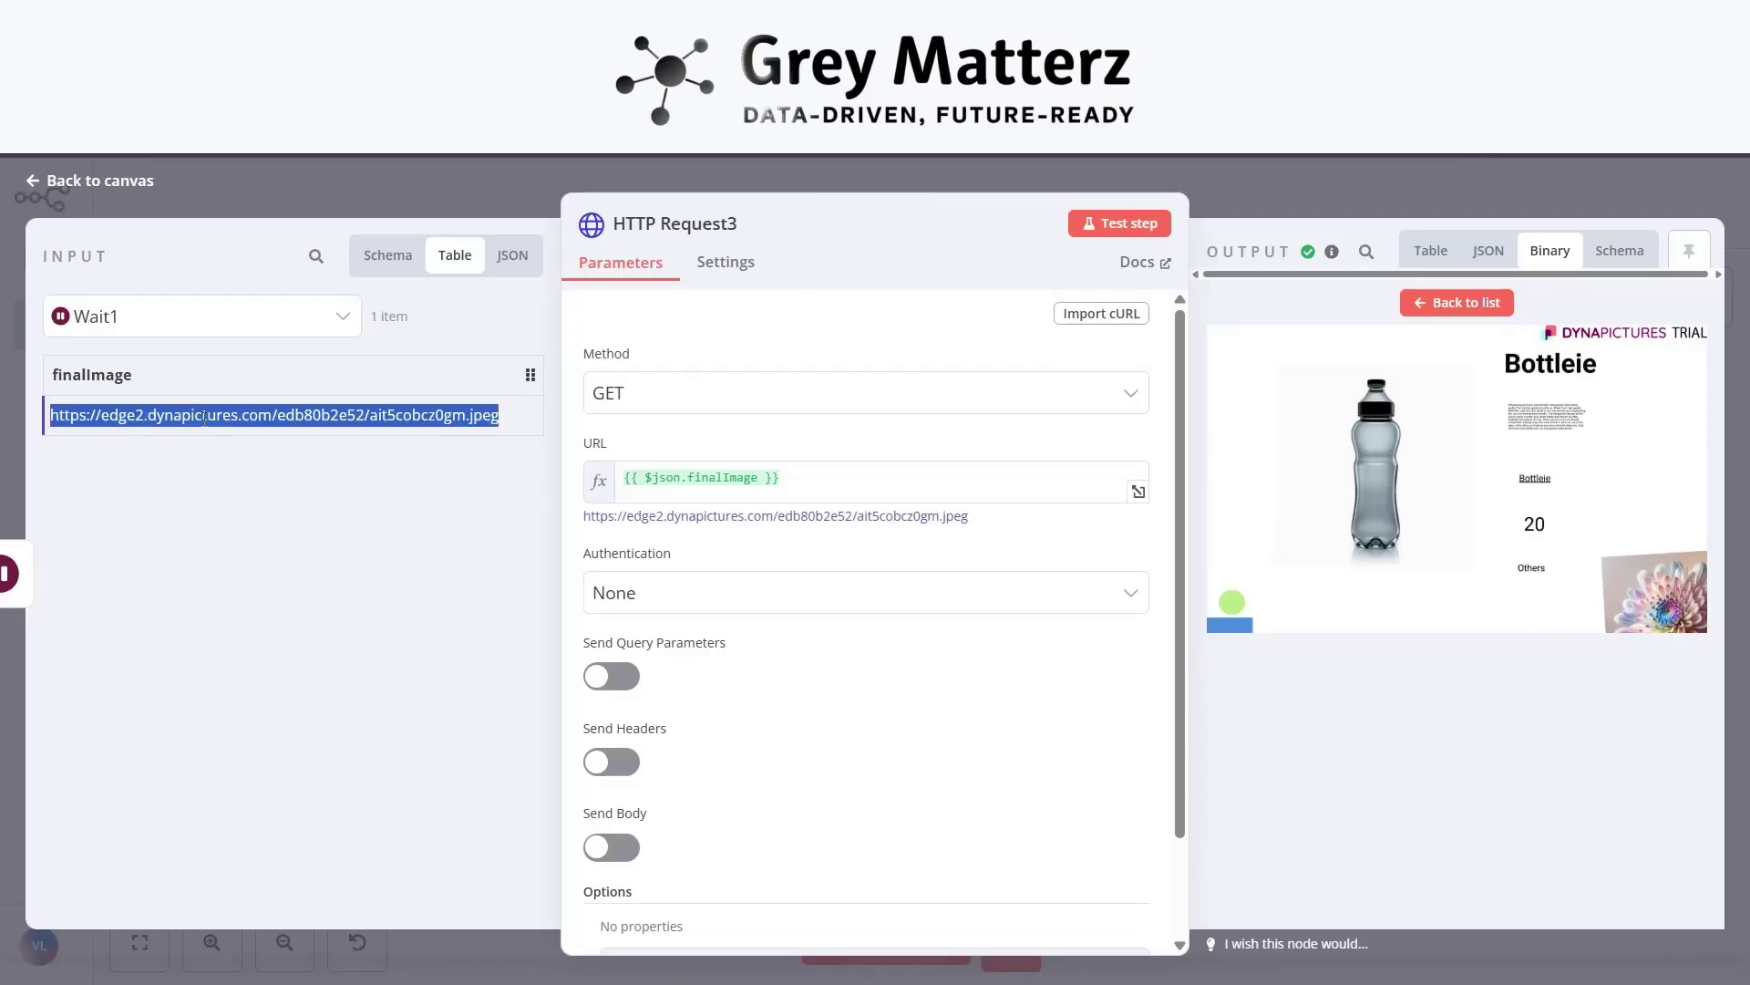
key("ctrl+t")
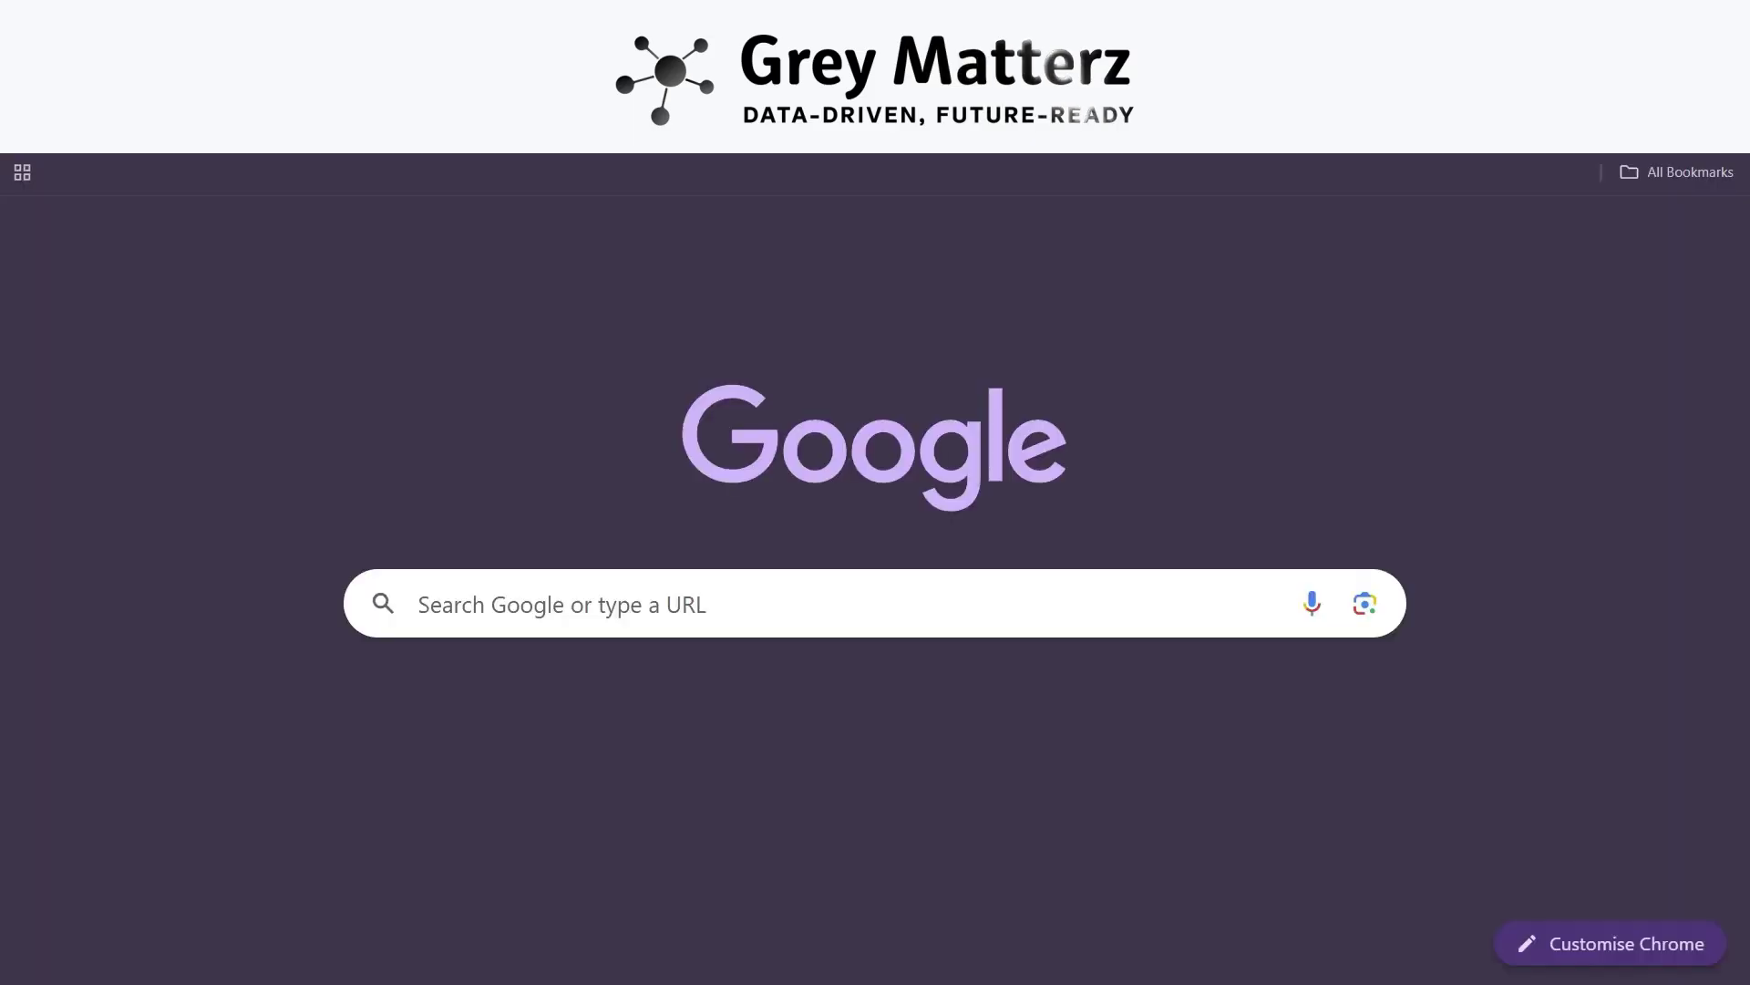
key("ctrl+v")
key("Return")
scroll(1259, 544, "down", 3)
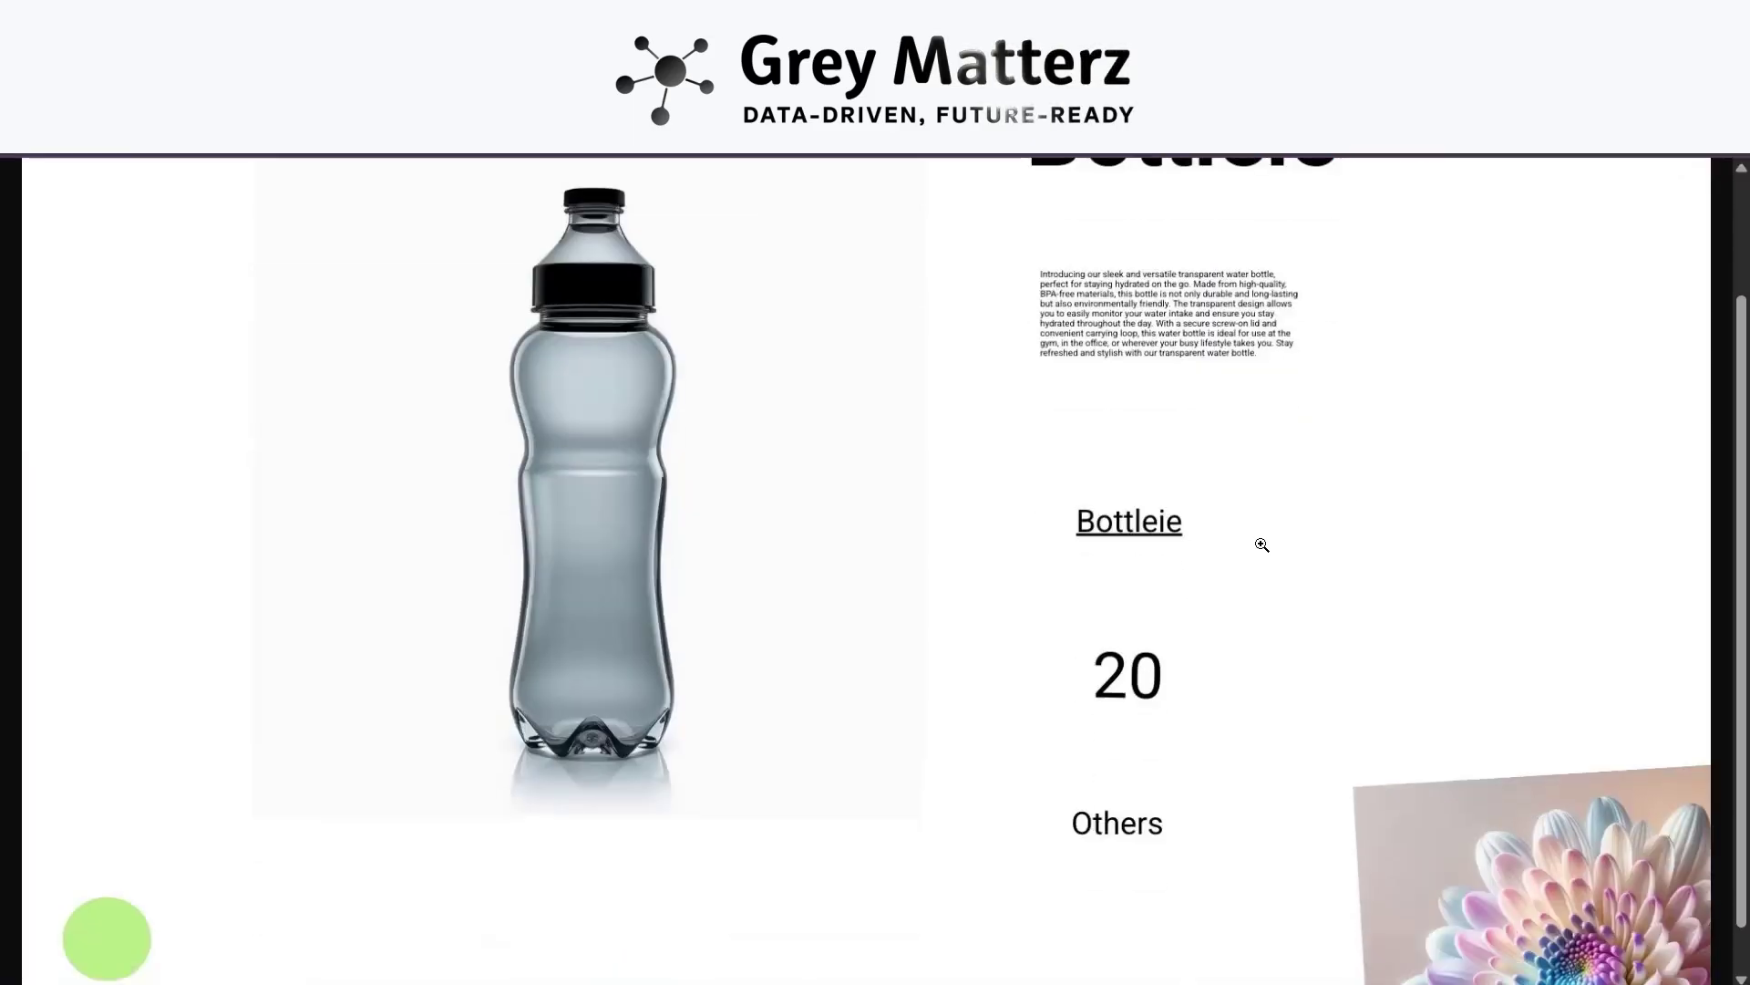
scroll(1262, 544, "up", 1)
scroll(1262, 544, "down", 1)
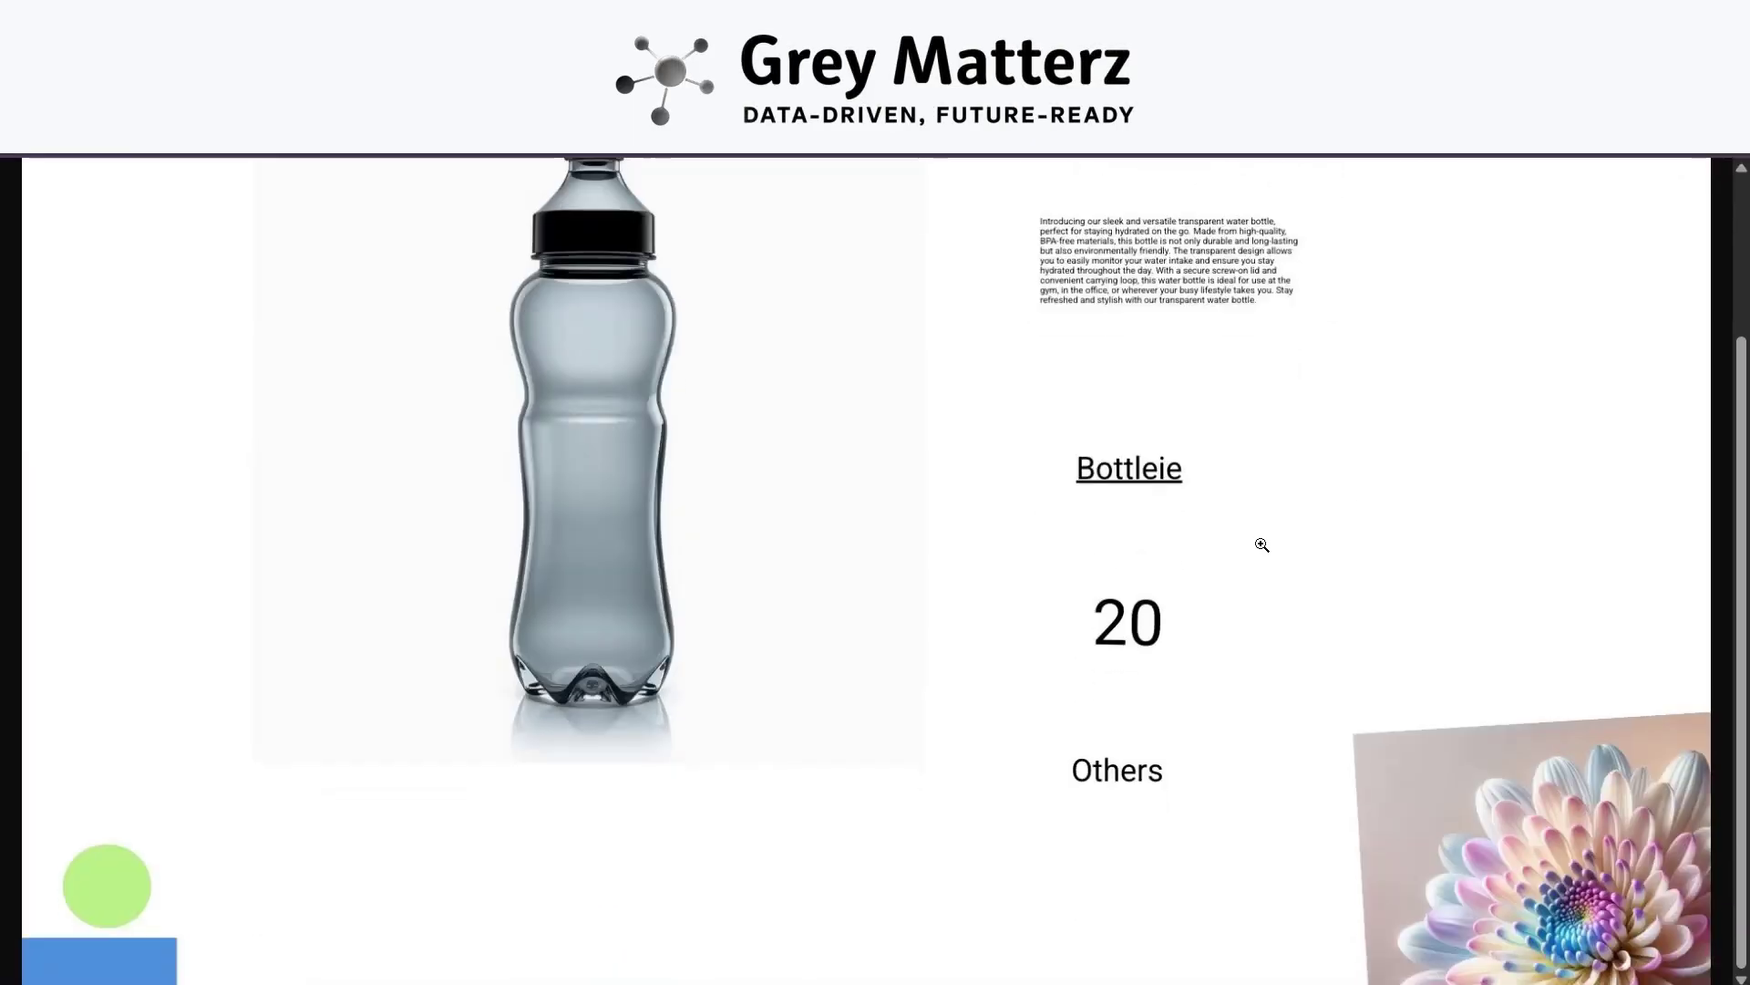
scroll(1262, 544, "up", 3)
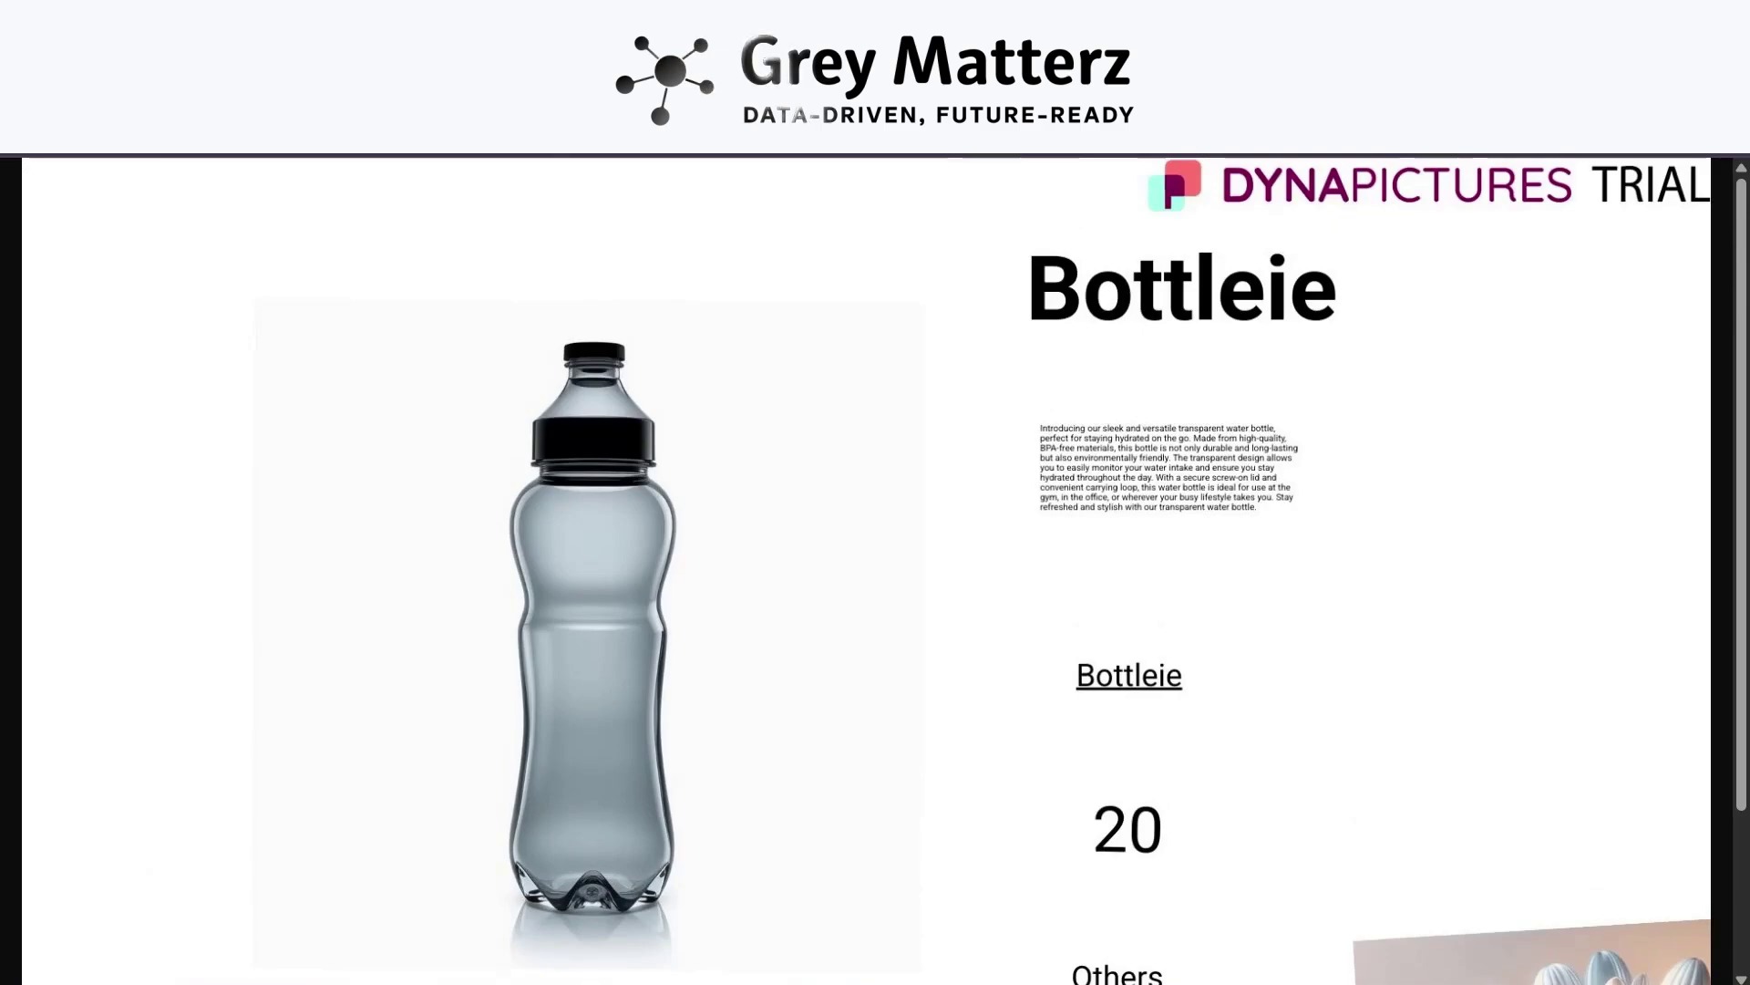
key("ctrl+w")
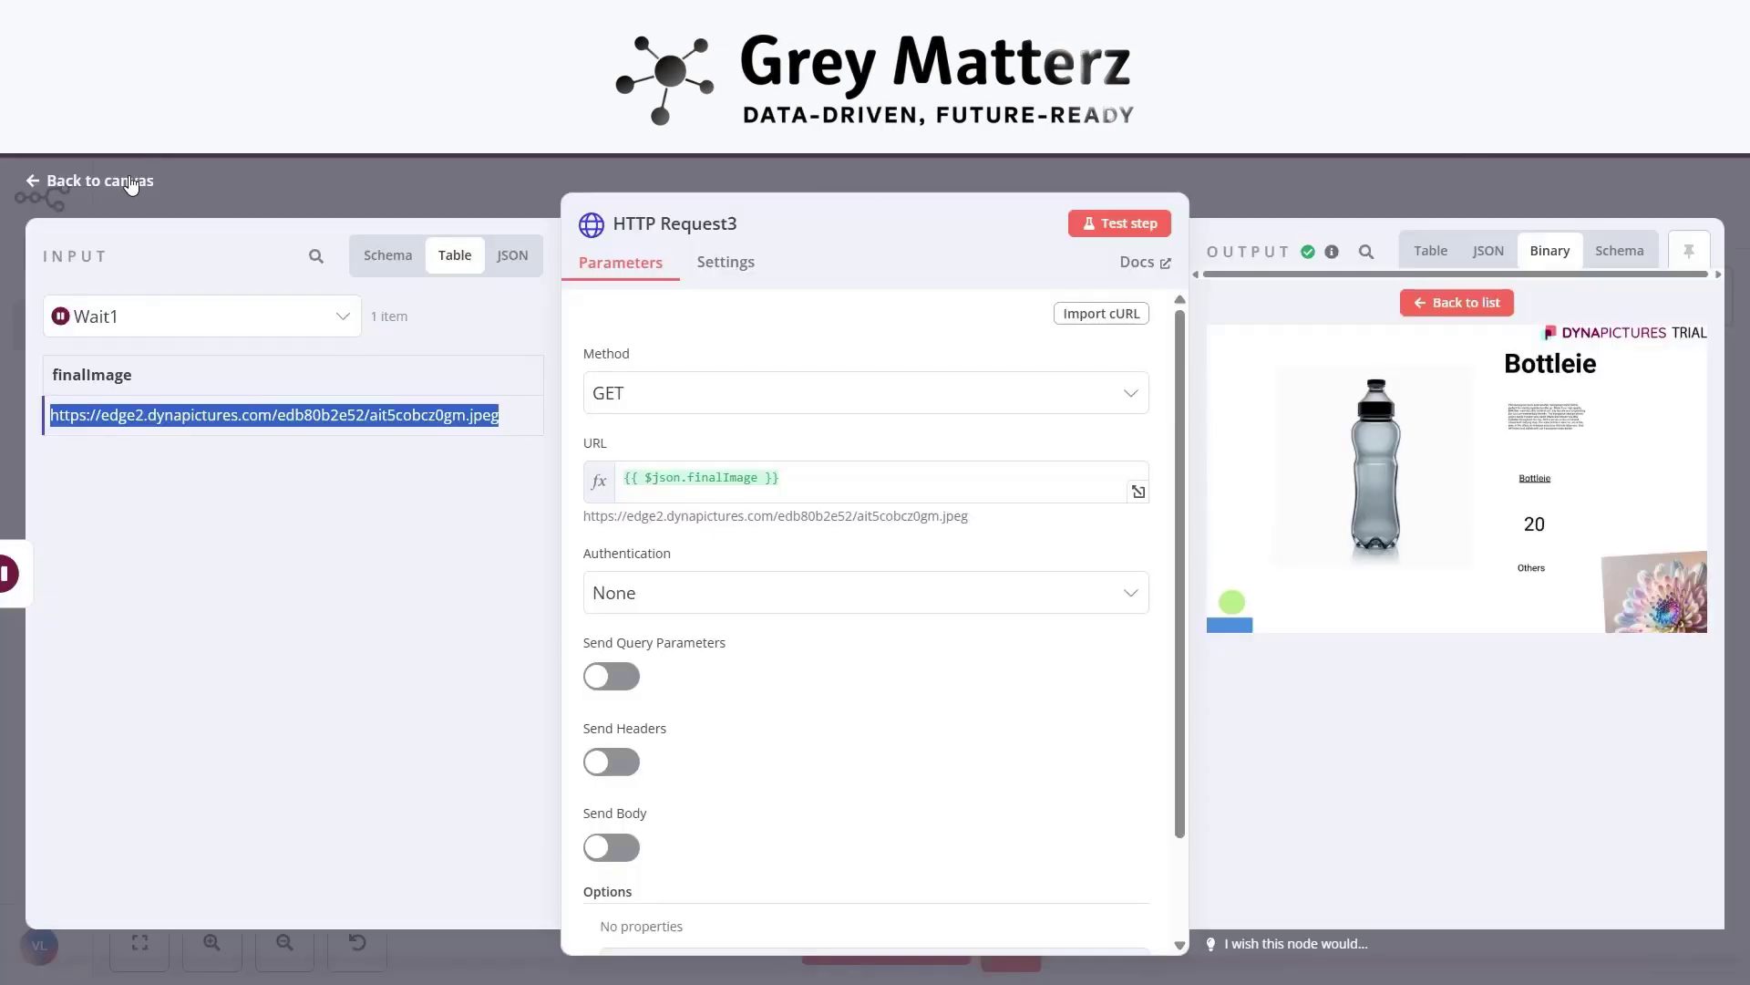
Return to the canvas, save the workflow, and bring the entire node chain into view.
left_click(130, 182)
scroll(934, 605, "left", 3)
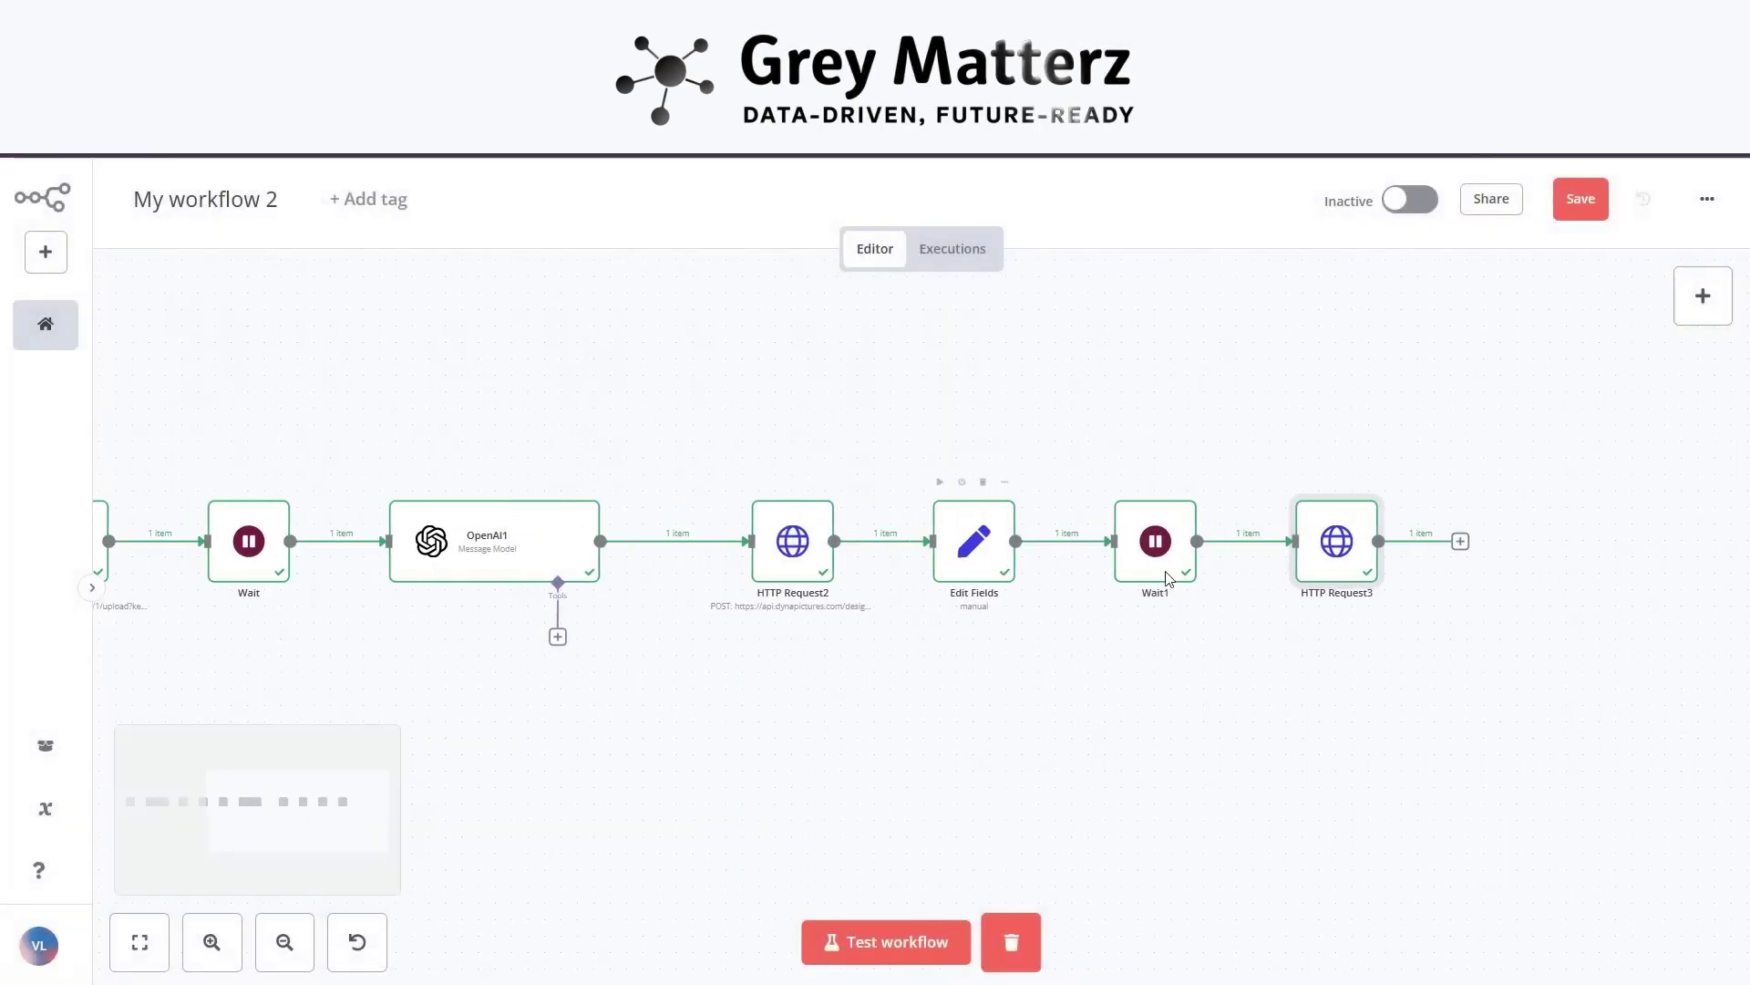
left_click(1565, 215)
left_click(284, 942)
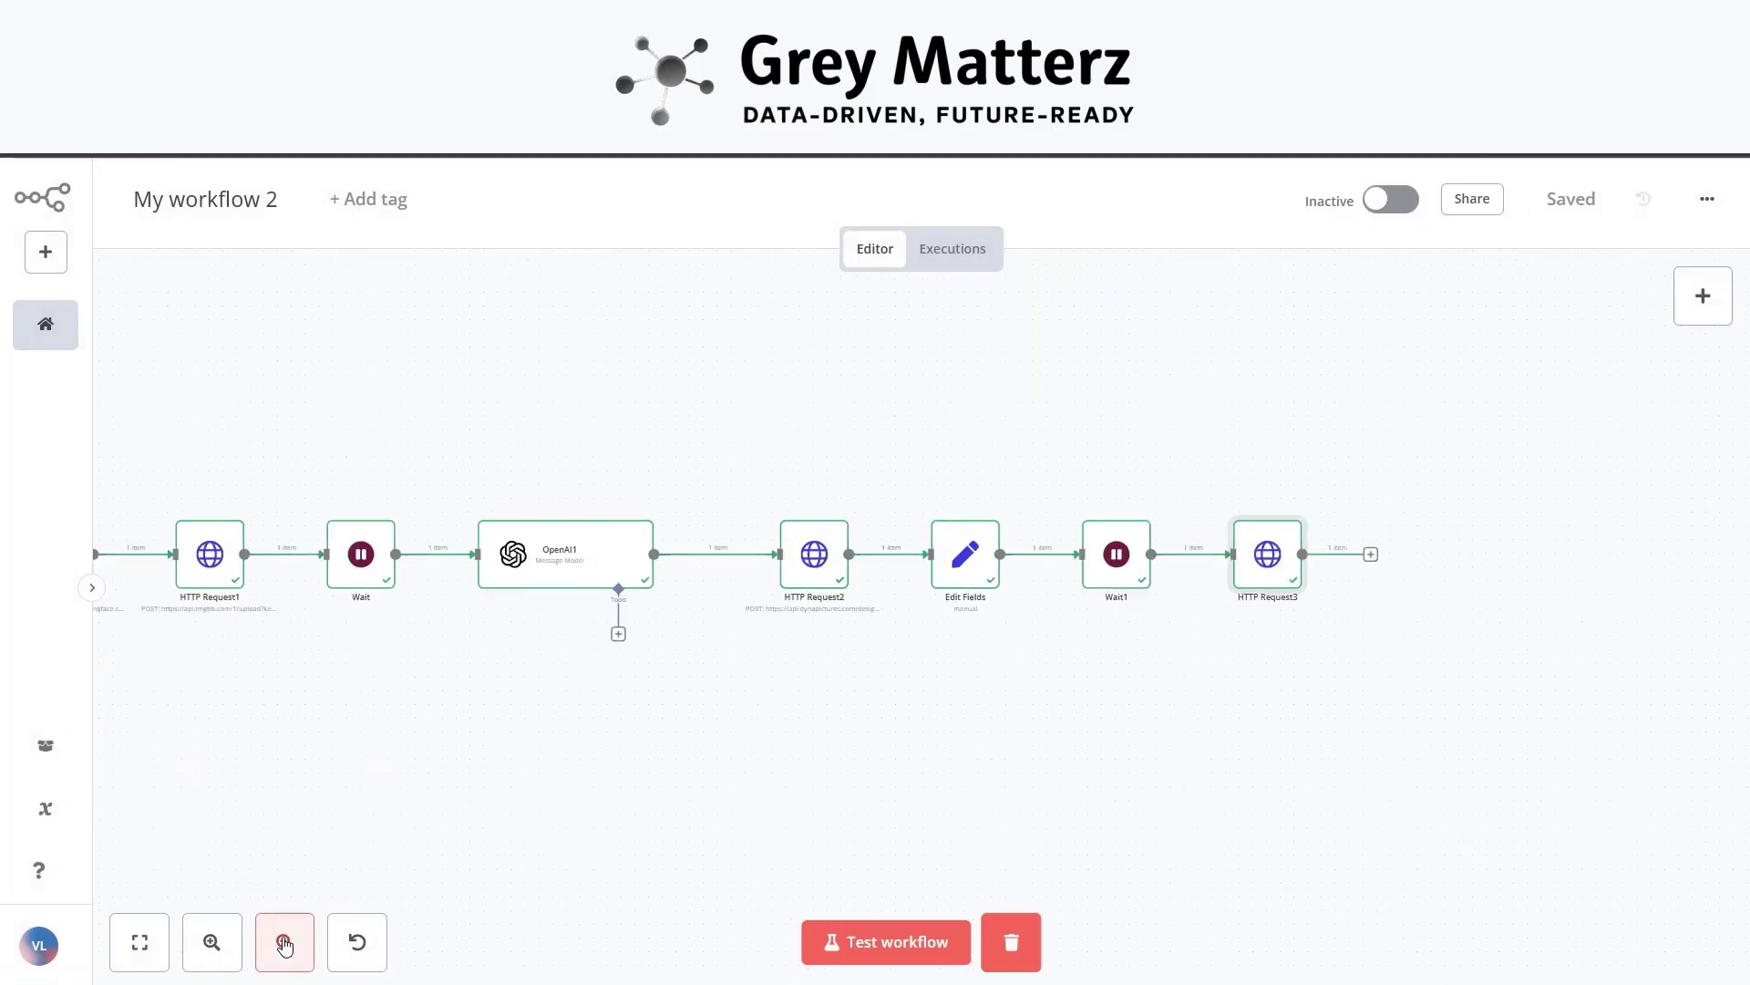
left_click(285, 942)
scroll(477, 805, "left", 5)
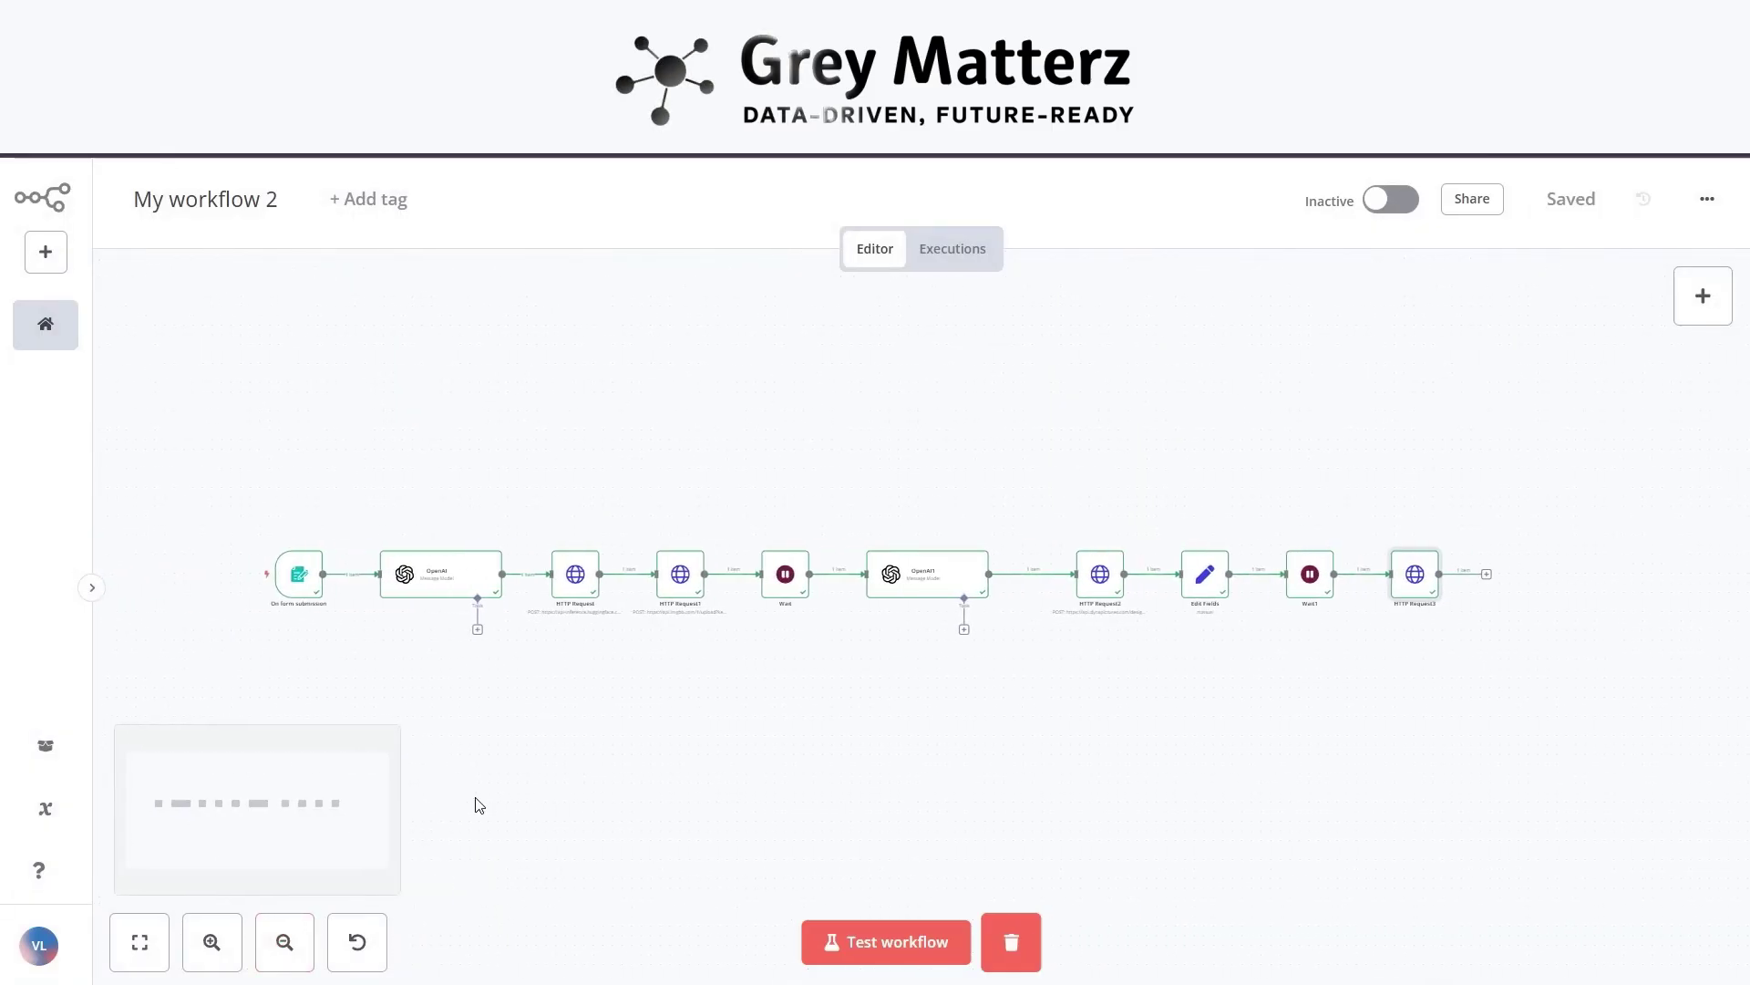